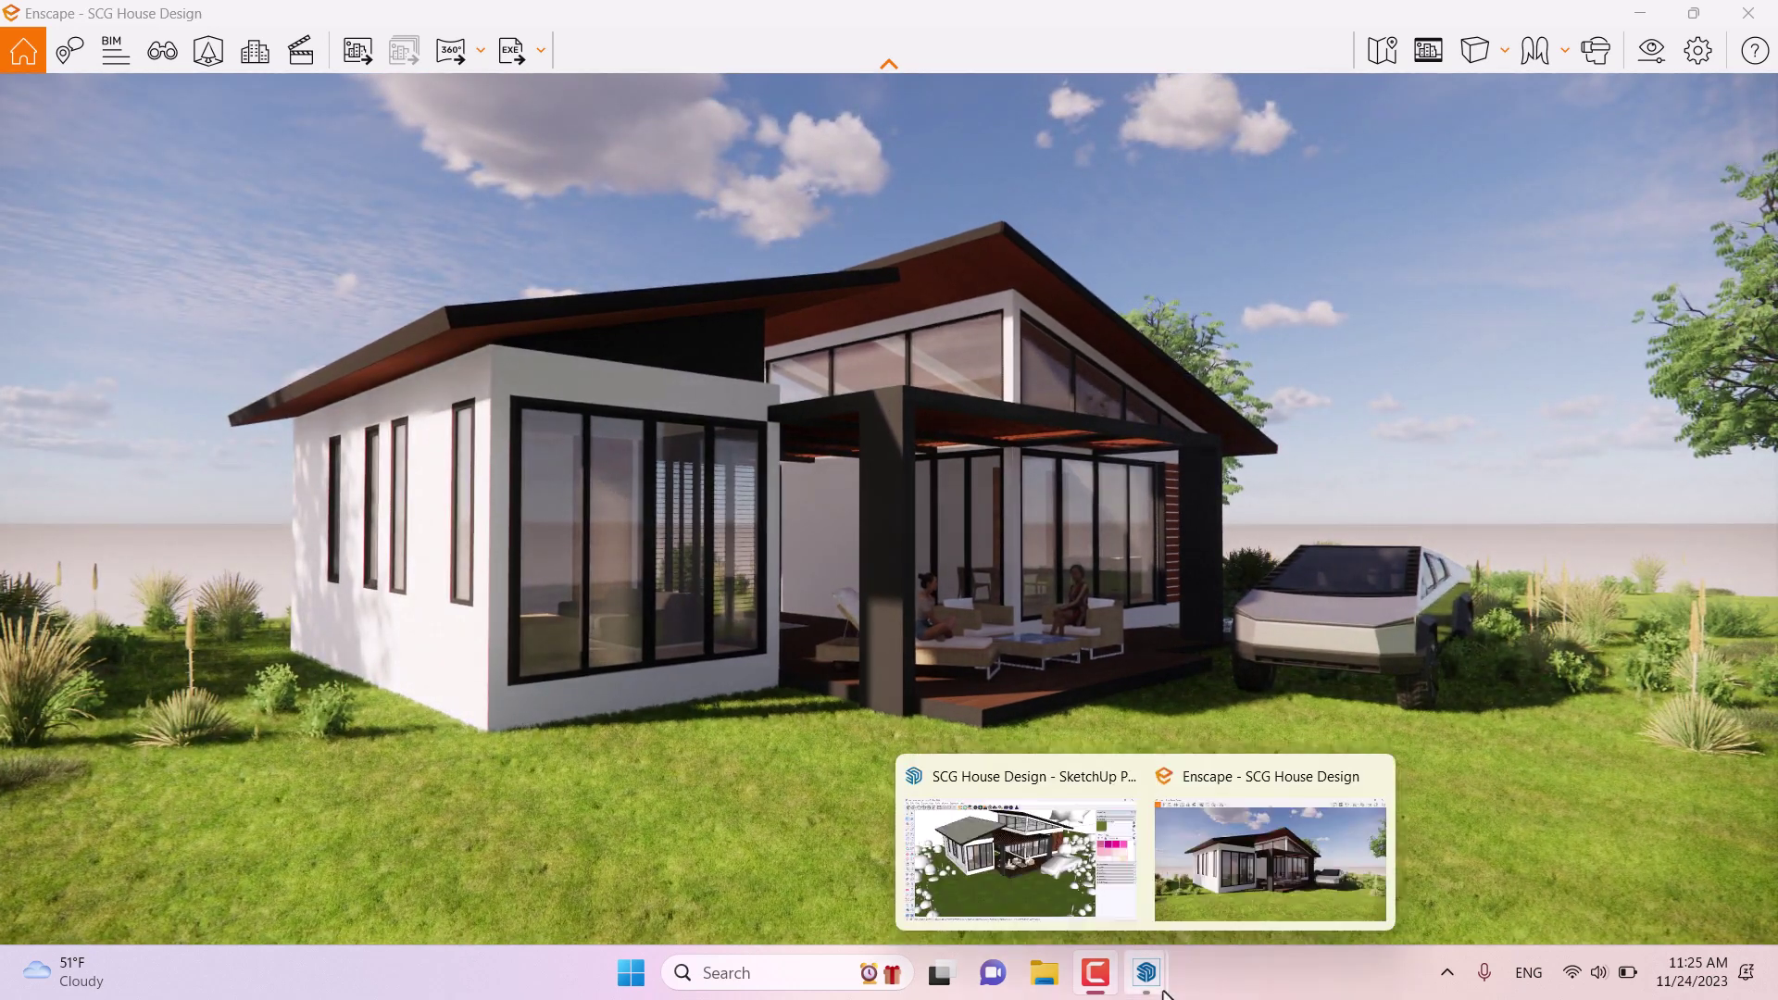
Step: Start a new Enscape view and frame the house and the parked car from a low viewpoint across the lawn
{"action": "left_click", "coordinate": [165, 52]}
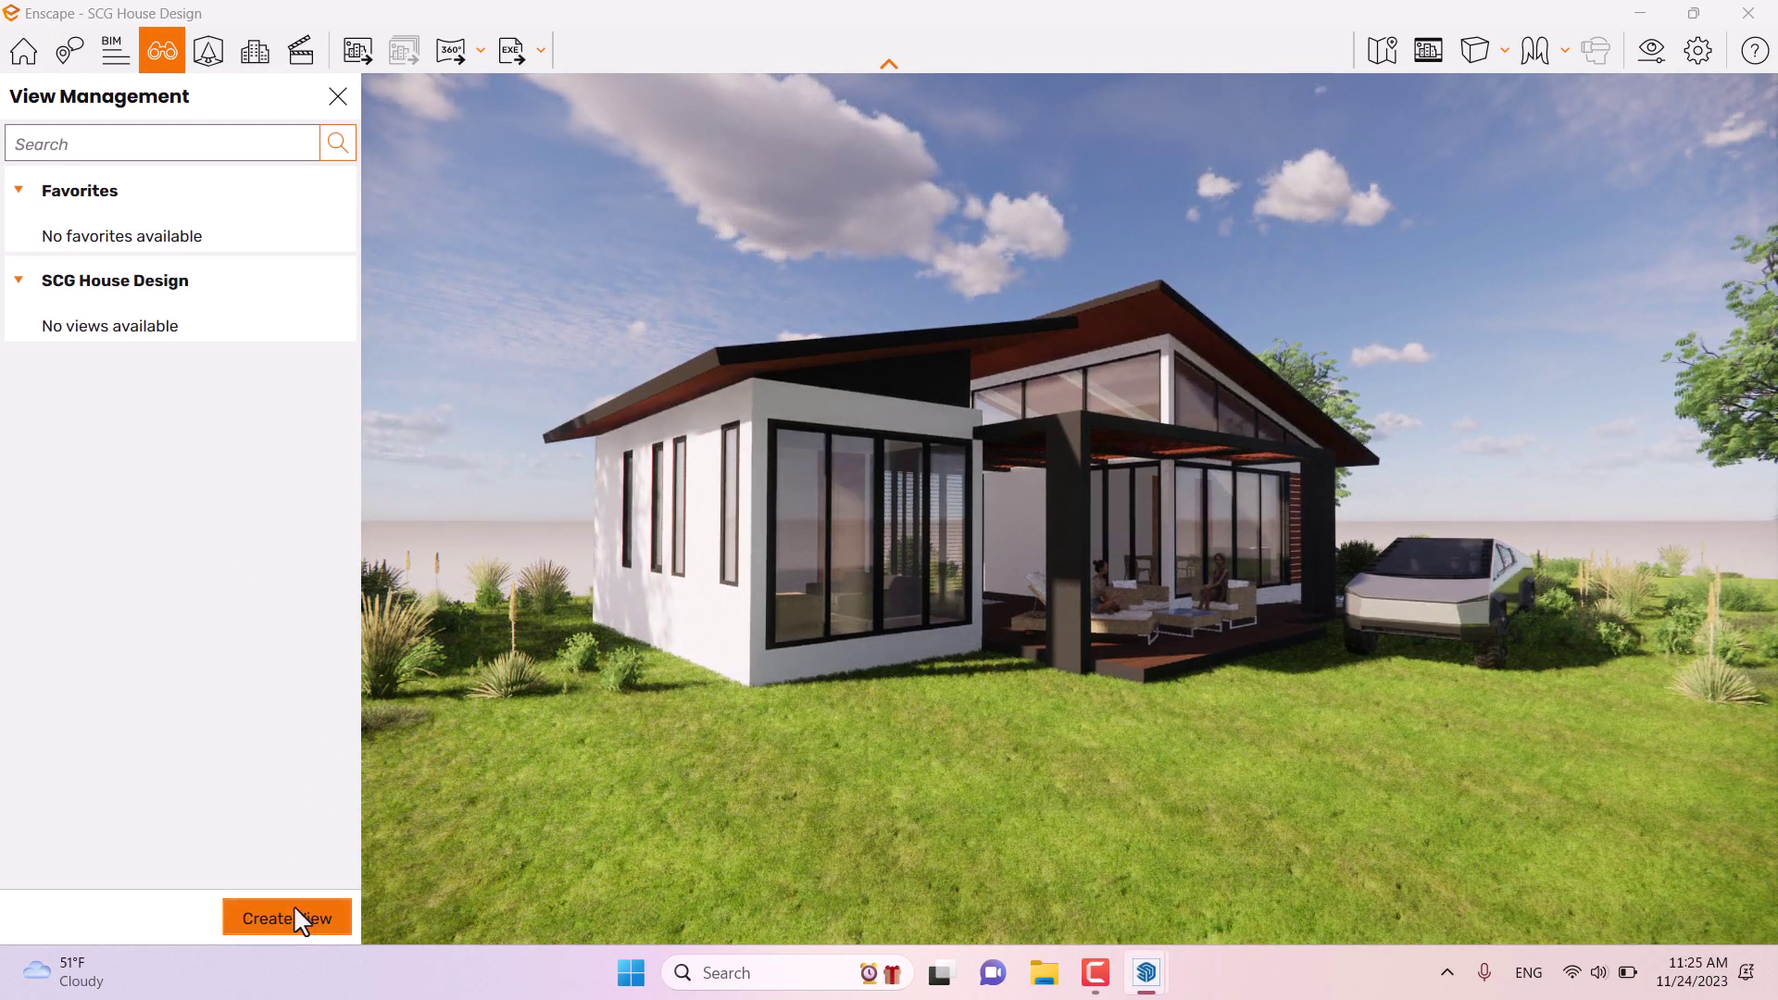
{"action": "left_click", "coordinate": [294, 912]}
{"action": "right_click_drag", "start_coordinate": [1035, 576], "coordinate": [968, 572]}
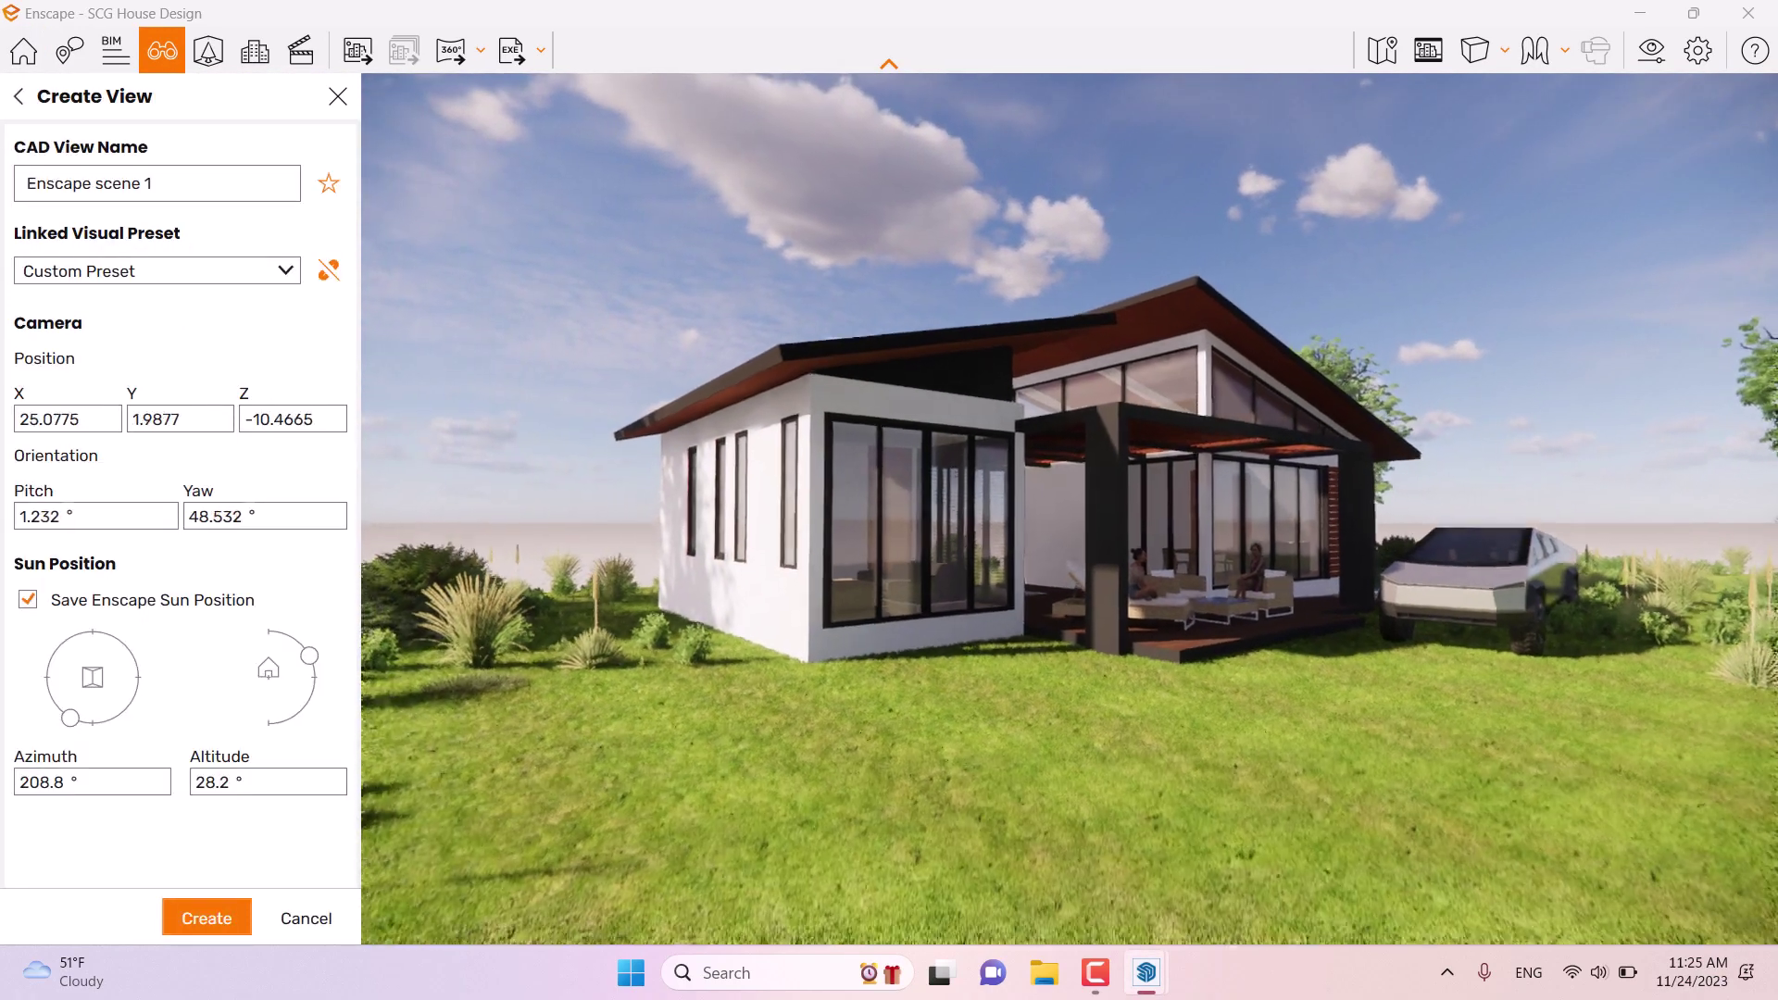
{"action": "key", "text": "w"}
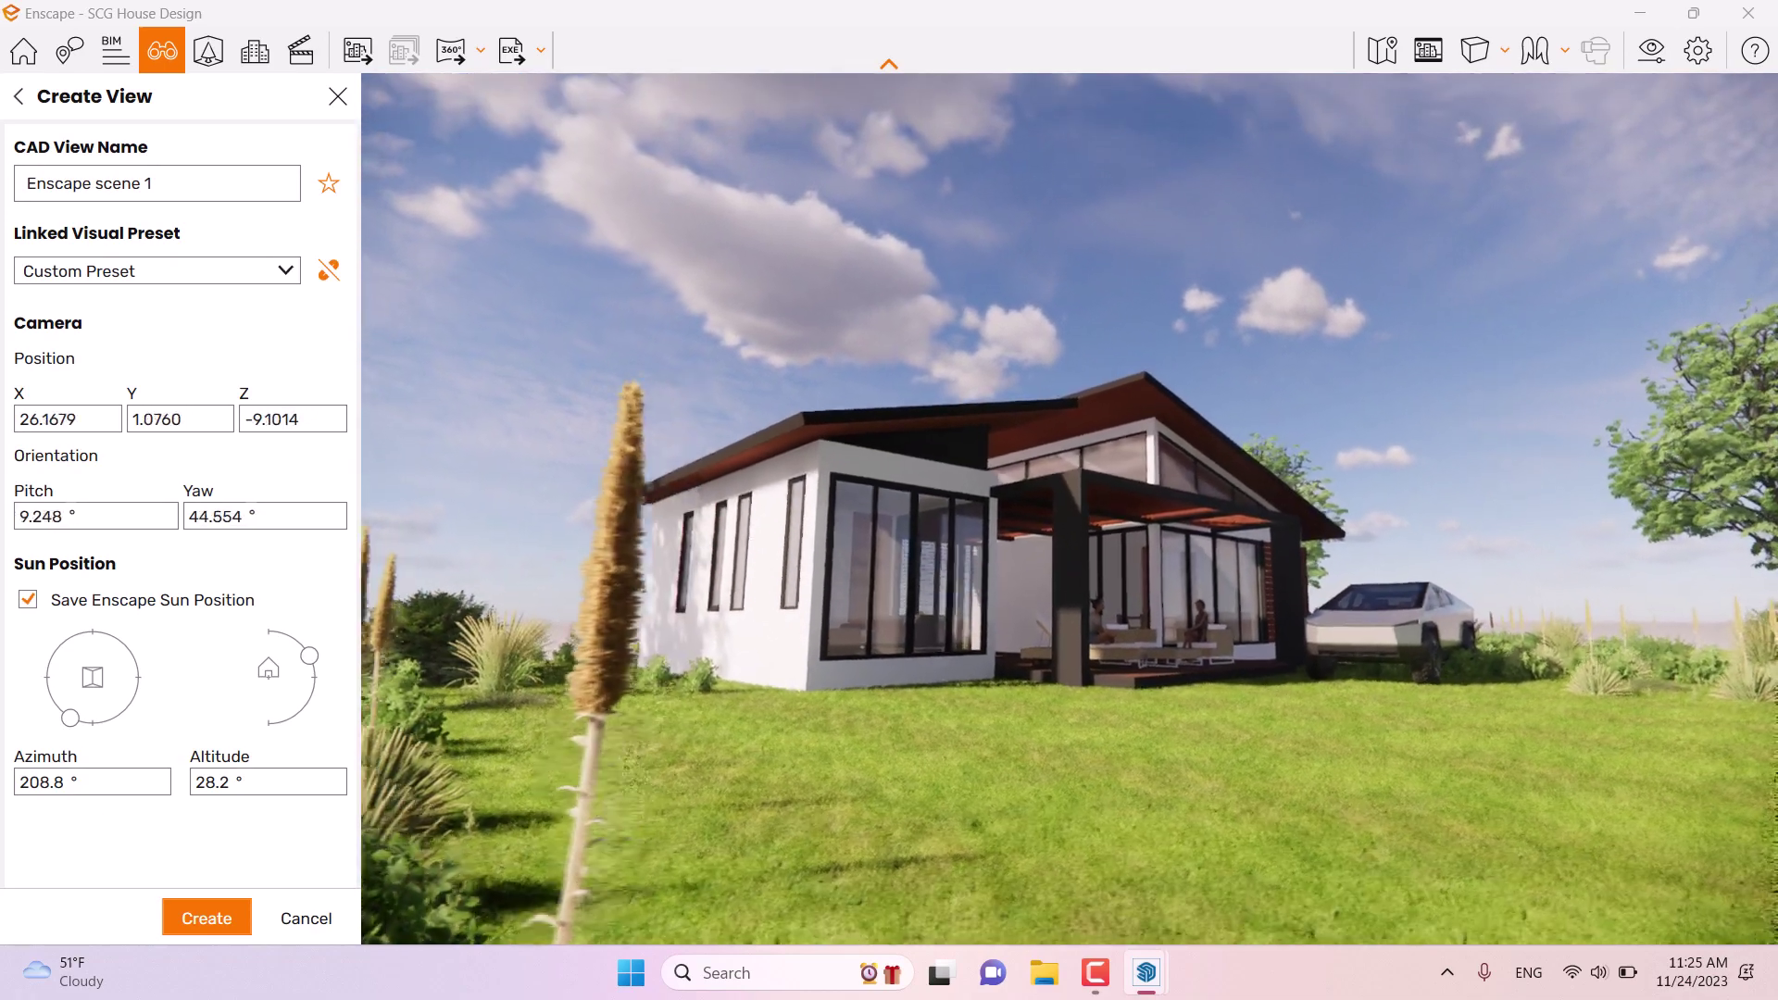
{"action": "key", "text": "w"}
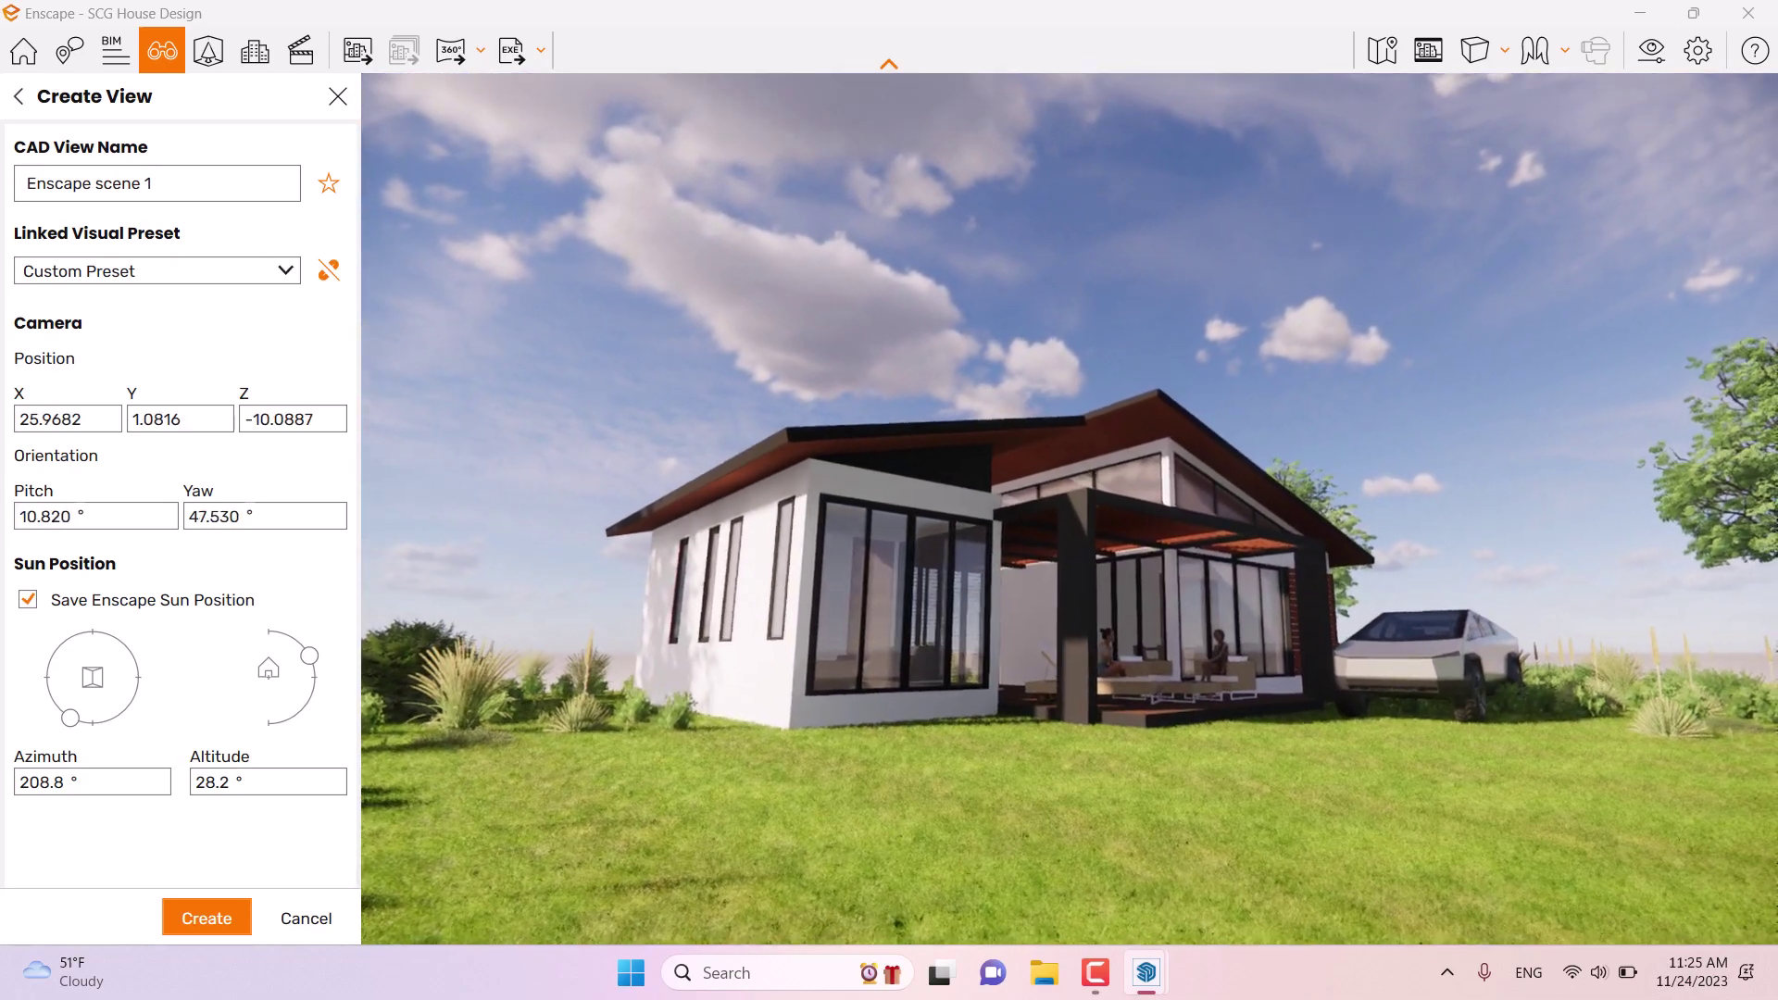
{"action": "key", "text": "w"}
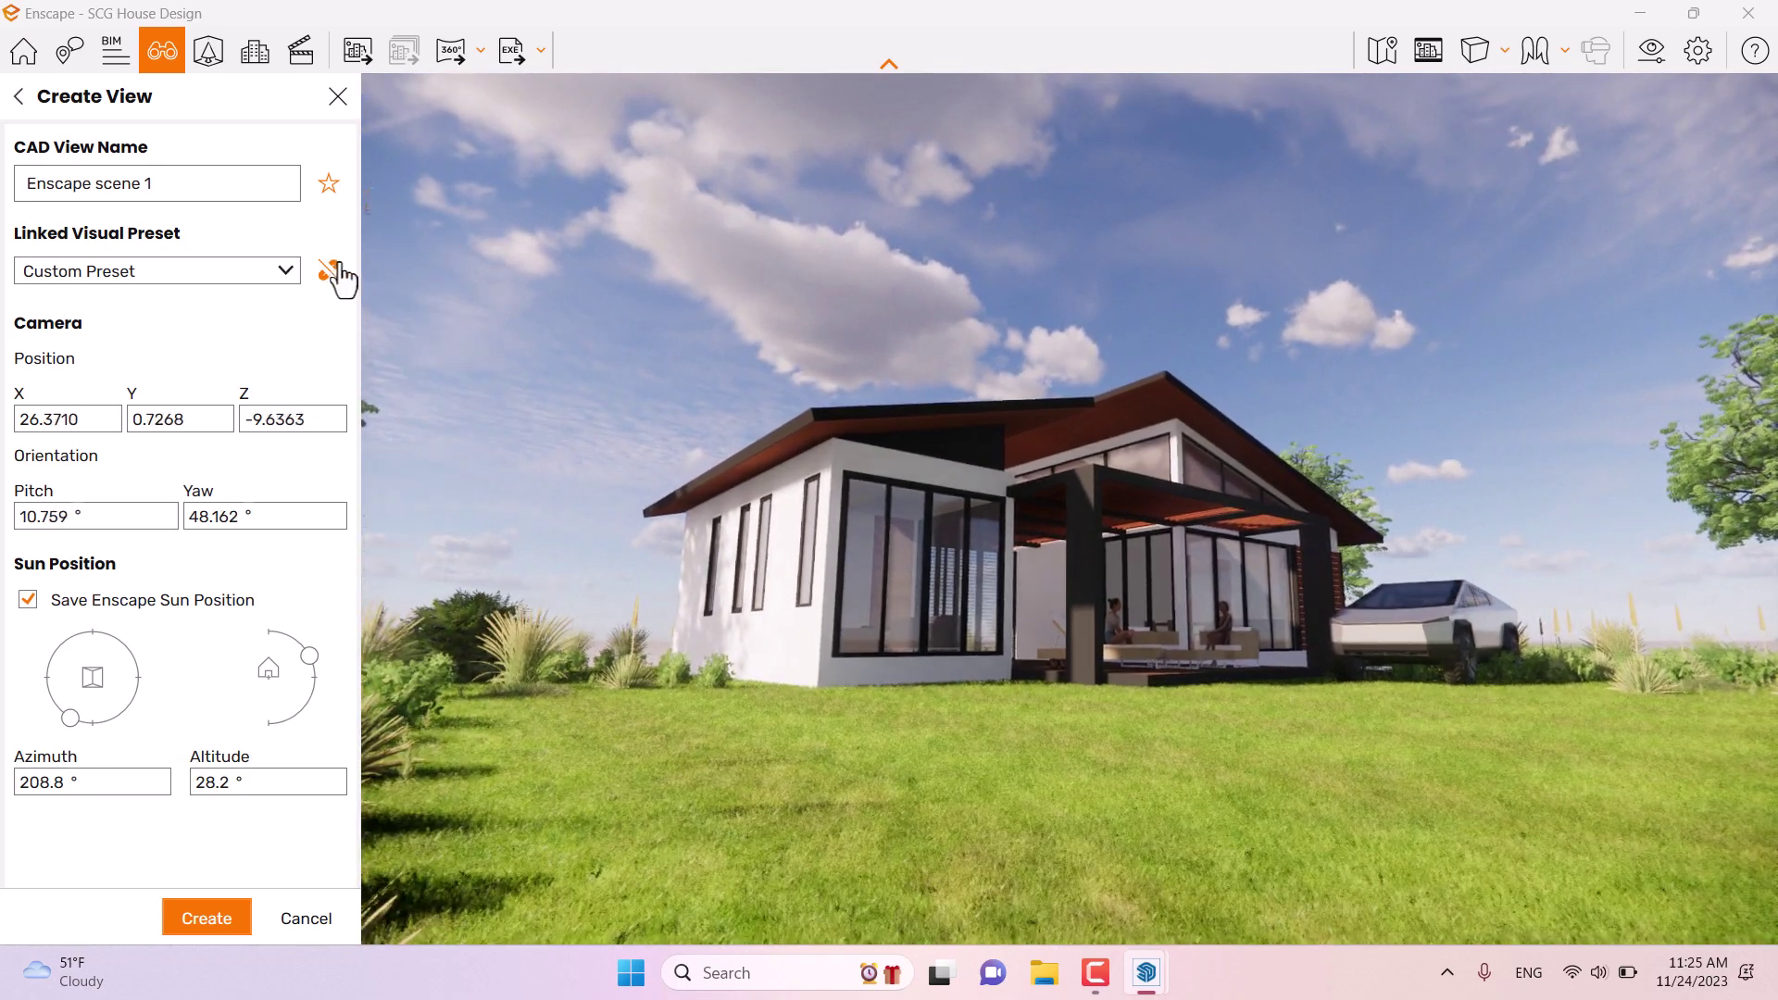
Step: Unlink the visual preset from the new view, name the view Render and mark it as a favorite
{"action": "left_click", "coordinate": [332, 272]}
{"action": "triple_click", "coordinate": [187, 180]}
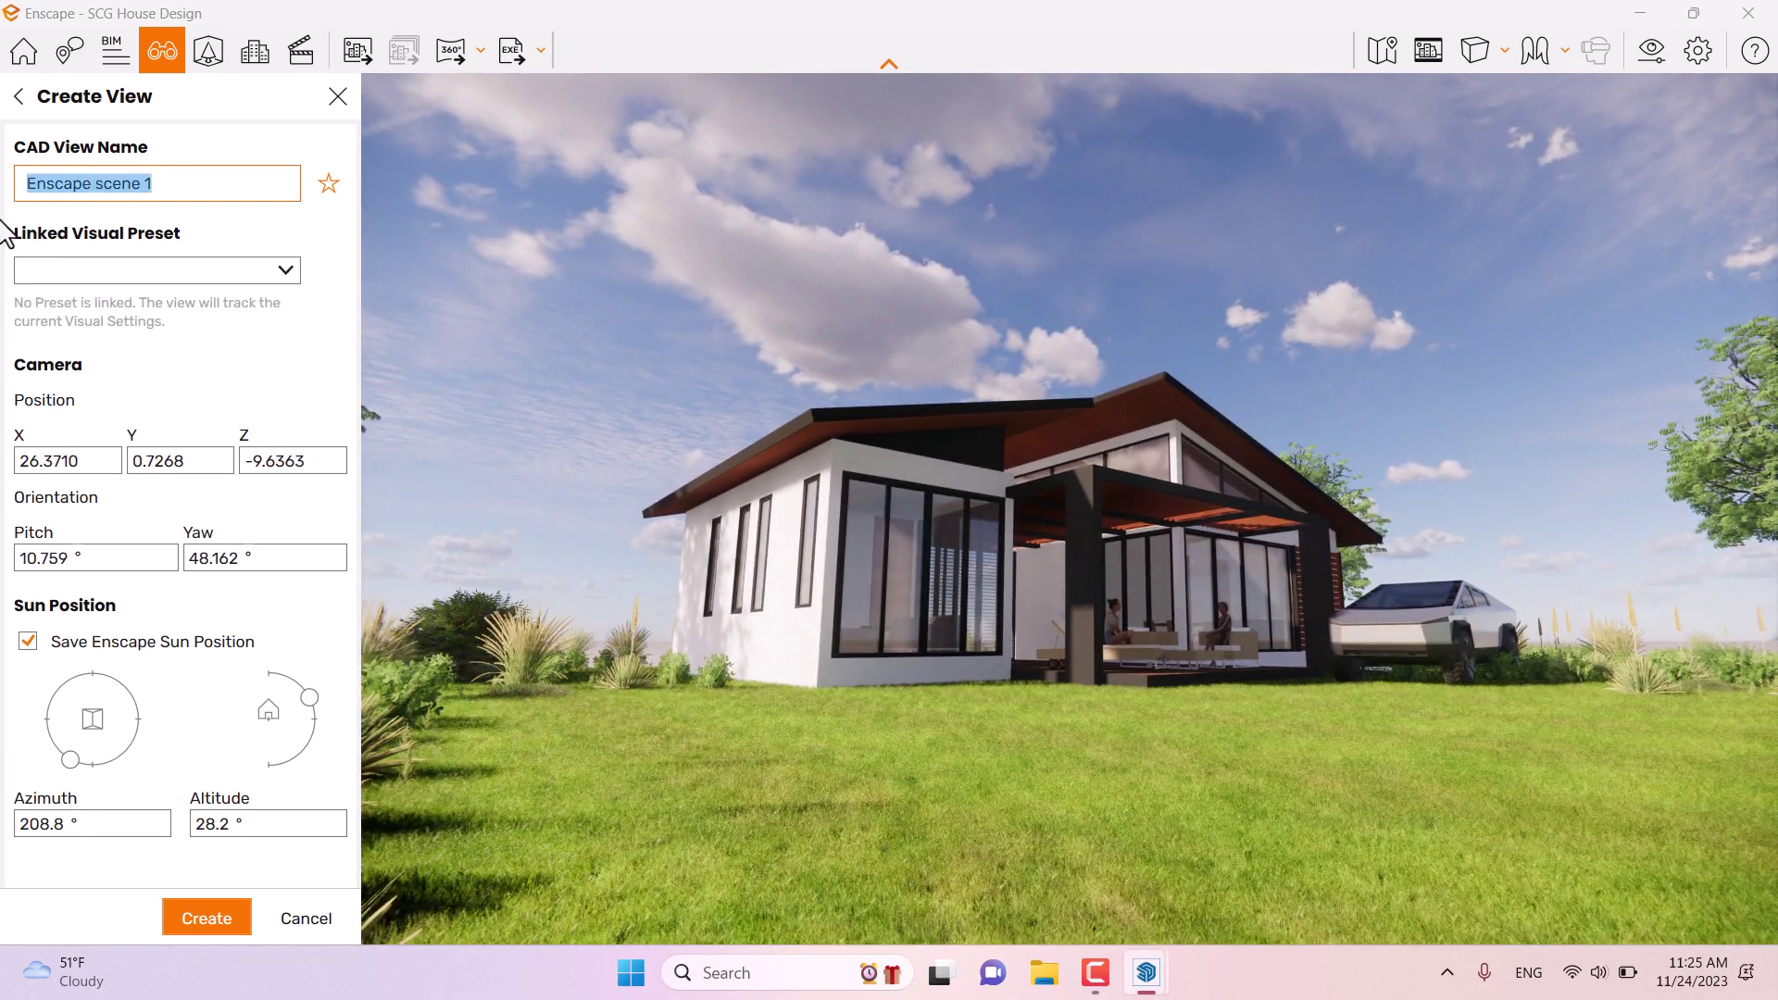
{"action": "type", "text": "Render"}
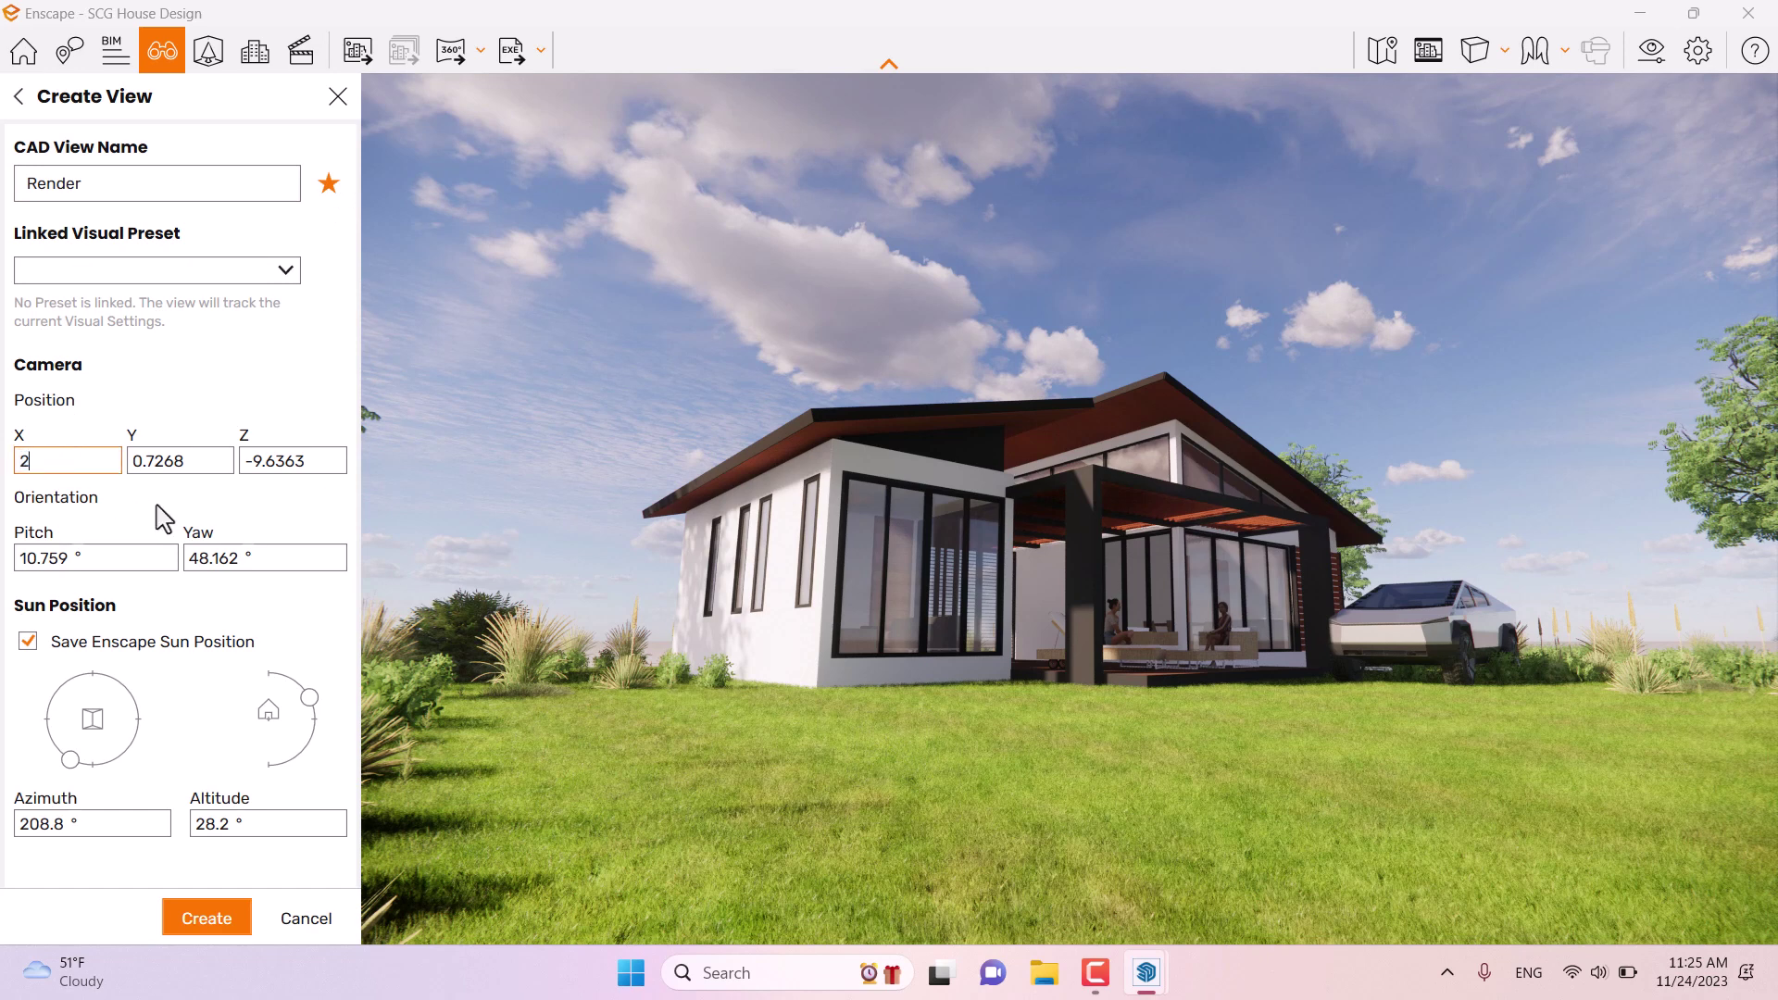
Step: Set the view's camera position to X 26.37, Y 0.76, Z -9.6 and its orientation to pitch 12° and yaw 48.6°
{"action": "key", "text": "Return"}
{"action": "key", "text": "Return"}
{"action": "left_click", "coordinate": [290, 461]}
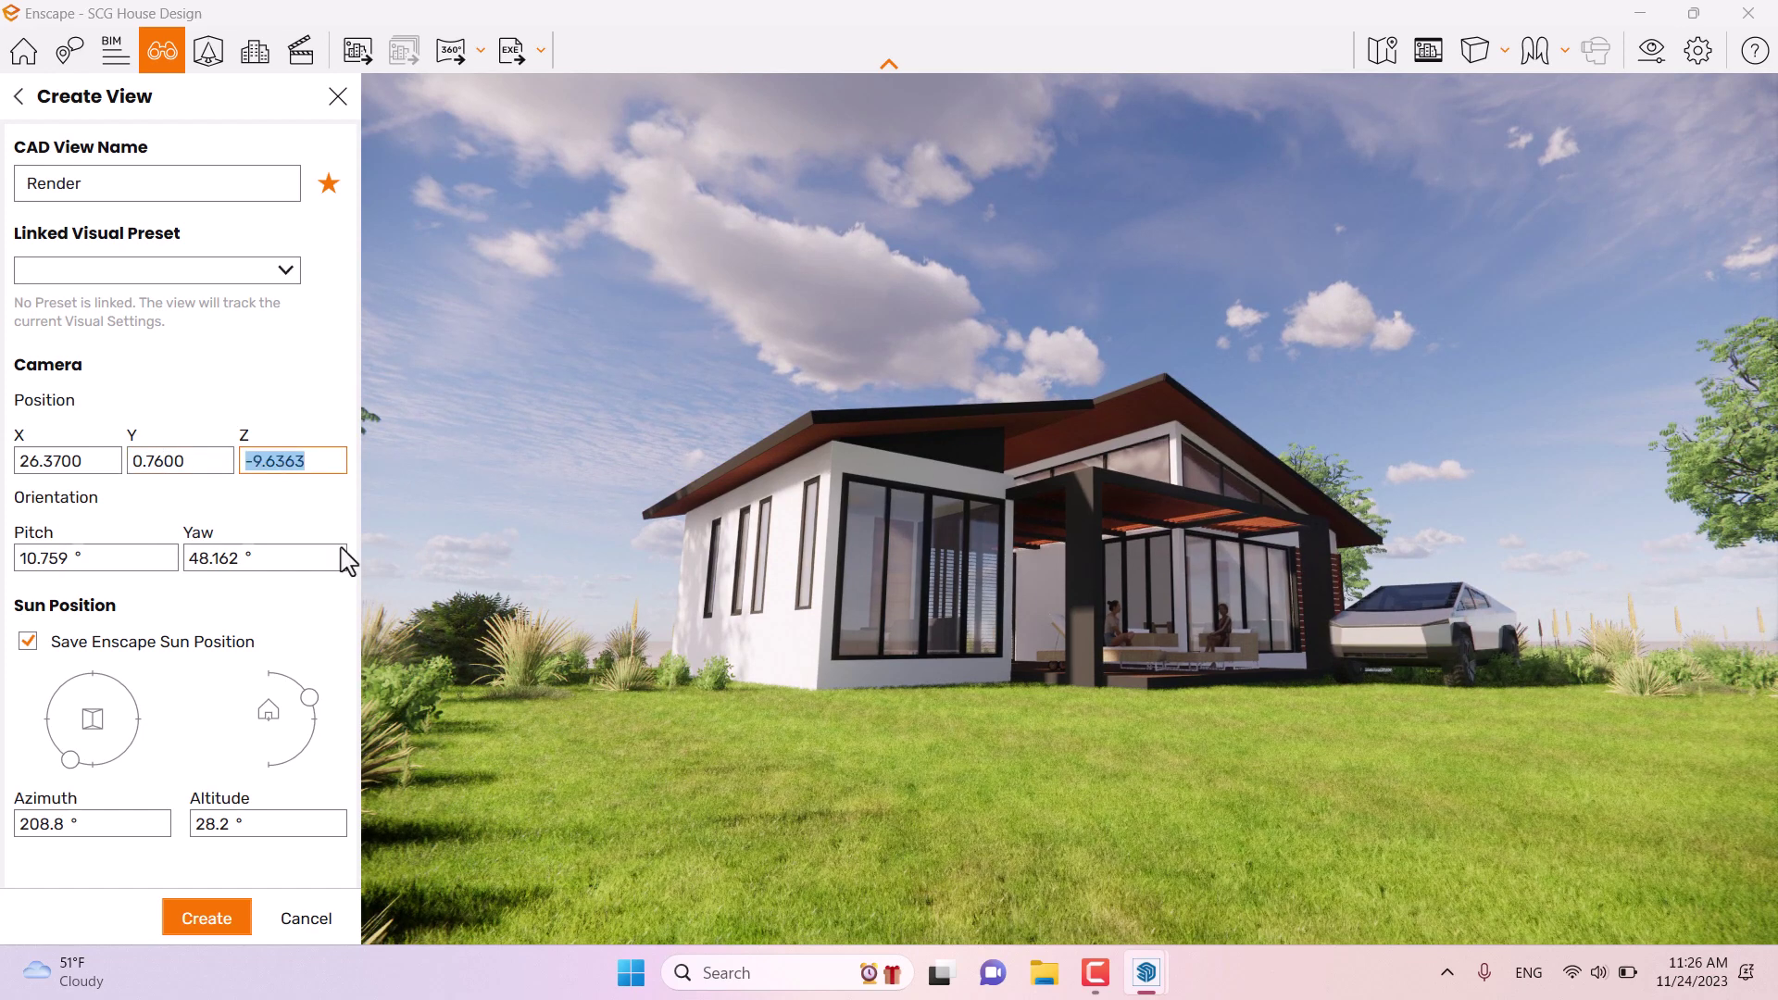
{"action": "key", "text": "Return"}
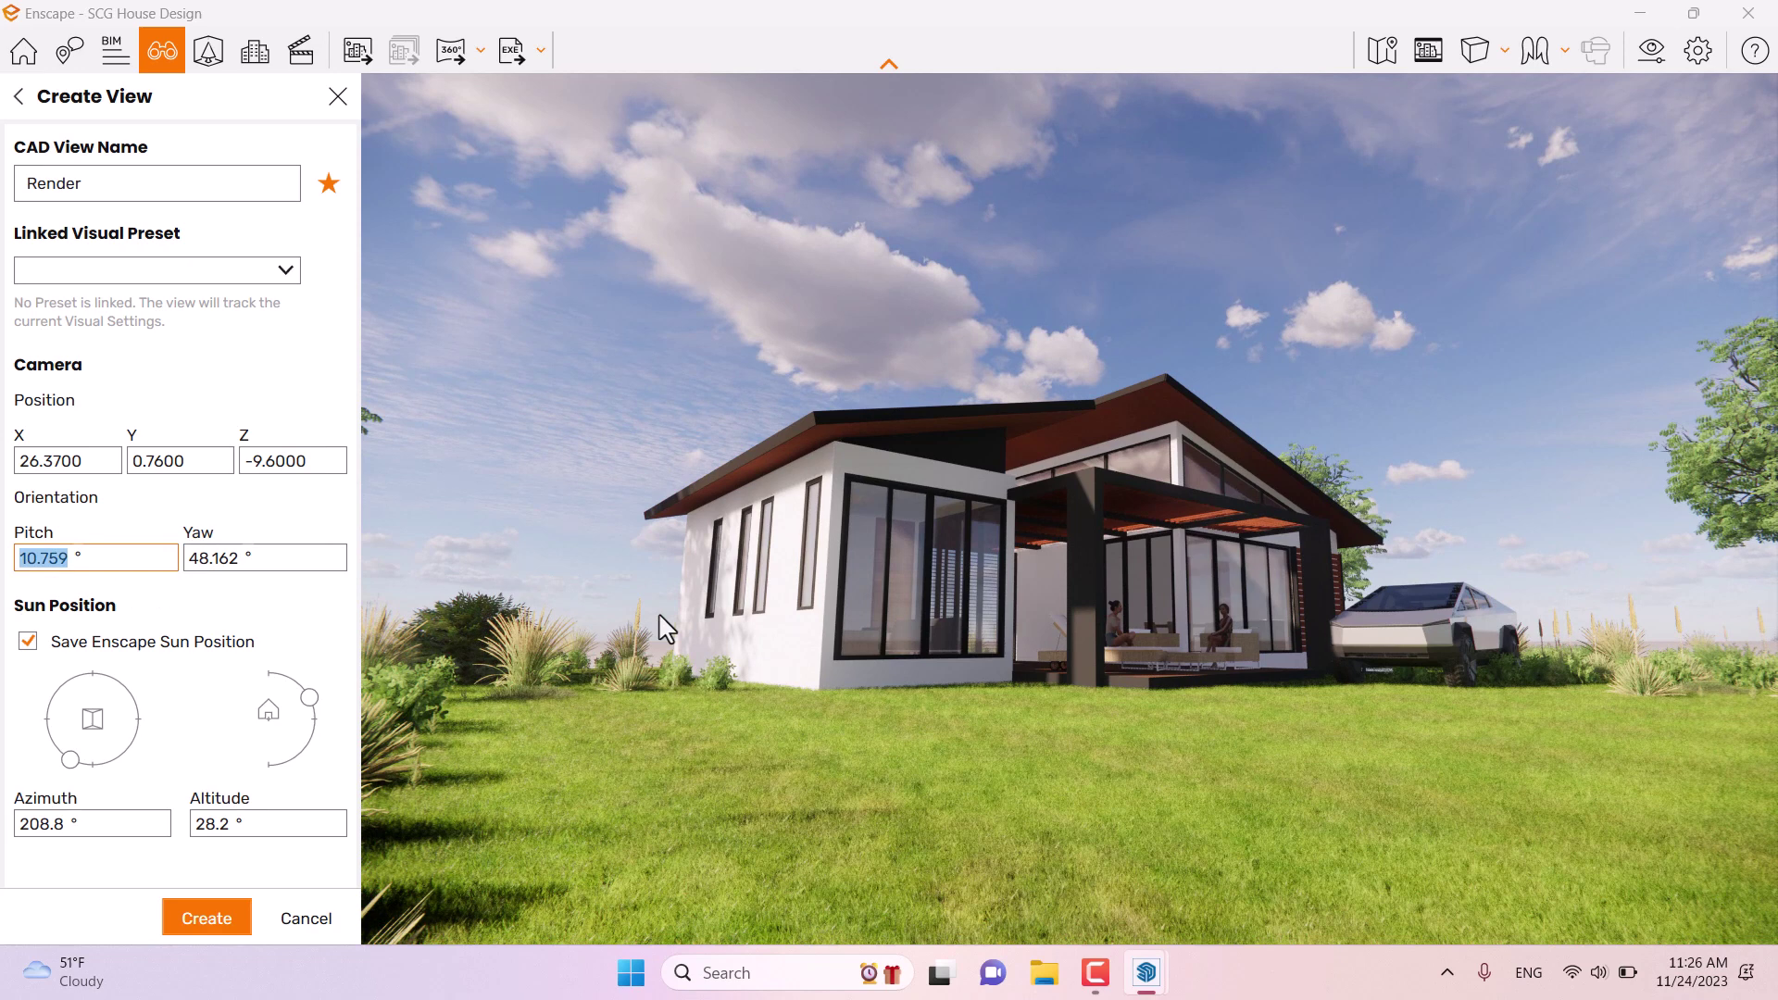
{"action": "key", "text": "Return"}
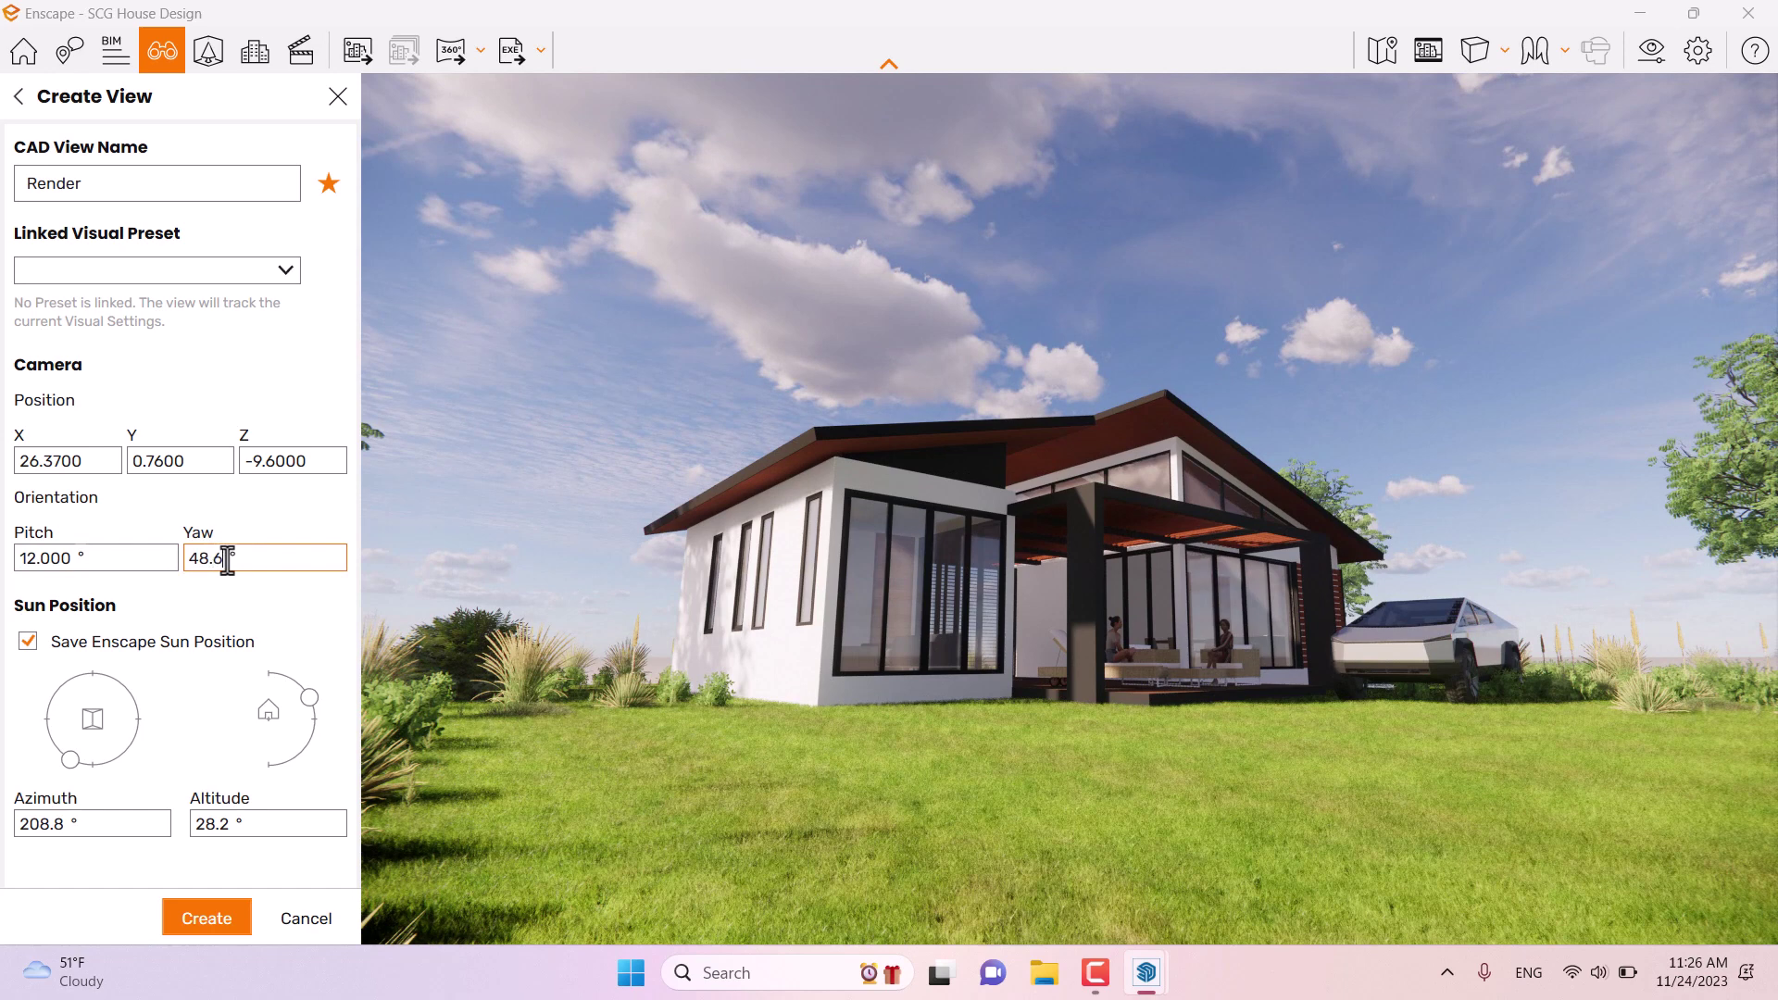
{"action": "left_click", "coordinate": [227, 560]}
{"action": "type", "text": "48.6"}
{"action": "key", "text": "Return"}
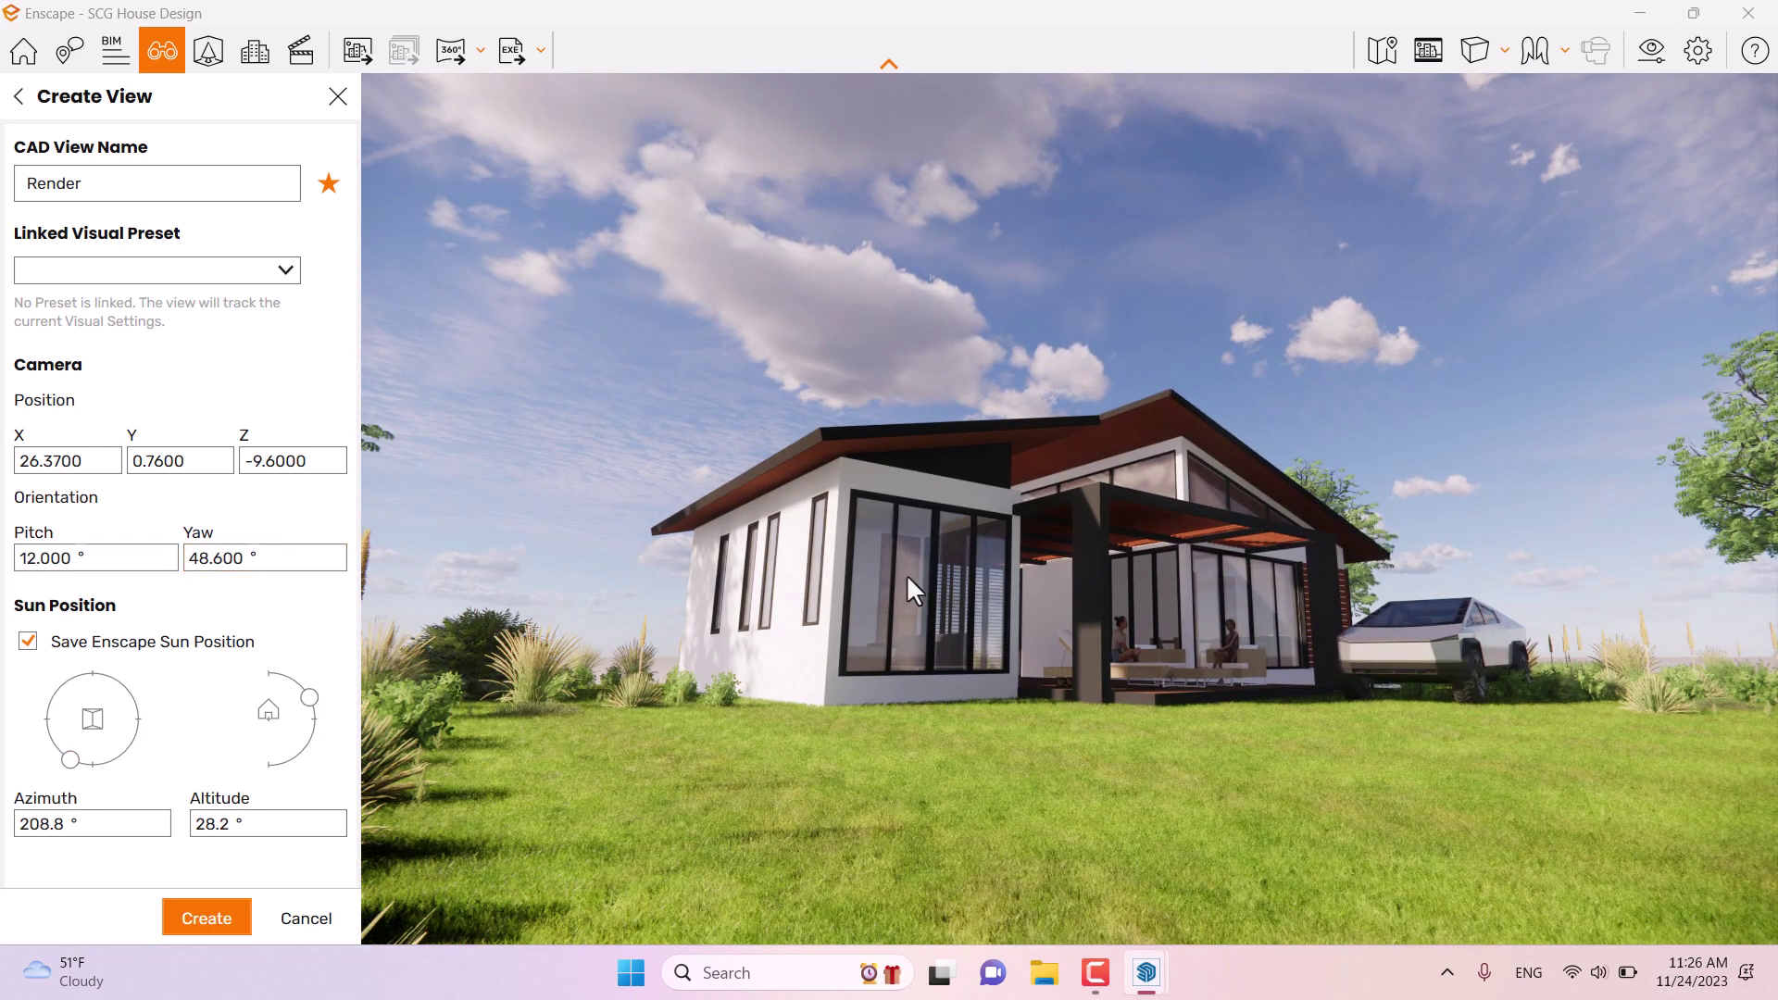
Step: Set the view's sun position to azimuth 156.8° and altitude 7.8°, and create the view
{"action": "right_click_drag", "start_coordinate": [908, 576], "coordinate": [908, 675], "text": "shift"}
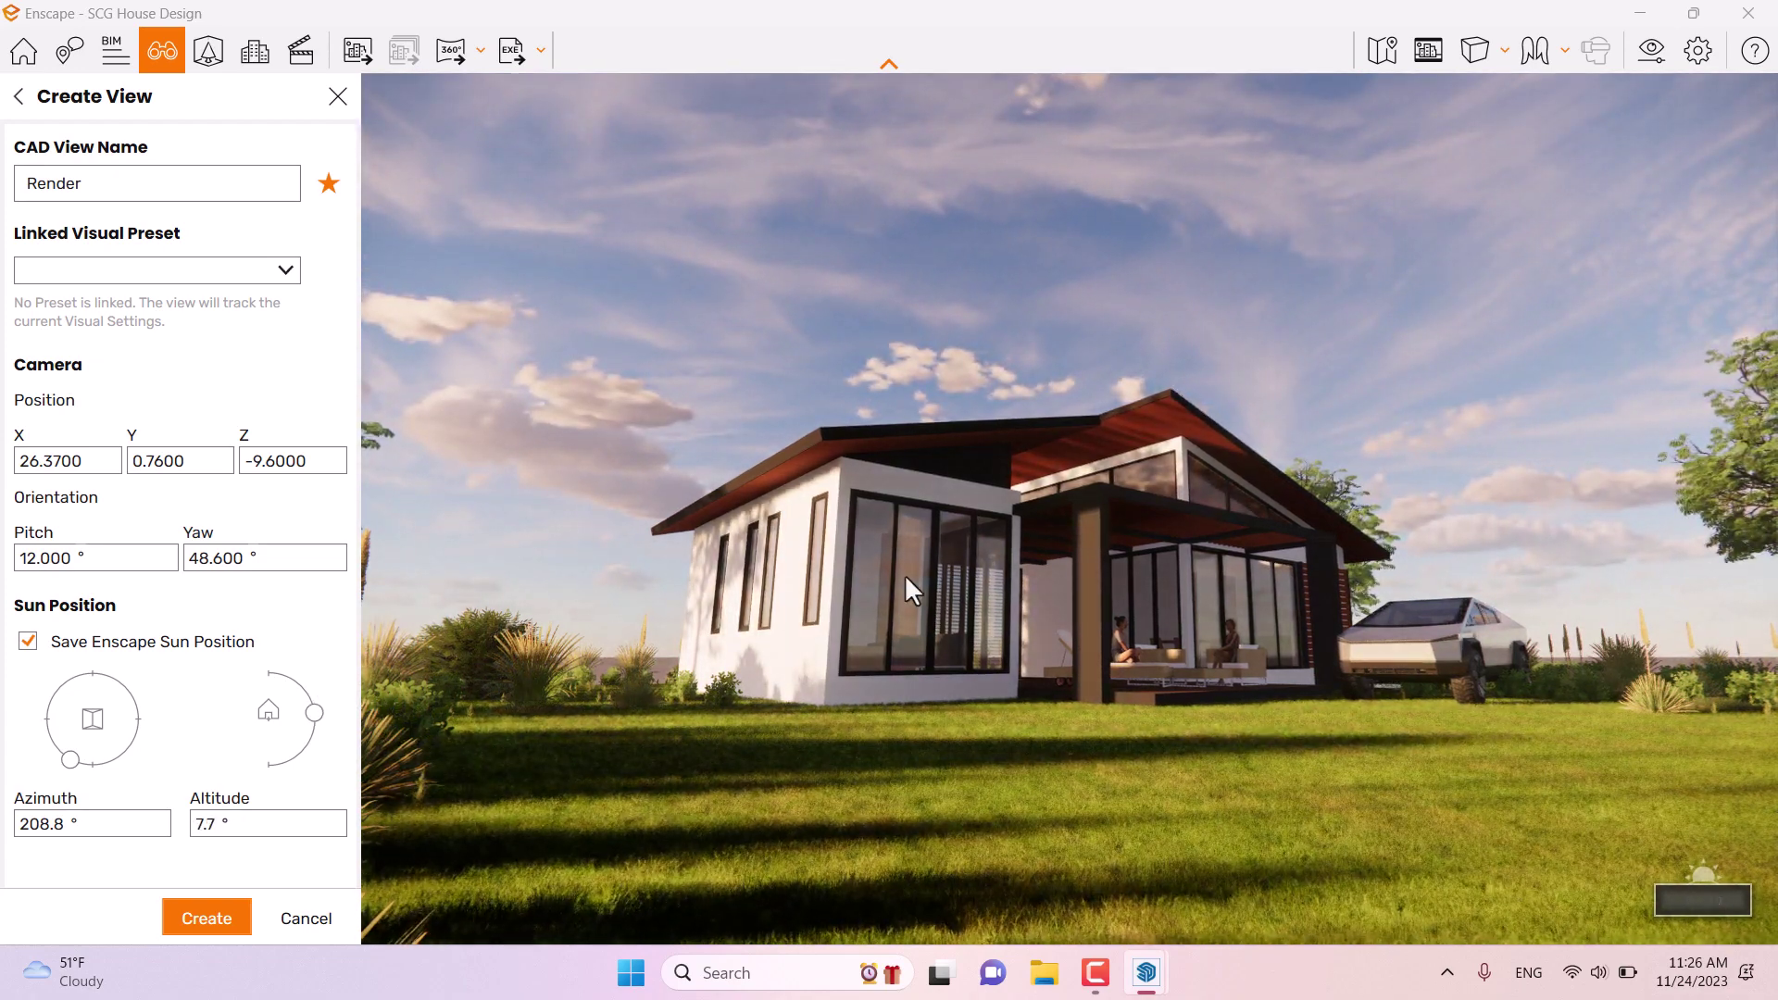
{"action": "right_click_drag", "start_coordinate": [907, 579], "coordinate": [904, 574], "text": "shift"}
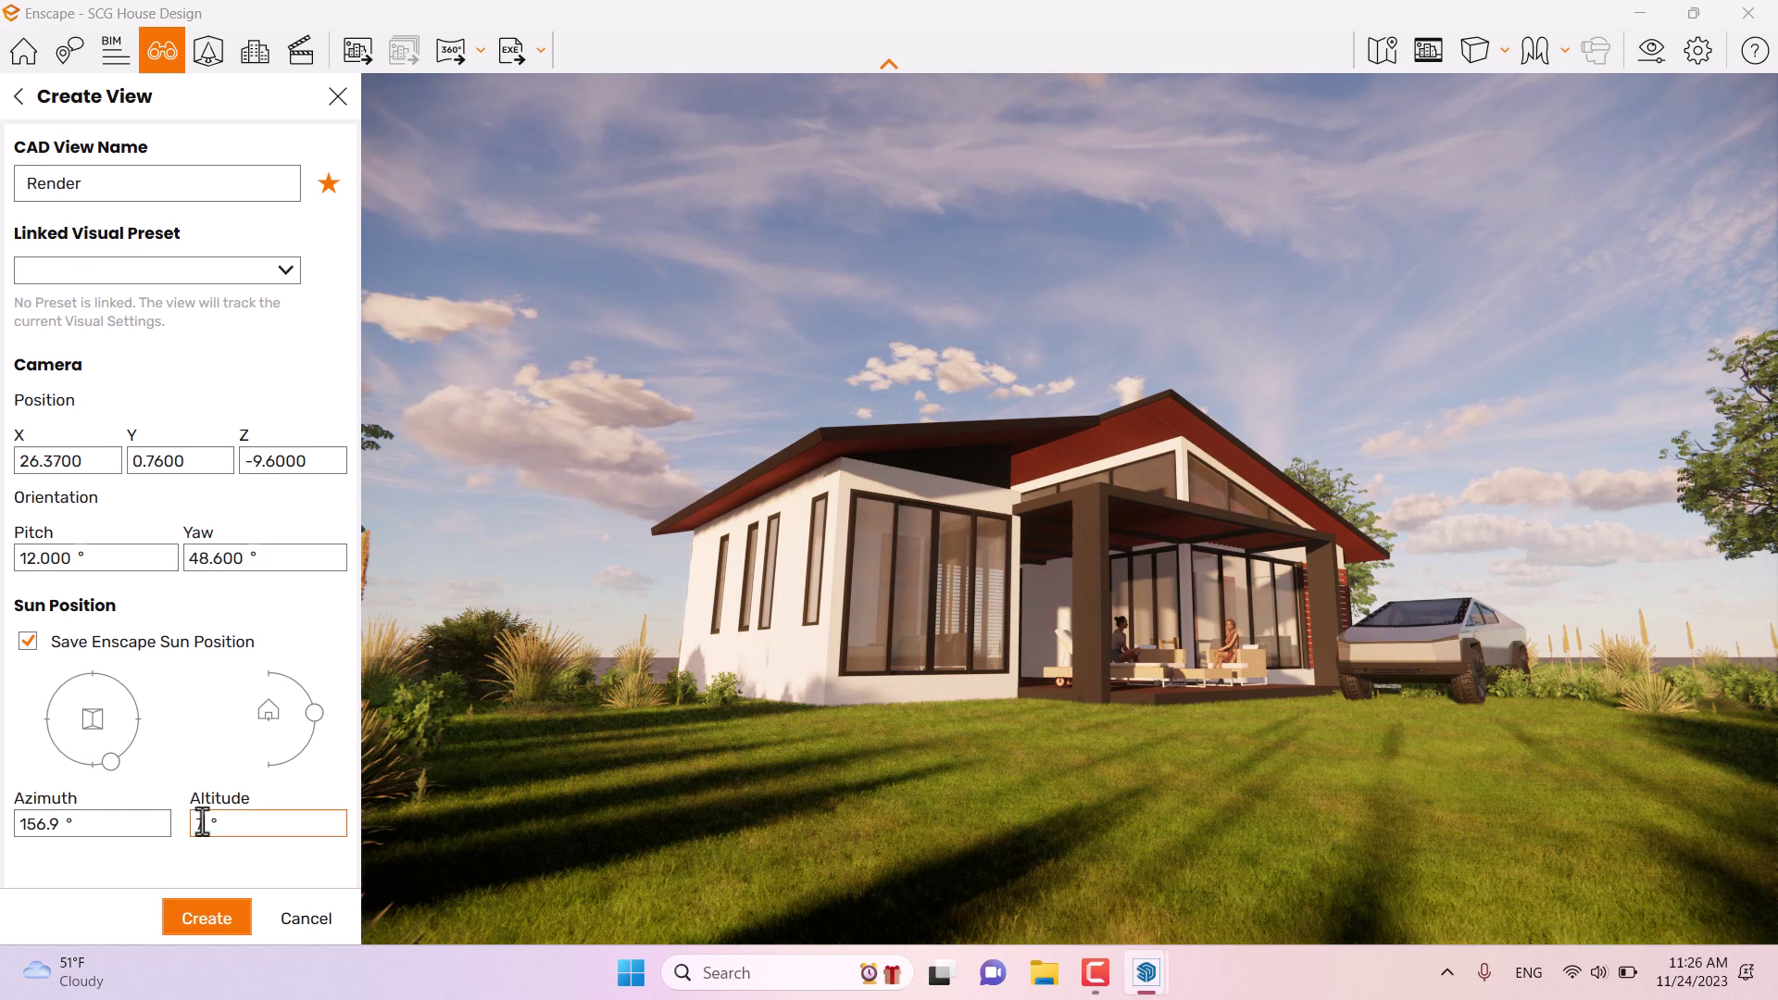
{"action": "type", "text": "7.8"}
{"action": "double_click", "coordinate": [59, 822]}
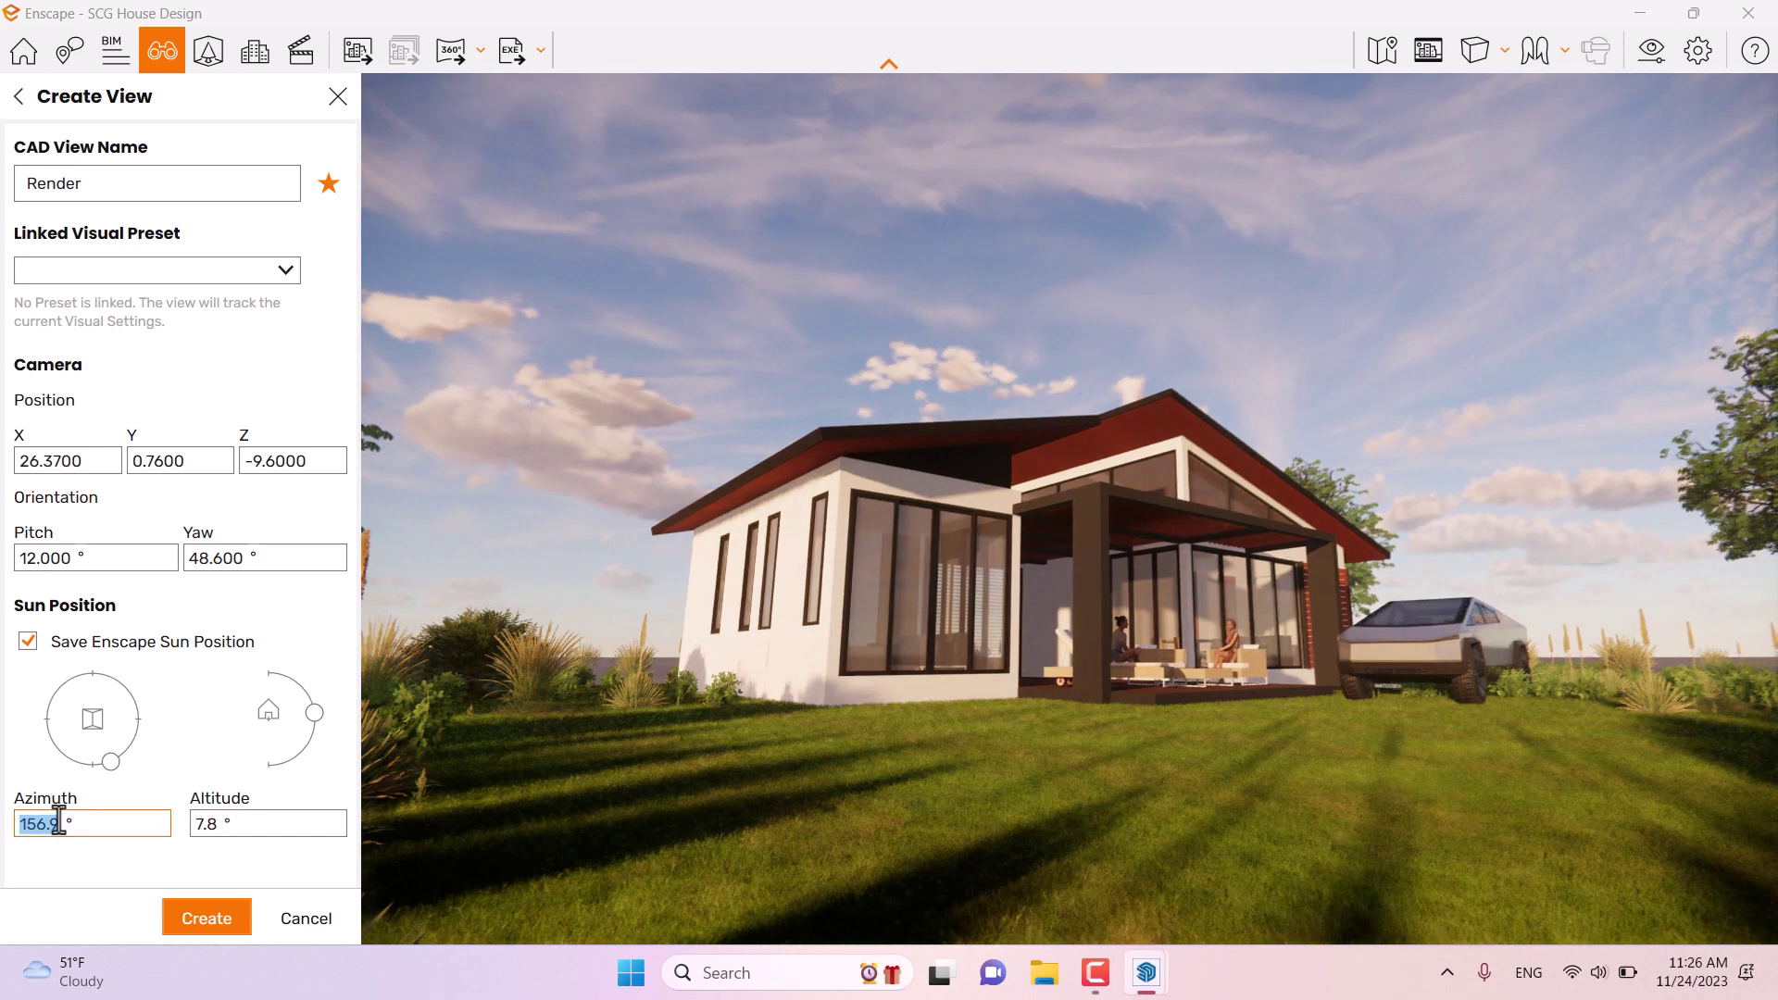
{"action": "type", "text": "156."}
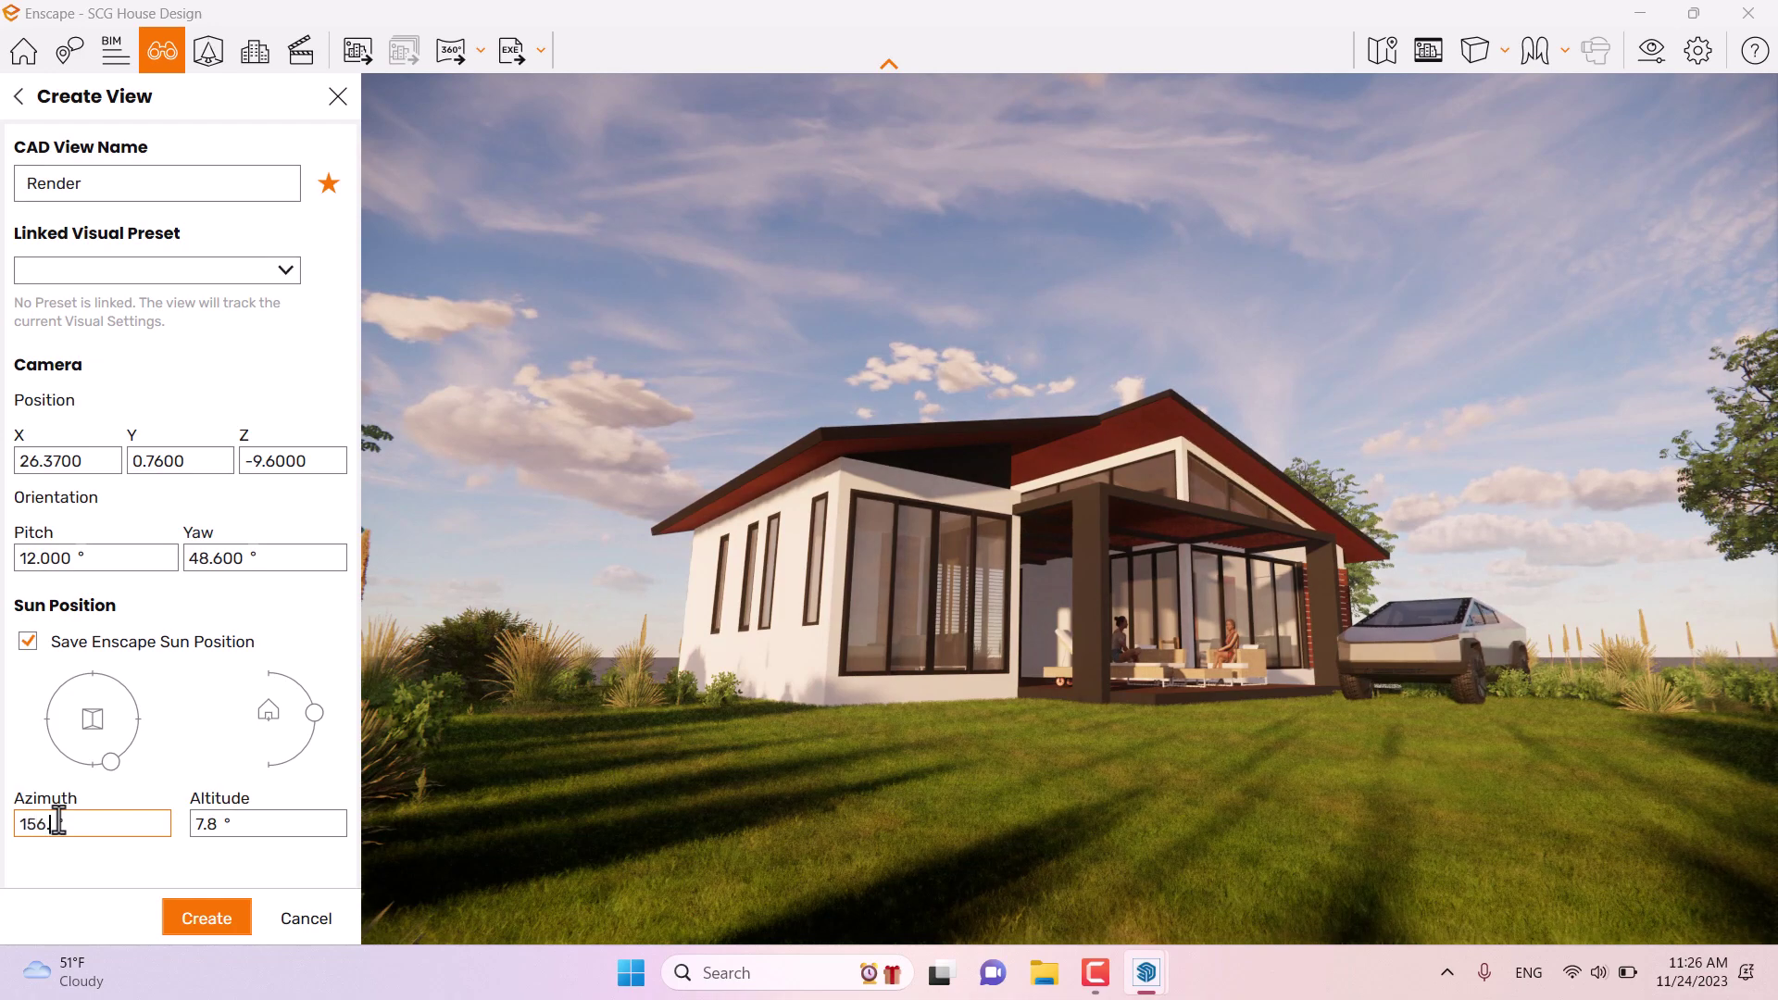
{"action": "type", "text": "8"}
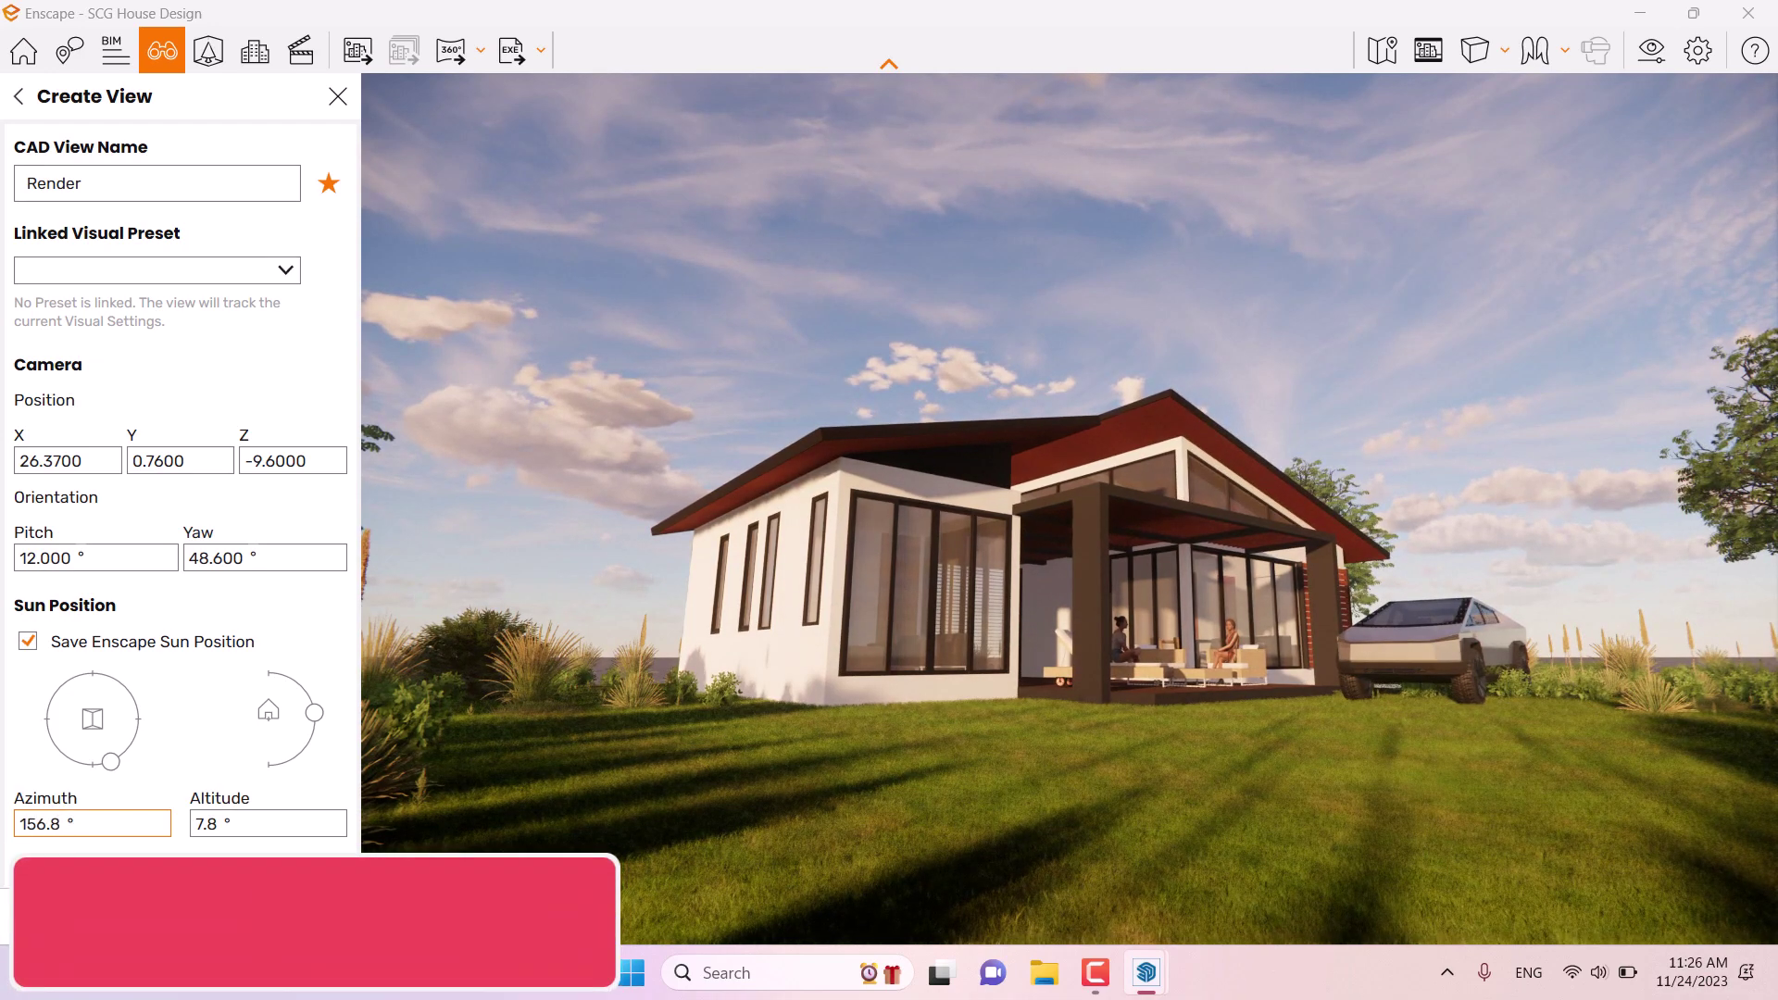
{"action": "key", "text": "Return"}
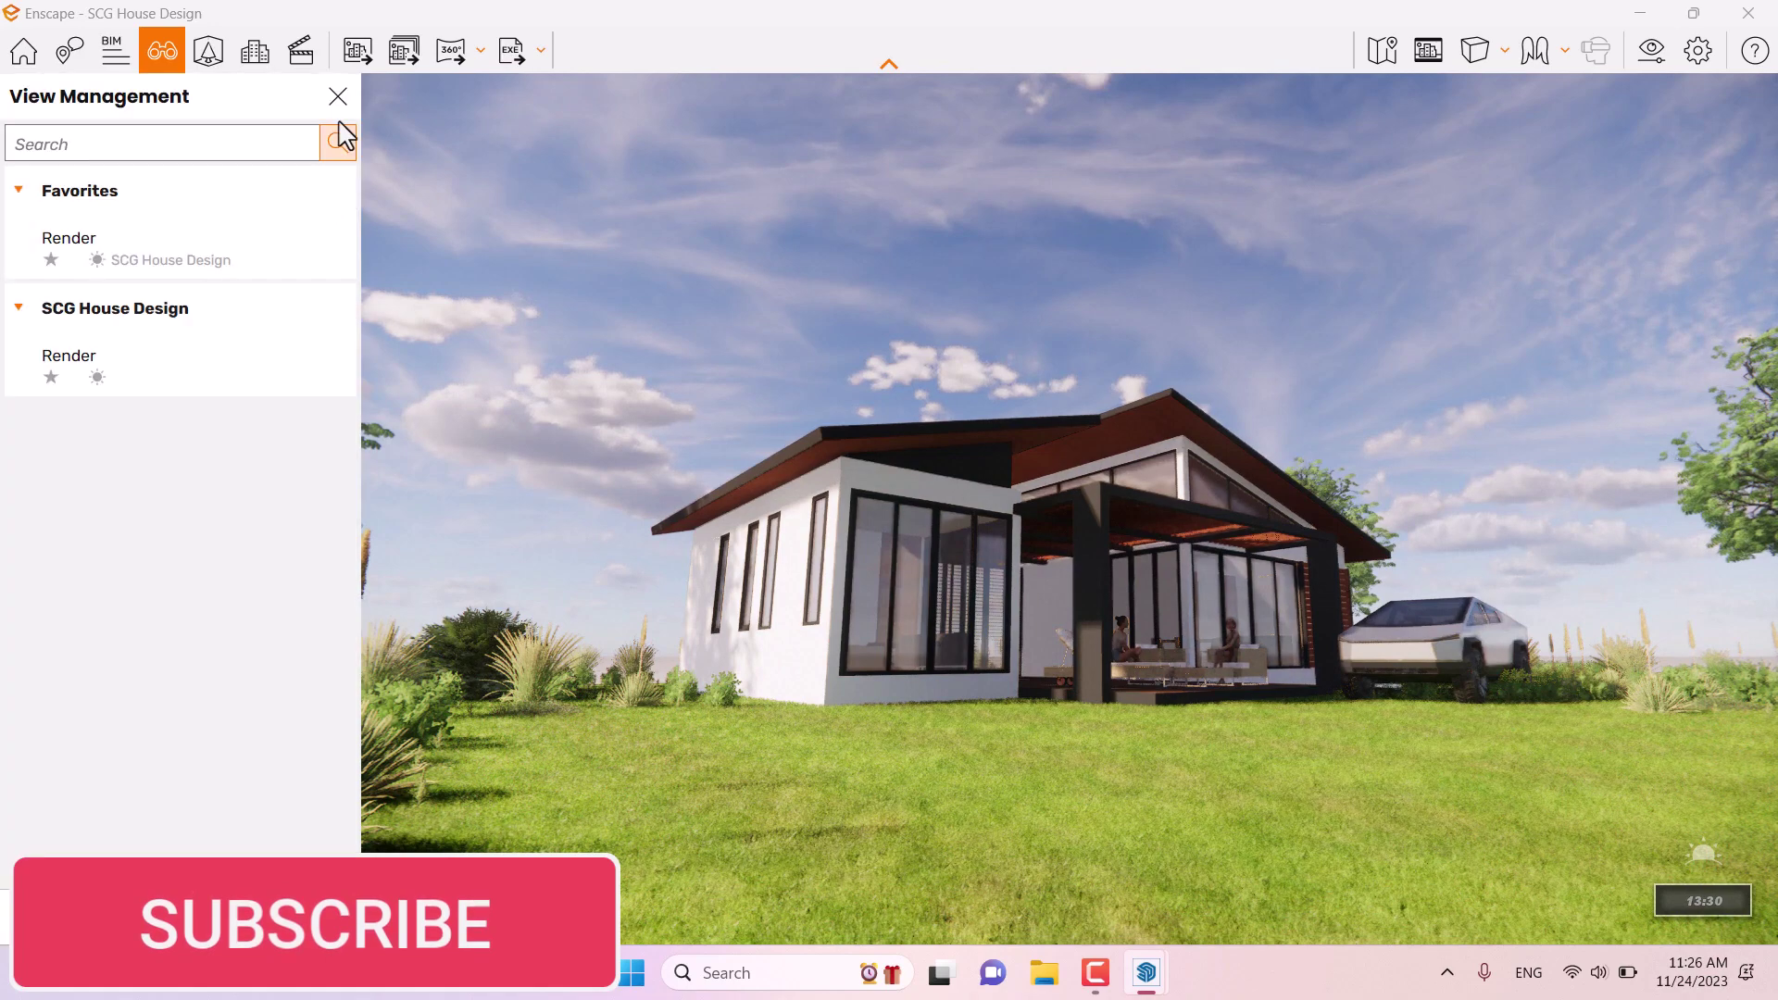
{"action": "left_click", "coordinate": [338, 97]}
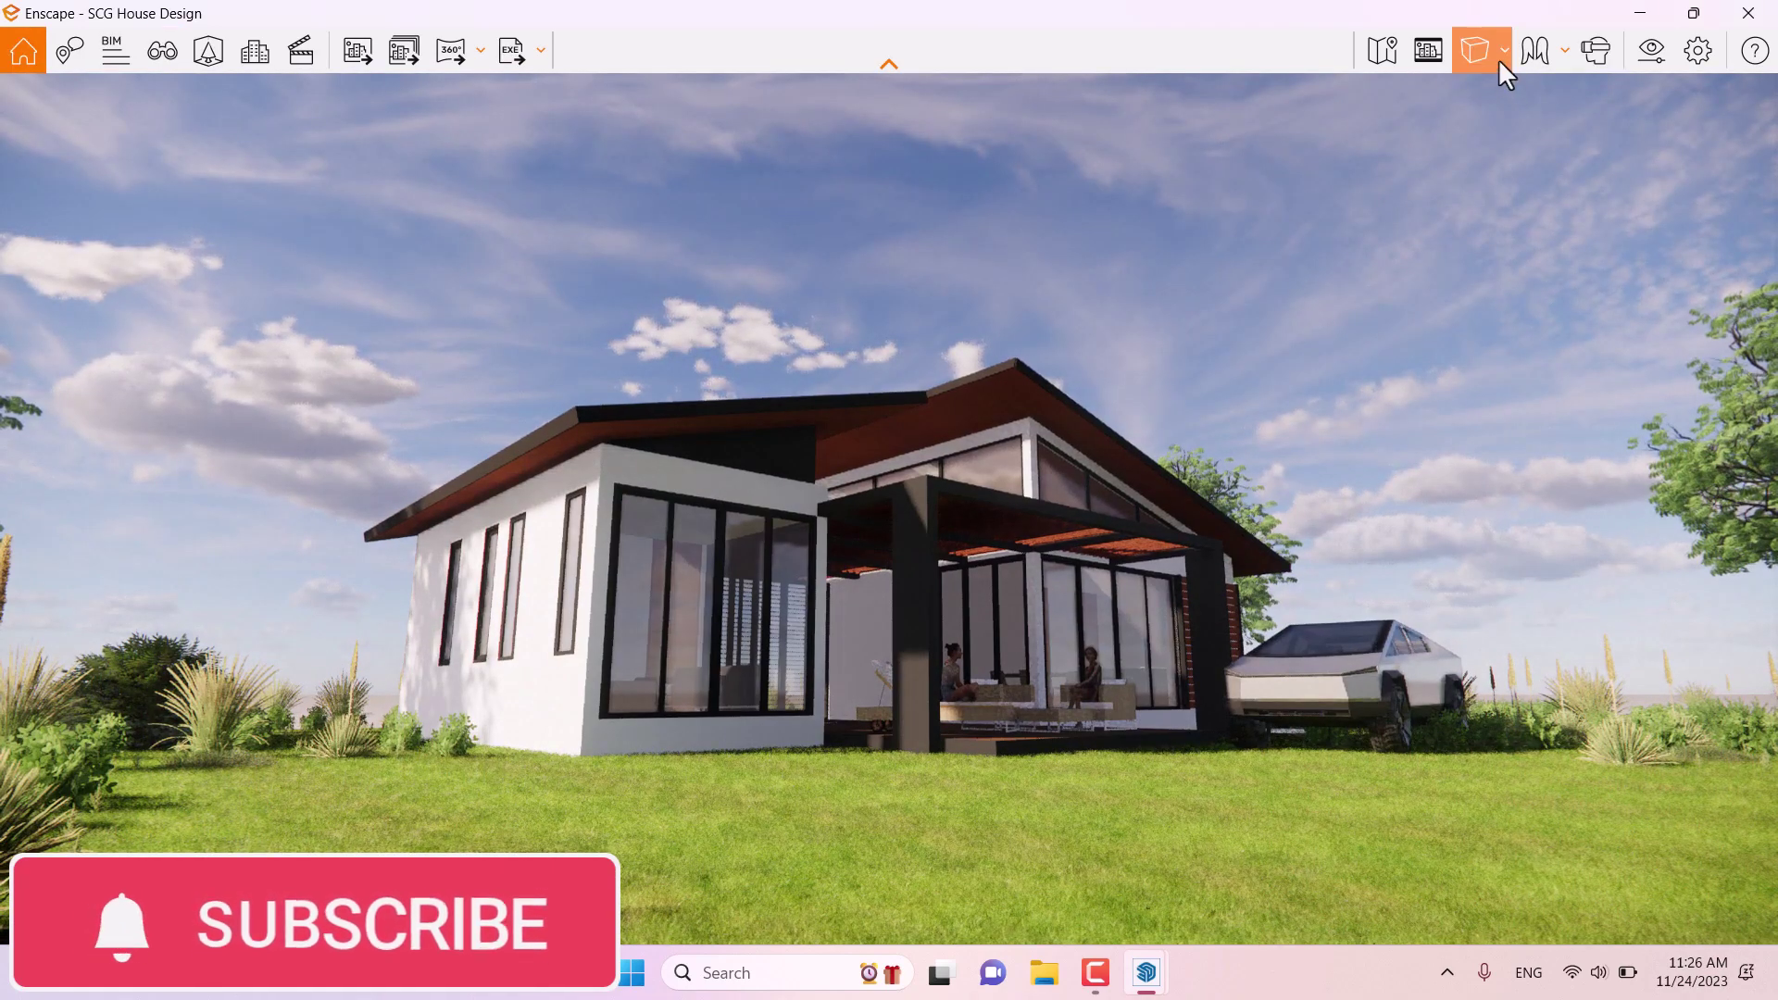
Step: Switch the camera to Two-Point projection and turn on the safe frame around the render area
{"action": "left_click", "coordinate": [1502, 53]}
{"action": "left_click", "coordinate": [1516, 139]}
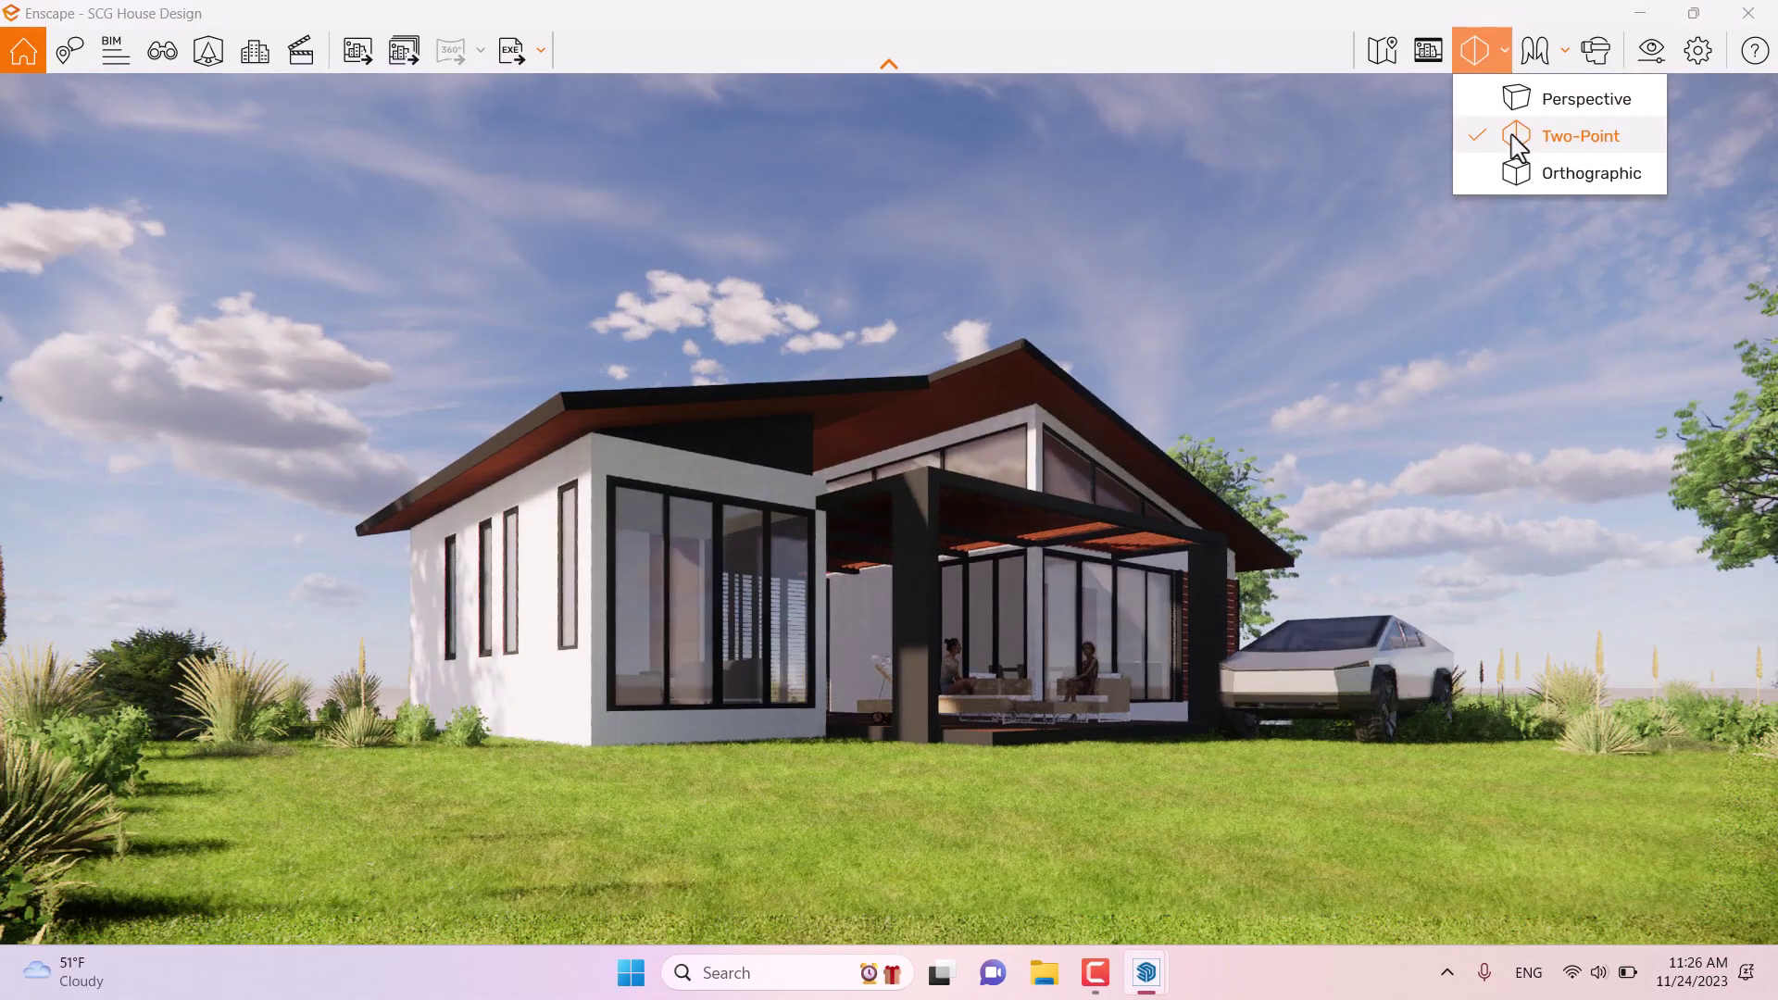
{"action": "left_click", "coordinate": [915, 397]}
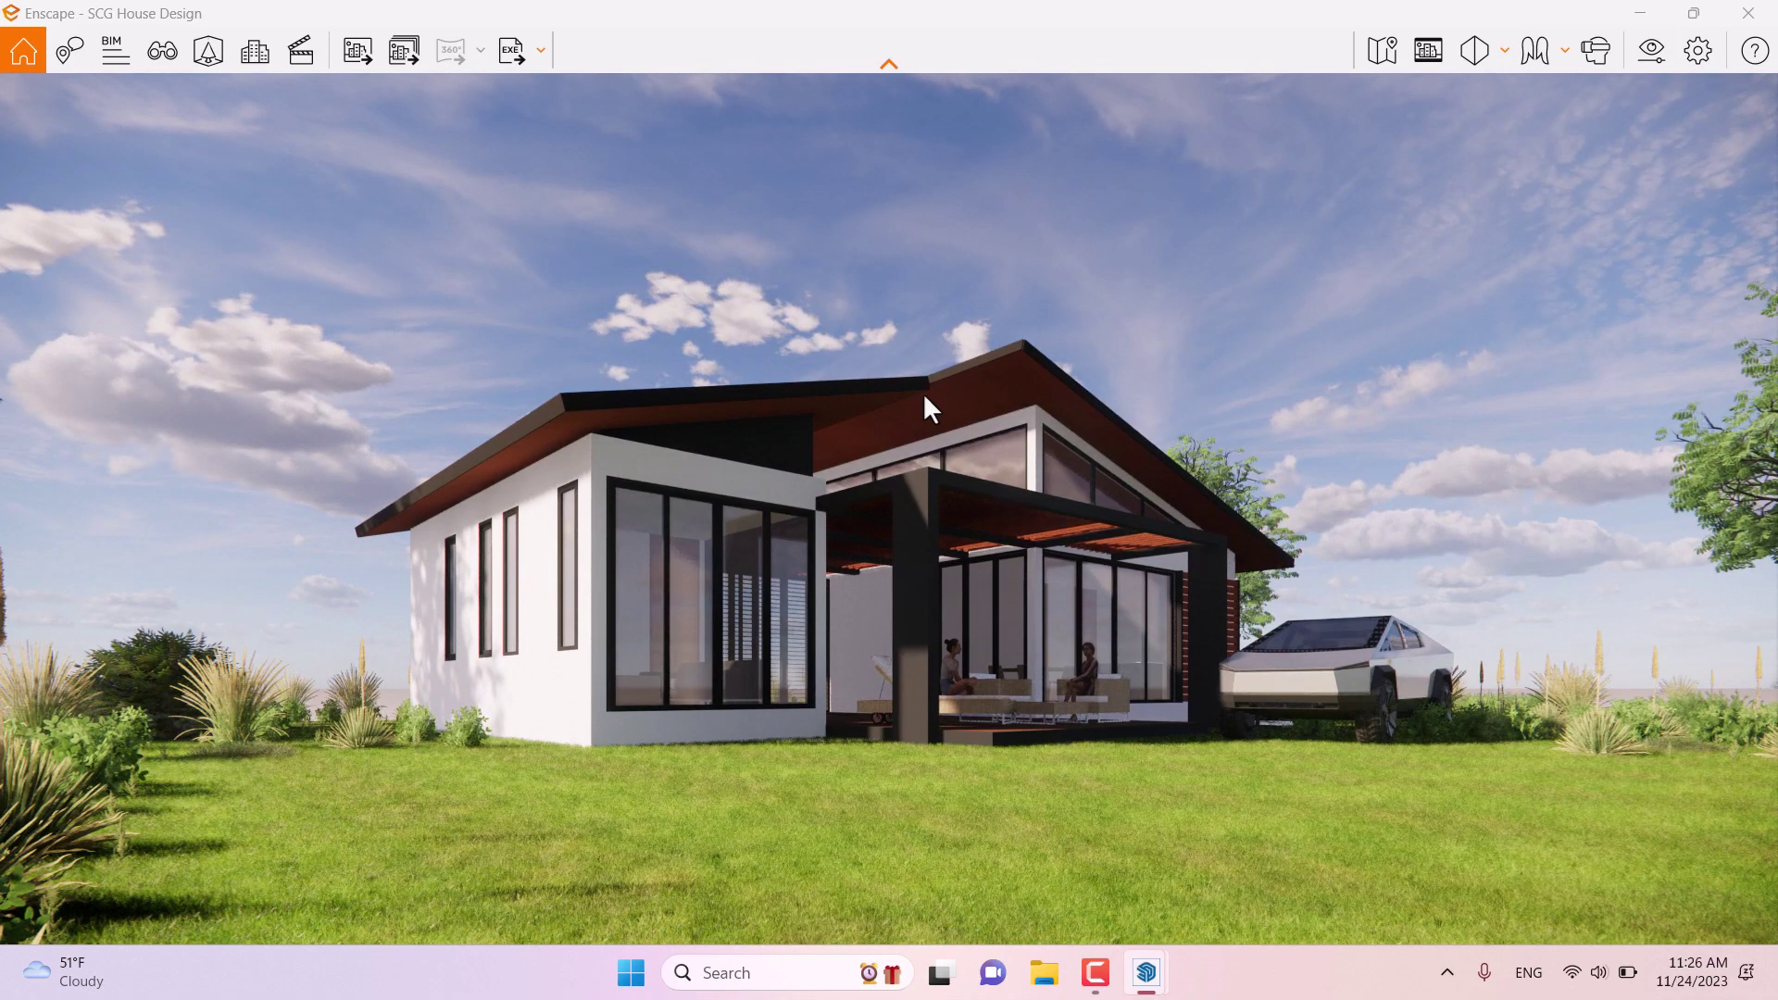
{"action": "left_click", "coordinate": [1426, 52]}
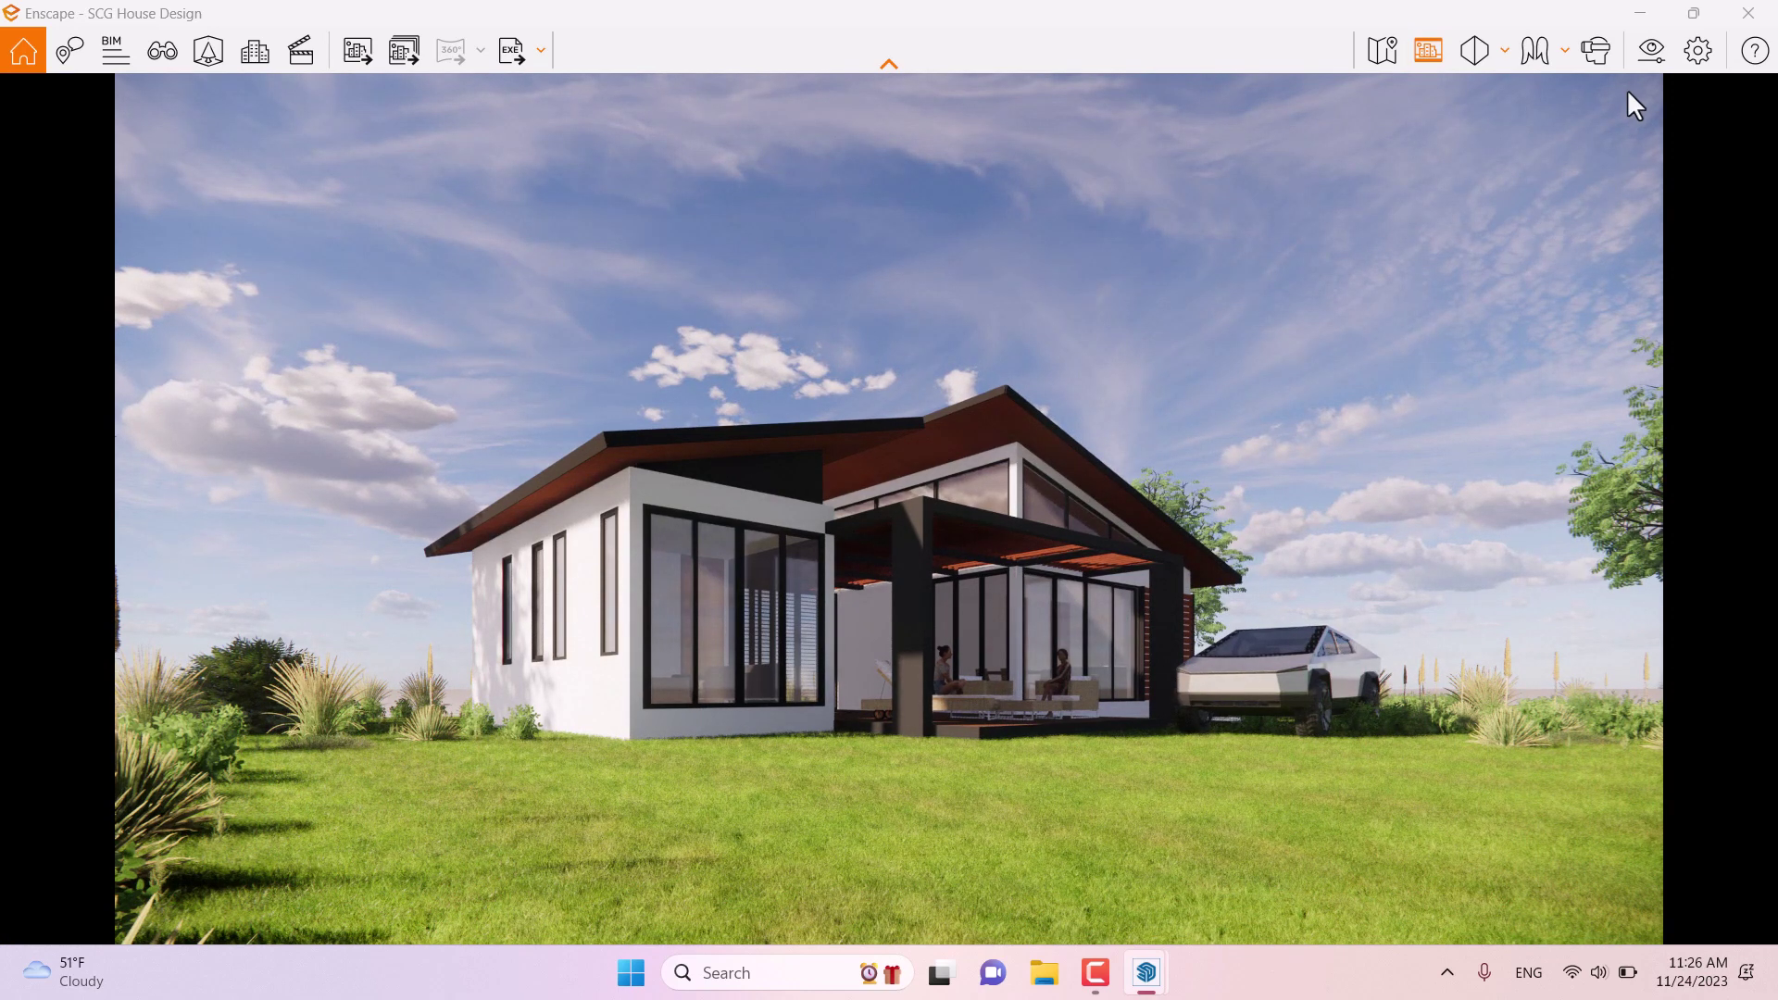
Step: Narrow the camera's horizontal field of view to 66° in the visual settings
{"action": "left_click", "coordinate": [1639, 61]}
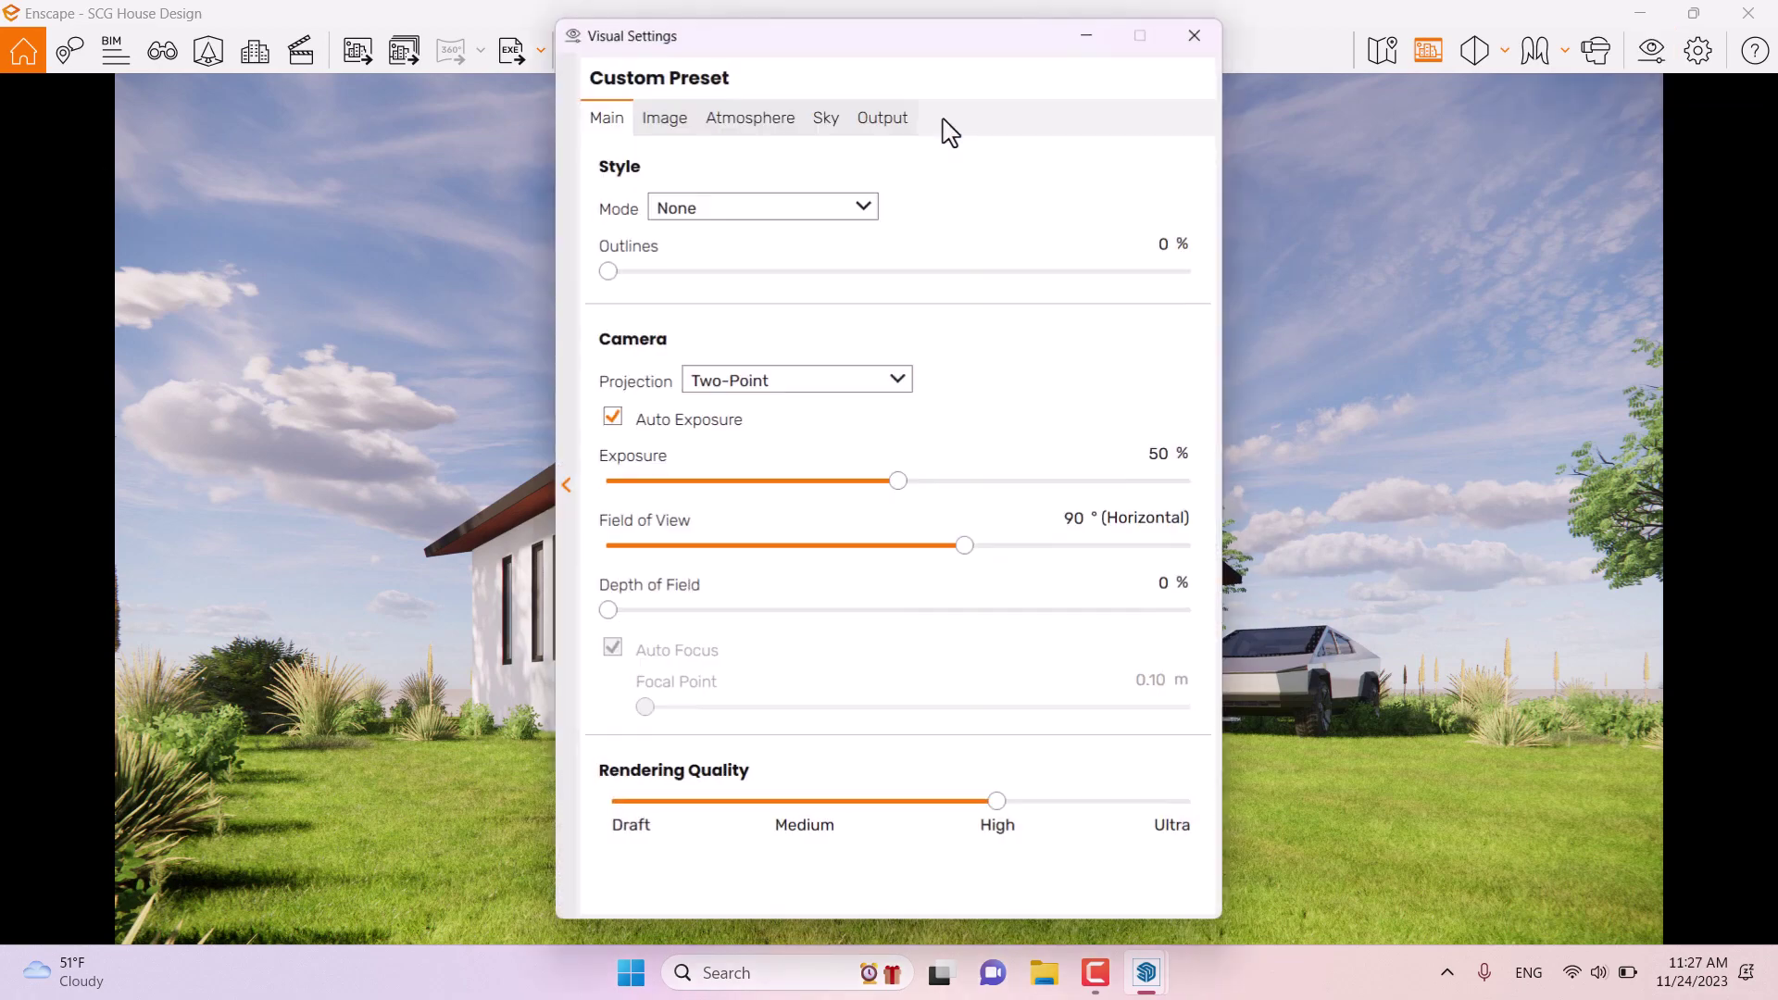
{"action": "left_click_drag", "start_coordinate": [920, 47], "coordinate": [365, 28]}
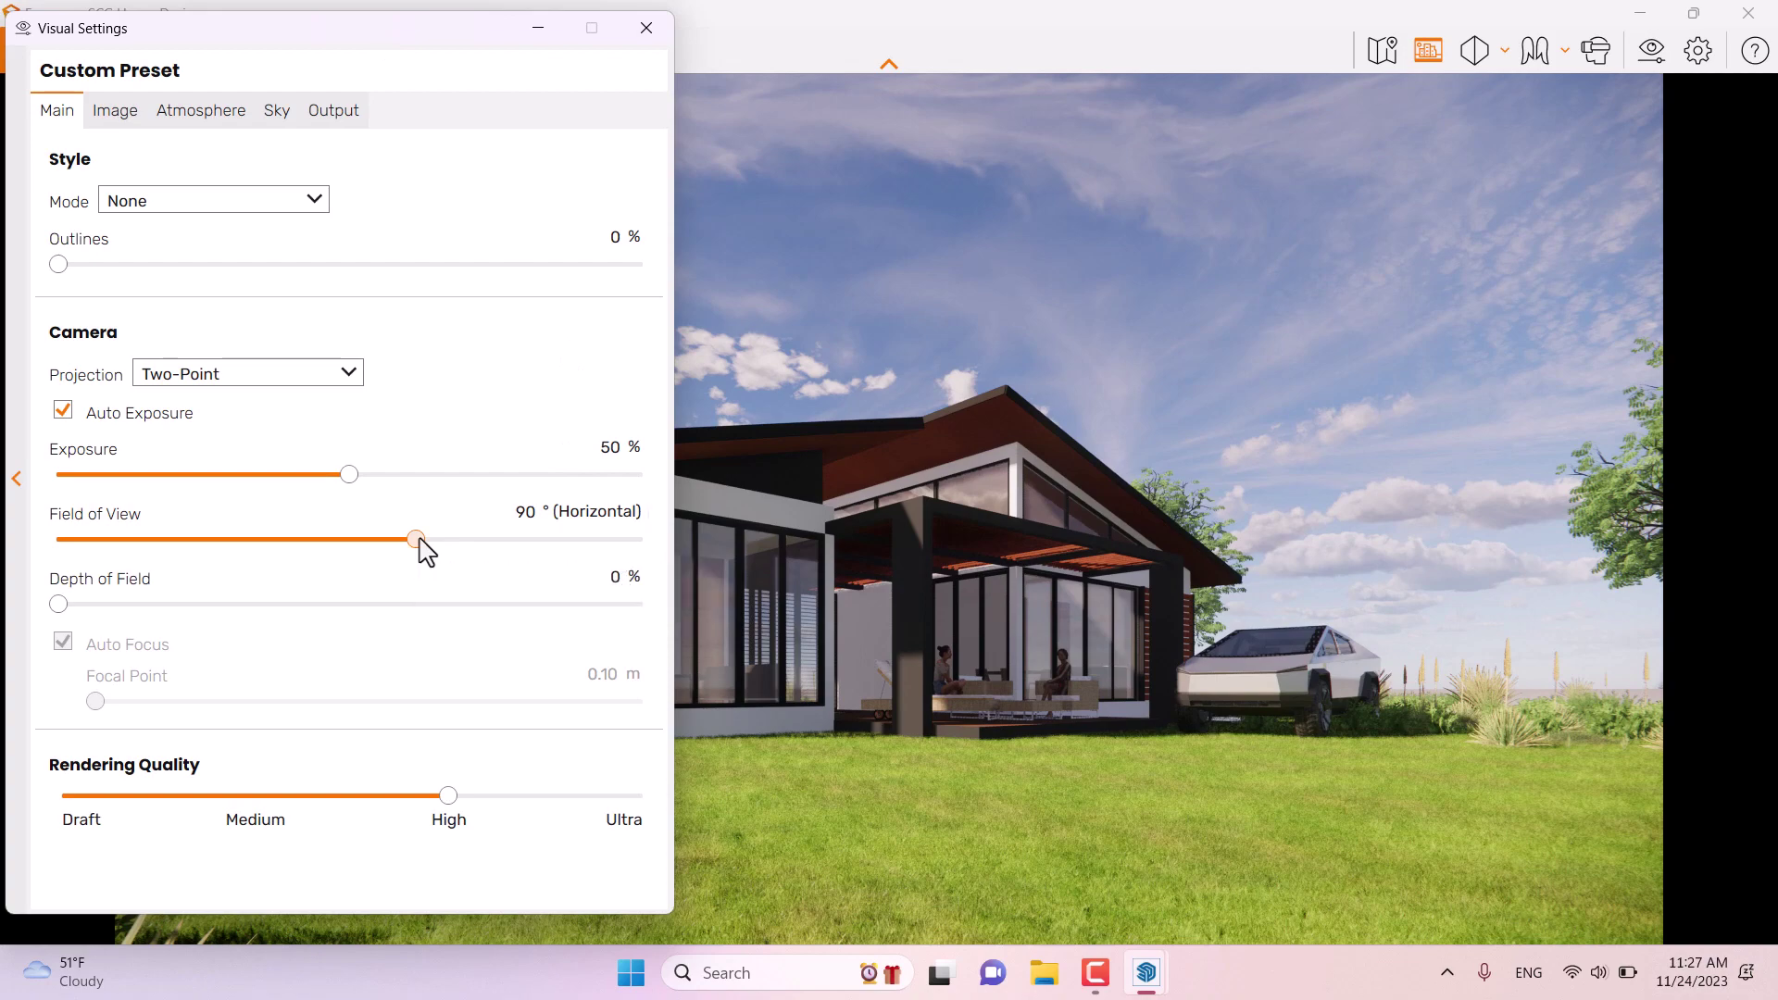
{"action": "left_click_drag", "start_coordinate": [417, 542], "coordinate": [309, 540]}
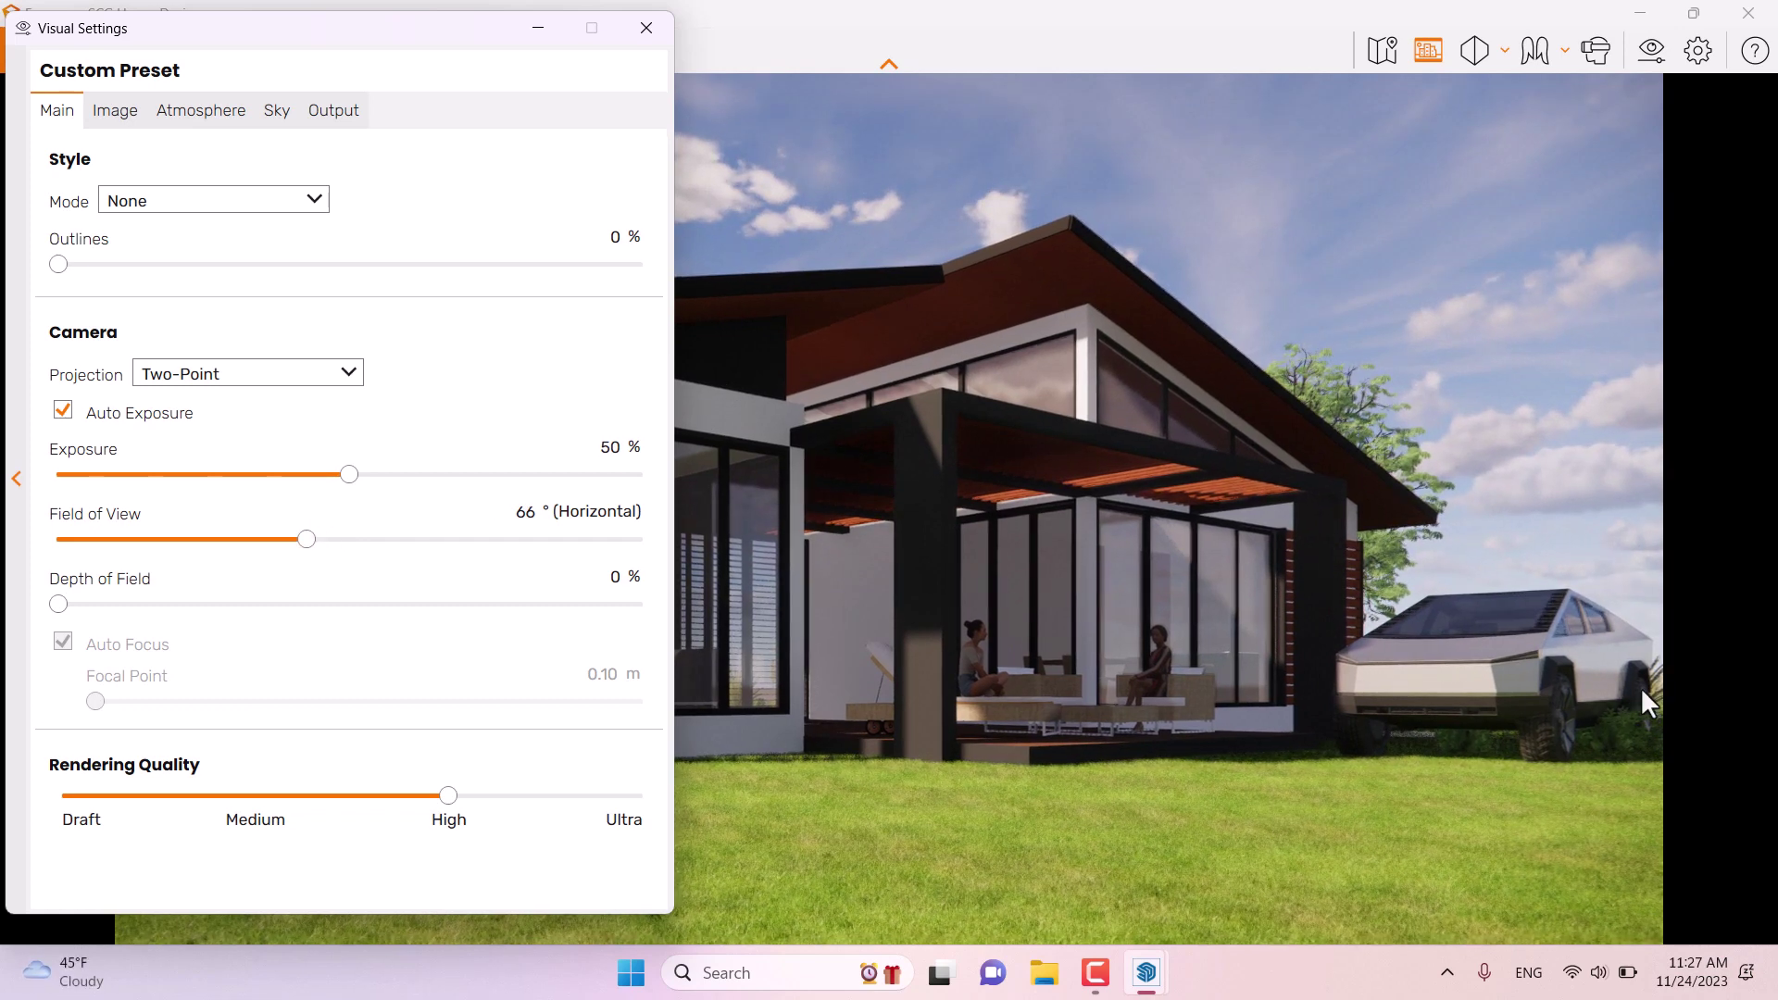
{"action": "left_click", "coordinate": [521, 509]}
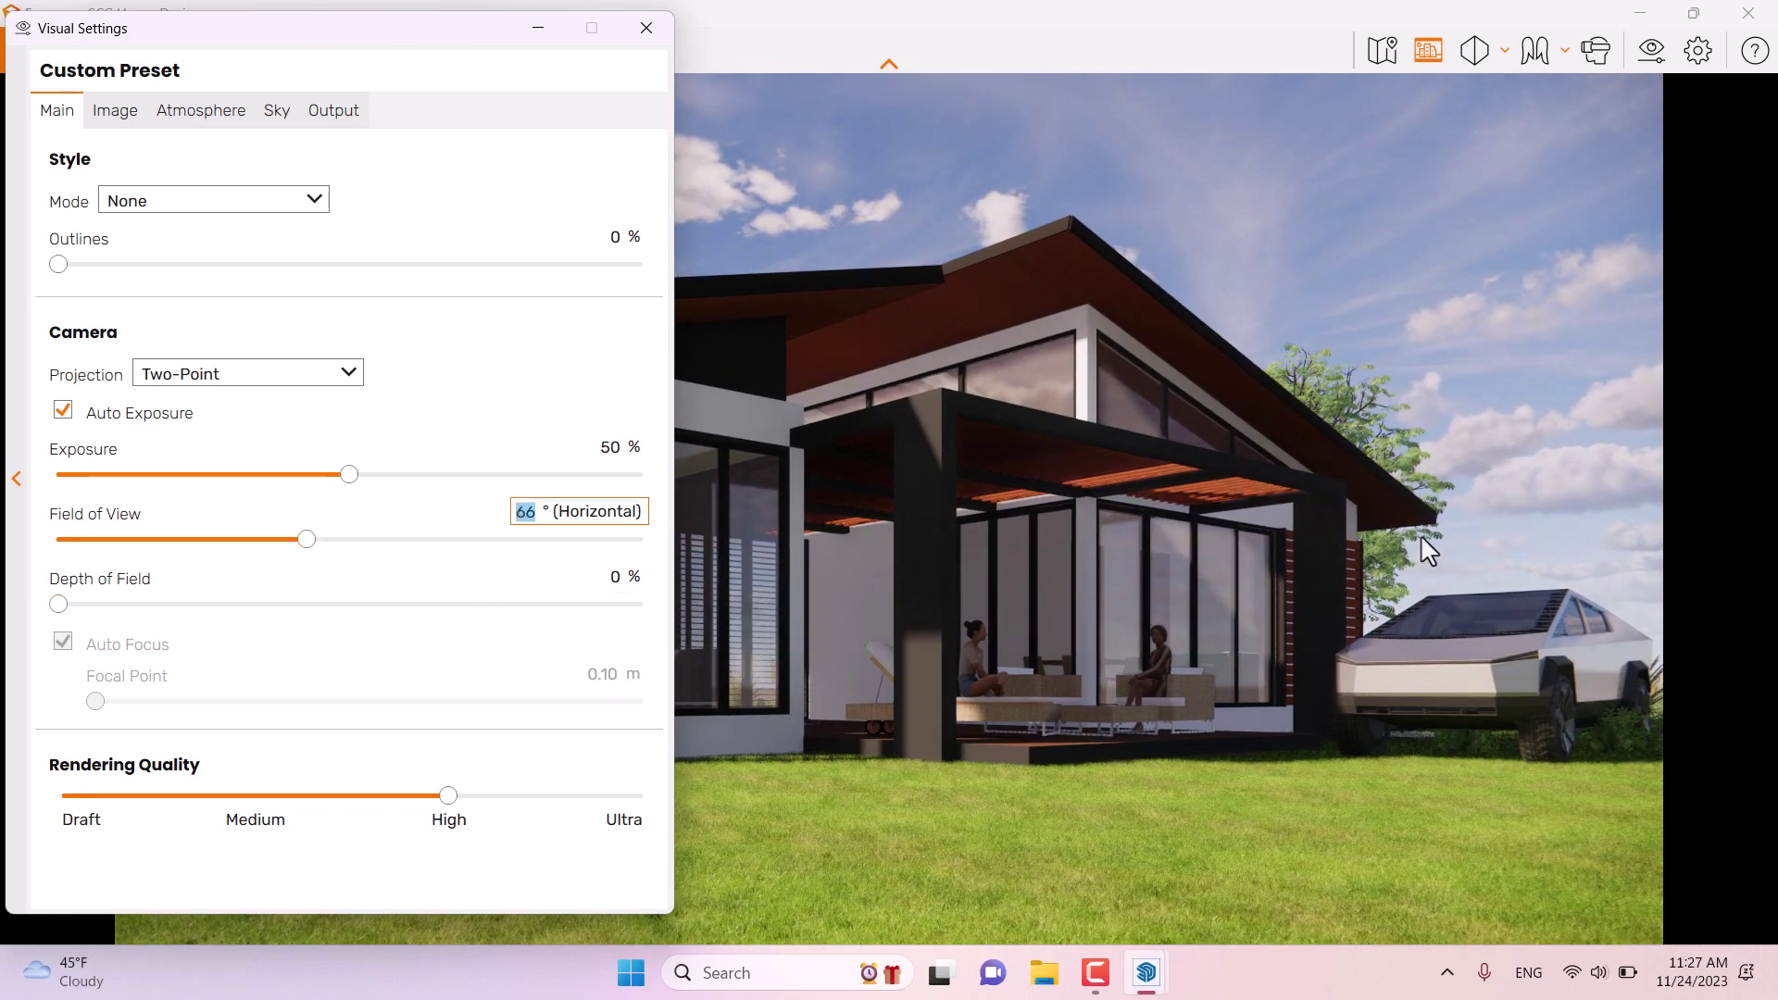
{"action": "key", "text": "Return"}
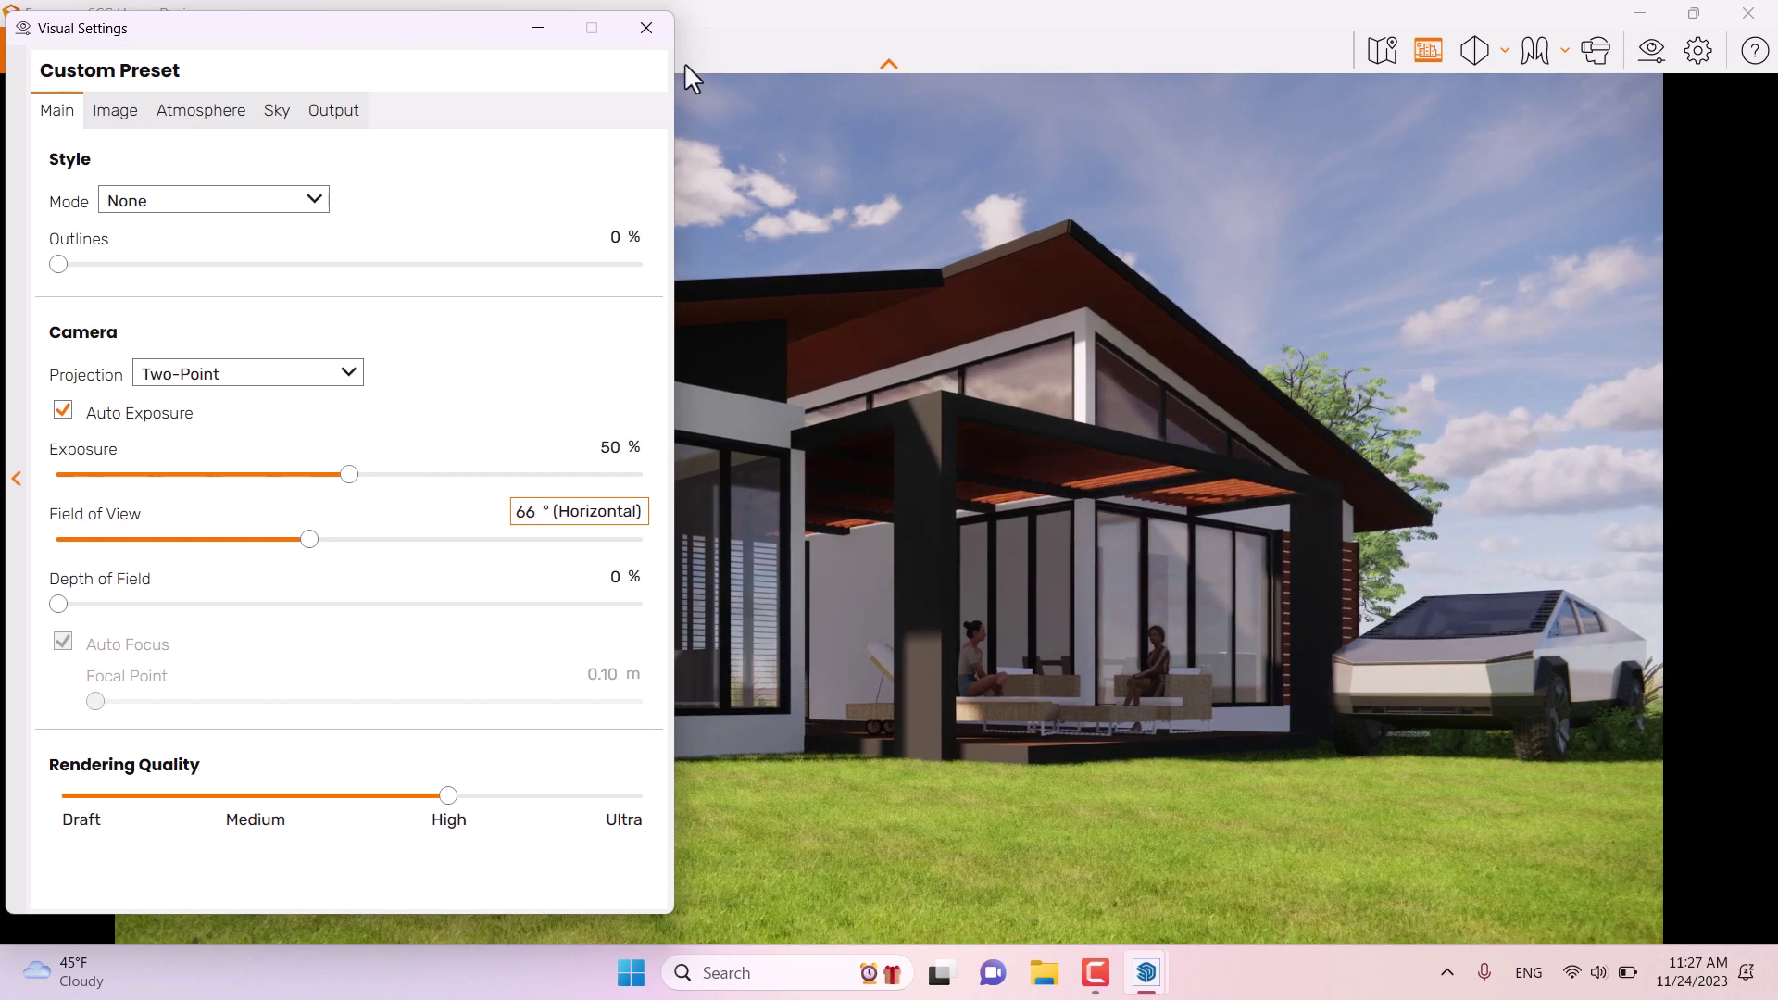
{"action": "left_click", "coordinate": [647, 27]}
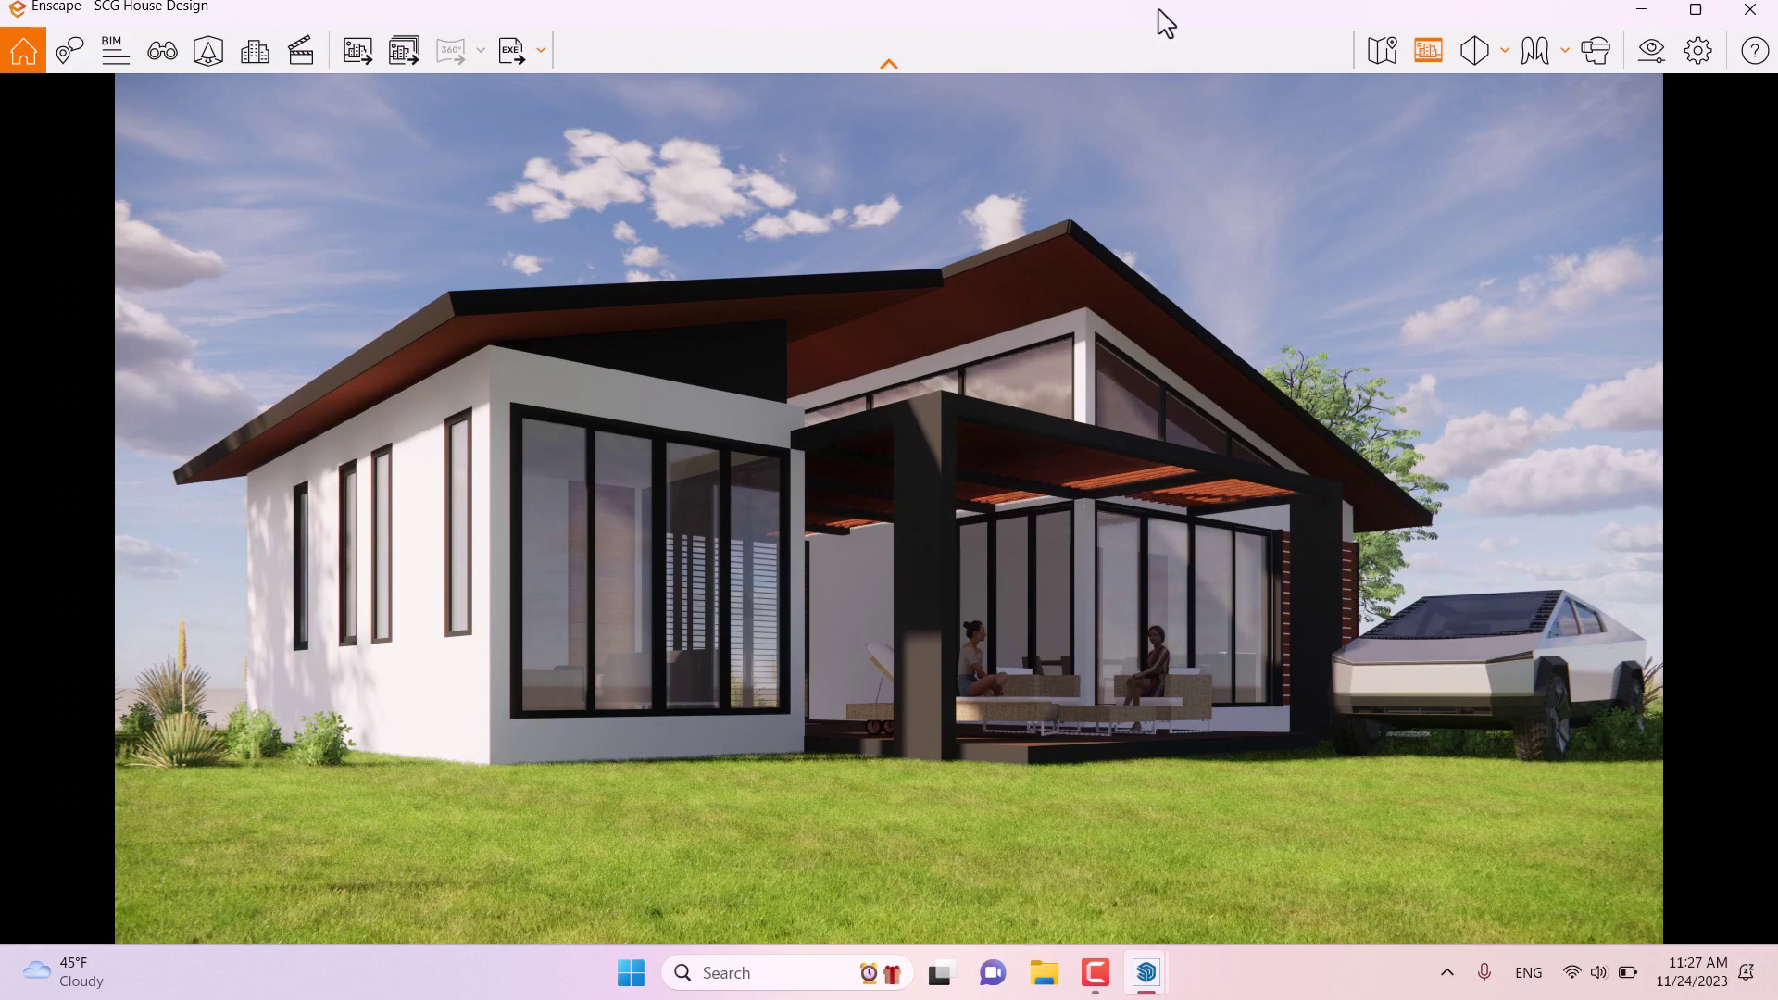
Step: Arrange the SketchUp and Enscape windows side by side and close SketchUp's Default Tray
{"action": "left_click_drag", "start_coordinate": [1163, 24], "coordinate": [1776, 289]}
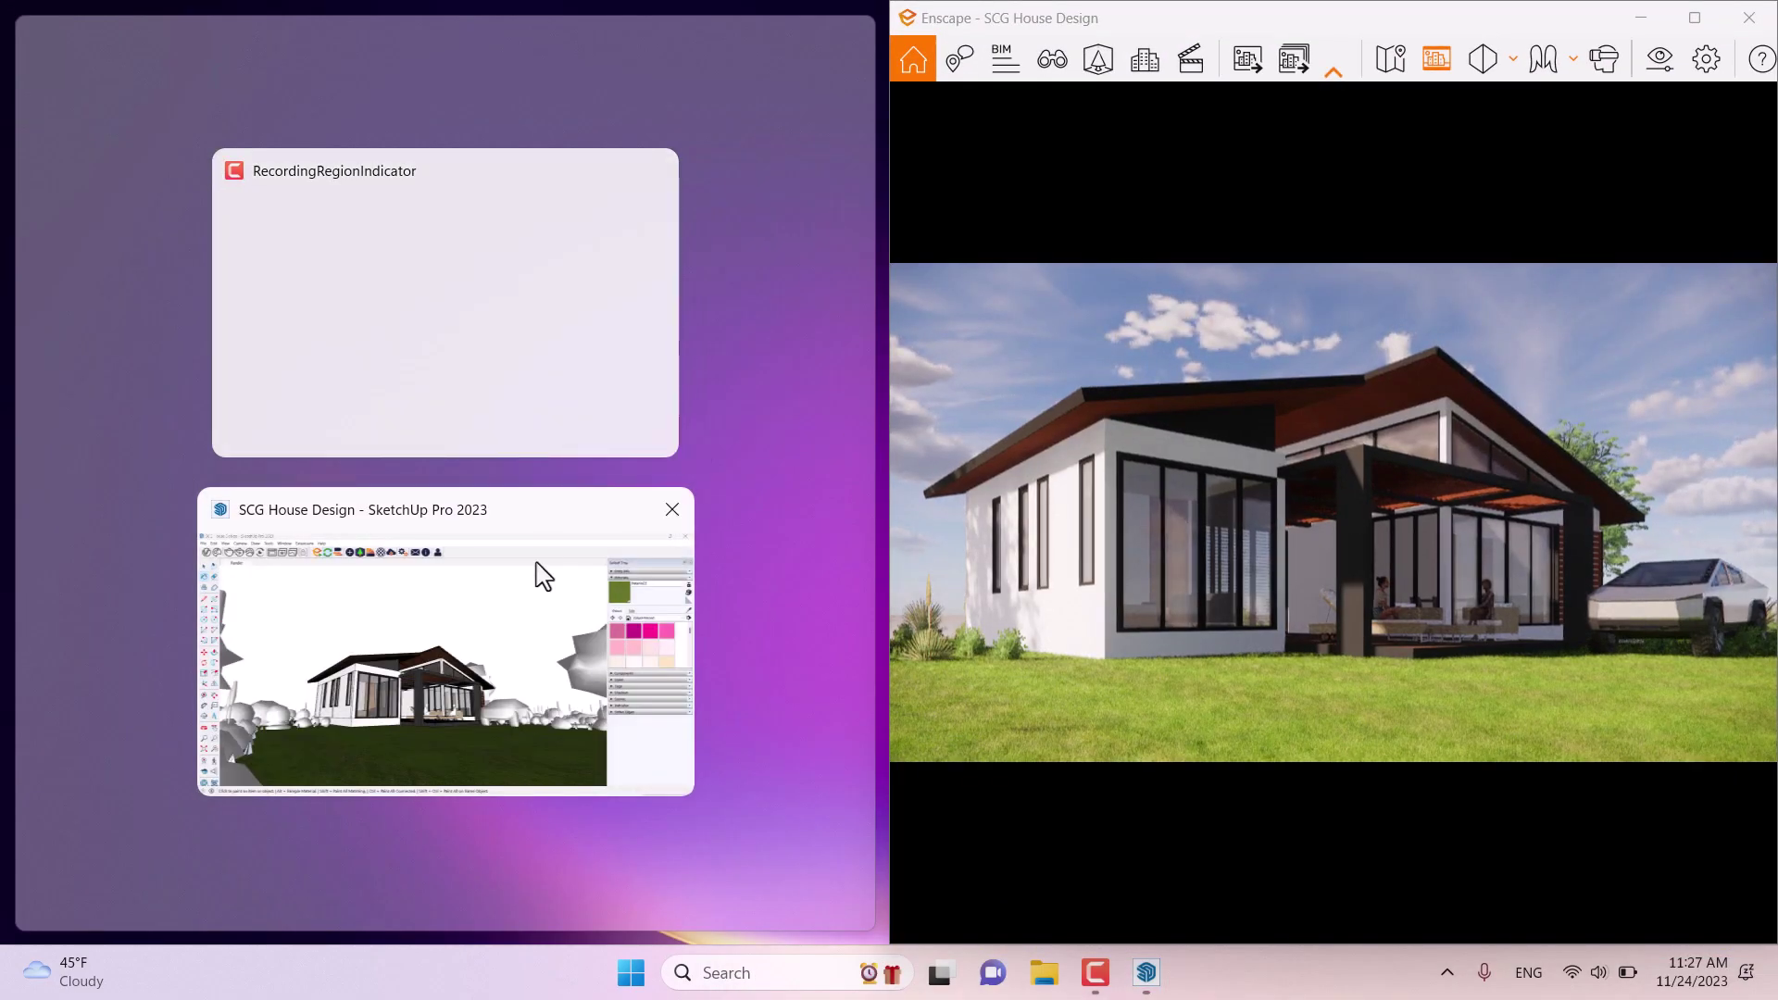
{"action": "left_click", "coordinate": [544, 576]}
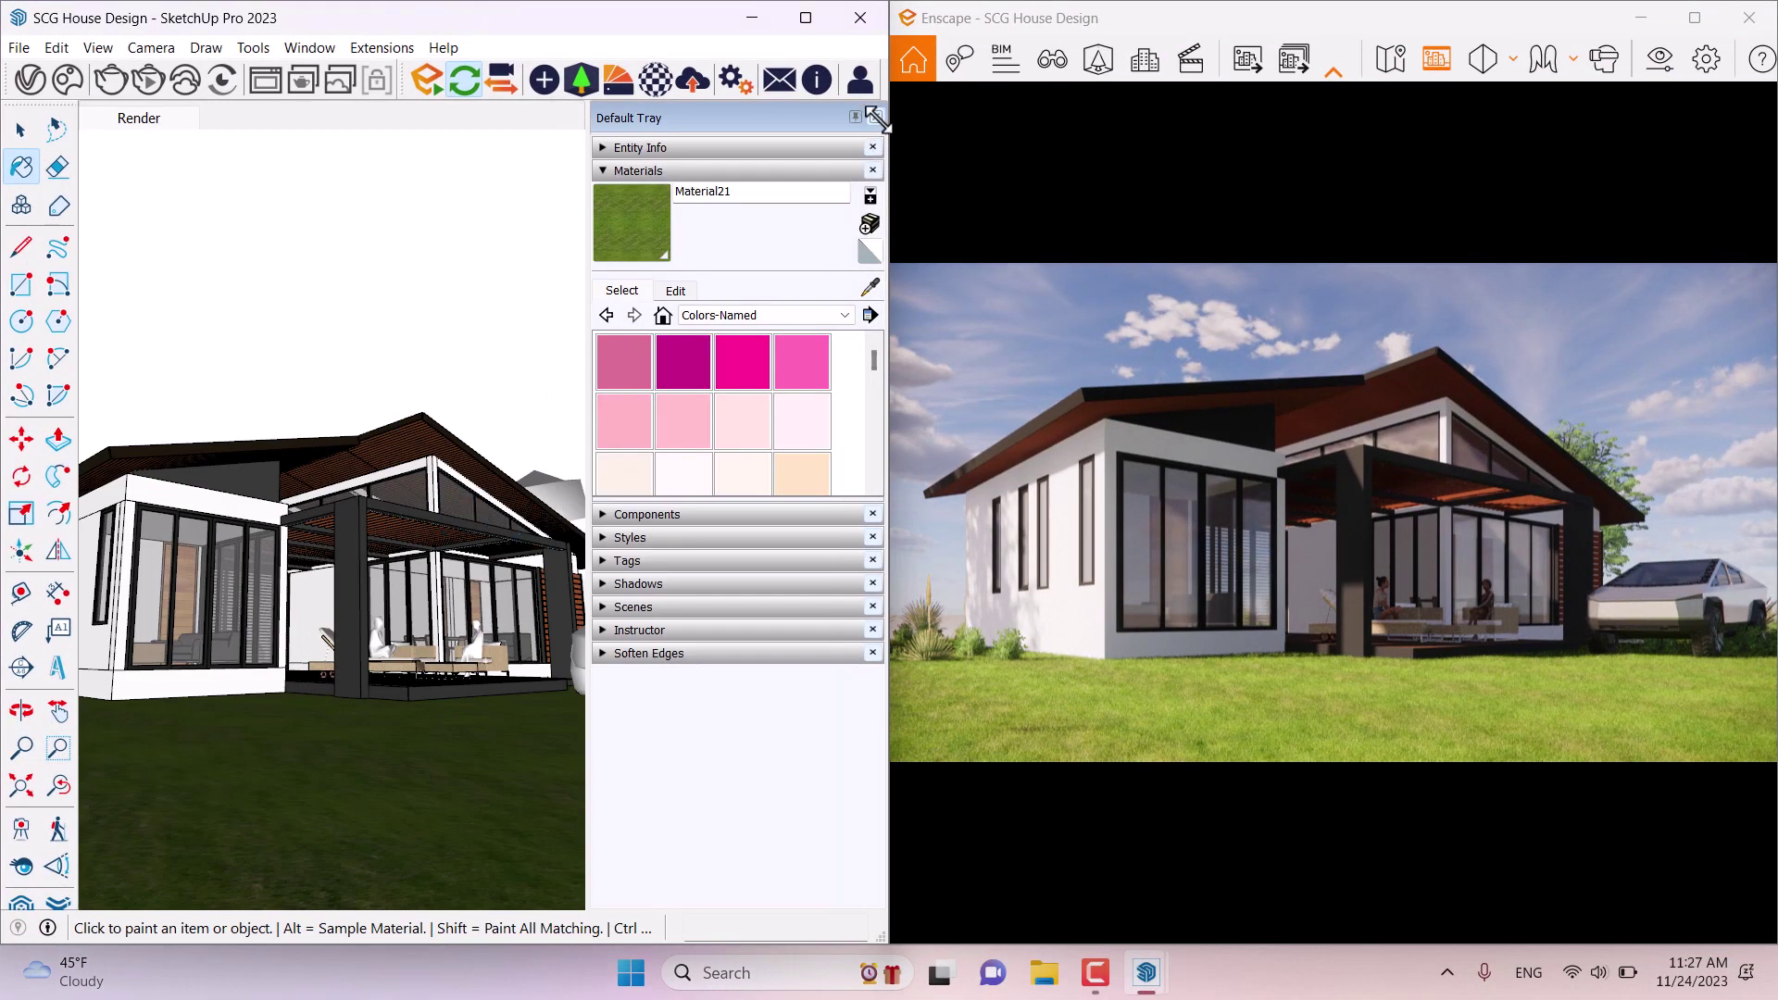
{"action": "left_click", "coordinate": [875, 118]}
Step: Move the large tree beyond the parked car about 8.9 m closer to the house so it enters the render frame
{"action": "key", "text": "space"}
{"action": "mouse_move", "coordinate": [754, 461]}
{"action": "middle_mouse_down"}
{"action": "mouse_move", "coordinate": [749, 686]}
{"action": "mouse_move", "coordinate": [648, 592]}
{"action": "middle_mouse_up"}
{"action": "scroll", "coordinate": [575, 469], "scroll_direction": "down", "scroll_amount": 5}
{"action": "mouse_move", "coordinate": [575, 469]}
{"action": "middle_mouse_down"}
{"action": "mouse_move", "coordinate": [642, 536]}
{"action": "mouse_move", "coordinate": [587, 496]}
{"action": "middle_mouse_up"}
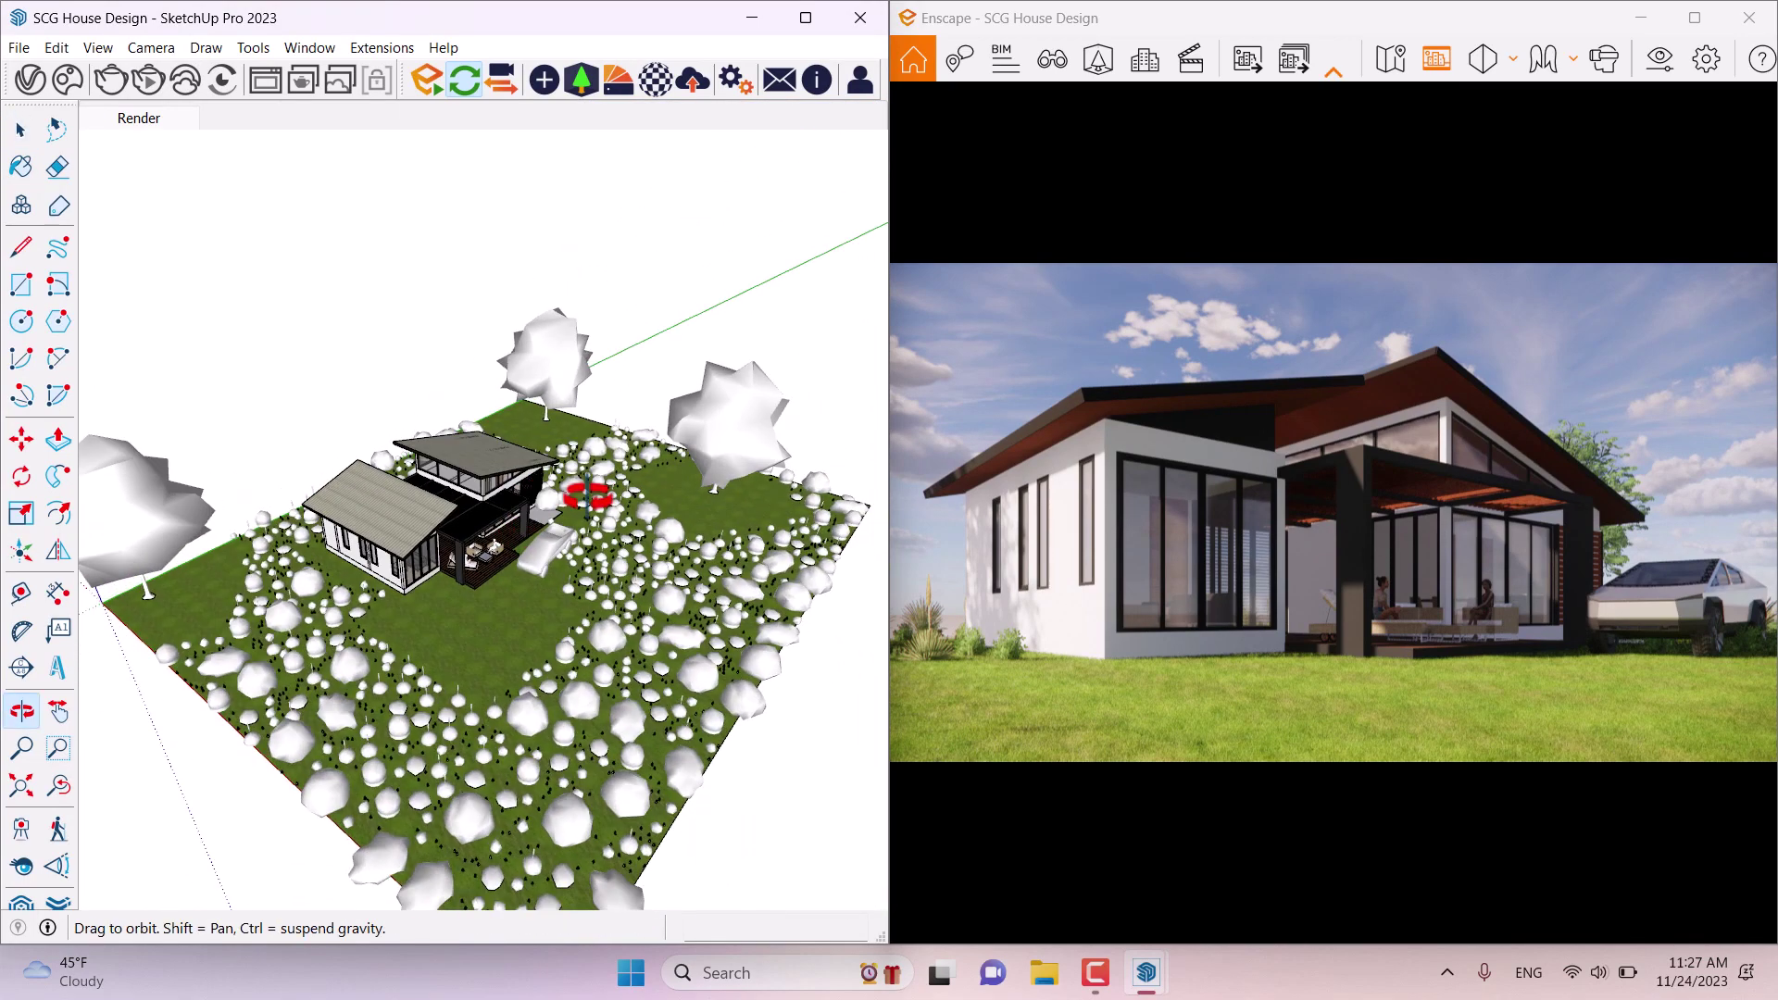
{"action": "scroll", "coordinate": [587, 496], "scroll_direction": "up", "scroll_amount": 3}
{"action": "left_click", "coordinate": [731, 352]}
{"action": "key", "text": "m"}
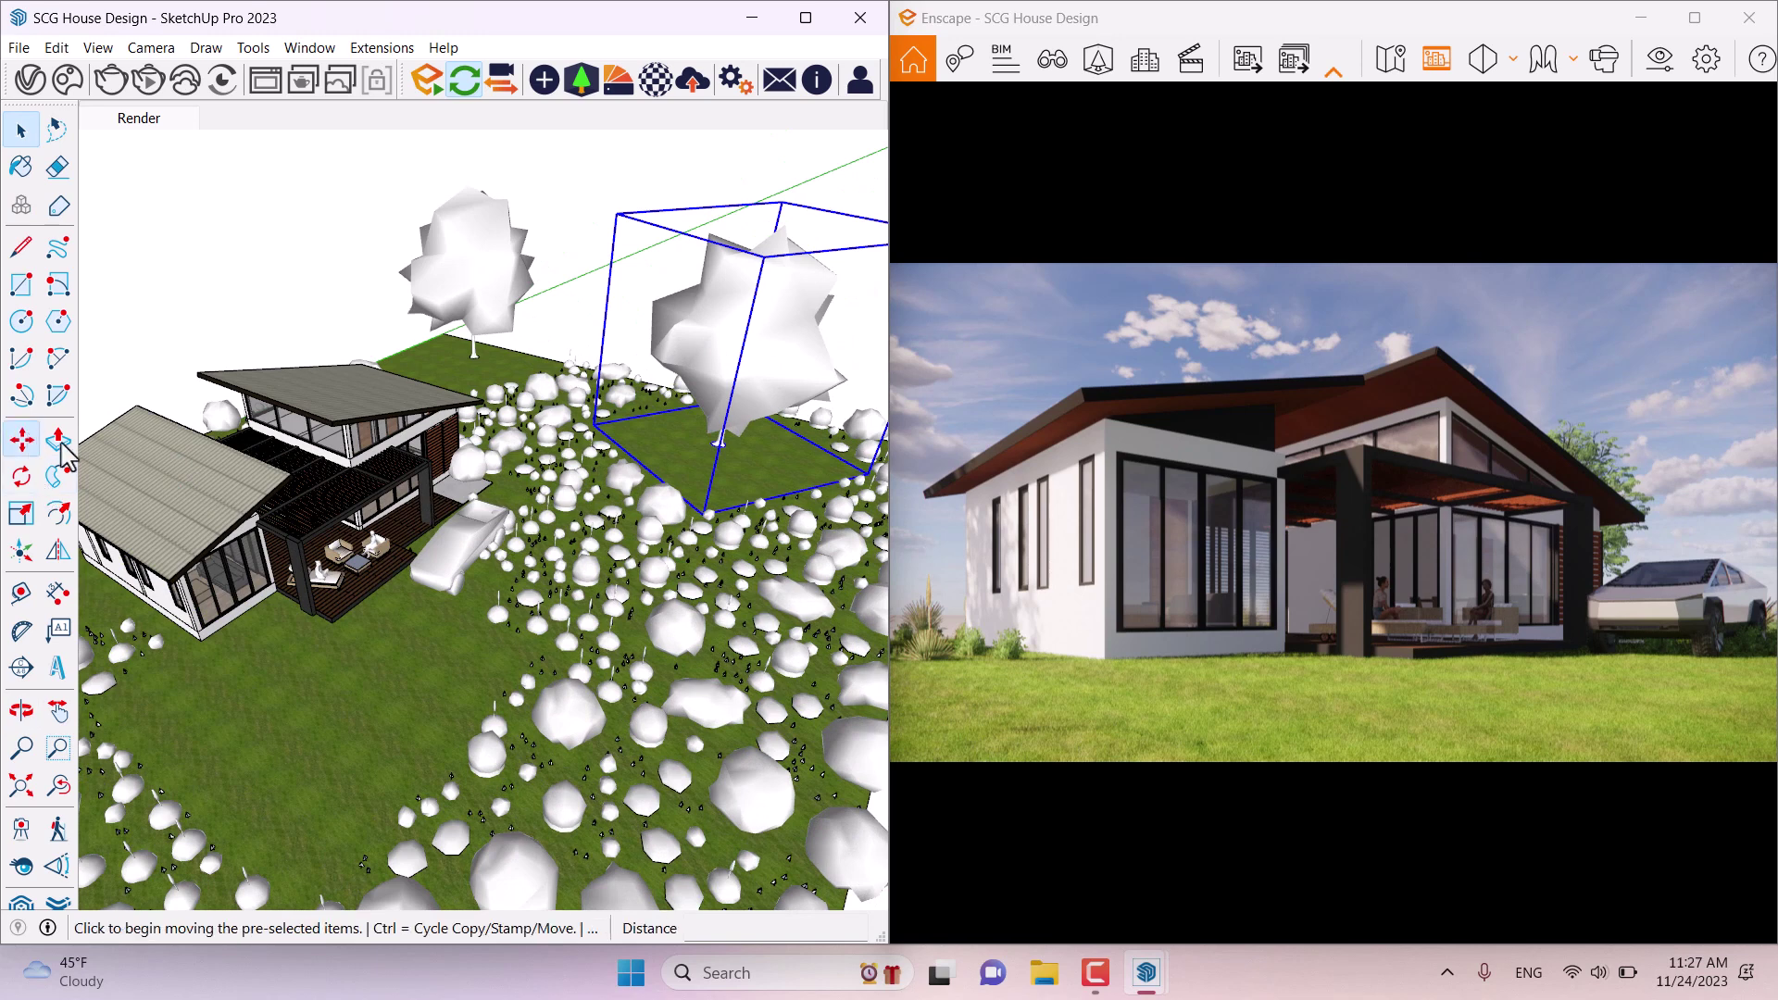
{"action": "left_click", "coordinate": [797, 462]}
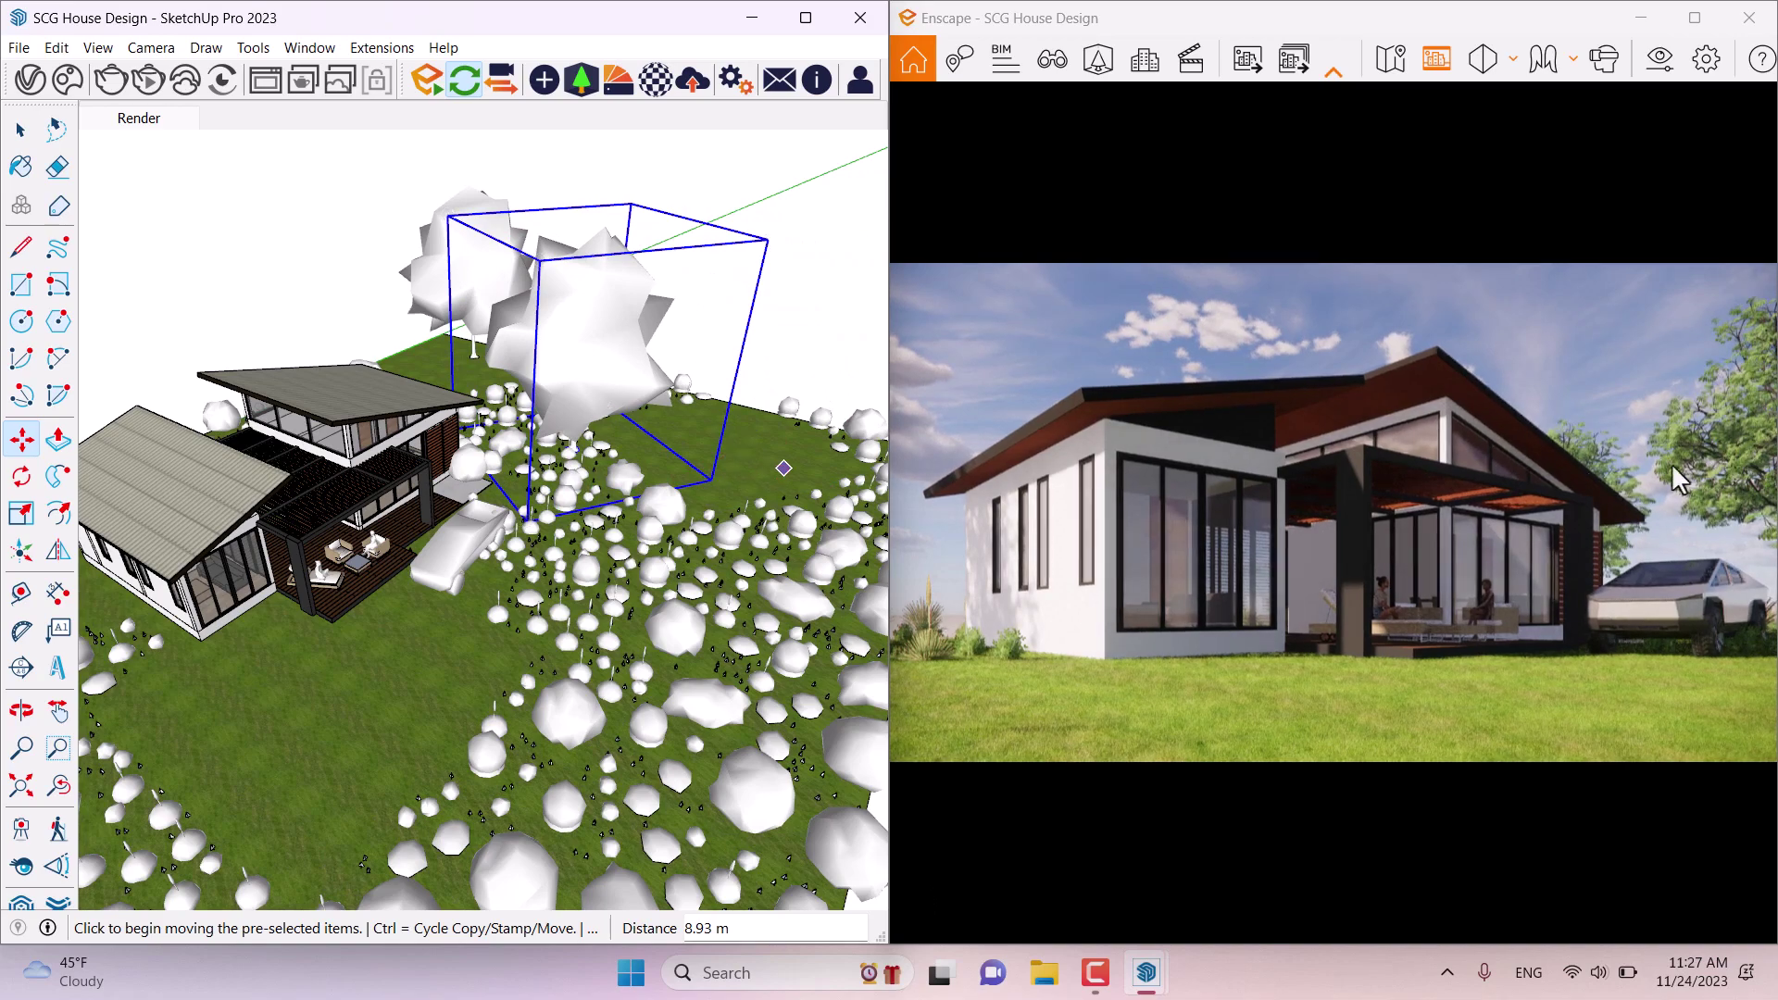
Step: Scale the large tree beyond the parked car down uniformly to about 0.76 of its size
{"action": "scroll", "coordinate": [782, 542], "scroll_direction": "up", "scroll_amount": 3}
{"action": "mouse_move", "coordinate": [707, 504]}
{"action": "middle_mouse_down"}
{"action": "mouse_move", "coordinate": [969, 392]}
{"action": "mouse_move", "coordinate": [822, 476]}
{"action": "middle_mouse_up"}
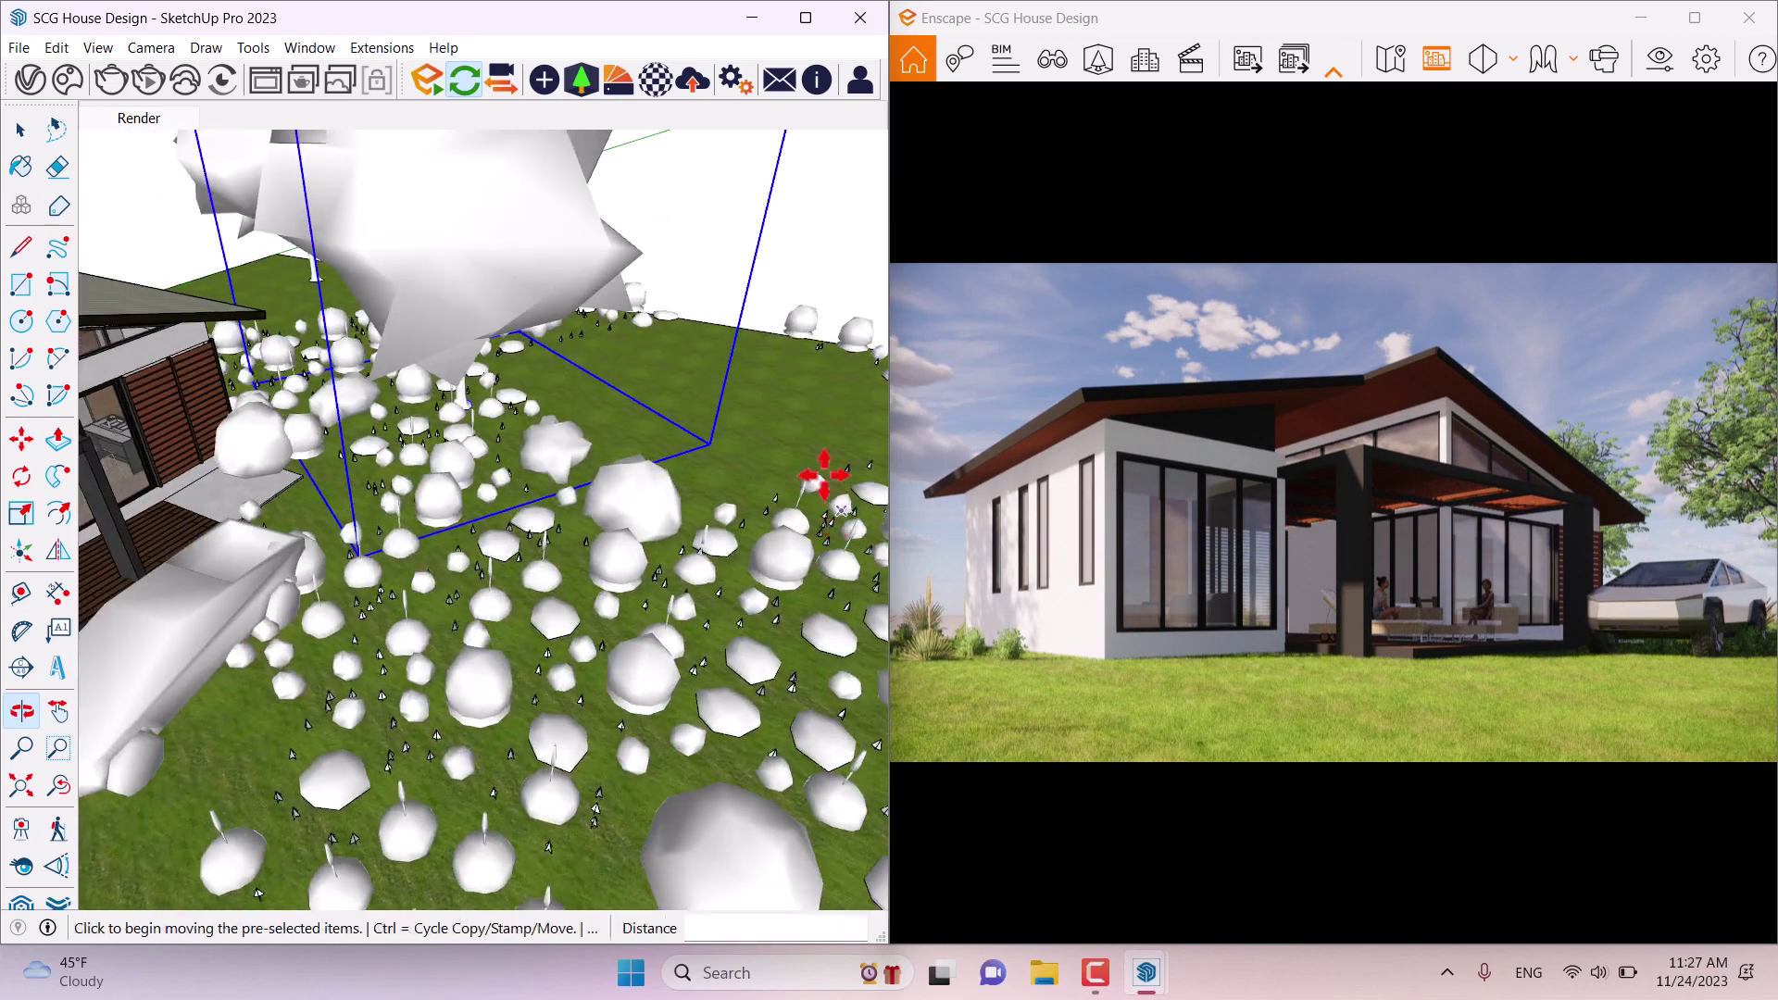
{"action": "scroll", "coordinate": [822, 476], "scroll_direction": "down", "scroll_amount": 2}
{"action": "left_click", "coordinate": [22, 514]}
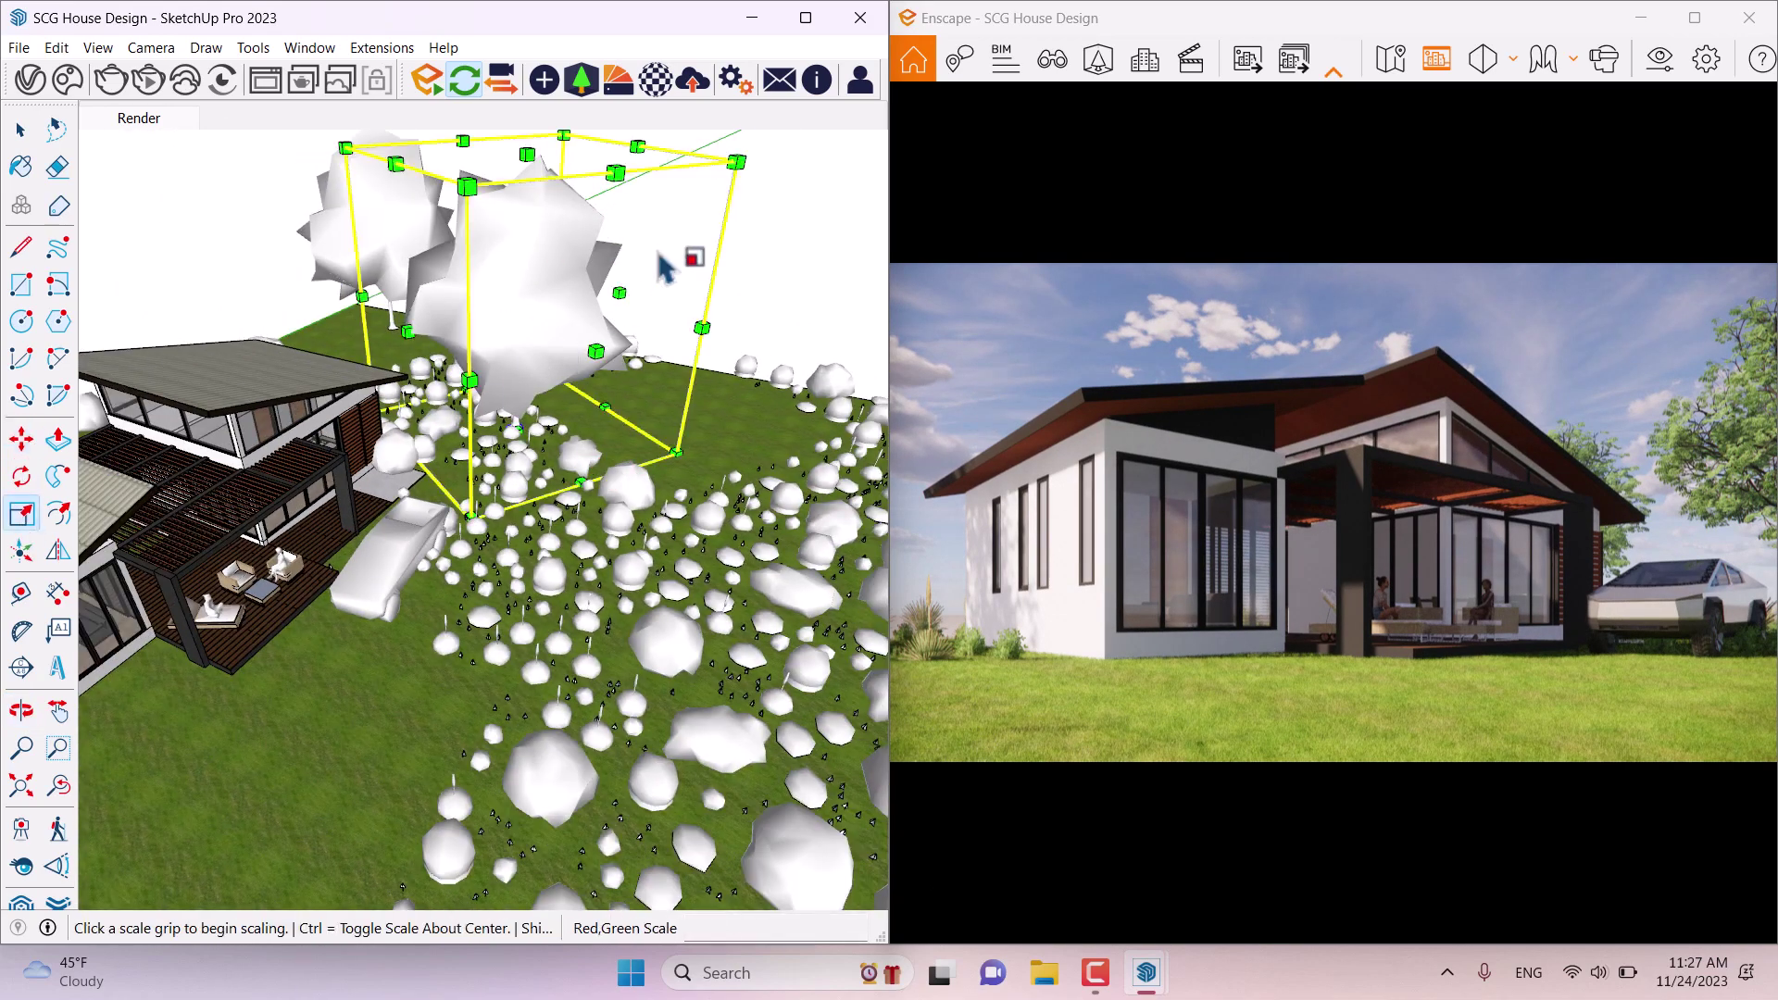
{"action": "left_click", "coordinate": [349, 150]}
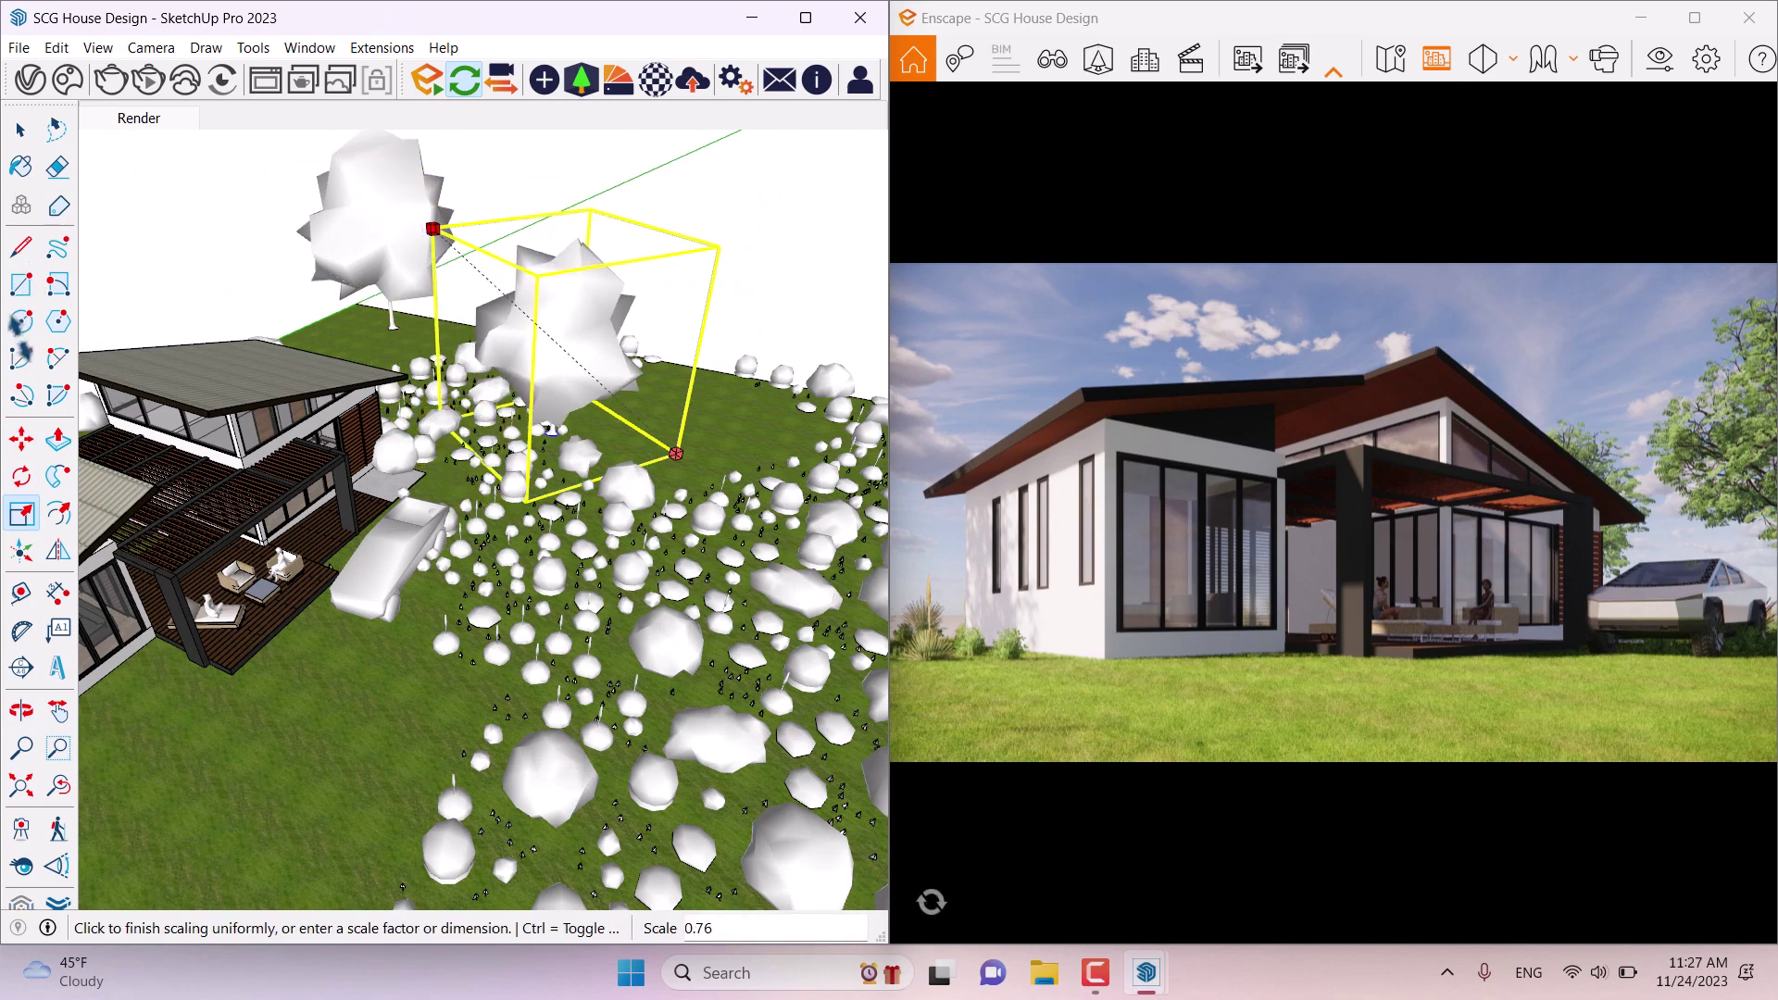
{"action": "left_click", "coordinate": [676, 454]}
Step: Move the reduced tree about 5.55 m further into the render frame beside the parked car
{"action": "left_click", "coordinate": [21, 439]}
{"action": "scroll", "coordinate": [677, 424], "scroll_direction": "up", "scroll_amount": 4}
{"action": "left_click", "coordinate": [677, 424]}
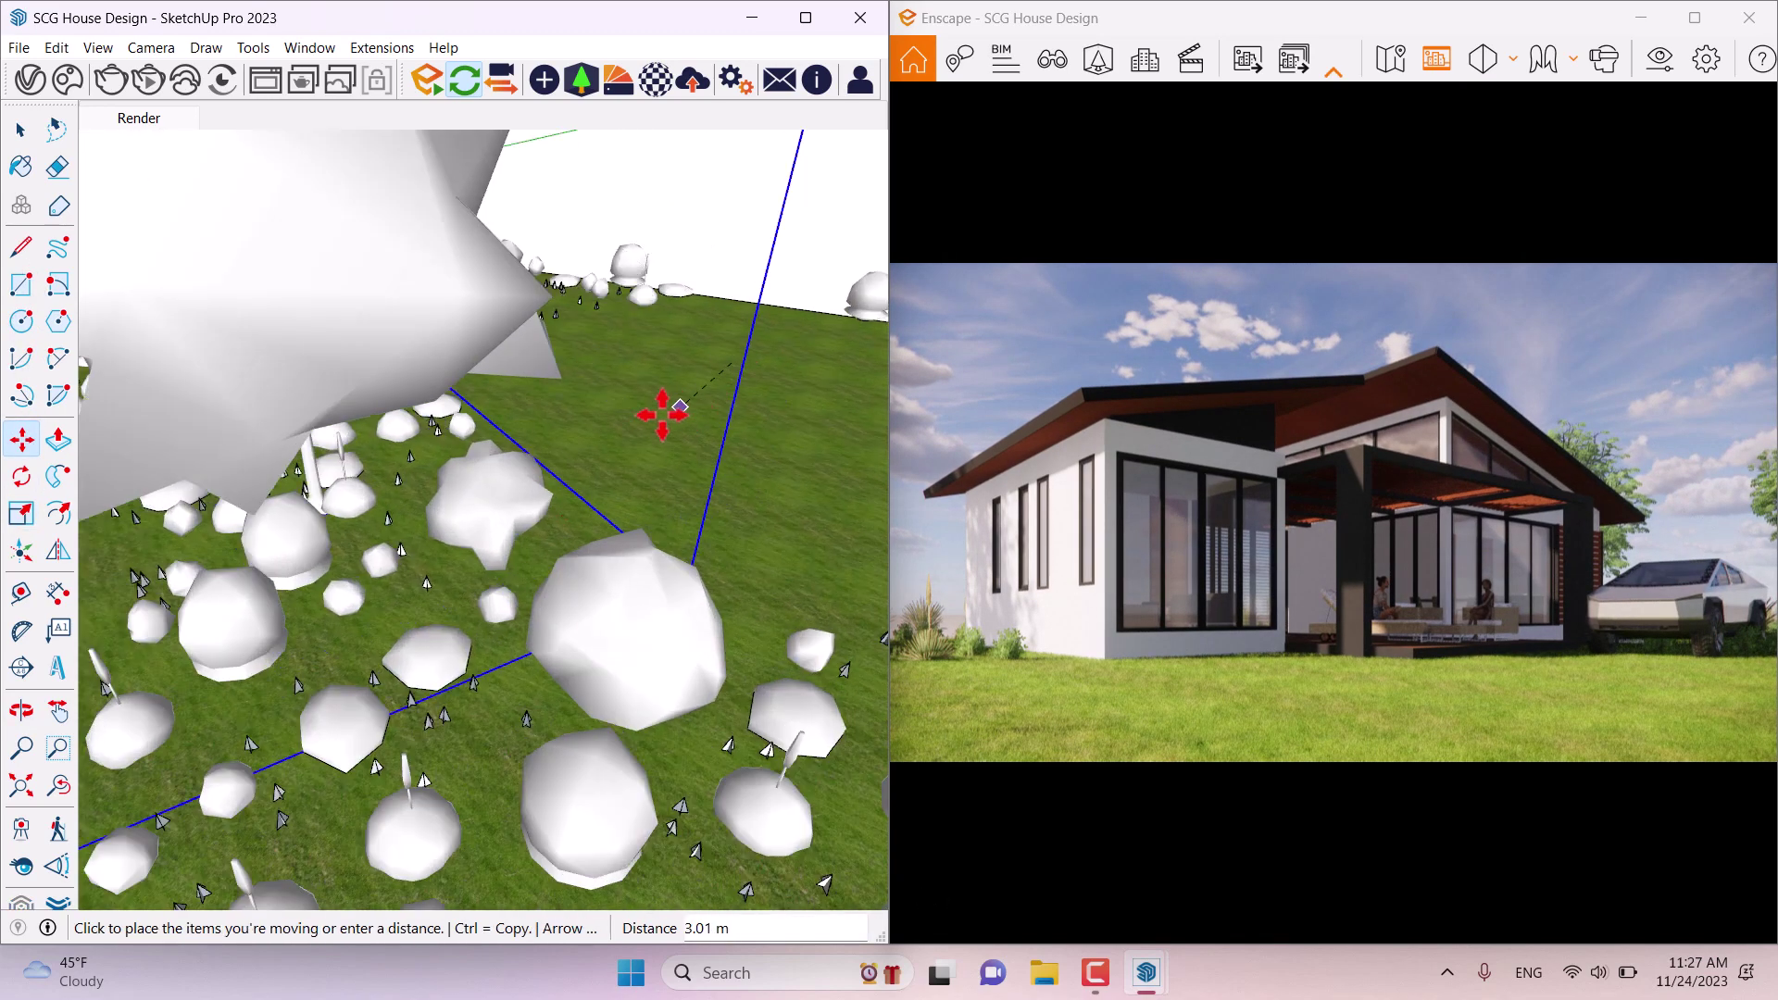
{"action": "left_click", "coordinate": [602, 439]}
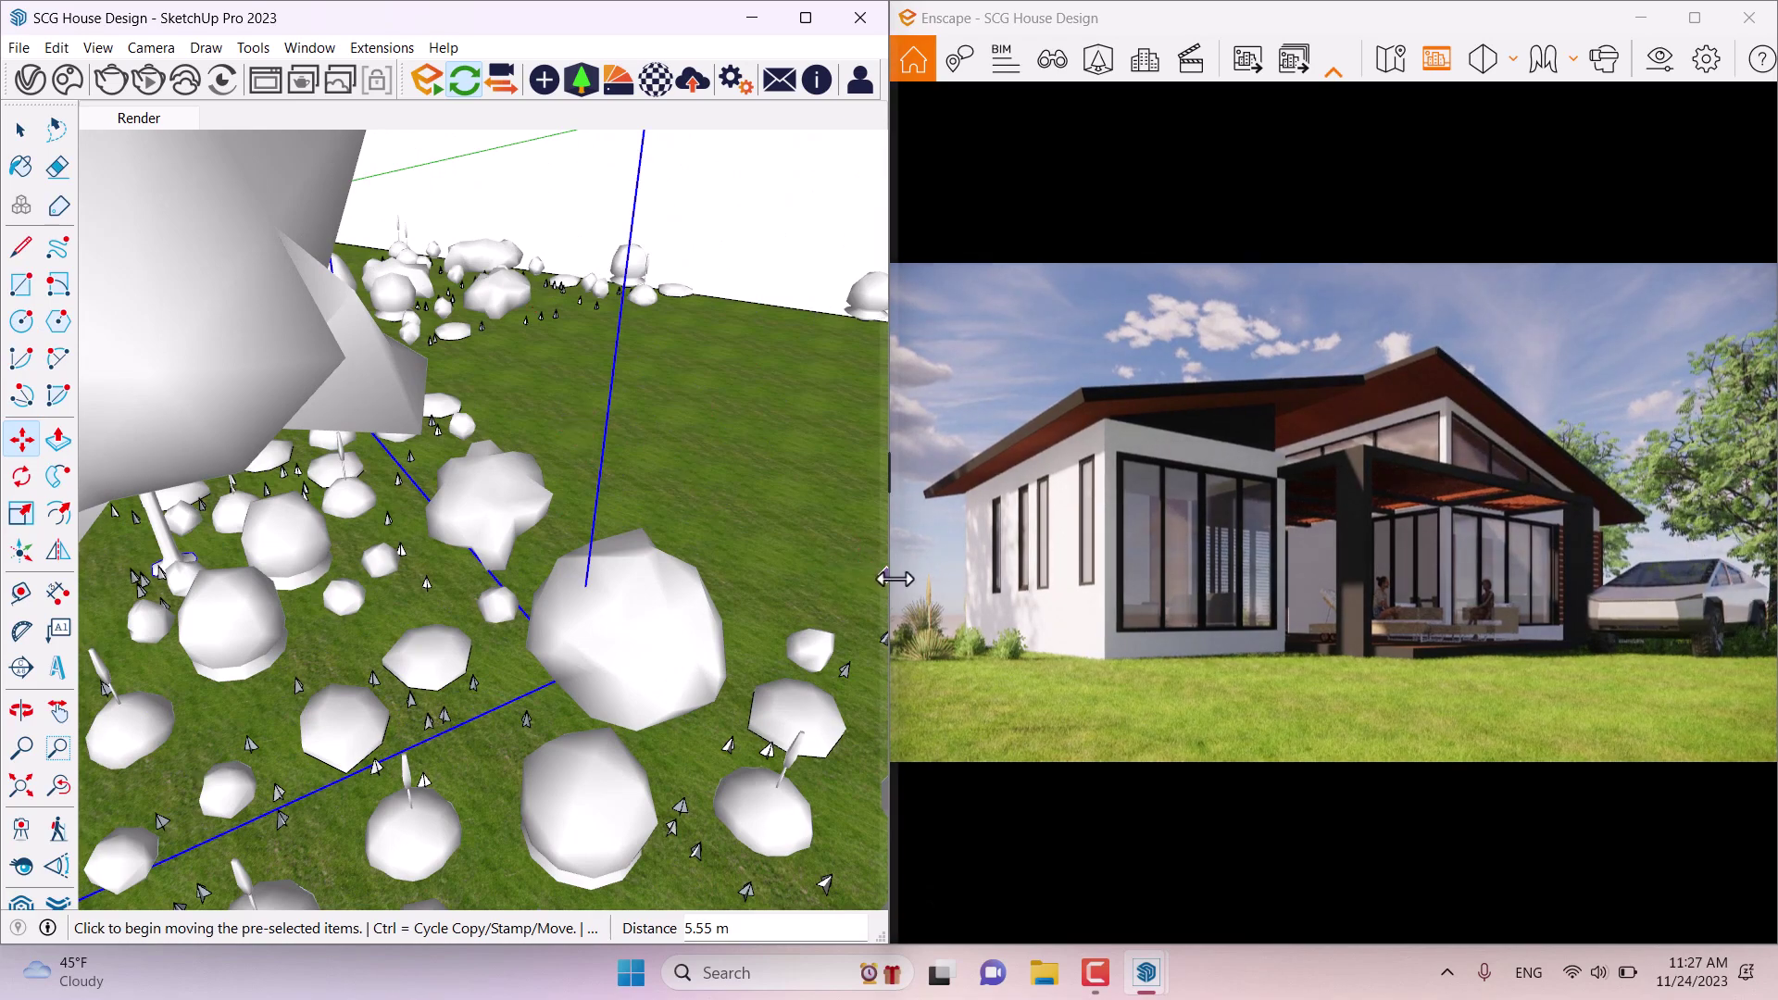
Step: Select the round shrub near the base of that tree and move it closer to the parked car
{"action": "scroll", "coordinate": [774, 401], "scroll_direction": "down", "scroll_amount": 4}
{"action": "mouse_move", "coordinate": [775, 401]}
{"action": "middle_mouse_down"}
{"action": "mouse_move", "coordinate": [695, 436]}
{"action": "mouse_move", "coordinate": [553, 448]}
{"action": "middle_mouse_up"}
{"action": "scroll", "coordinate": [553, 448], "scroll_direction": "up", "scroll_amount": 5}
{"action": "key", "text": "space"}
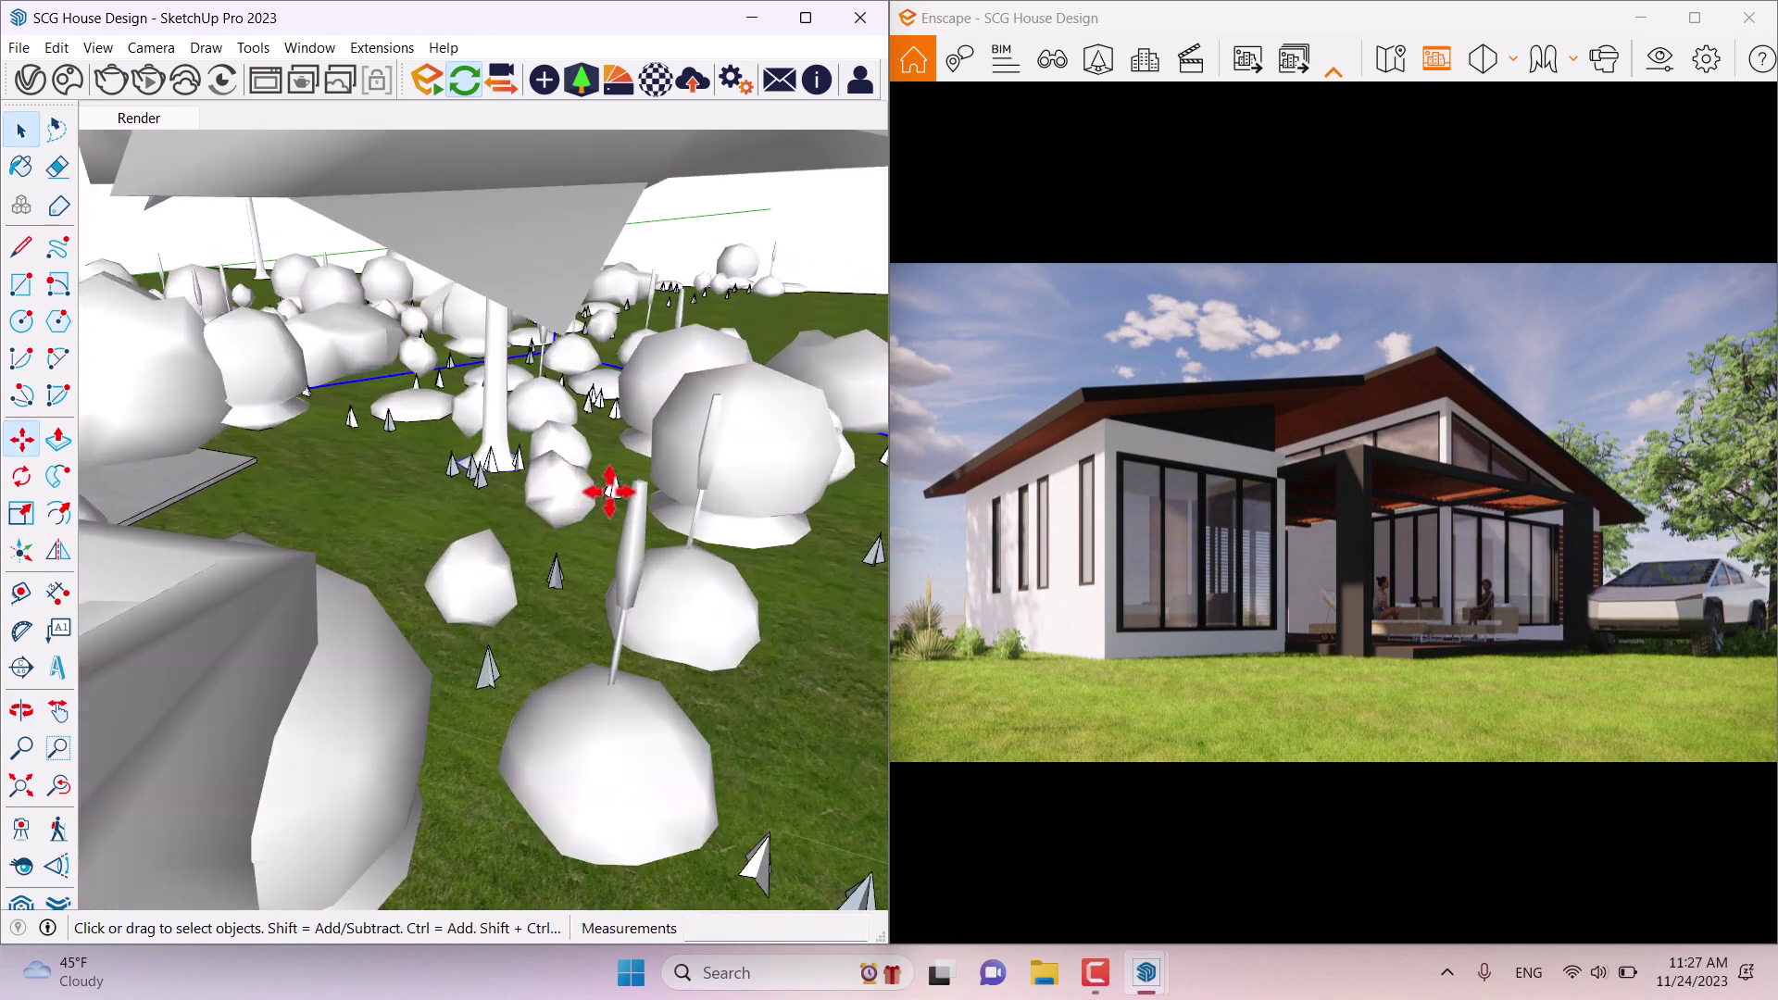
{"action": "scroll", "coordinate": [520, 442], "scroll_direction": "down", "scroll_amount": 3}
{"action": "left_click", "coordinate": [616, 433]}
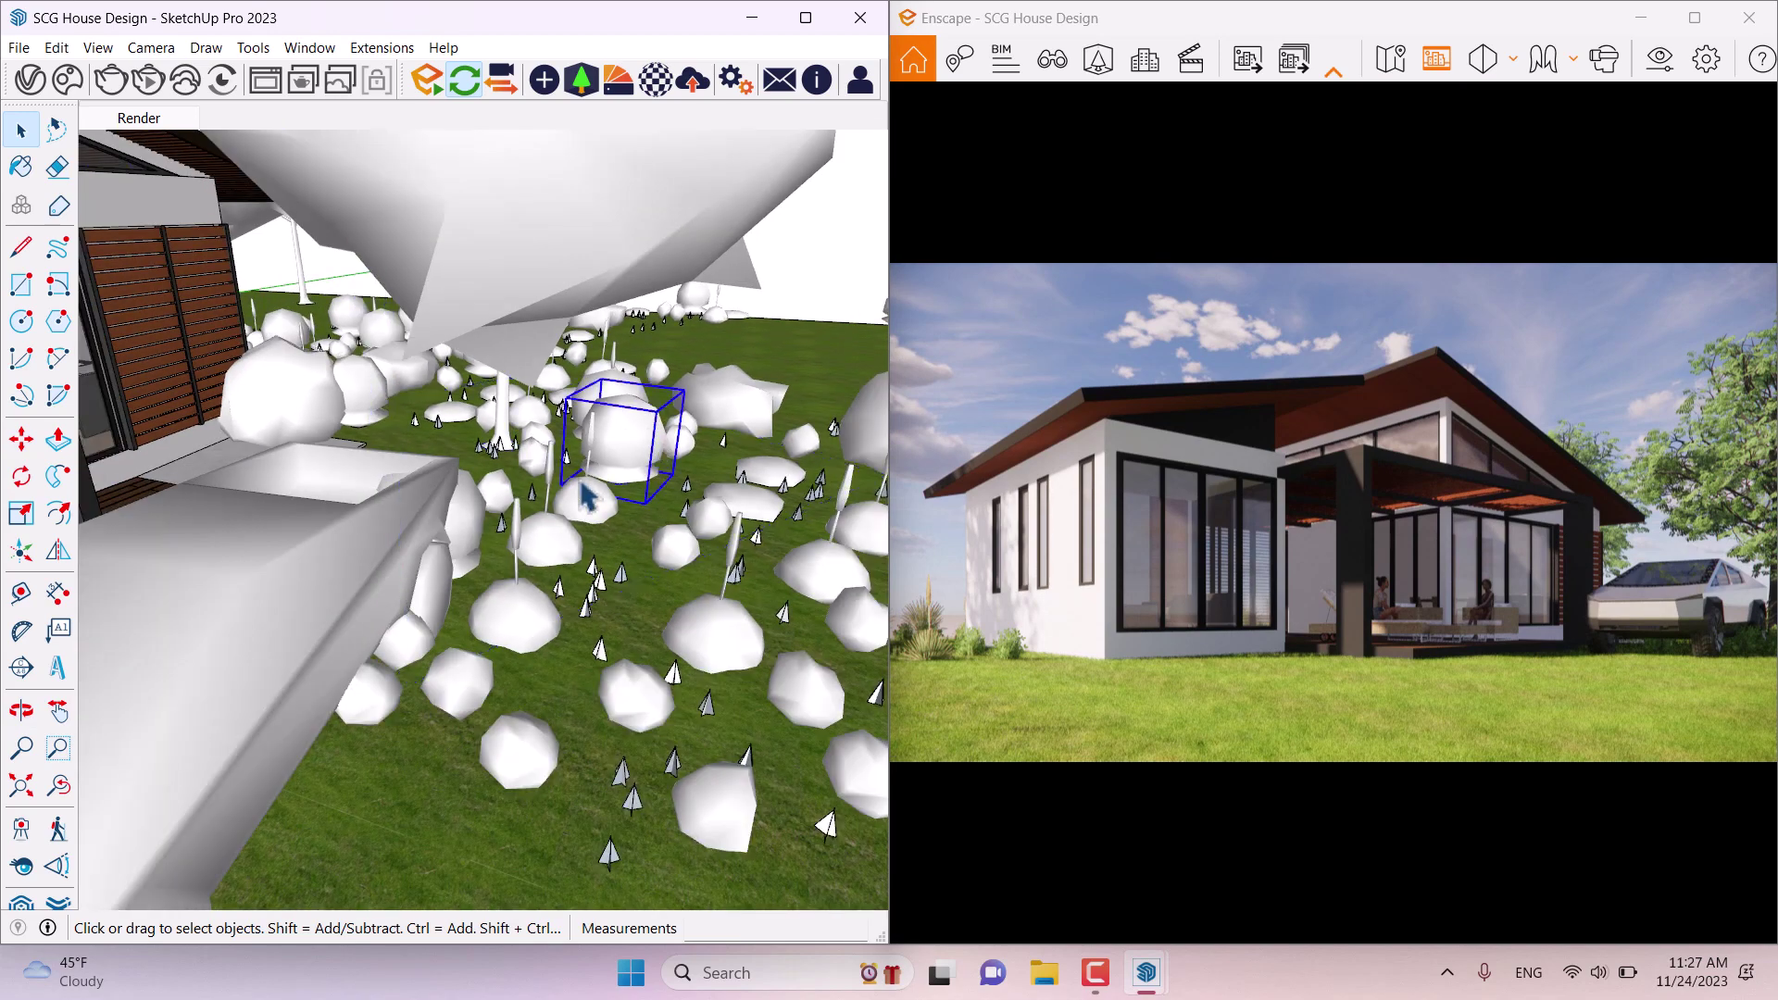
{"action": "left_click", "coordinate": [26, 442]}
{"action": "scroll", "coordinate": [667, 509], "scroll_direction": "up", "scroll_amount": 3}
{"action": "middle_click_drag", "start_coordinate": [667, 508], "coordinate": [667, 543]}
{"action": "left_click", "coordinate": [665, 545]}
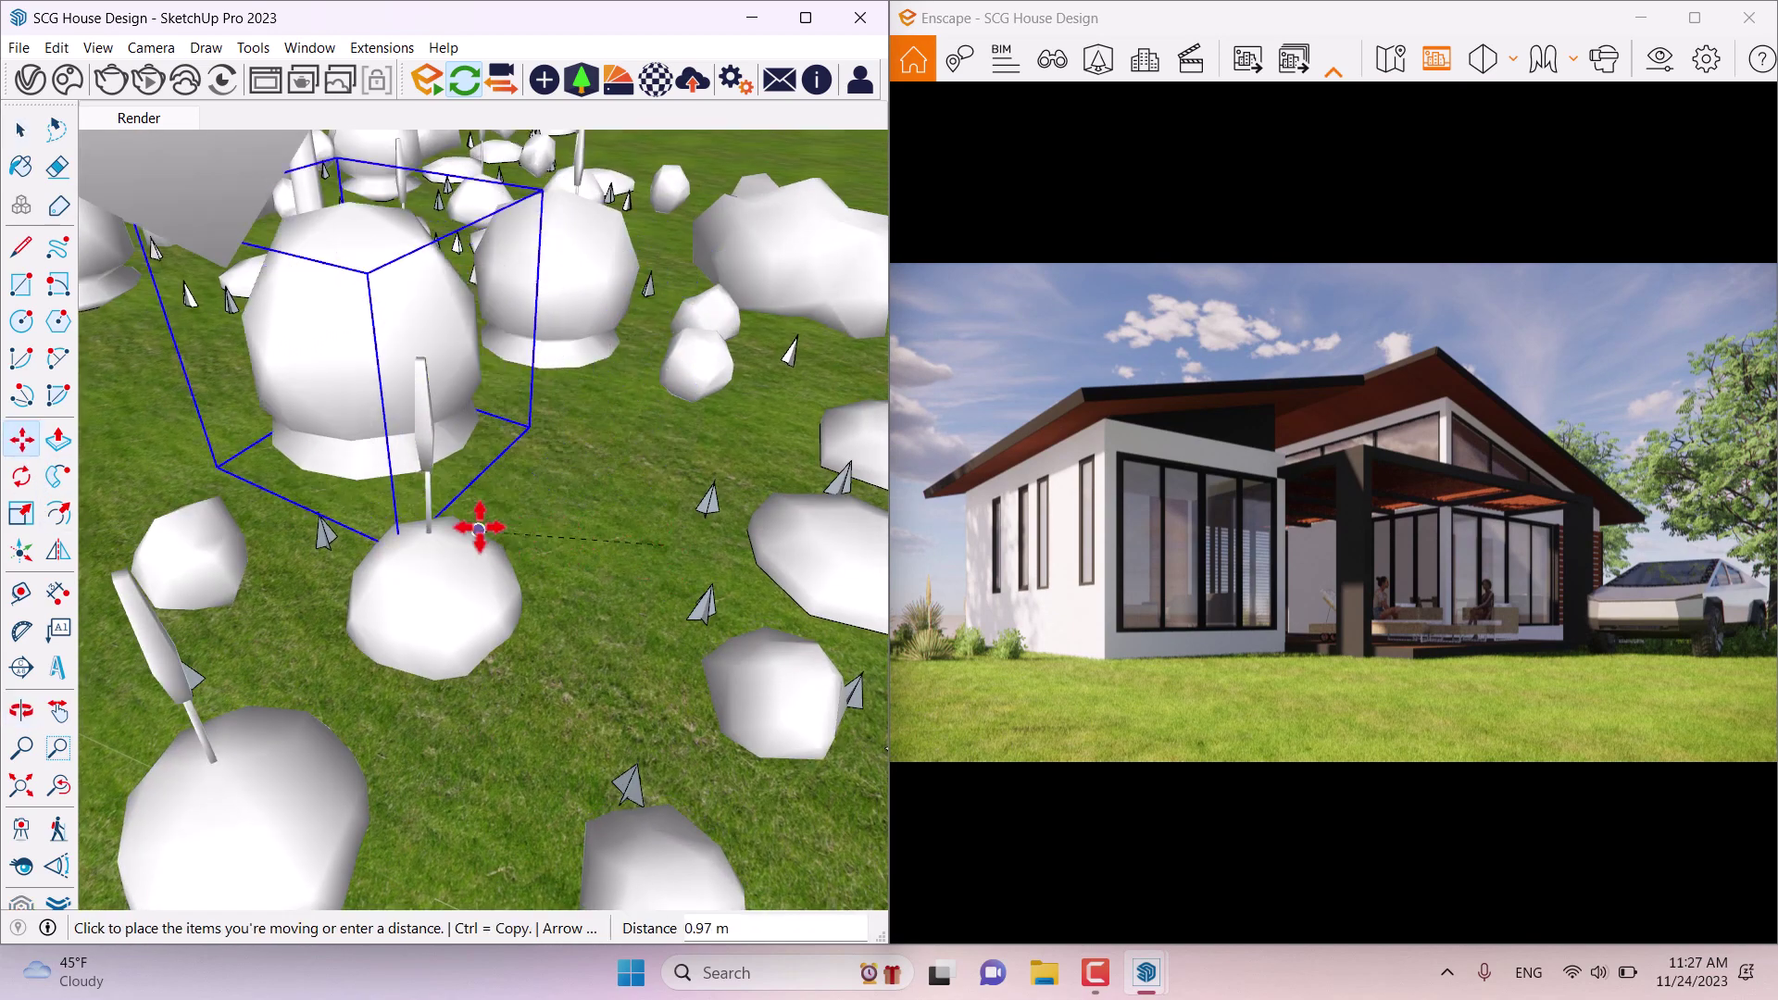
{"action": "left_click", "coordinate": [385, 506]}
Step: Scale the moved shrub beside the car up uniformly about its center by roughly 1.2
{"action": "key", "text": "space"}
{"action": "scroll", "coordinate": [476, 393], "scroll_direction": "down", "scroll_amount": 3}
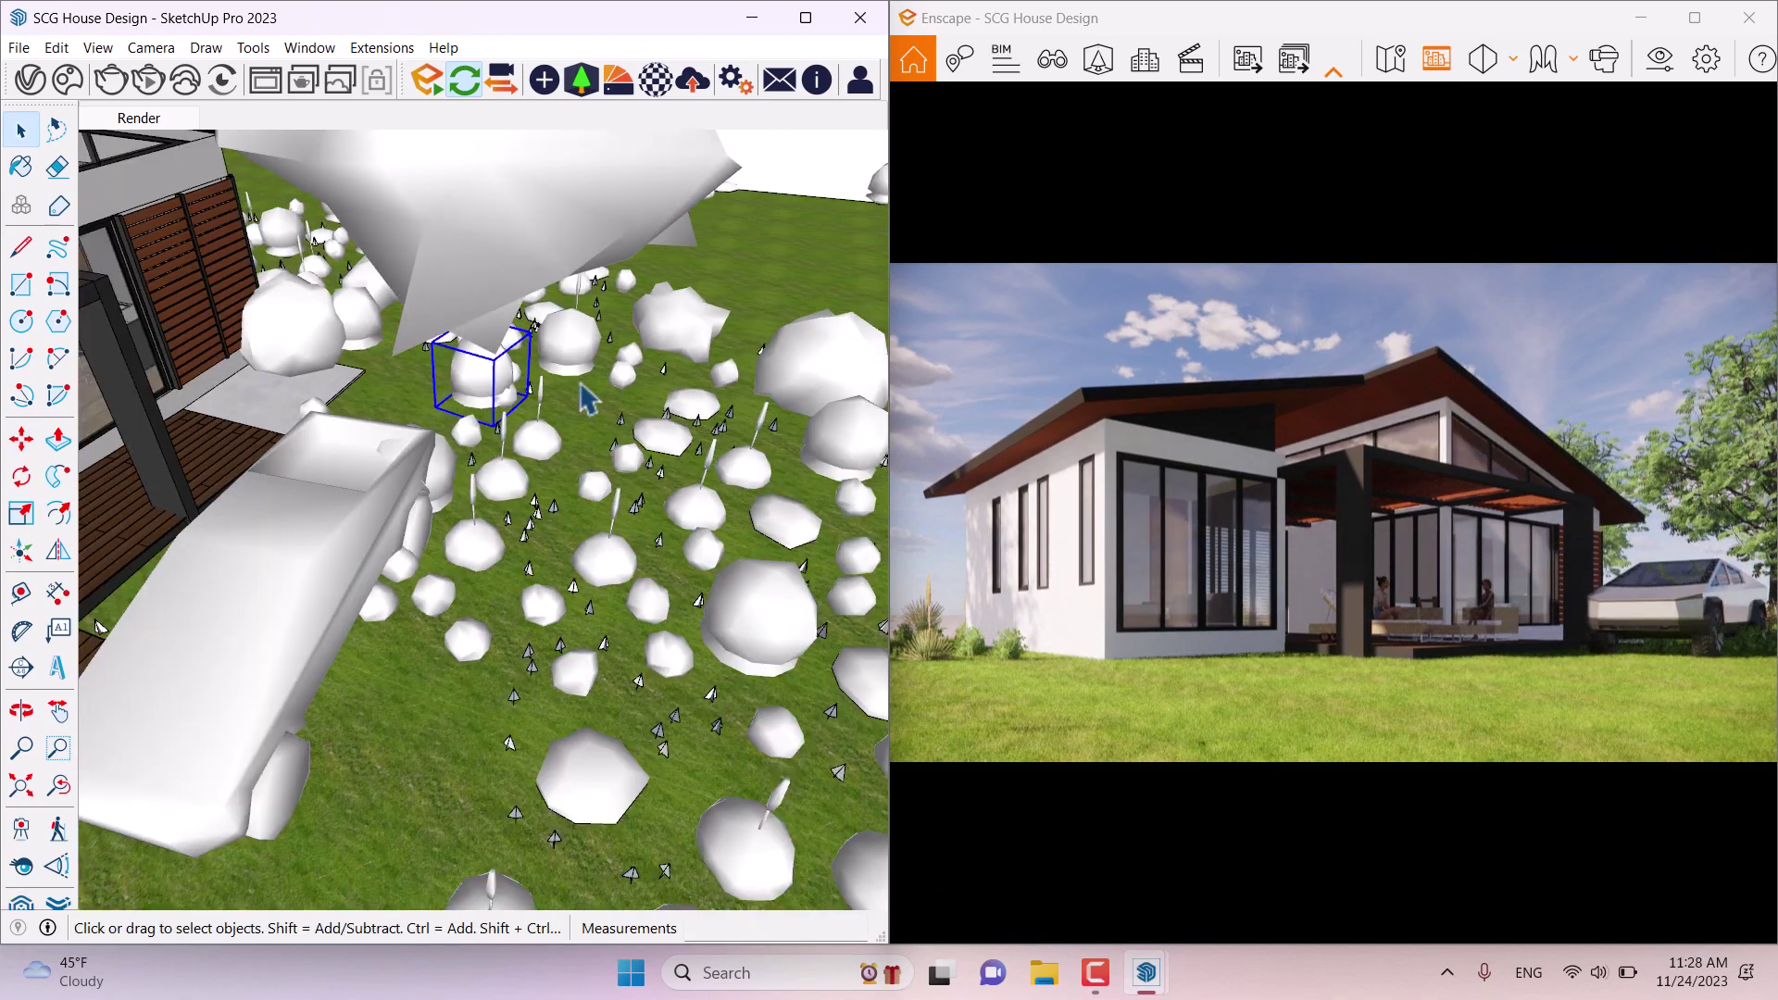
{"action": "mouse_move", "coordinate": [476, 393]}
{"action": "middle_mouse_down"}
{"action": "mouse_move", "coordinate": [500, 380]}
{"action": "mouse_move", "coordinate": [191, 278]}
{"action": "mouse_move", "coordinate": [564, 559]}
{"action": "middle_mouse_up"}
{"action": "scroll", "coordinate": [474, 329], "scroll_direction": "up", "scroll_amount": 3}
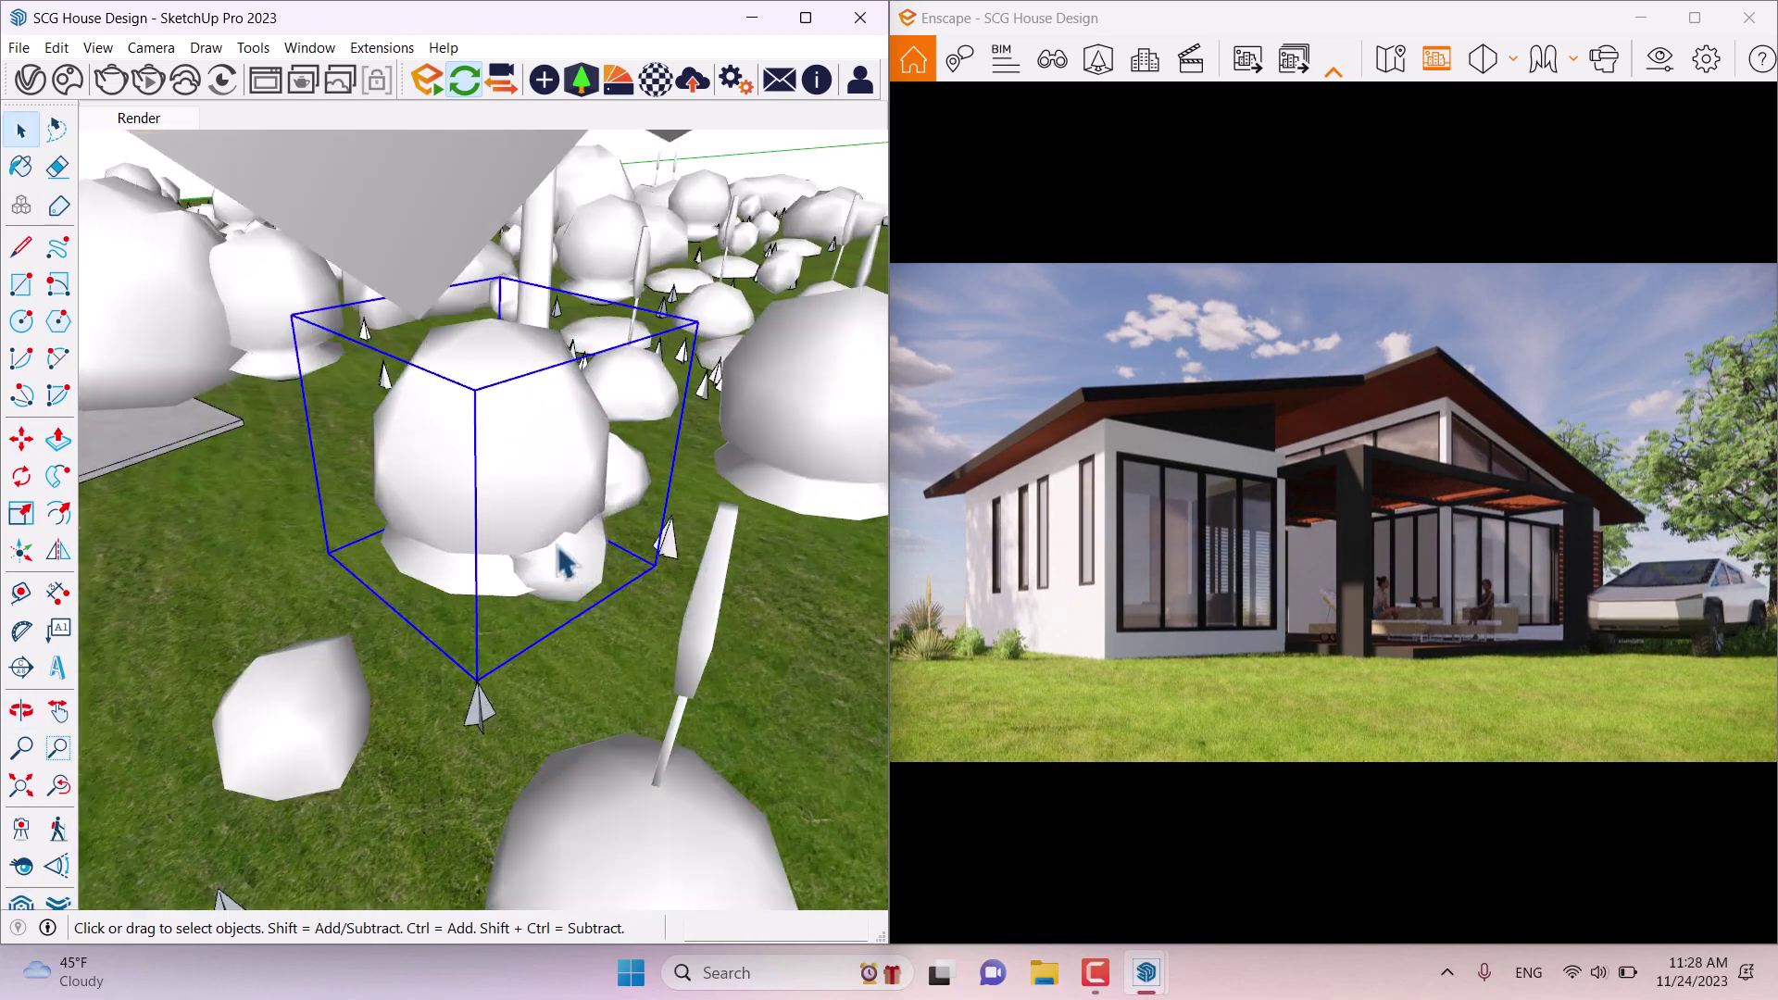
{"action": "left_click", "coordinate": [20, 512]}
{"action": "left_click", "coordinate": [474, 390]}
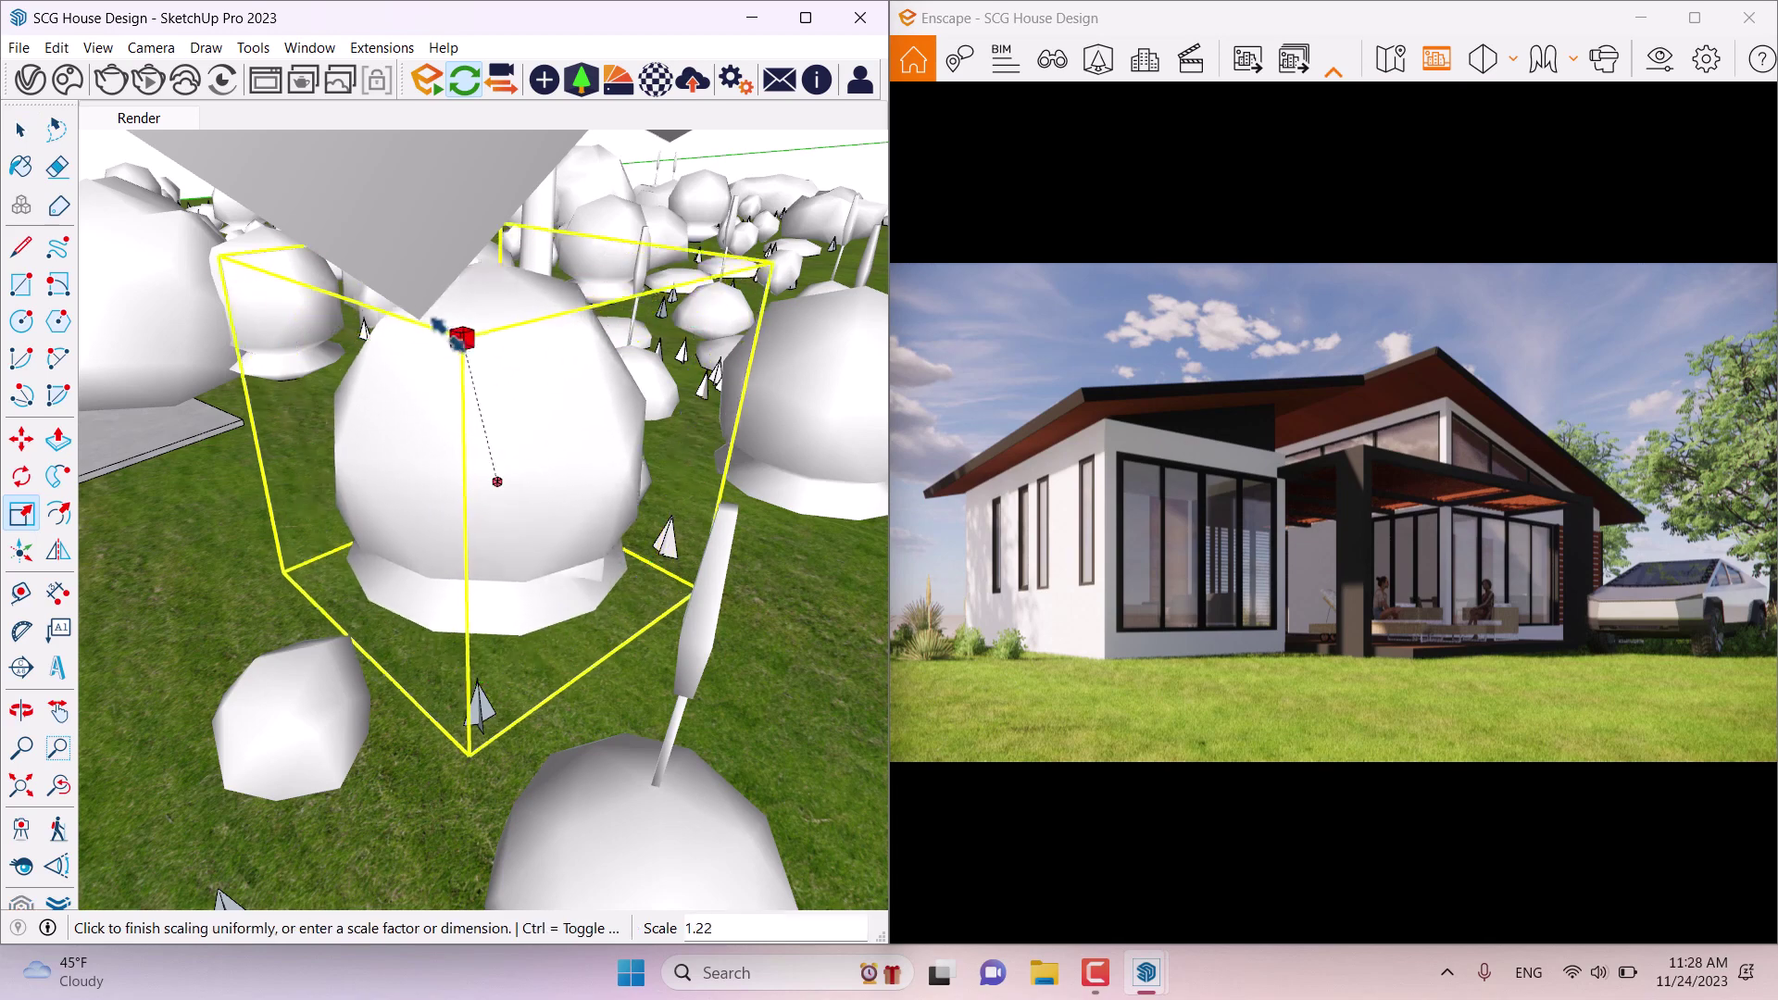
{"action": "key", "text": "Return"}
{"action": "key", "text": "space"}
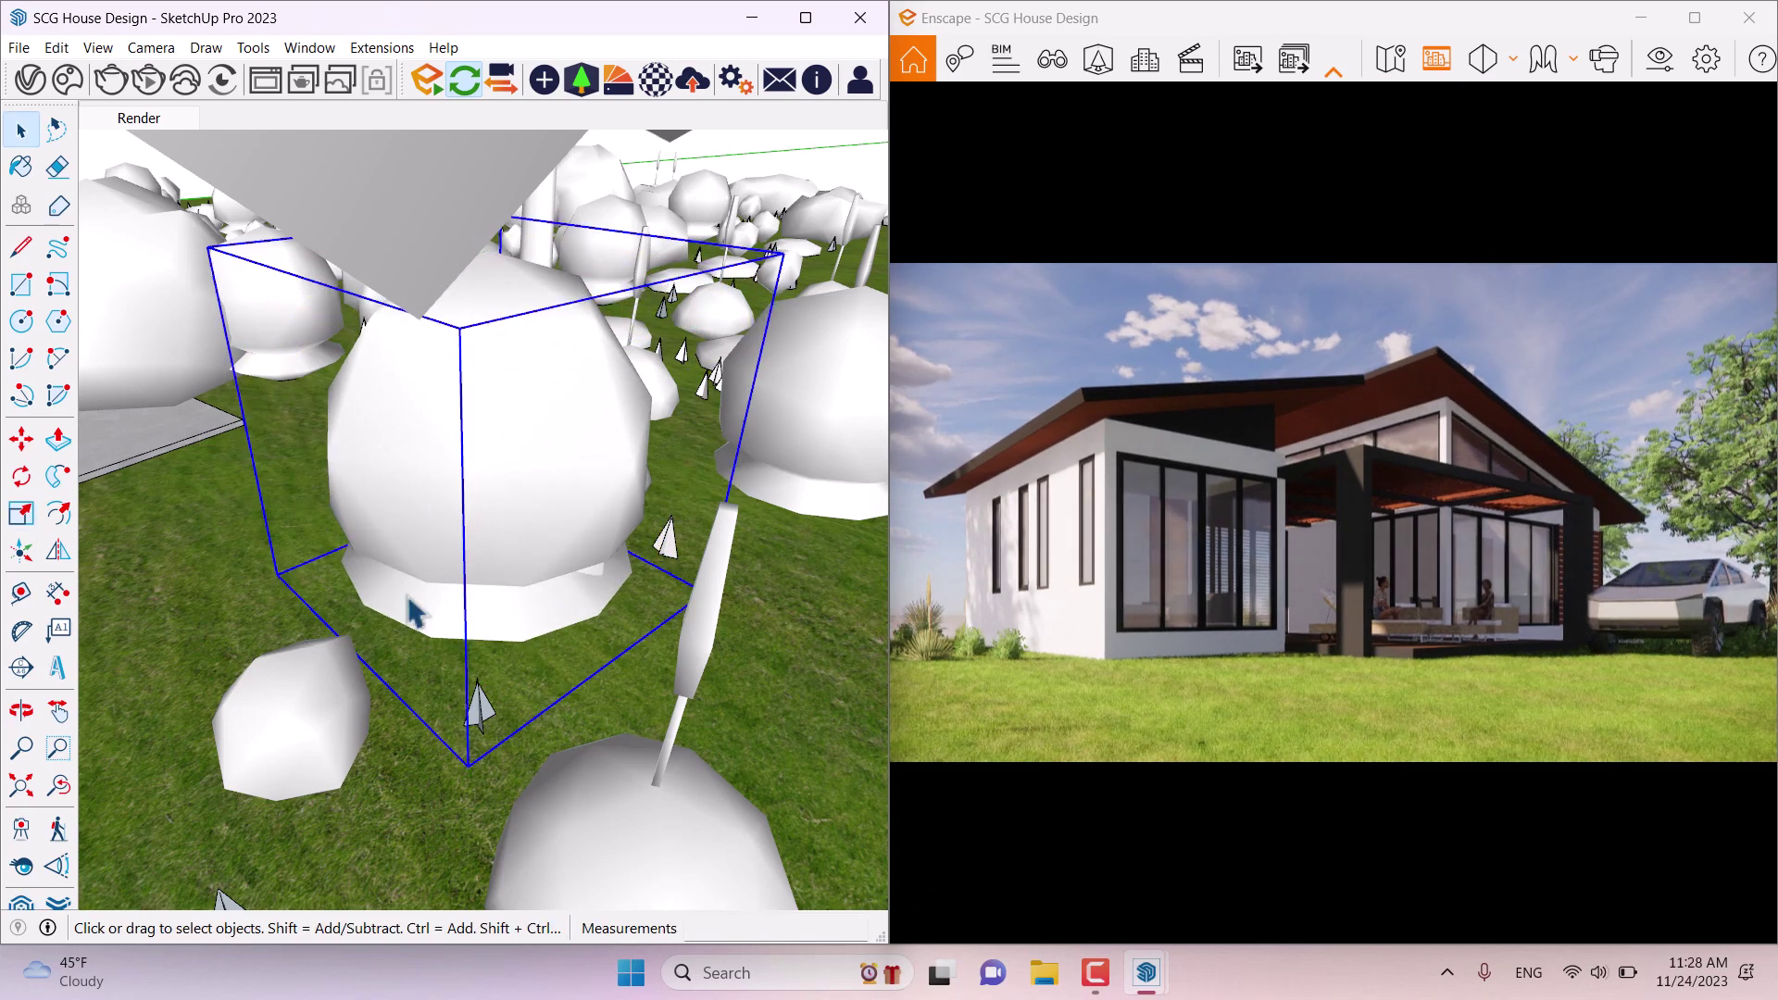
Step: Move the large tree on the opposite side of the house about 12.89 m toward the wall with the narrow windows
{"action": "scroll", "coordinate": [393, 613], "scroll_direction": "down", "scroll_amount": 10}
{"action": "scroll", "coordinate": [394, 613], "scroll_direction": "up", "scroll_amount": 10}
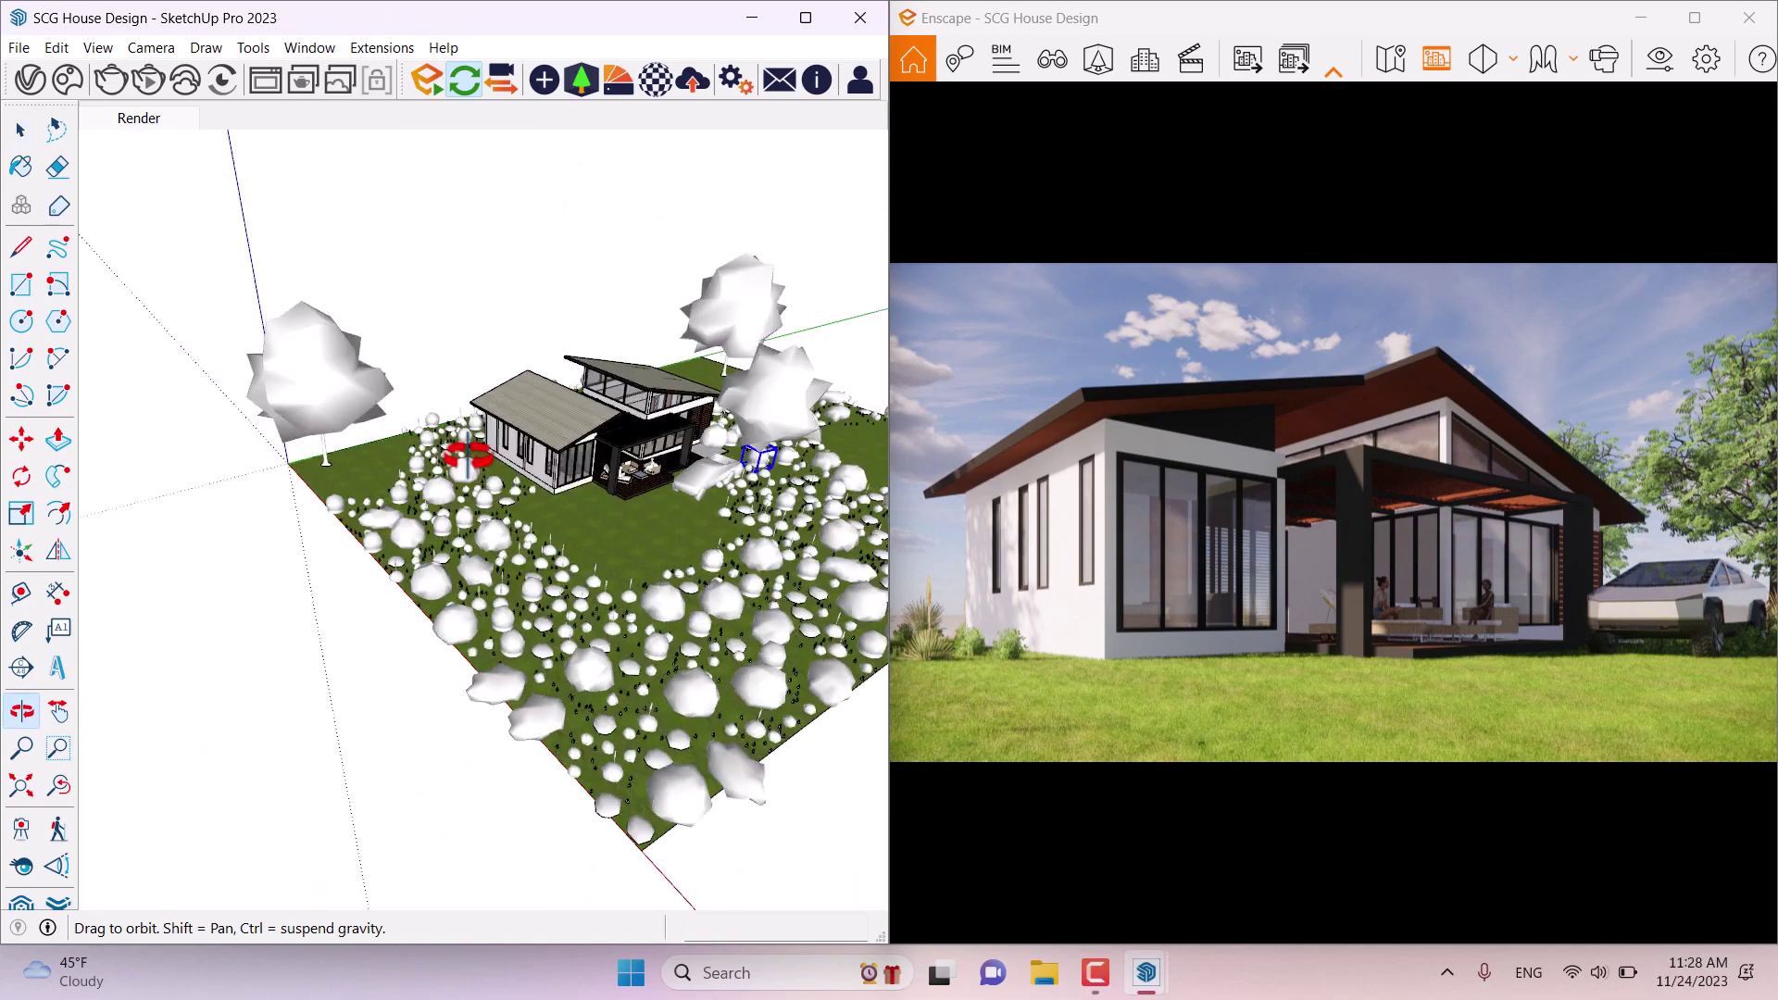
{"action": "left_click", "coordinate": [22, 440]}
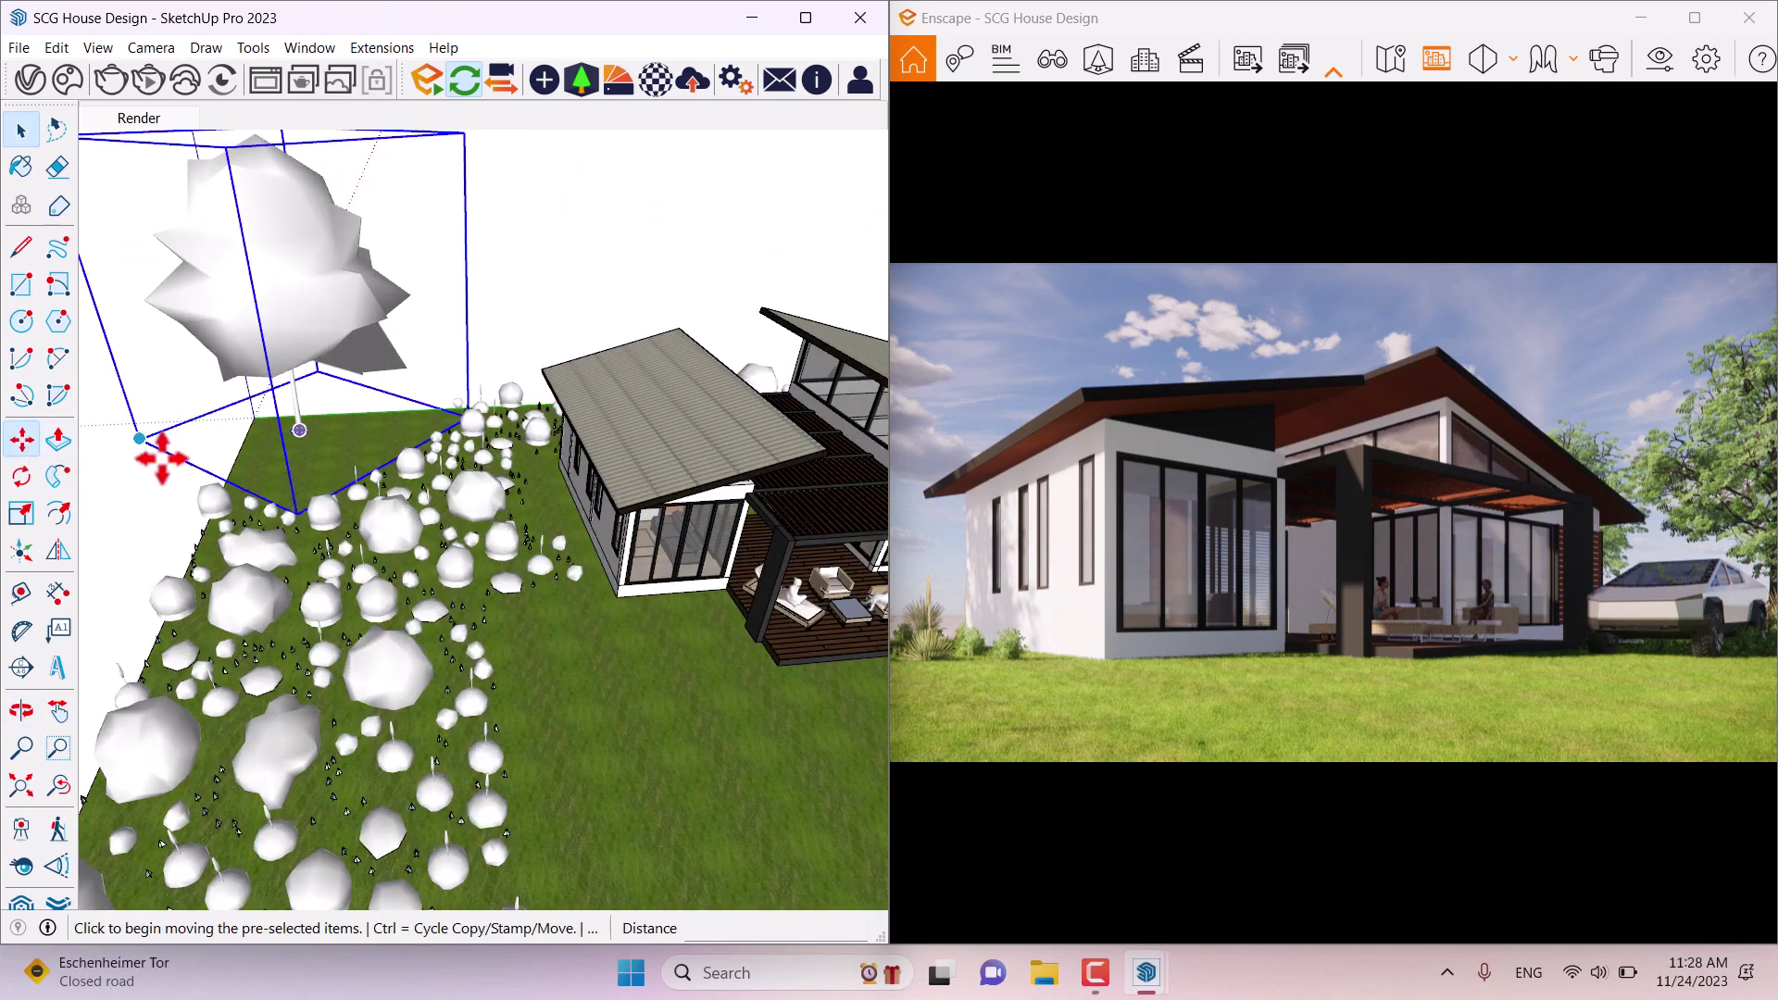
{"action": "middle_click_drag", "start_coordinate": [148, 464], "coordinate": [158, 635]}
{"action": "left_click", "coordinate": [168, 643]}
{"action": "scroll", "coordinate": [416, 431], "scroll_direction": "up", "scroll_amount": 6}
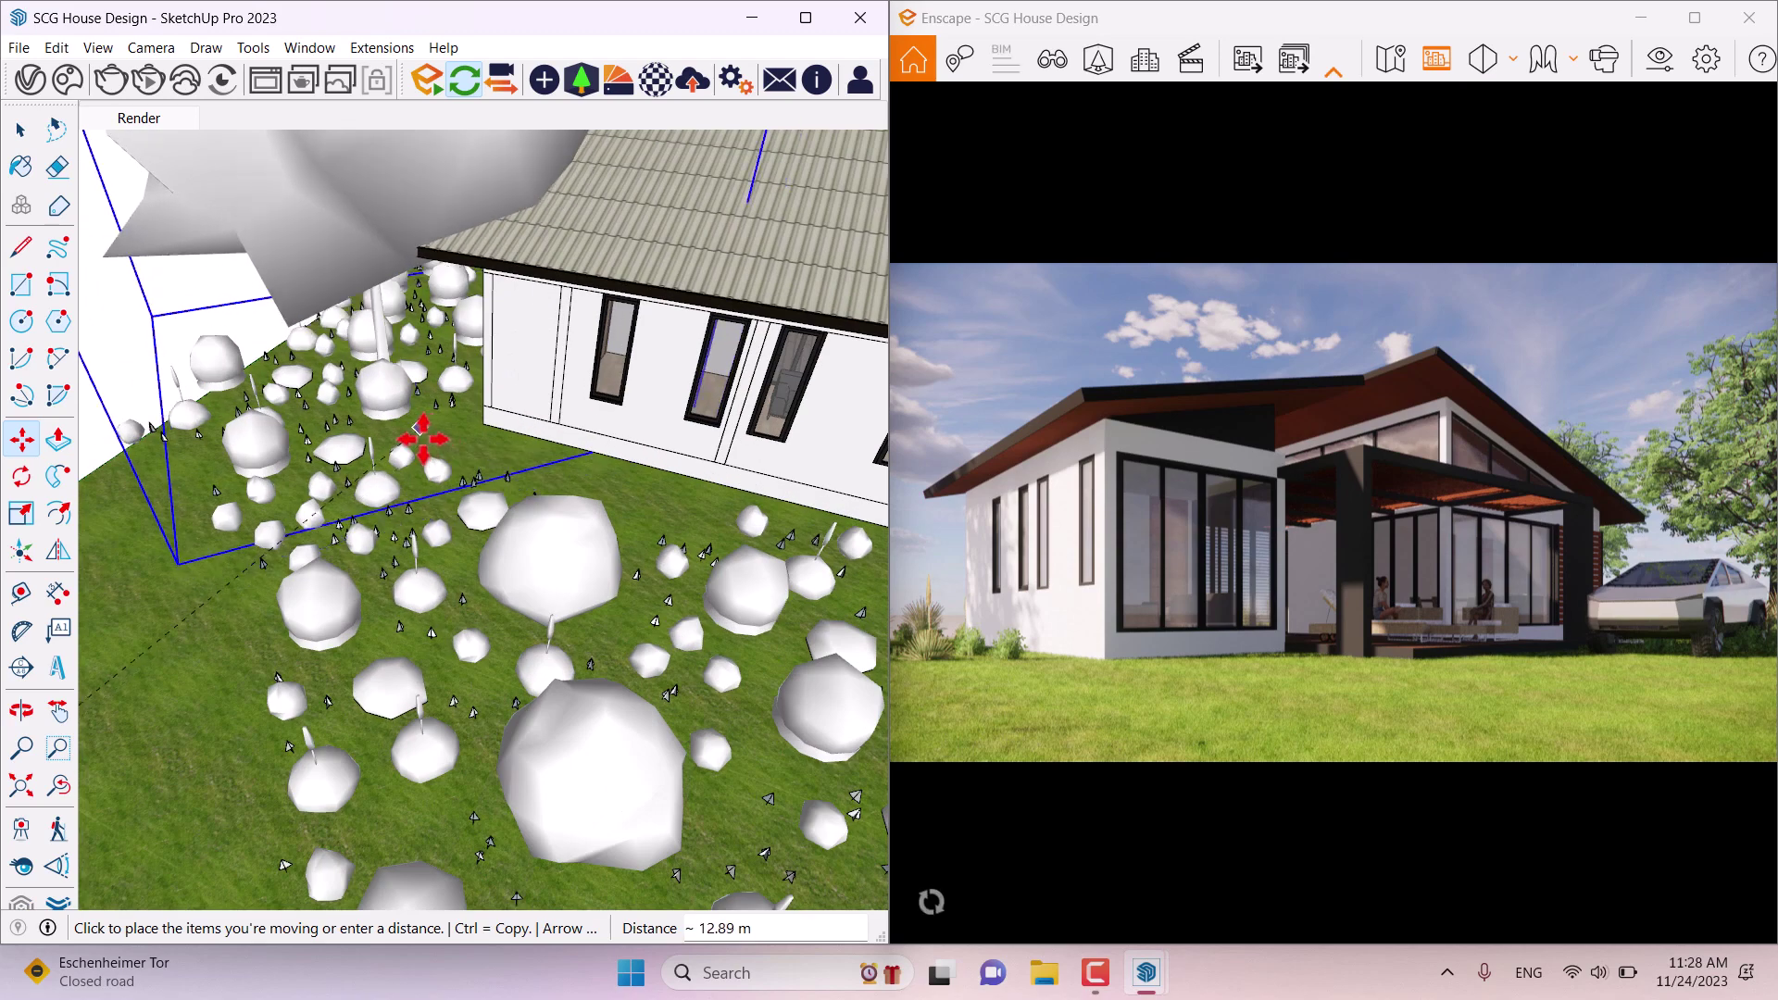
{"action": "left_click", "coordinate": [422, 439]}
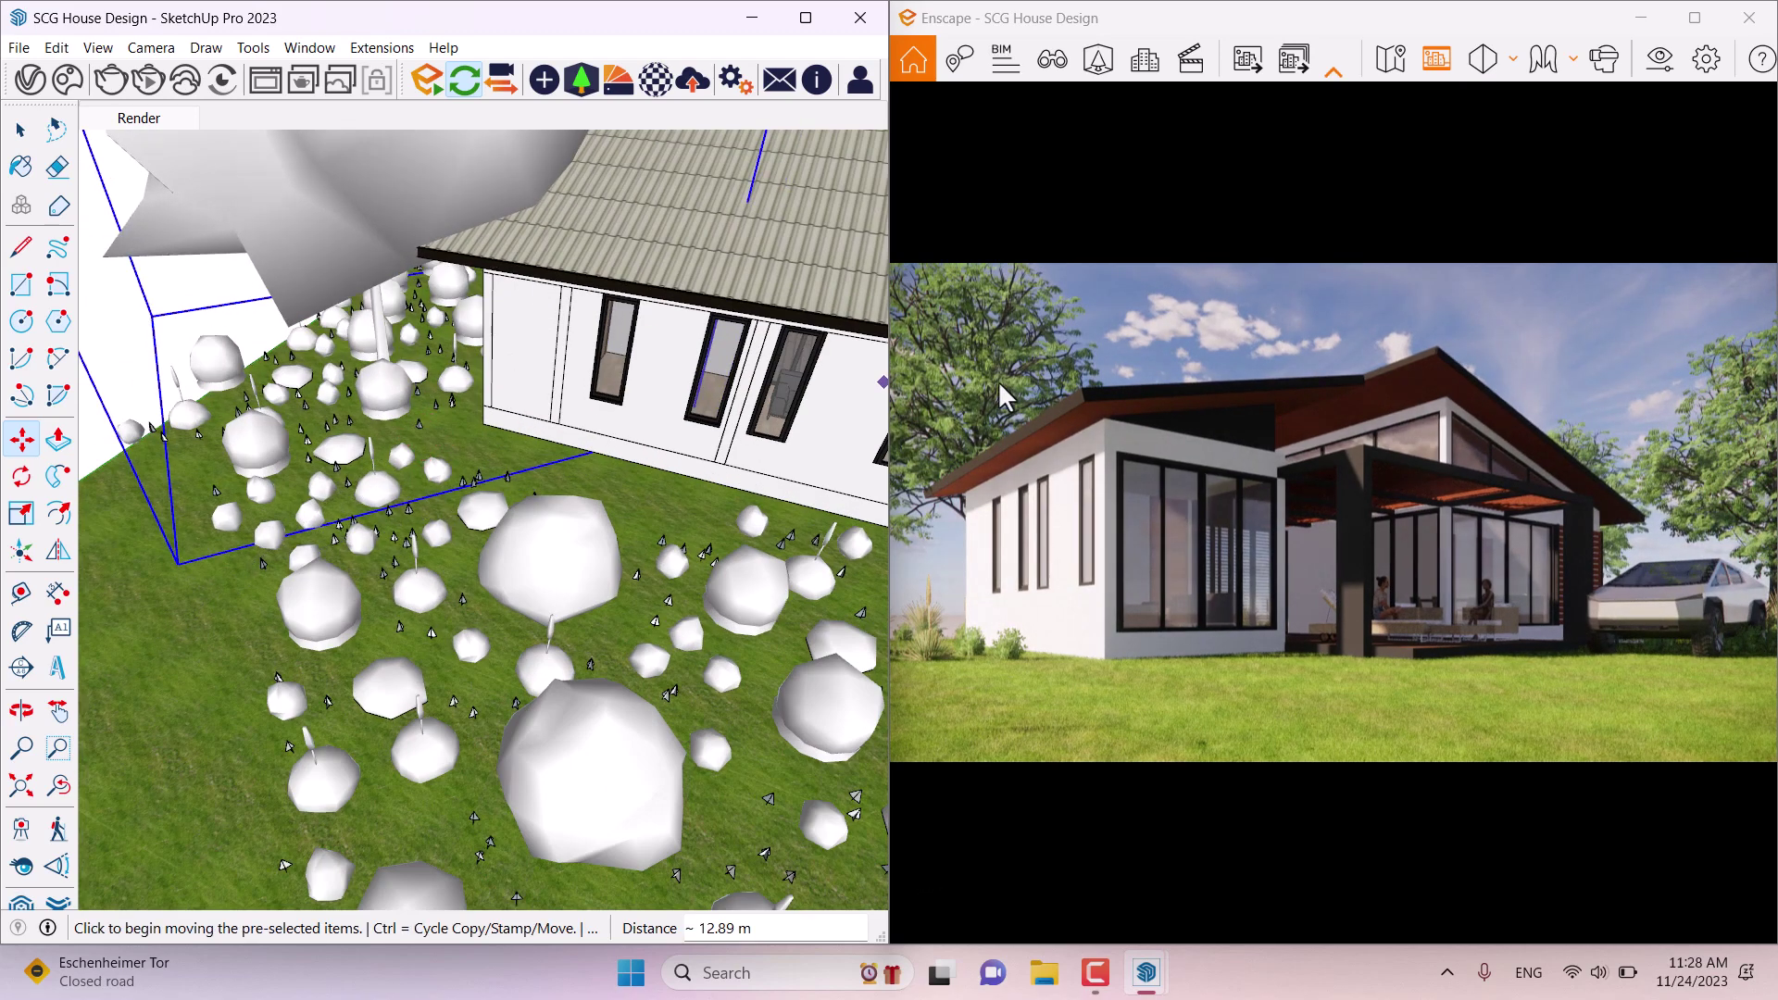
Step: Nudge the same tree slightly to refine its position beside the house's narrow-window wall
{"action": "scroll", "coordinate": [456, 389], "scroll_direction": "up", "scroll_amount": 4}
{"action": "left_click", "coordinate": [425, 390]}
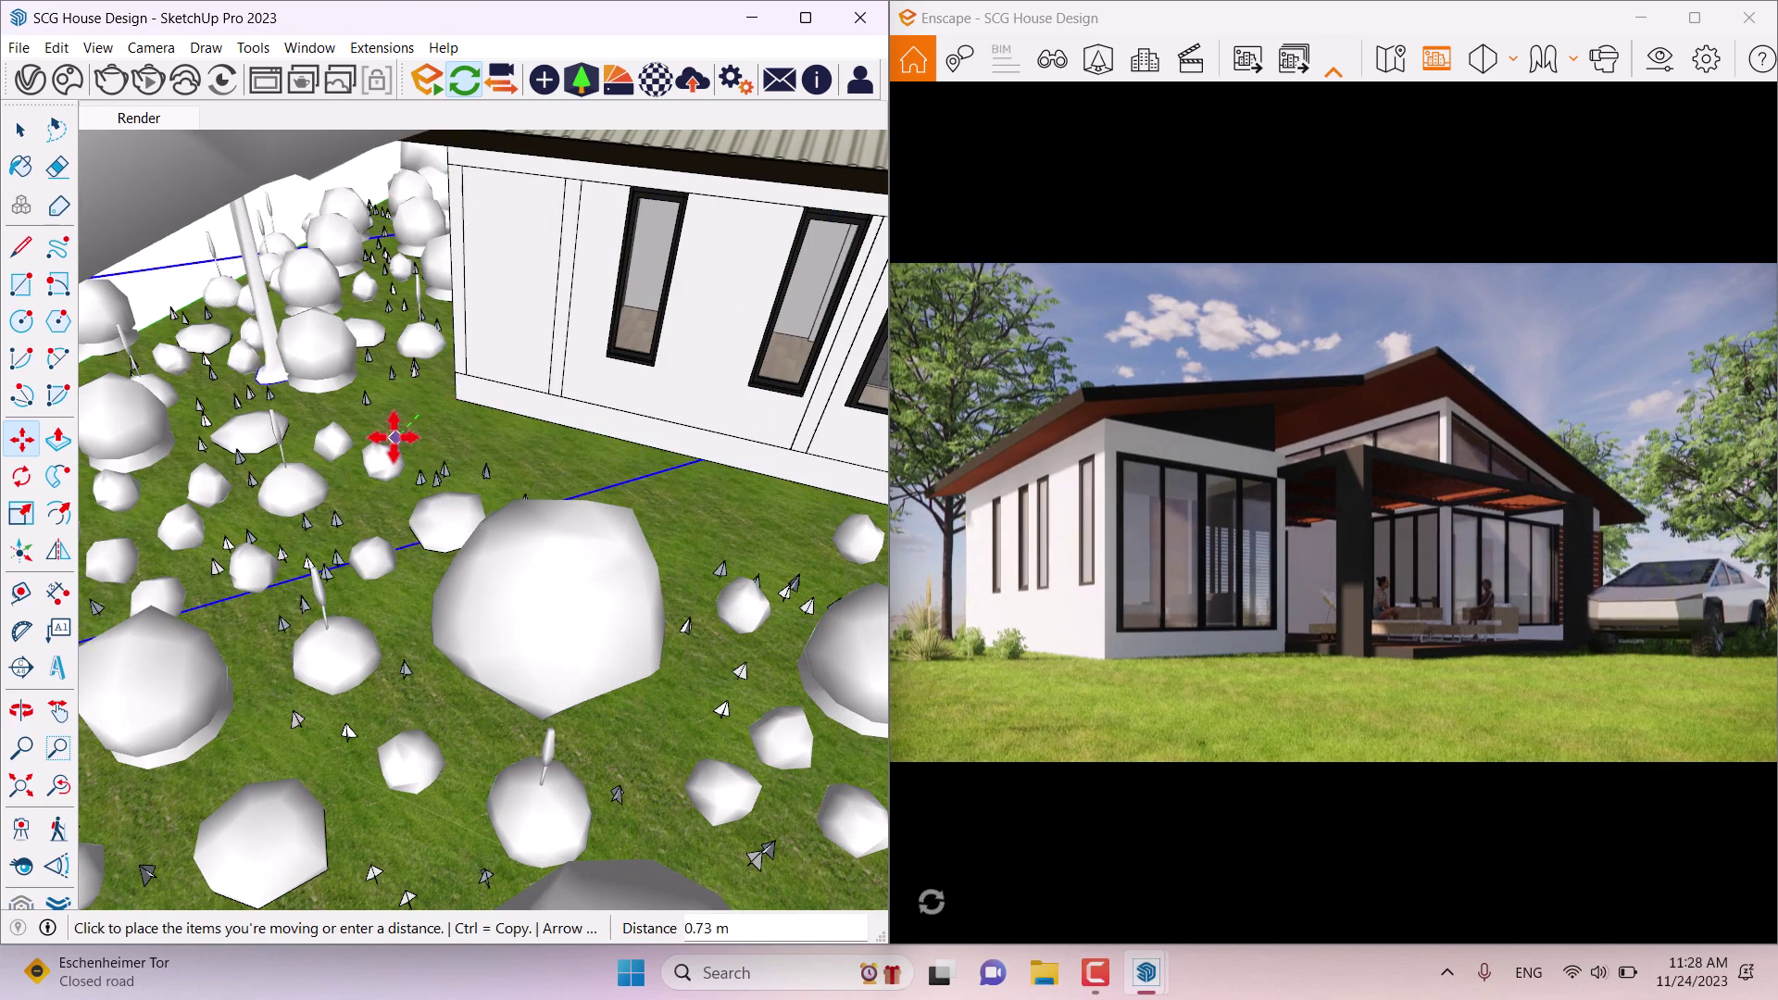
{"action": "left_click", "coordinate": [575, 368]}
Step: Select the large round shrub in front of the narrow-window wall and scale it up uniformly
{"action": "key", "text": "space"}
{"action": "scroll", "coordinate": [575, 389], "scroll_direction": "down", "scroll_amount": 4}
{"action": "scroll", "coordinate": [593, 504], "scroll_direction": "up", "scroll_amount": 4}
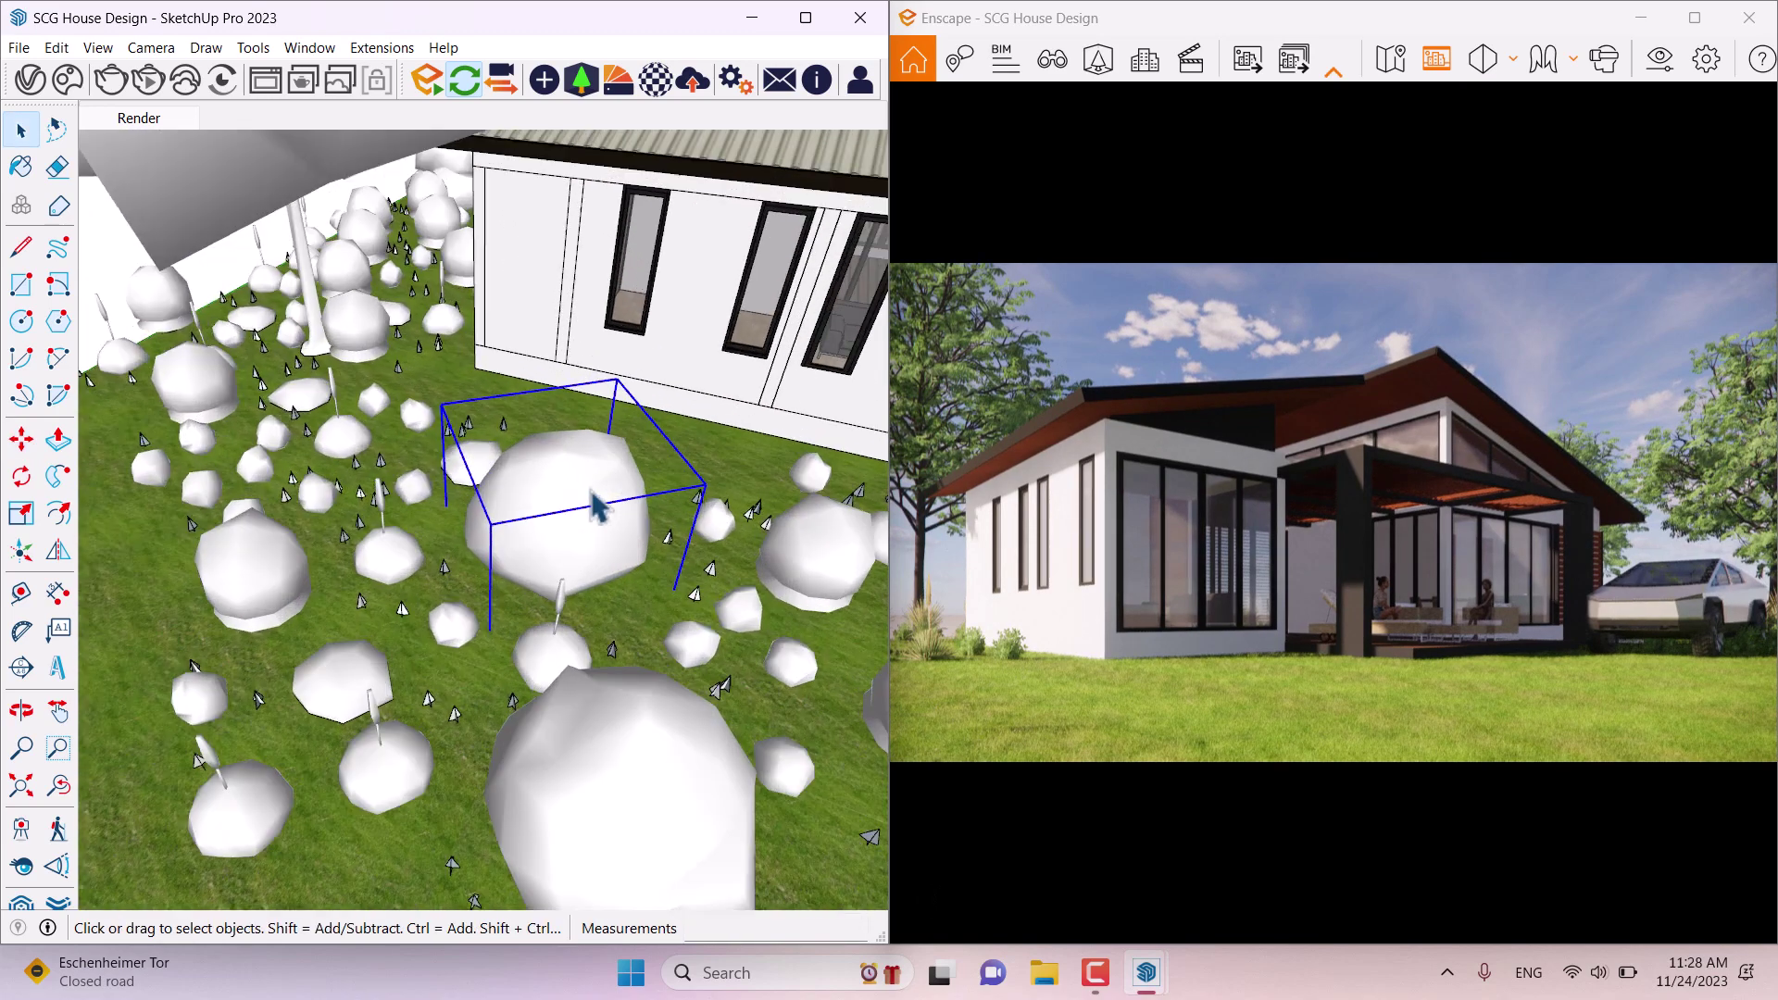
{"action": "scroll", "coordinate": [593, 505], "scroll_direction": "up", "scroll_amount": 1}
{"action": "left_click", "coordinate": [21, 512]}
{"action": "left_click", "coordinate": [400, 379]}
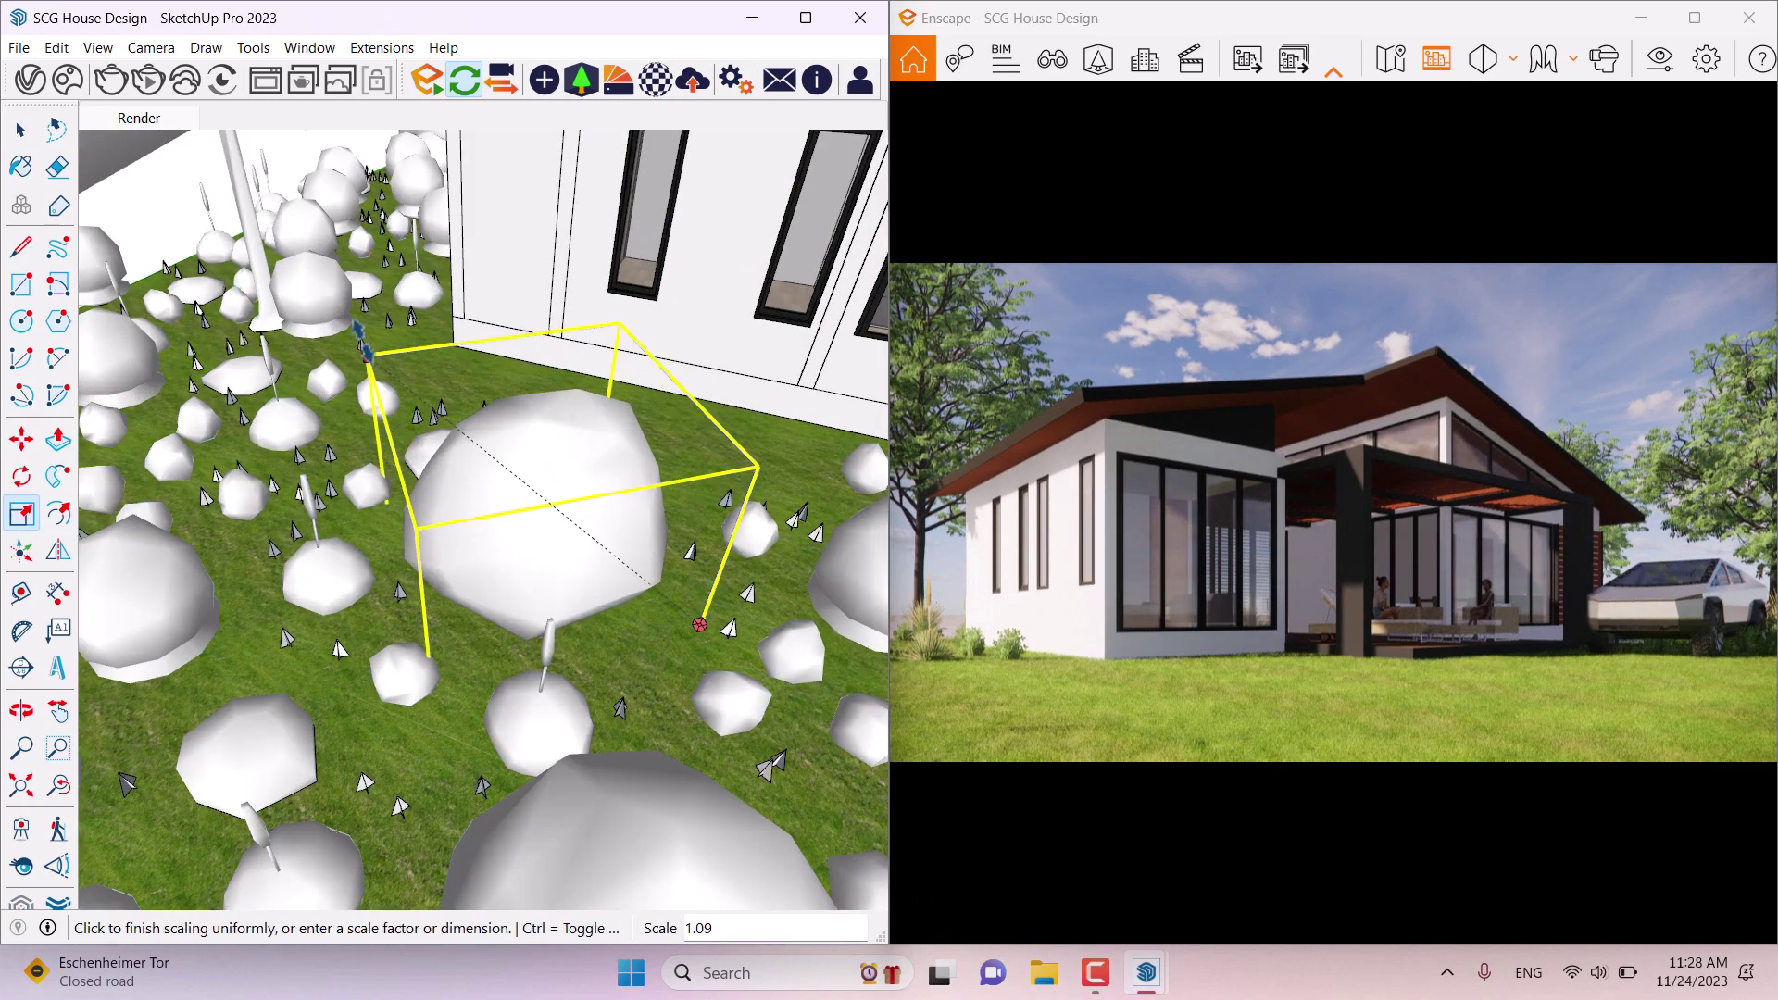
Step: Move the enlarged shrub about 4.94 m to the base of the tree near the house's rear corner
{"action": "left_click", "coordinate": [22, 440]}
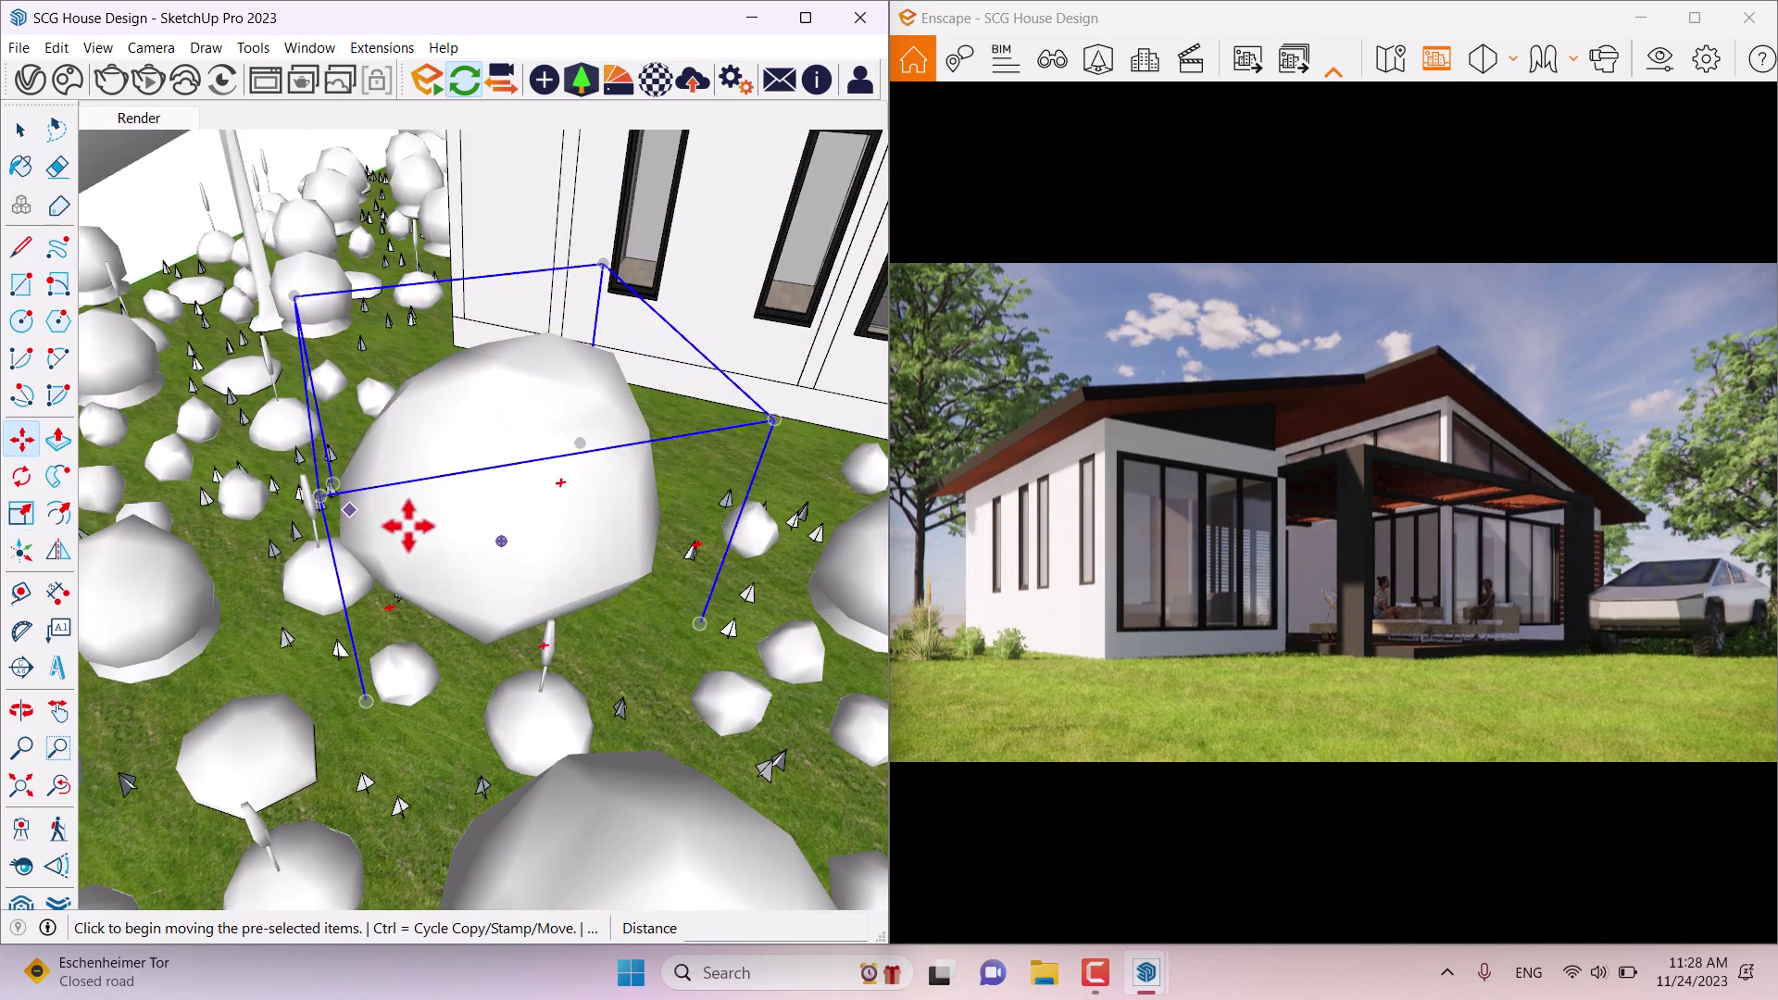
{"action": "middle_click_drag", "start_coordinate": [408, 525], "coordinate": [594, 582]}
{"action": "left_click", "coordinate": [594, 582]}
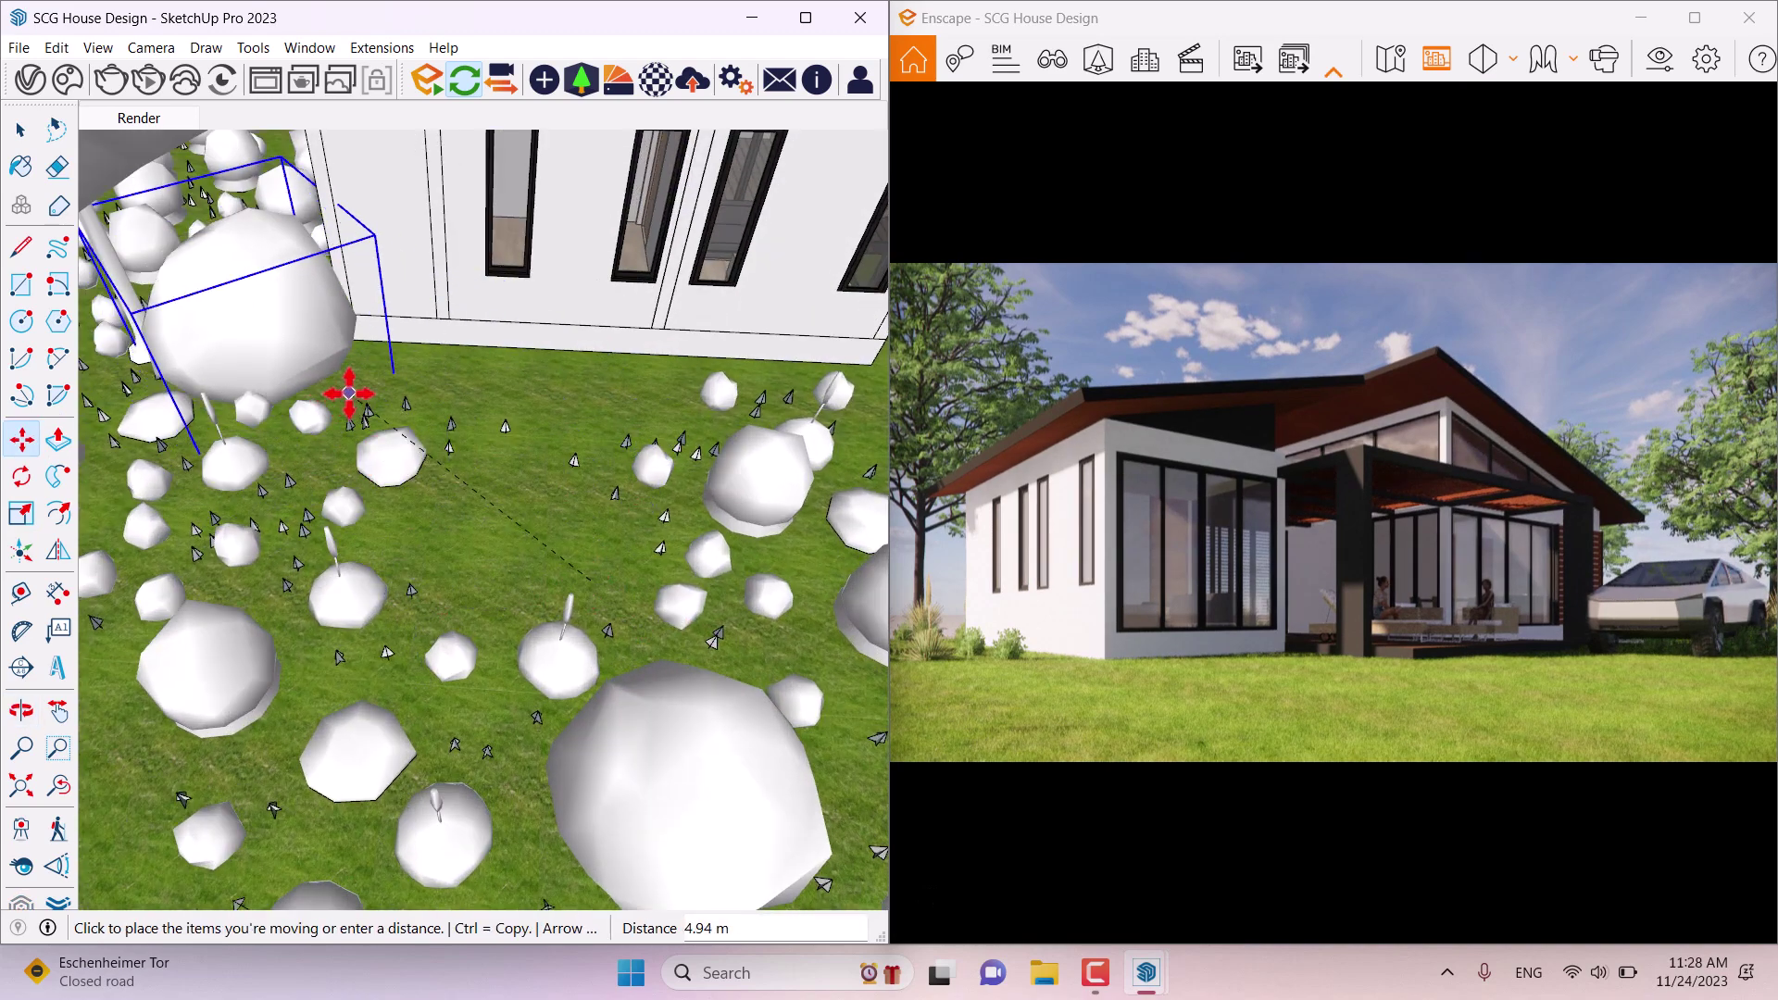
{"action": "left_click", "coordinate": [349, 394]}
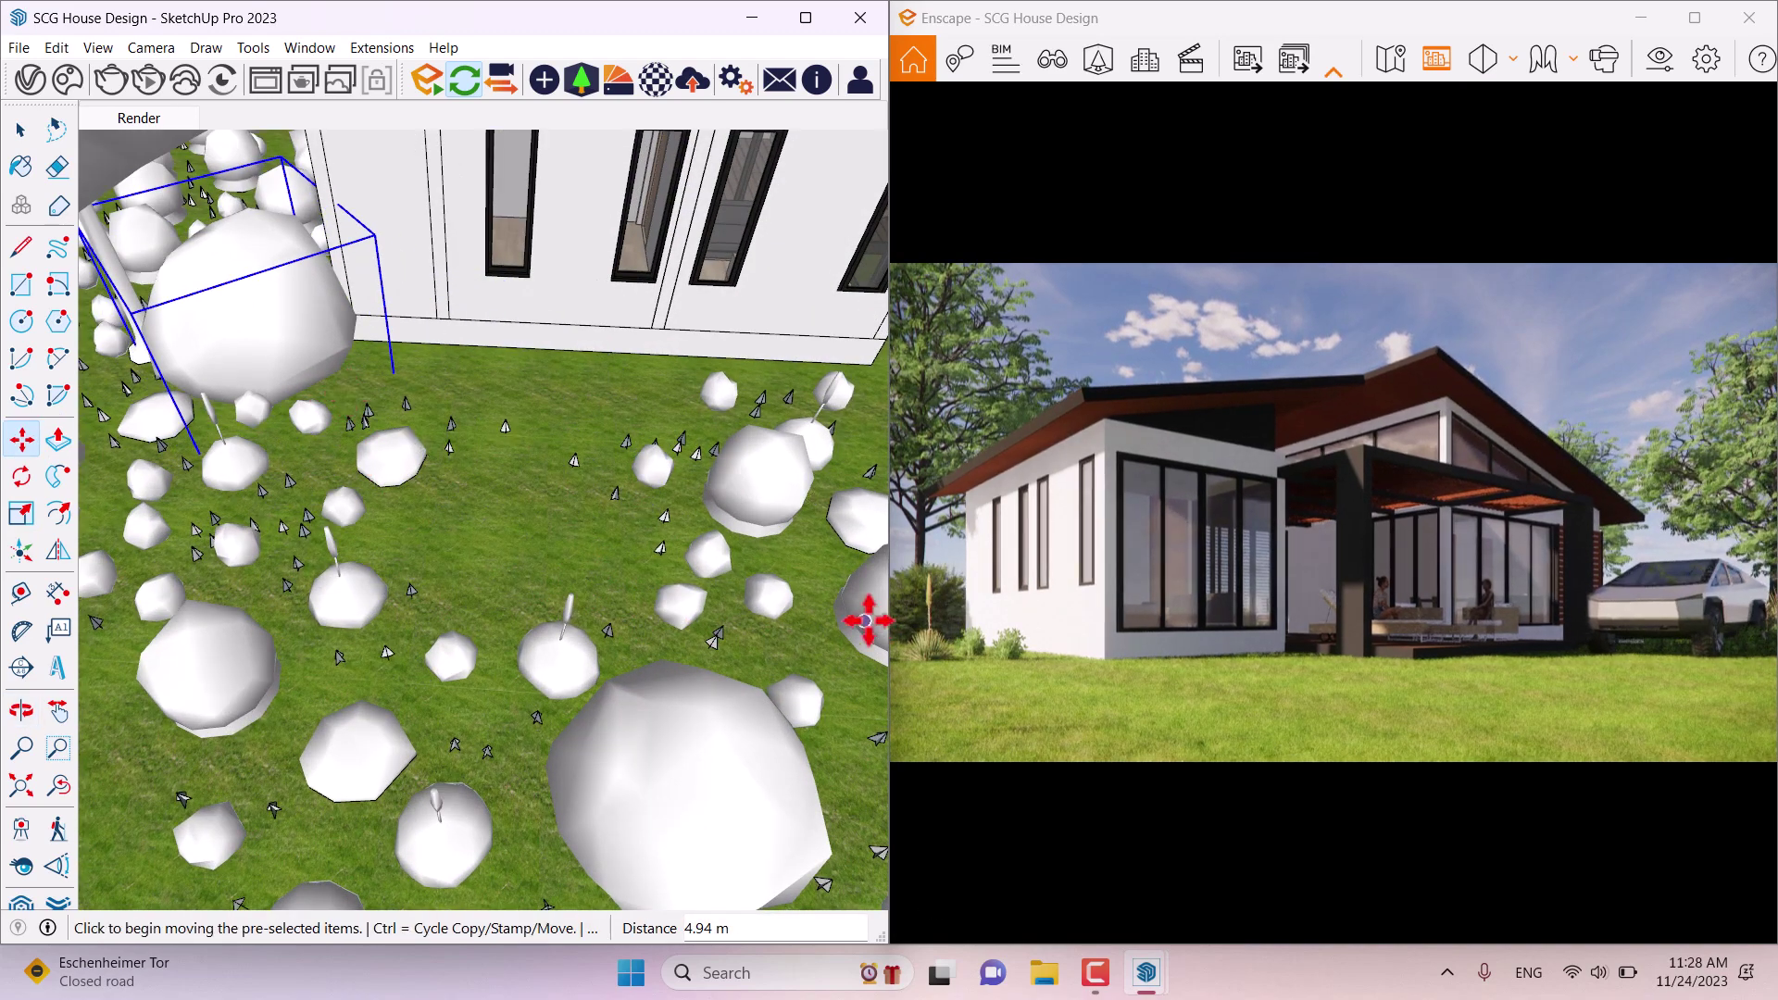
Step: Place a copy of the enlarged shrub right next to the original at the tree's base
{"action": "mouse_move", "coordinate": [843, 704]}
{"action": "middle_mouse_down"}
{"action": "mouse_move", "coordinate": [349, 461]}
{"action": "mouse_move", "coordinate": [463, 389]}
{"action": "middle_mouse_up"}
{"action": "scroll", "coordinate": [630, 474], "scroll_direction": "up", "scroll_amount": 3}
{"action": "key", "text": "ctrl"}
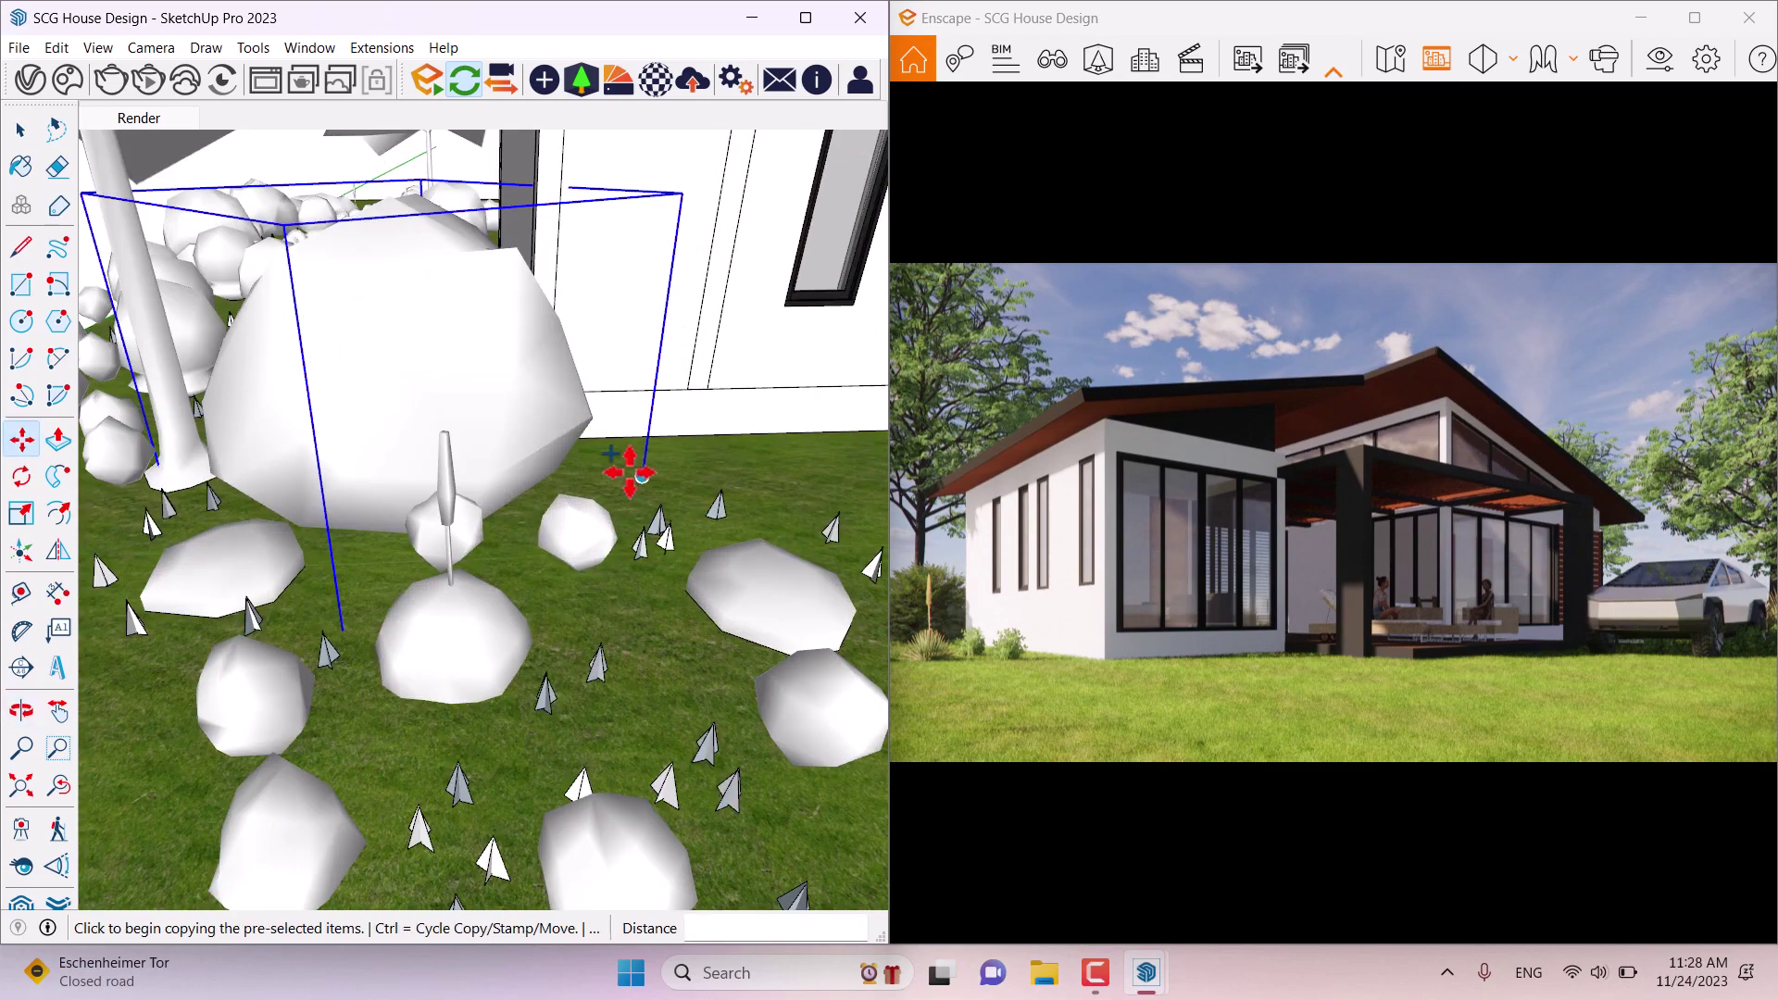
{"action": "left_click", "coordinate": [639, 475]}
{"action": "left_click", "coordinate": [547, 550]}
Step: Scale the copied shrub up uniformly about its center by about 1.31 to vary the planting
{"action": "scroll", "coordinate": [722, 662], "scroll_direction": "down", "scroll_amount": 5}
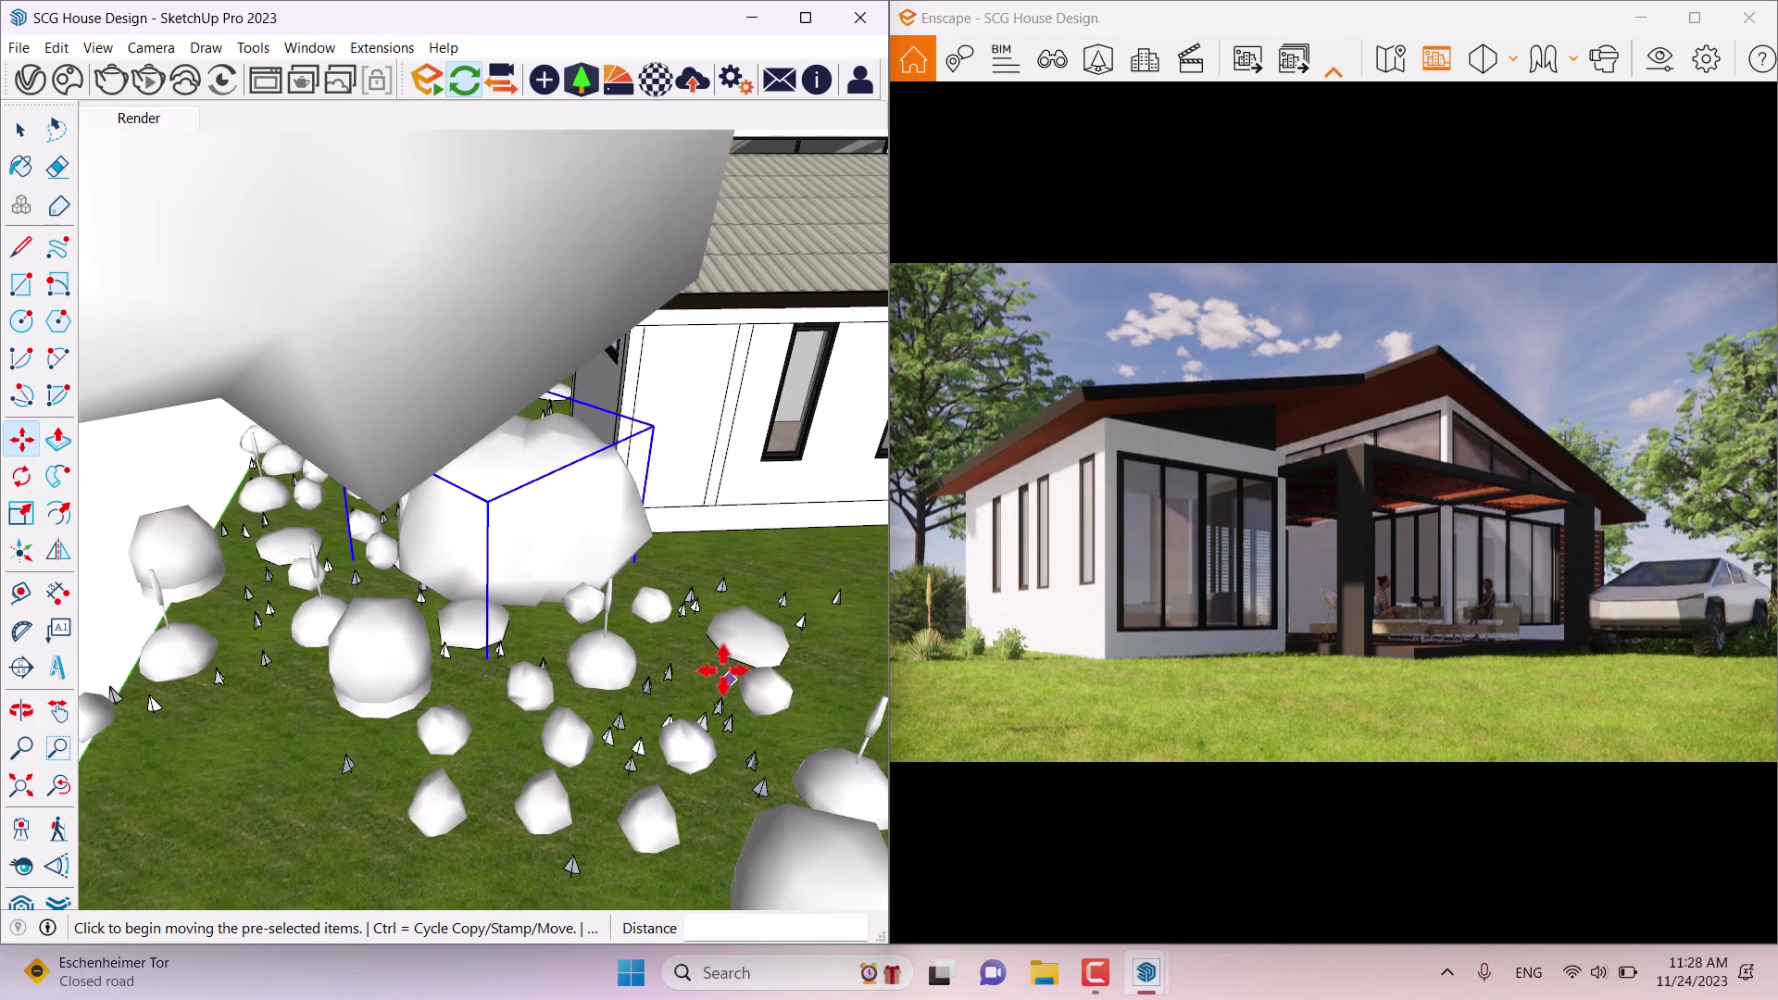
{"action": "left_click", "coordinate": [21, 512]}
{"action": "middle_click_drag", "start_coordinate": [185, 482], "coordinate": [120, 477]}
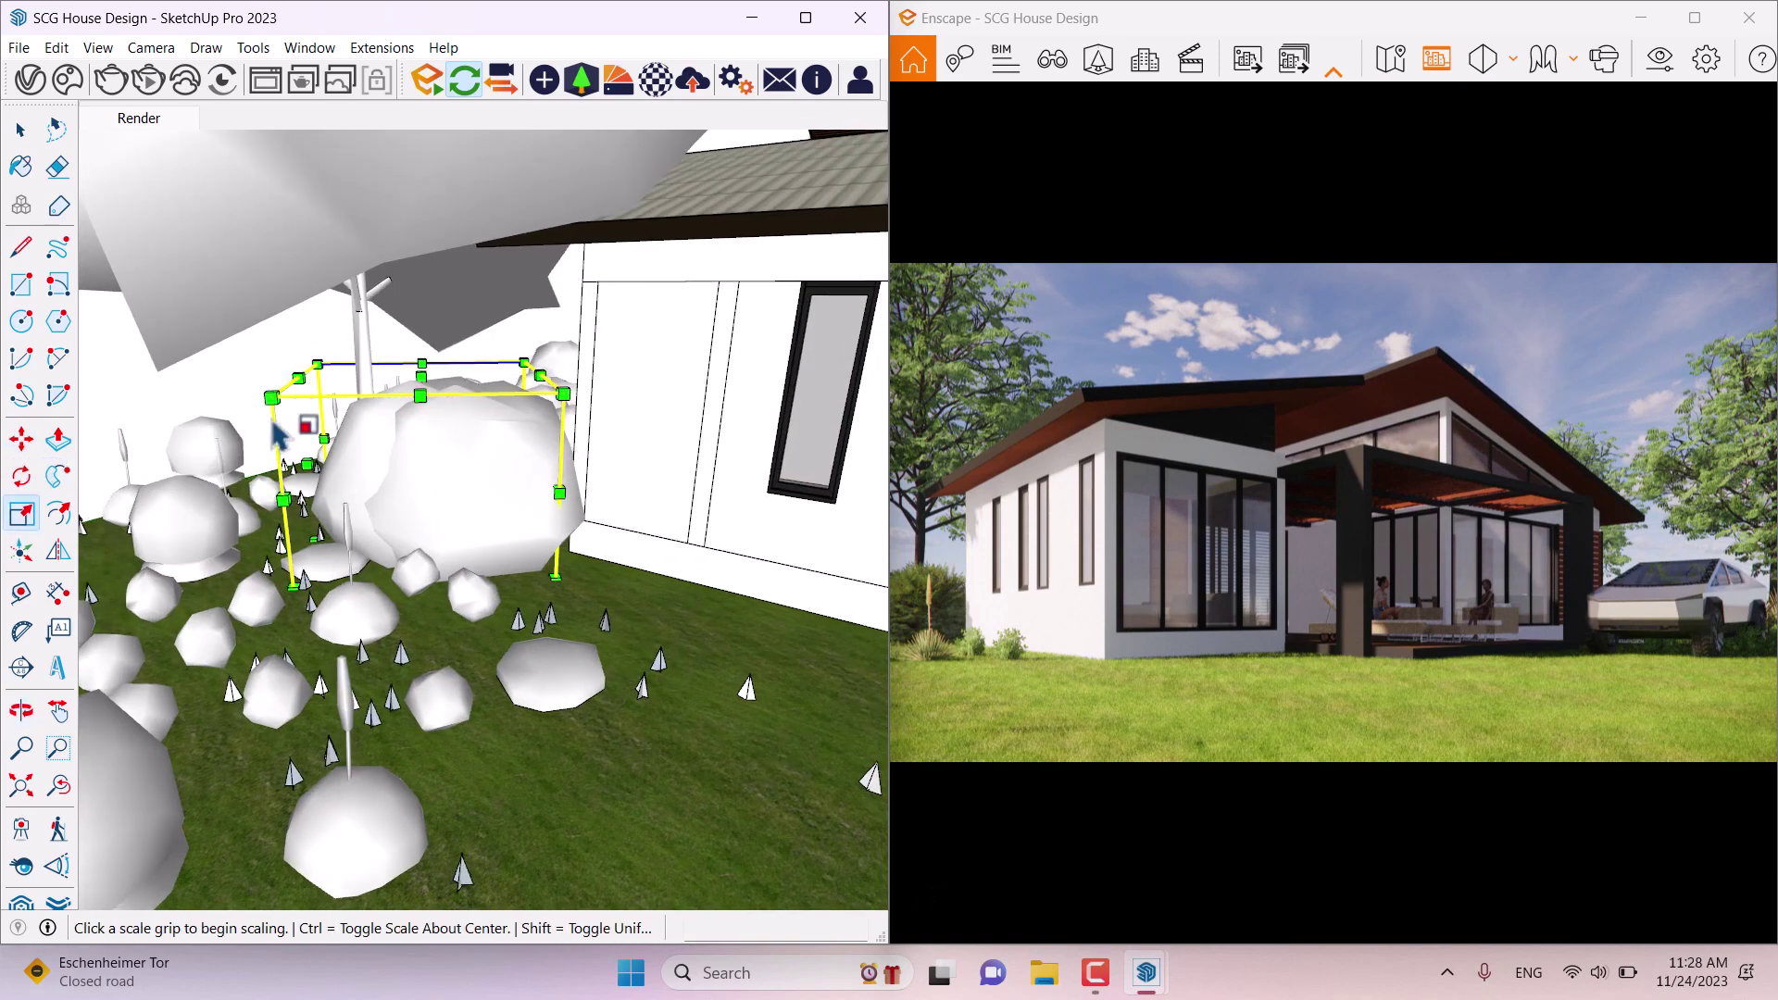
{"action": "left_click", "coordinate": [516, 504]}
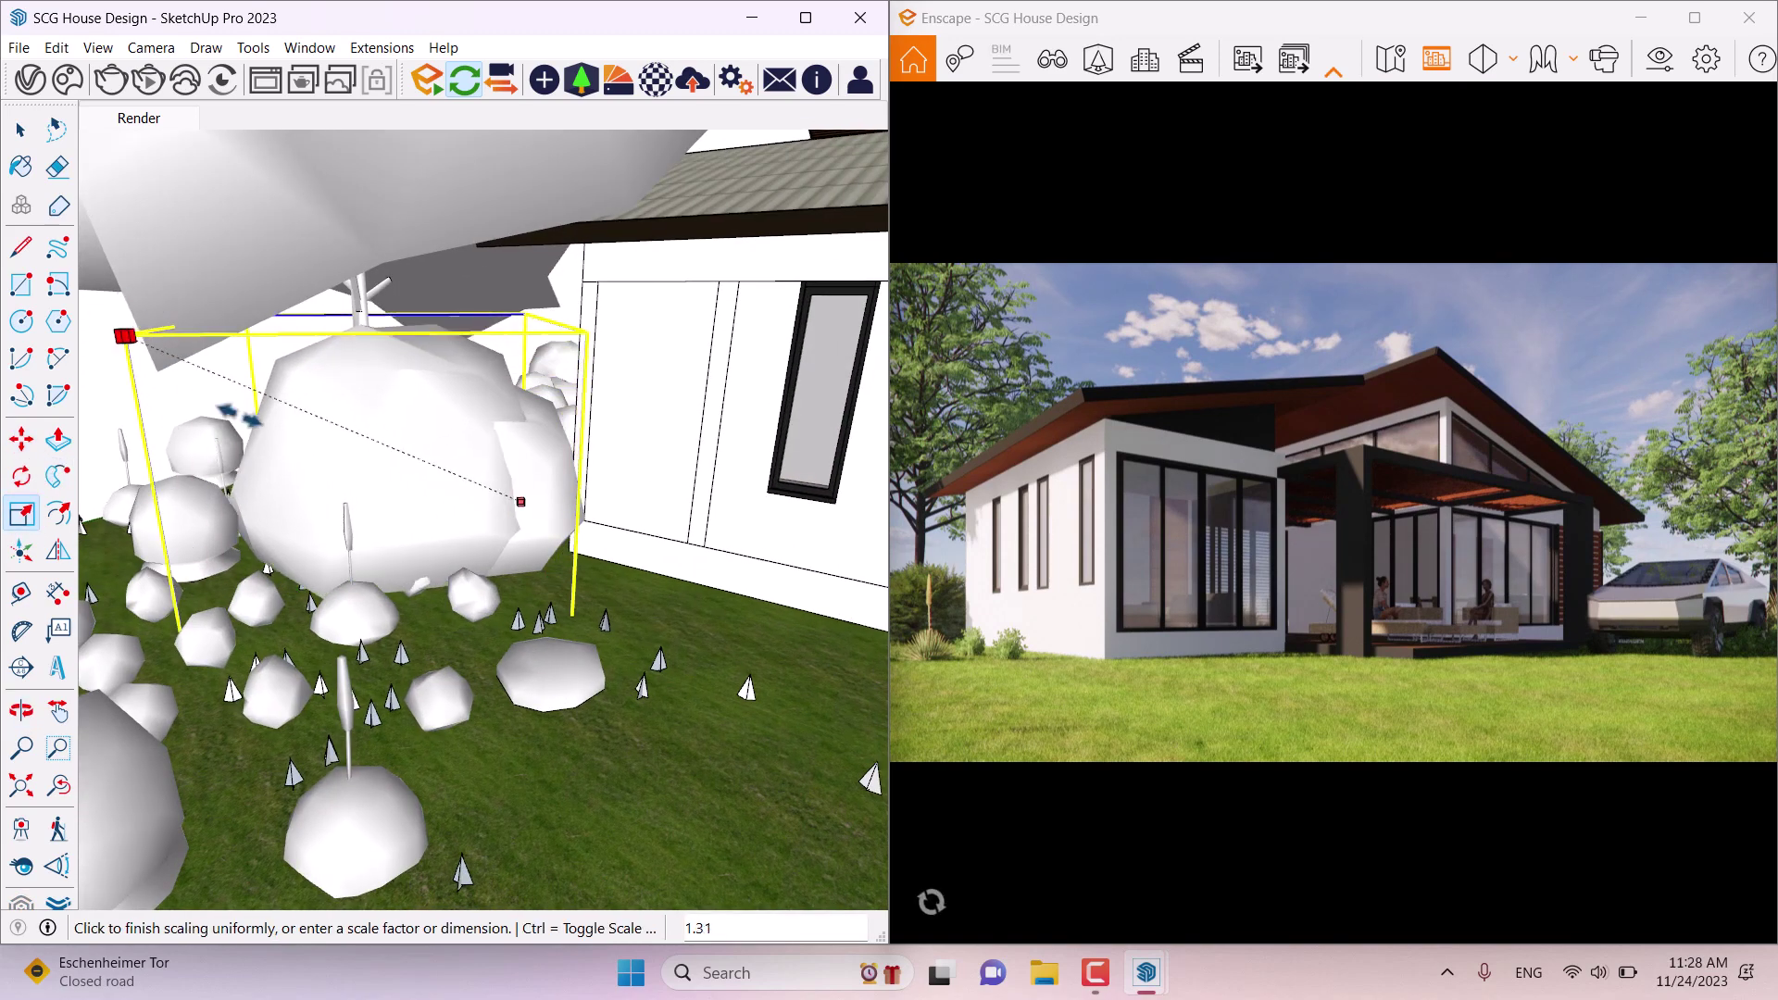
{"action": "left_click", "coordinate": [125, 335]}
{"action": "key", "text": "space"}
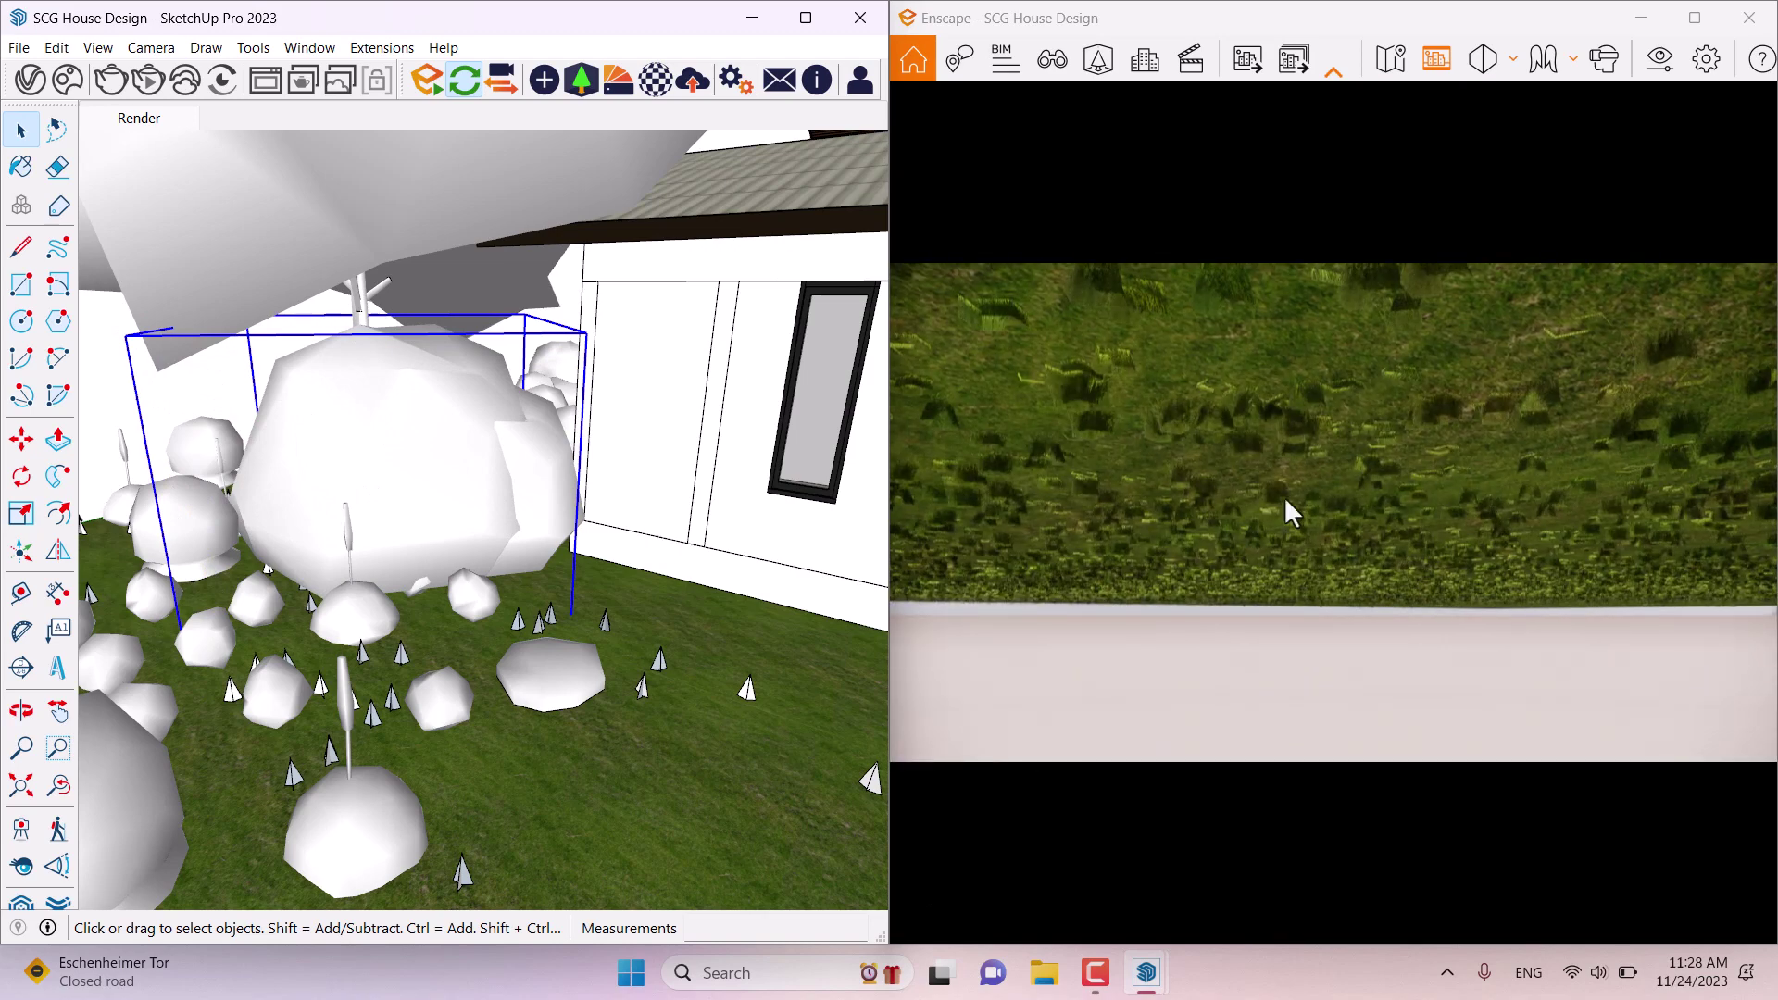
Step: Restore the saved Render view in Enscape, close the view list and maximize the Enscape window
{"action": "key", "text": "v"}
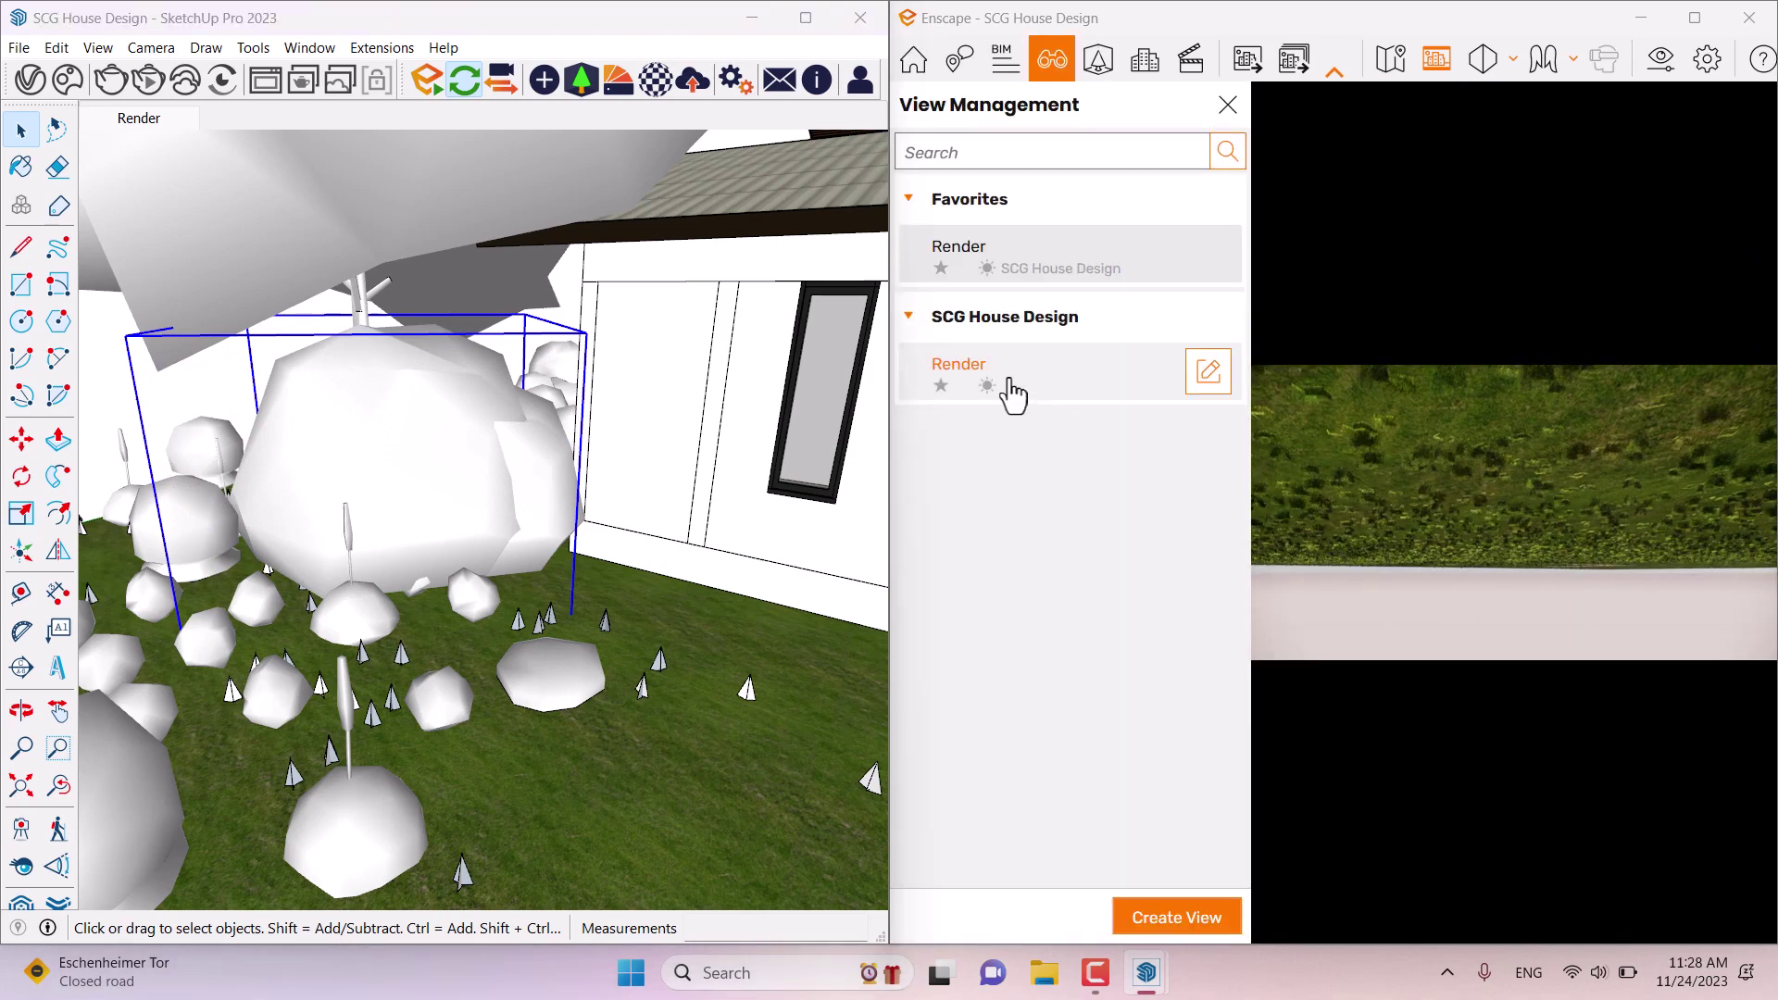
{"action": "left_click", "coordinate": [1013, 389]}
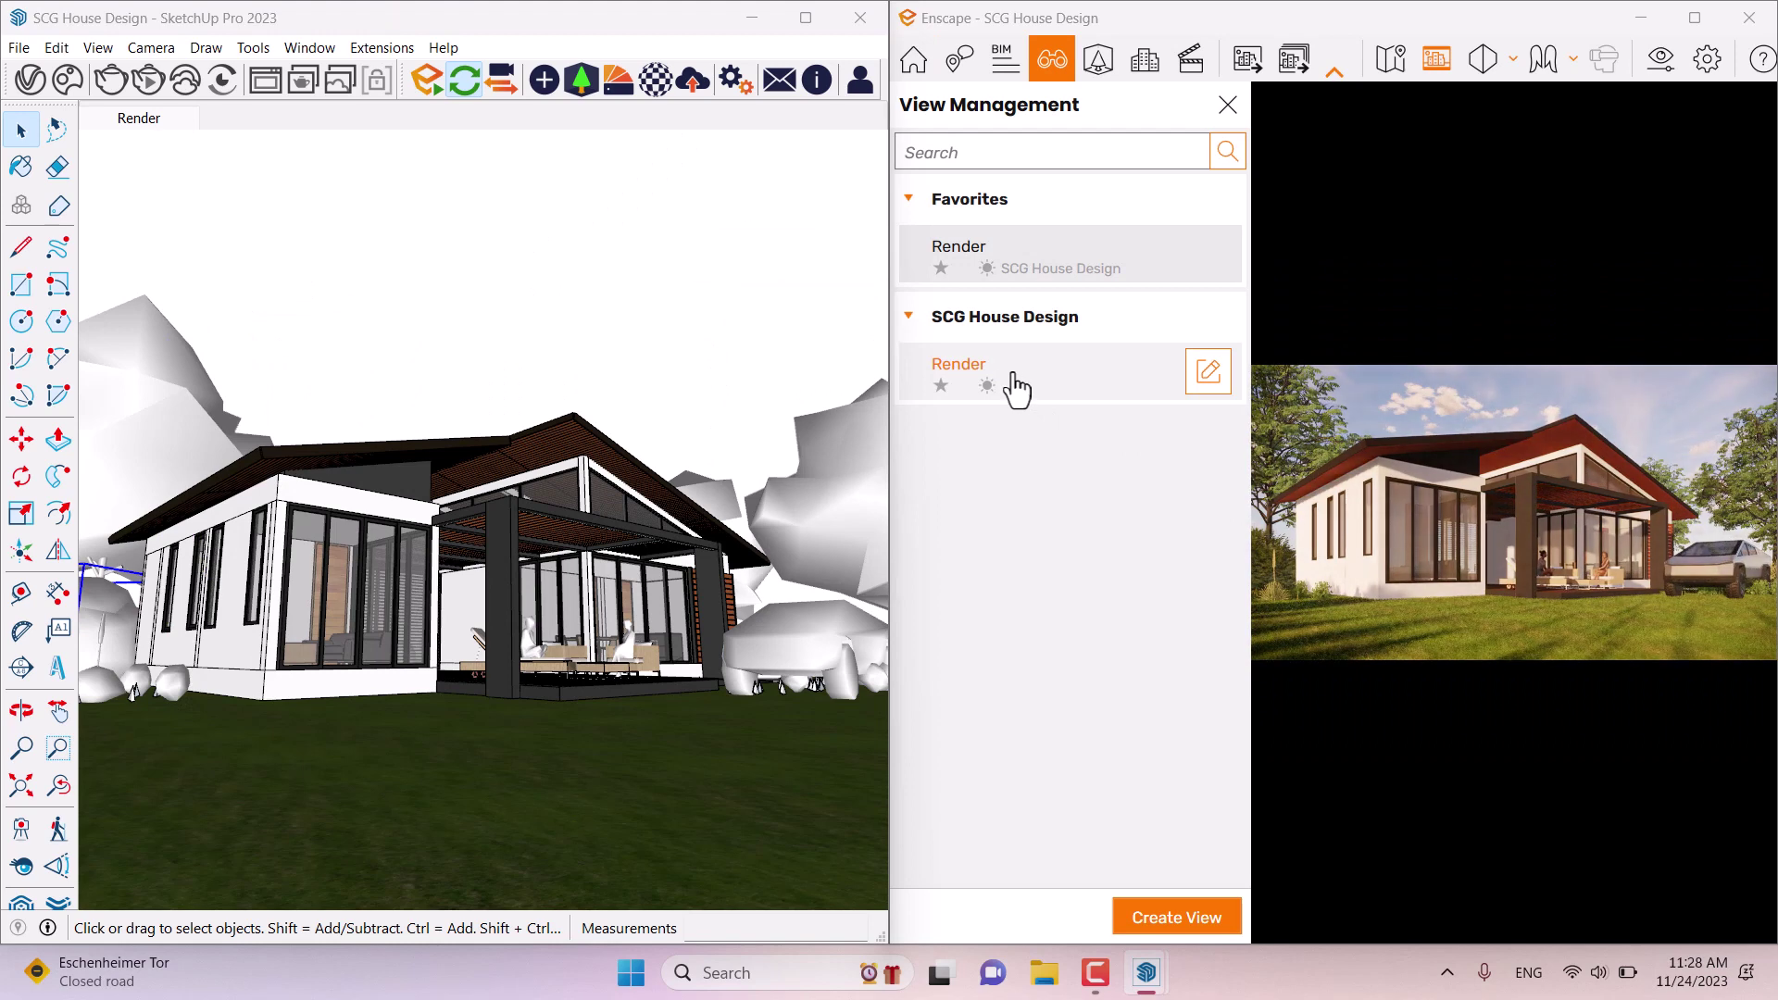
{"action": "left_click", "coordinate": [1227, 104]}
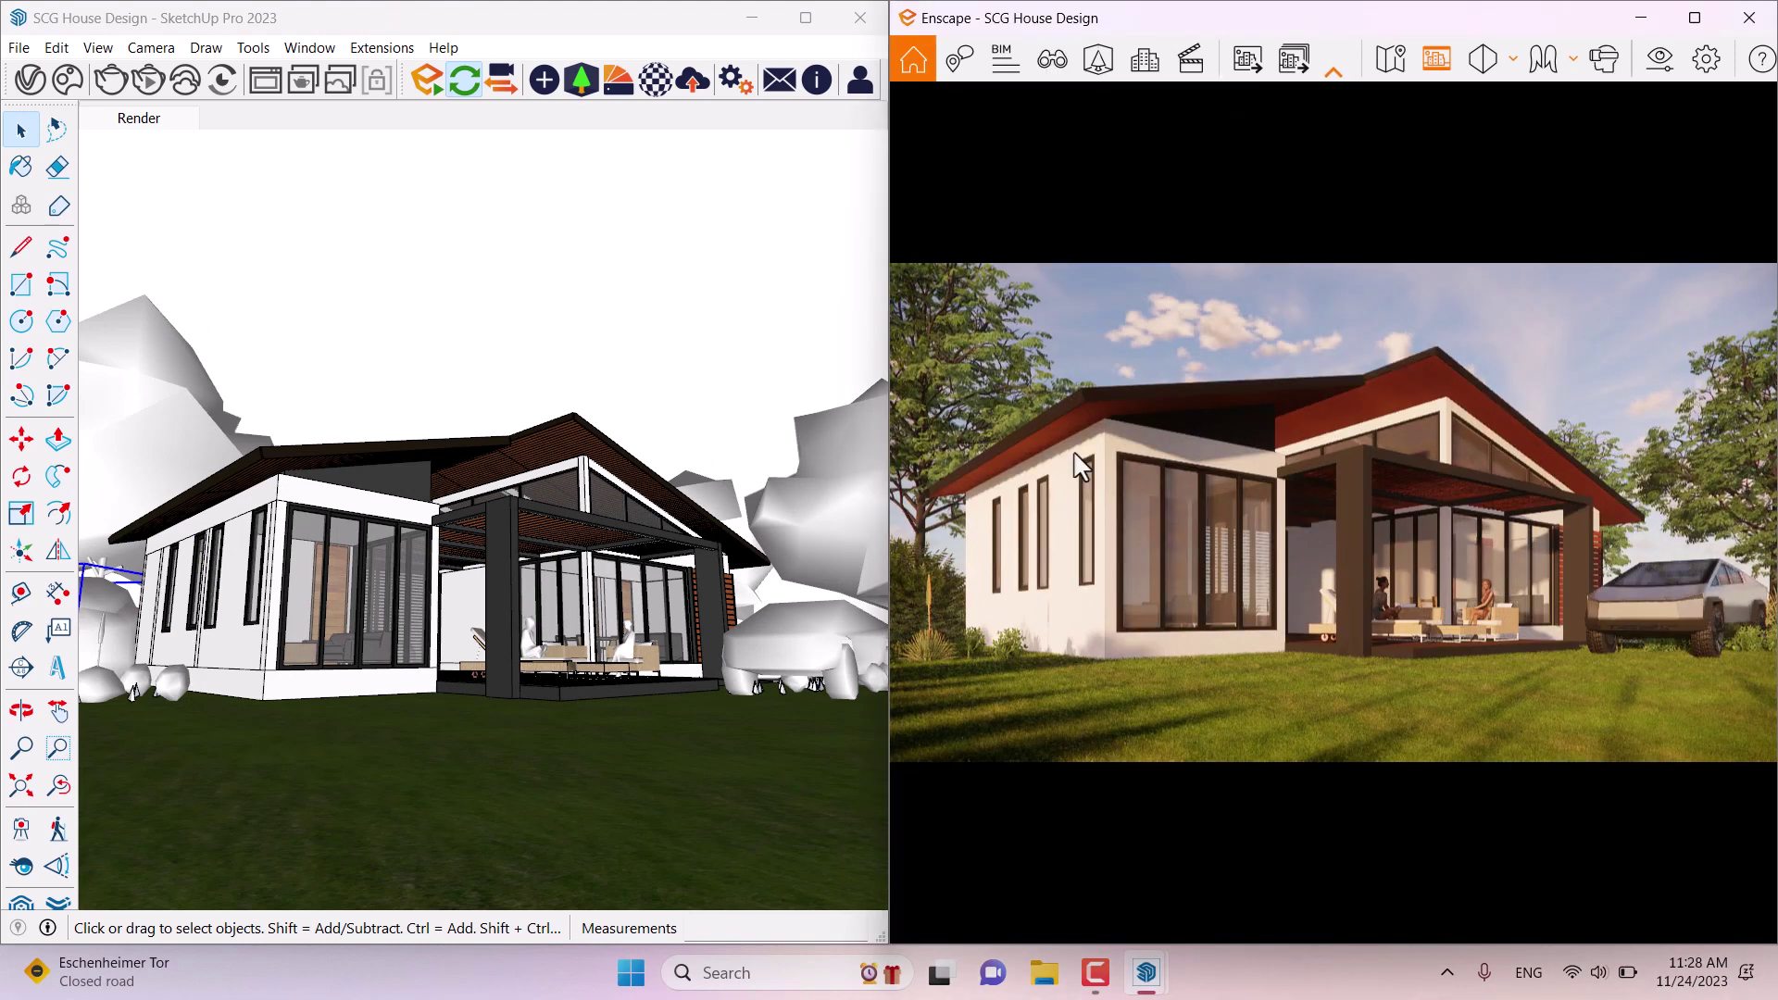
{"action": "left_click", "coordinate": [172, 125]}
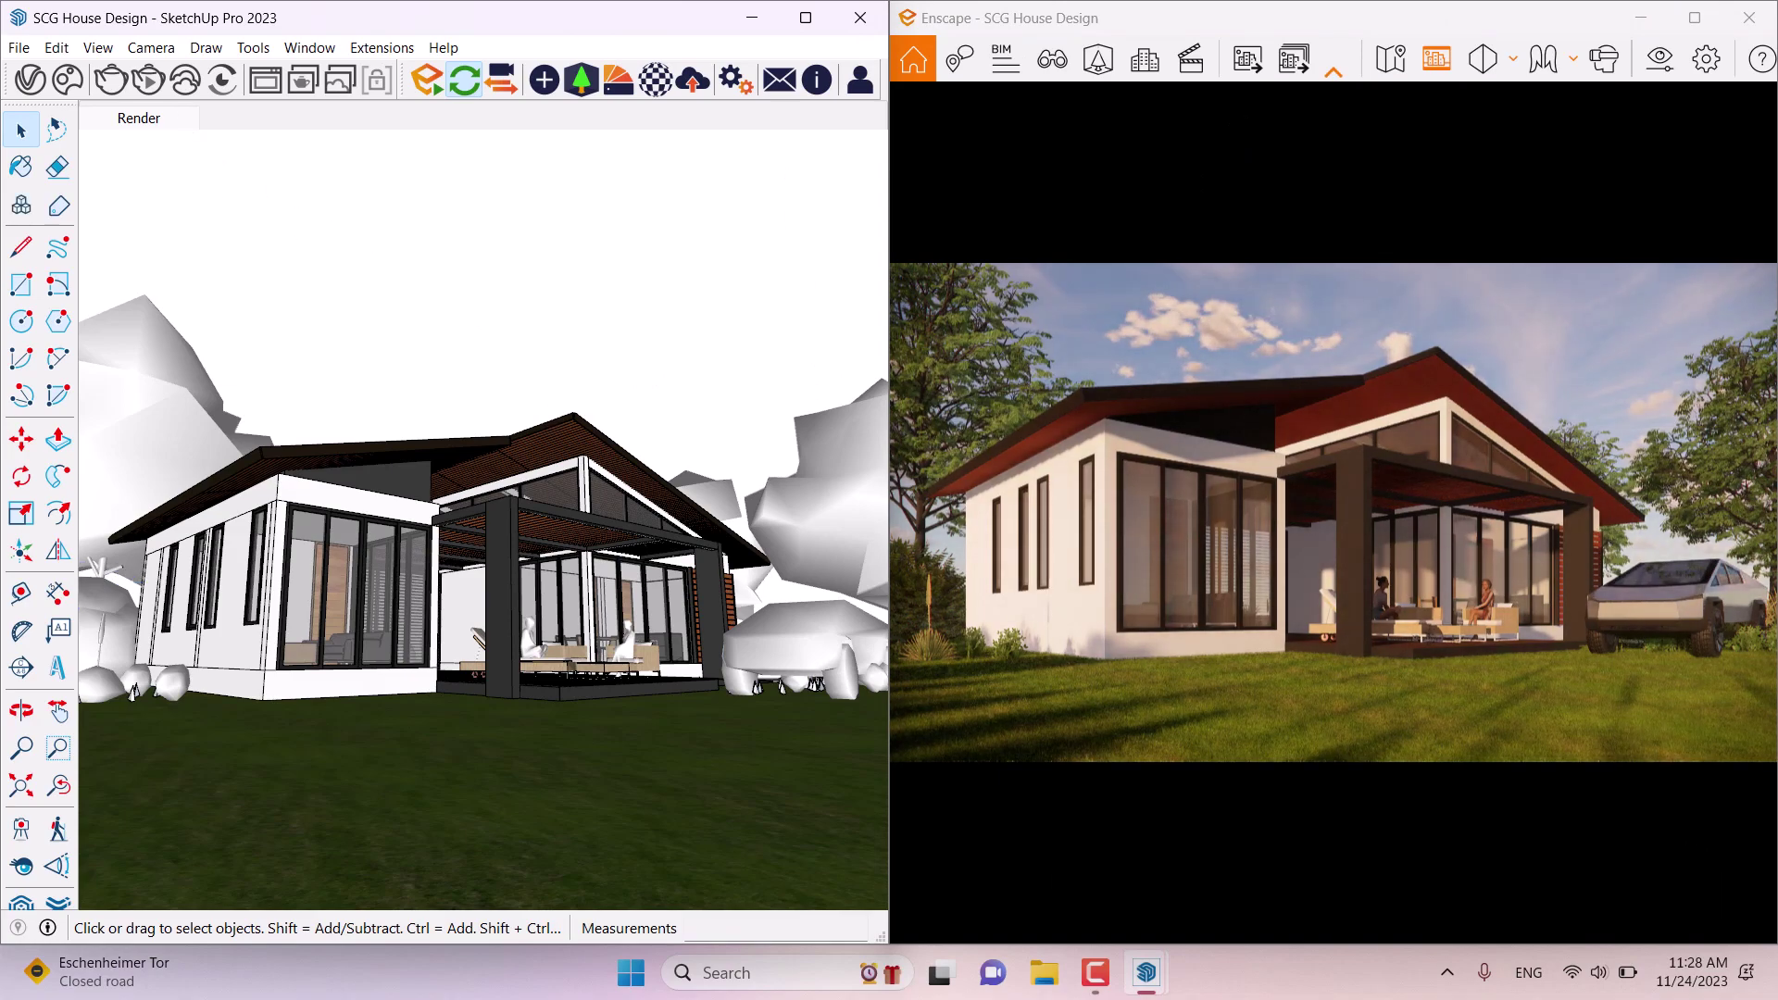
{"action": "left_click", "coordinate": [1695, 20]}
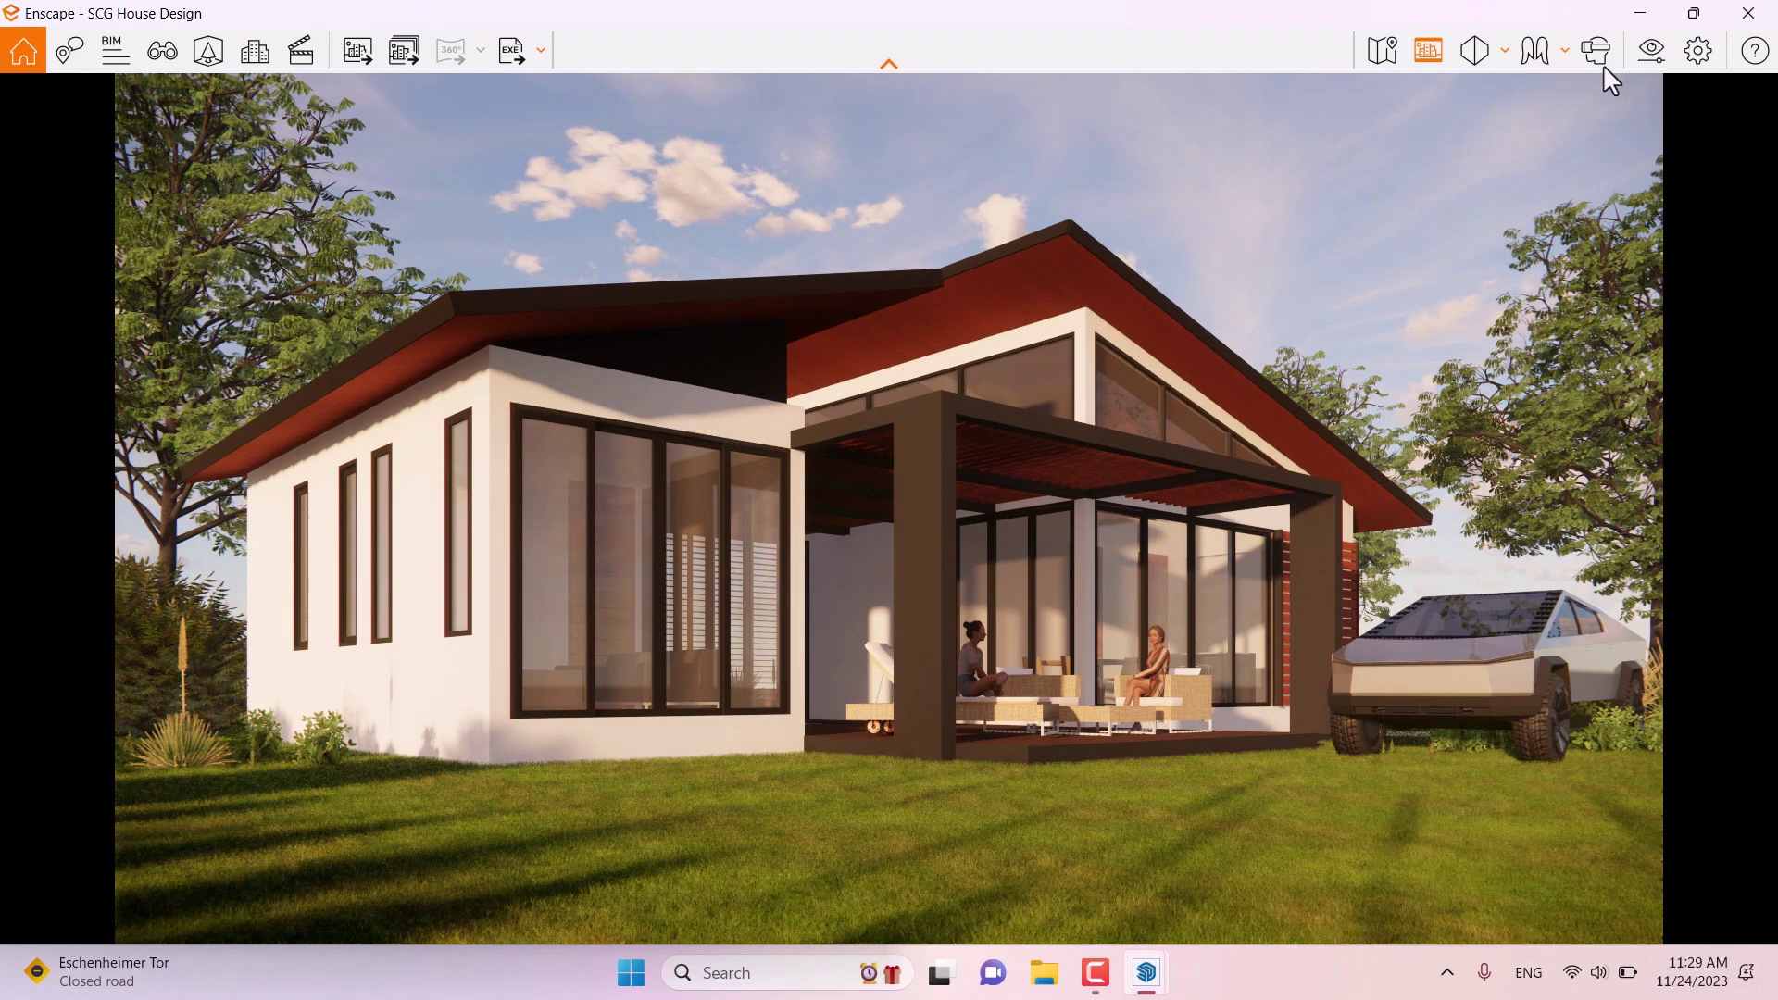
Step: Set the cloud density, variety and cirrus amount to 0% and the contrails to 0 in Enscape's visual settings
{"action": "left_click", "coordinate": [1645, 63]}
{"action": "left_click", "coordinate": [827, 120]}
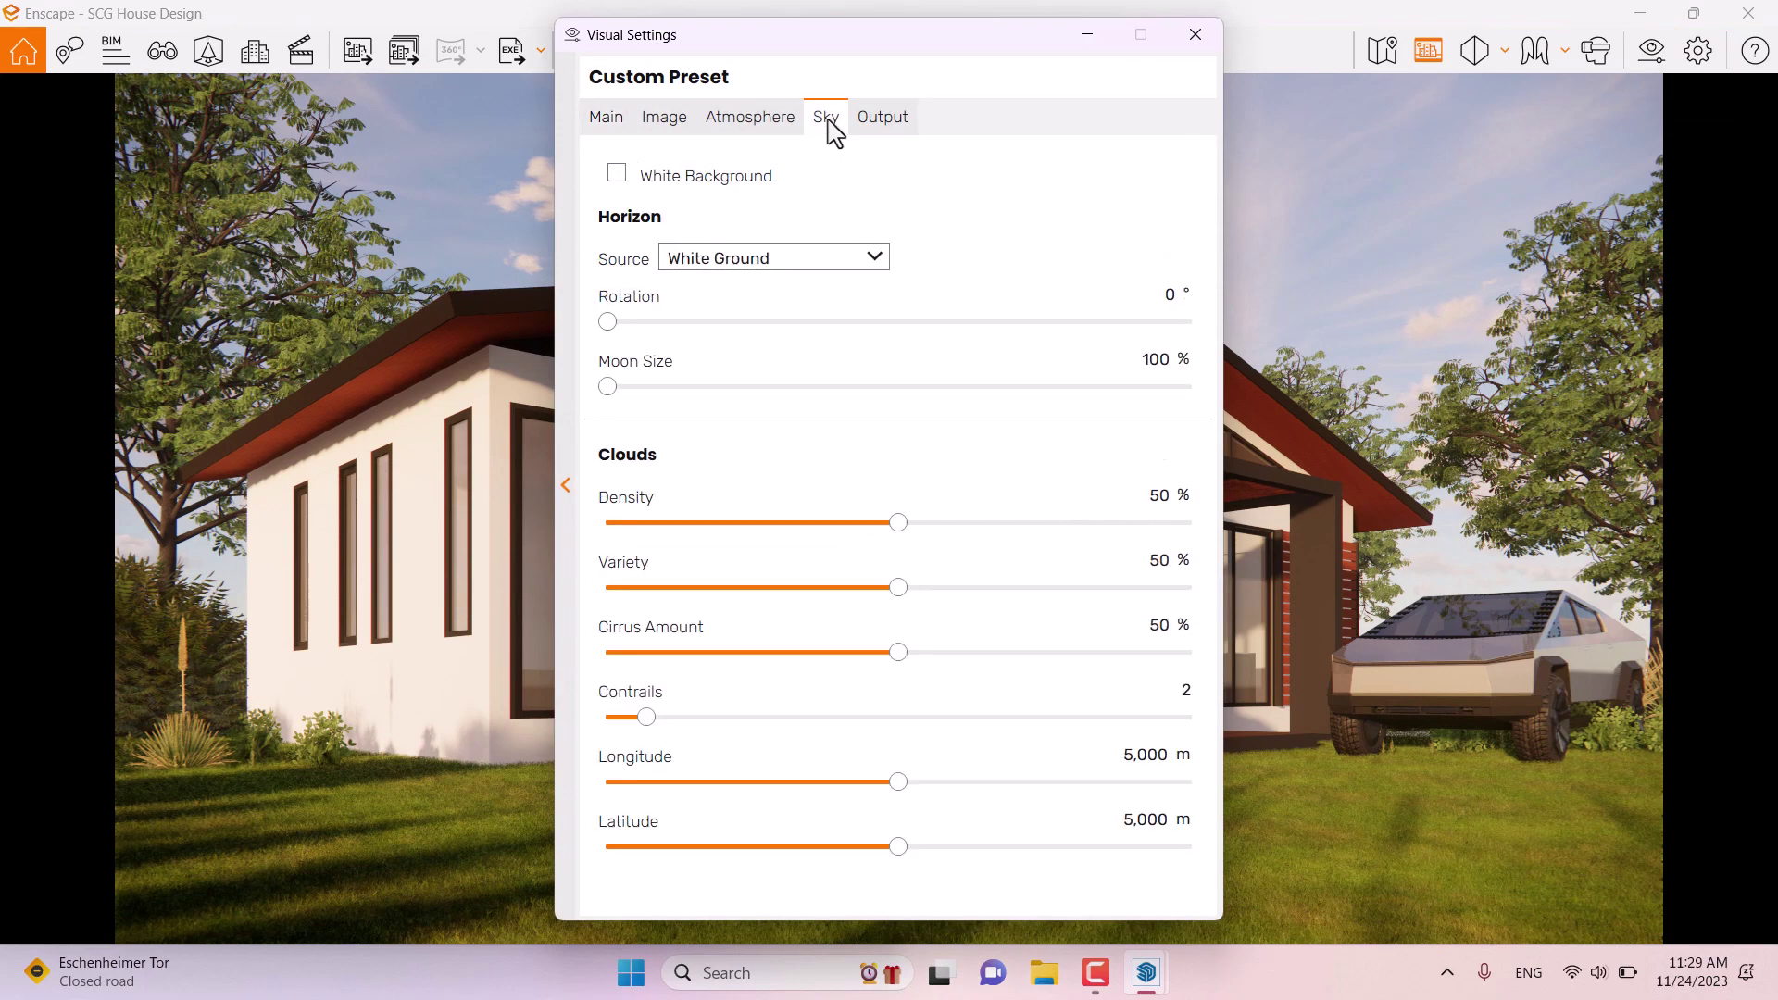
{"action": "left_click_drag", "start_coordinate": [897, 522], "coordinate": [603, 524]}
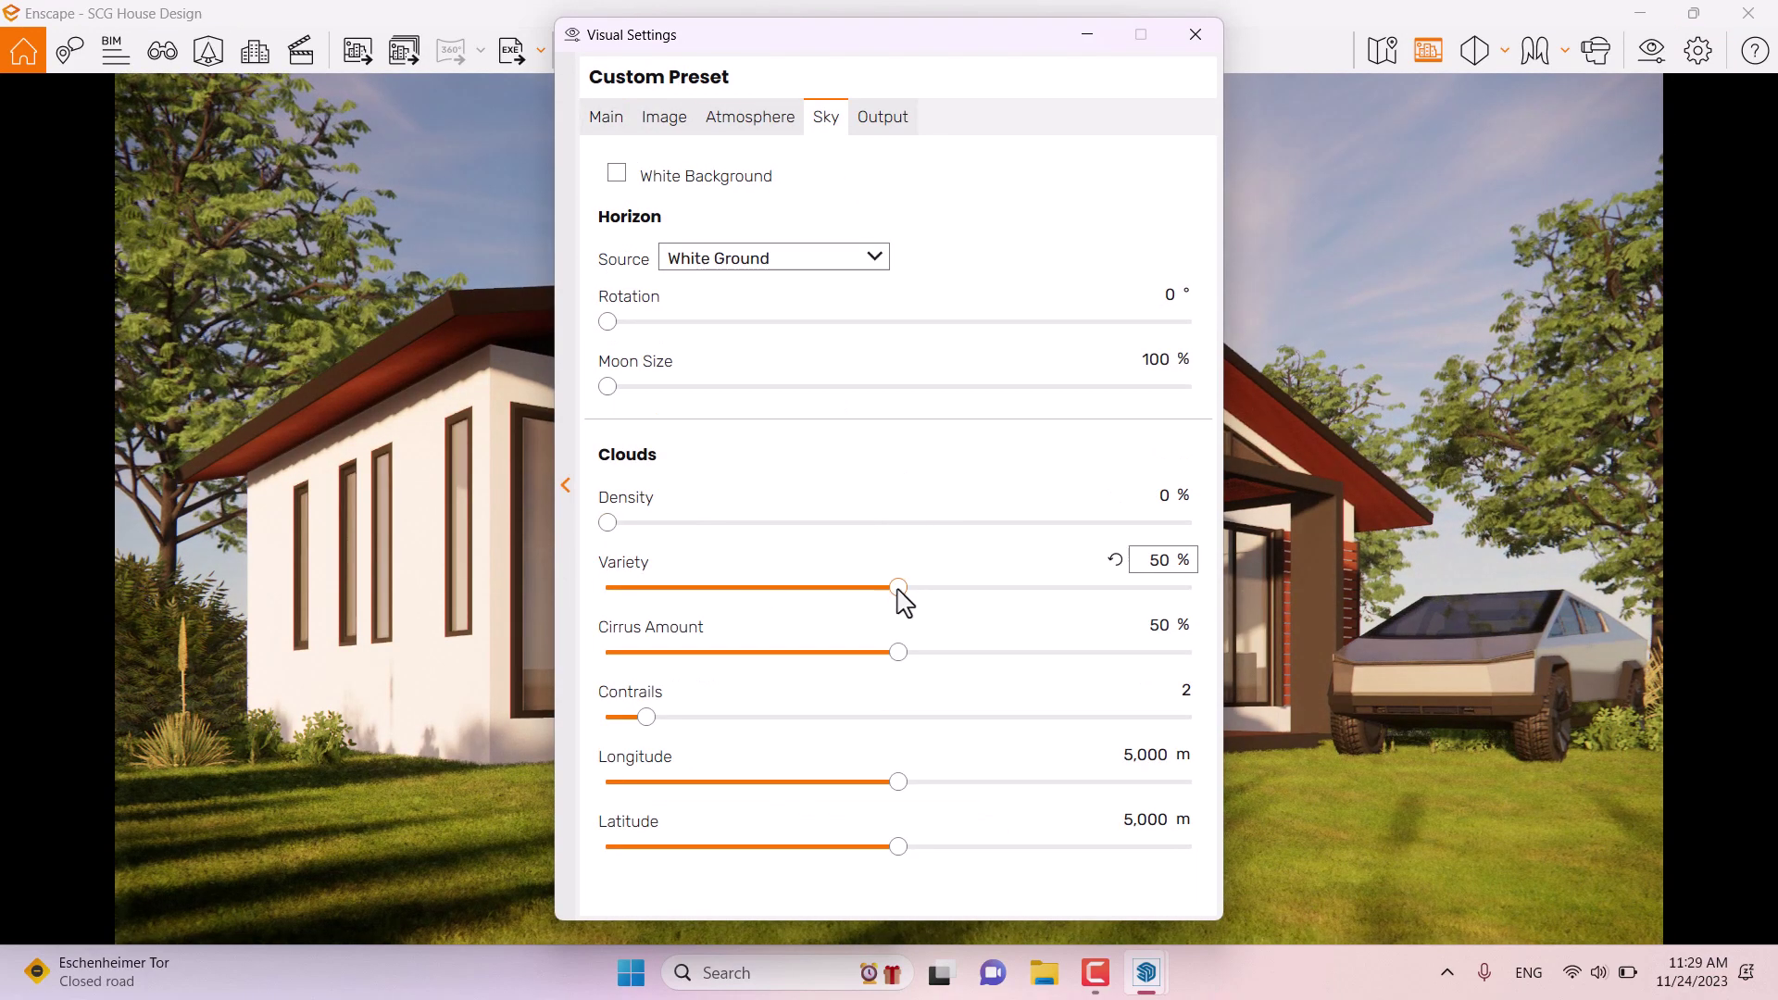
{"action": "left_click_drag", "start_coordinate": [897, 587], "coordinate": [604, 589]}
{"action": "left_click_drag", "start_coordinate": [897, 652], "coordinate": [405, 683]}
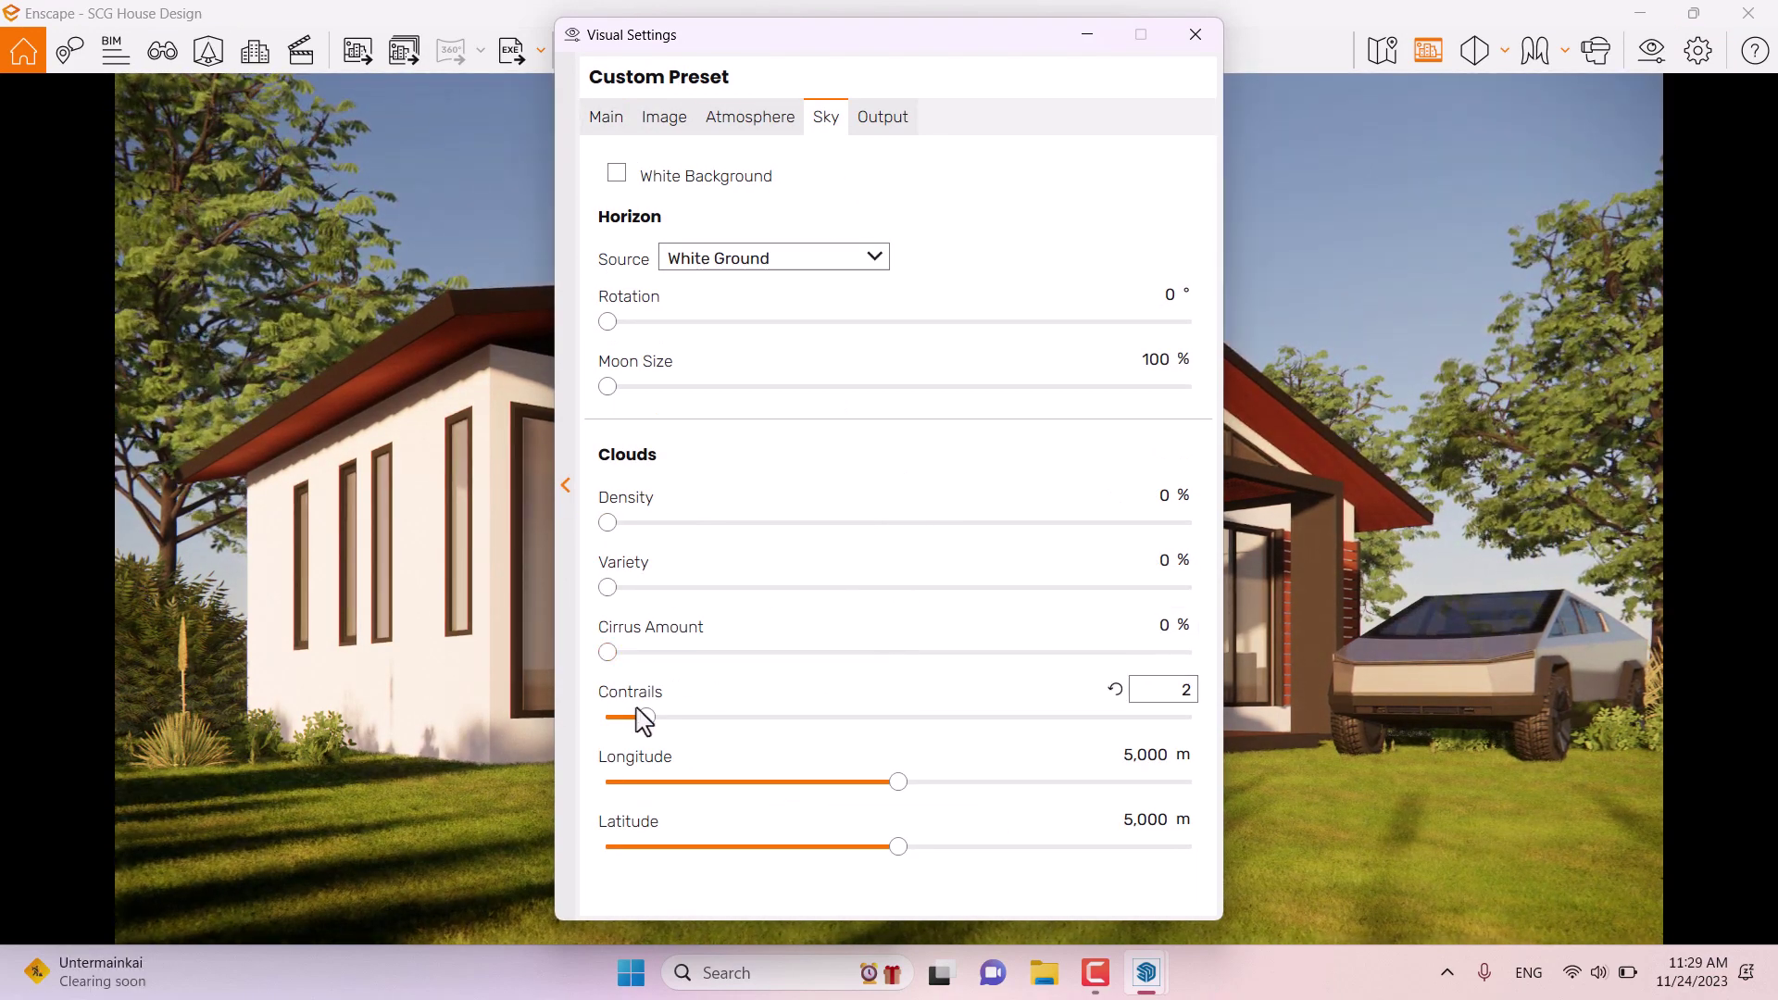
{"action": "left_click_drag", "start_coordinate": [646, 719], "coordinate": [602, 718]}
{"action": "left_click_drag", "start_coordinate": [995, 34], "coordinate": [1548, 34]}
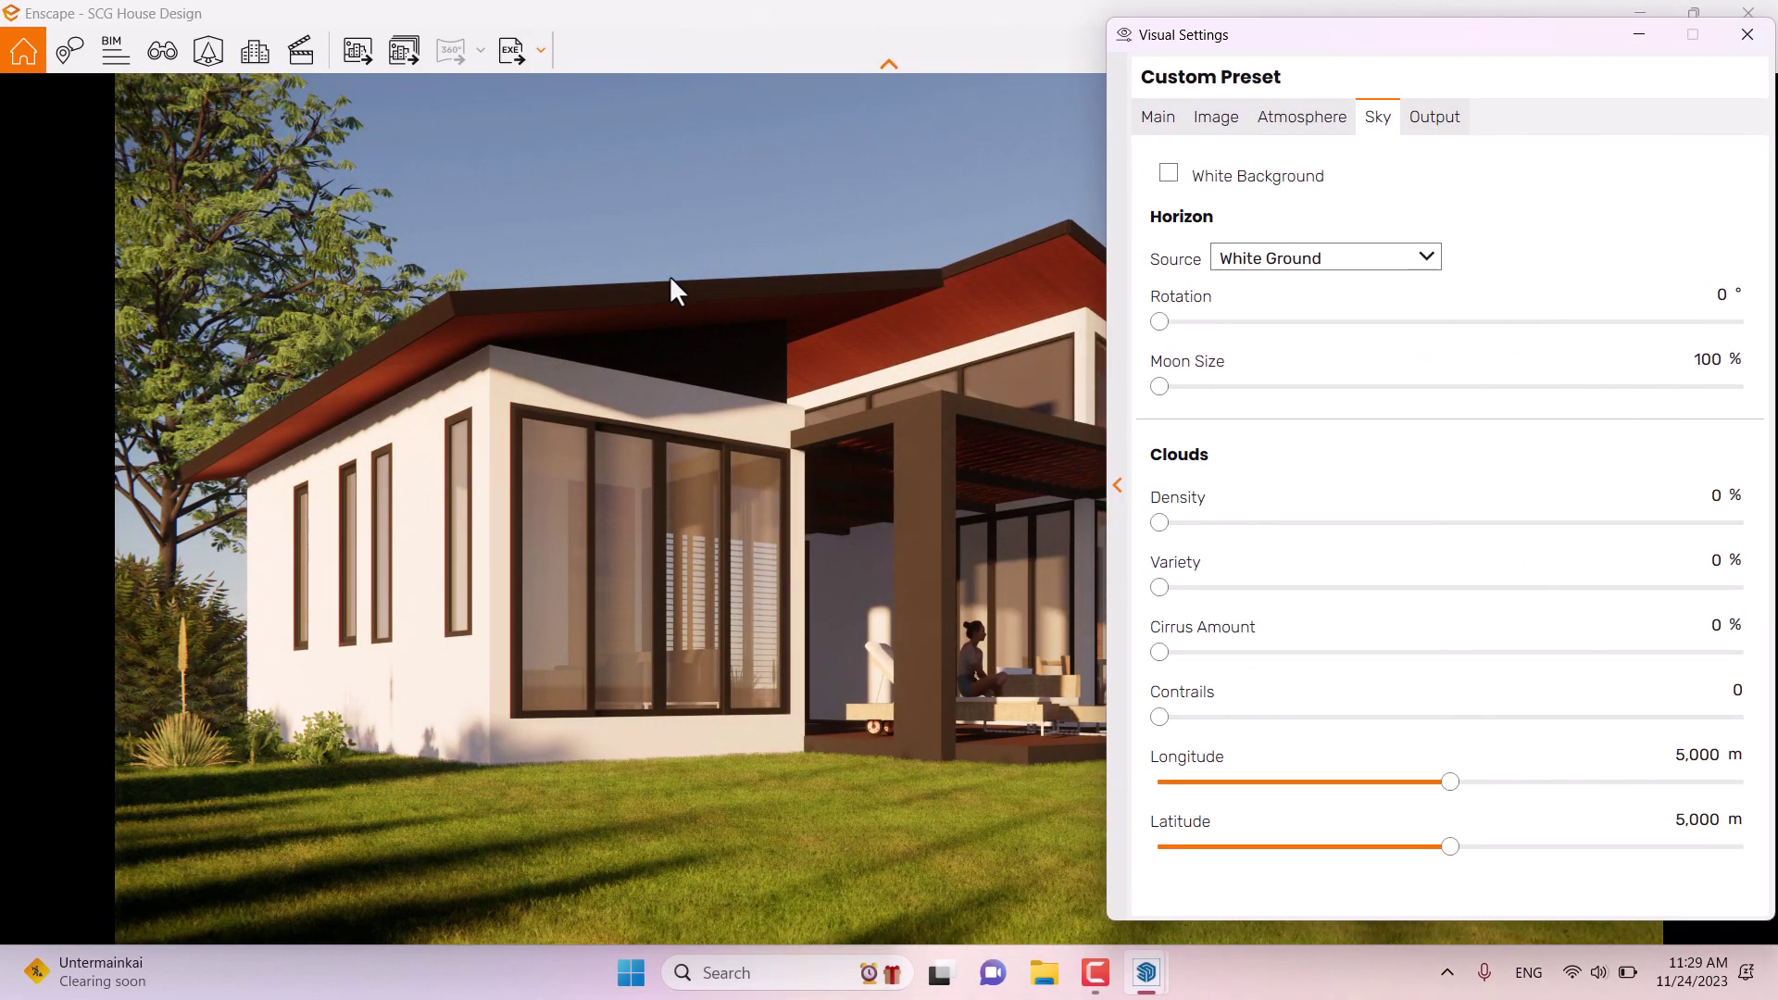
Step: Review the available output resolutions, leaving Full HD selected
{"action": "left_click", "coordinate": [1426, 119]}
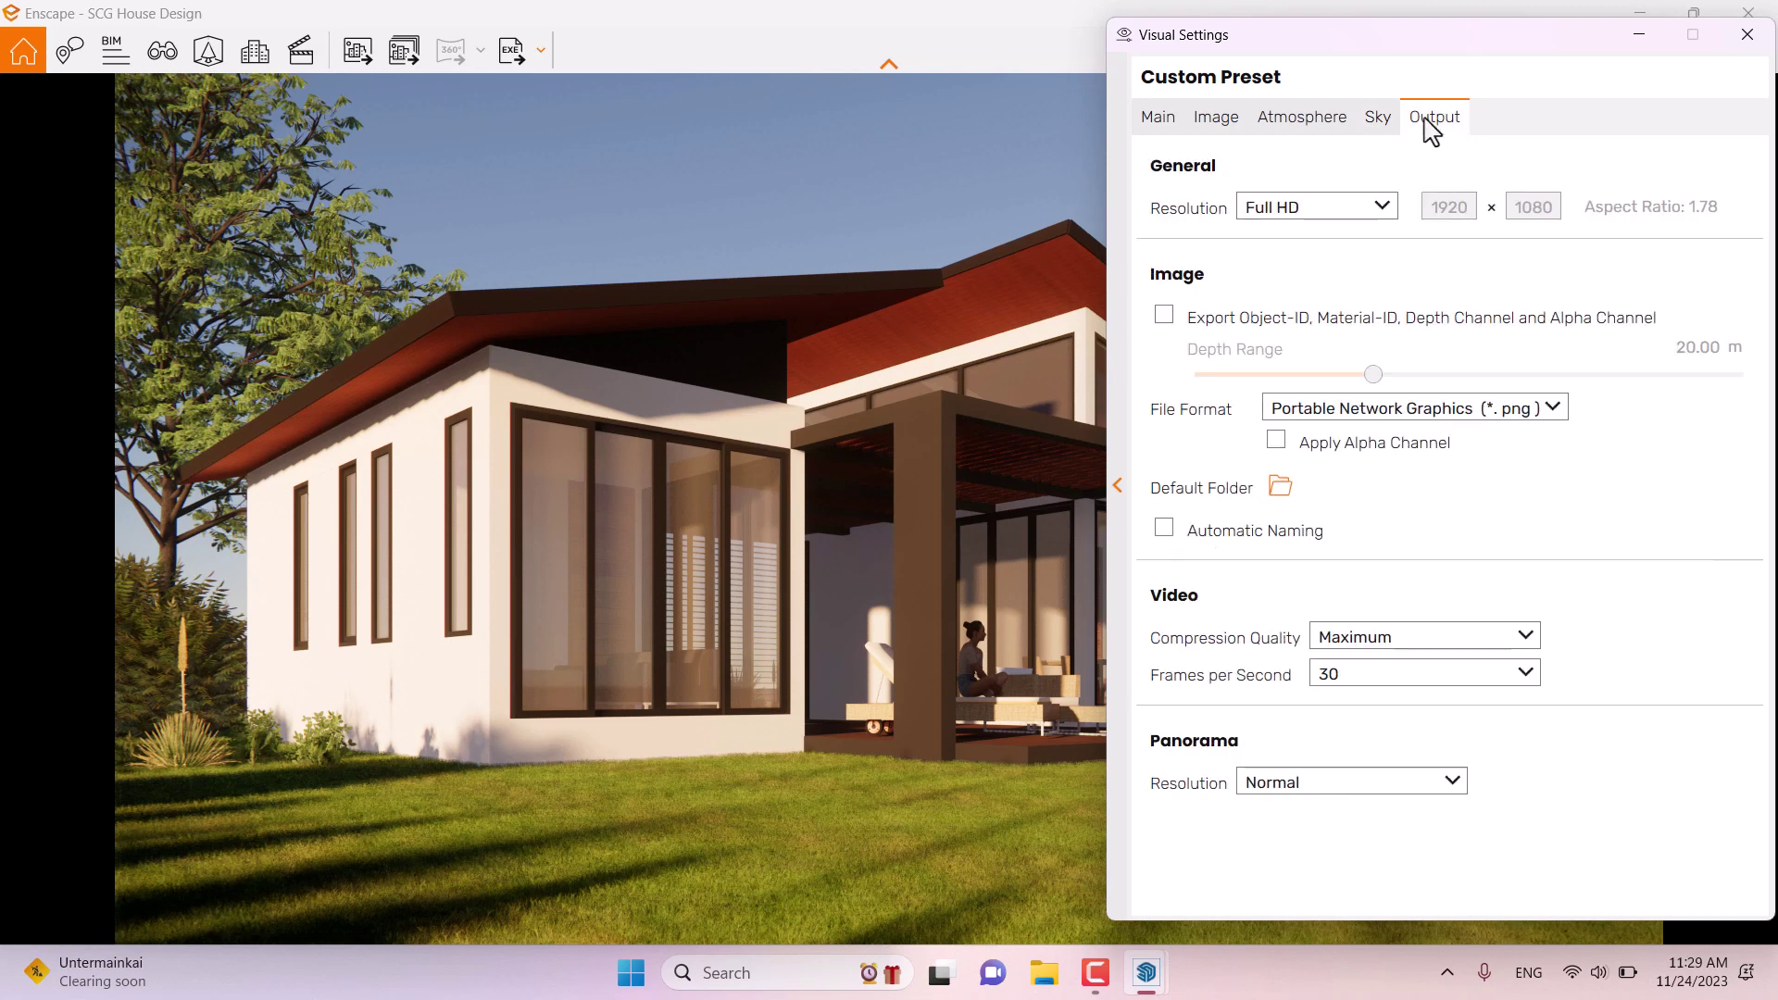
{"action": "left_click", "coordinate": [1348, 219]}
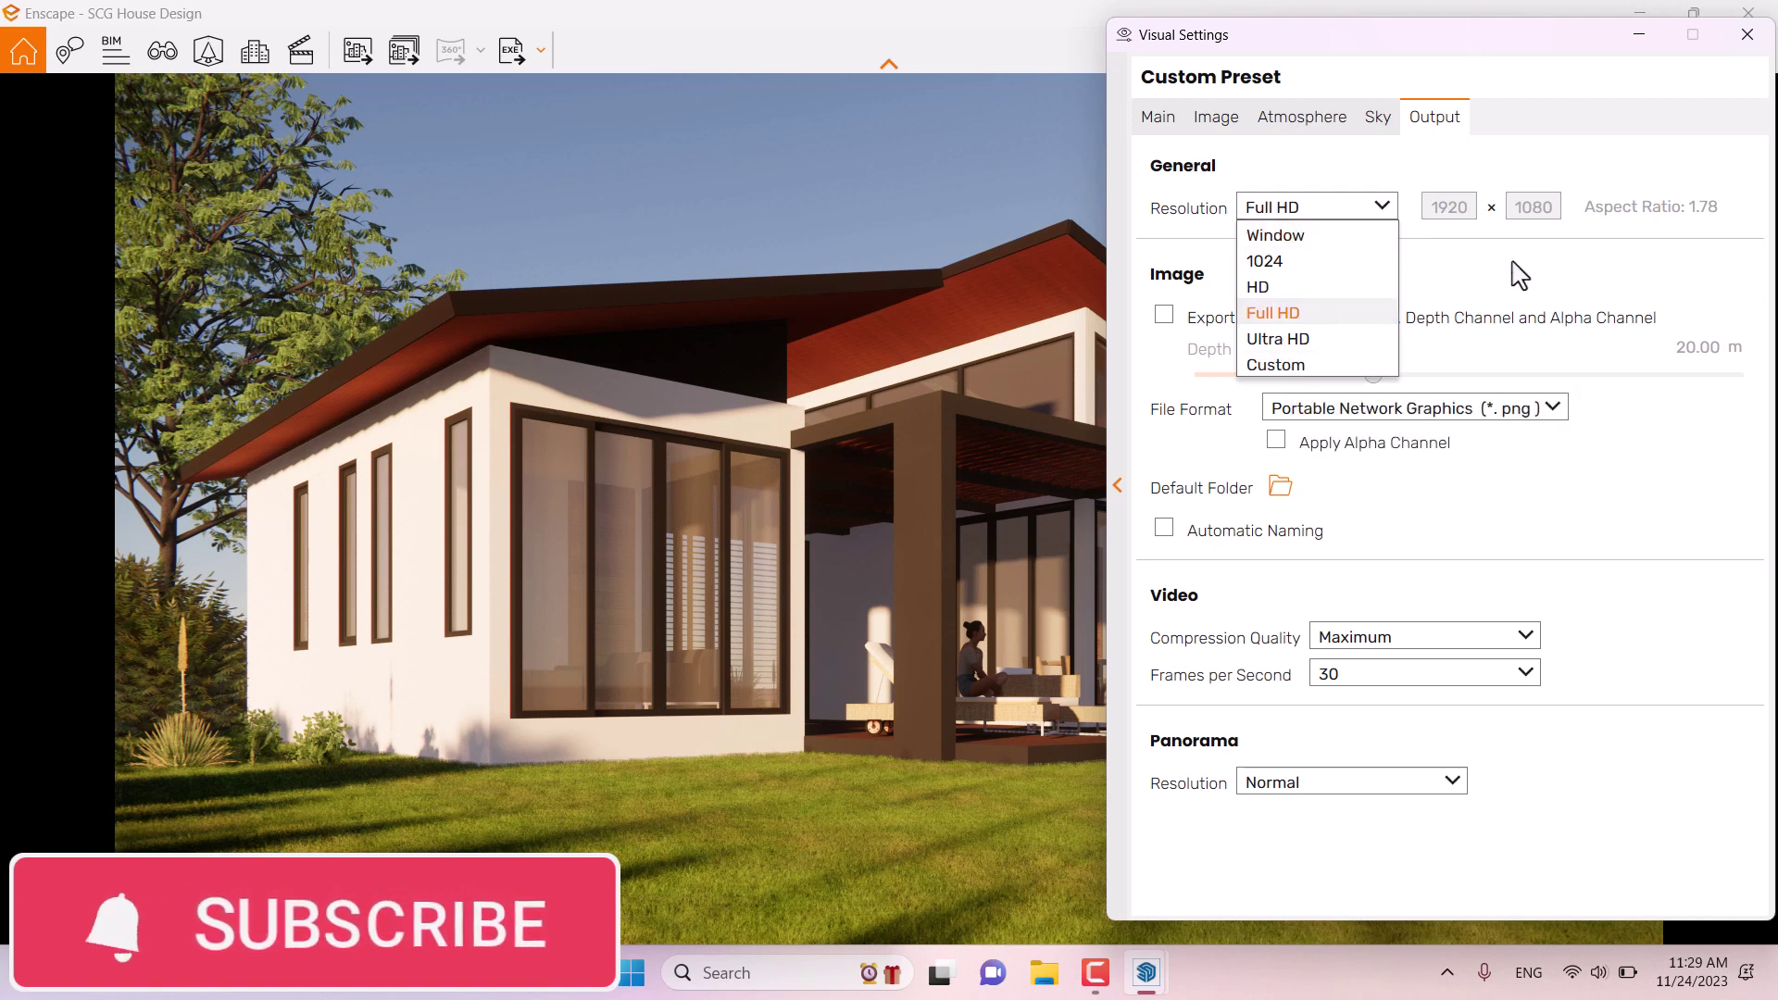
{"action": "left_click", "coordinate": [1357, 153]}
Step: Set the fog intensity to 0% and the sun brightness to 94% in the atmosphere settings
{"action": "left_click", "coordinate": [1334, 125]}
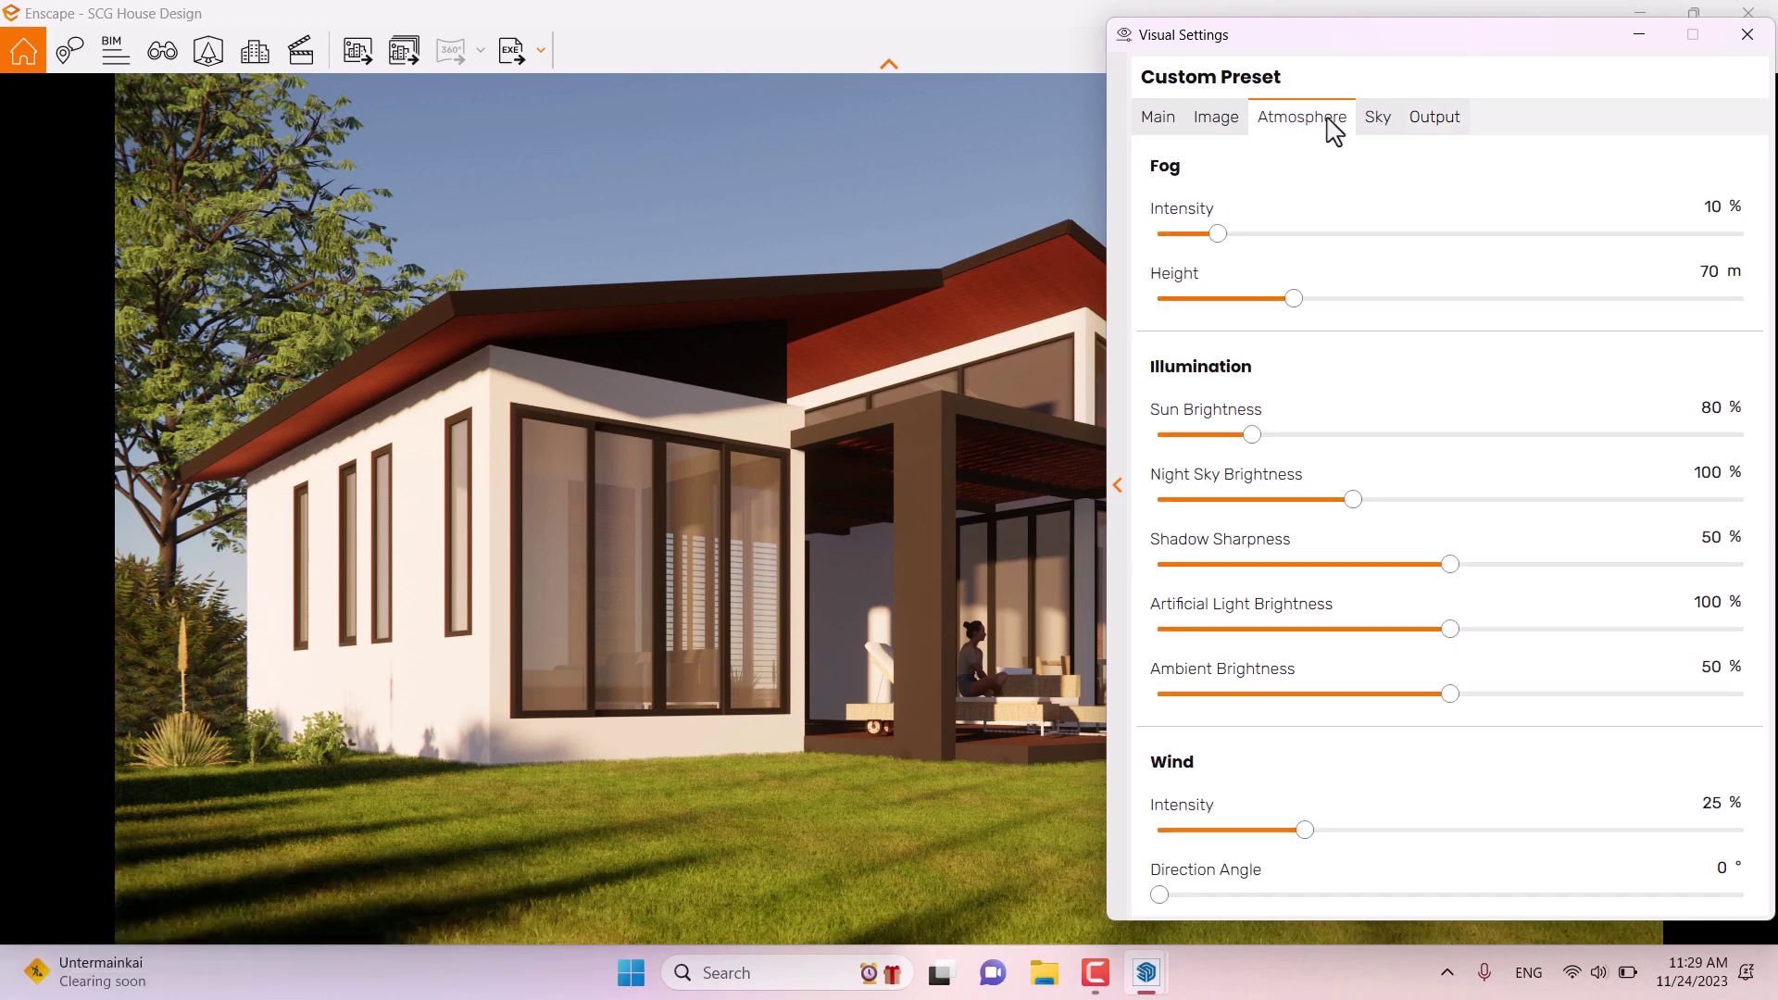
{"action": "left_click_drag", "start_coordinate": [1212, 237], "coordinate": [1049, 230]}
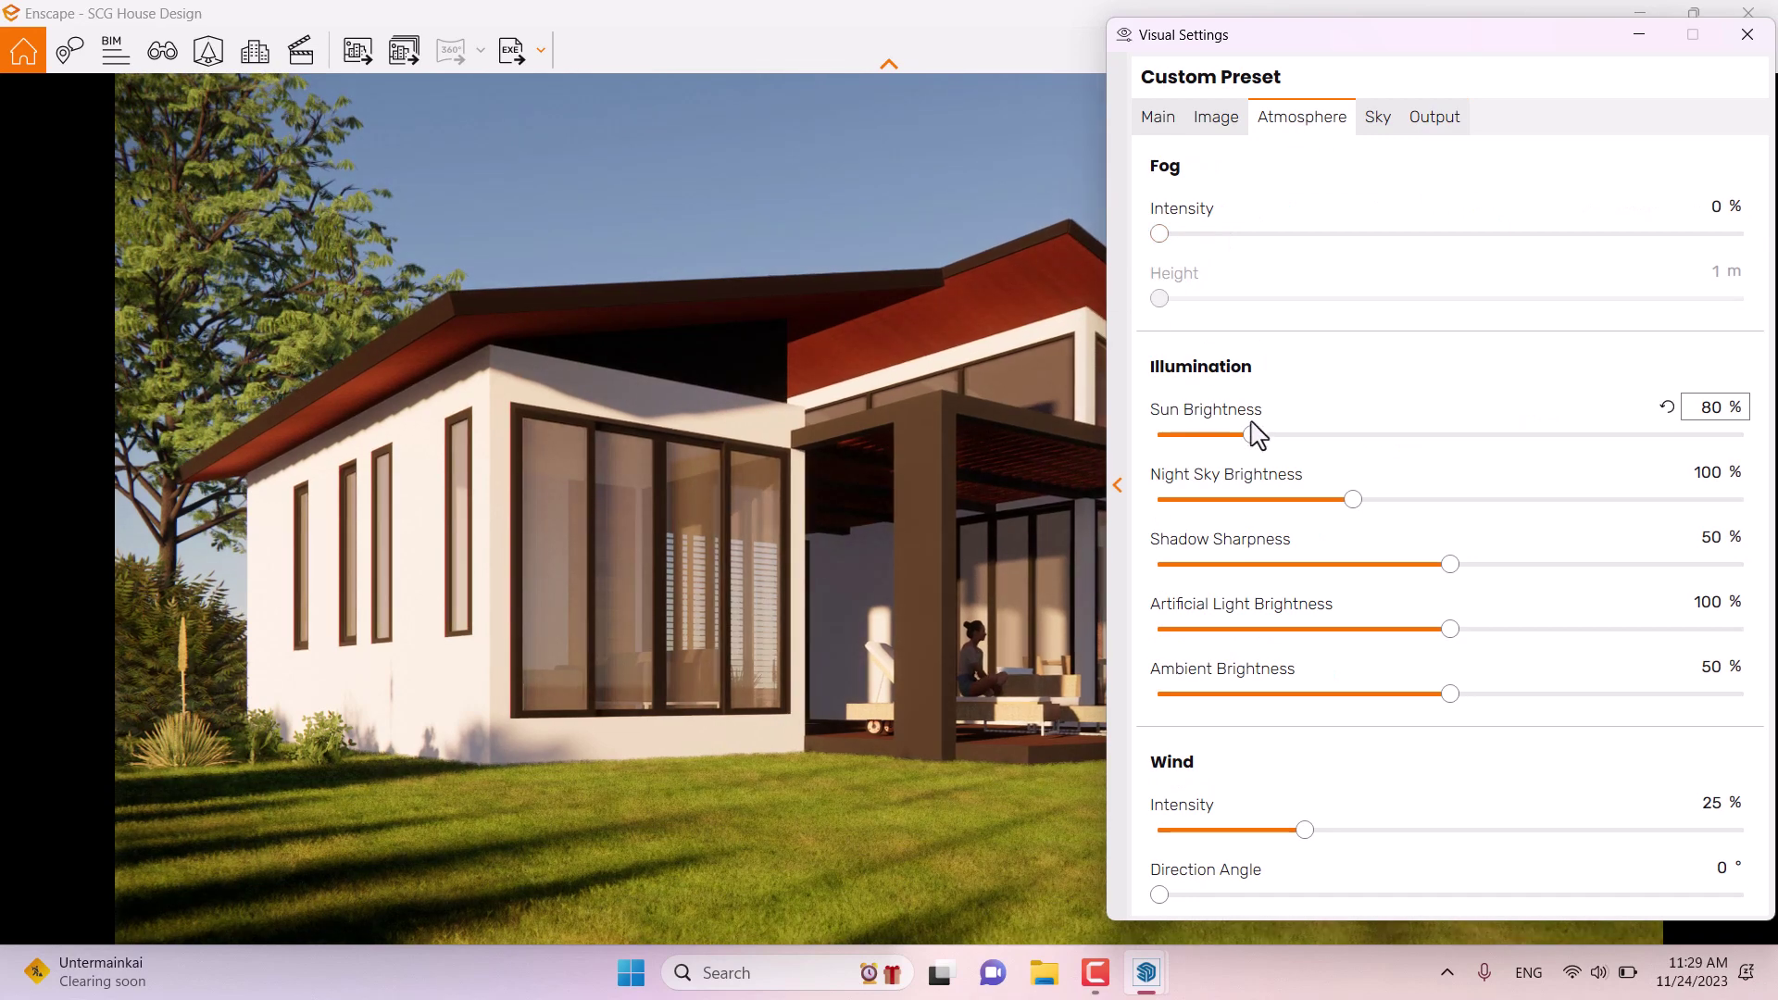
{"action": "mouse_move", "coordinate": [1253, 435]}
{"action": "left_mouse_down"}
{"action": "mouse_move", "coordinate": [1184, 434]}
{"action": "mouse_move", "coordinate": [1314, 433]}
{"action": "mouse_move", "coordinate": [1270, 436]}
{"action": "left_mouse_up"}
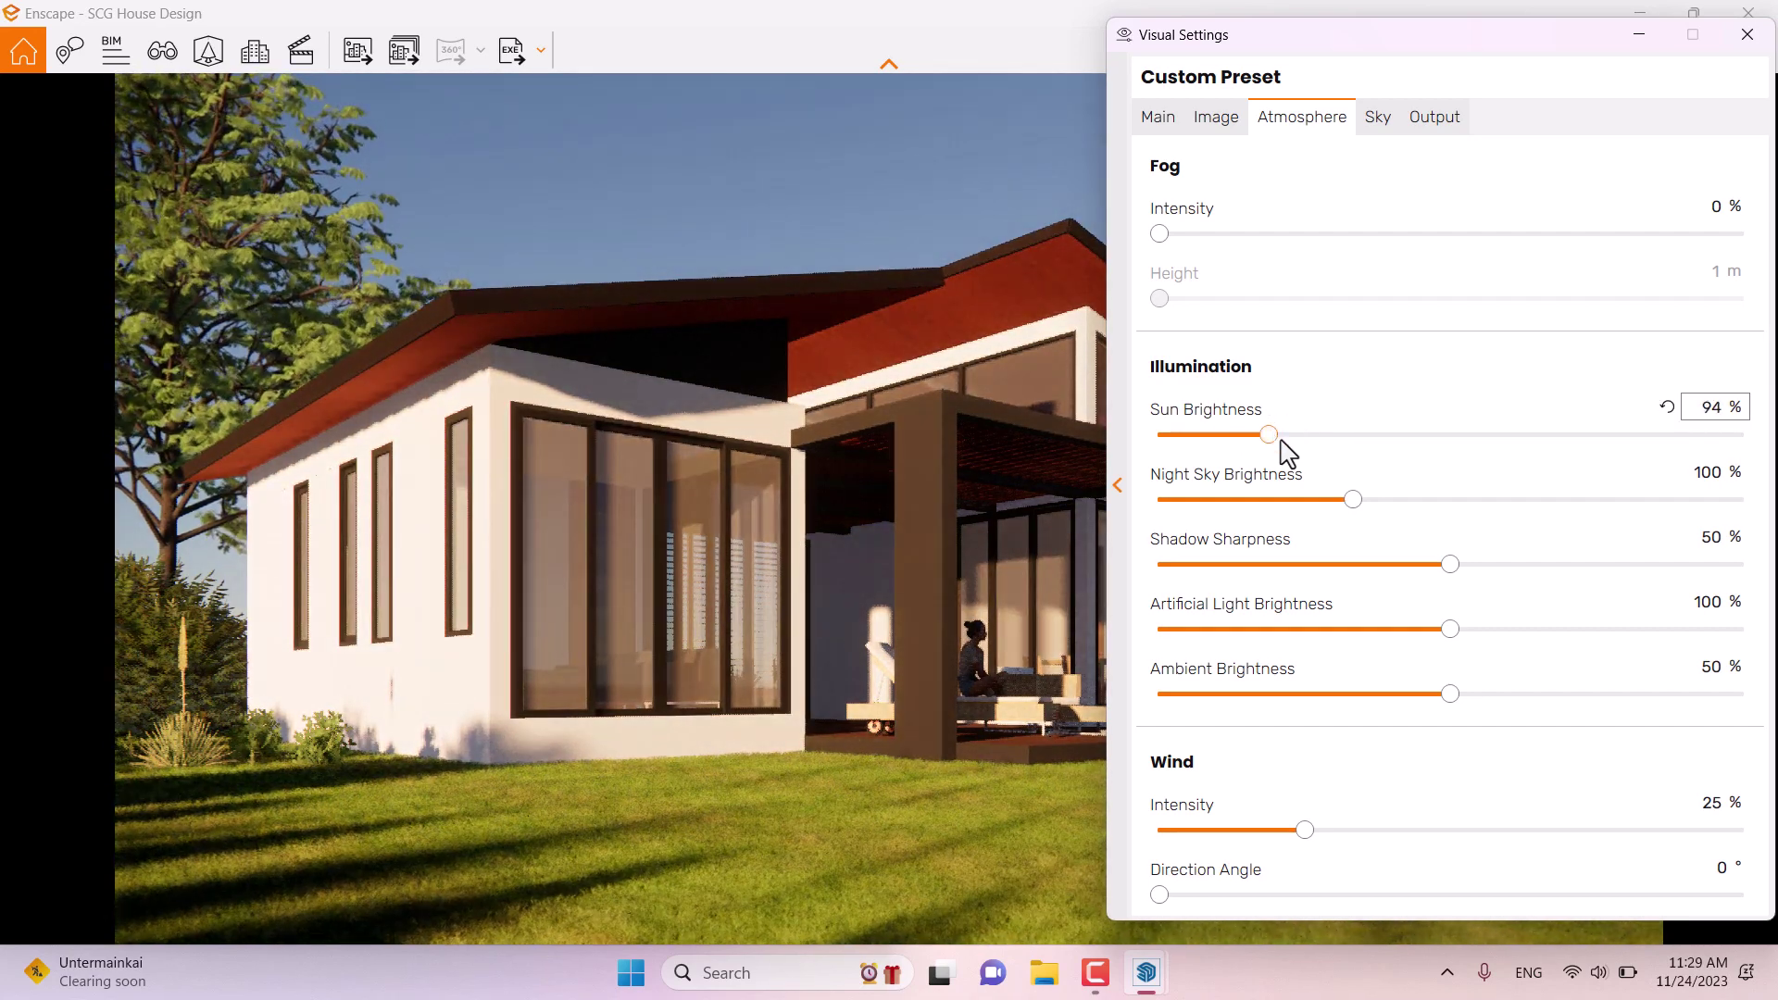
{"action": "double_click", "coordinate": [1708, 408]}
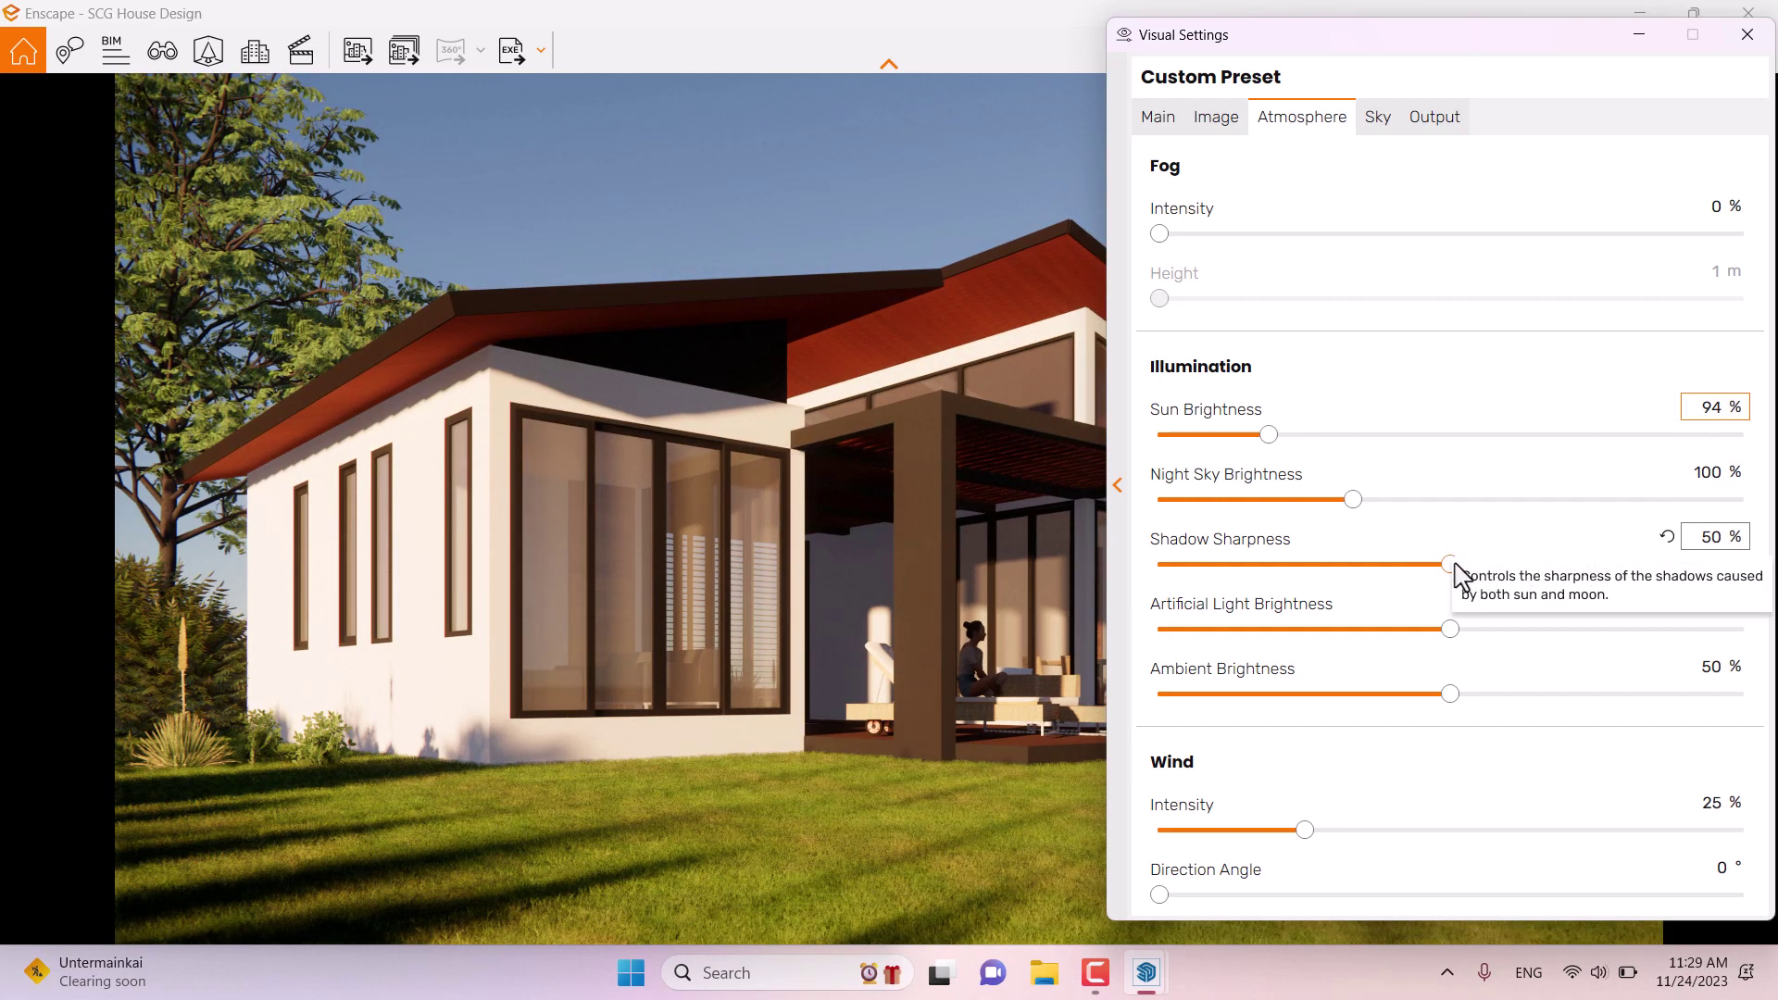
Step: Set the shadow sharpness to 34% and the wind intensity to 0%
{"action": "left_click_drag", "start_coordinate": [1455, 564], "coordinate": [1742, 564]}
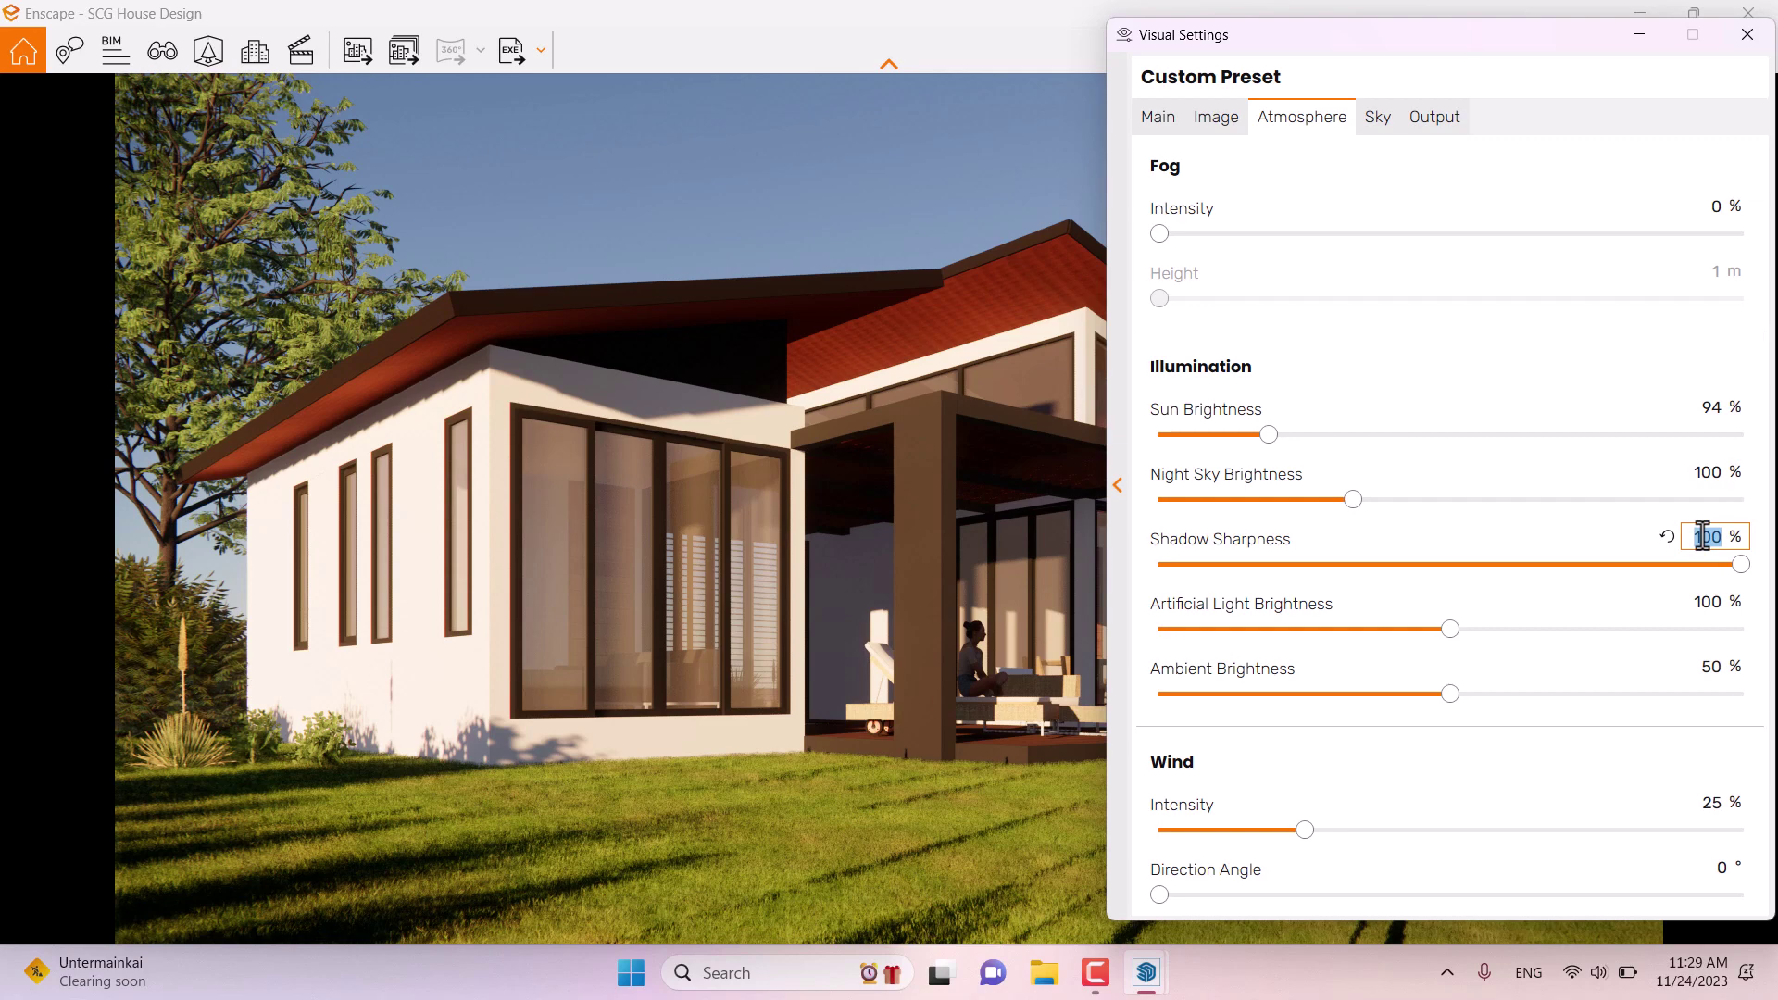
{"action": "key", "text": "Return"}
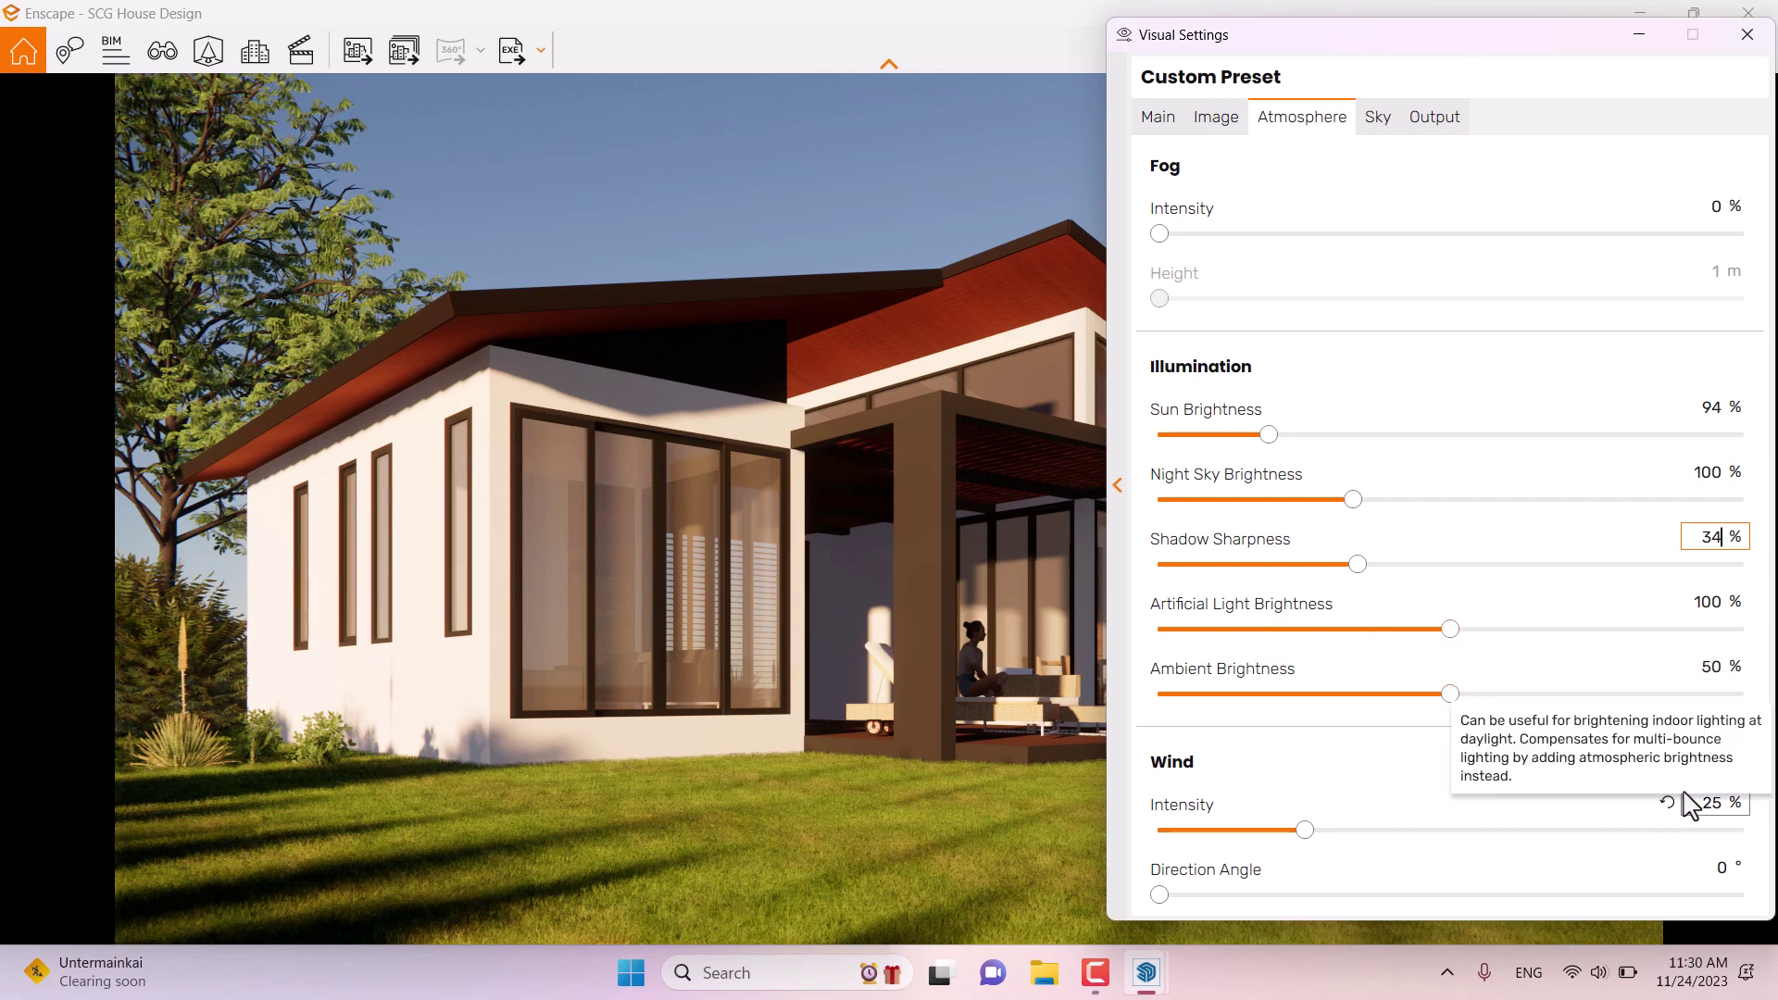
{"action": "double_click", "coordinate": [1711, 803]}
{"action": "type", "text": "0"}
Step: Enable Auto Contrast and set the image saturation to 101%
{"action": "left_click", "coordinate": [1216, 118]}
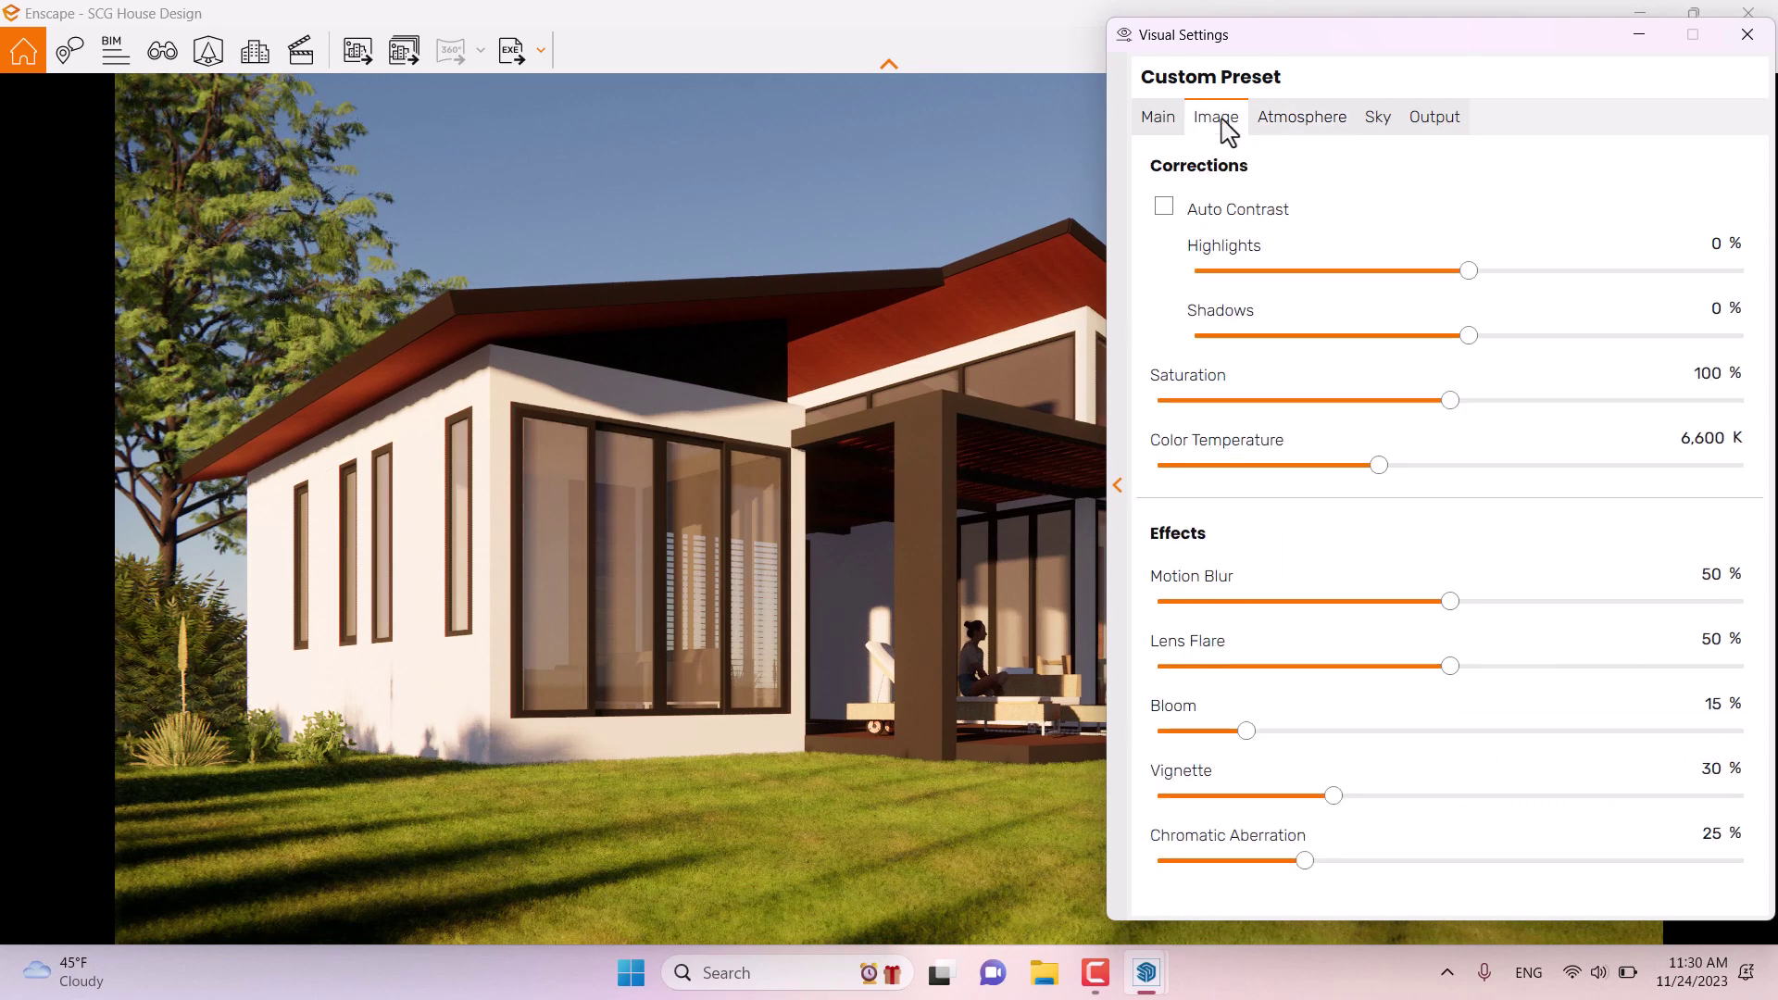
{"action": "left_click", "coordinate": [1206, 219]}
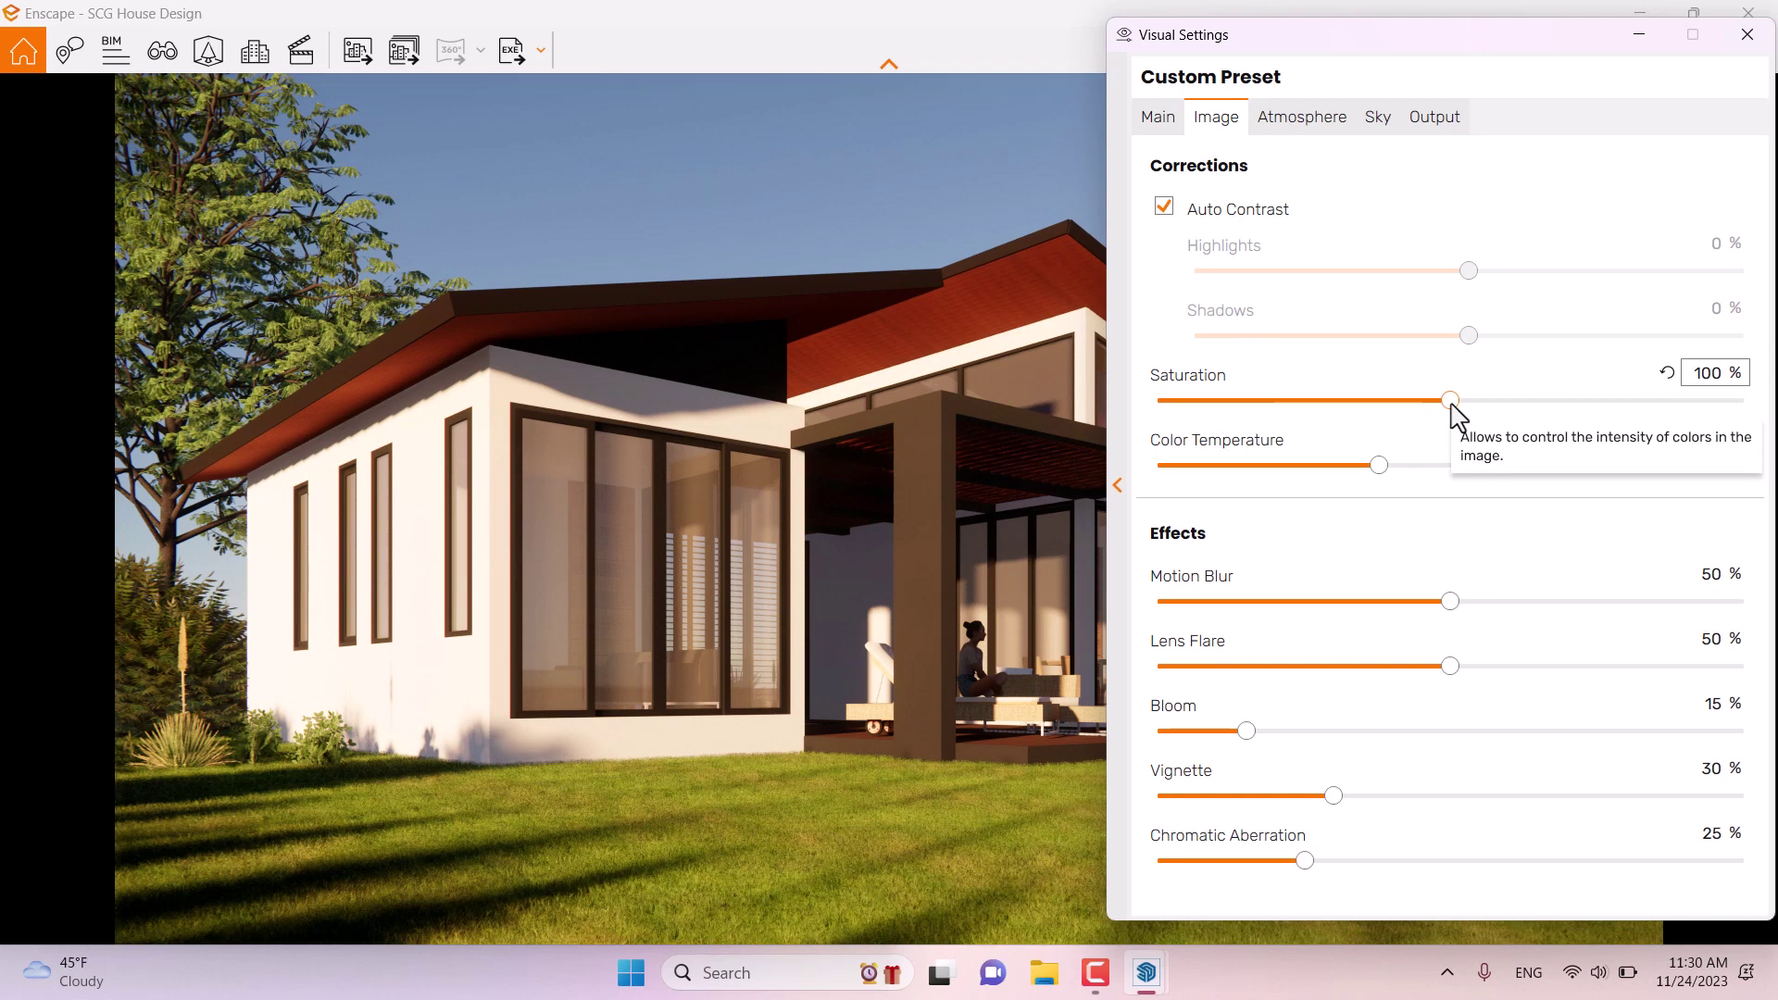
{"action": "double_click", "coordinate": [1708, 380]}
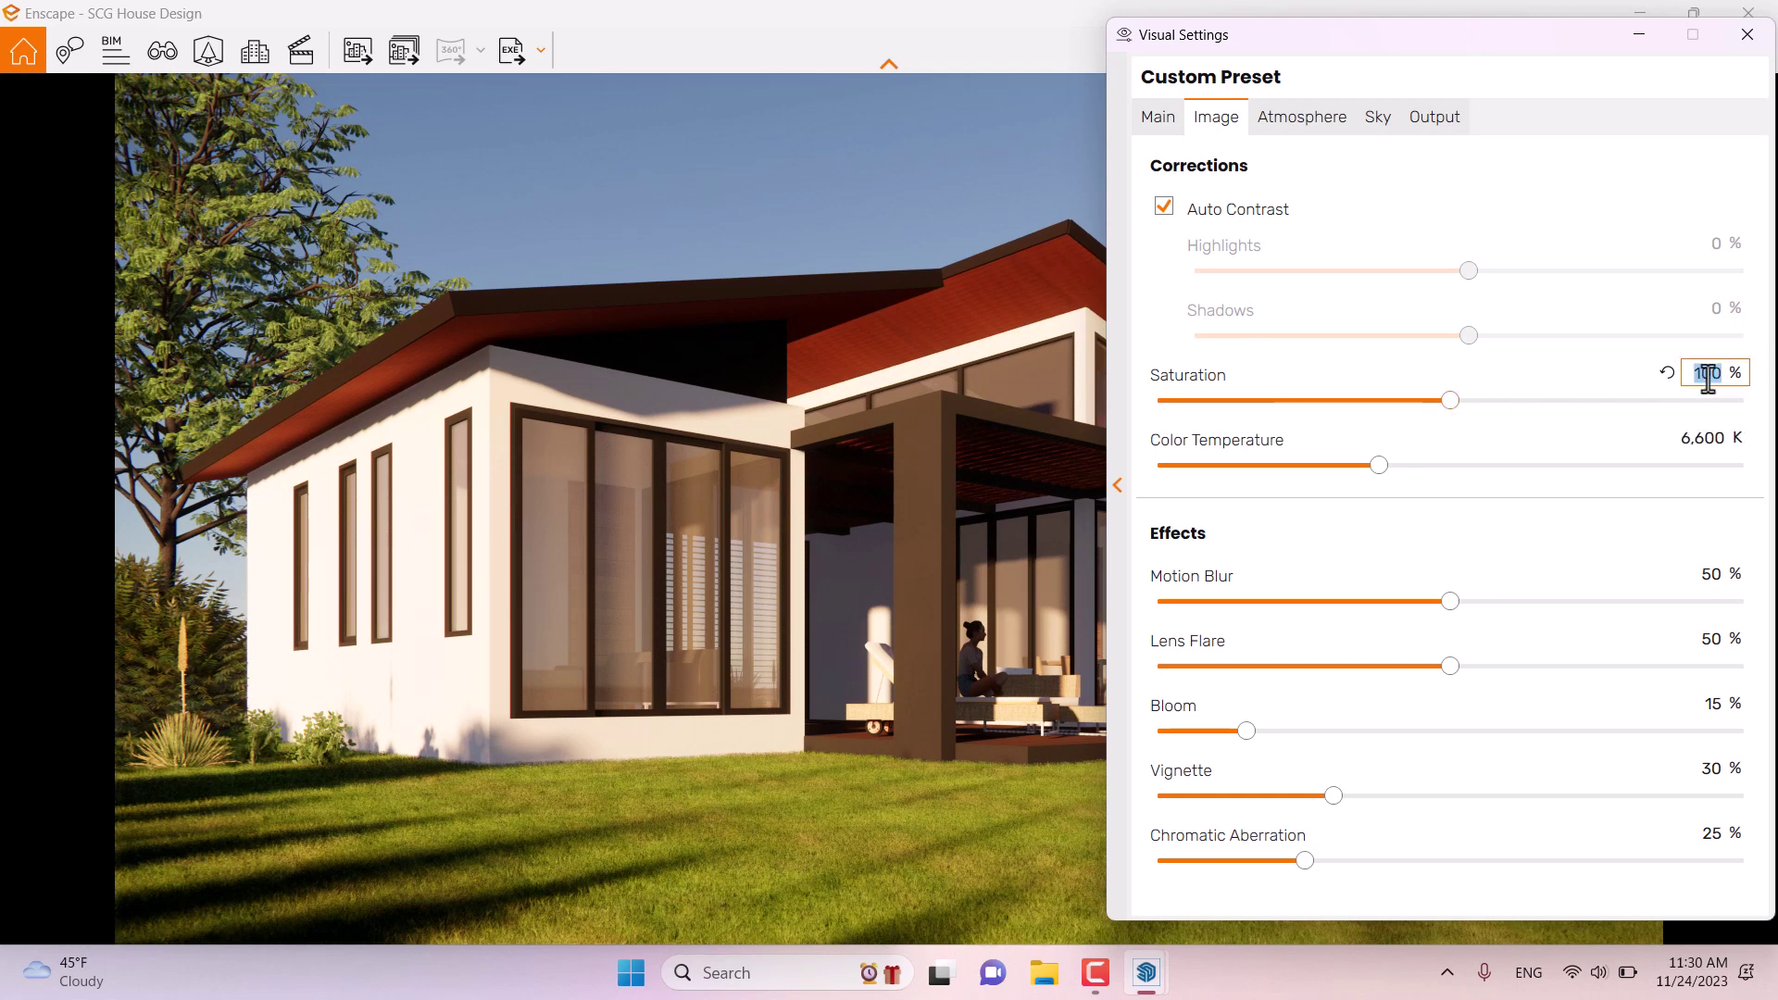
{"action": "type", "text": "101"}
Step: Move the settings window to uncover the terrace and car, and set the color temperature to 10,000 K
{"action": "left_click_drag", "start_coordinate": [1288, 37], "coordinate": [277, 72]}
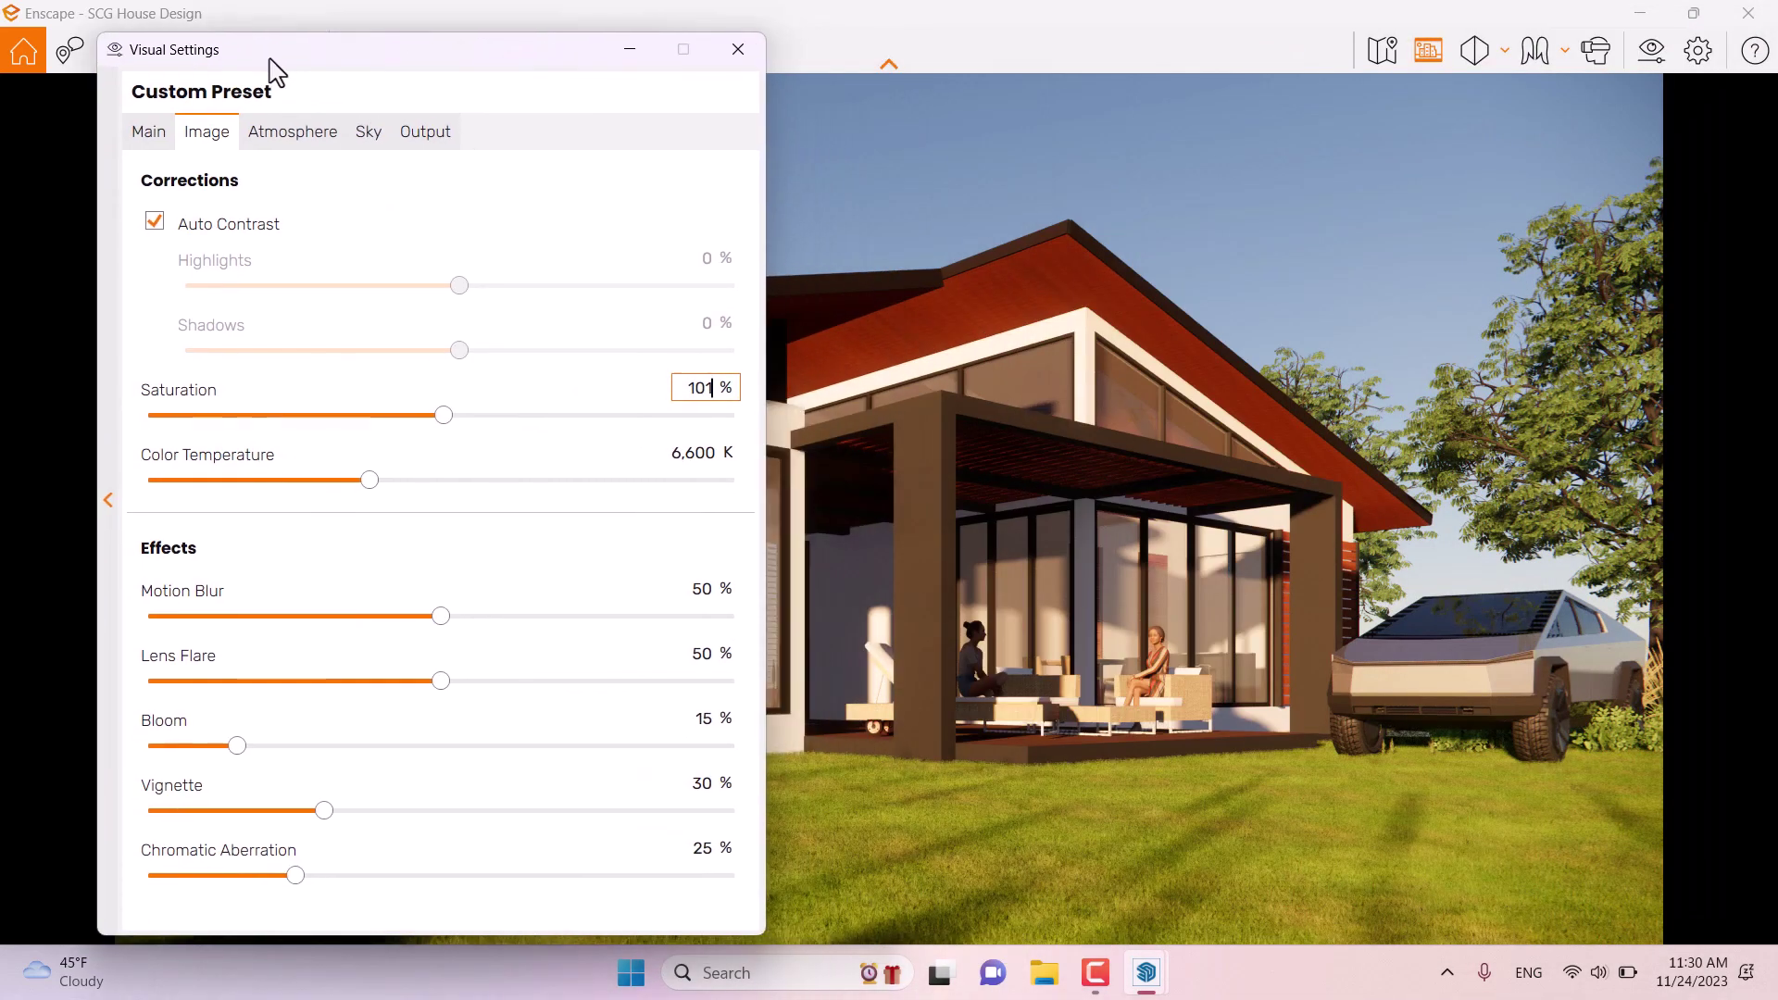
{"action": "left_click_drag", "start_coordinate": [368, 485], "coordinate": [548, 487]}
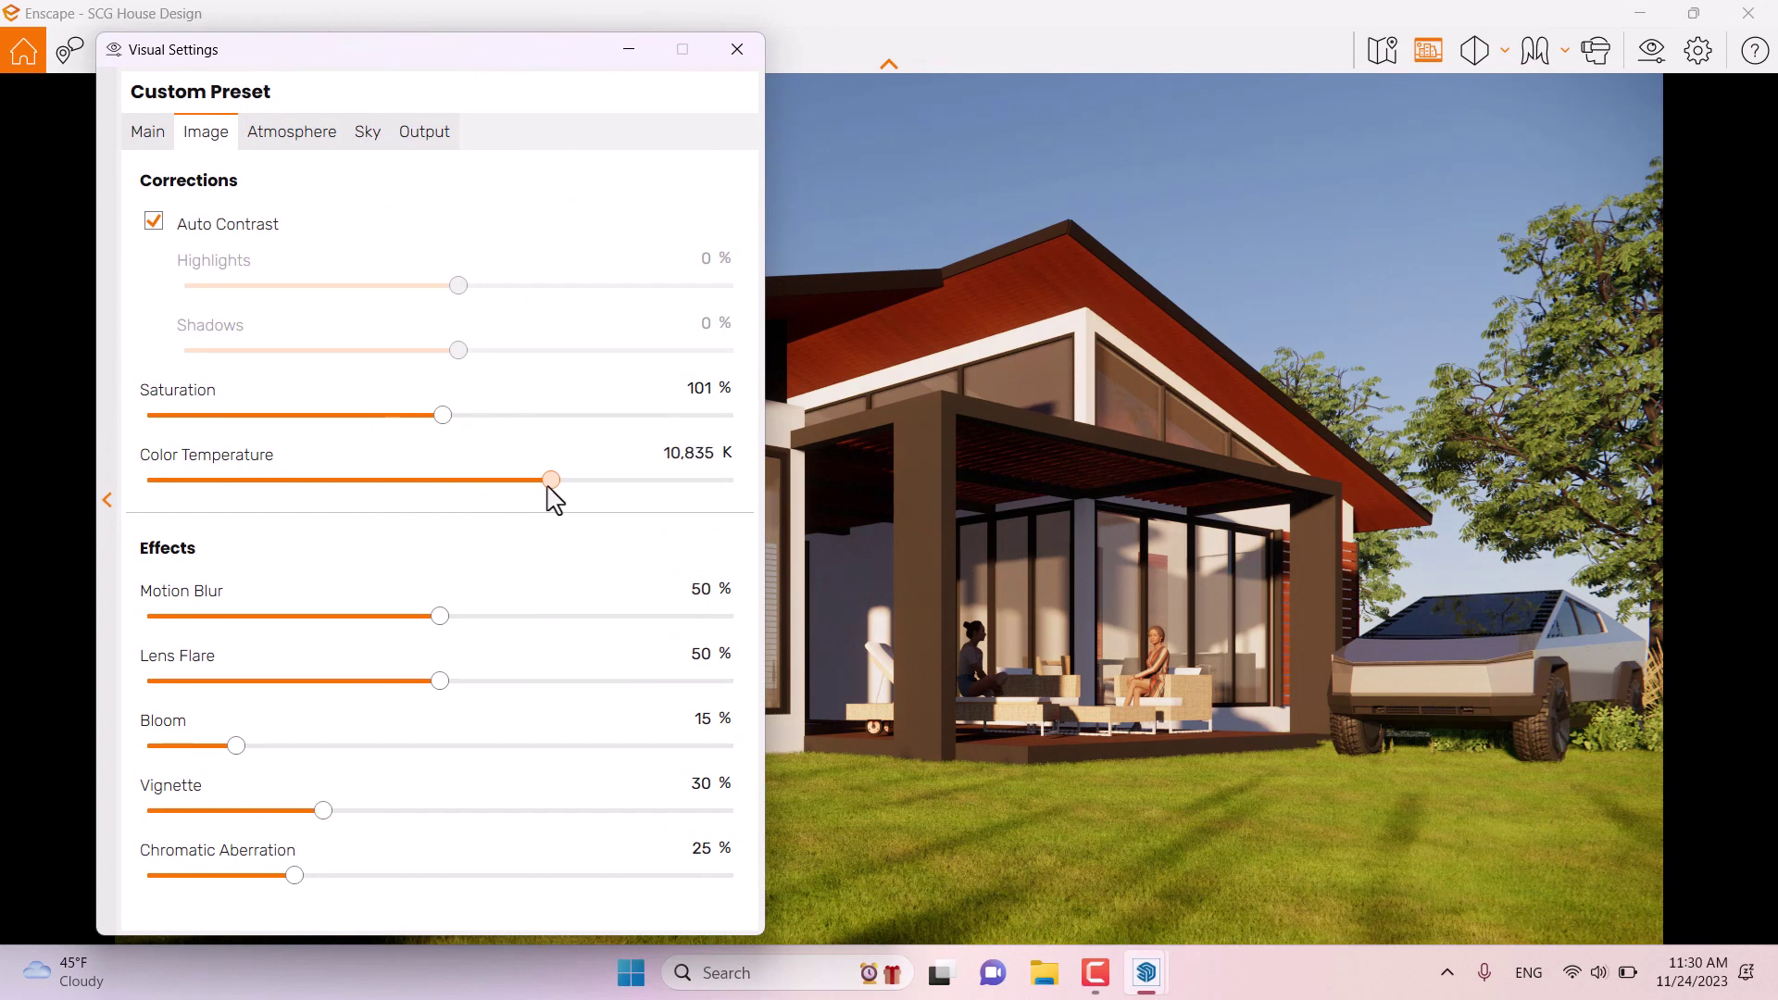
{"action": "left_click", "coordinate": [676, 453]}
{"action": "type", "text": "10,000"}
{"action": "key", "text": "Return"}
Step: Set the image effects to 0% motion blur, 0% bloom and 34% lens flare
{"action": "left_click", "coordinate": [697, 589]}
{"action": "type", "text": "0"}
{"action": "left_click", "coordinate": [702, 721]}
{"action": "type", "text": "0"}
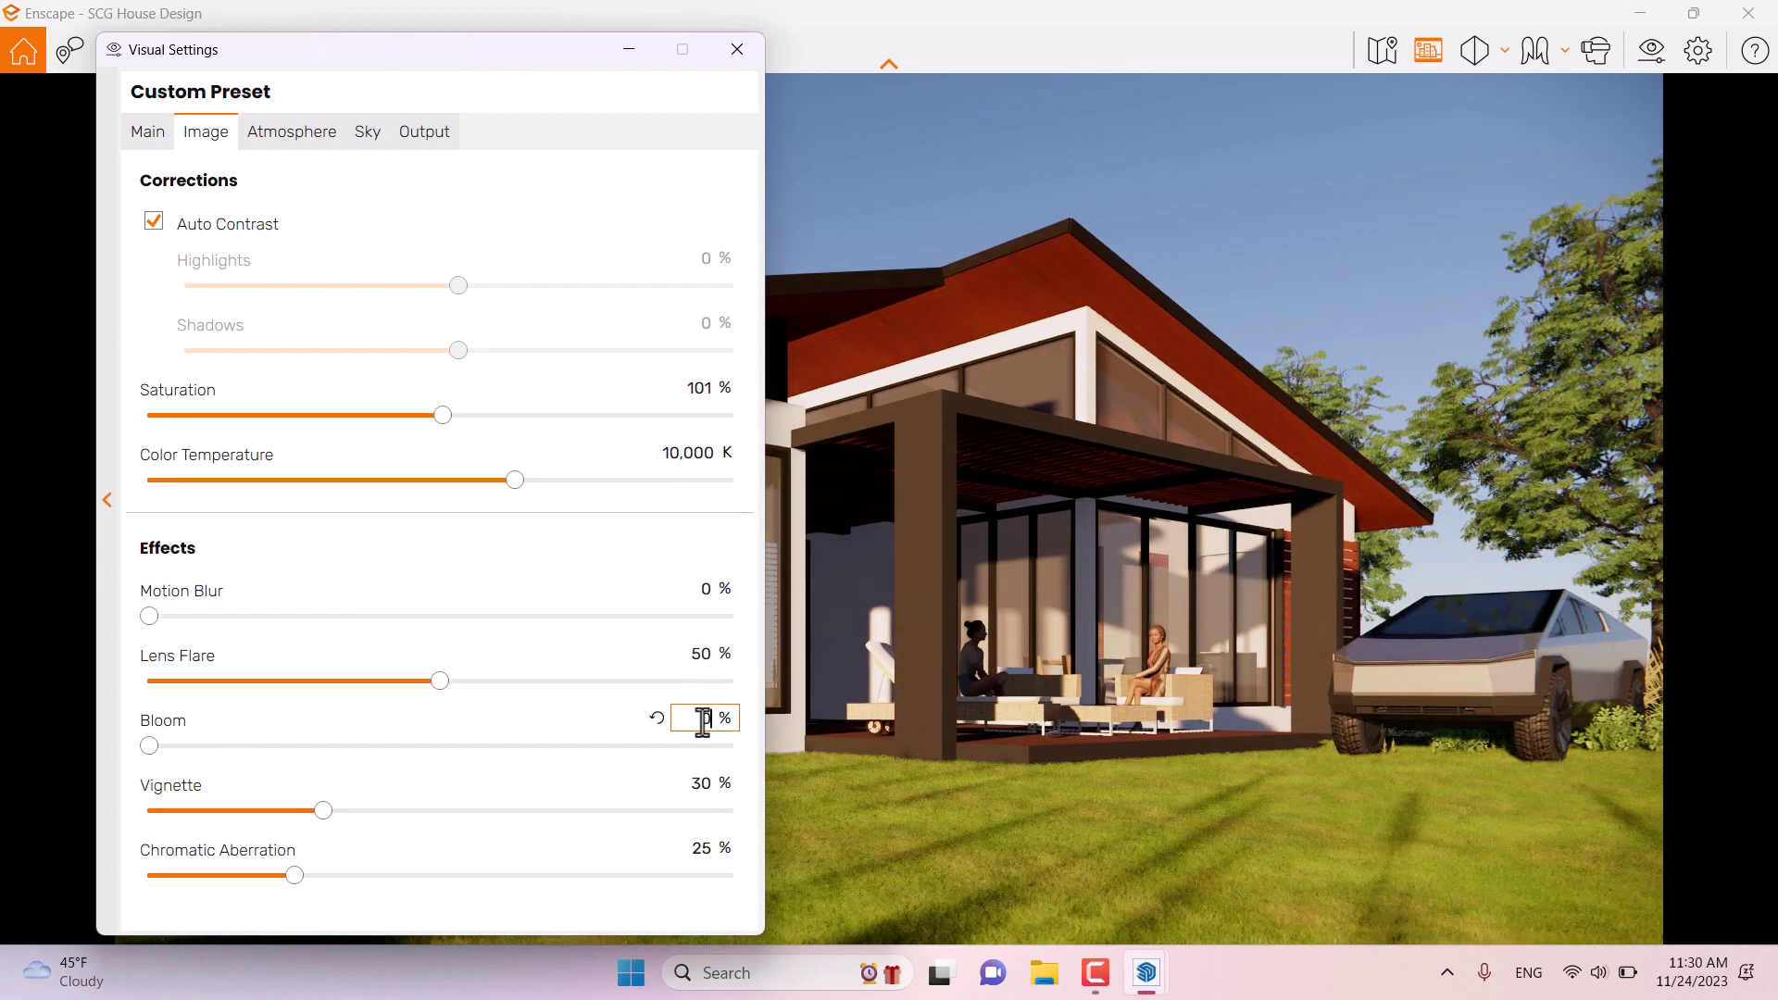
{"action": "left_click", "coordinate": [701, 654]}
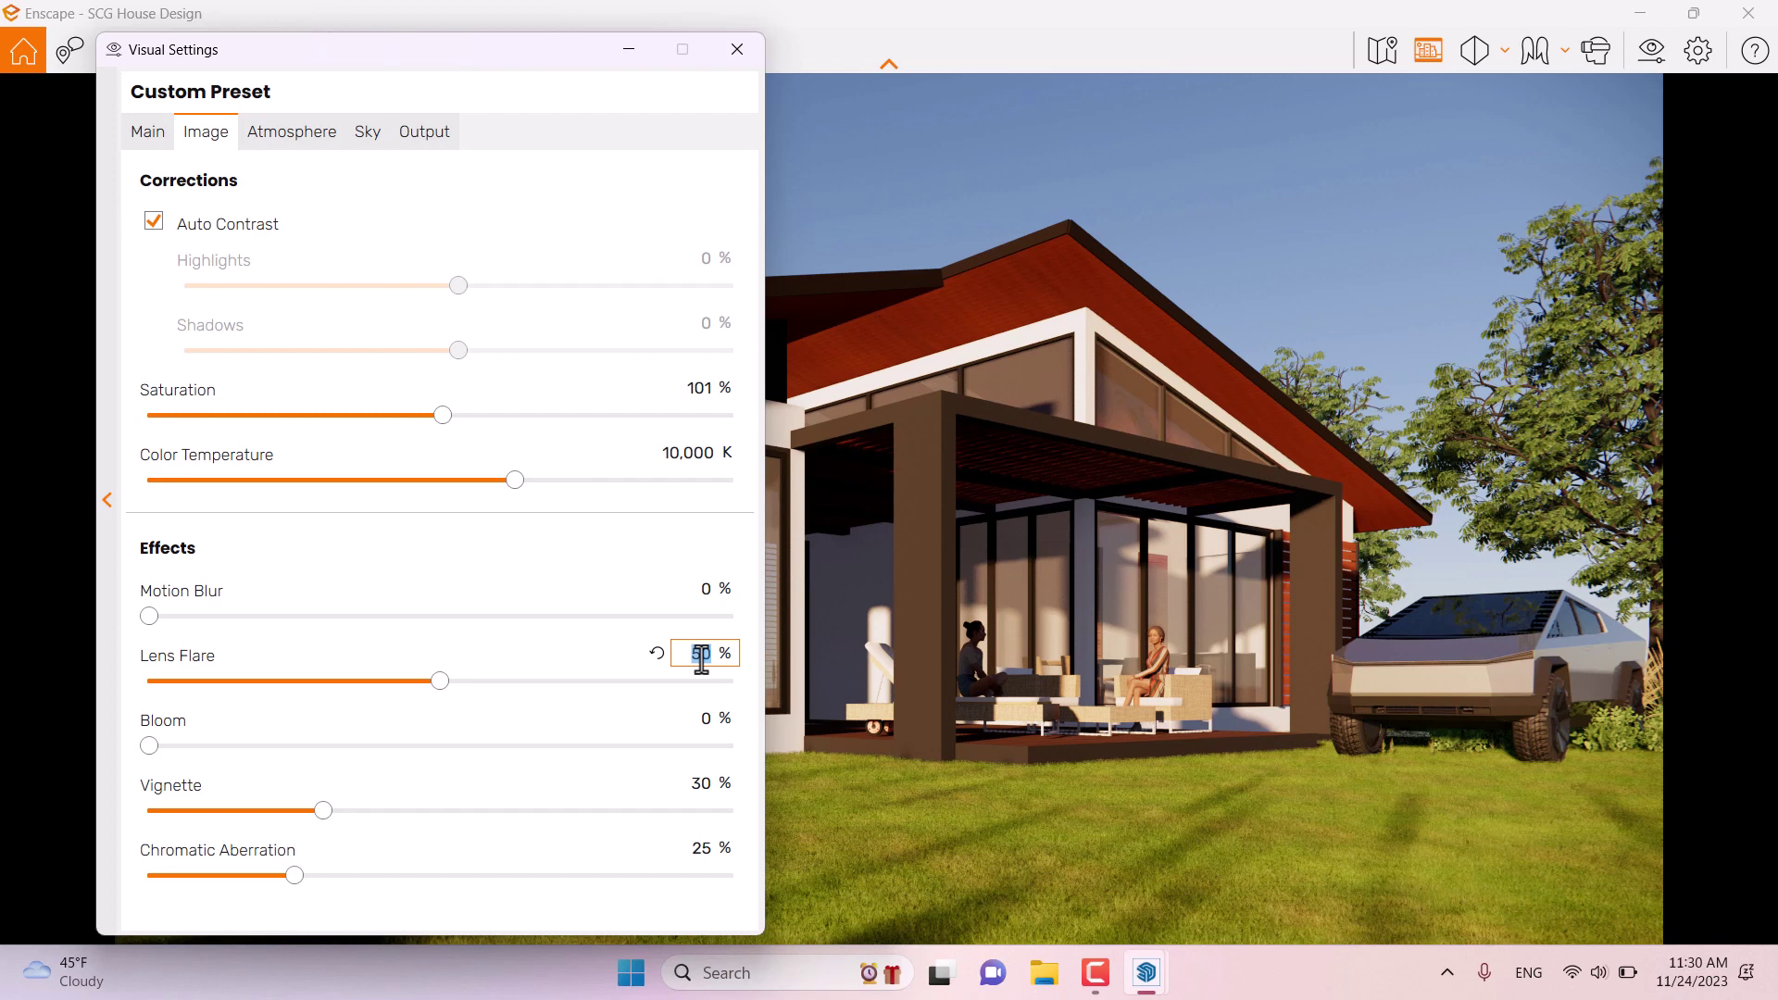
{"action": "type", "text": "34"}
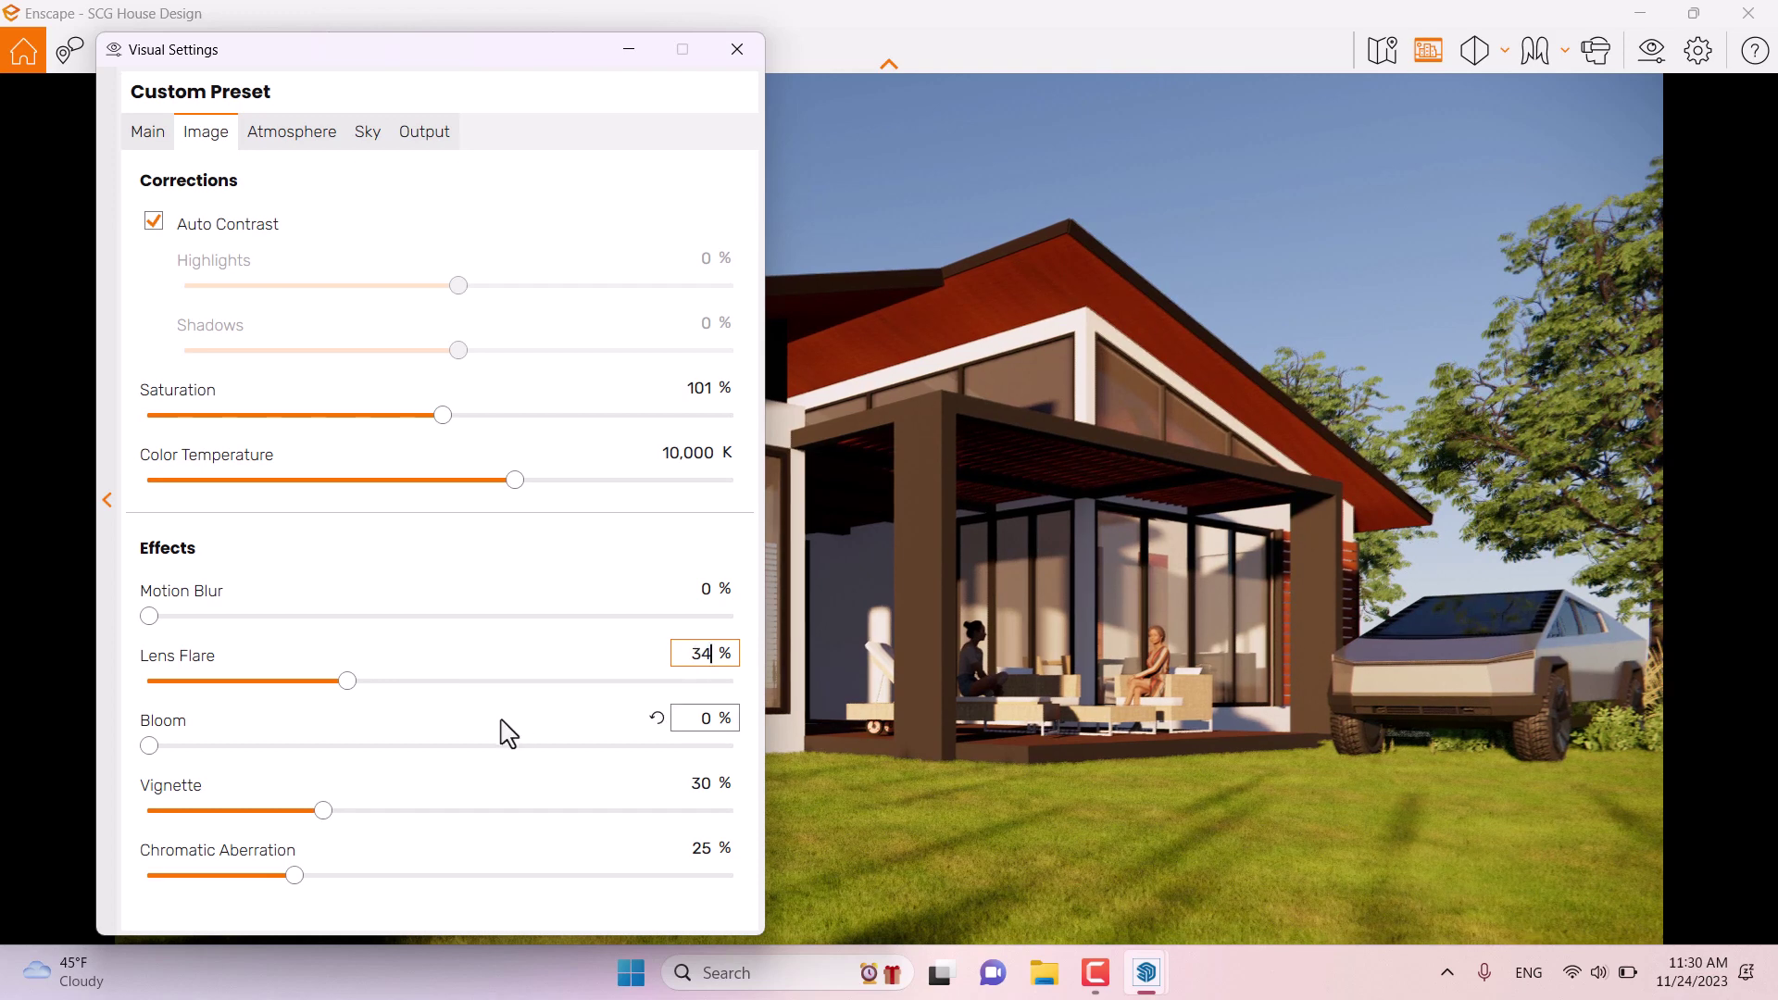
Step: Set the vignette to 22% and the chromatic aberration to 0%
{"action": "left_click", "coordinate": [696, 784]}
{"action": "type", "text": "22"}
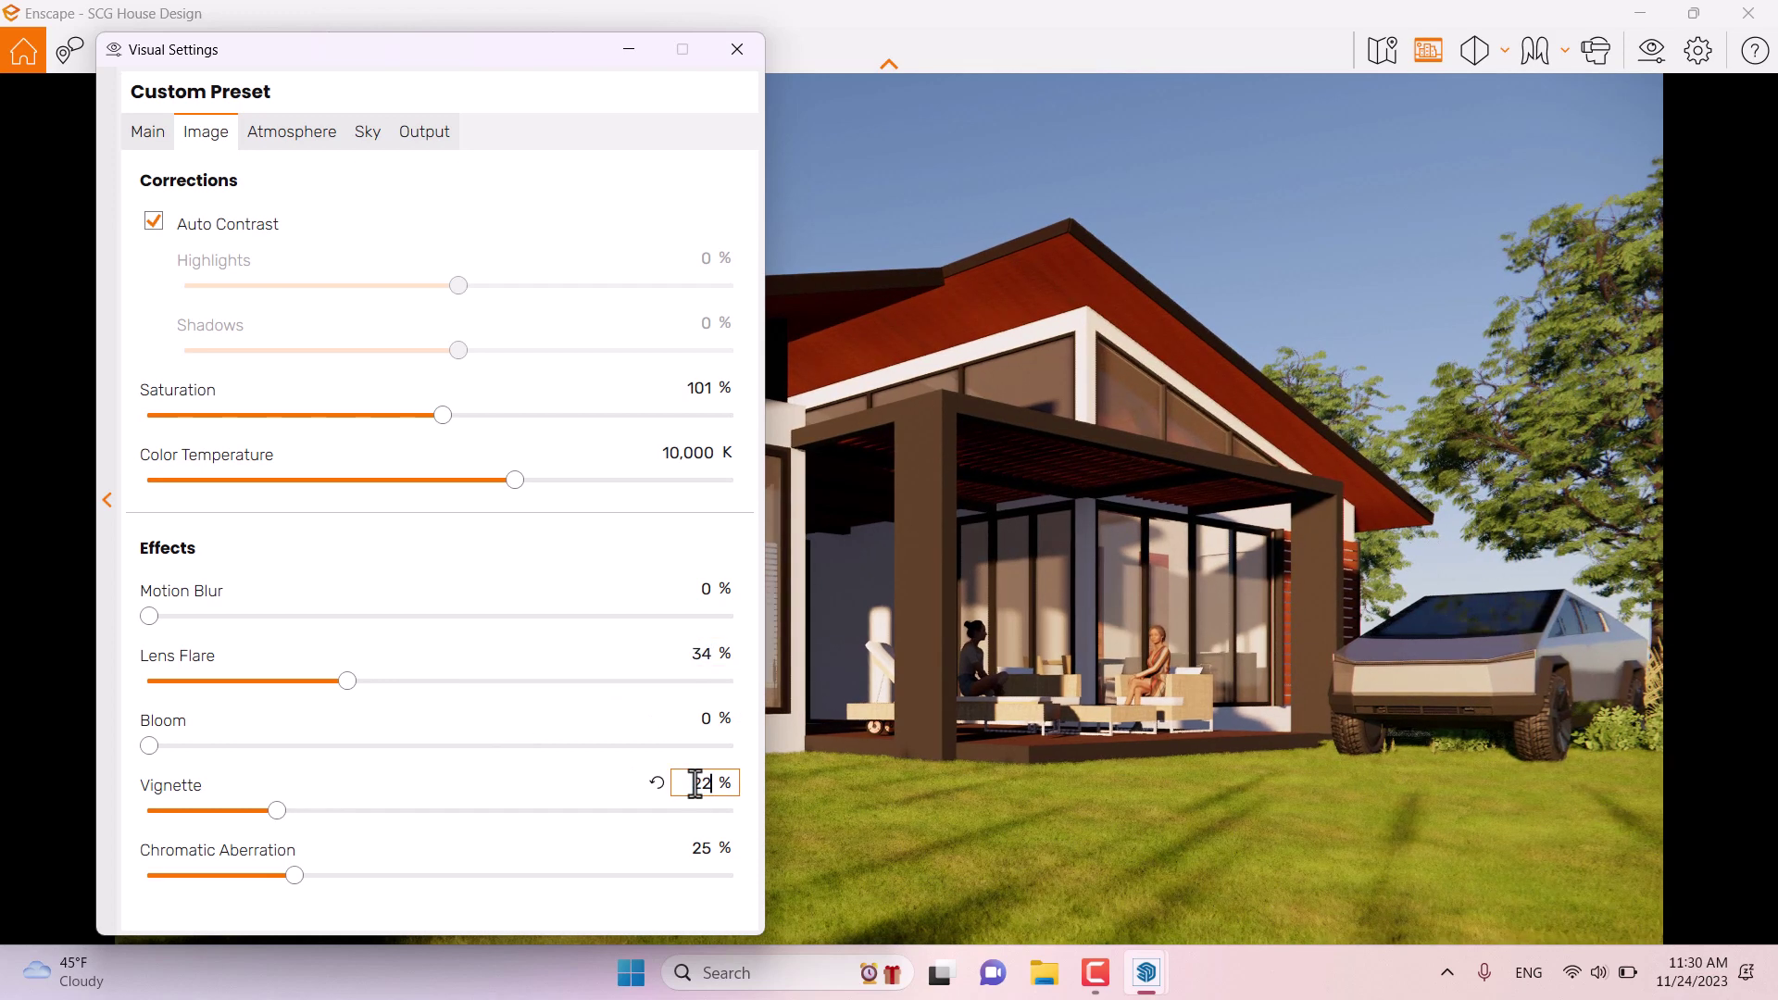
{"action": "left_click", "coordinate": [1102, 983]}
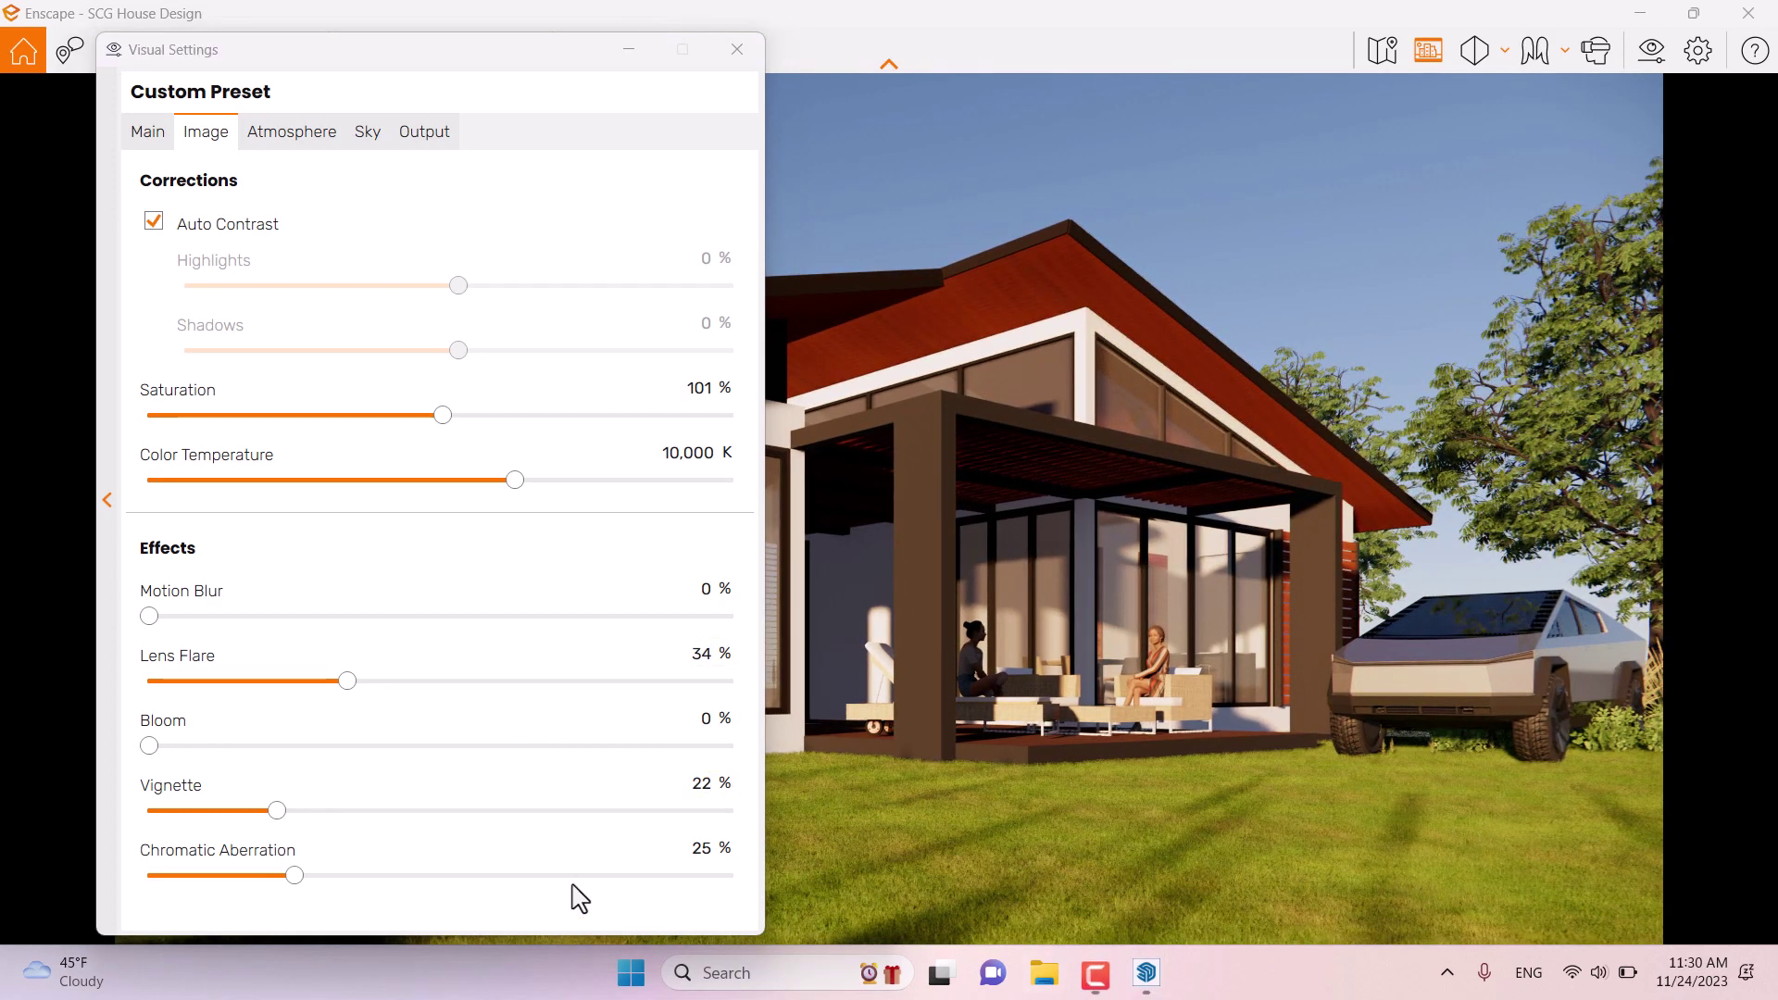
{"action": "left_click", "coordinate": [706, 848]}
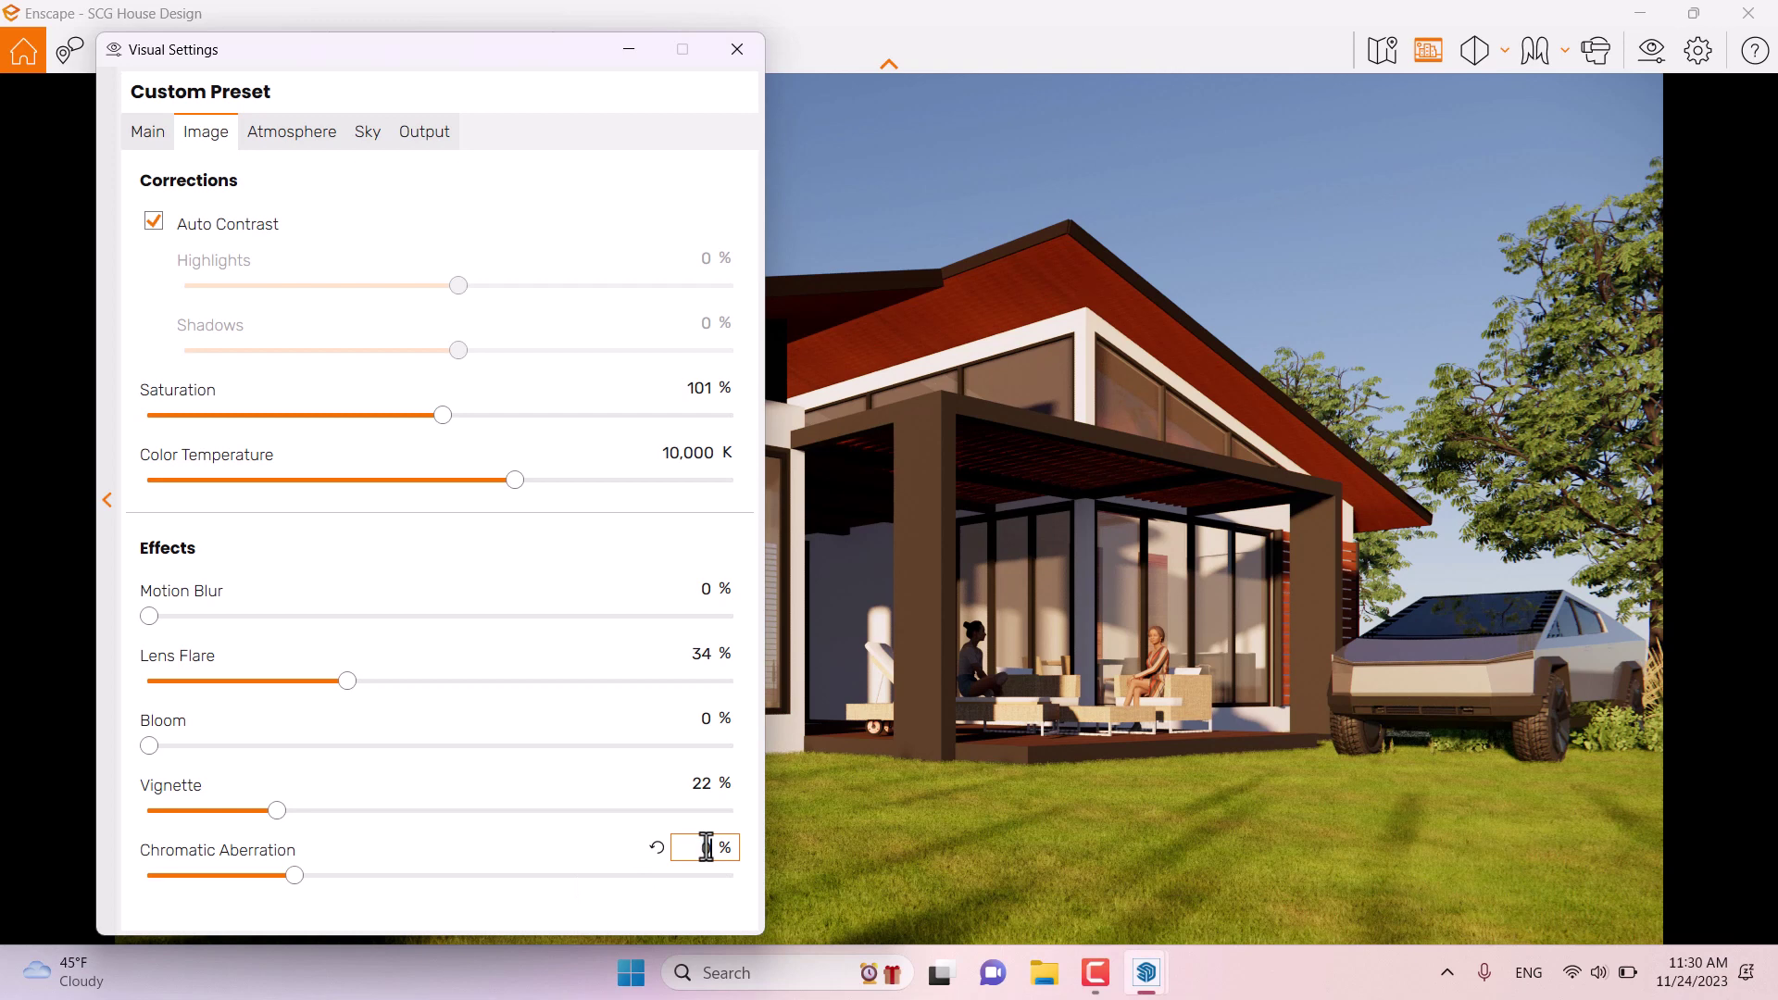
{"action": "type", "text": "0"}
Step: Raise the camera exposure to 56%
{"action": "left_click", "coordinate": [146, 131]}
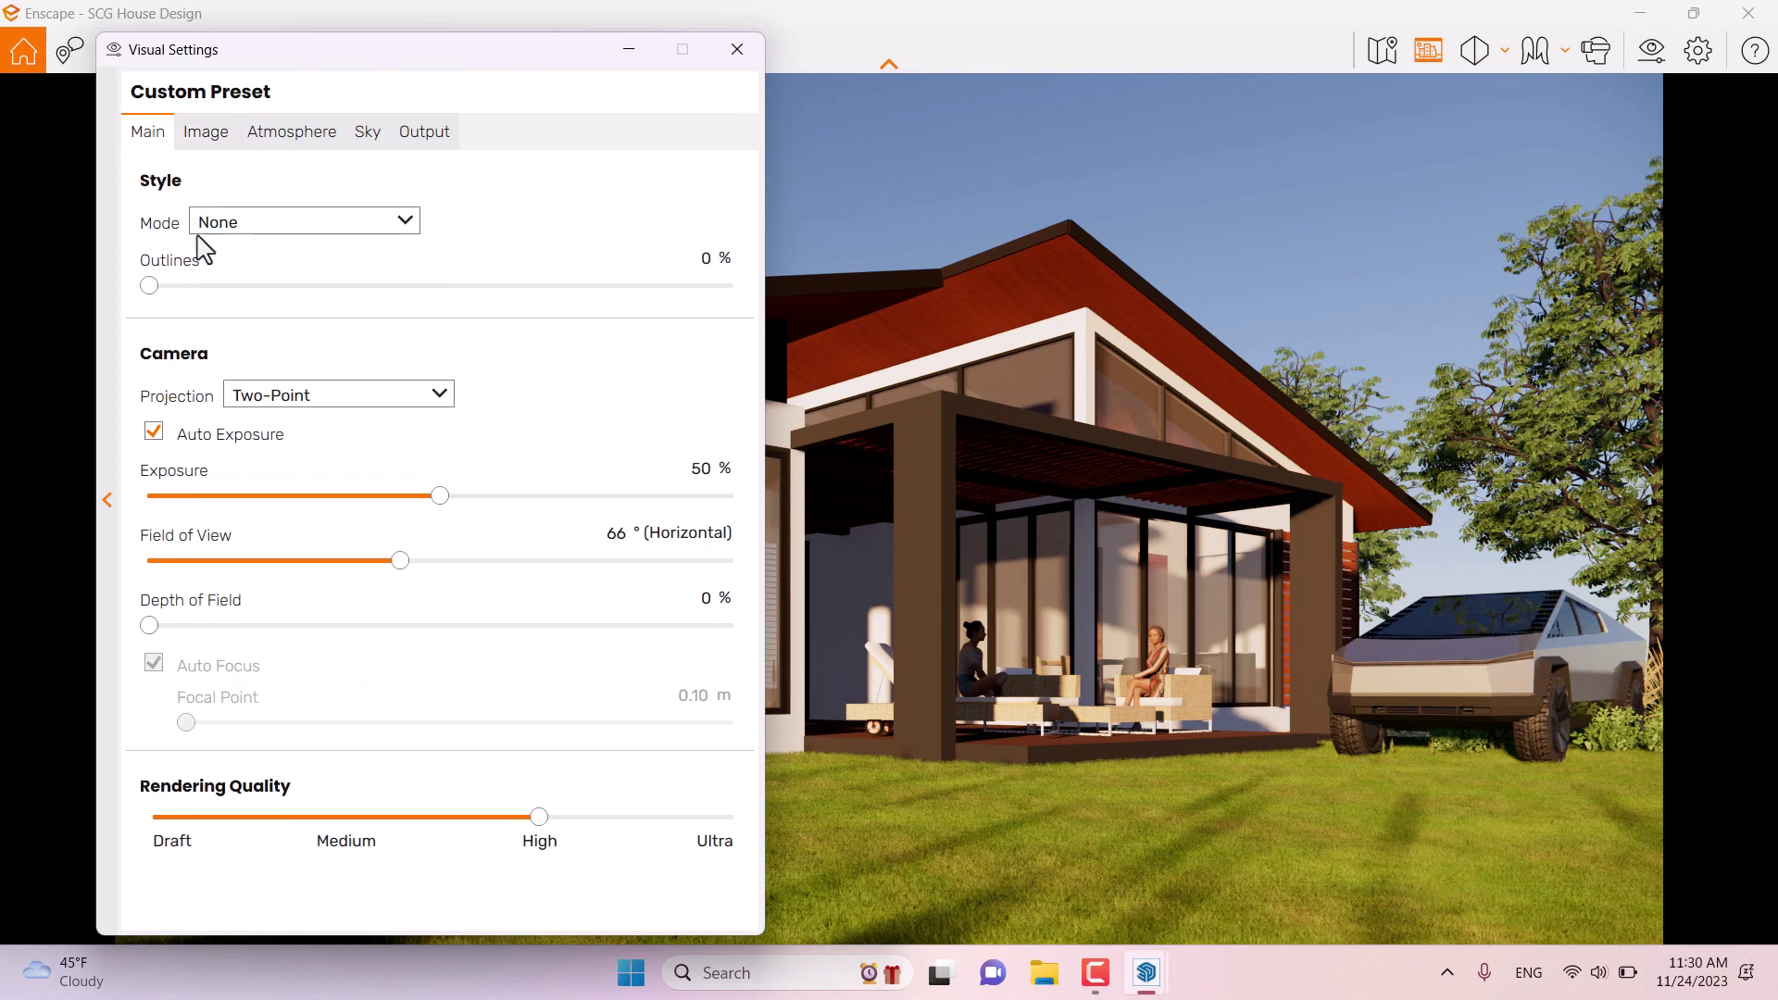
{"action": "left_click_drag", "start_coordinate": [440, 498], "coordinate": [466, 497]}
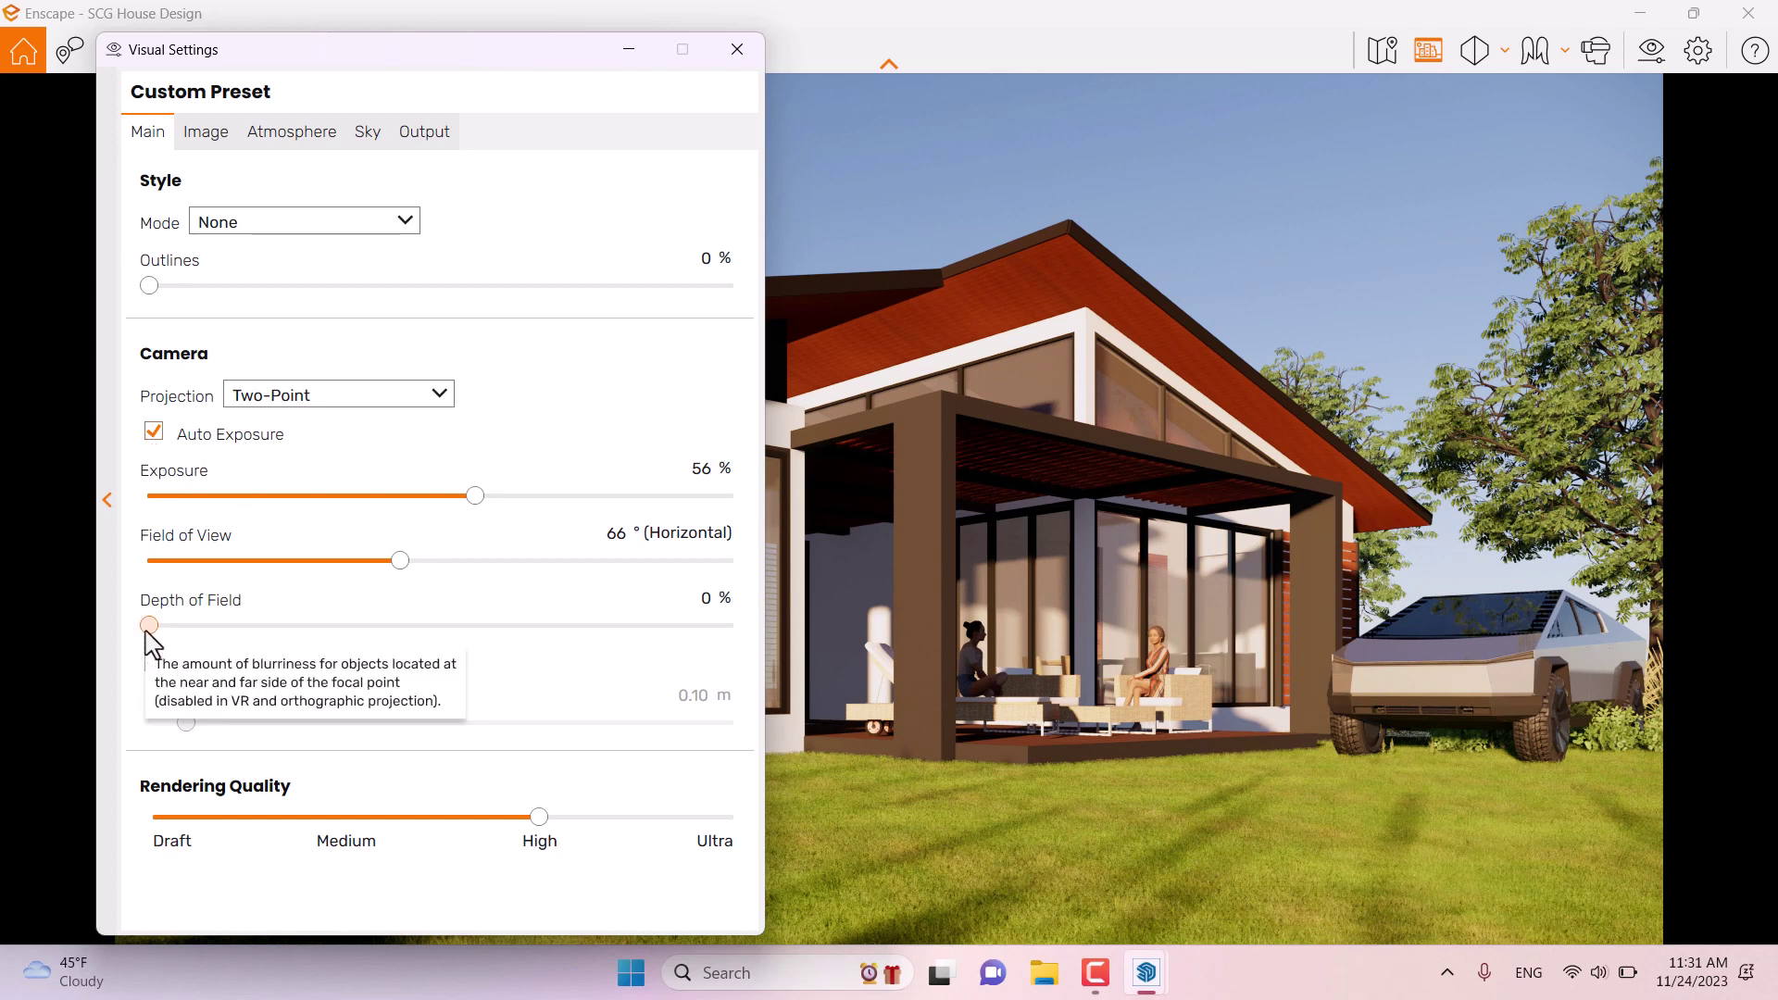
Step: Turn off auto focus, set the focal point to 11.78 m and depth of field to 10%, and close the visual settings
{"action": "left_click_drag", "start_coordinate": [149, 626], "coordinate": [261, 627]}
{"action": "left_click", "coordinate": [155, 664]}
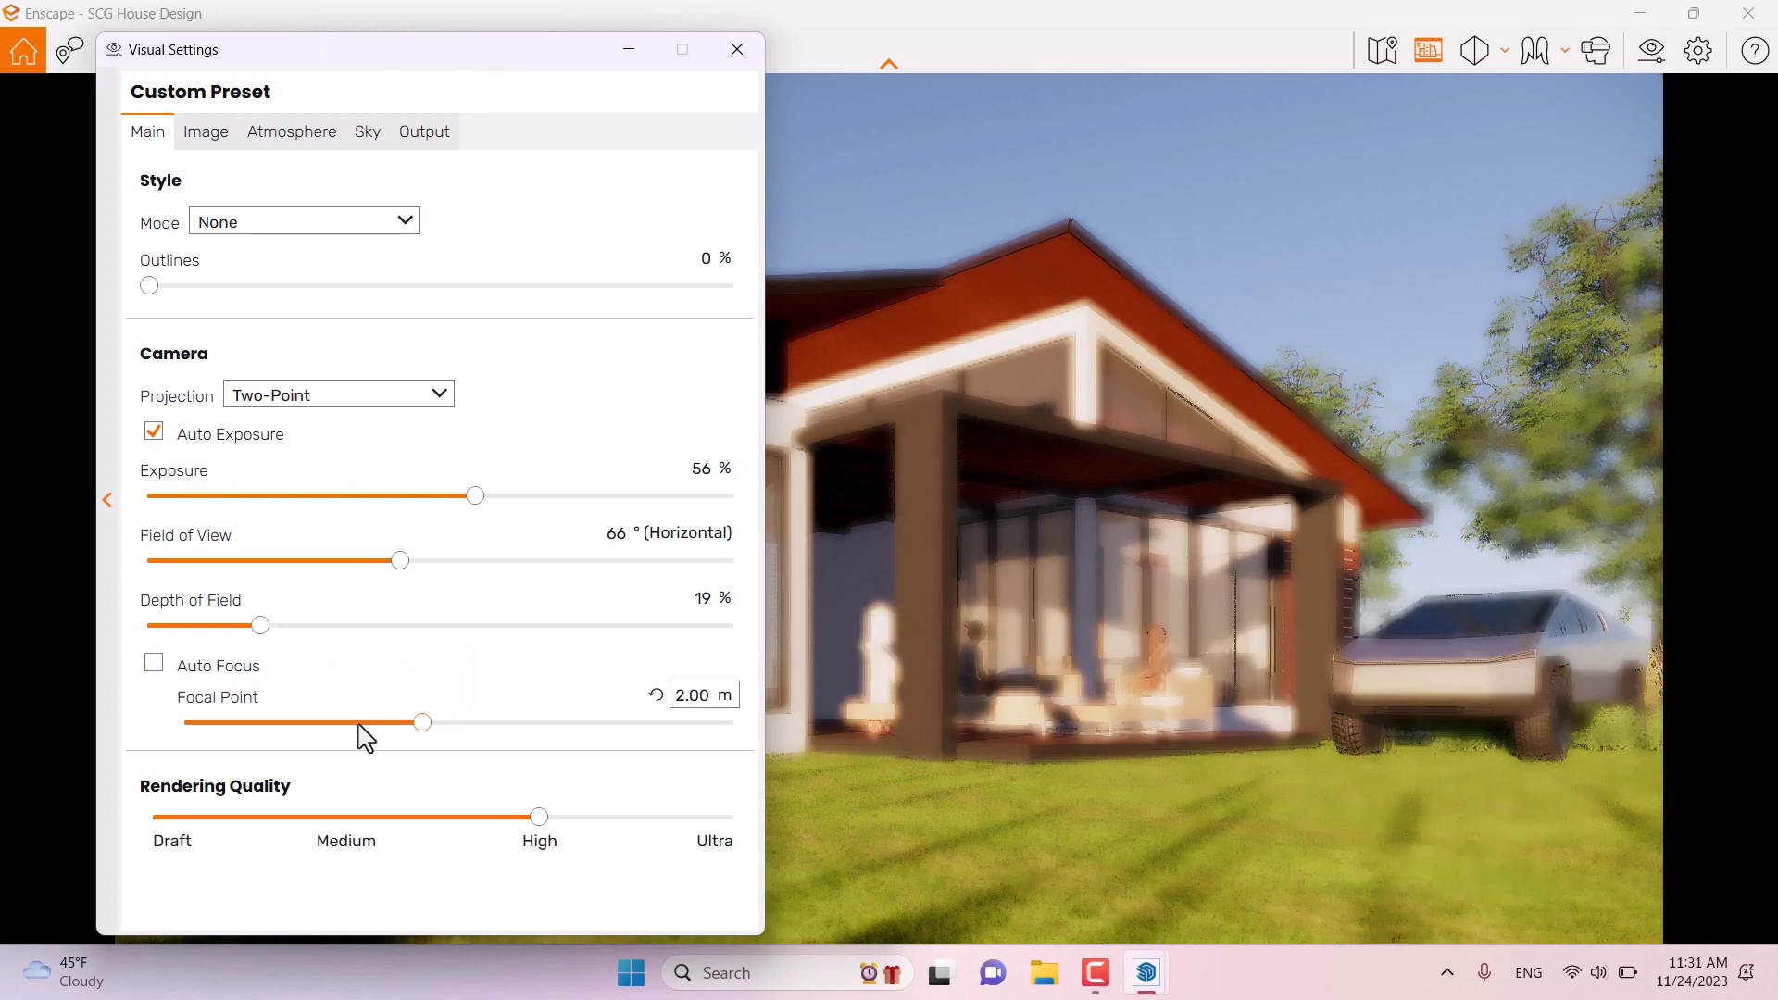
{"action": "left_click_drag", "start_coordinate": [428, 726], "coordinate": [566, 702]}
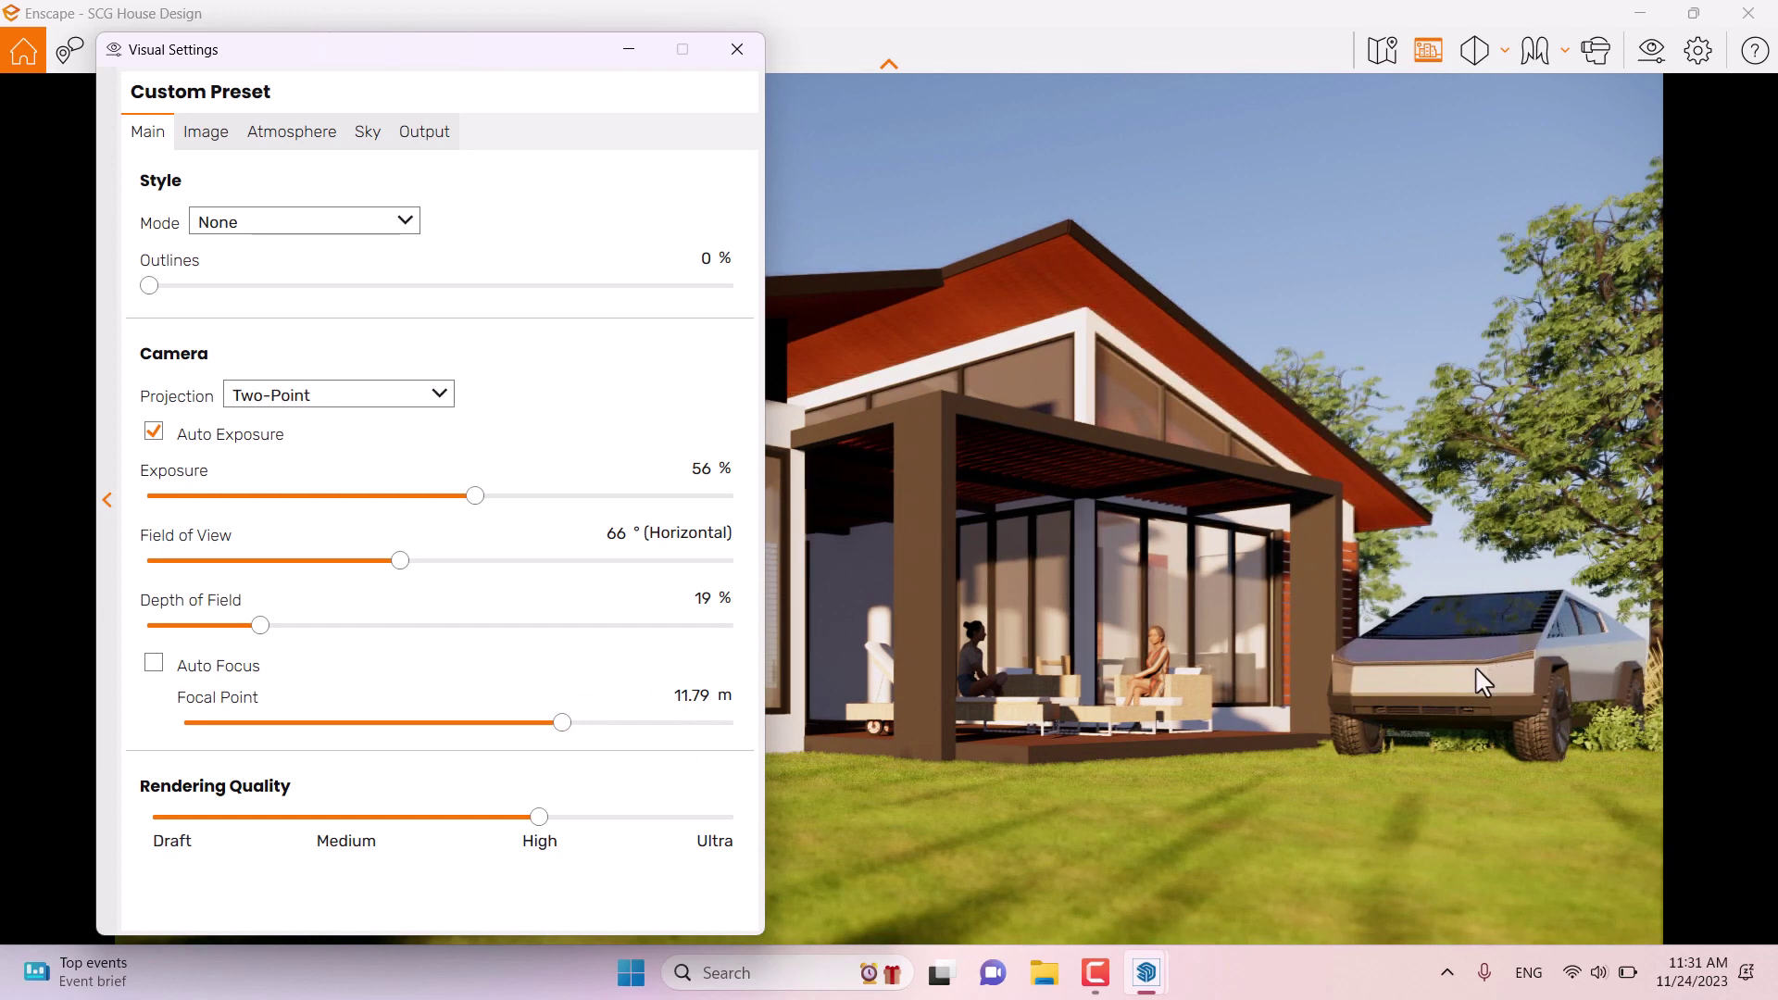
{"action": "left_click", "coordinate": [705, 696]}
{"action": "left_click", "coordinate": [707, 597]}
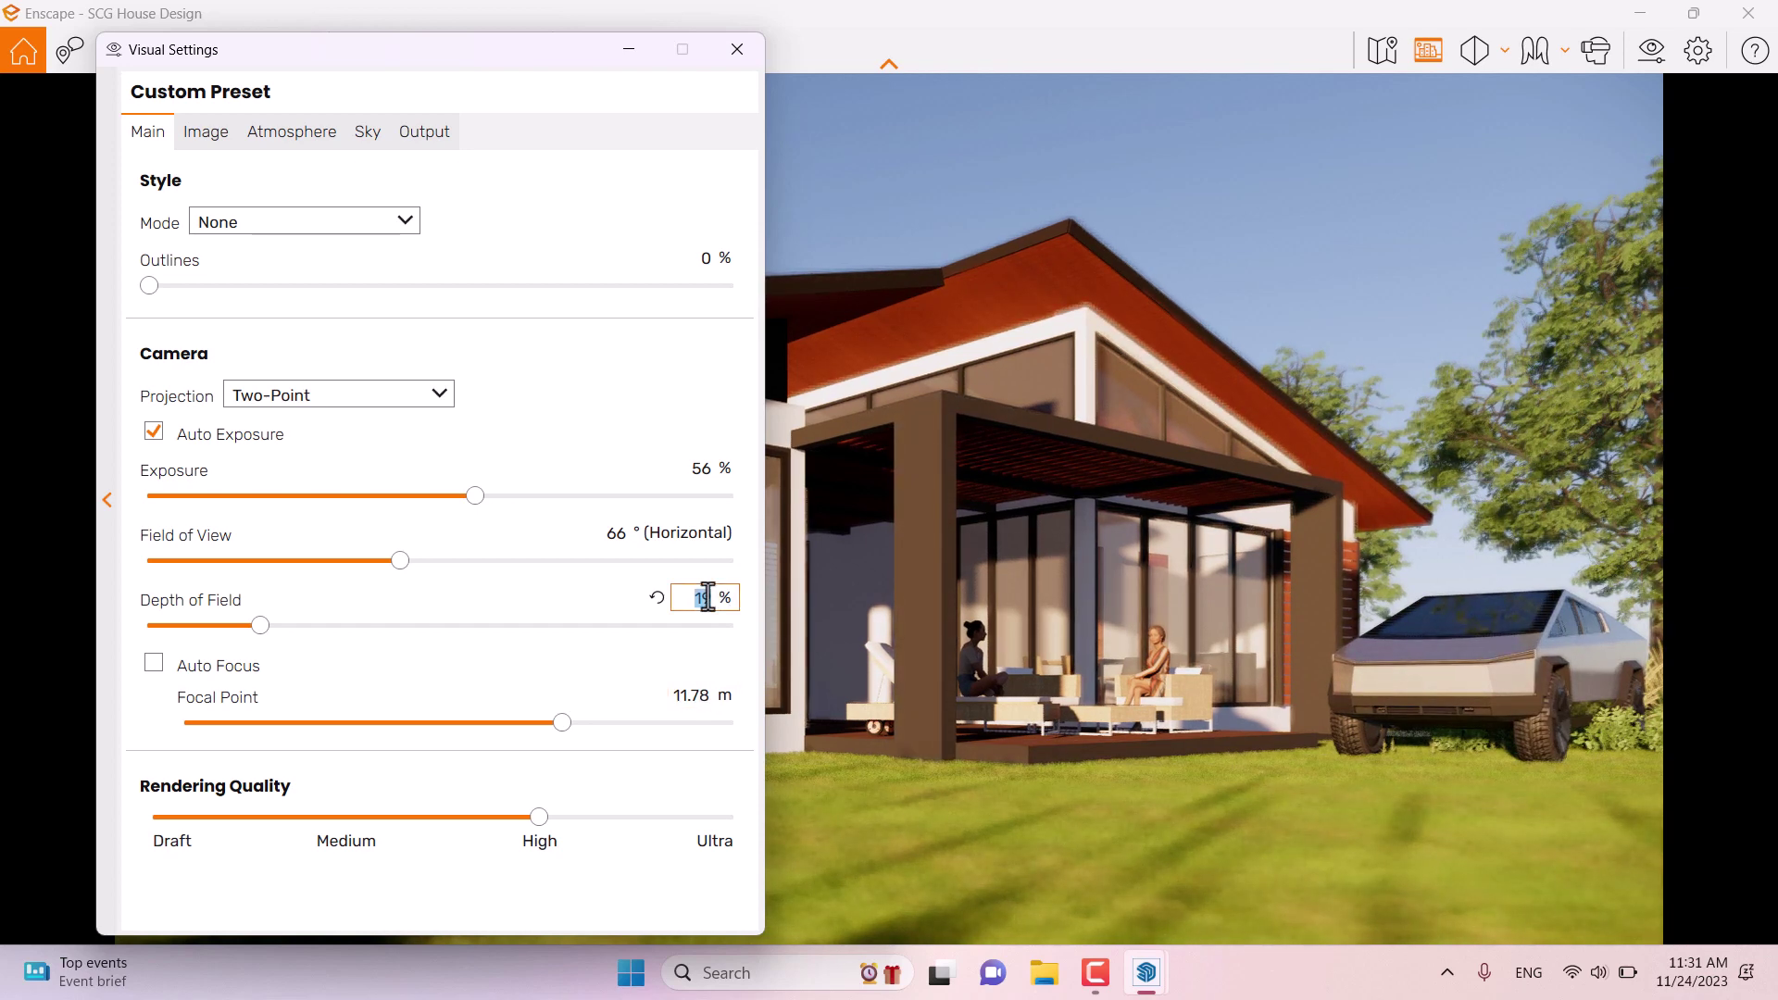
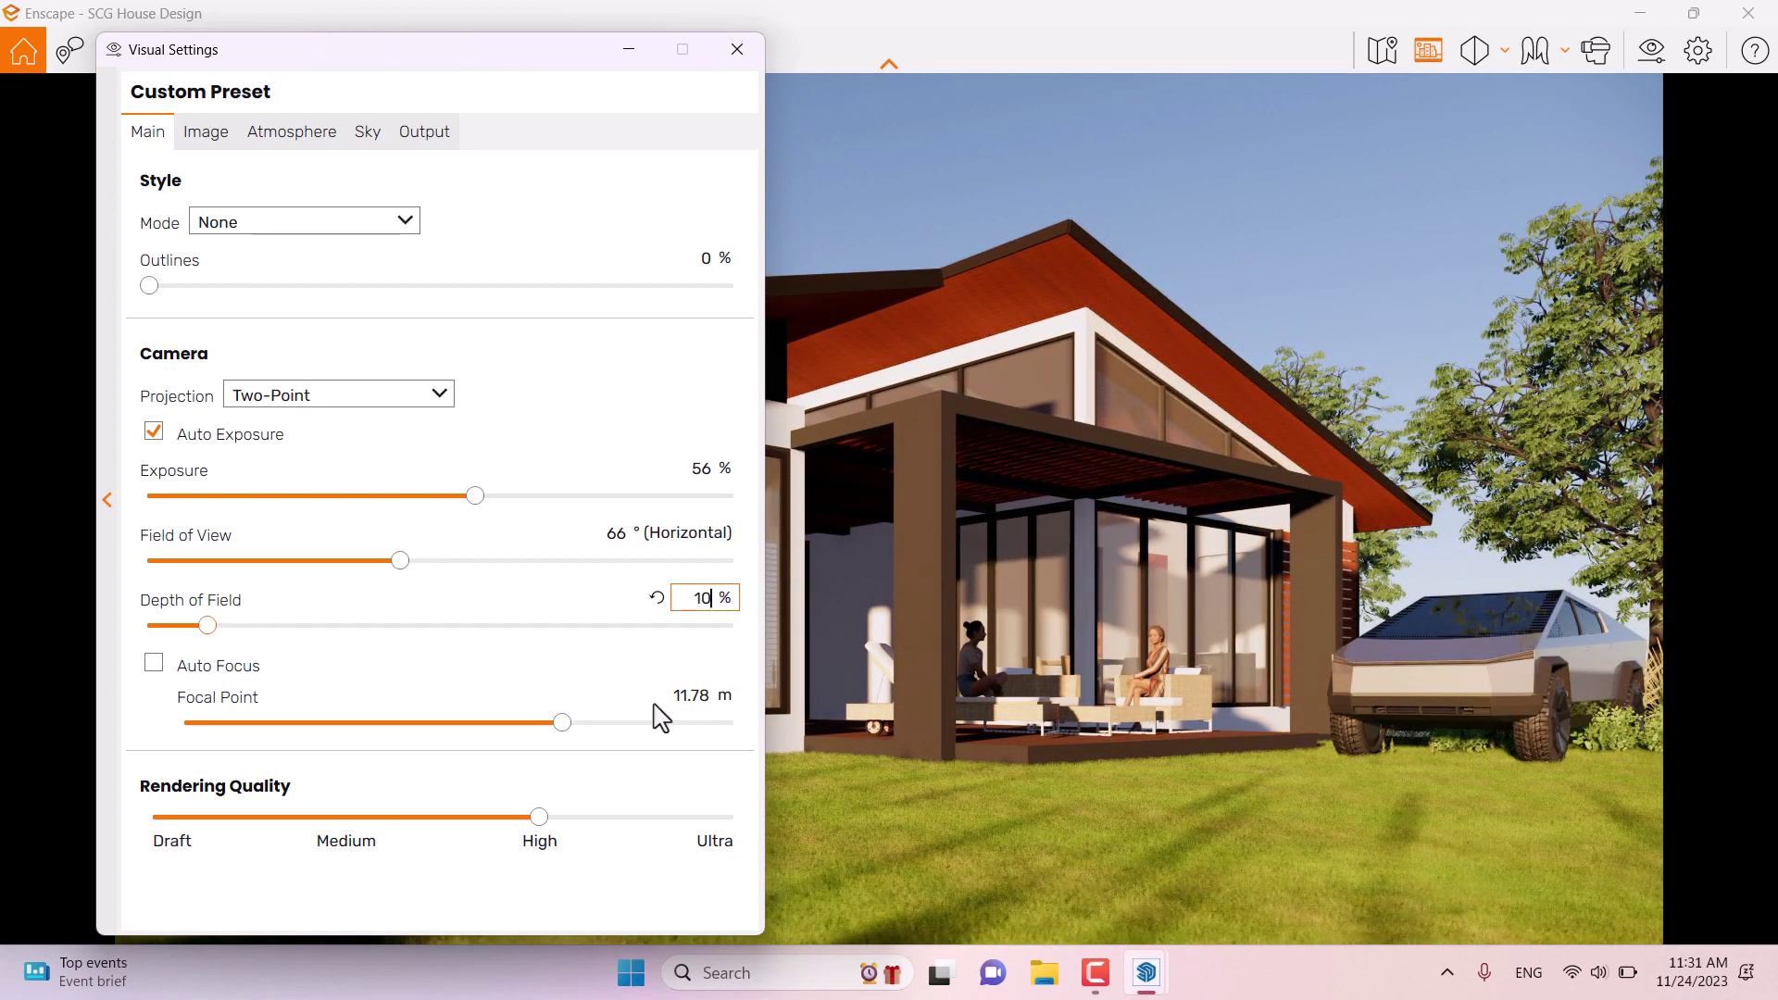
{"action": "left_click", "coordinate": [738, 51]}
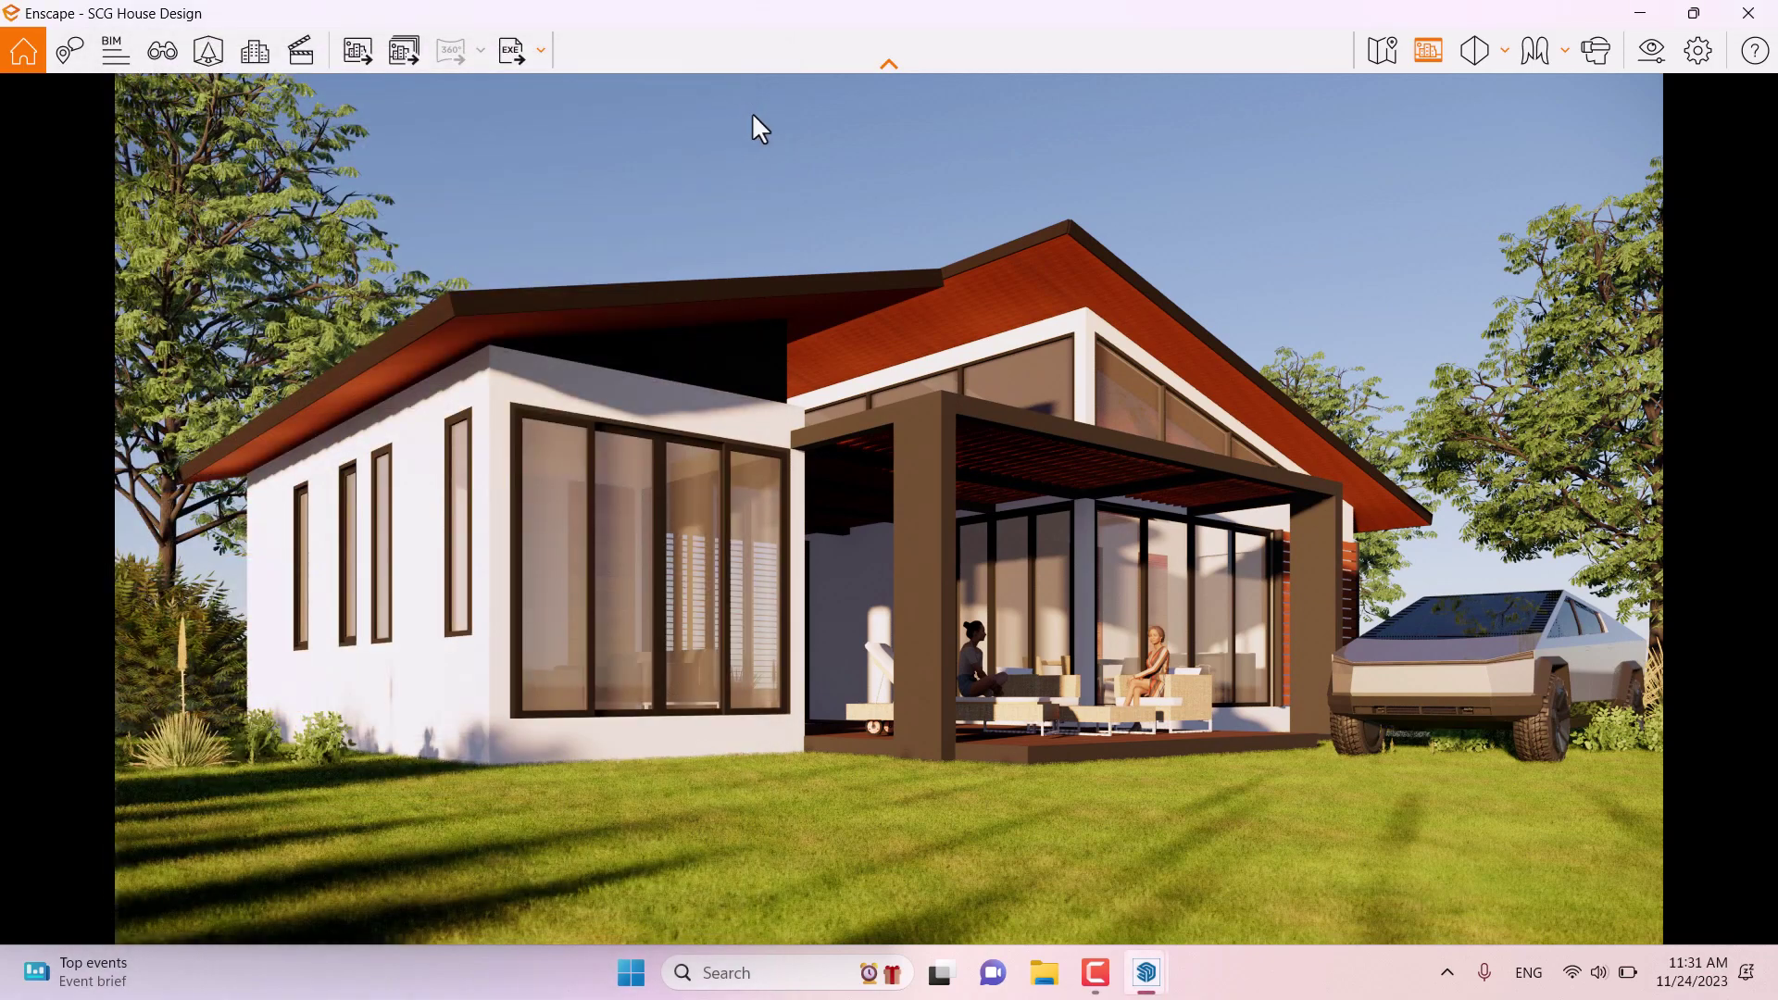
Step: Dock Enscape beside SketchUp and copy a group of small plants about 3.3 m across the lawn to the house's front corner
{"action": "left_click_drag", "start_coordinate": [903, 15], "coordinate": [1774, 278]}
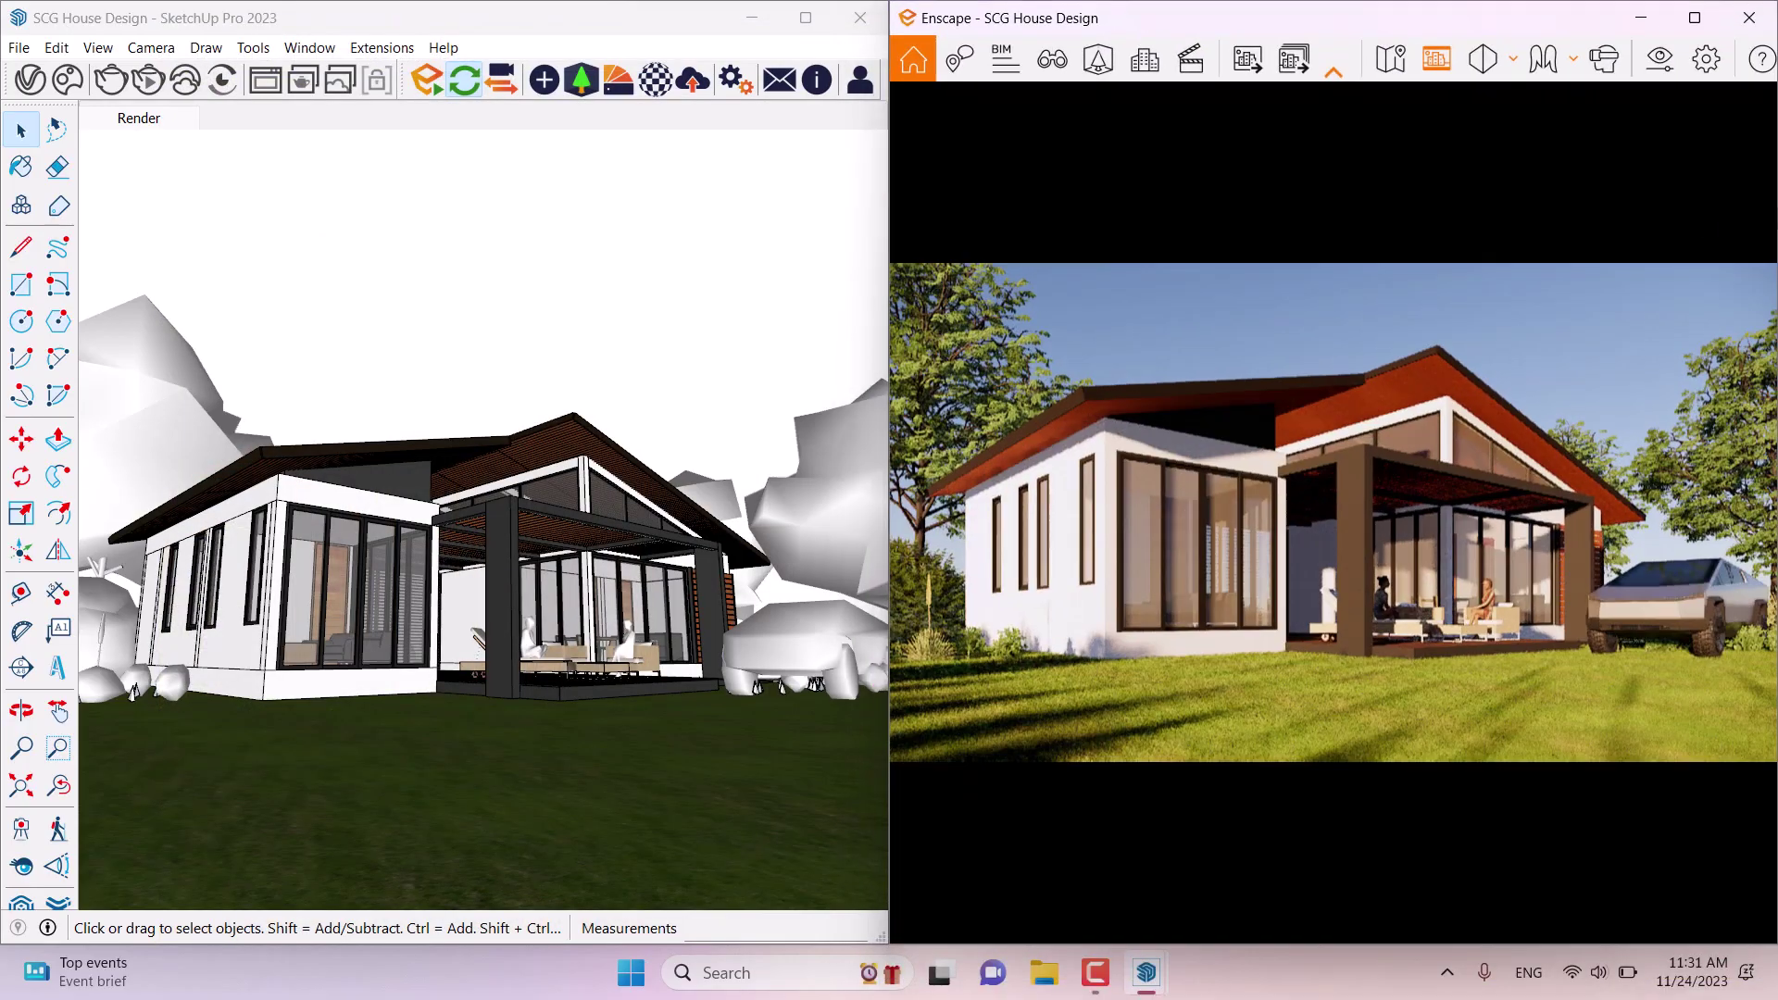
{"action": "mouse_move", "coordinate": [176, 645]}
{"action": "middle_mouse_down"}
{"action": "mouse_move", "coordinate": [246, 699]}
{"action": "mouse_move", "coordinate": [457, 608]}
{"action": "mouse_move", "coordinate": [349, 775]}
{"action": "mouse_move", "coordinate": [246, 519]}
{"action": "middle_mouse_up"}
{"action": "left_click", "coordinate": [246, 504]}
{"action": "left_click", "coordinate": [197, 518], "text": "ctrl"}
{"action": "left_click", "coordinate": [339, 676], "text": "ctrl"}
{"action": "left_click", "coordinate": [21, 439]}
{"action": "scroll", "coordinate": [422, 326], "scroll_direction": "down", "scroll_amount": 4}
{"action": "scroll", "coordinate": [422, 326], "scroll_direction": "up", "scroll_amount": 5}
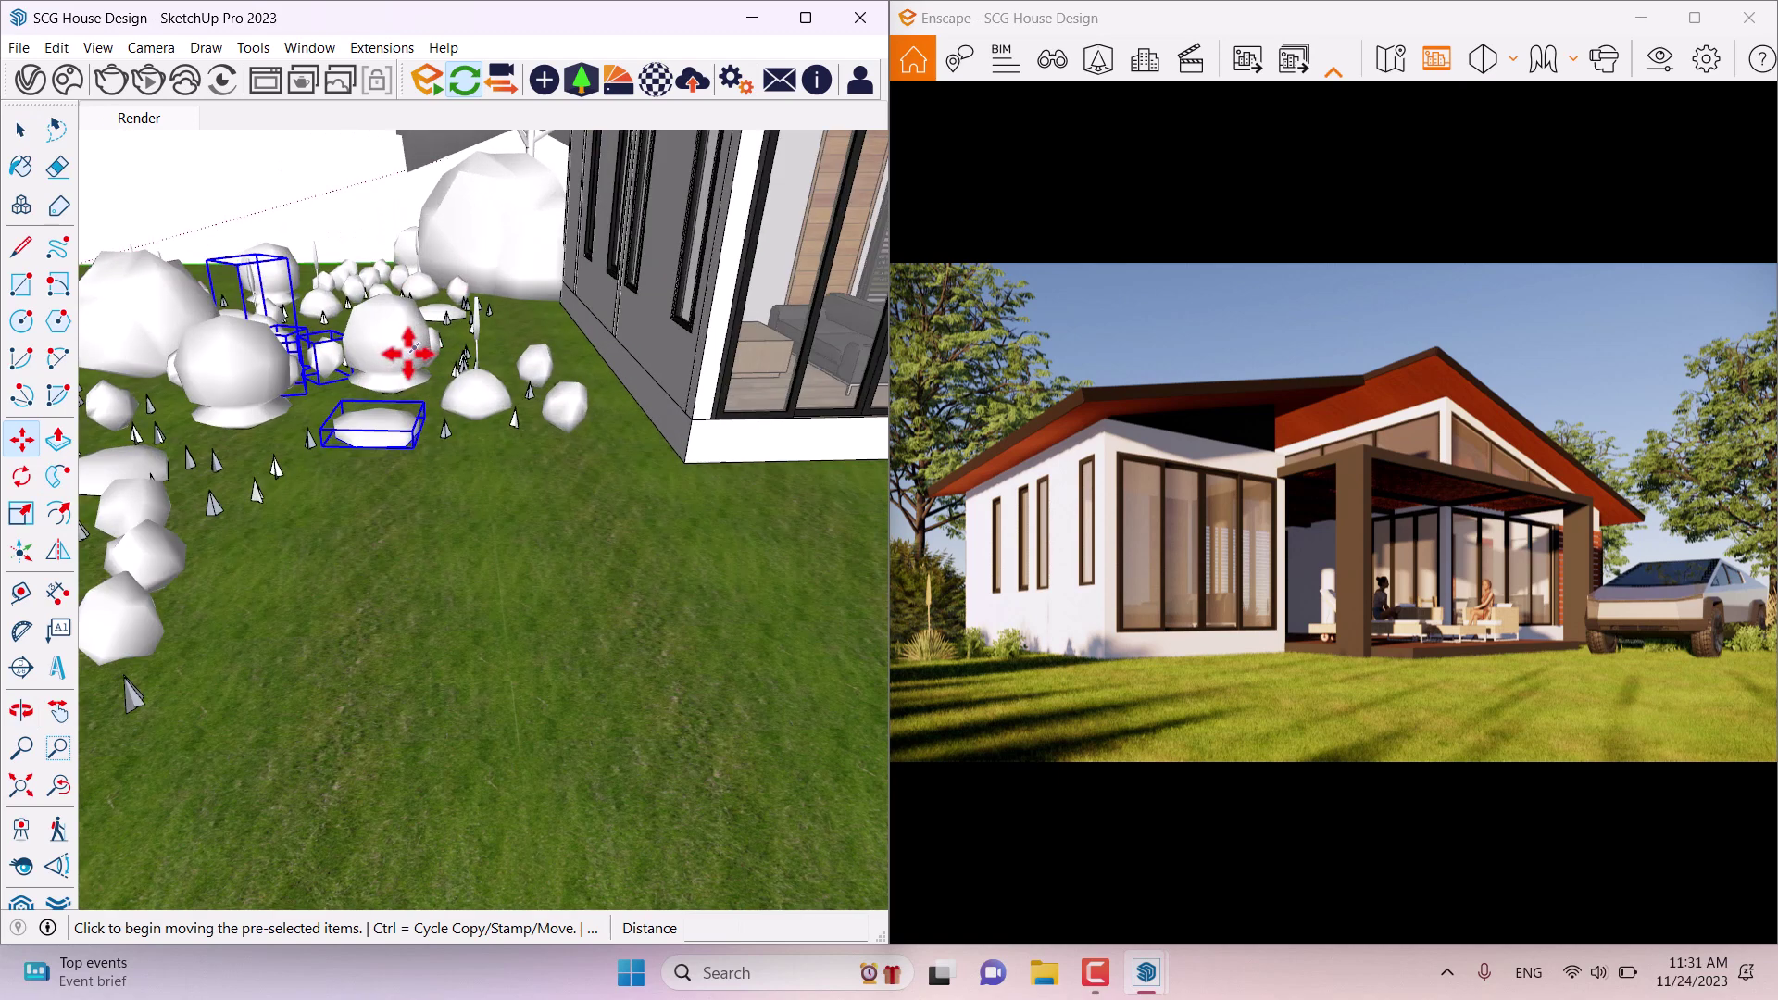
{"action": "left_click", "coordinate": [417, 552]}
{"action": "key", "text": "ctrl"}
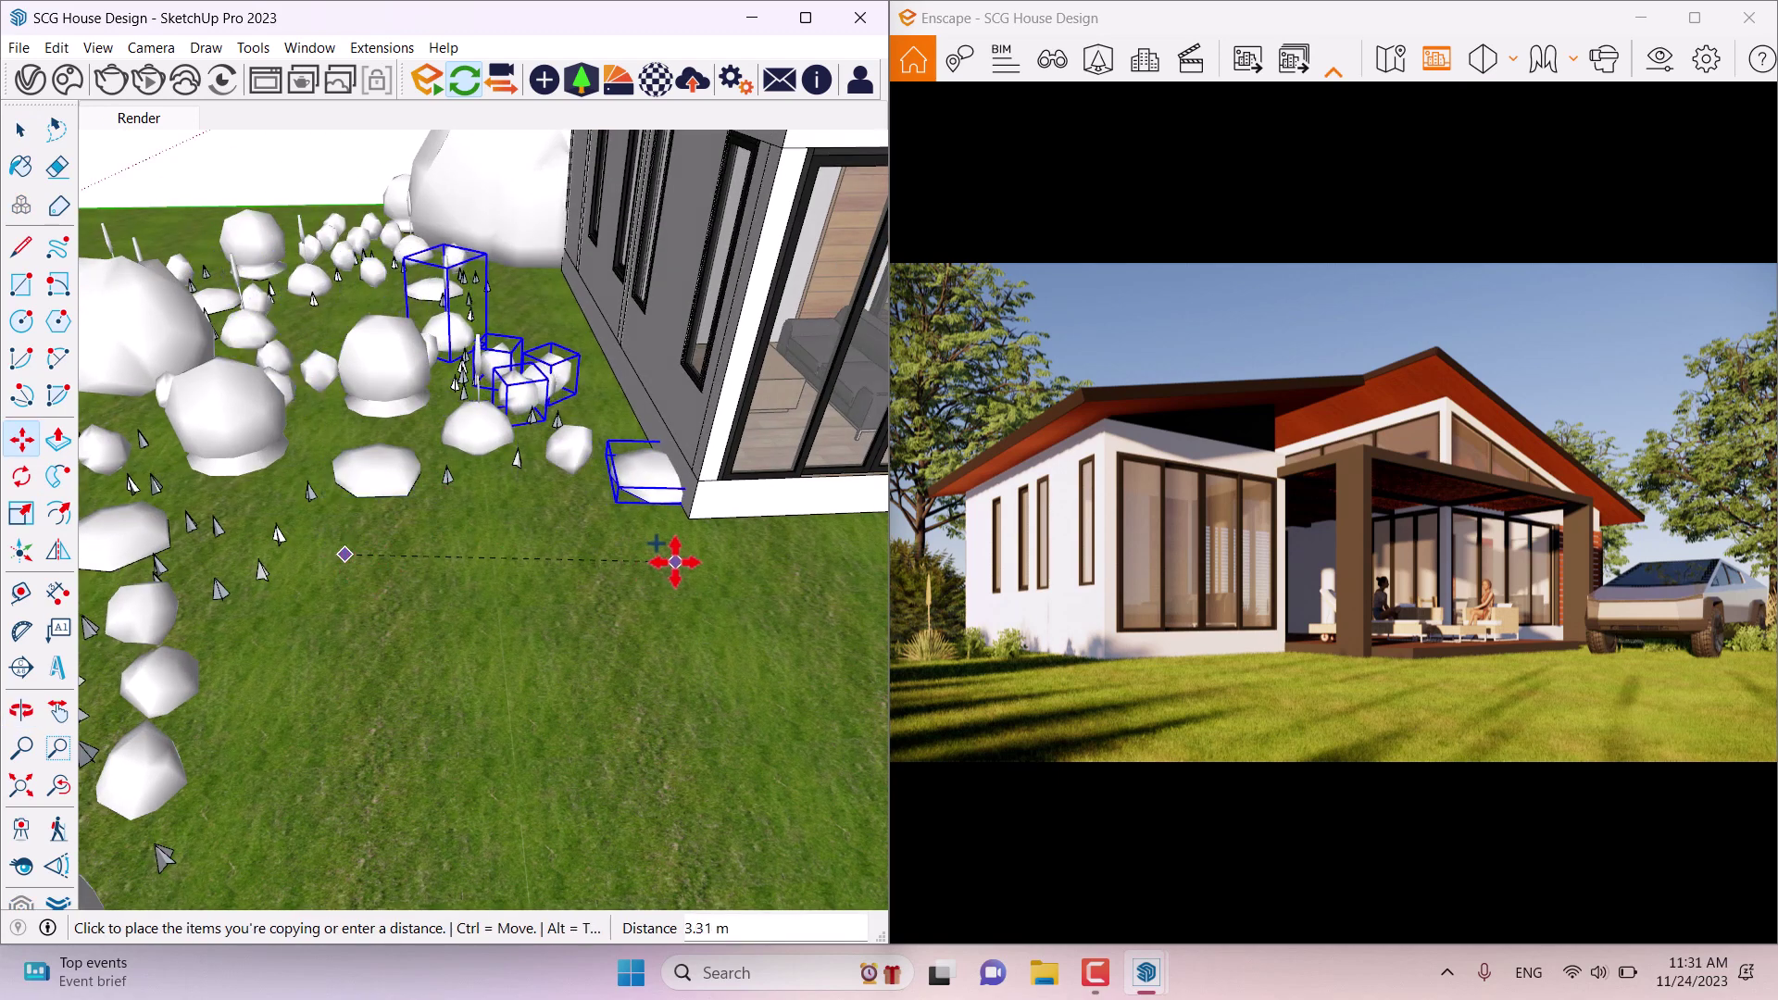
{"action": "left_click", "coordinate": [655, 536]}
{"action": "scroll", "coordinate": [516, 426], "scroll_direction": "up", "scroll_amount": 3}
Step: Copy the tall-stalked grass plant from the lawn repeatedly to form a row along the house's side wall
{"action": "key", "text": "space"}
{"action": "left_click", "coordinate": [565, 339]}
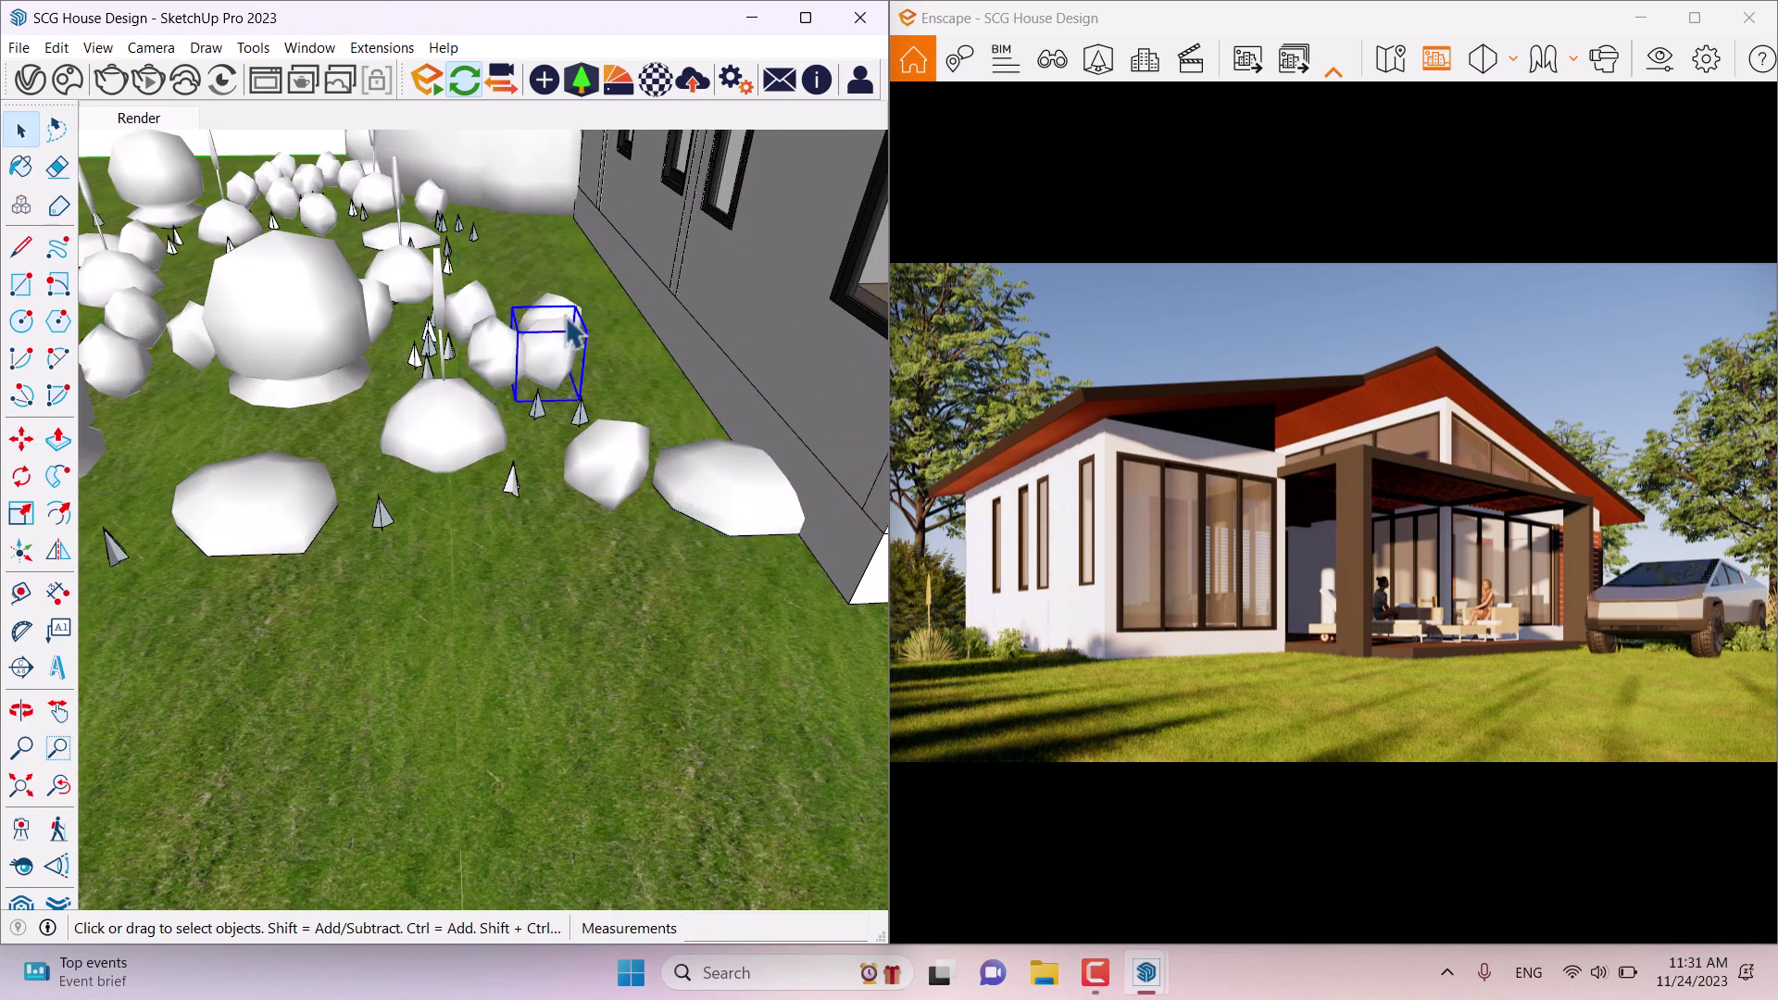
{"action": "middle_click_drag", "start_coordinate": [574, 339], "coordinate": [537, 556]}
{"action": "left_click", "coordinate": [326, 436]}
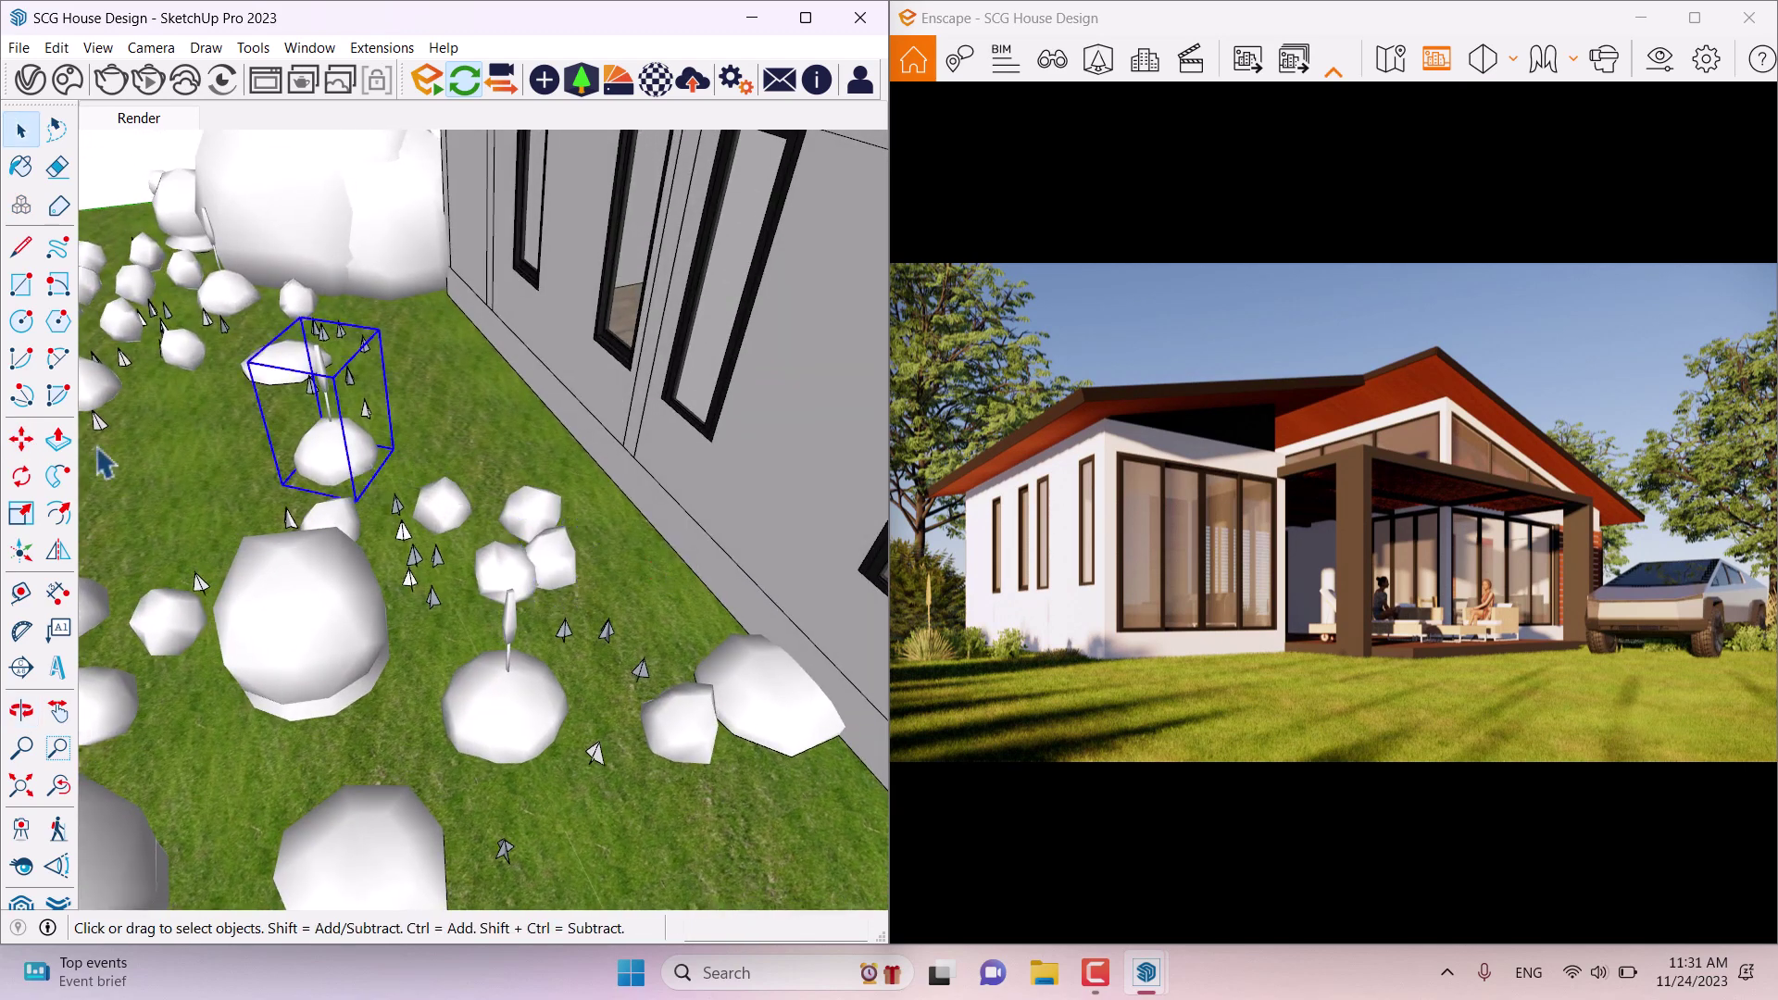
{"action": "left_click", "coordinate": [21, 440]}
{"action": "scroll", "coordinate": [290, 472], "scroll_direction": "up", "scroll_amount": 3}
{"action": "left_click", "coordinate": [309, 482]}
{"action": "key", "text": "ctrl"}
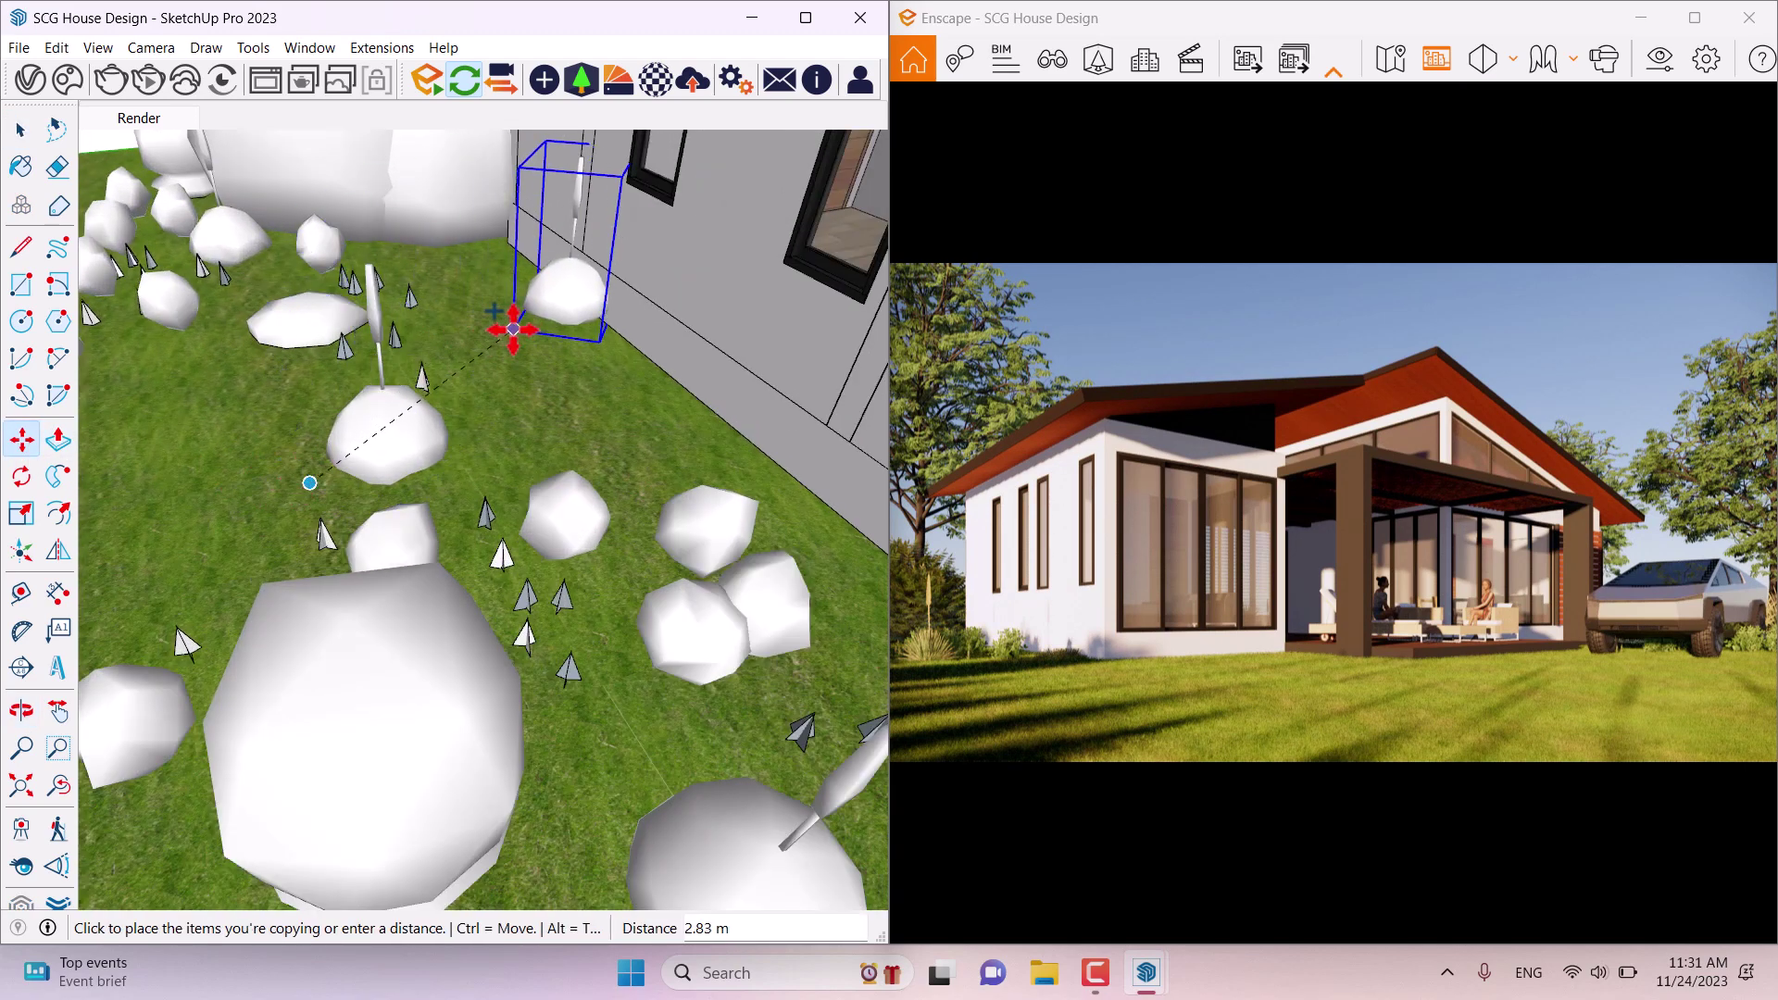
{"action": "left_click", "coordinate": [589, 366]}
{"action": "middle_click_drag", "start_coordinate": [655, 380], "coordinate": [457, 398]}
{"action": "left_click", "coordinate": [457, 398]}
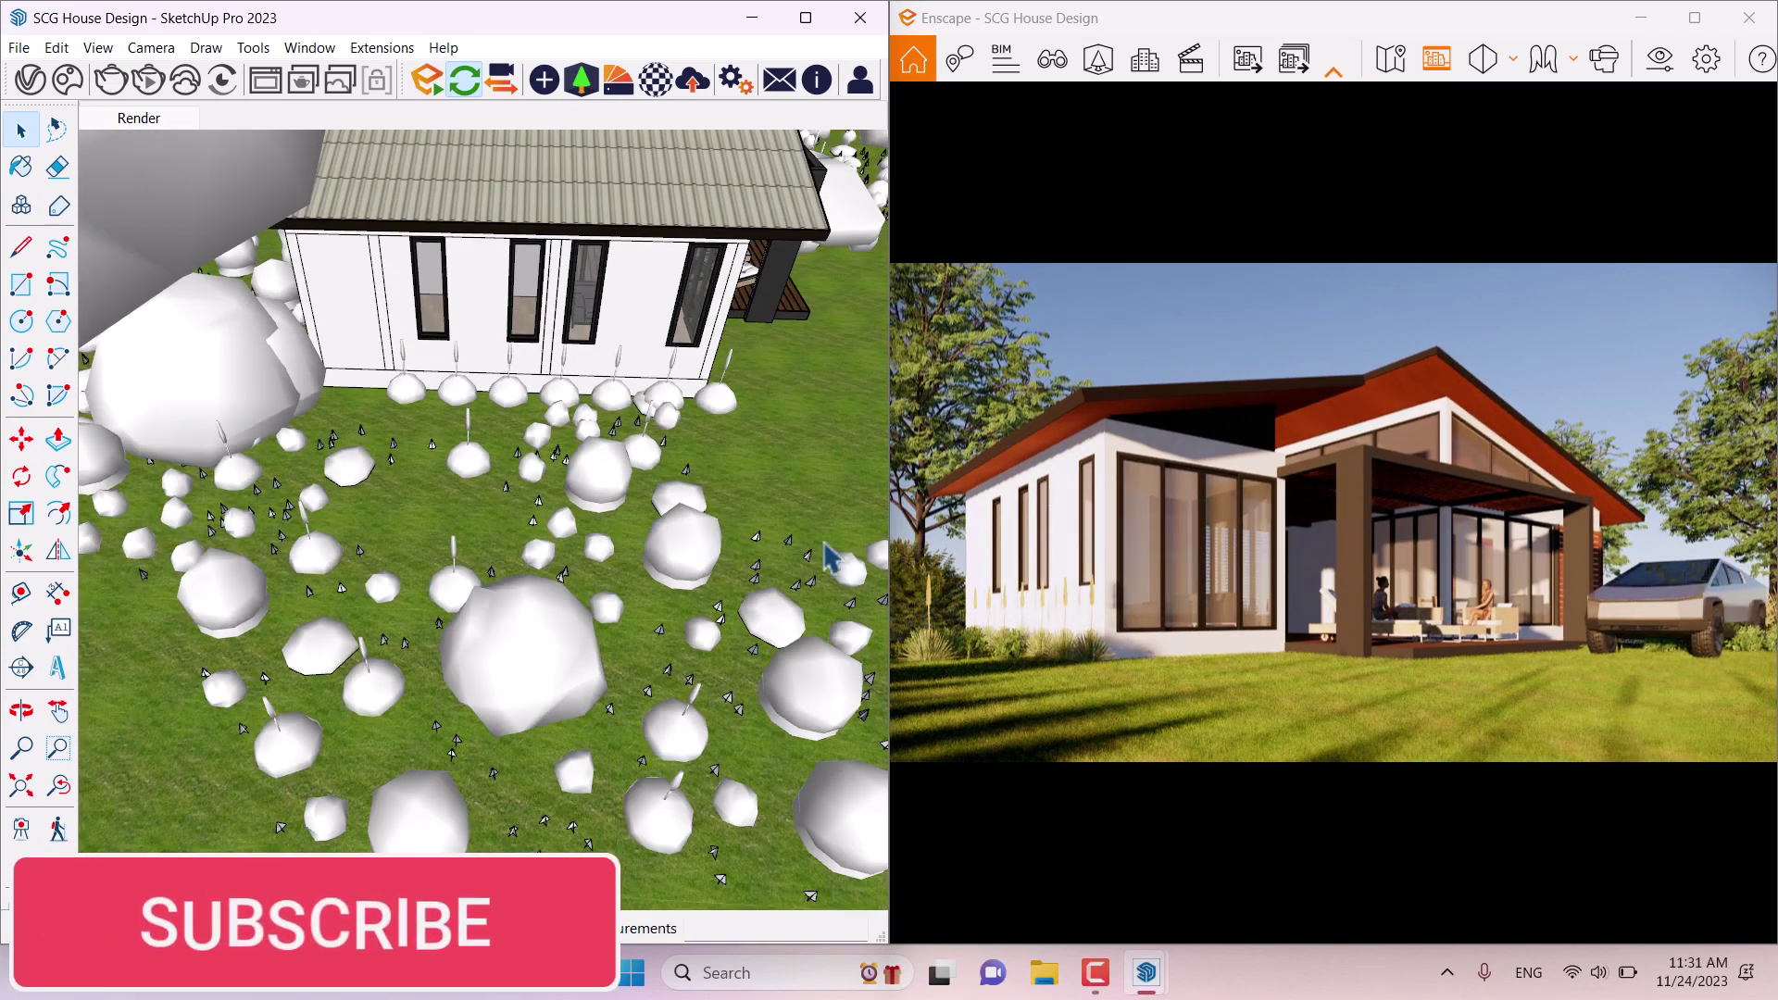
{"action": "middle_click_drag", "start_coordinate": [655, 560], "coordinate": [468, 516]}
{"action": "scroll", "coordinate": [627, 469], "scroll_direction": "up", "scroll_amount": 5}
{"action": "left_click", "coordinate": [635, 477]}
{"action": "left_click", "coordinate": [449, 360]}
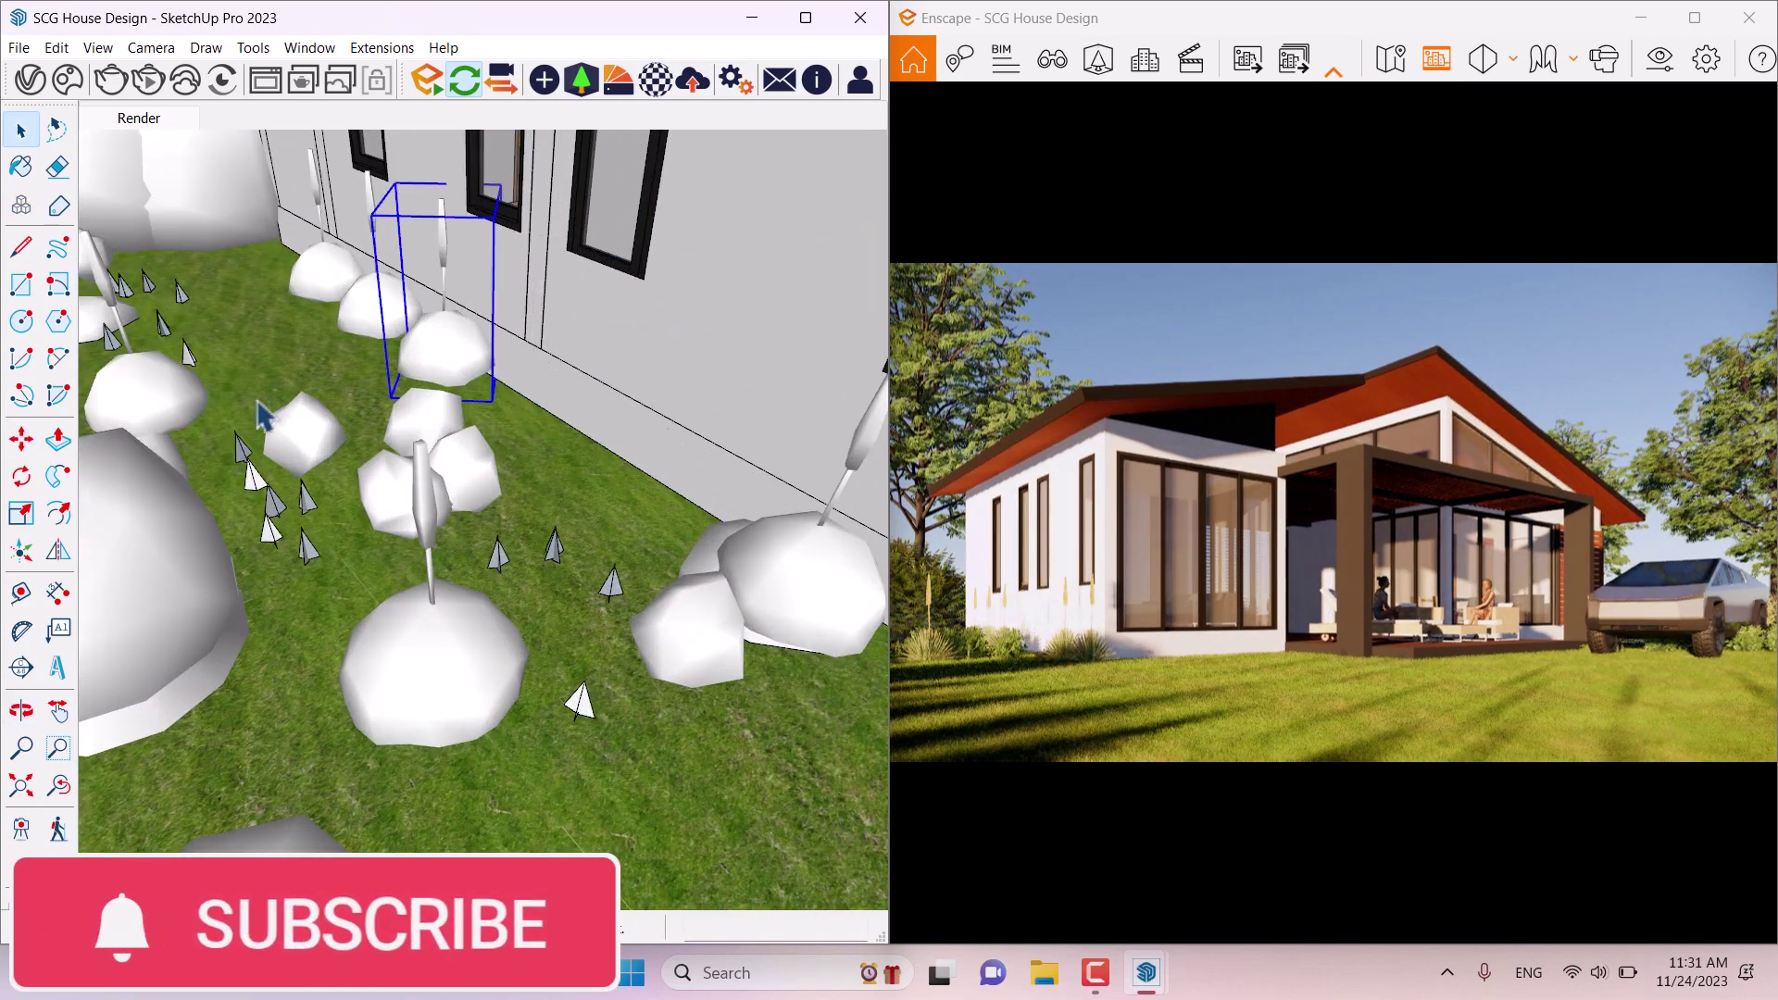
{"action": "left_click", "coordinate": [67, 540]}
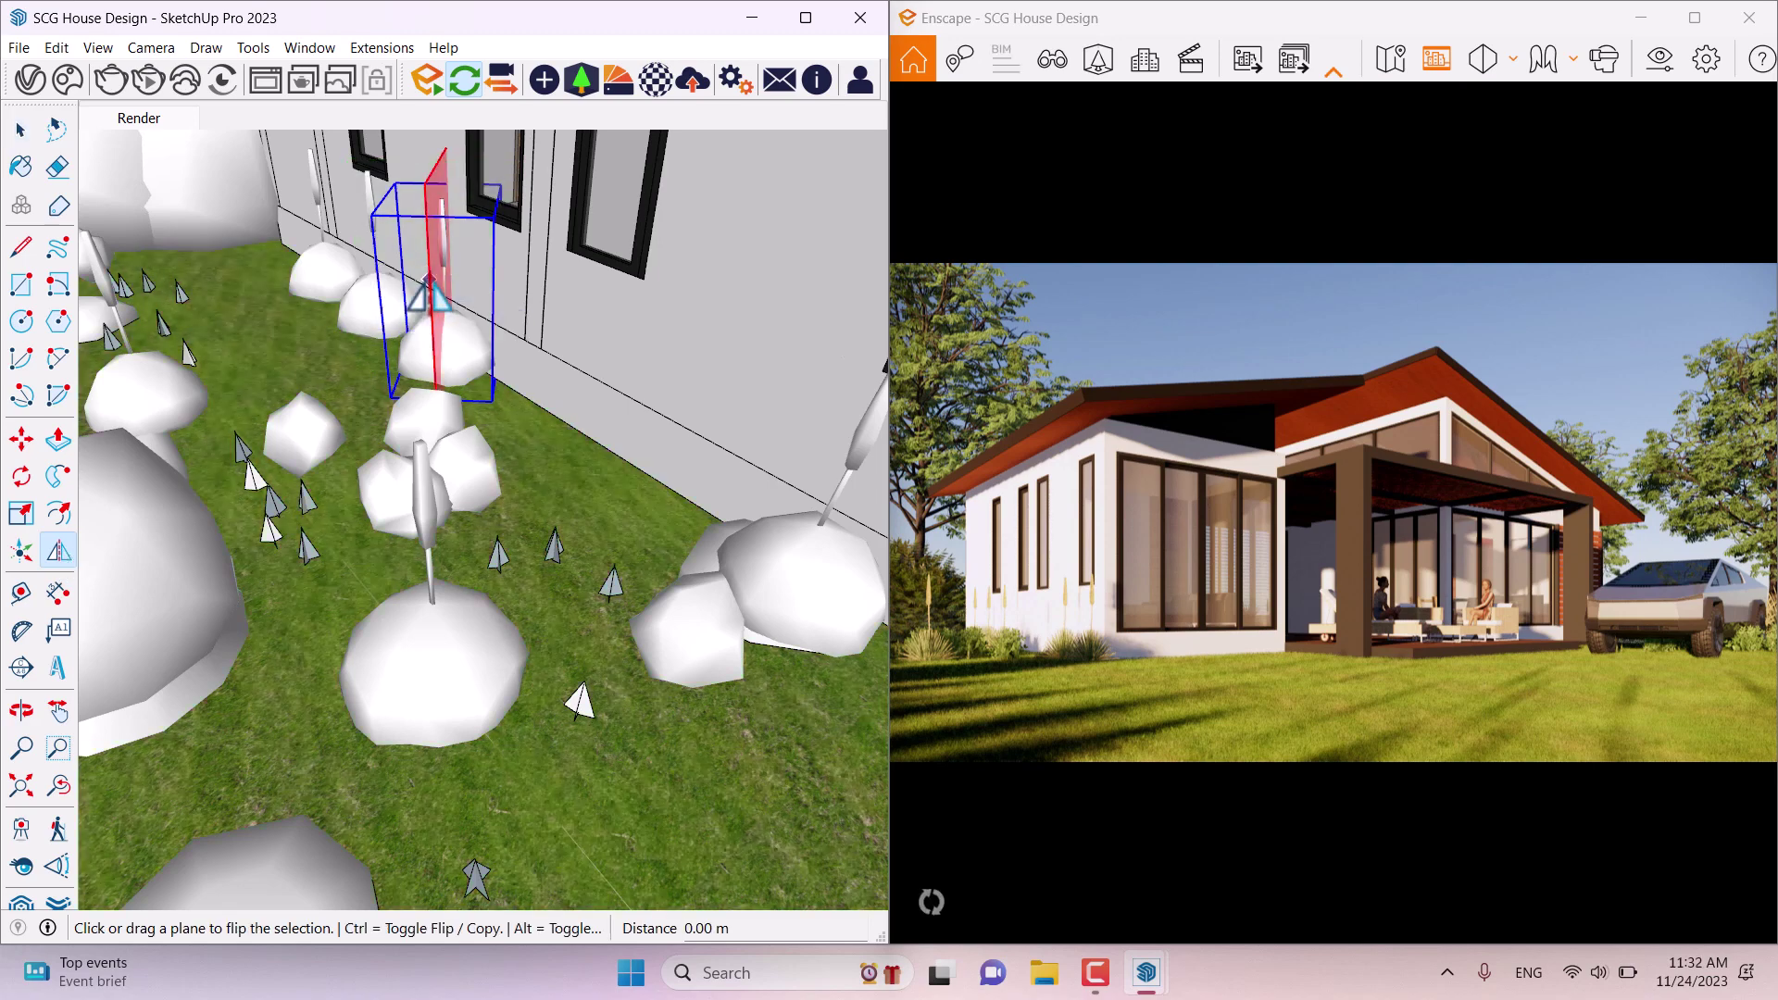
{"action": "key", "text": "space"}
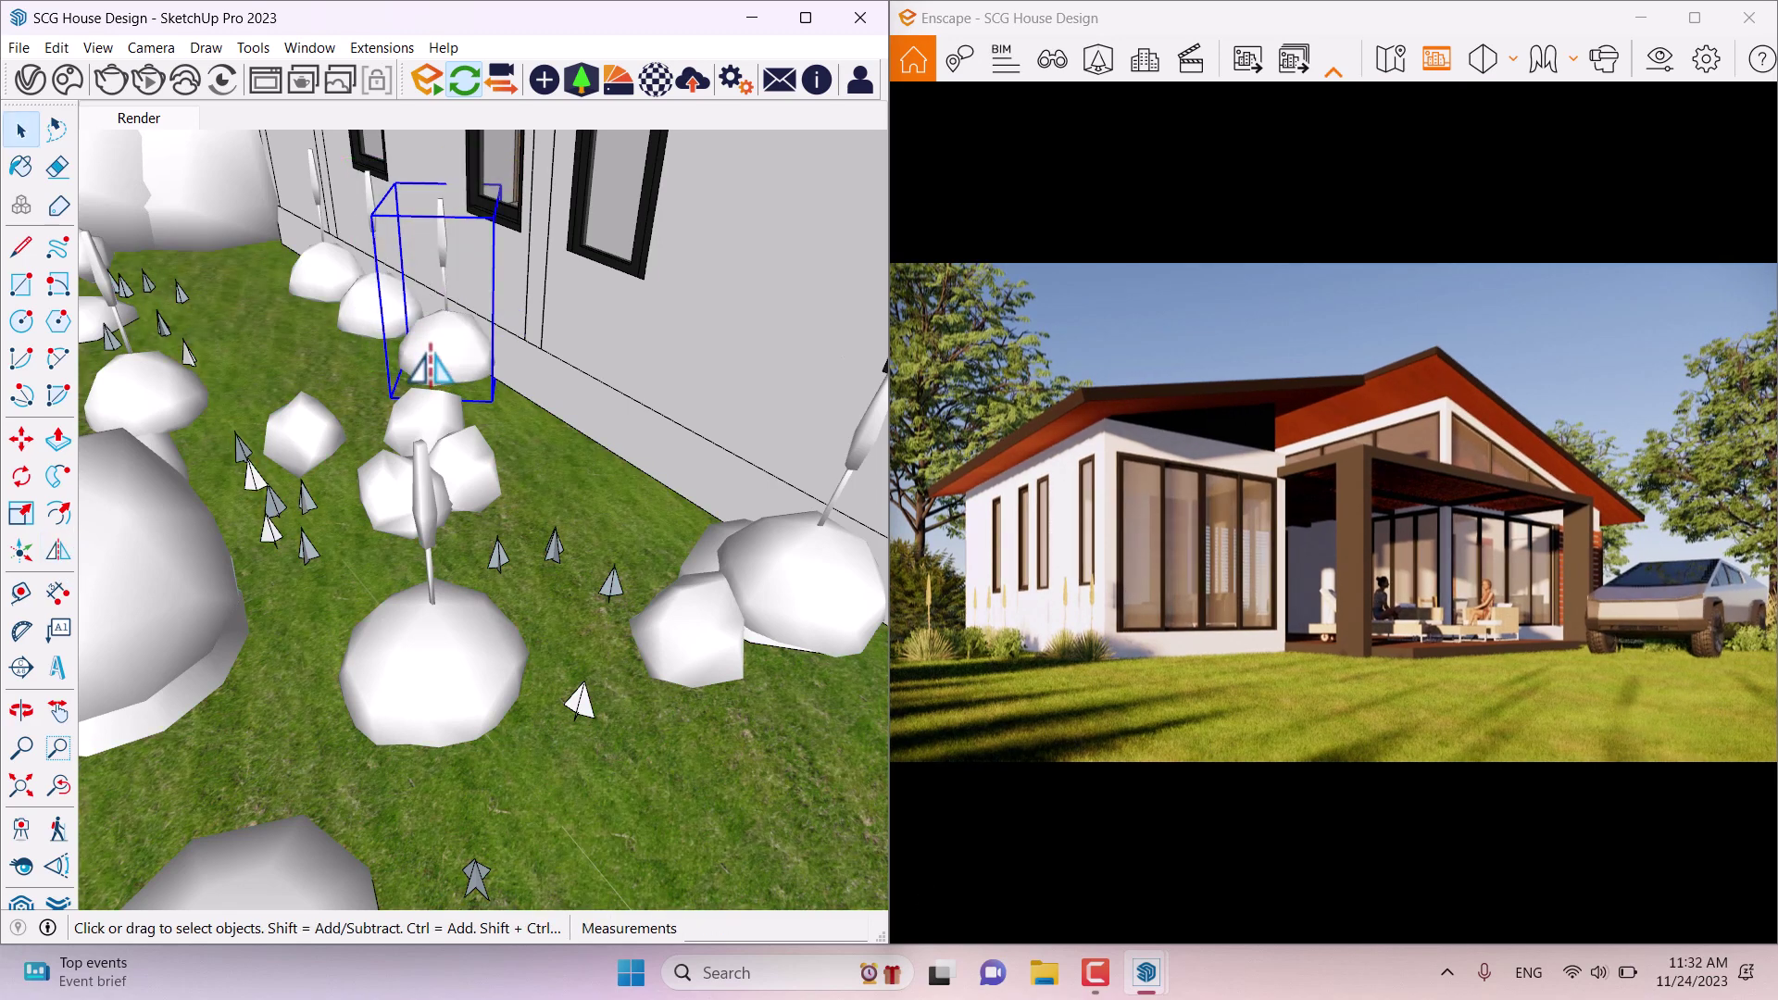
Step: Delete the two tall-stalked plants nearest the house's front corner
{"action": "middle_click_drag", "start_coordinate": [431, 366], "coordinate": [607, 482]}
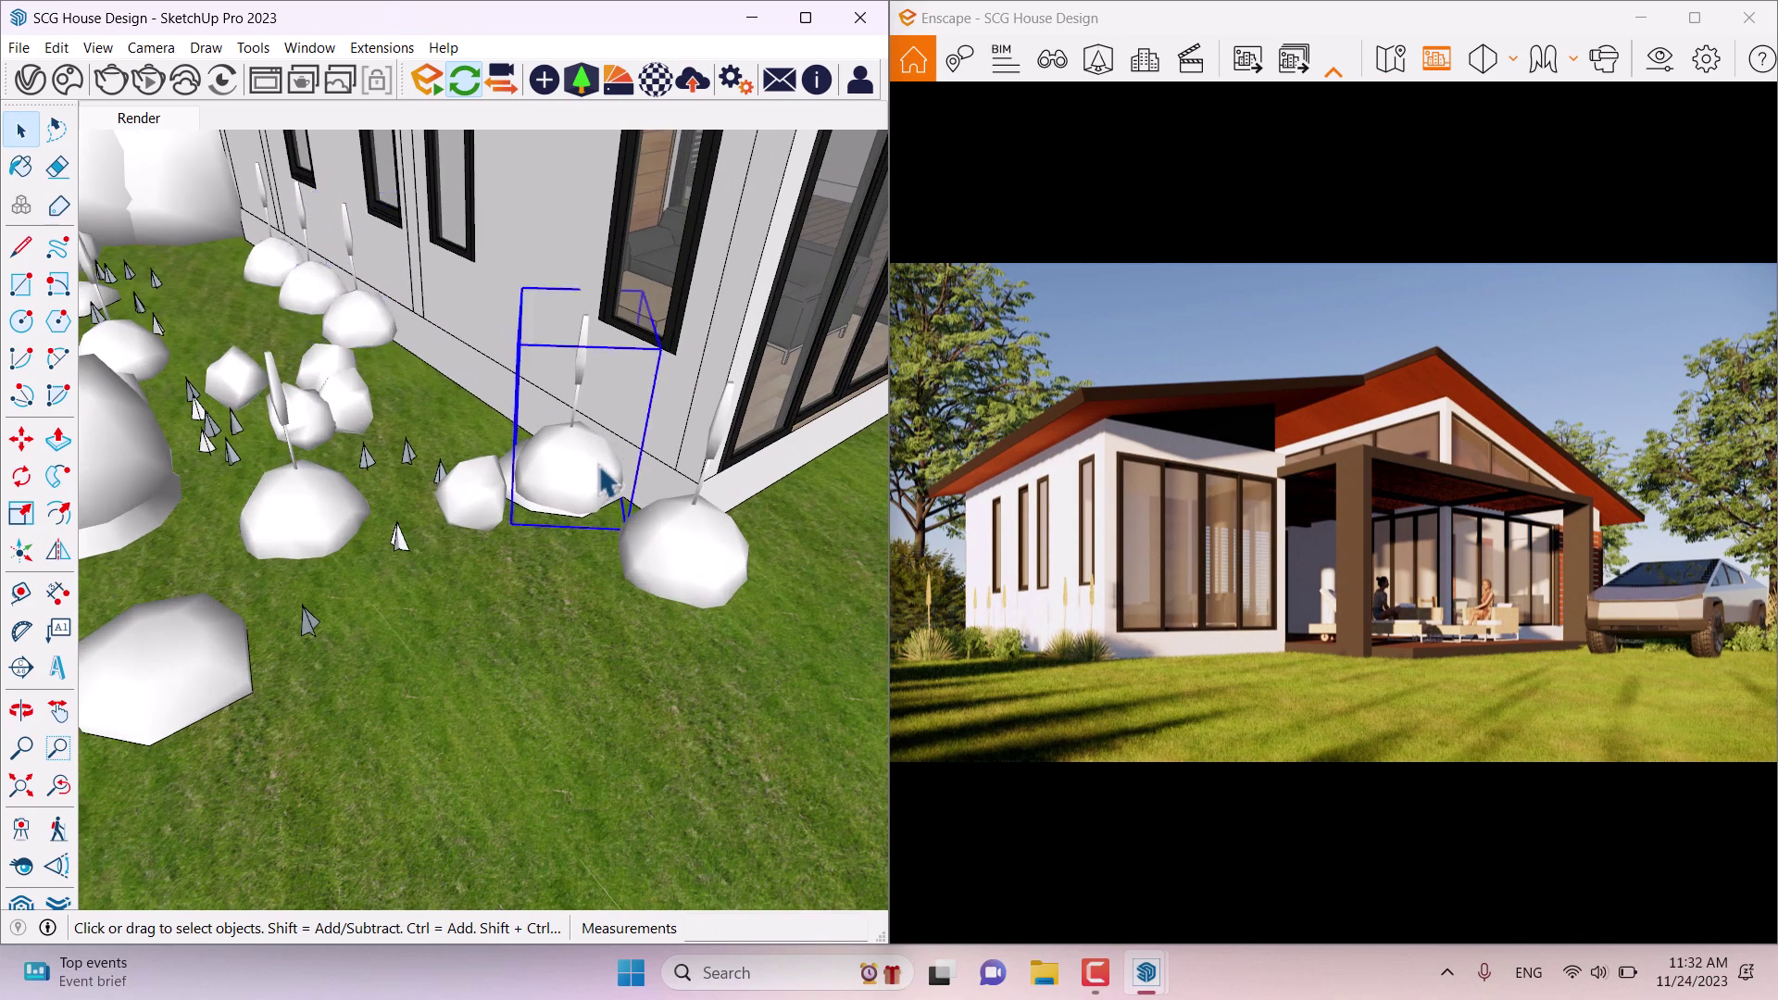
{"action": "key", "text": "Delete"}
{"action": "left_click", "coordinate": [665, 555]}
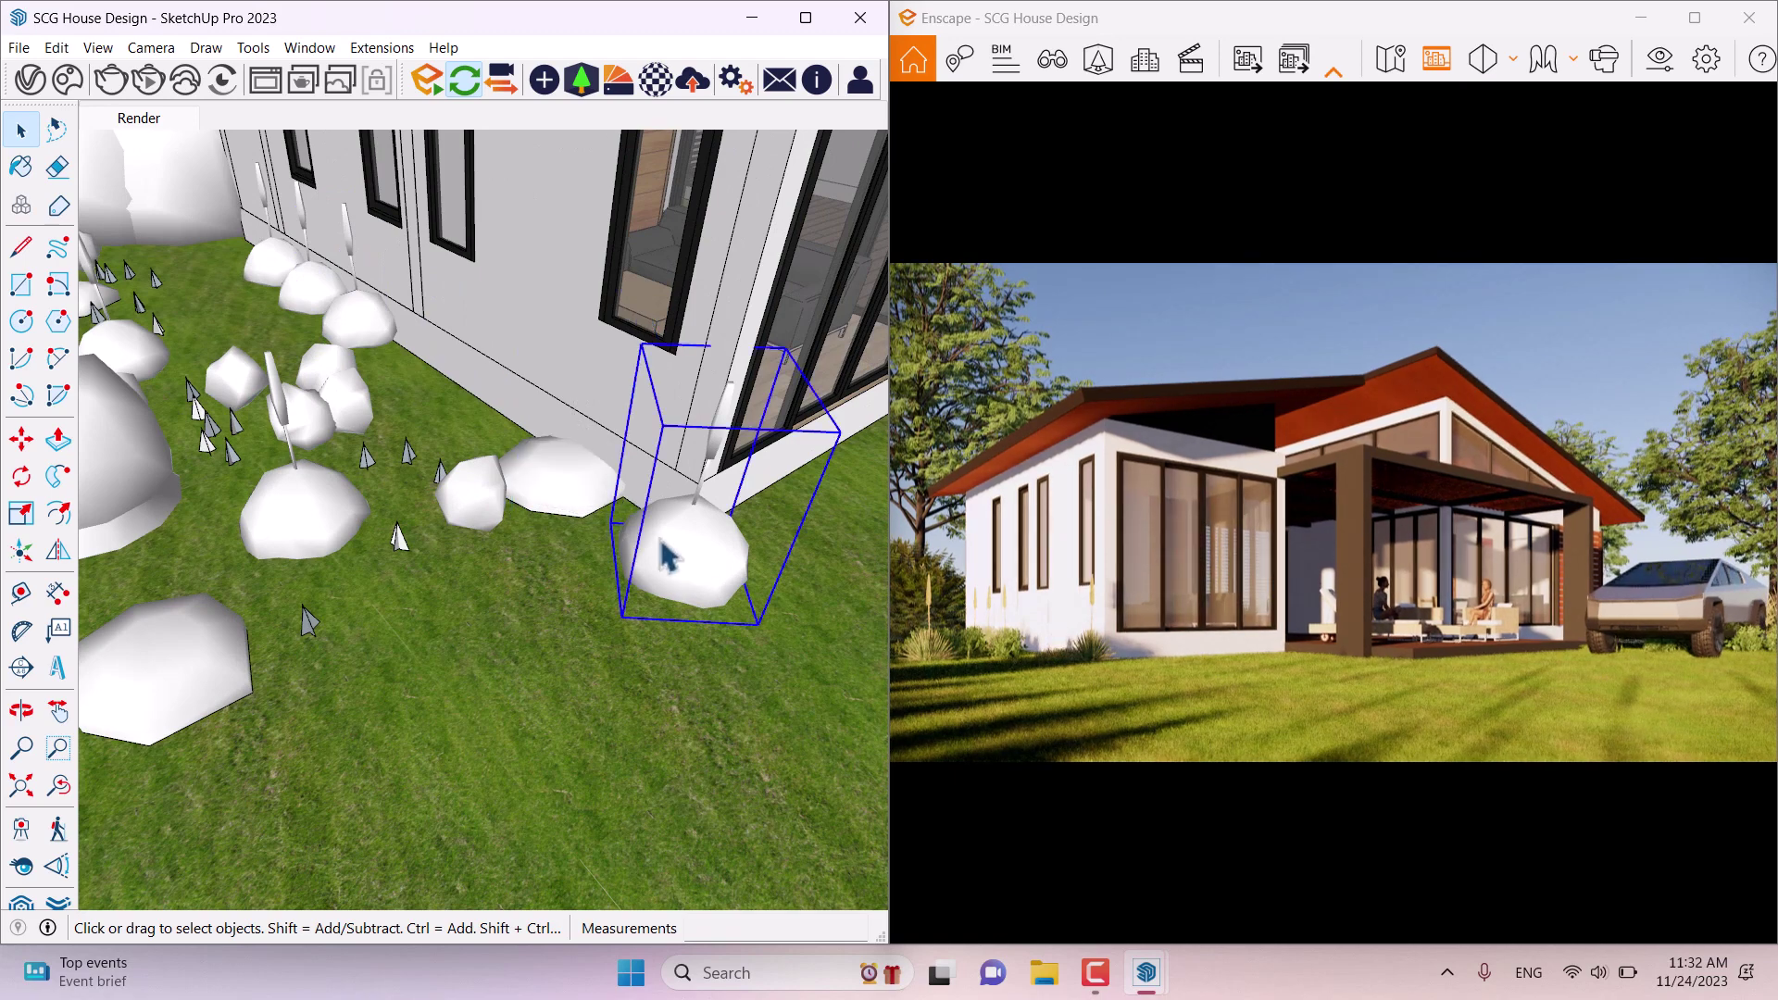
{"action": "key", "text": "Delete"}
Step: Copy a low, flat shrub about 3.37 m across the lawn to the house's front corner and scale the copy up
{"action": "left_click", "coordinate": [203, 657]}
{"action": "scroll", "coordinate": [204, 658], "scroll_direction": "down", "scroll_amount": 5}
{"action": "key", "text": "m"}
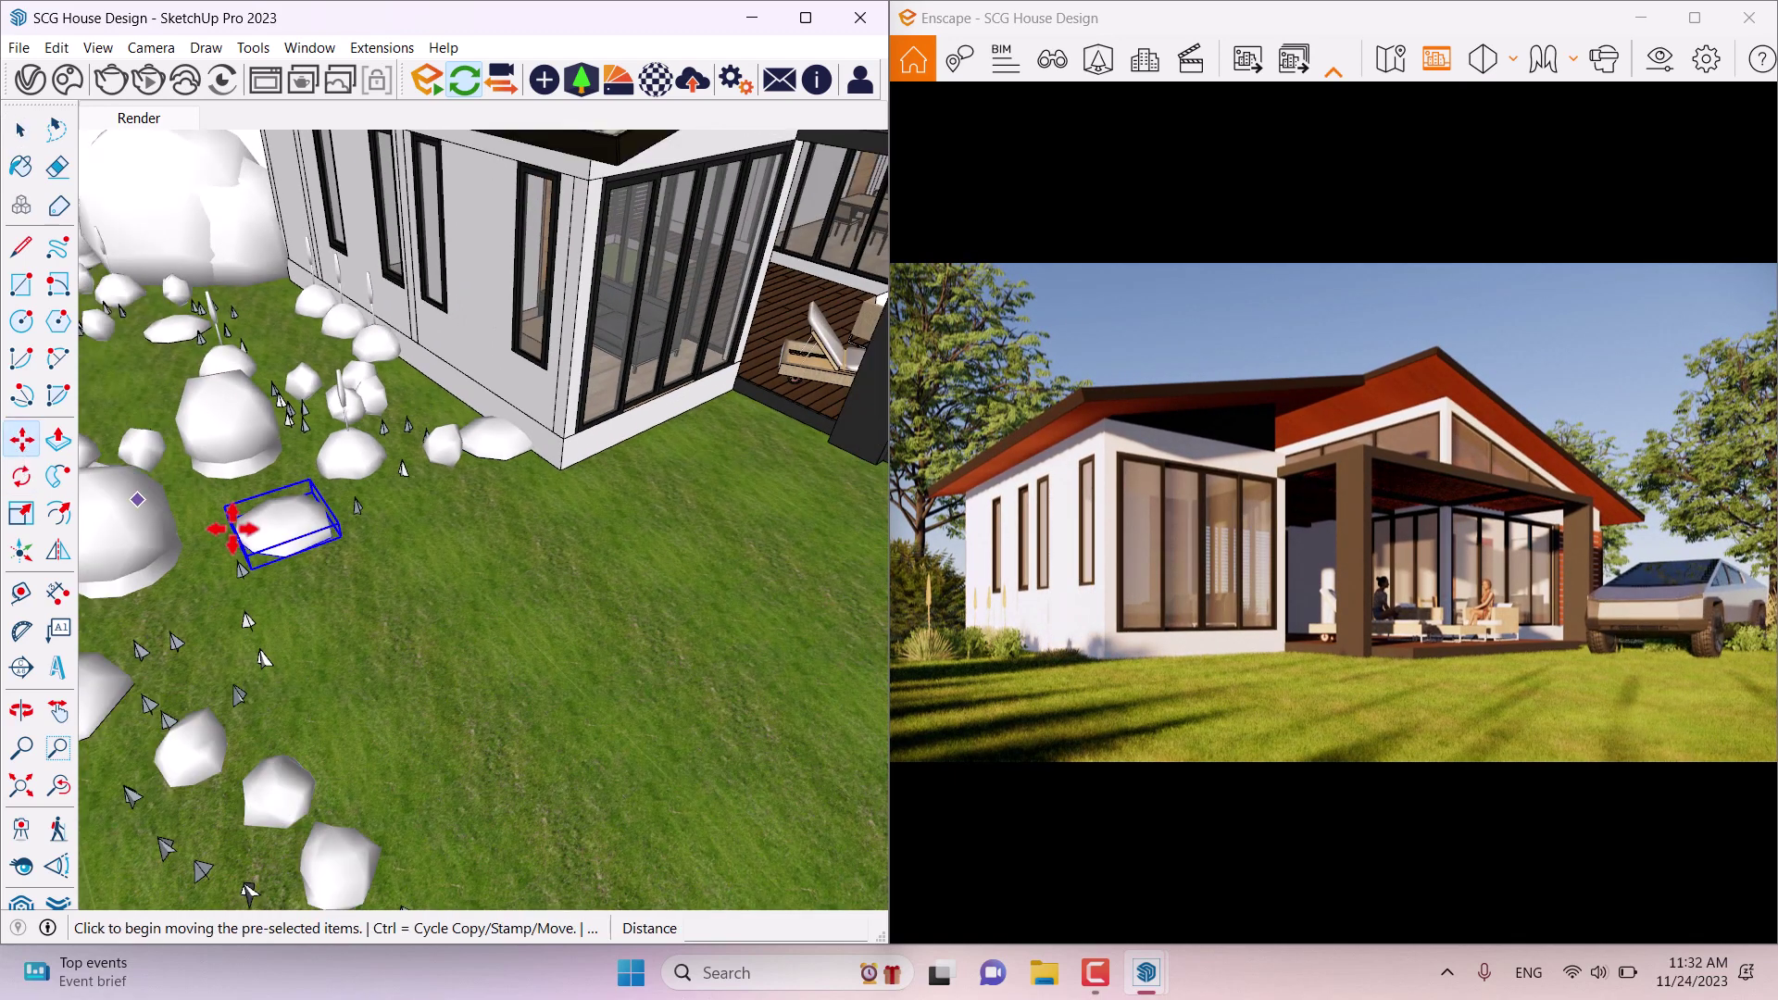
{"action": "left_click", "coordinate": [308, 547]}
{"action": "key", "text": "ctrl"}
{"action": "left_click", "coordinate": [541, 521]}
{"action": "left_click", "coordinate": [20, 513]}
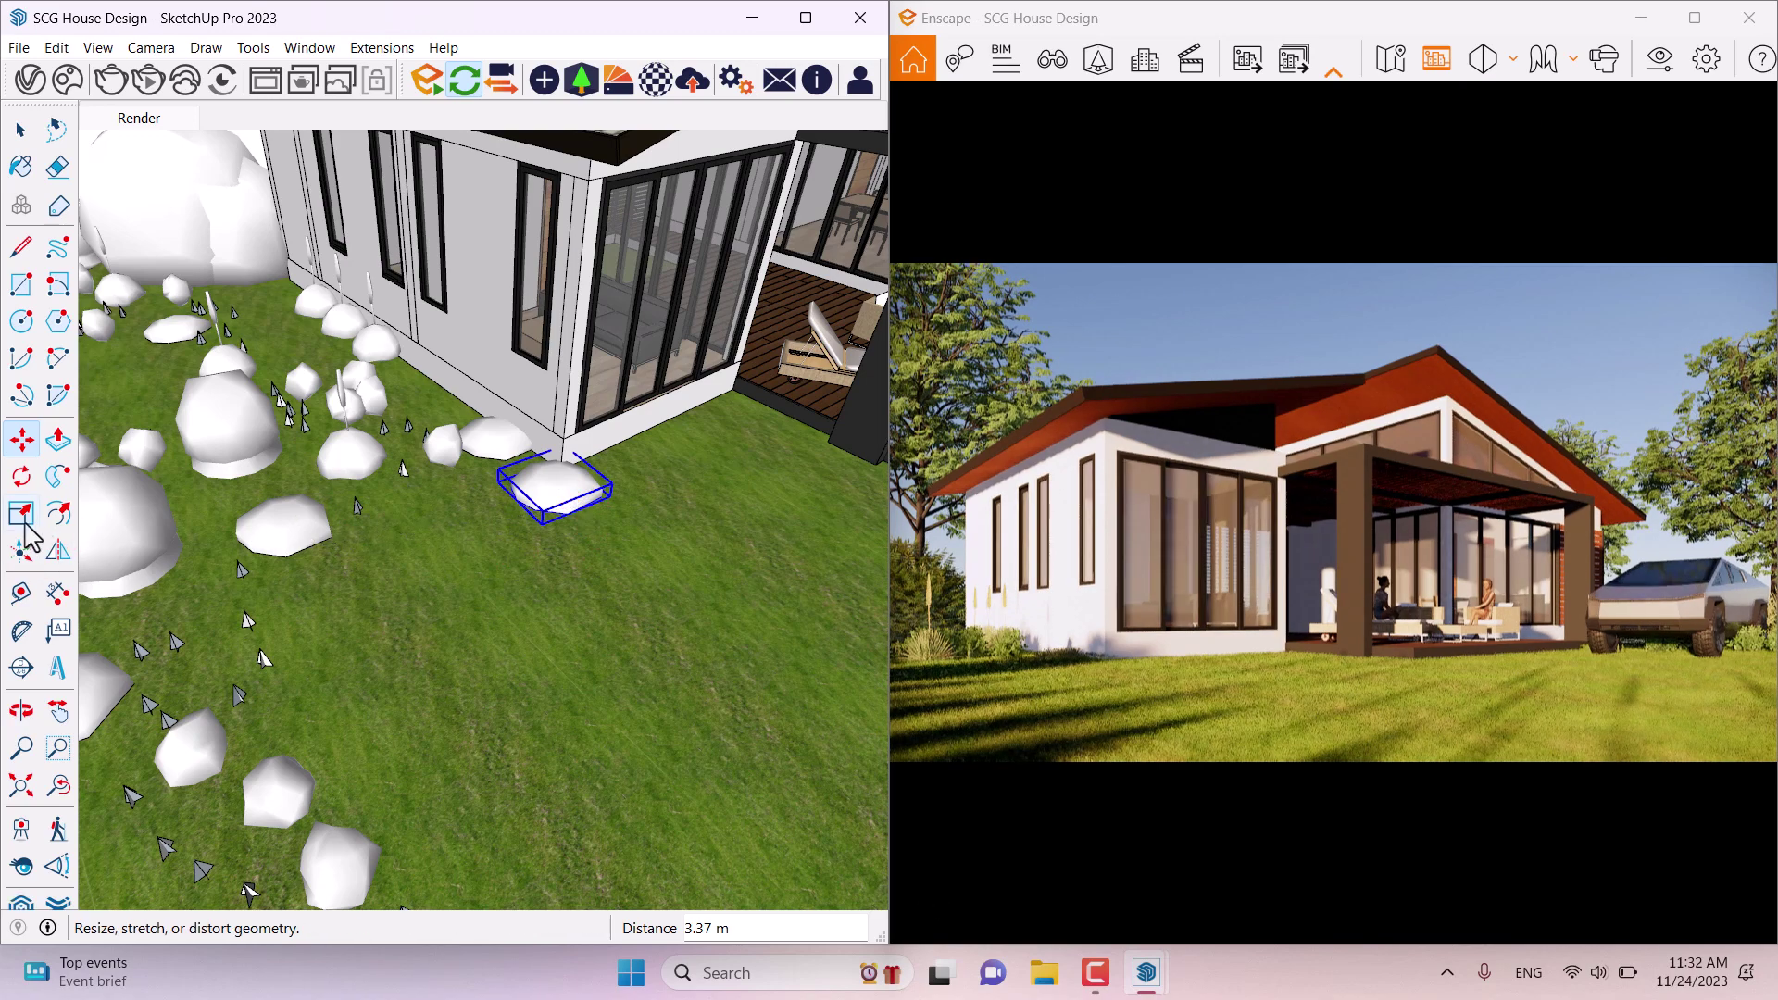
{"action": "left_click_drag", "start_coordinate": [505, 523], "coordinate": [442, 535]}
{"action": "key", "text": "space"}
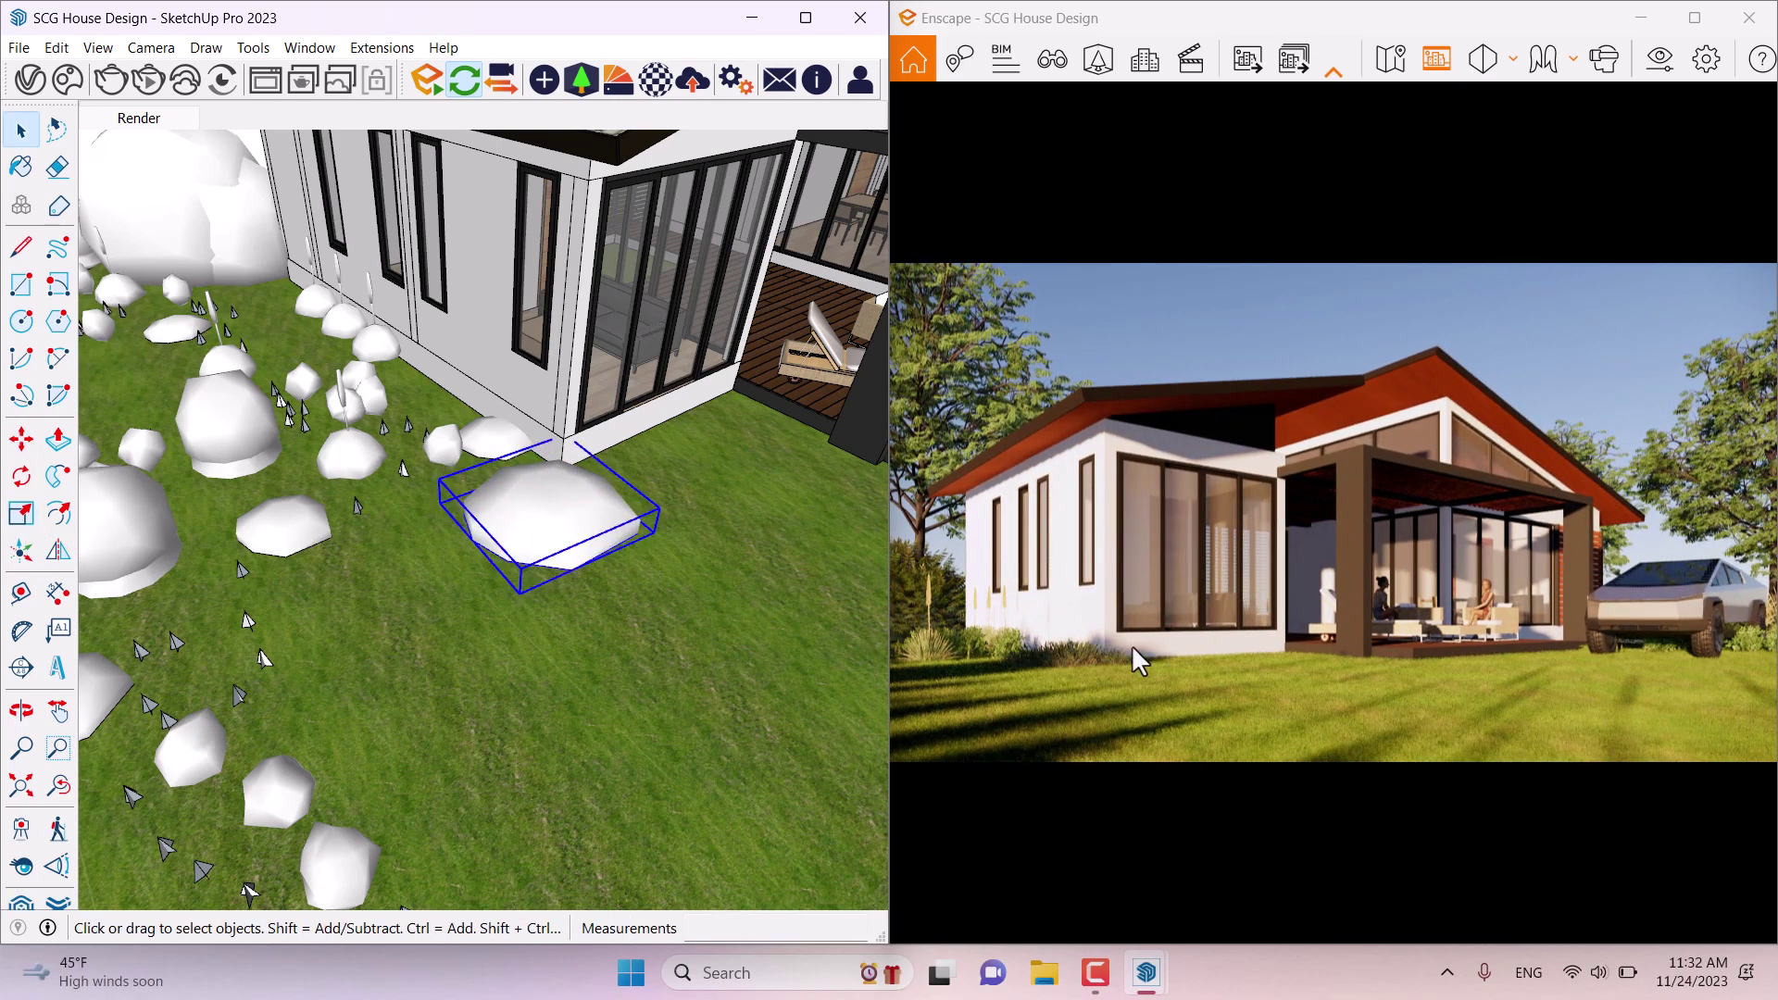
Step: Delete the remaining tall-stalked plants placed along the house's side wall
{"action": "left_click", "coordinate": [319, 298]}
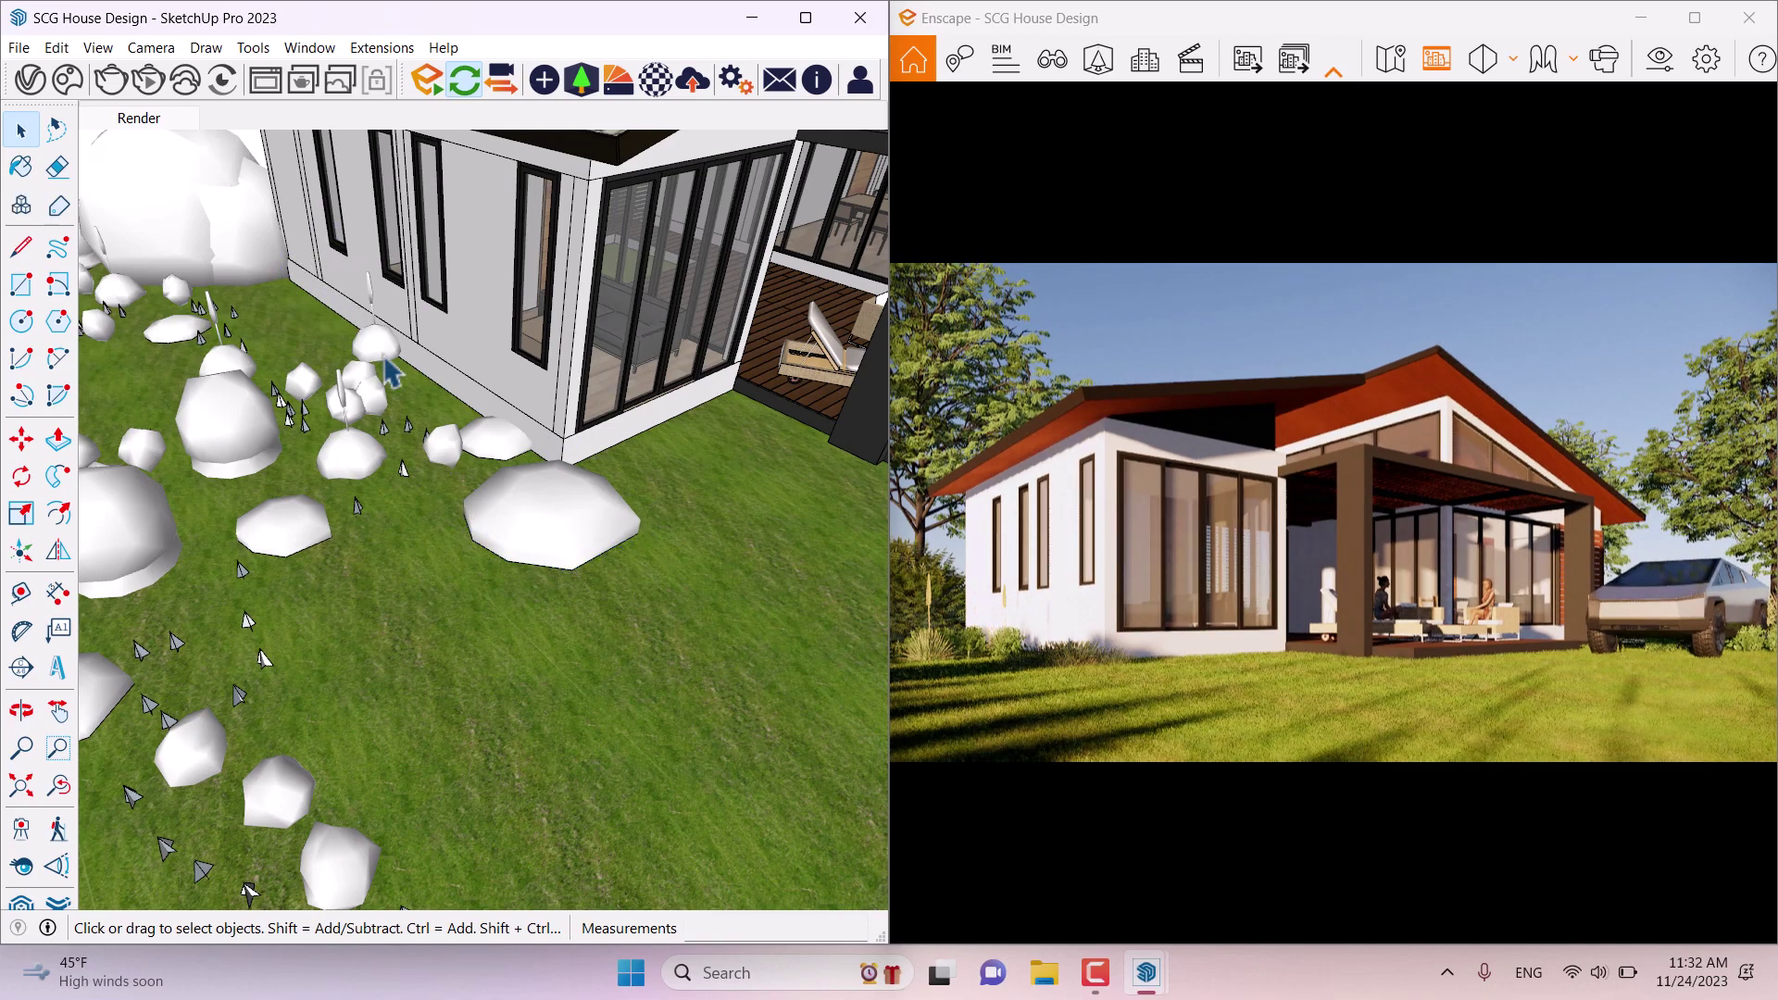
{"action": "scroll", "coordinate": [398, 398], "scroll_direction": "down", "scroll_amount": 5}
{"action": "scroll", "coordinate": [398, 398], "scroll_direction": "down", "scroll_amount": 2}
Step: Show the In Model materials and open the Enscape Material Editor, placed clear of the terrace view
{"action": "scroll", "coordinate": [576, 384], "scroll_direction": "up", "scroll_amount": 6}
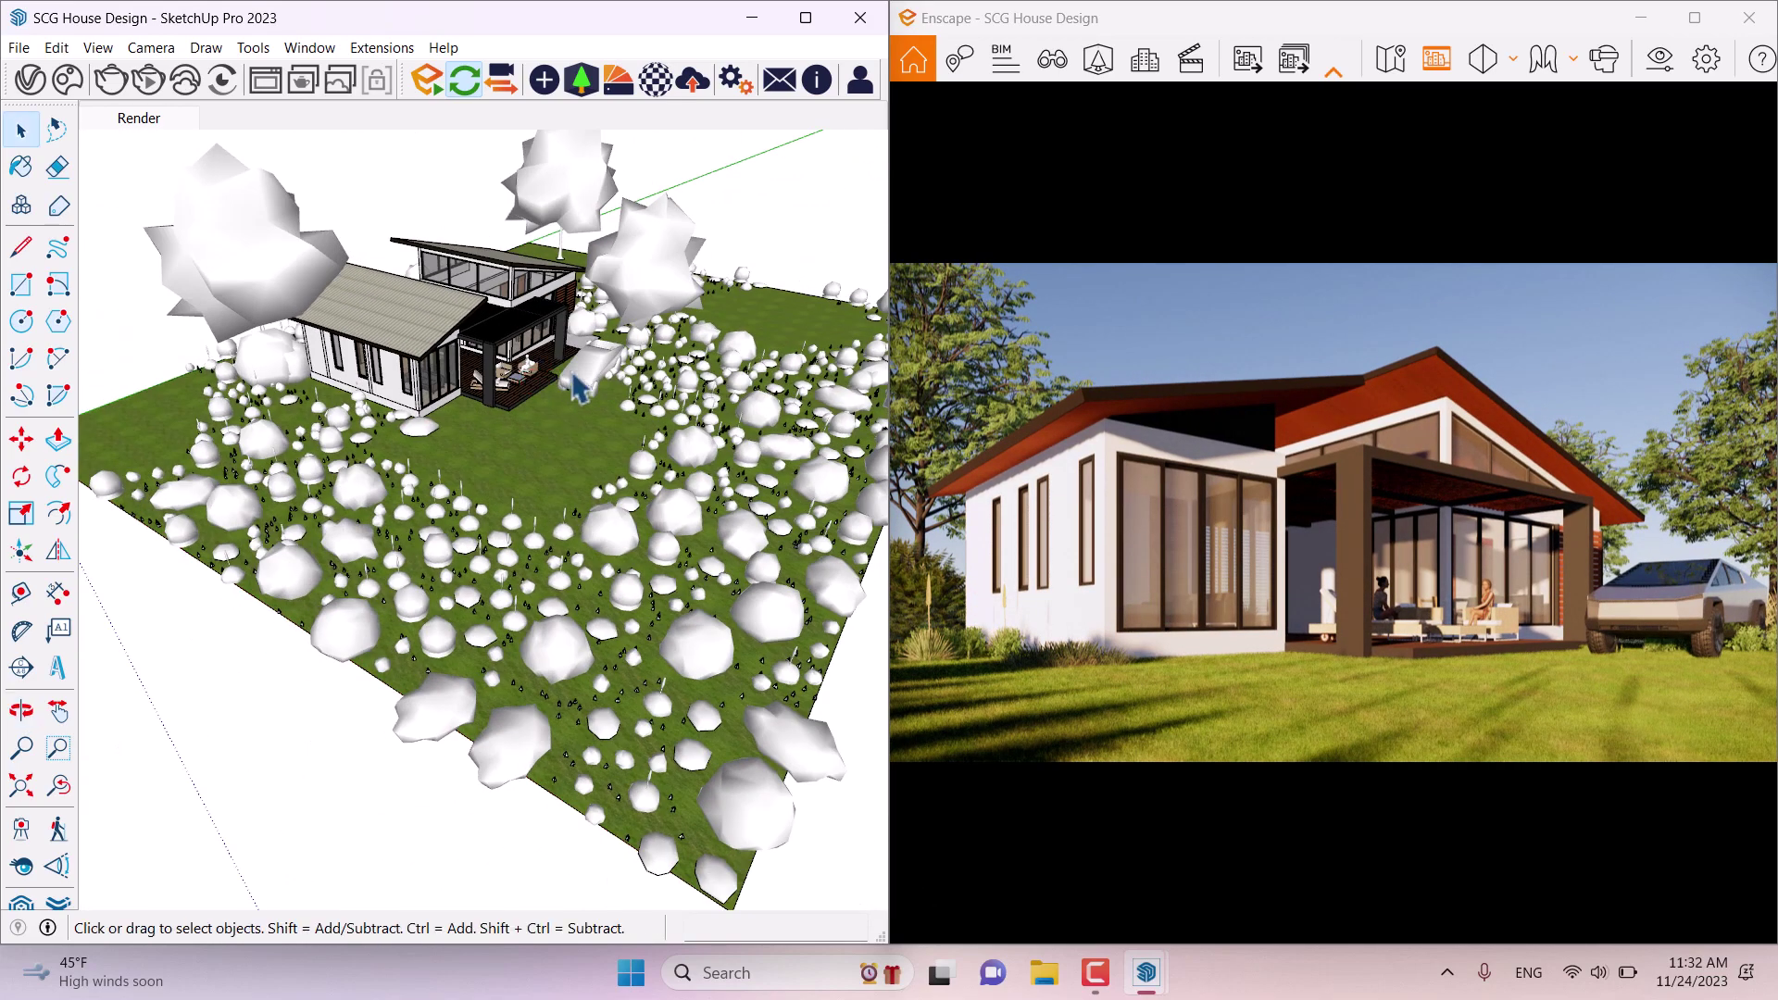
{"action": "scroll", "coordinate": [523, 375], "scroll_direction": "up", "scroll_amount": 5}
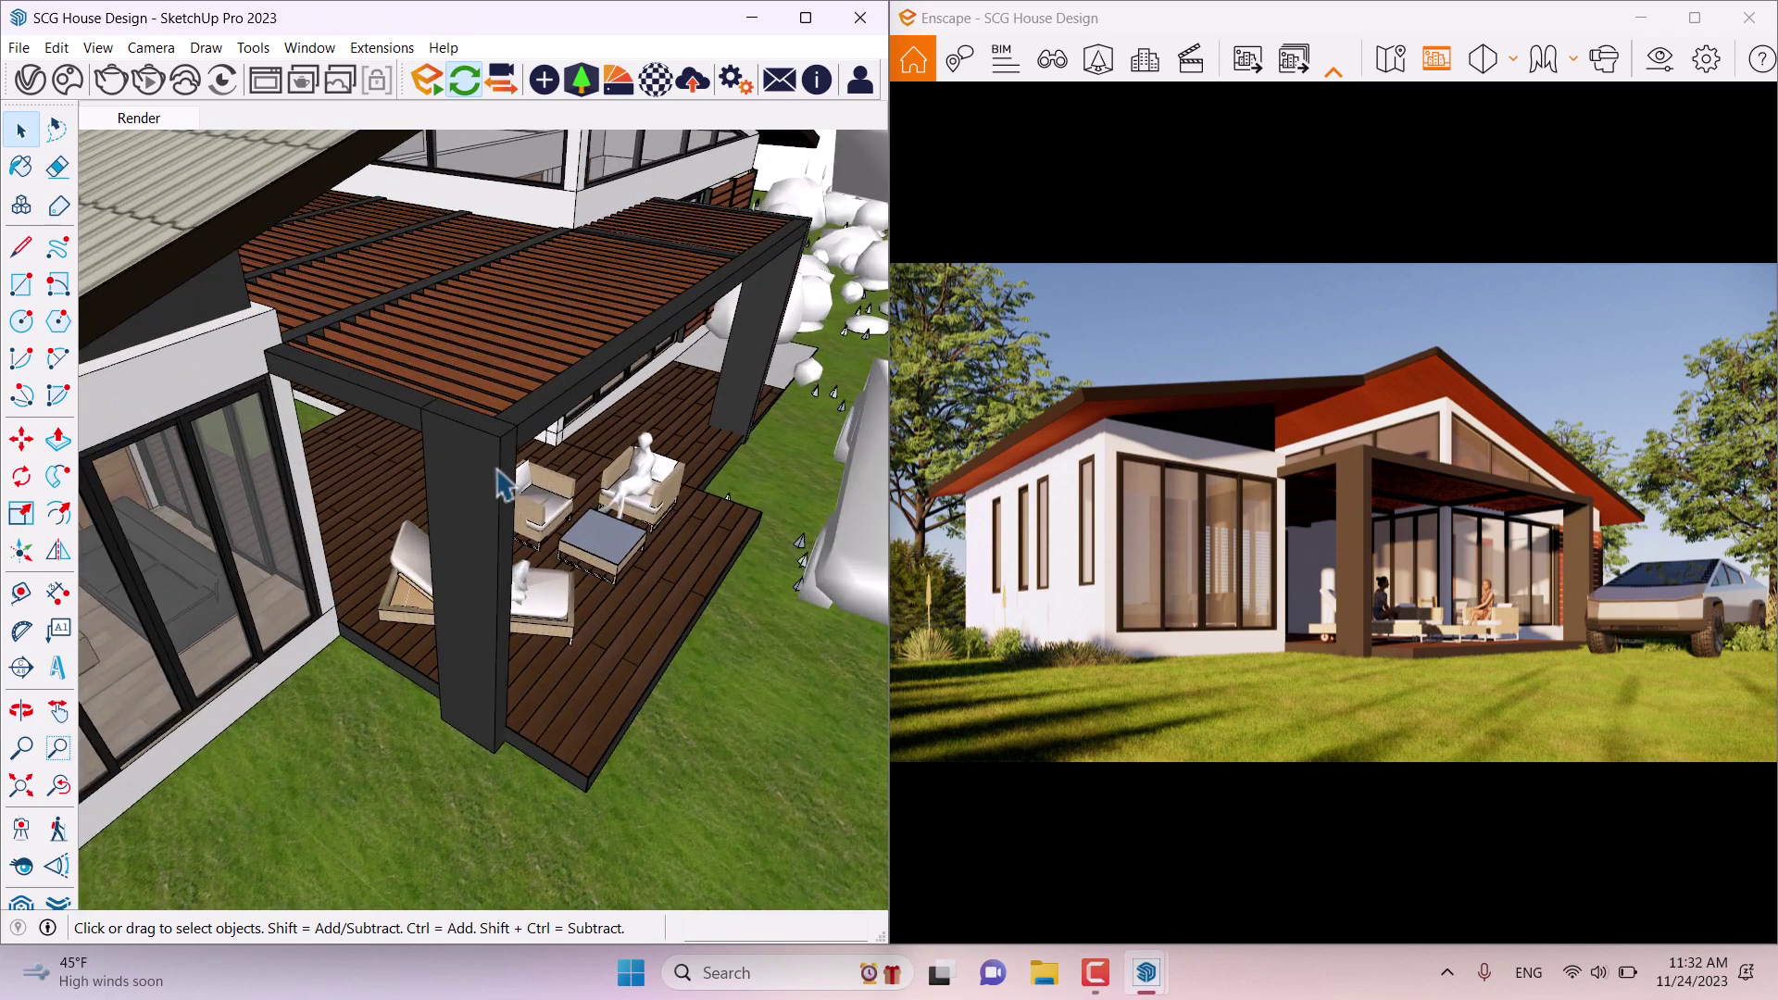
{"action": "left_click", "coordinate": [22, 167]}
{"action": "left_click", "coordinate": [760, 315]}
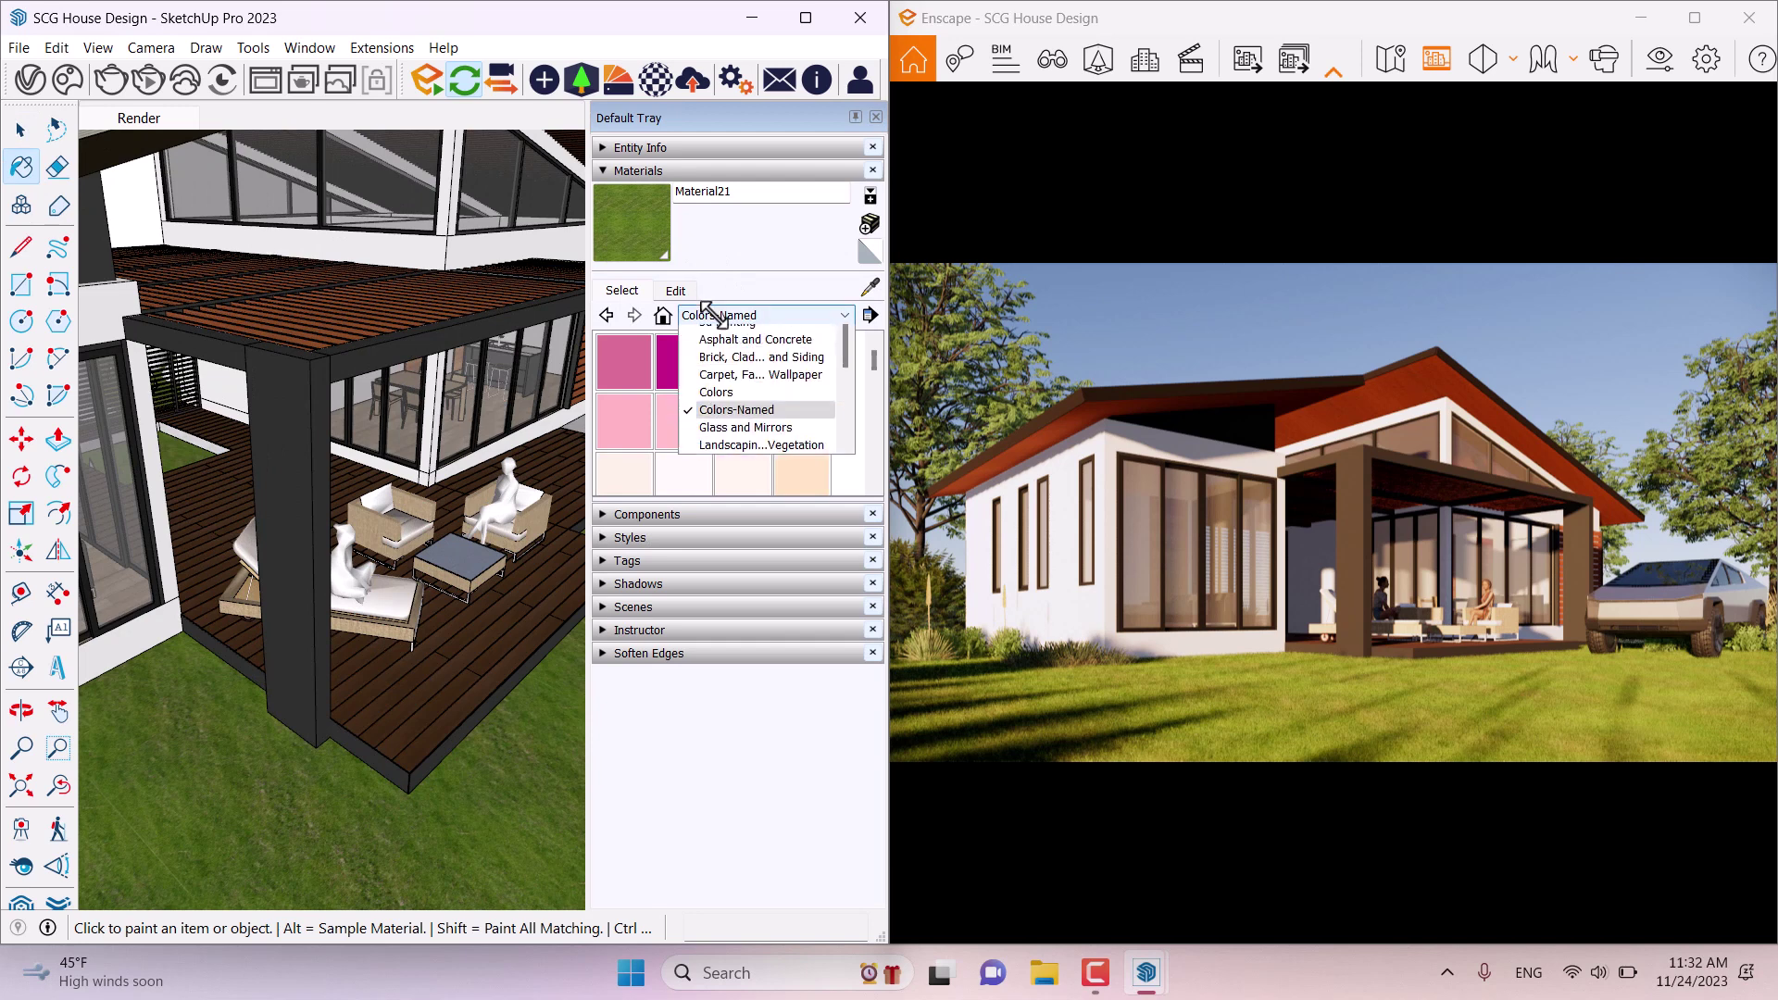
{"action": "left_click", "coordinate": [726, 335]}
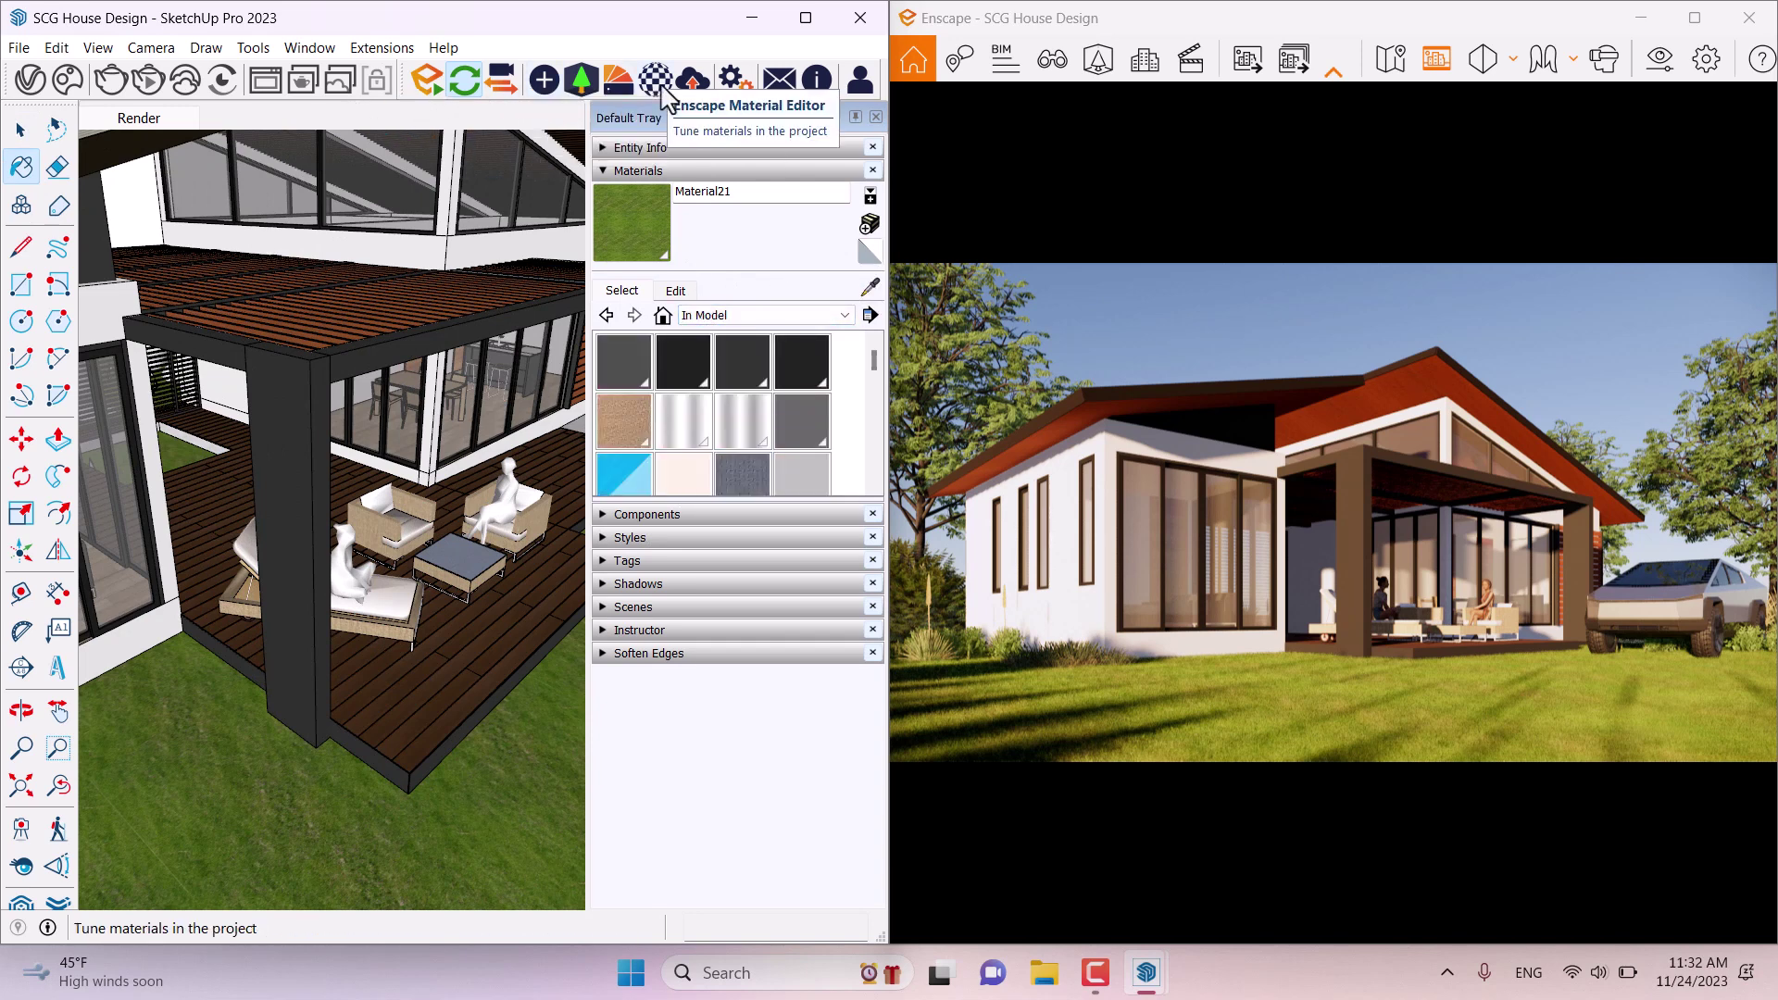
{"action": "left_click", "coordinate": [655, 80]}
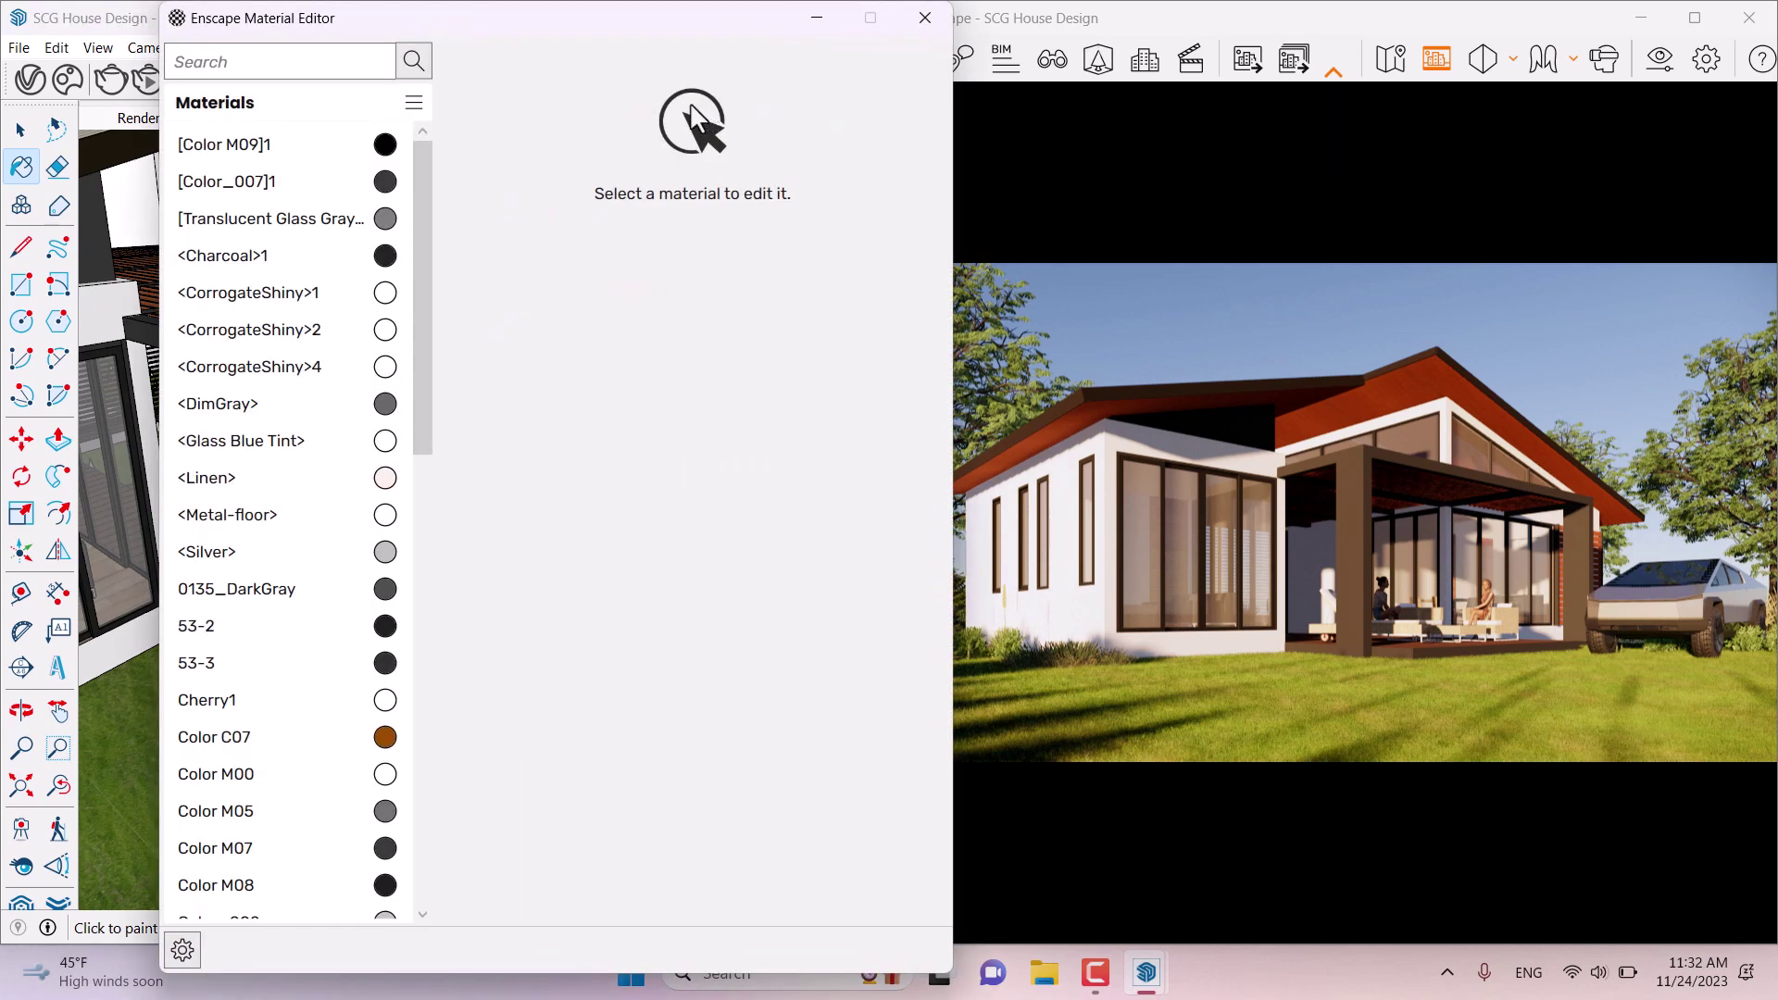
{"action": "mouse_move", "coordinate": [572, 28]}
{"action": "left_mouse_down"}
{"action": "mouse_move", "coordinate": [357, 238]}
{"action": "mouse_move", "coordinate": [378, 426]}
{"action": "left_mouse_up"}
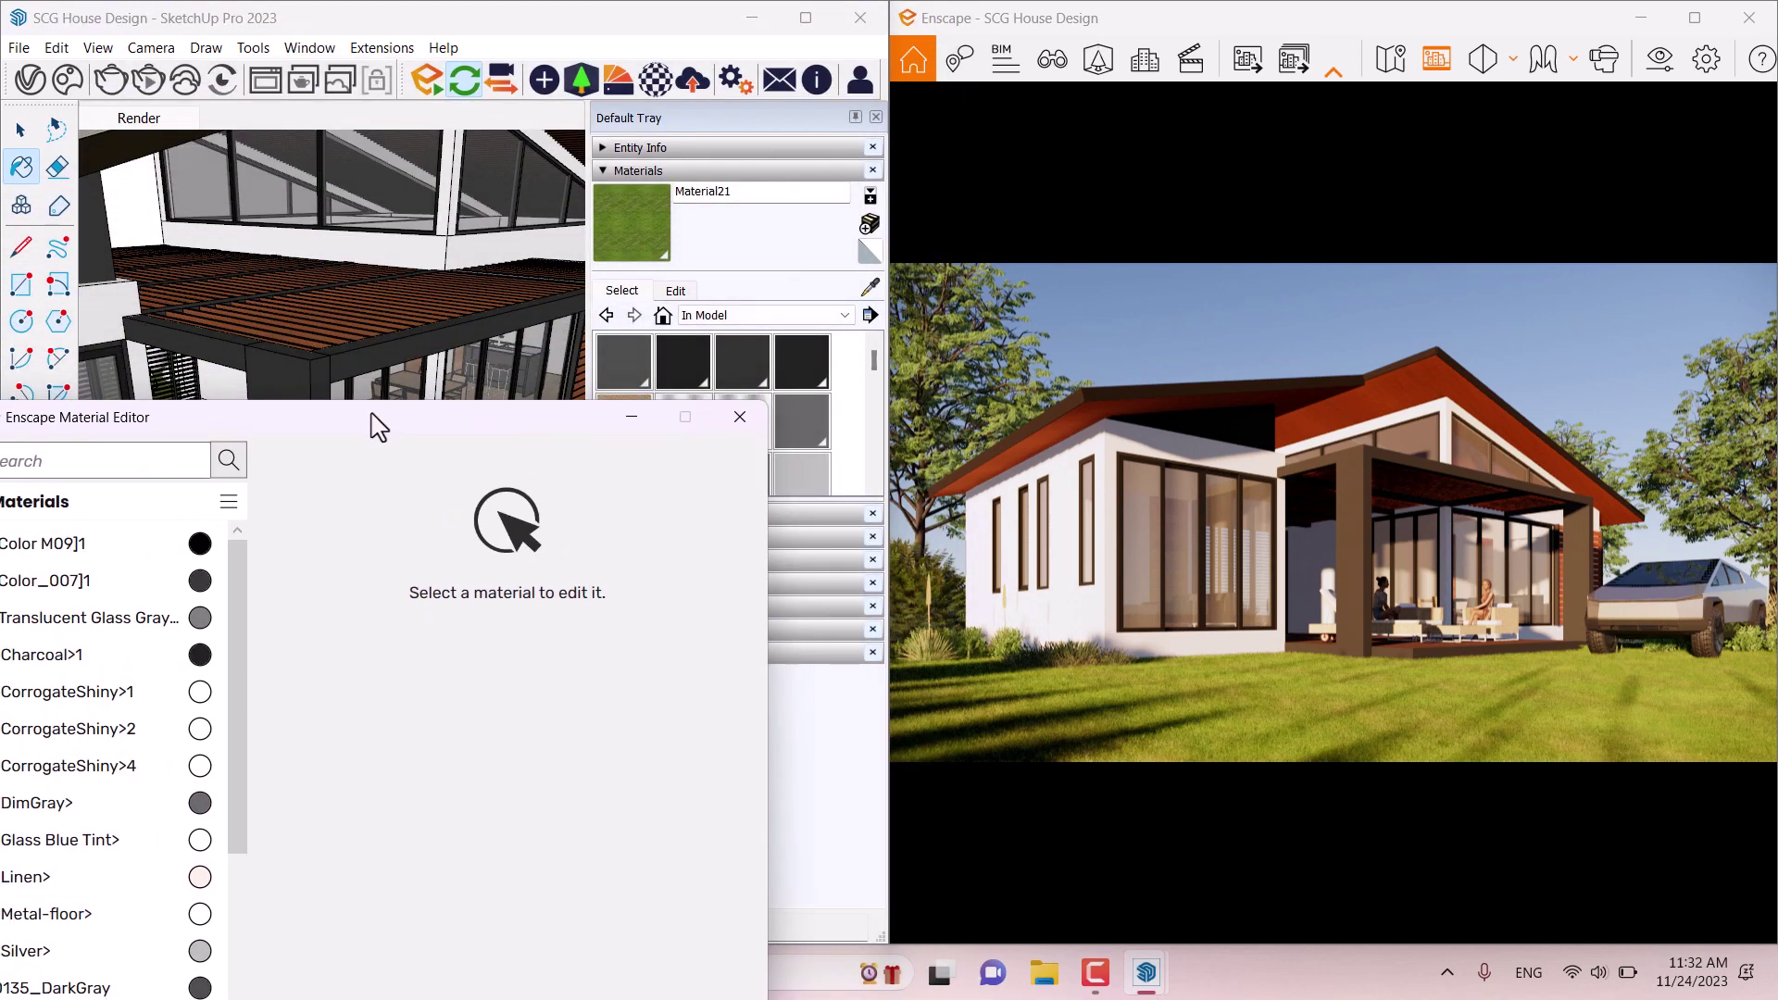
Step: Sample the pergola beam's dark material 53-3 and set its albedo color to gray
{"action": "left_click", "coordinate": [869, 288]}
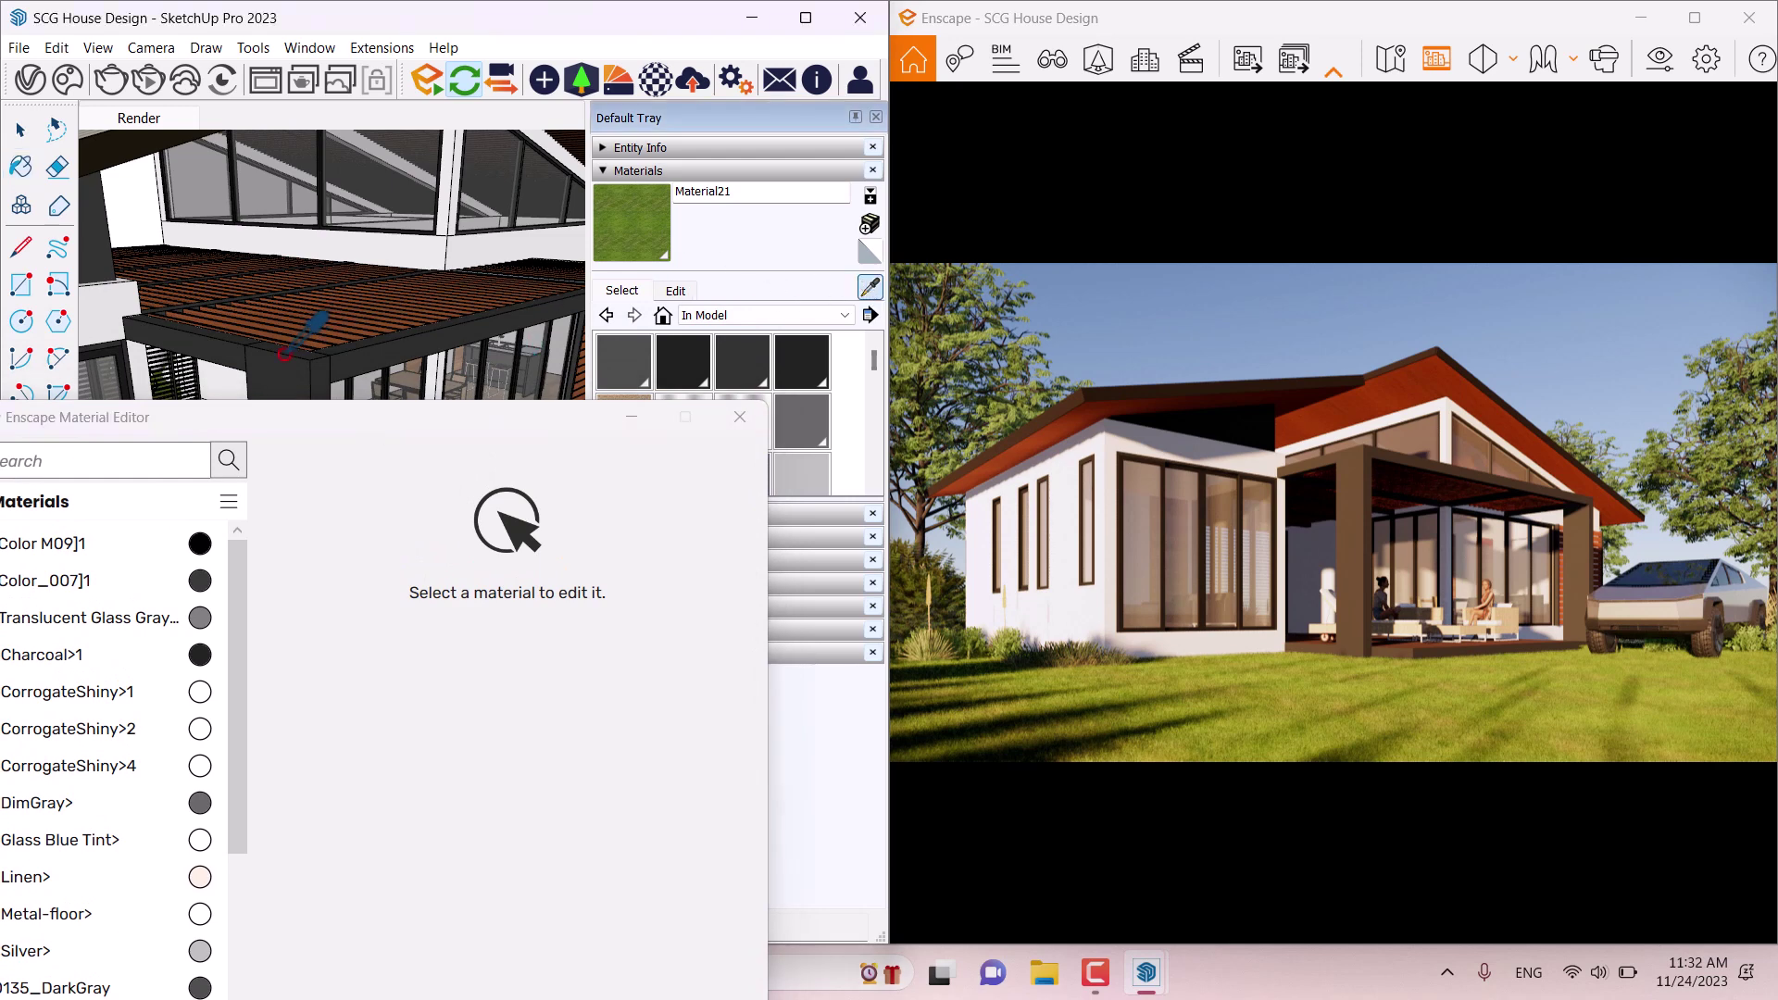
{"action": "scroll", "coordinate": [294, 344], "scroll_direction": "up", "scroll_amount": 5}
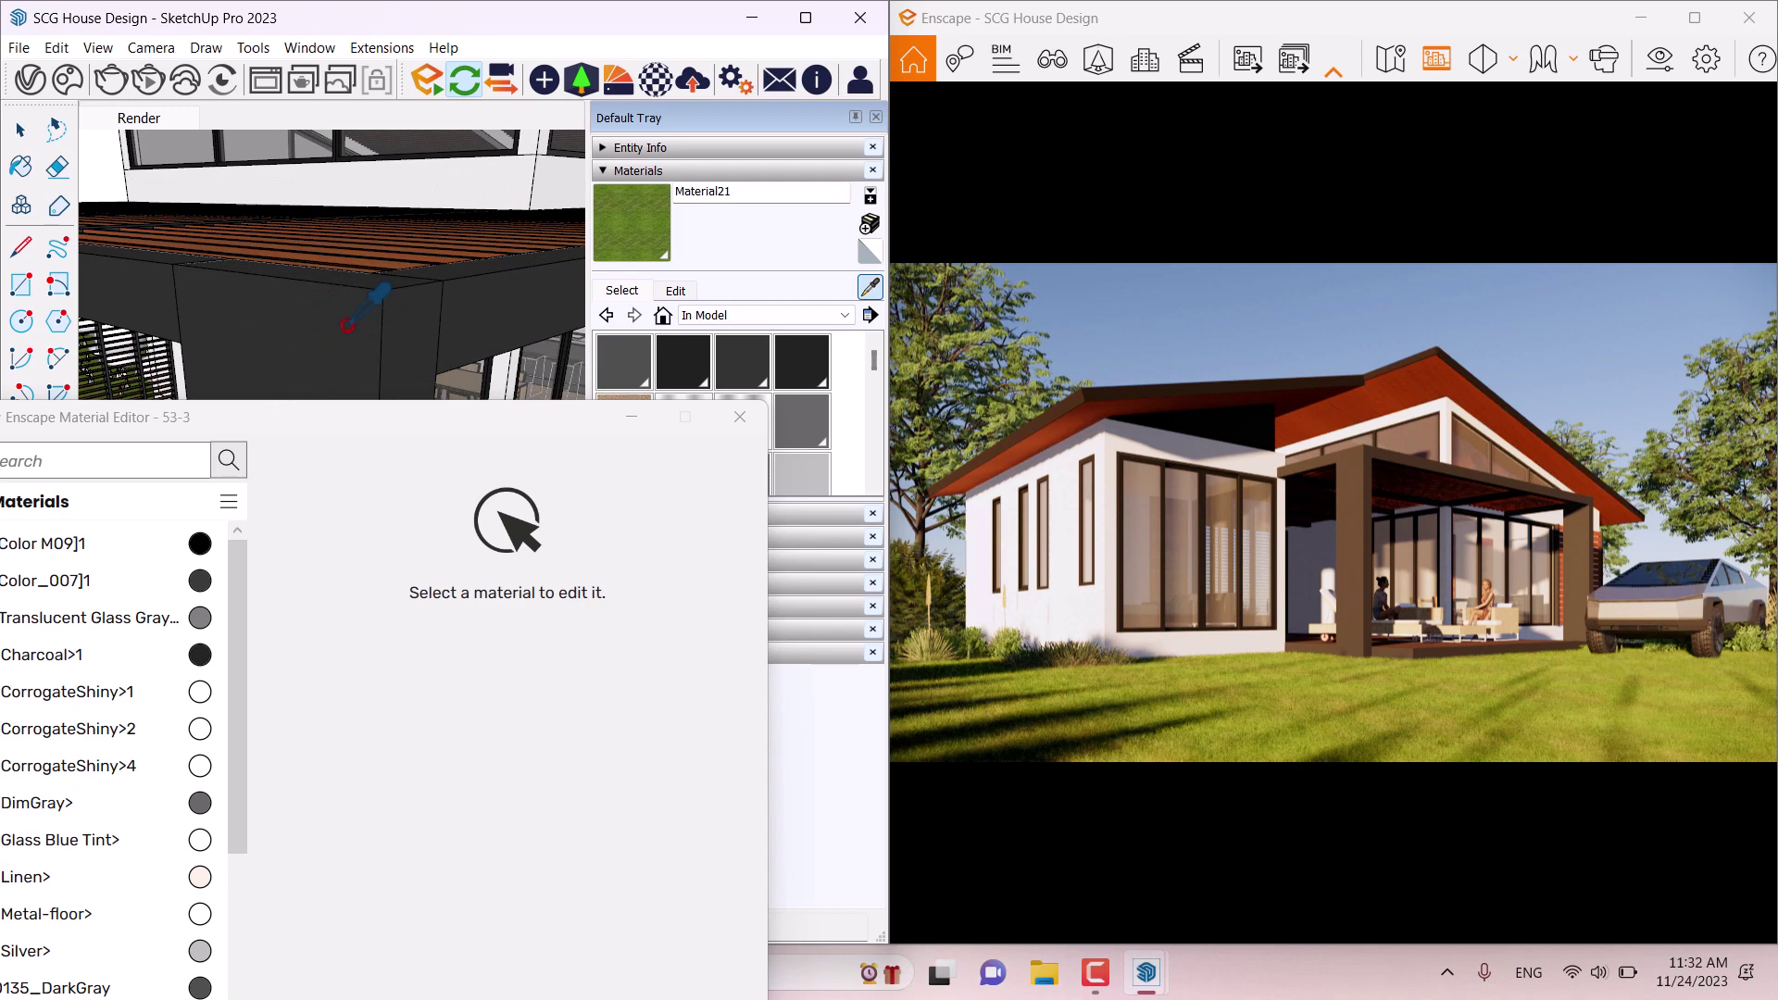
{"action": "left_click", "coordinate": [348, 325]}
{"action": "left_click_drag", "start_coordinate": [377, 424], "coordinate": [385, 168]}
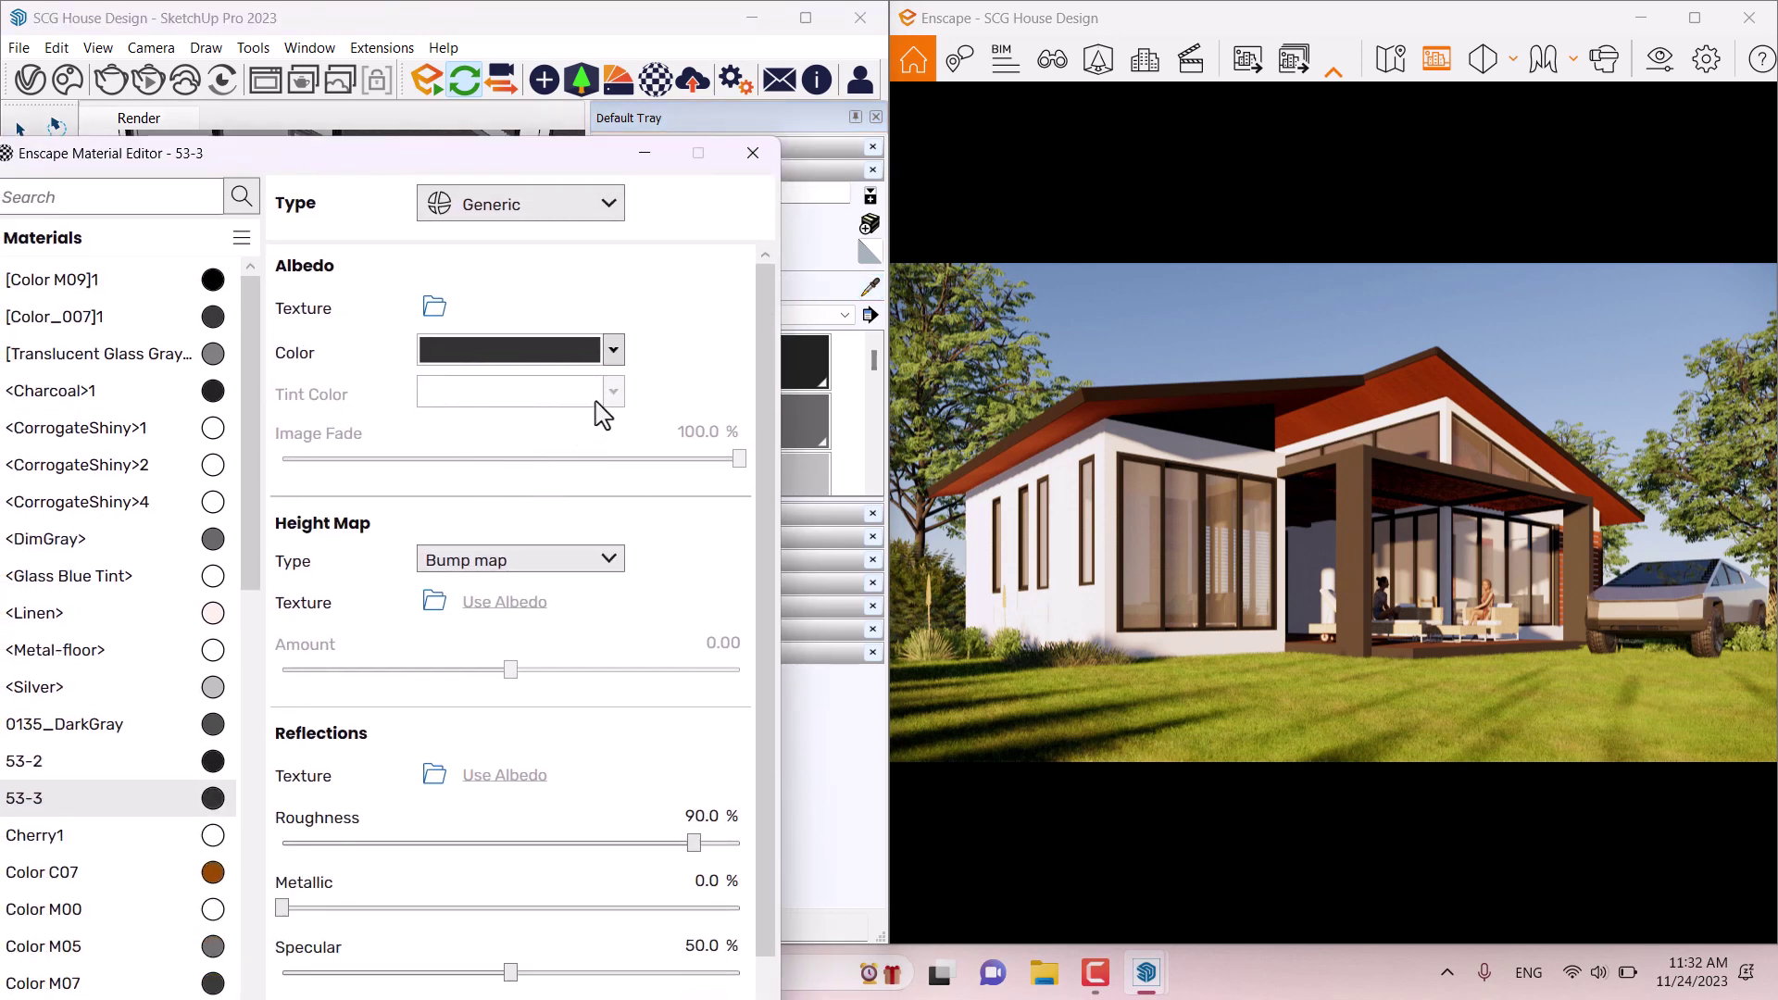
{"action": "left_click", "coordinate": [613, 352]}
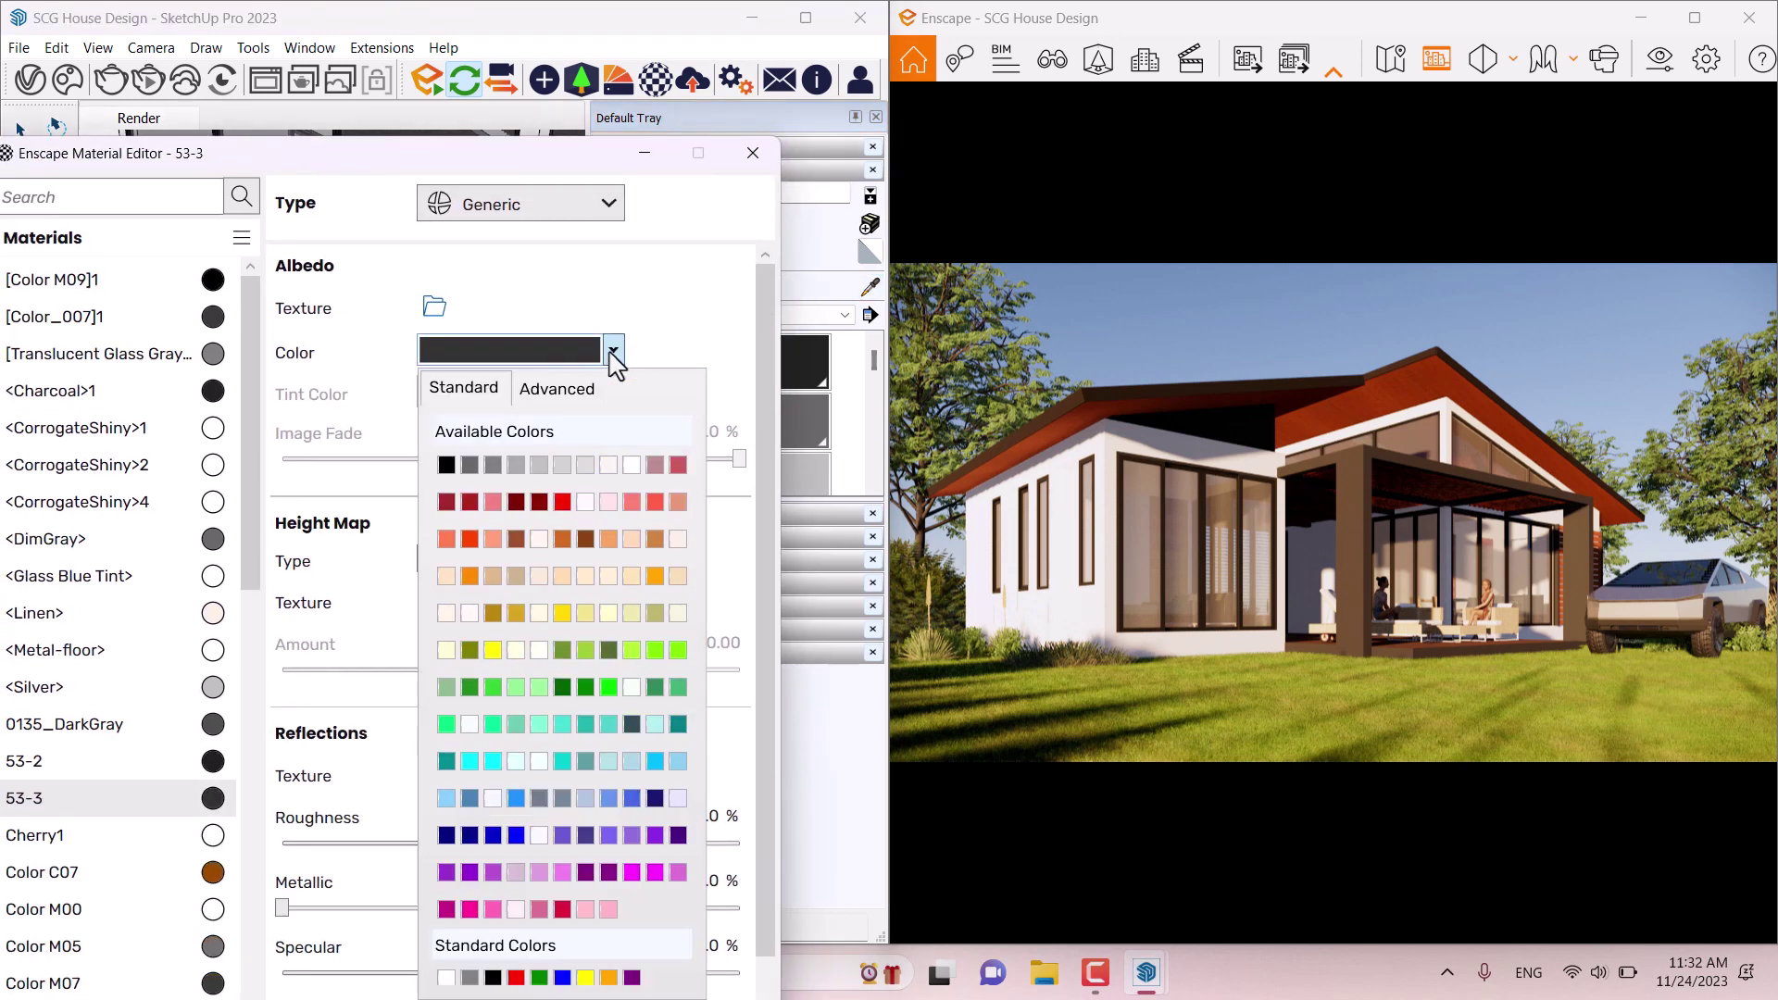
{"action": "left_click", "coordinate": [505, 466]}
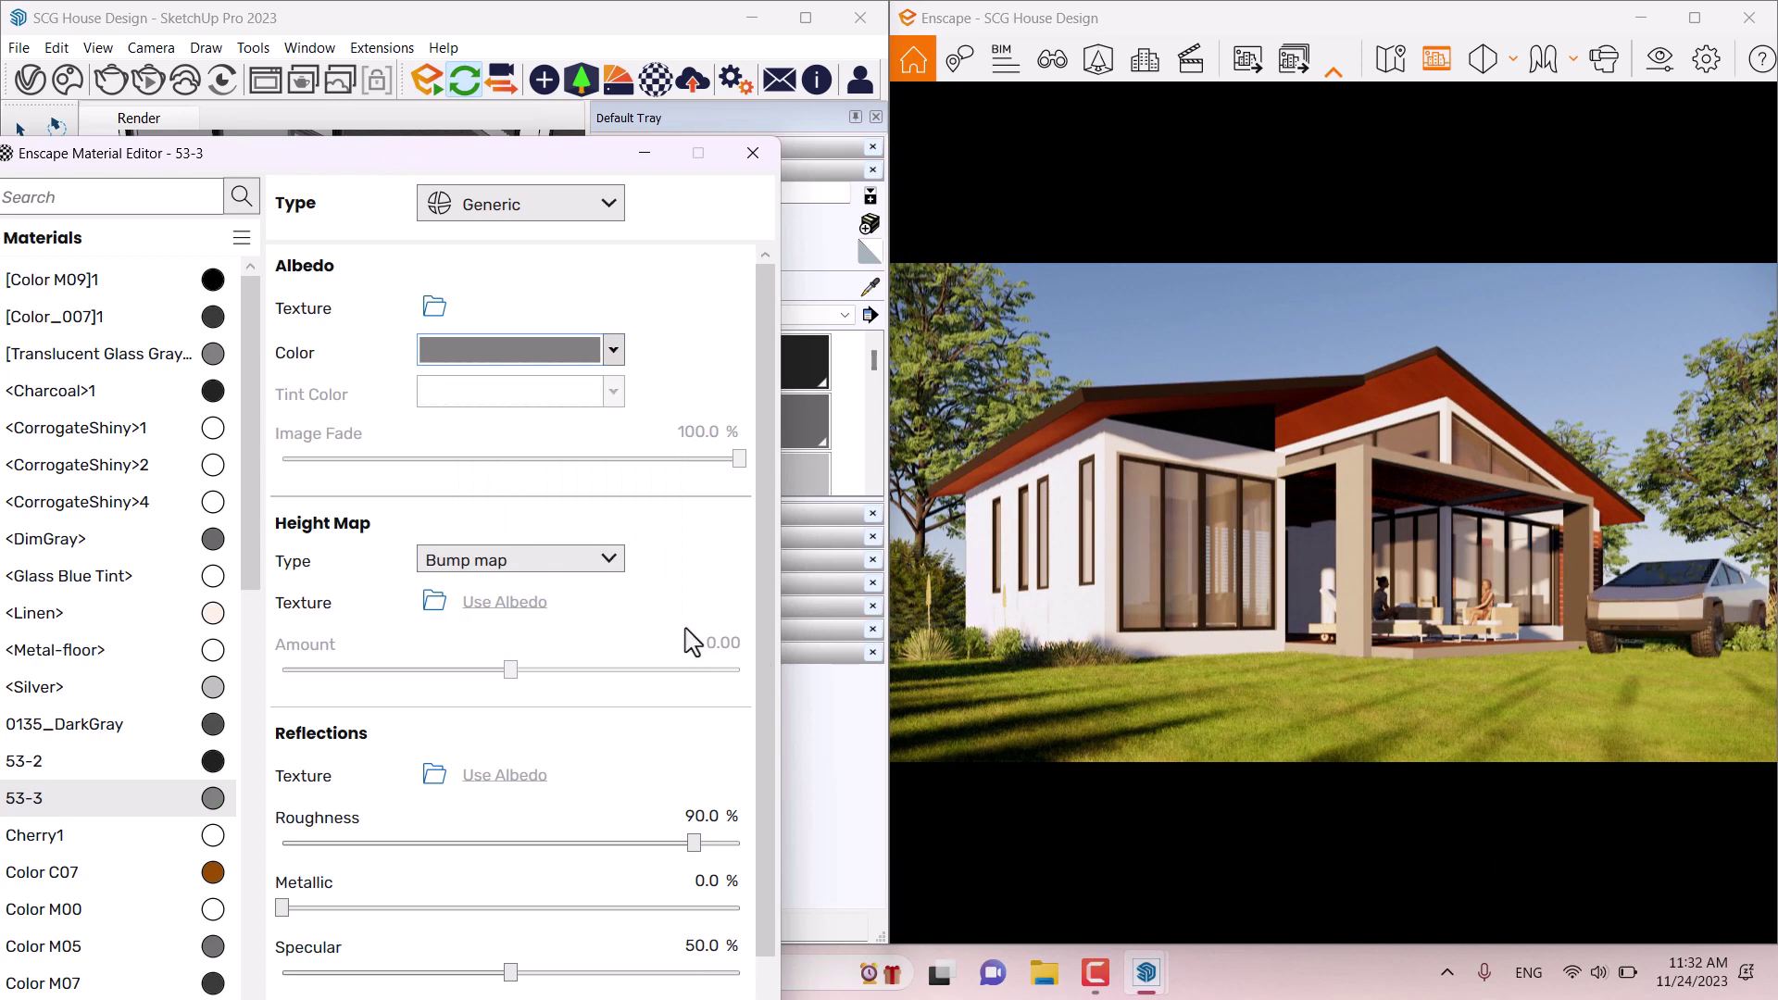
Step: Set the reflection roughness of the pergola material 53-3 to 41%
{"action": "scroll", "coordinate": [761, 687], "scroll_direction": "down", "scroll_amount": 1}
{"action": "left_click_drag", "start_coordinate": [694, 750], "coordinate": [485, 753]}
{"action": "left_click", "coordinate": [706, 722]}
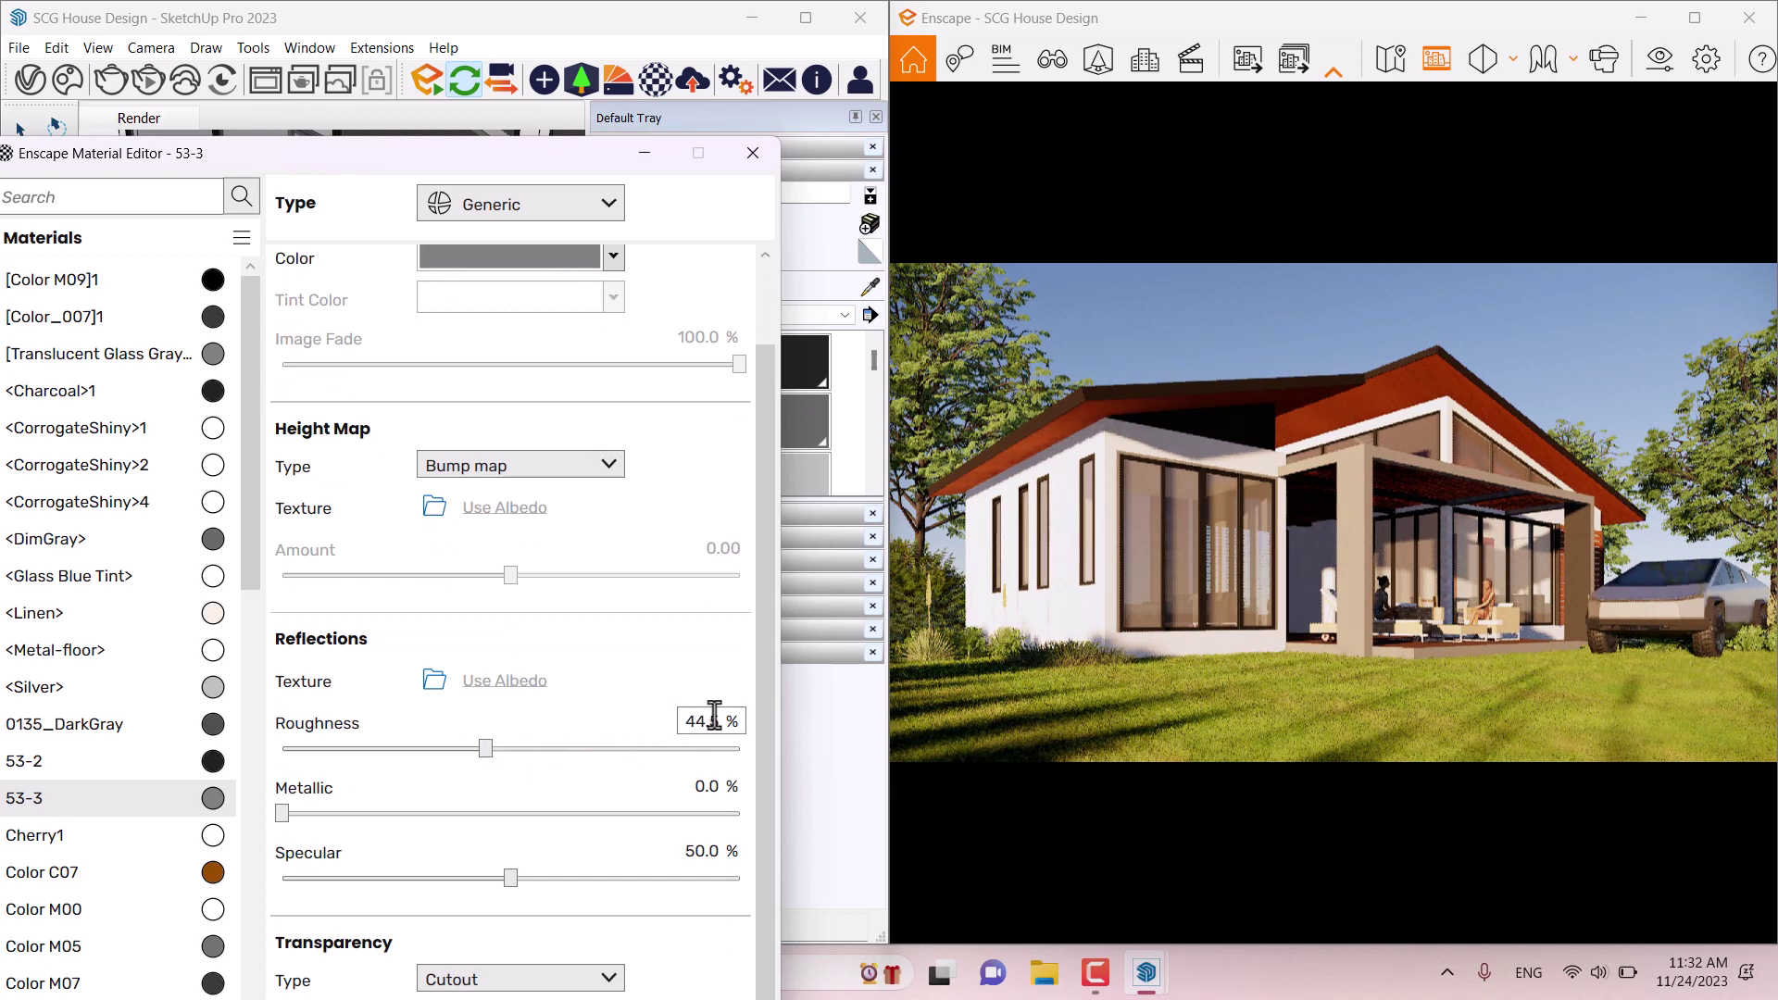
{"action": "type", "text": "41"}
{"action": "key", "text": "Return"}
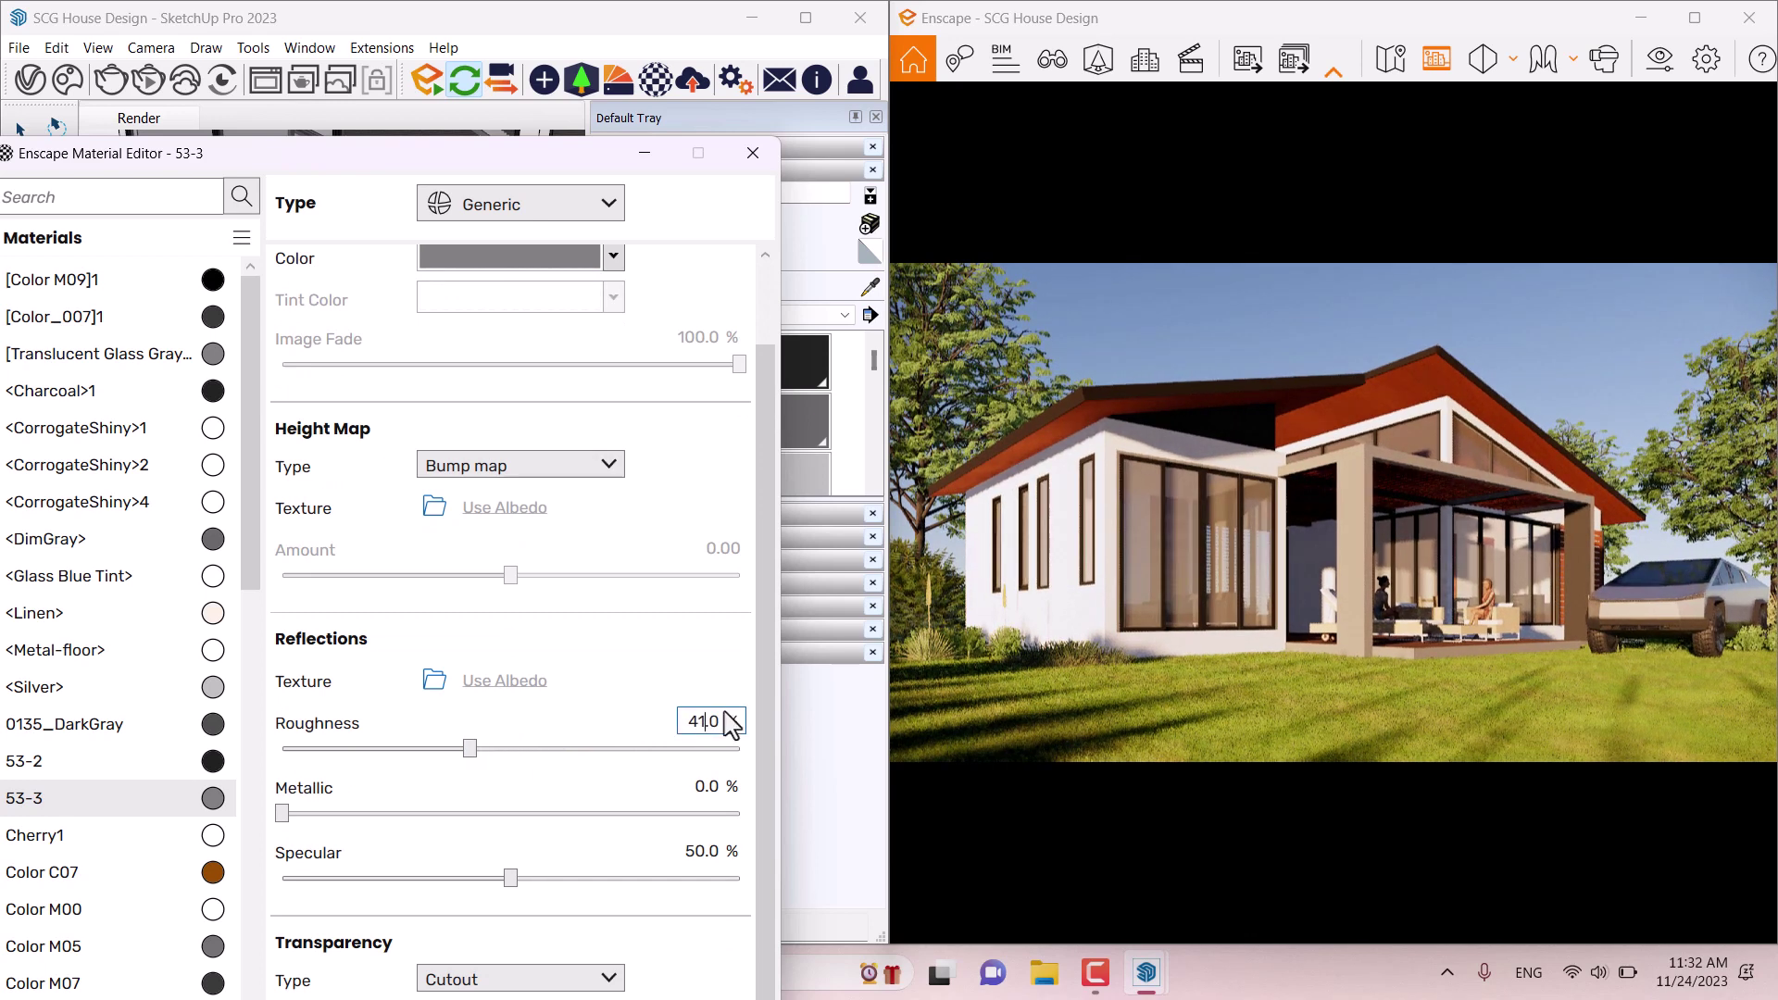
Step: Set the metallic value of material 53-3 to 4% and its specular value to 61%
{"action": "left_click", "coordinate": [713, 786]}
{"action": "type", "text": "4"}
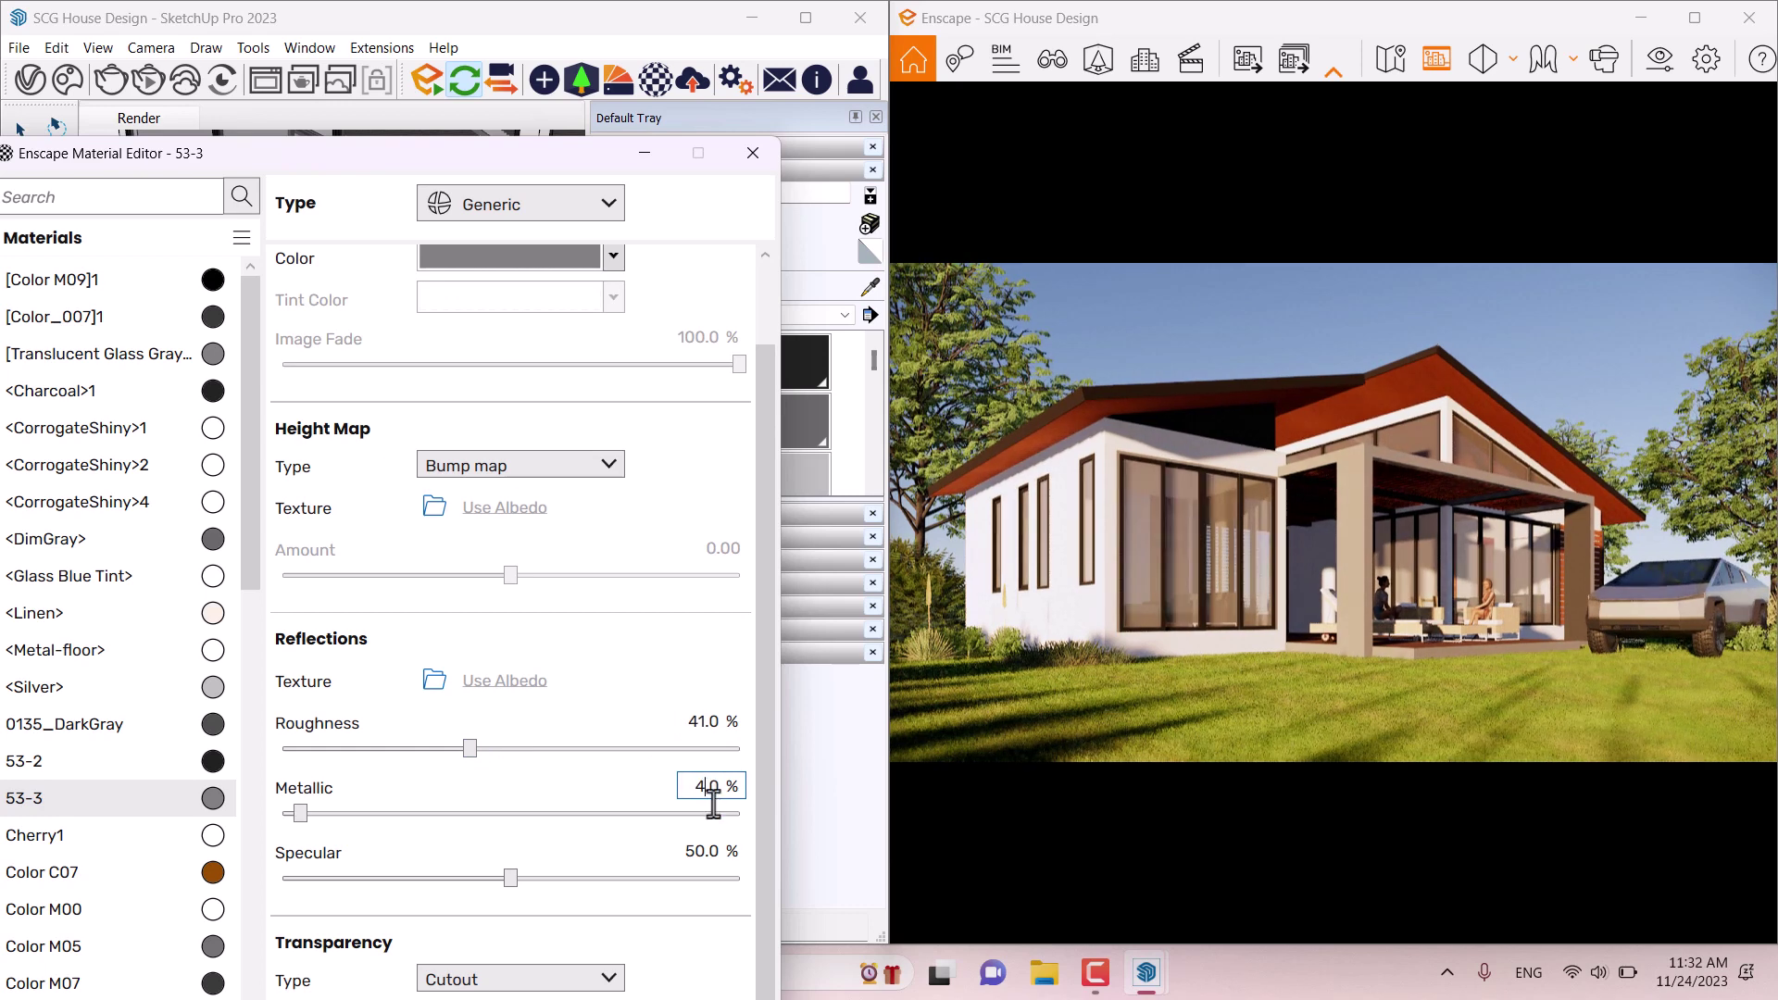
{"action": "key", "text": "Return"}
{"action": "left_click", "coordinate": [715, 850]}
{"action": "type", "text": "61"}
{"action": "key", "text": "Return"}
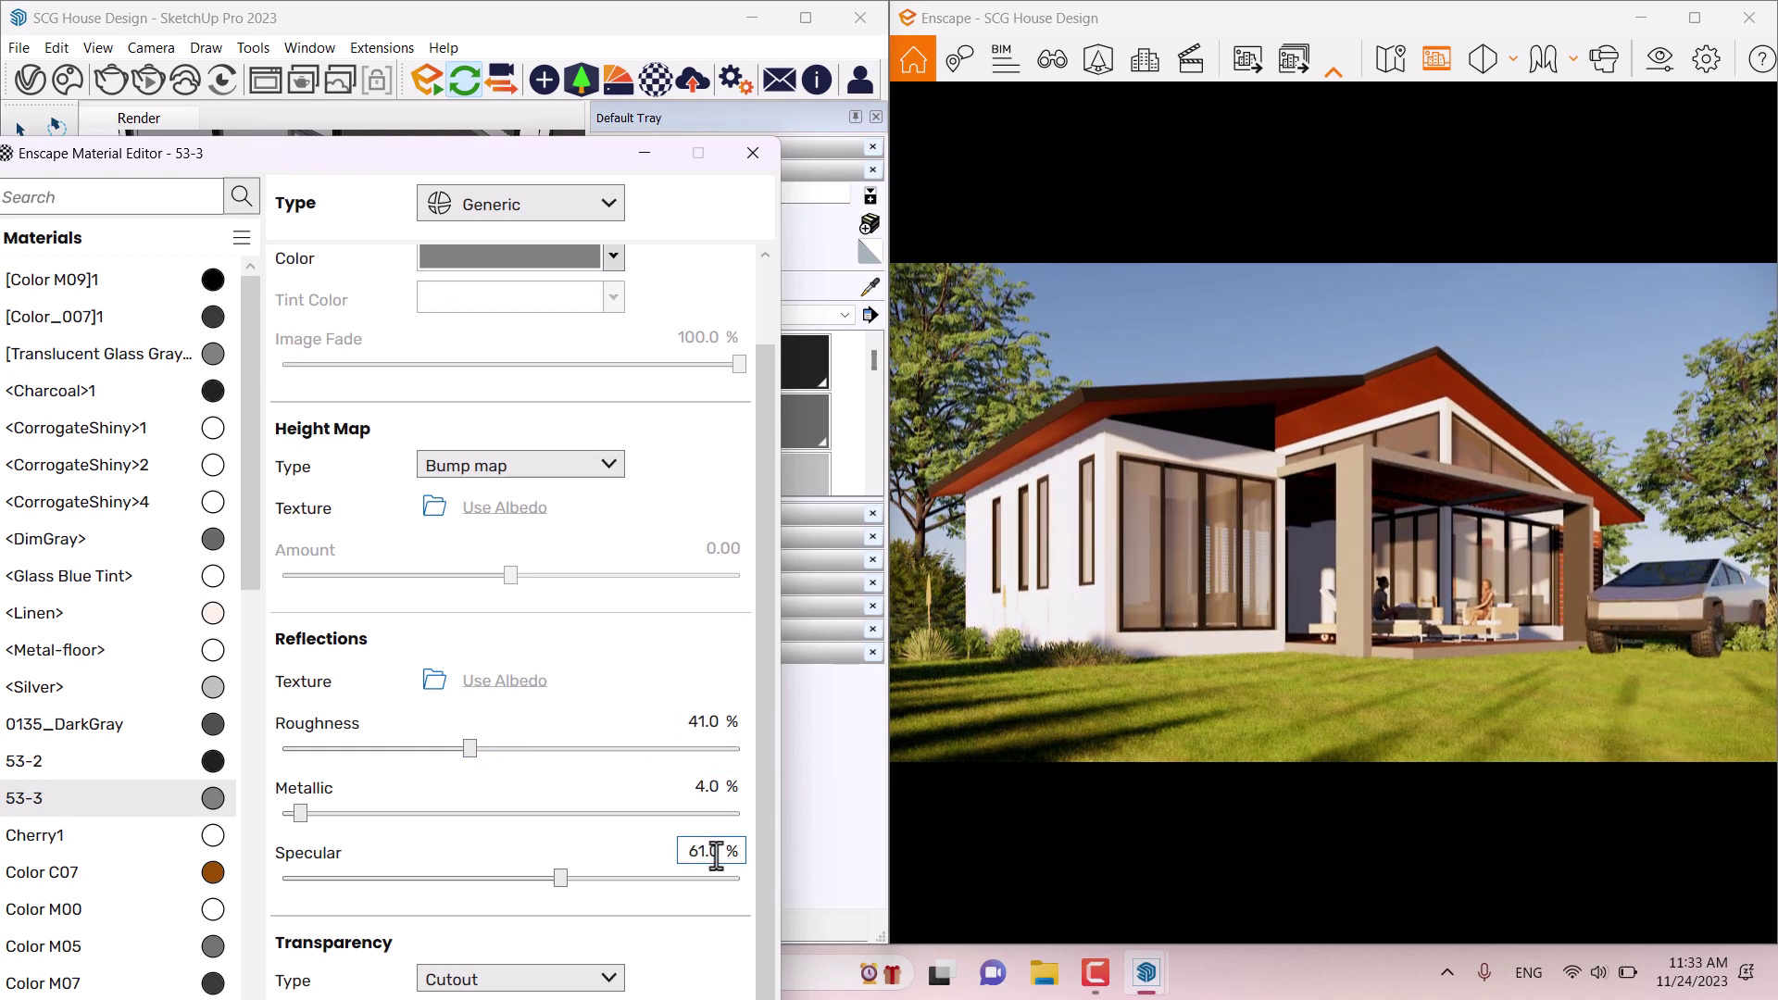
Step: Sample the window frames' material 53-2 and change its albedo color to dark gray
{"action": "left_click_drag", "start_coordinate": [352, 153], "coordinate": [490, 606]}
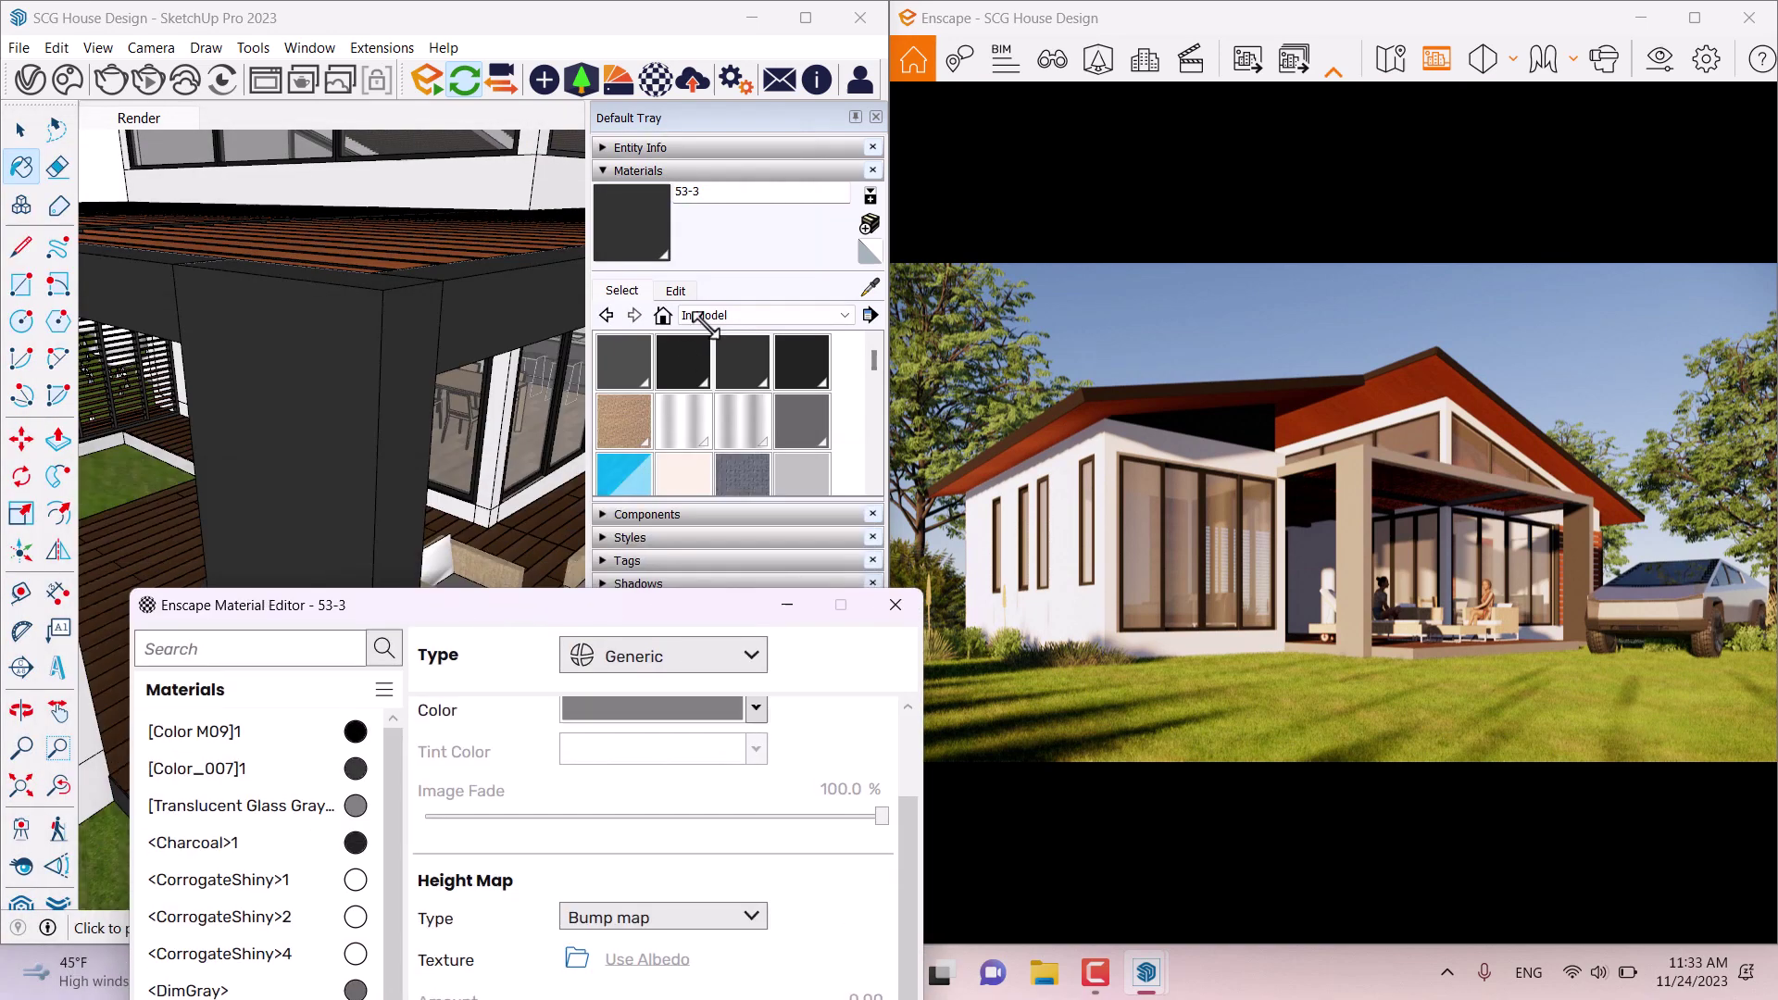
{"action": "left_click", "coordinate": [870, 287]}
{"action": "middle_click_drag", "start_coordinate": [370, 371], "coordinate": [246, 270]}
{"action": "left_click", "coordinate": [246, 269]}
{"action": "left_click_drag", "start_coordinate": [516, 604], "coordinate": [394, 204]}
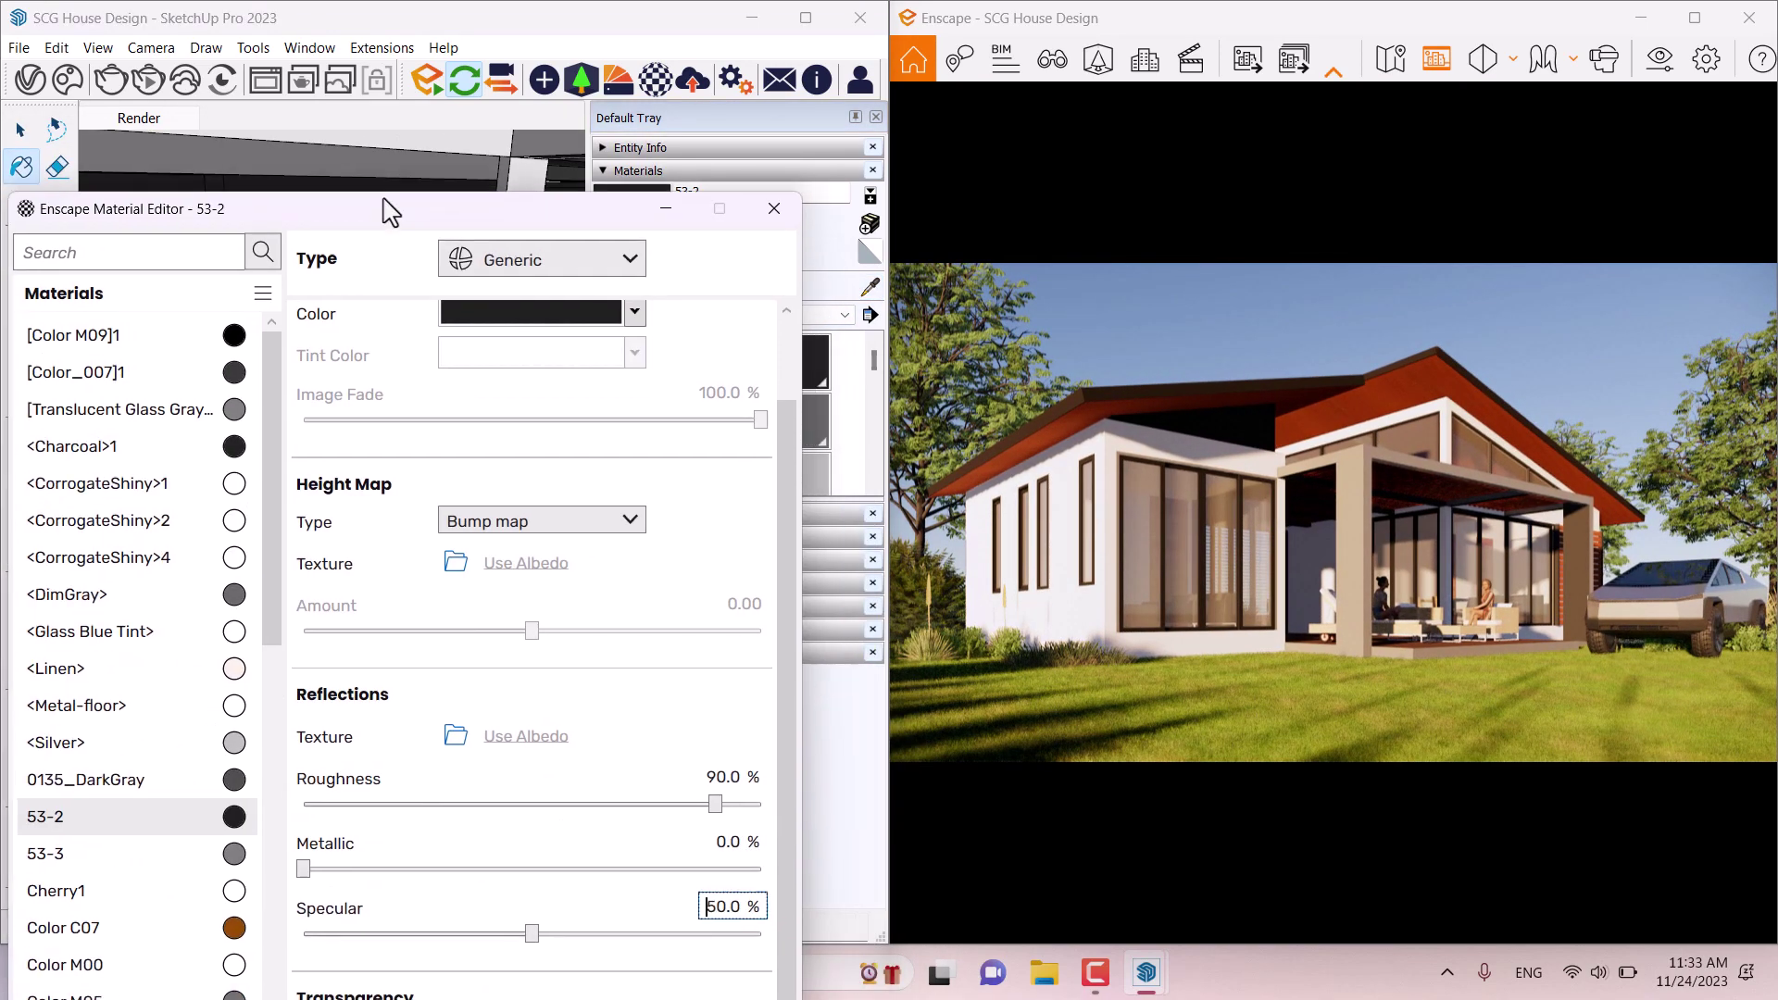
{"action": "left_click", "coordinate": [634, 308]}
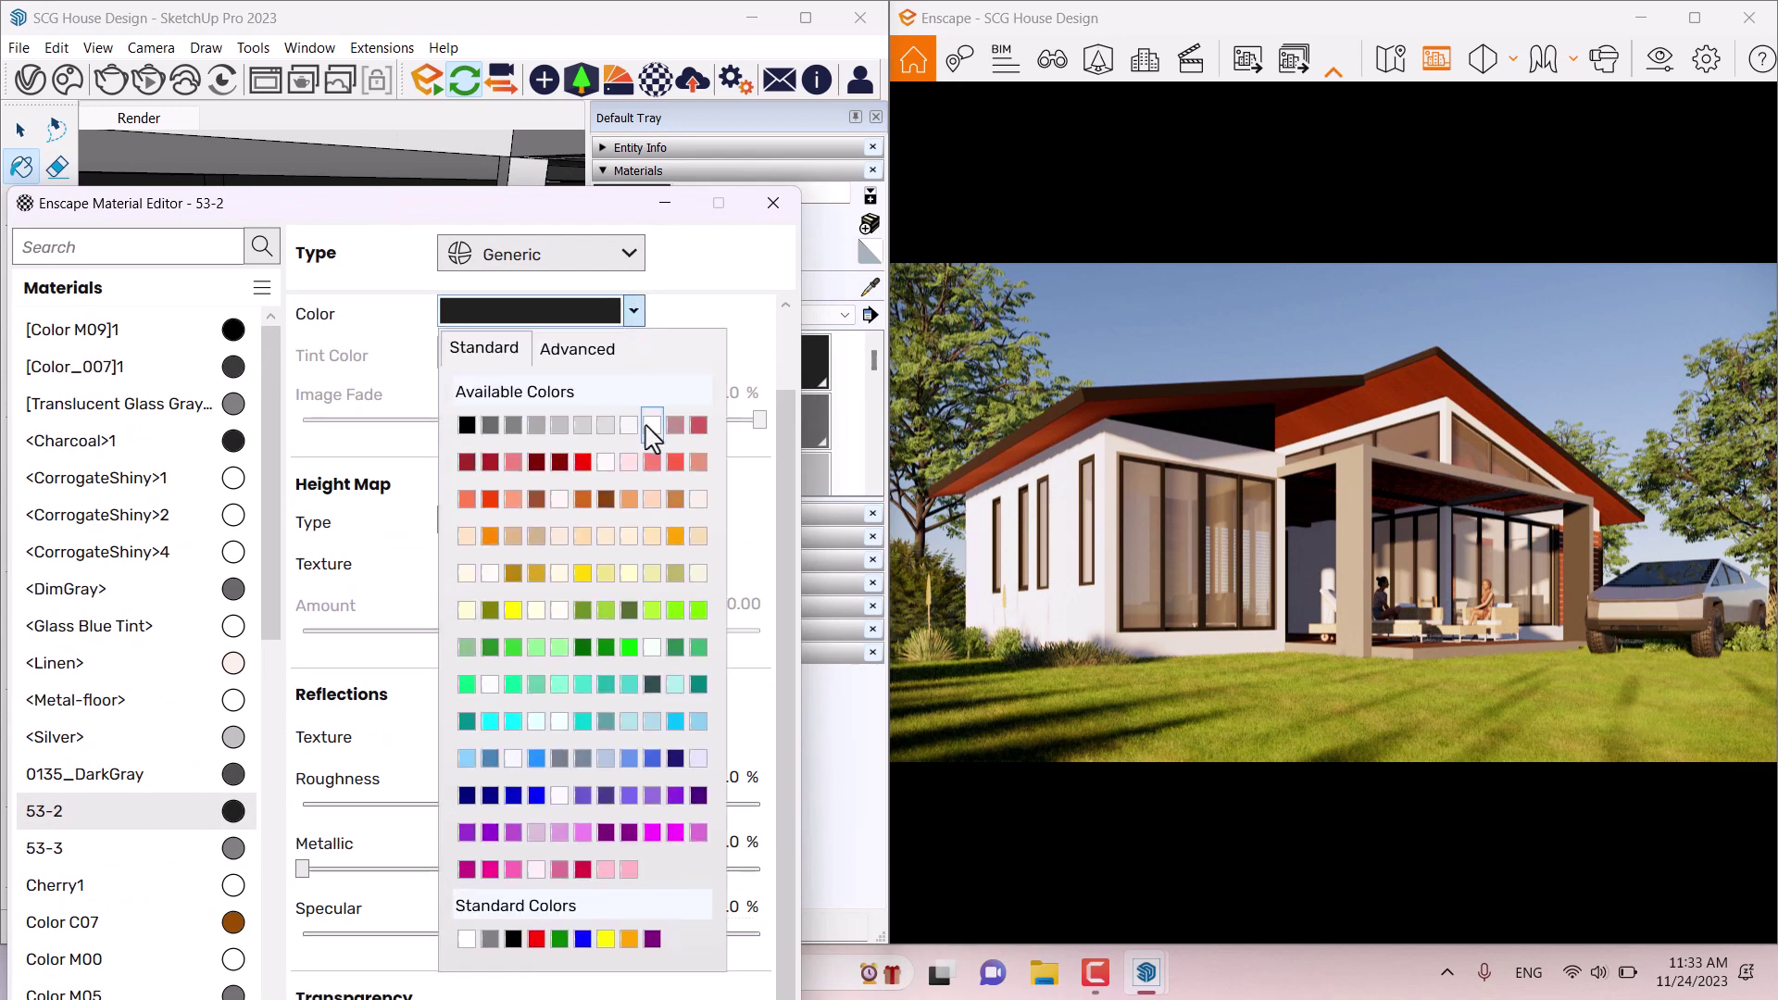
{"action": "left_click", "coordinate": [651, 426]}
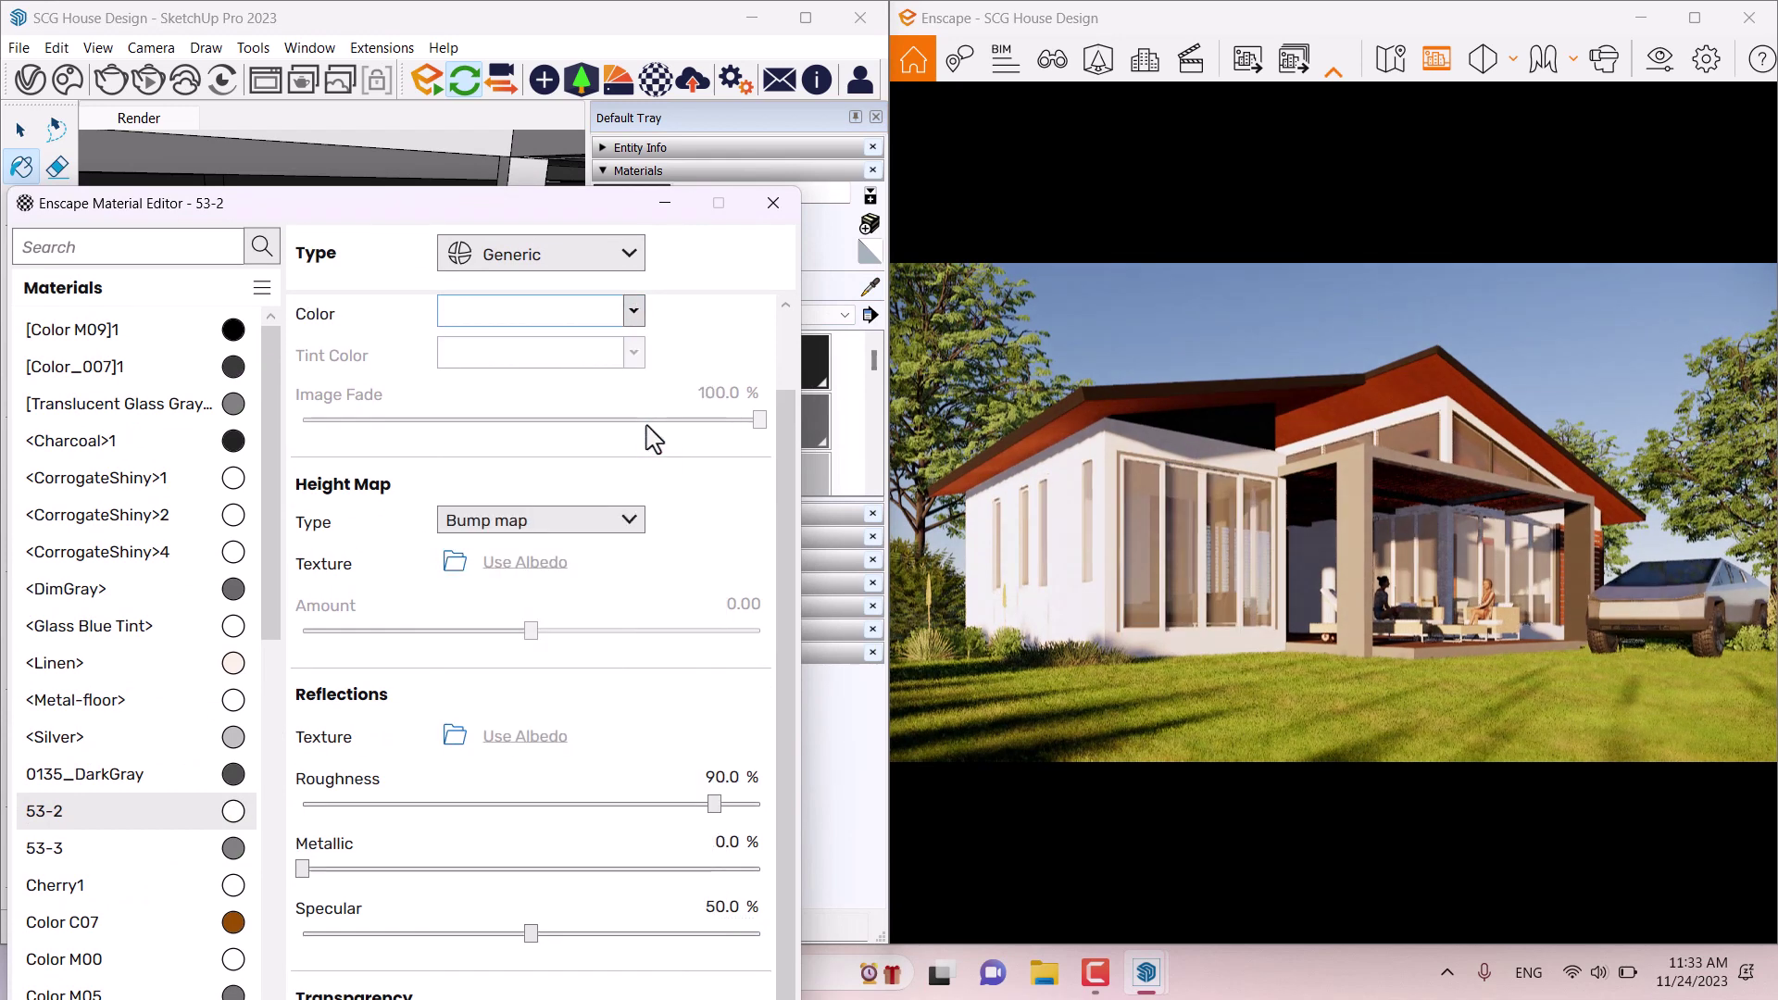
{"action": "left_click", "coordinate": [634, 313]}
{"action": "left_click", "coordinate": [513, 425]}
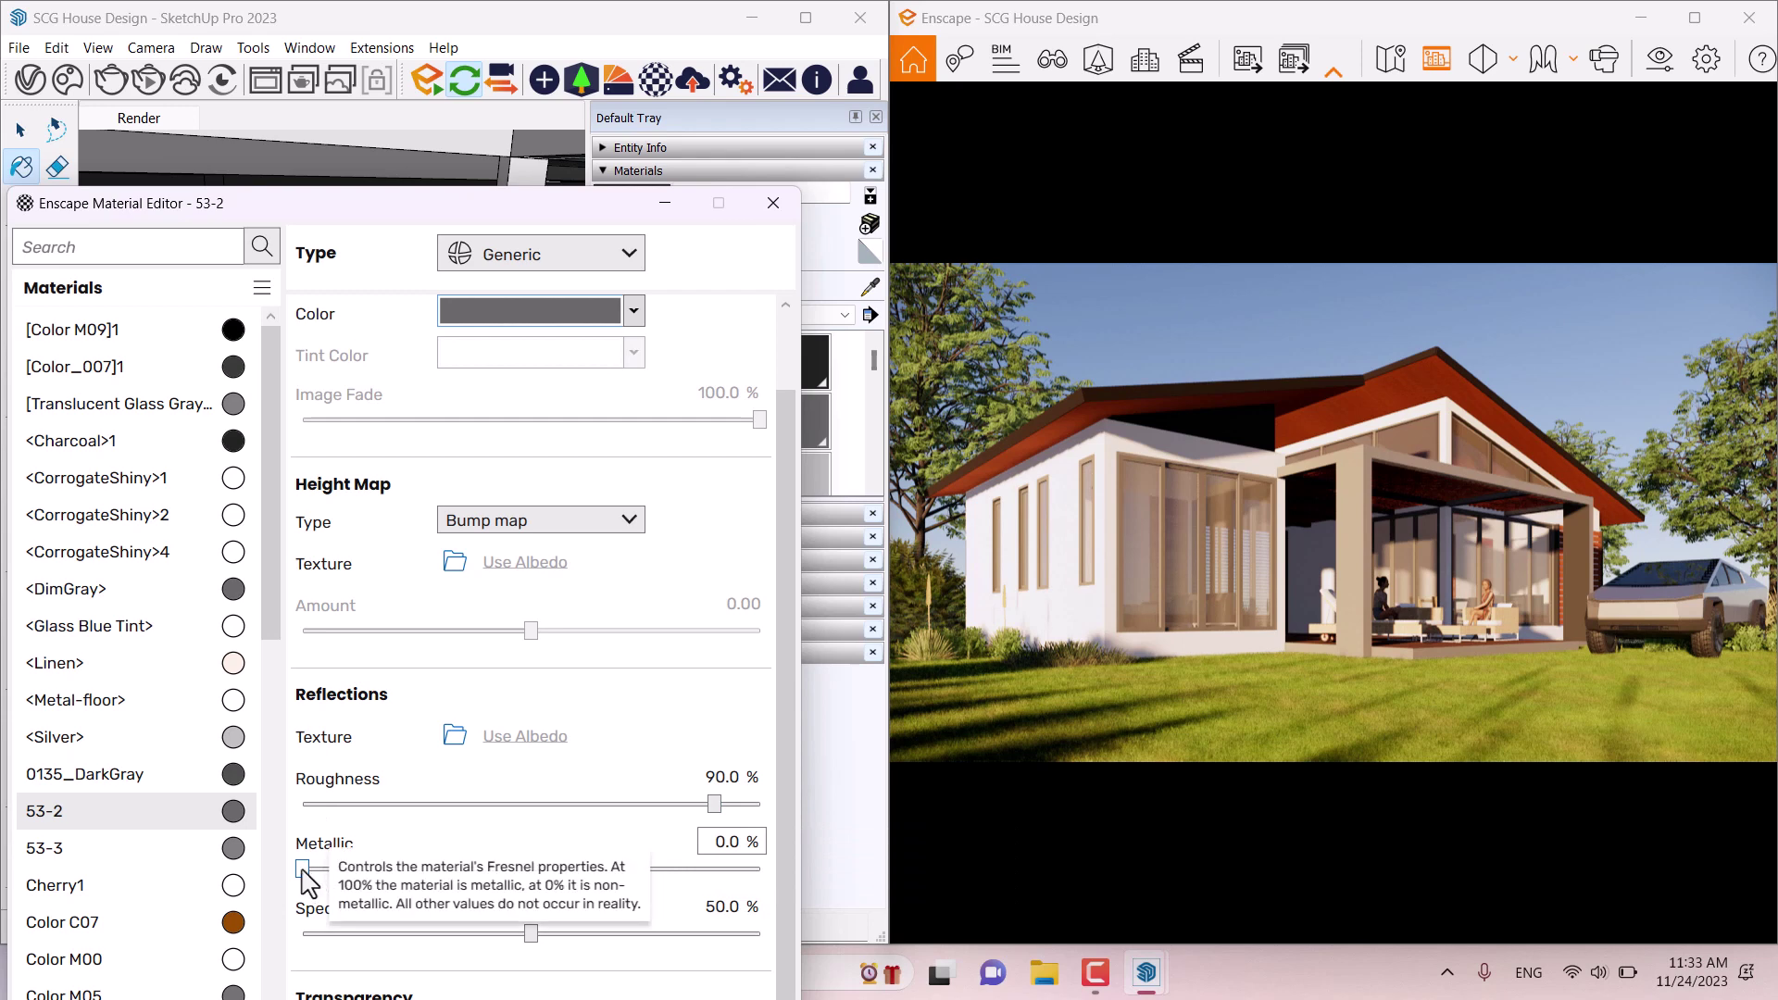
Step: Set the window frame material 53-2's metallic value to 78% and its reflection roughness to 27%
{"action": "left_click_drag", "start_coordinate": [308, 871], "coordinate": [592, 871]}
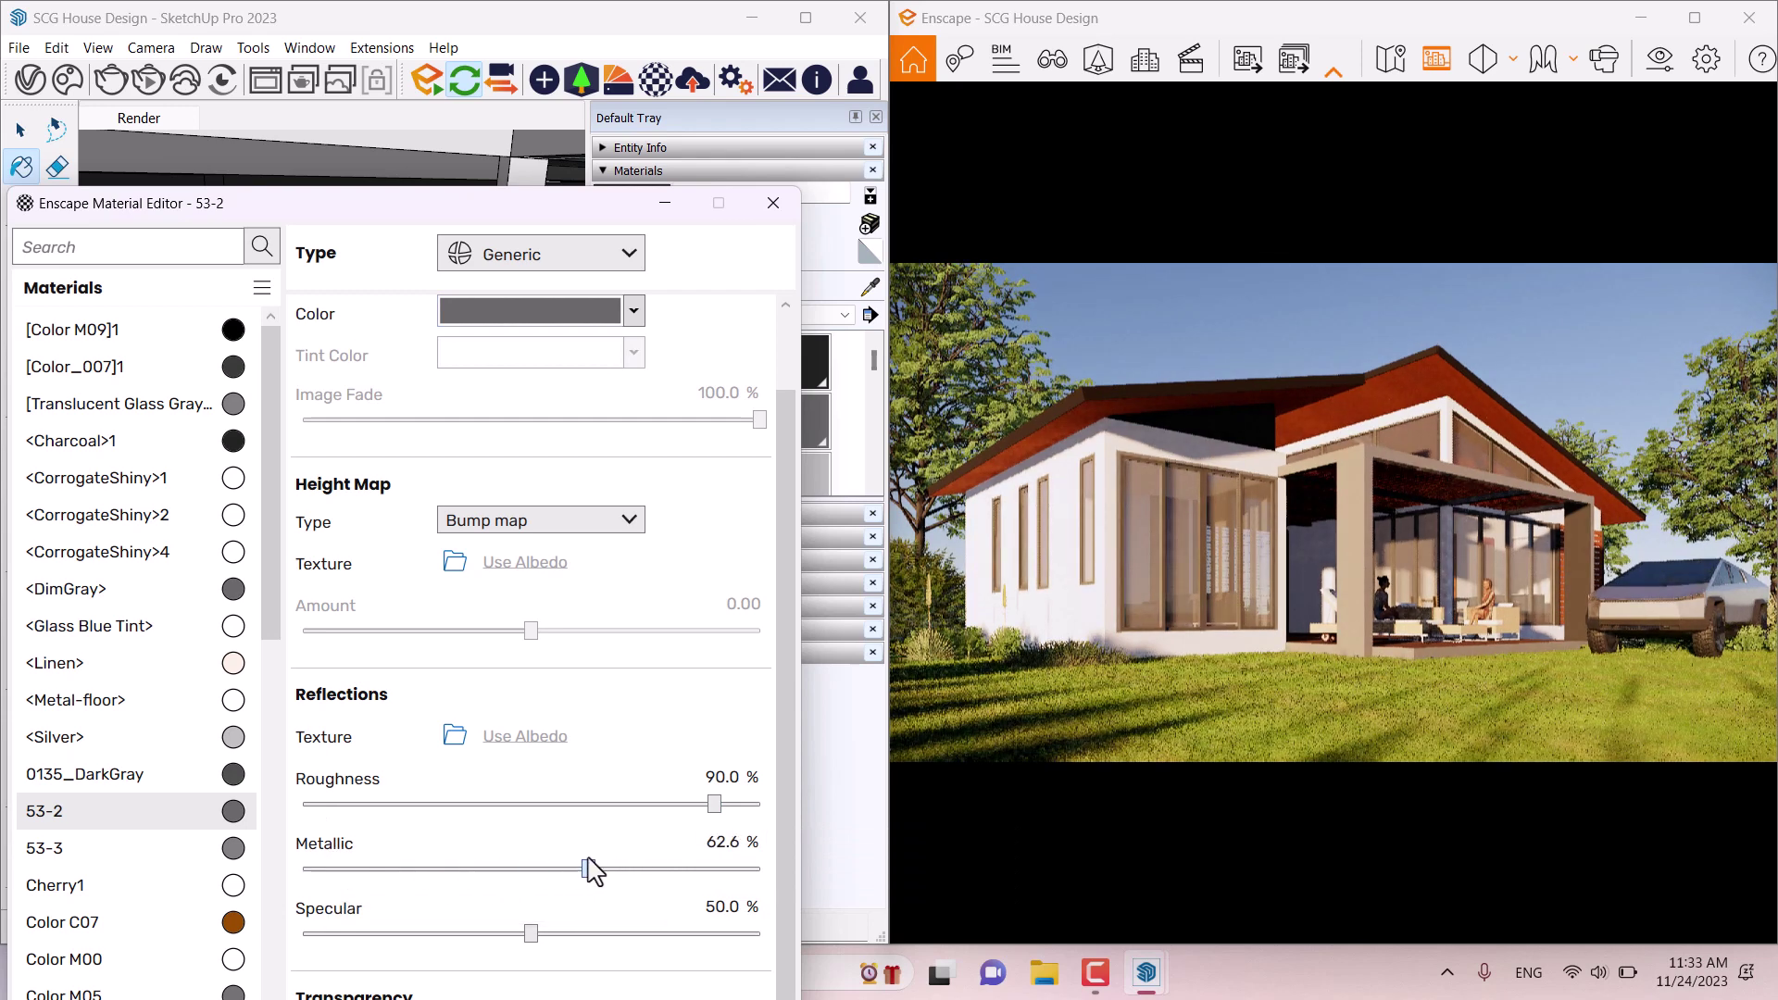
{"action": "double_click", "coordinate": [721, 842]}
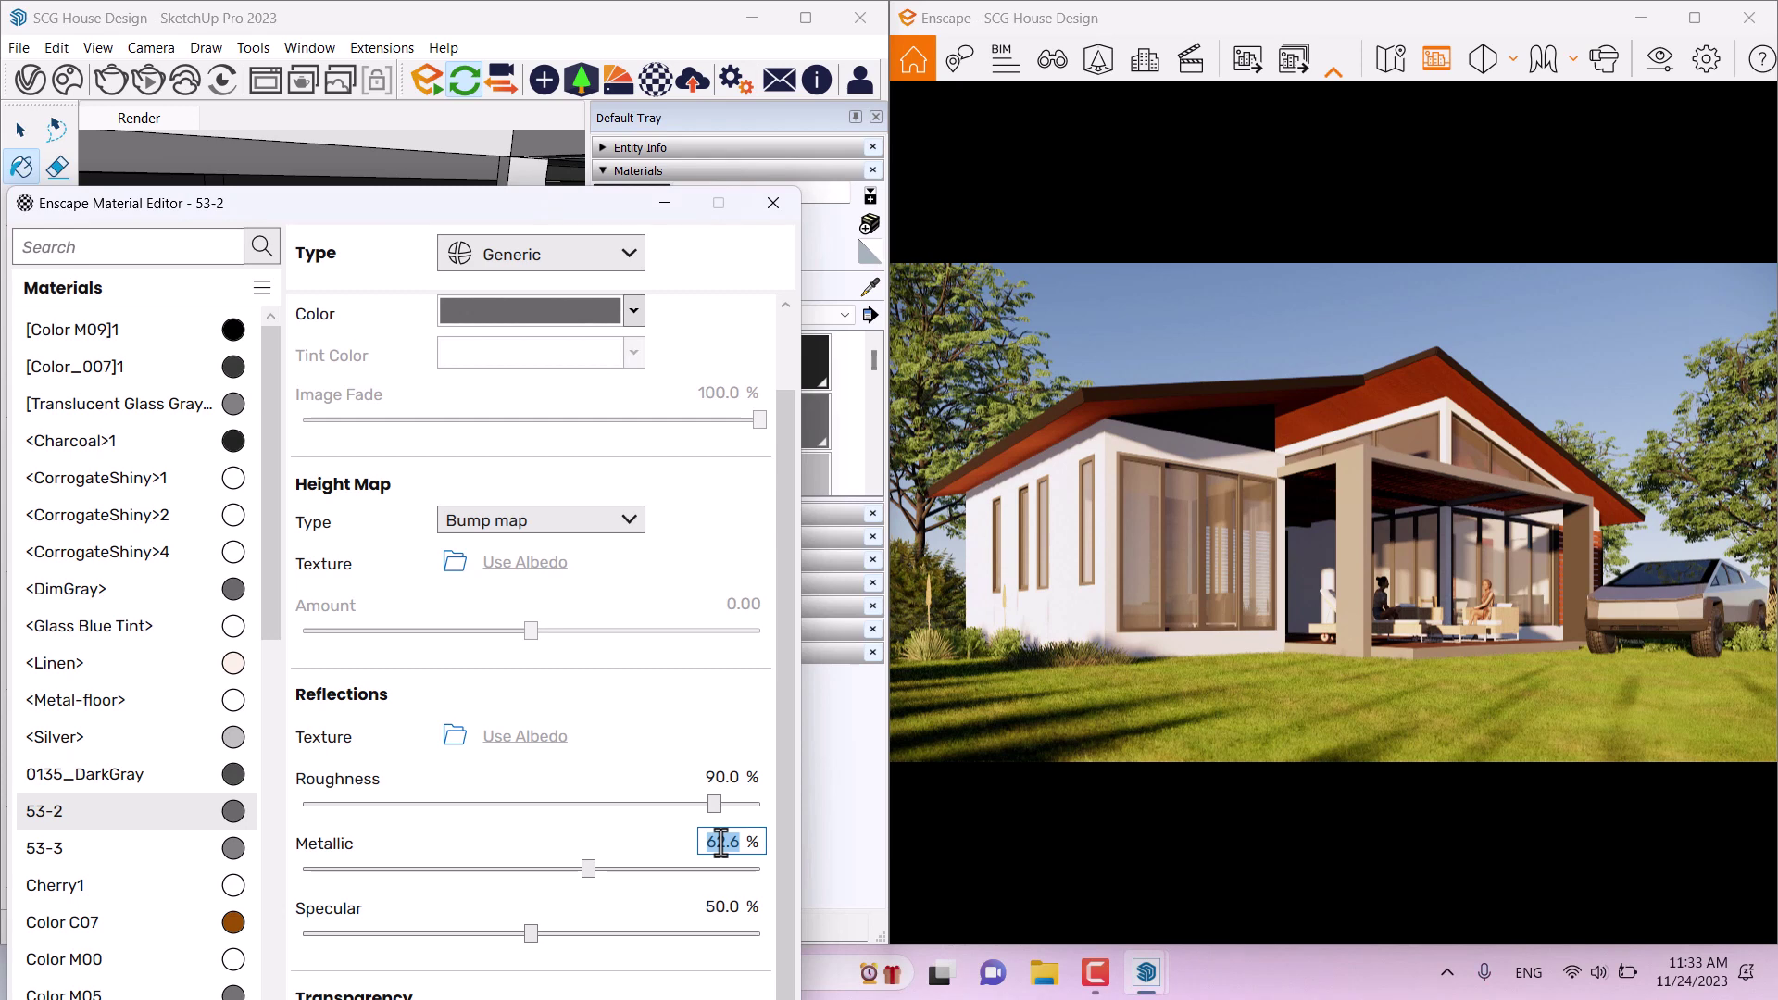
{"action": "type", "text": "78"}
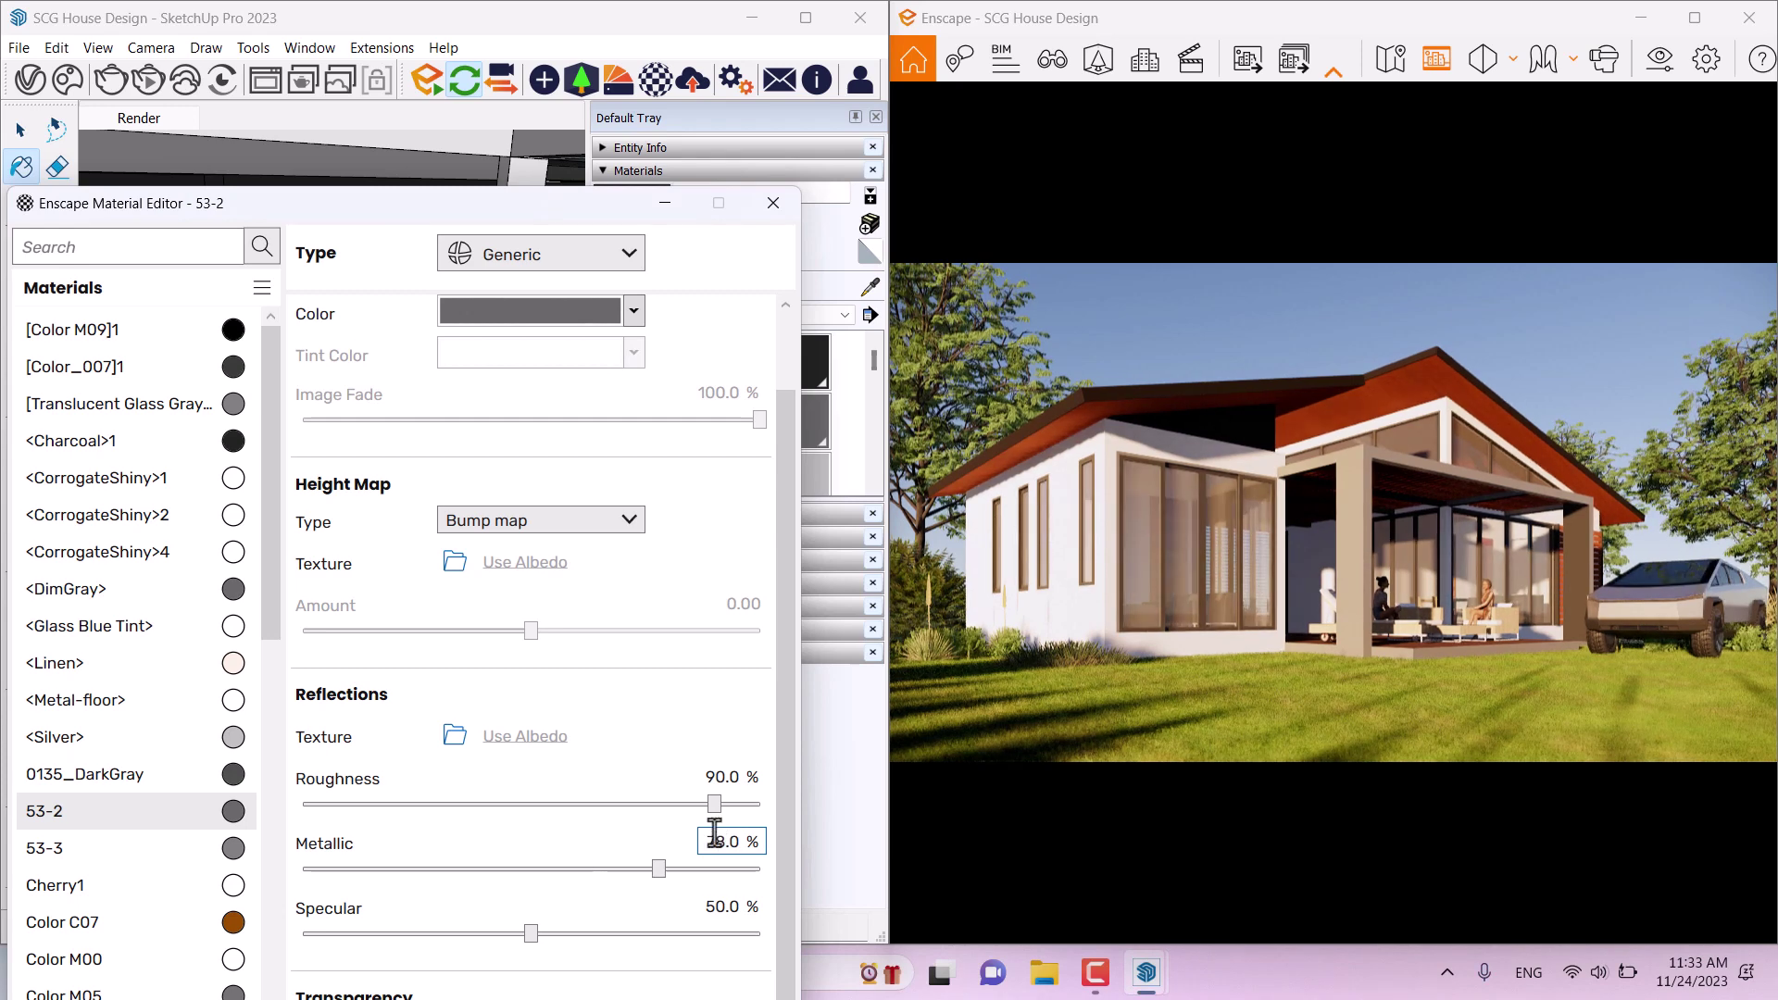
{"action": "double_click", "coordinate": [718, 777]}
{"action": "type", "text": "27"}
{"action": "key", "text": "Return"}
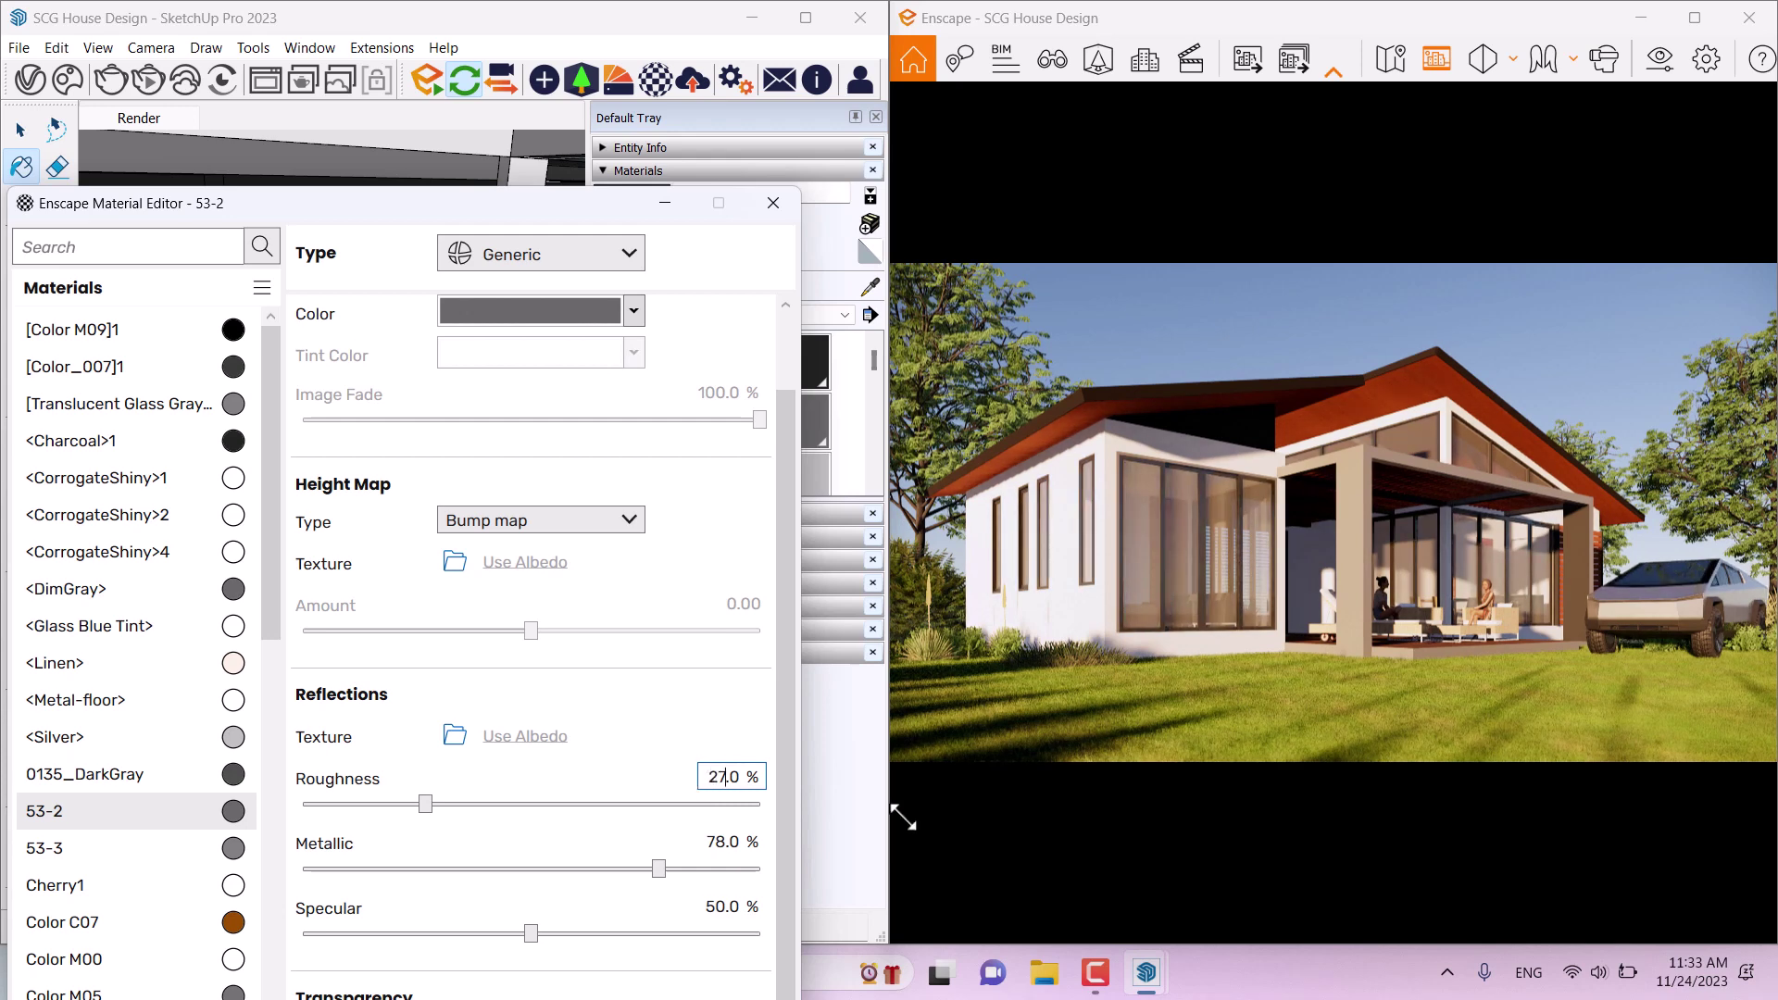
Step: Sample the window pane material Glass Trans from the model and set its specular value to 32%
{"action": "left_click_drag", "start_coordinate": [360, 220], "coordinate": [441, 632]}
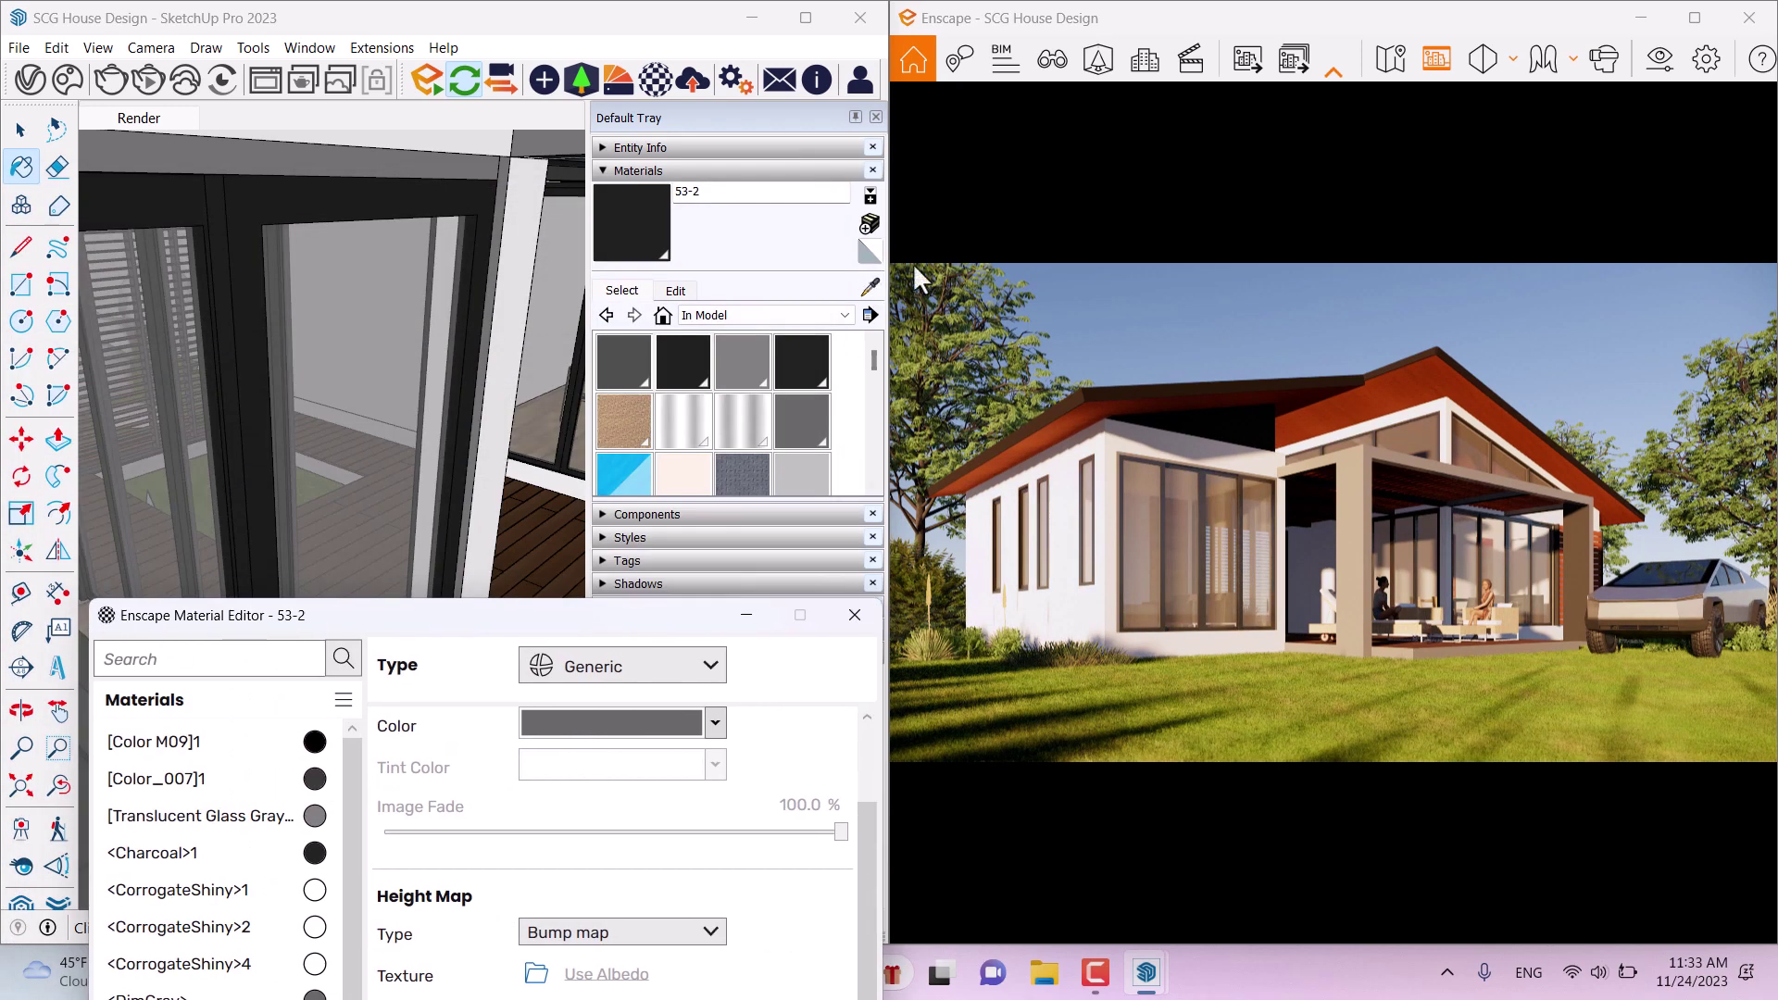
{"action": "left_click", "coordinate": [868, 287]}
{"action": "middle_click_drag", "start_coordinate": [482, 329], "coordinate": [307, 331]}
{"action": "scroll", "coordinate": [307, 331], "scroll_direction": "up", "scroll_amount": 6}
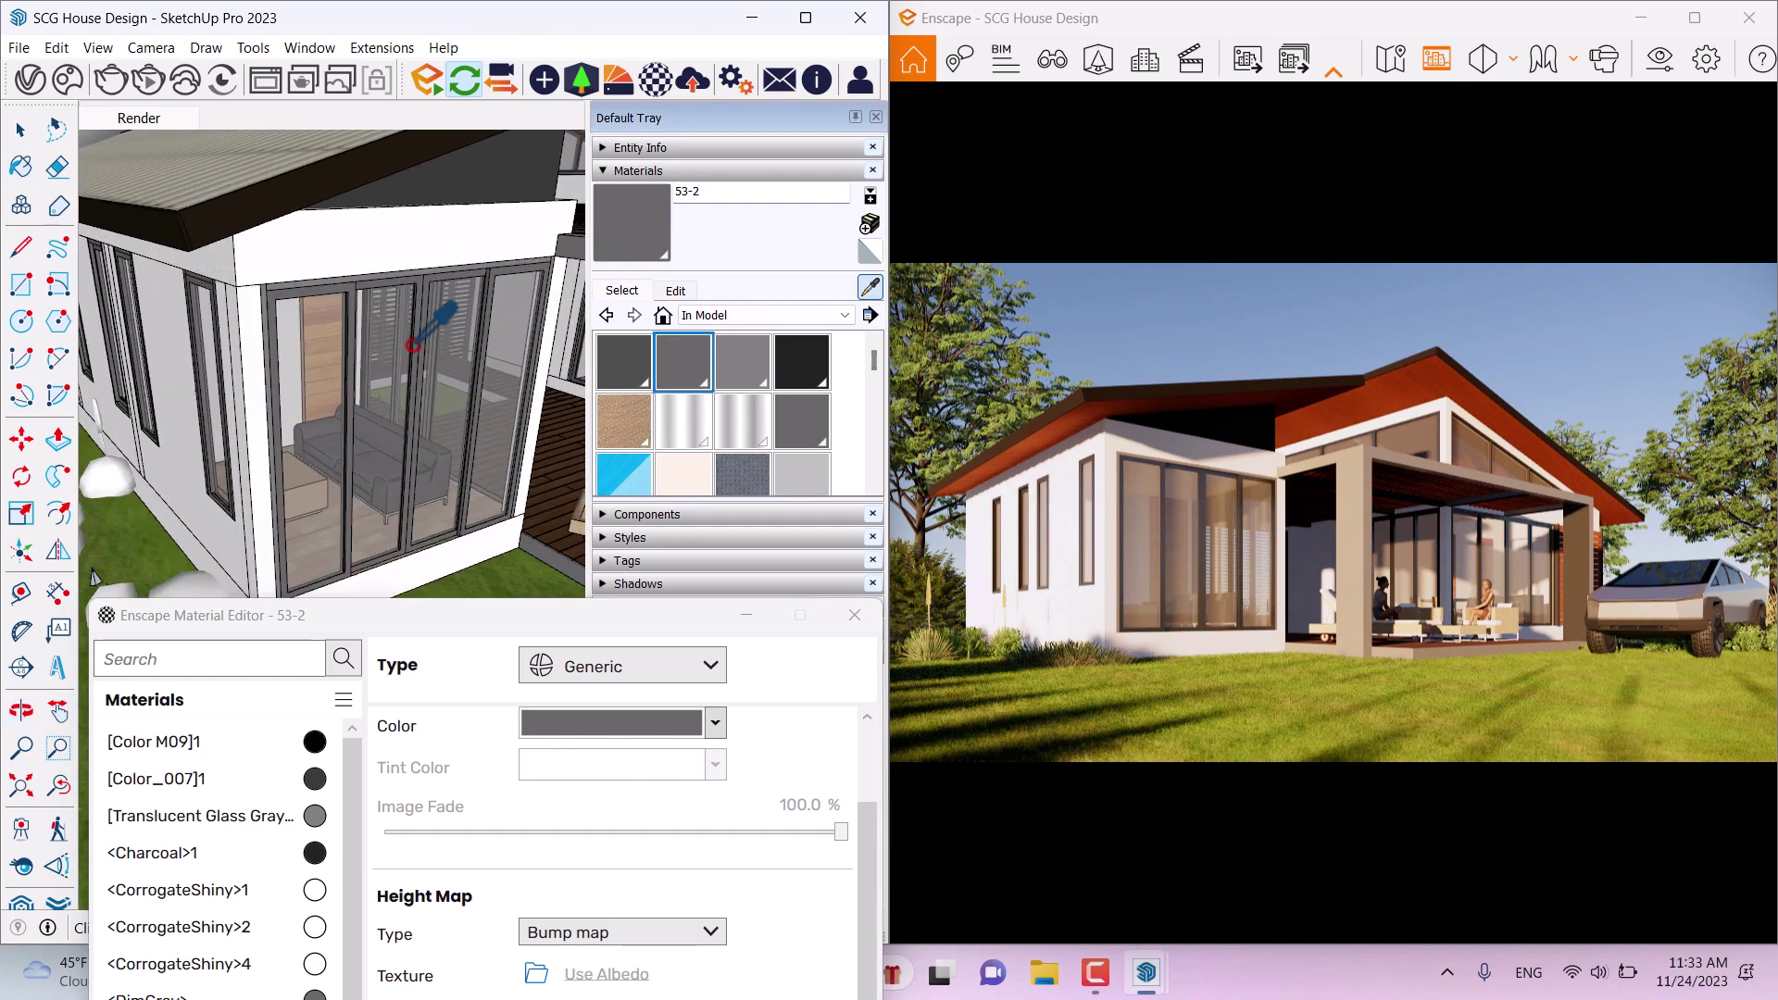
{"action": "left_click", "coordinate": [281, 331]}
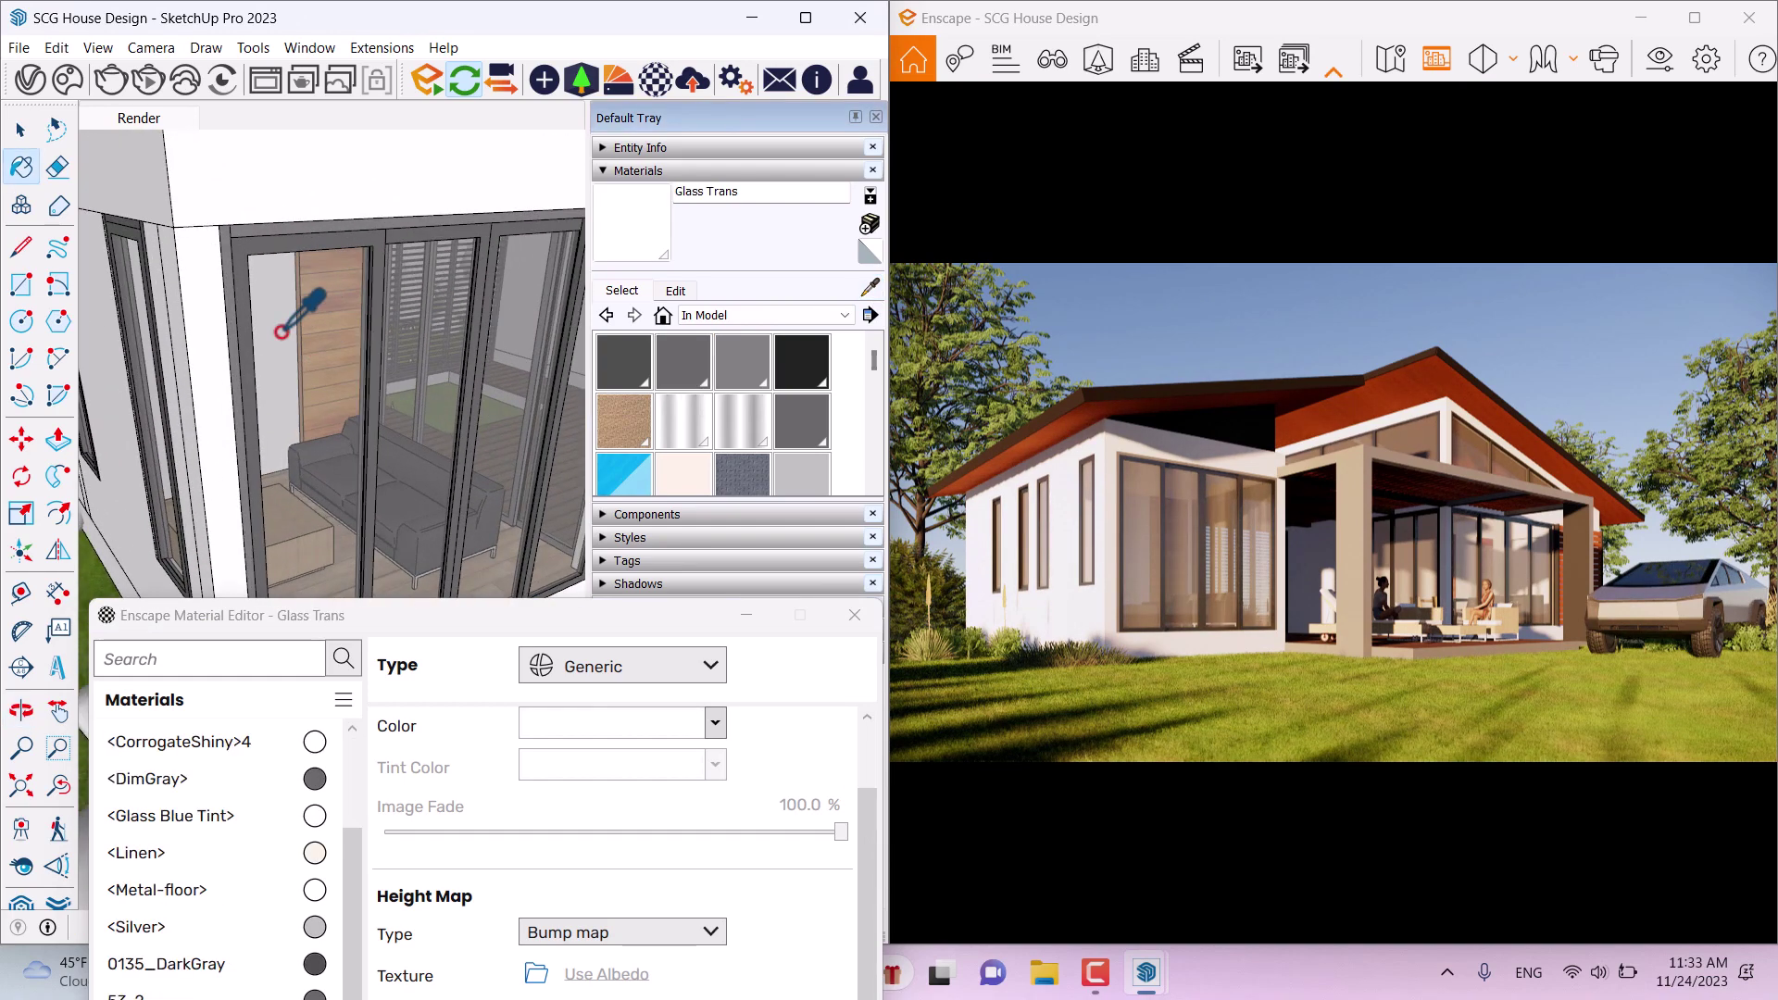
{"action": "mouse_move", "coordinate": [526, 615]}
{"action": "left_mouse_down"}
{"action": "mouse_move", "coordinate": [479, 350]}
{"action": "mouse_move", "coordinate": [469, 142]}
{"action": "left_mouse_up"}
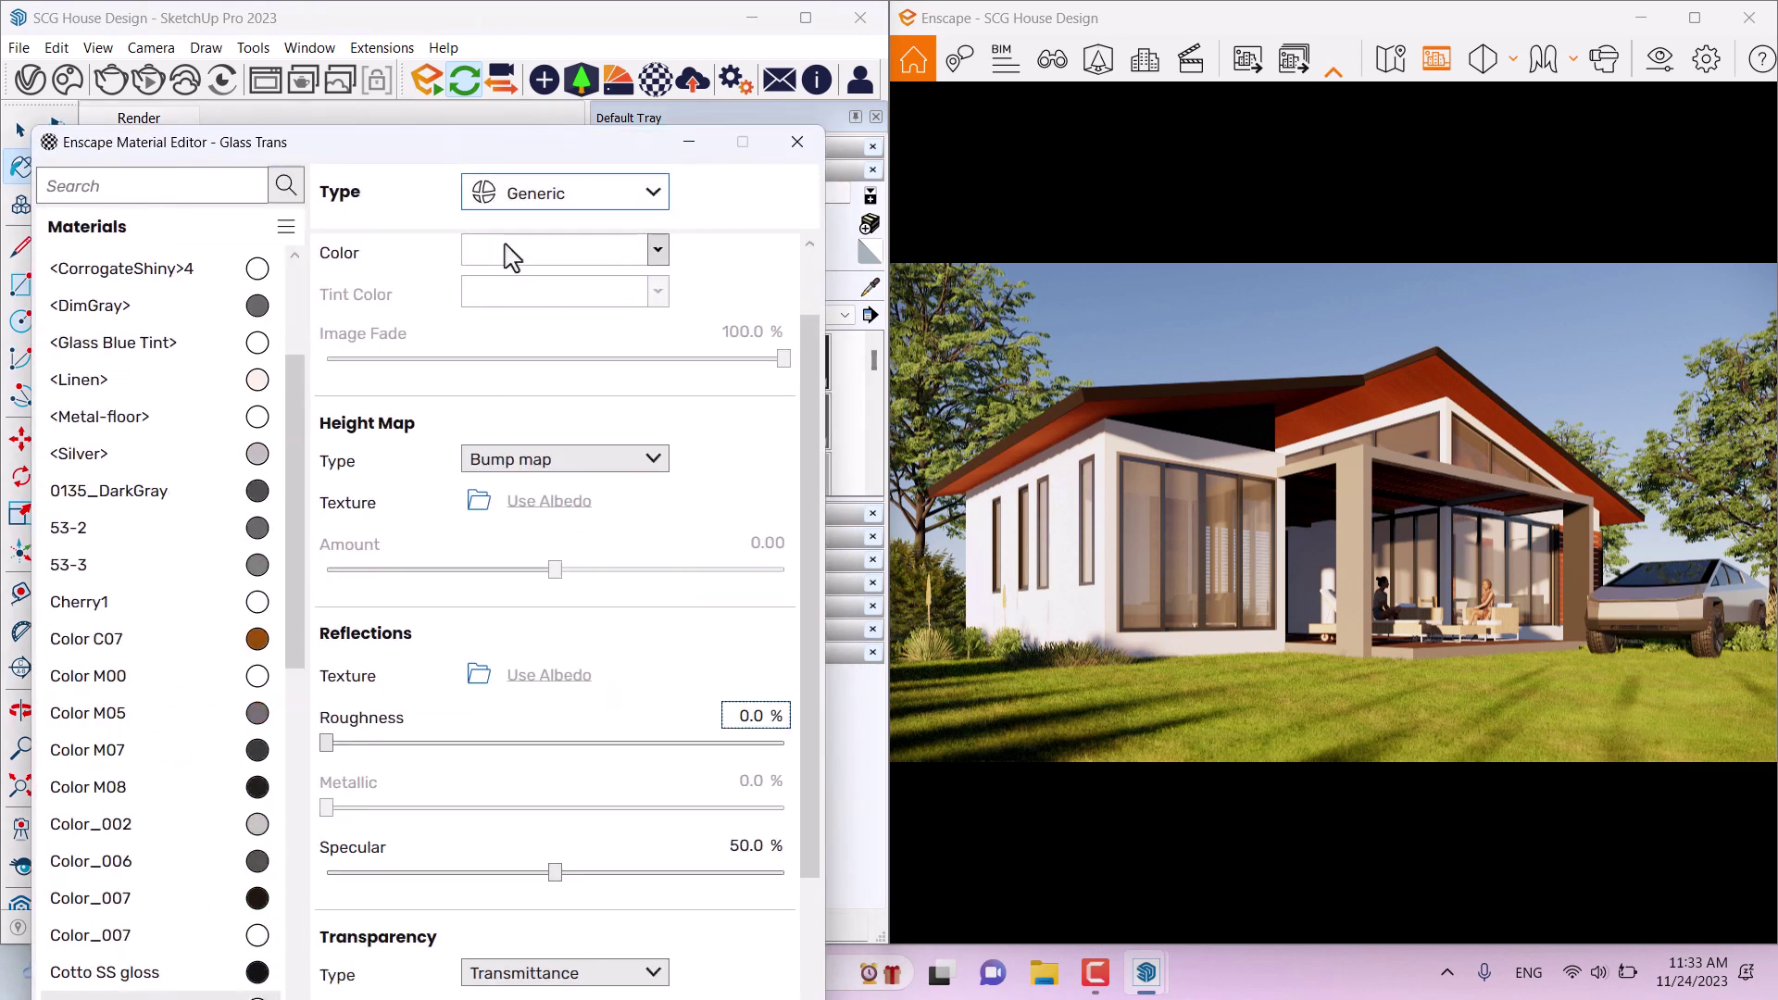
{"action": "scroll", "coordinate": [803, 328], "scroll_direction": "up", "scroll_amount": 2}
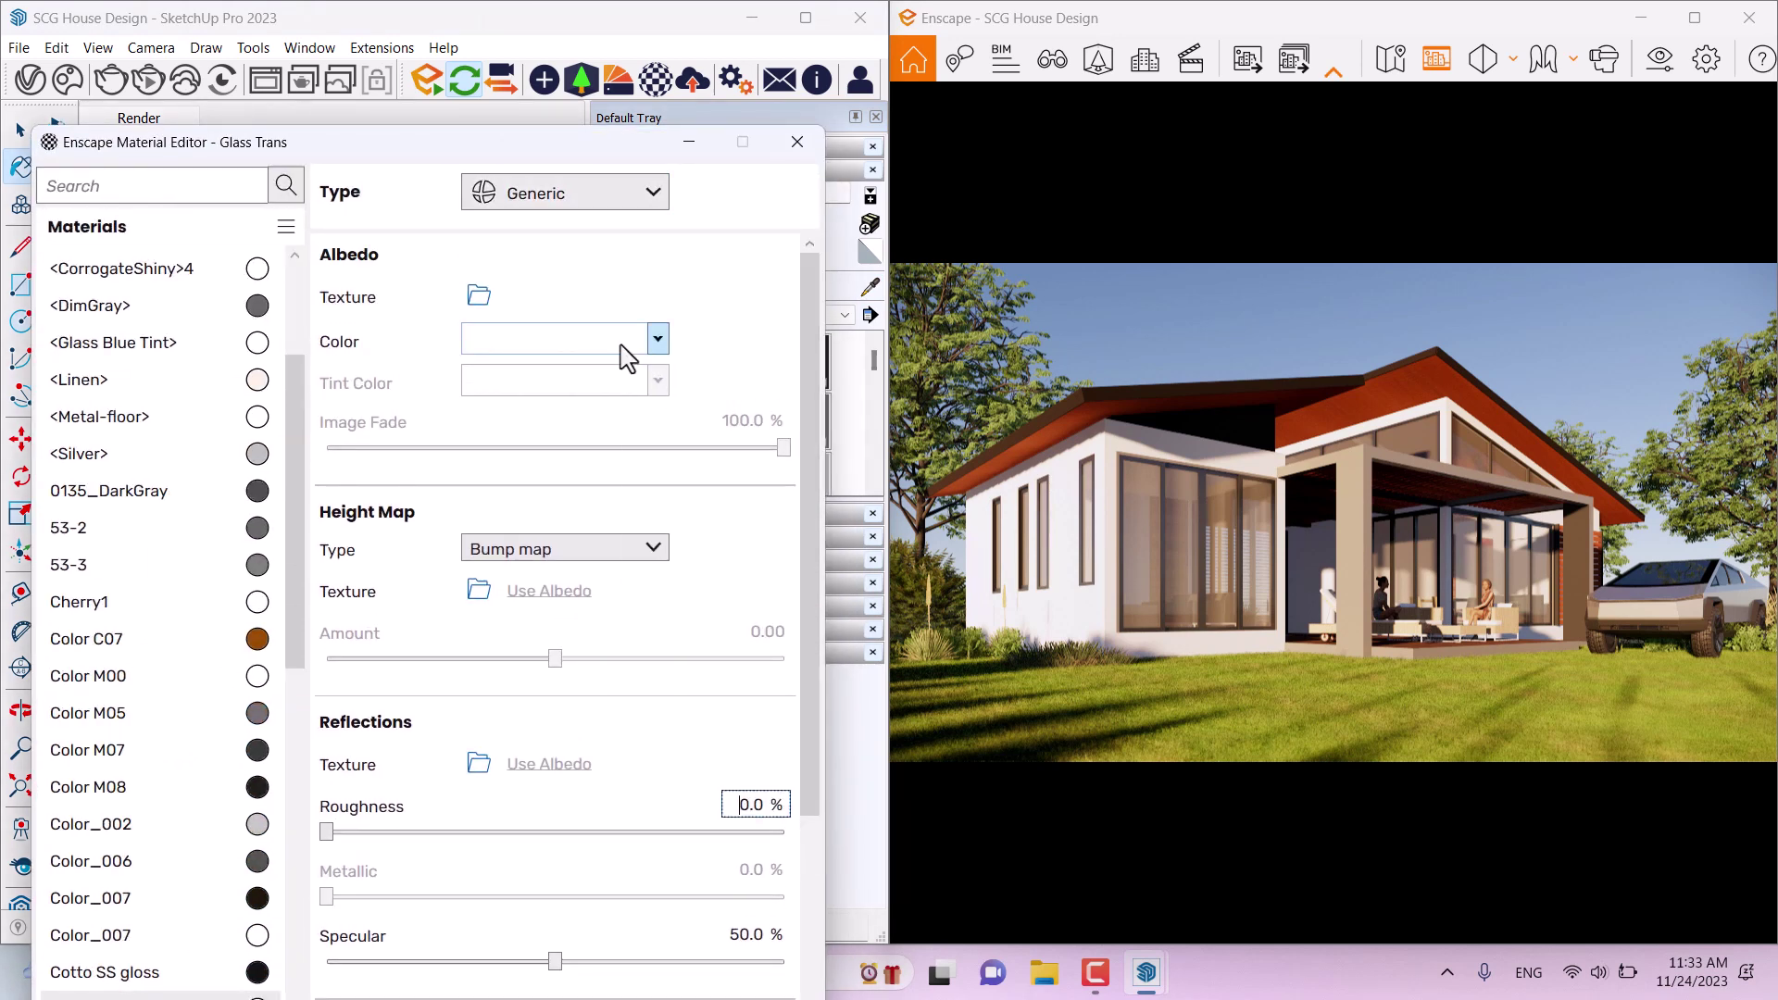
{"action": "left_click_drag", "start_coordinate": [805, 317], "coordinate": [795, 538]}
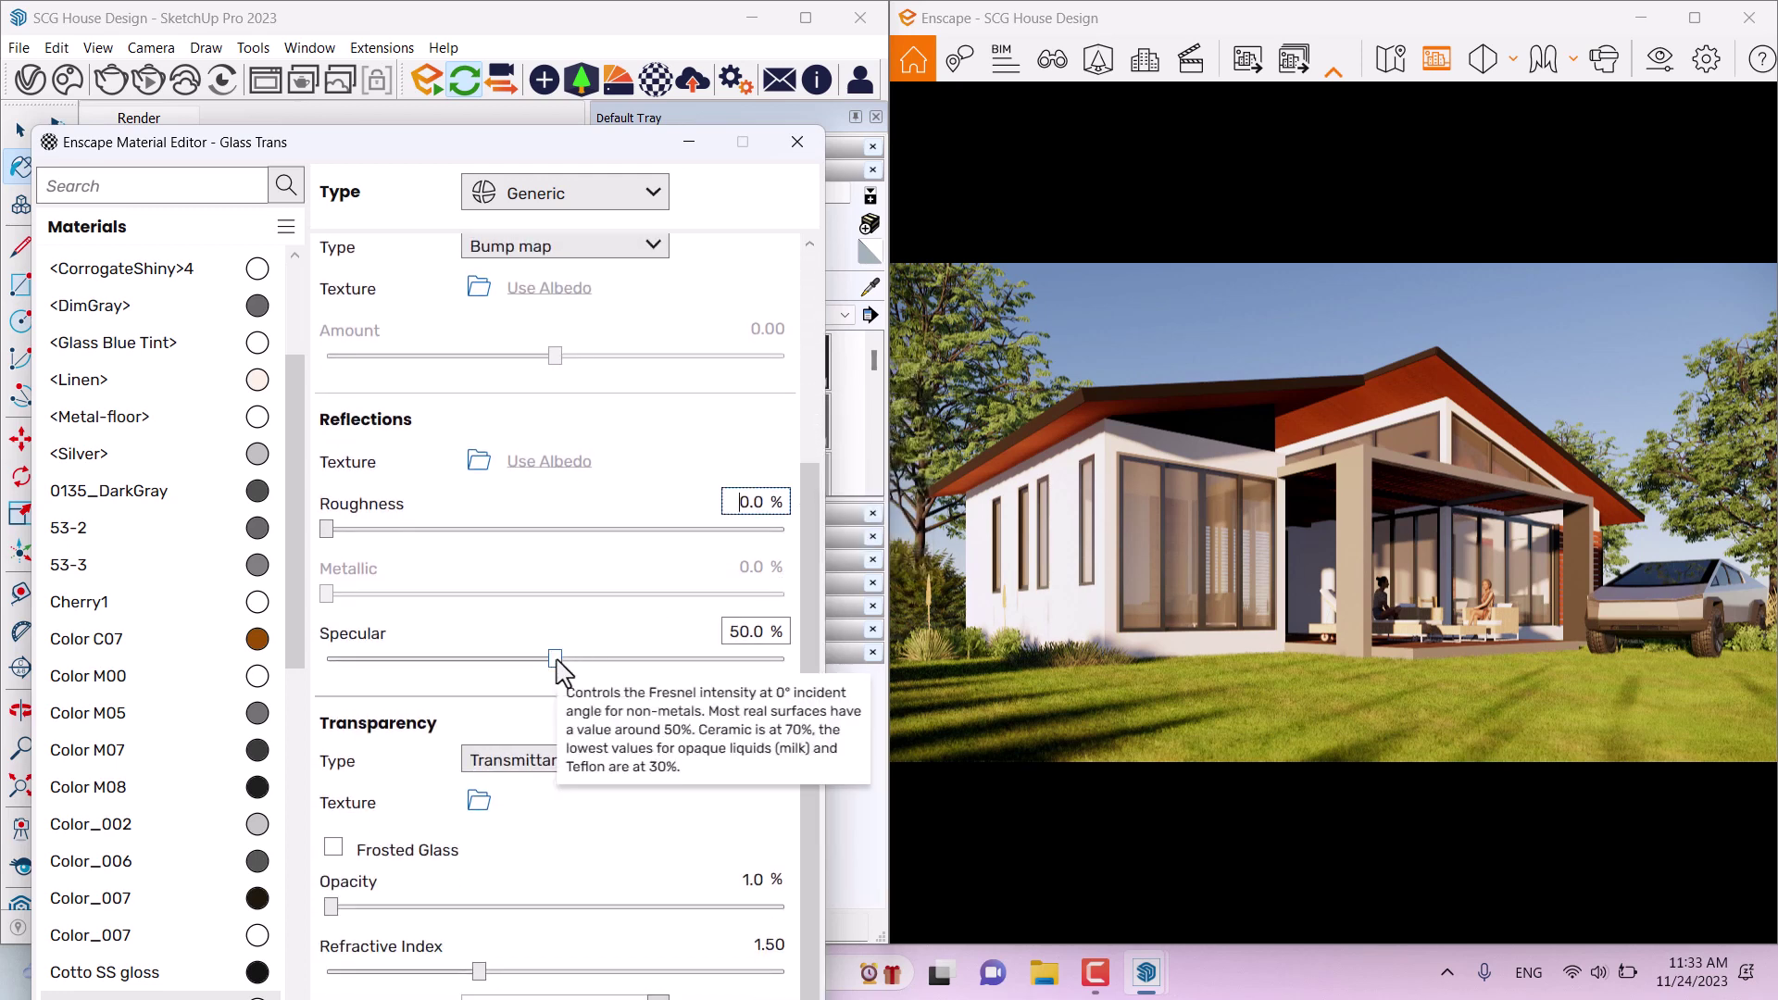
{"action": "left_click_drag", "start_coordinate": [554, 661], "coordinate": [483, 666]}
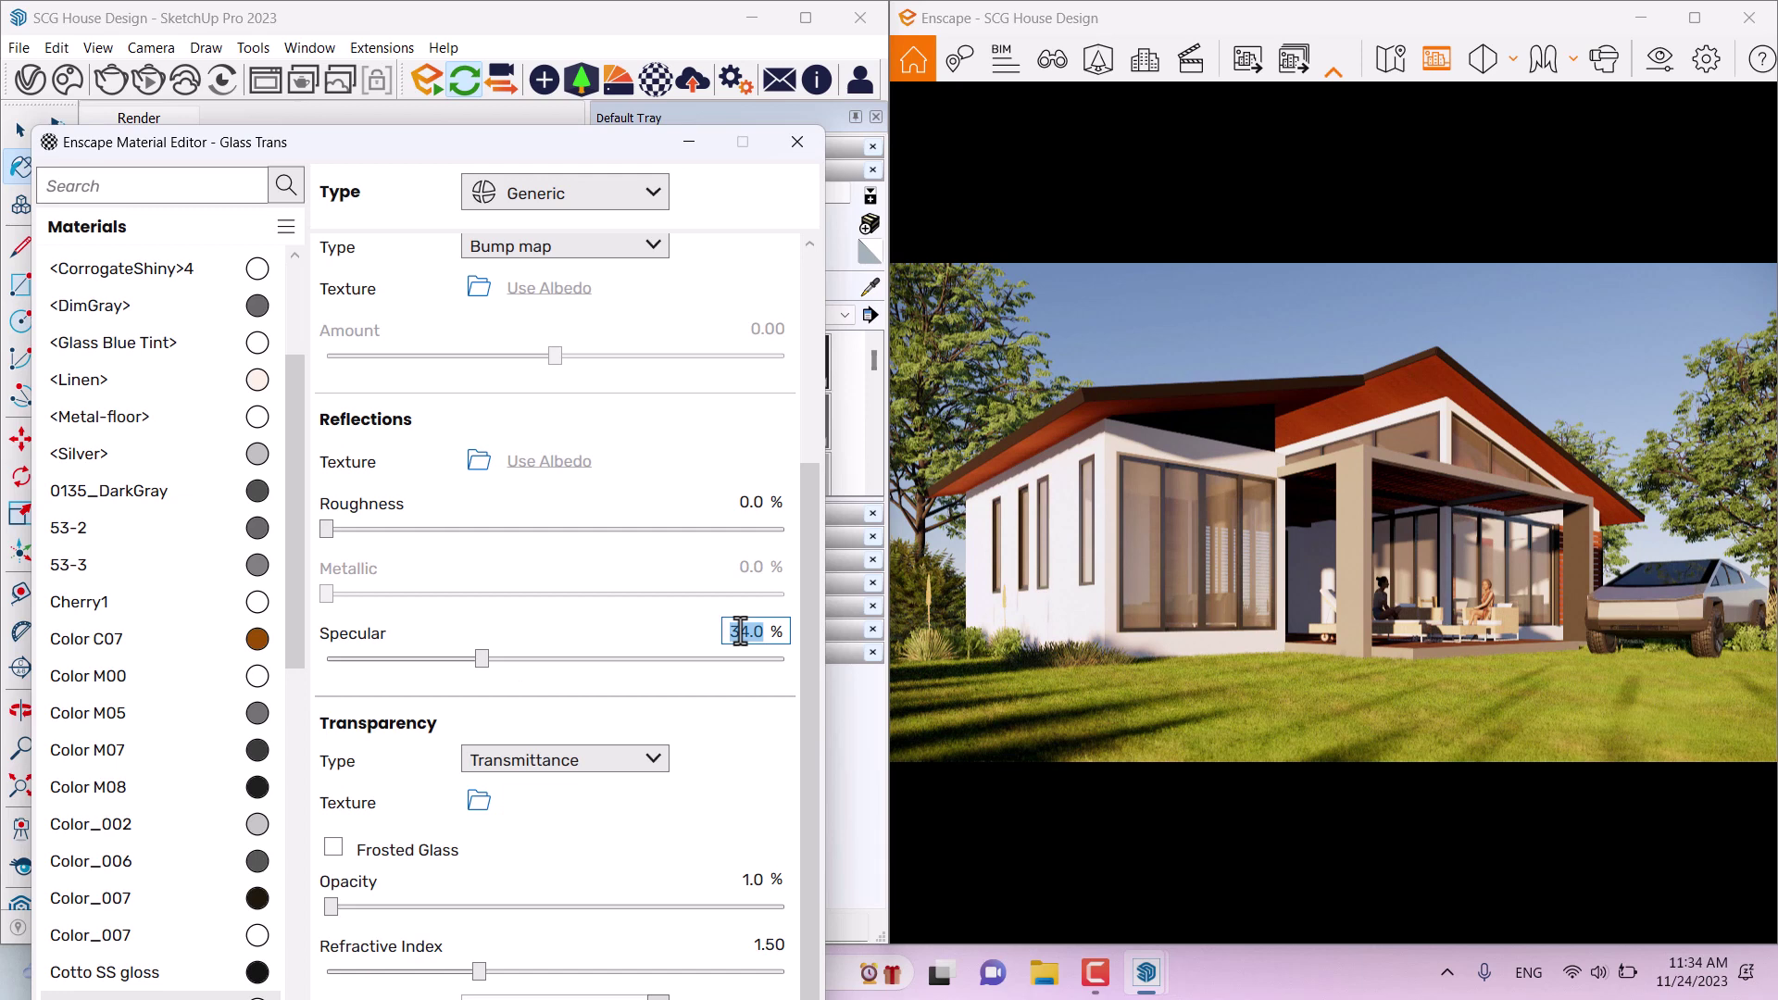
{"action": "key", "text": "Return"}
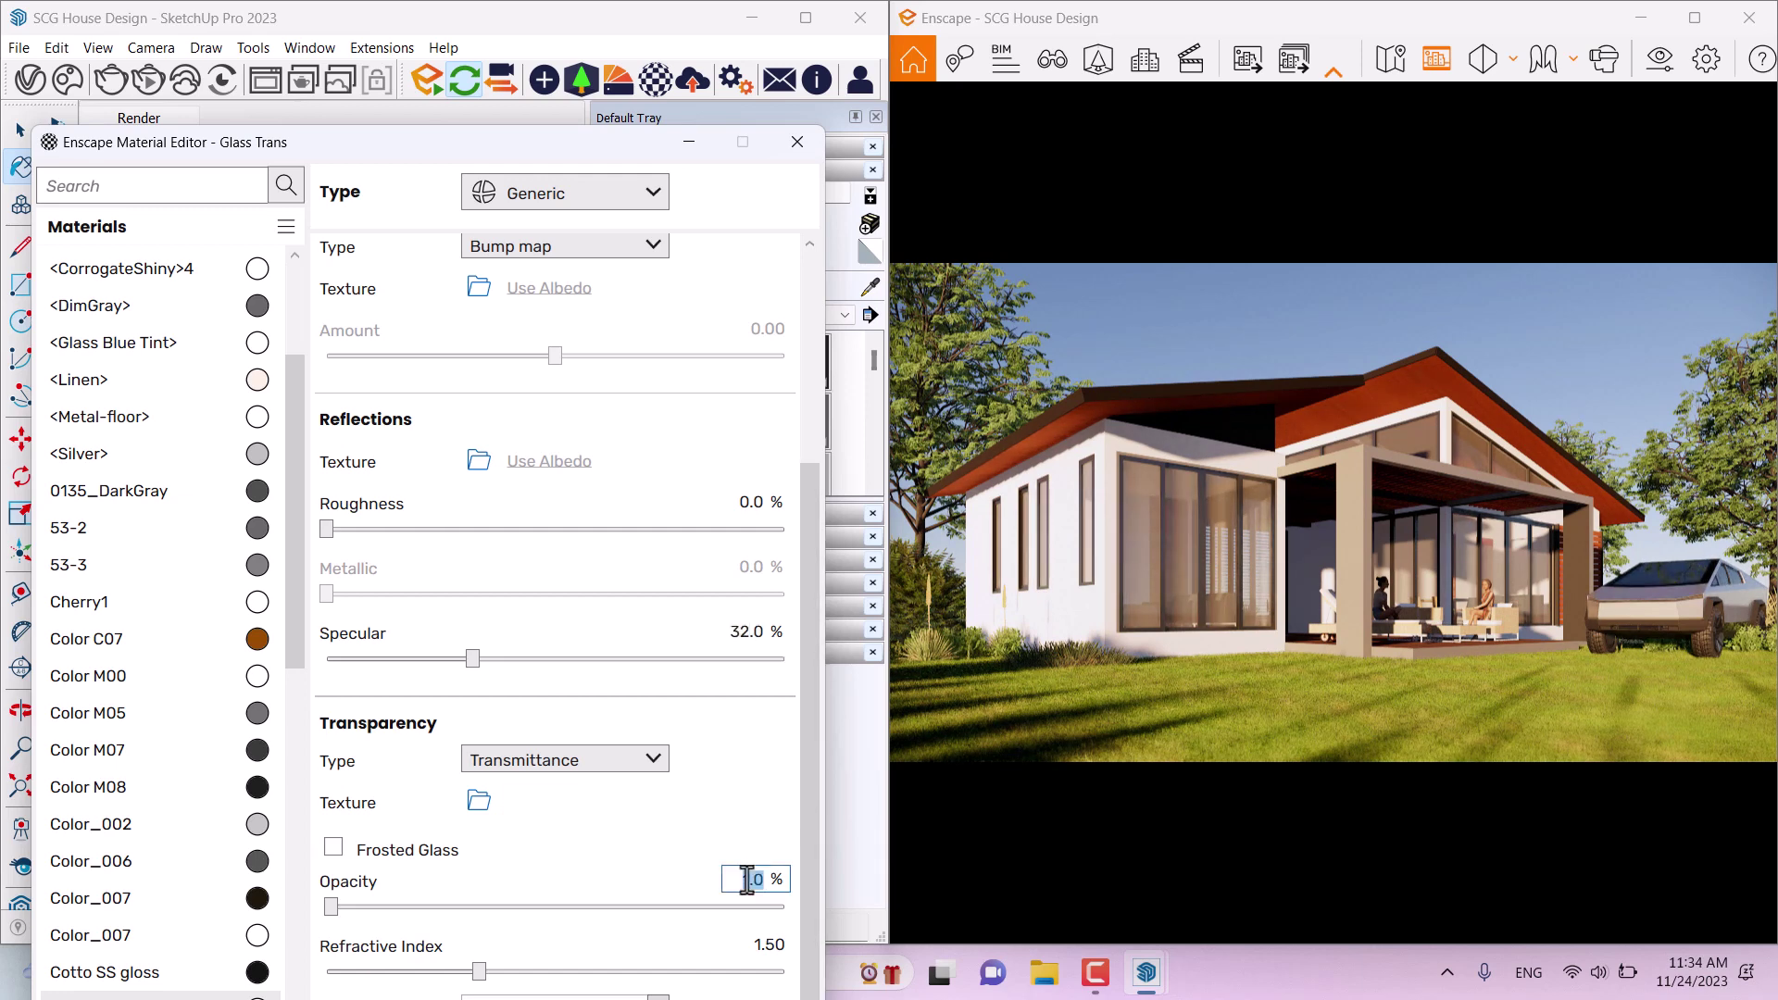
Step: Set the Glass Trans material's opacity to 10% and its refractive index to 1.00
{"action": "left_click_drag", "start_coordinate": [332, 910], "coordinate": [397, 907]}
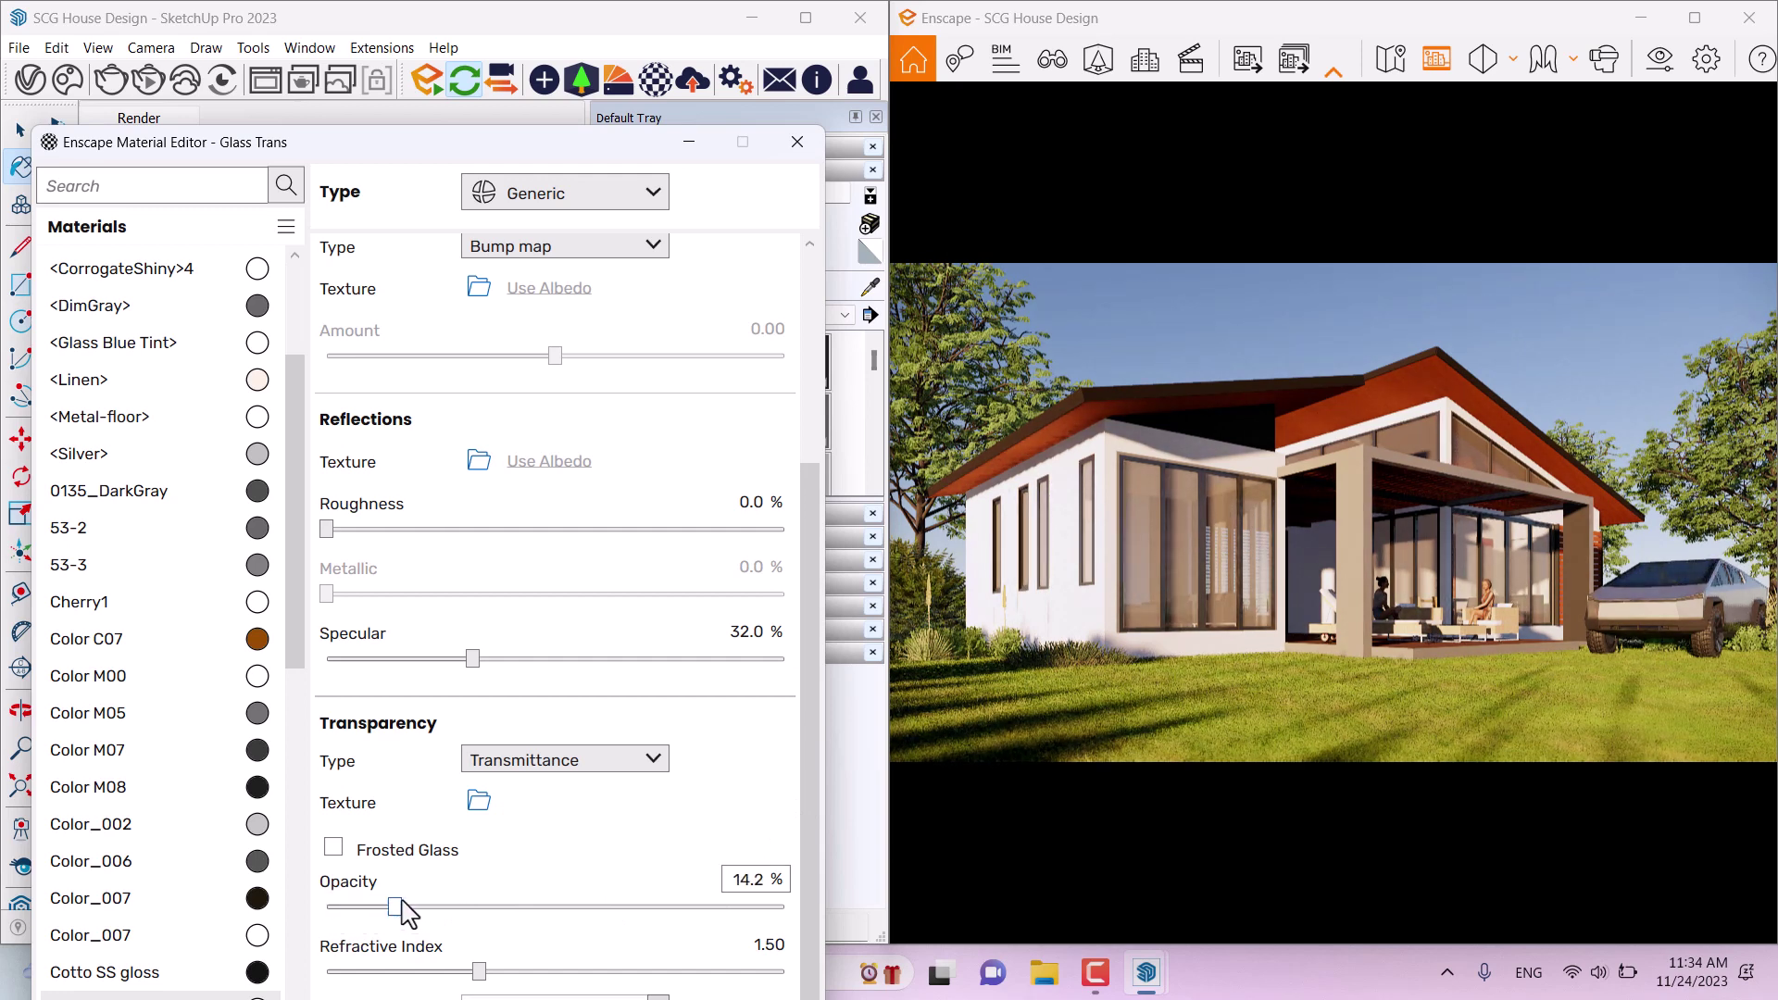
{"action": "left_click", "coordinate": [765, 879]}
{"action": "type", "text": "10"}
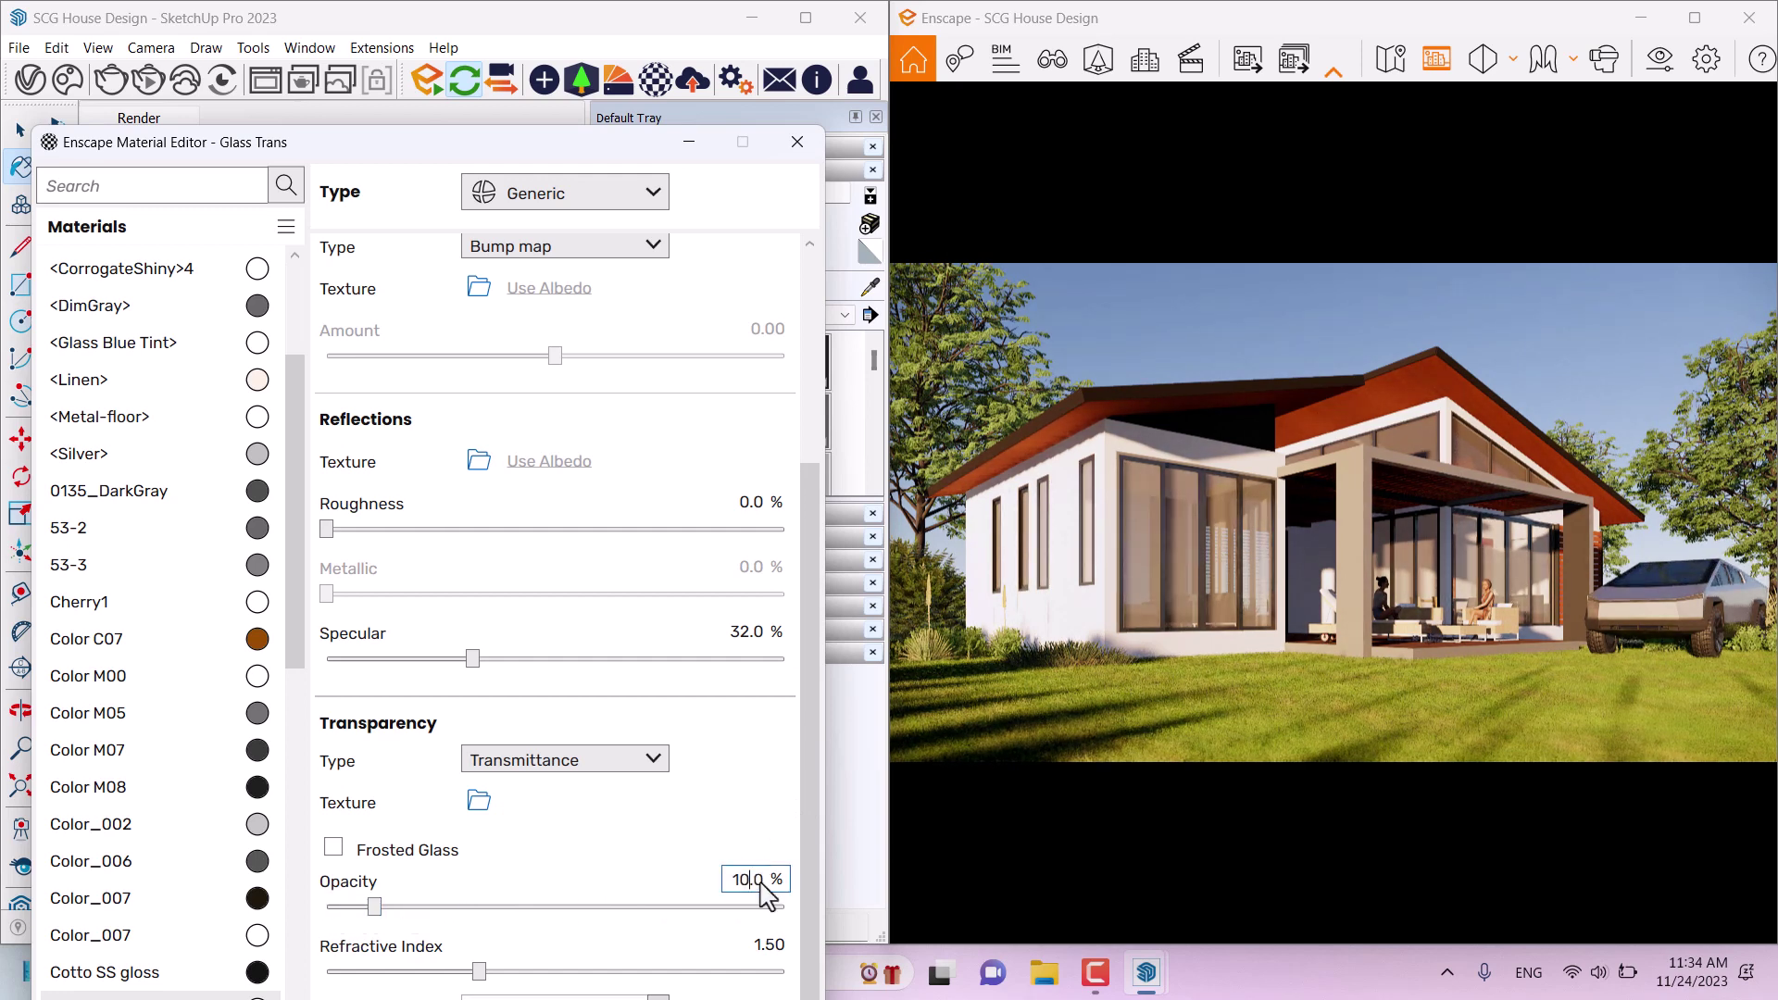
{"action": "left_click", "coordinate": [769, 944]}
{"action": "type", "text": "1"}
{"action": "key", "text": "Return"}
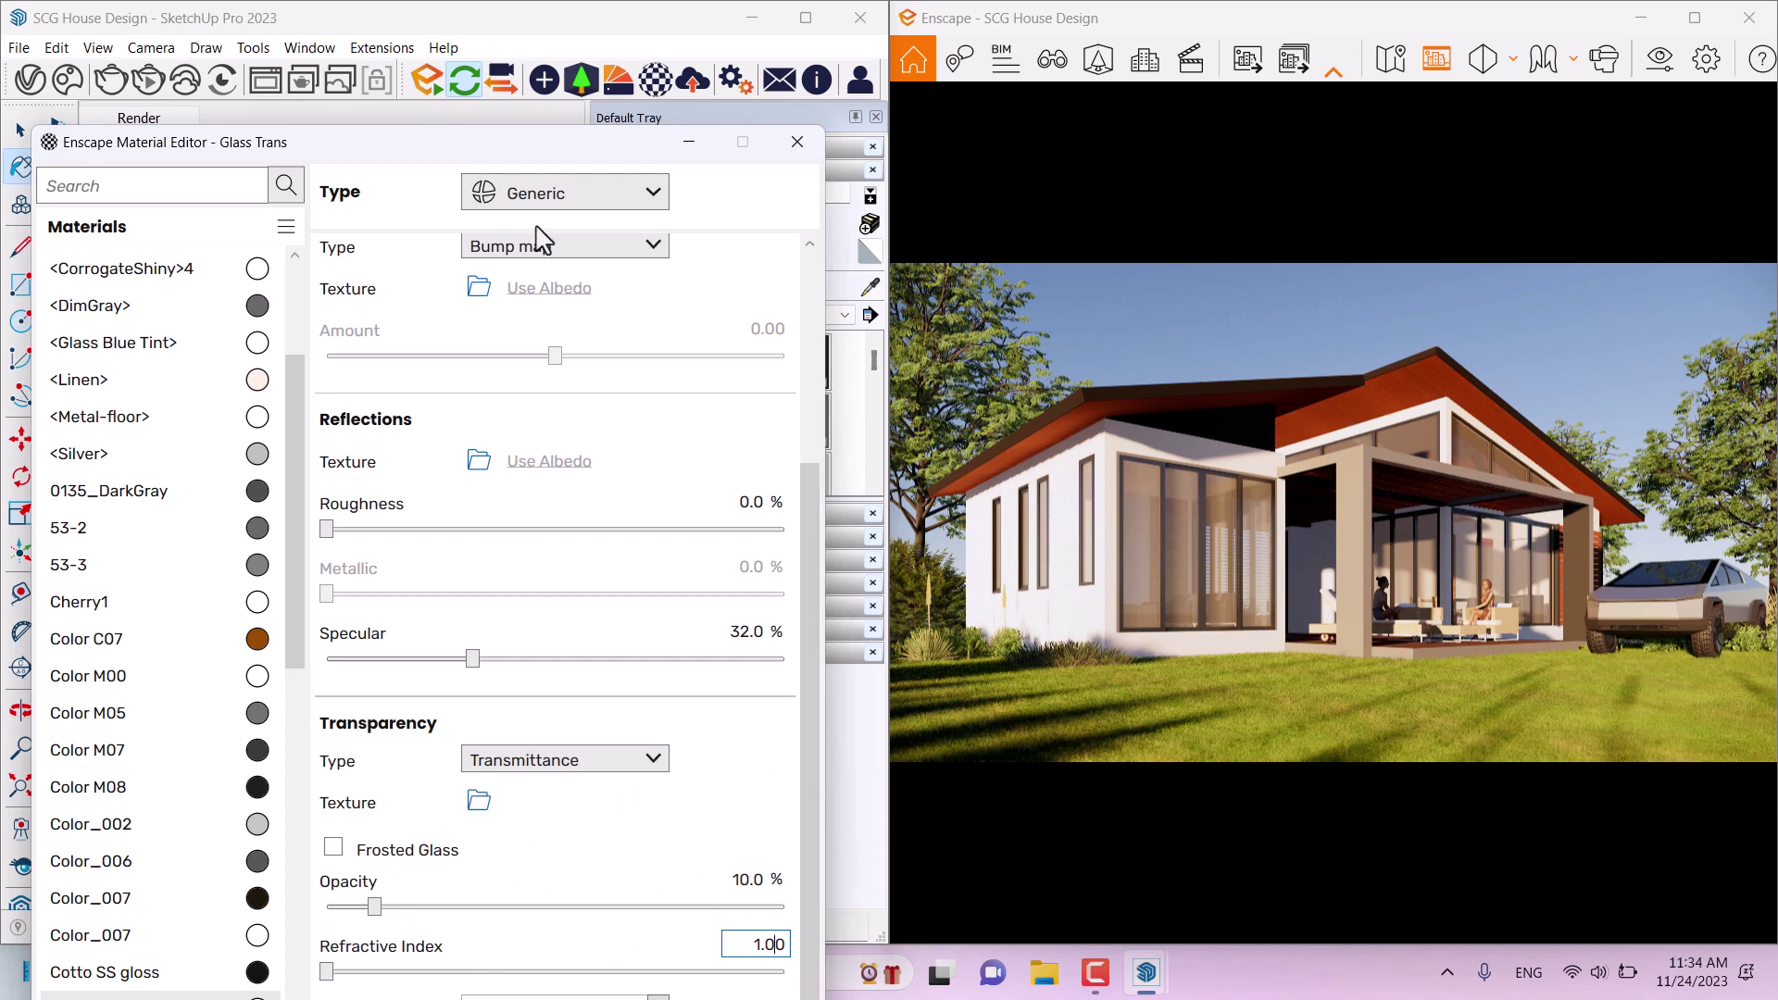
Step: Change the transparency tint color of Glass Trans, trying dark gray and settling on salmon
{"action": "left_click_drag", "start_coordinate": [516, 148], "coordinate": [519, 24]}
{"action": "left_click", "coordinate": [630, 897]}
{"action": "left_click", "coordinate": [516, 324]}
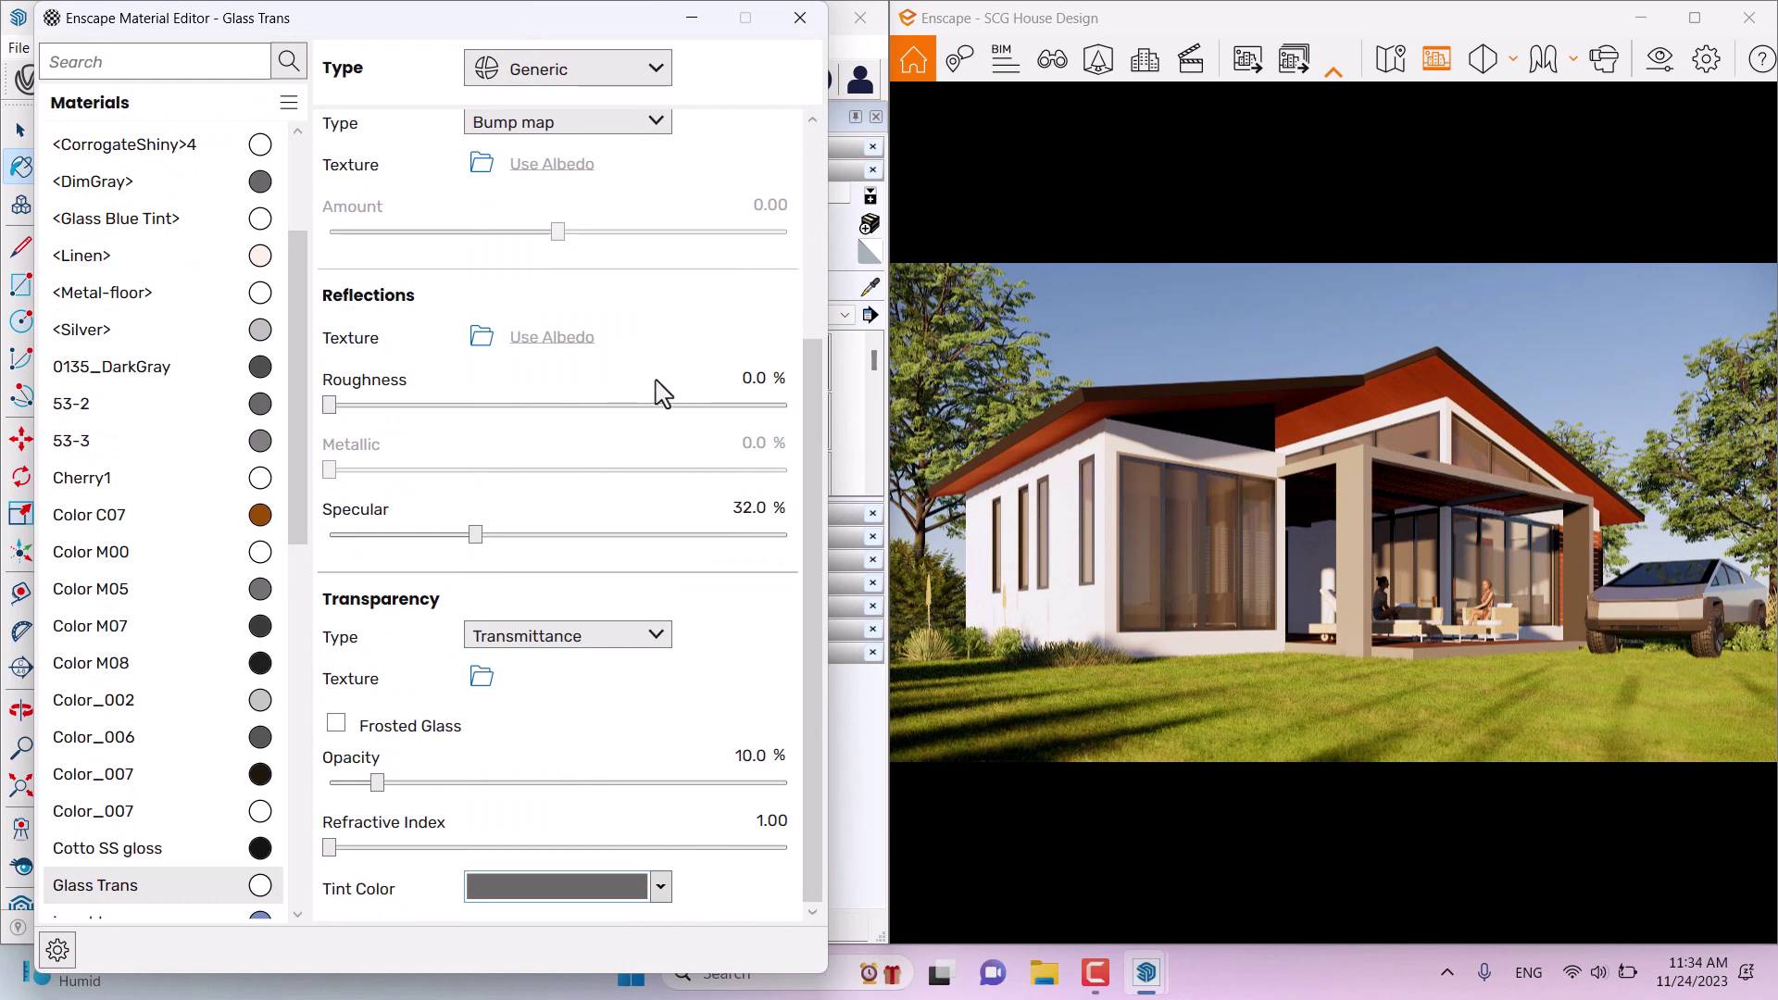
{"action": "left_click", "coordinate": [659, 889]}
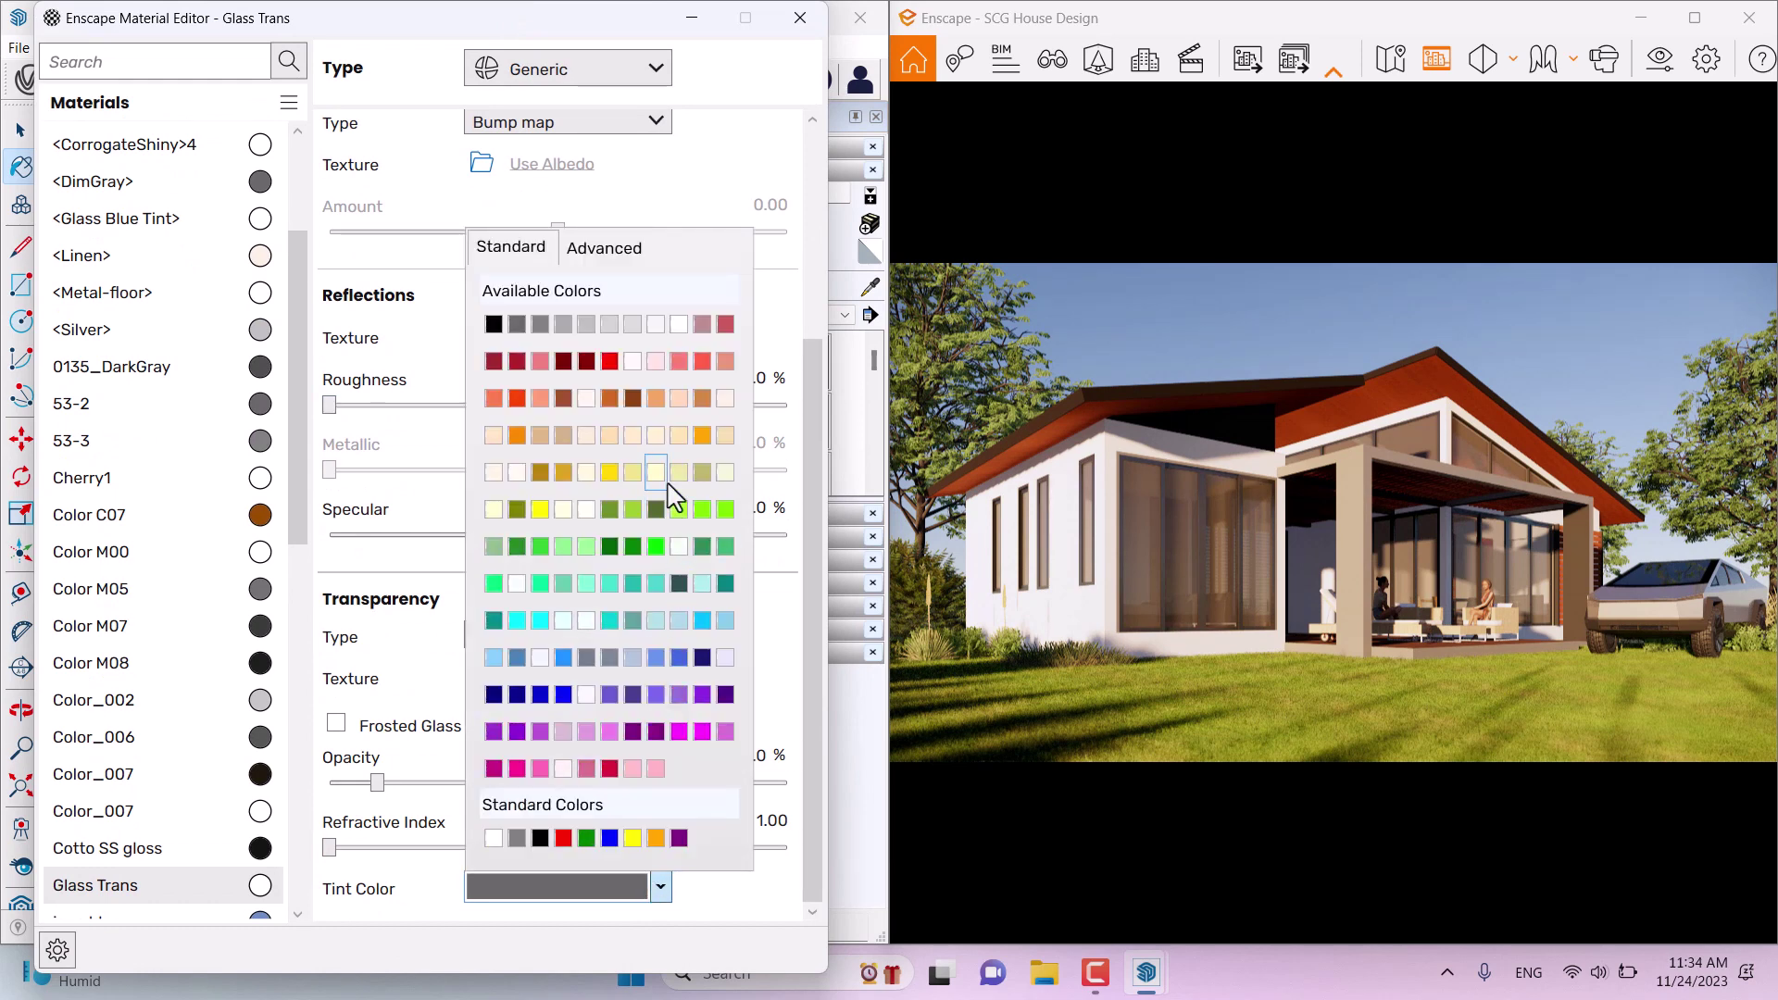
{"action": "left_click", "coordinate": [725, 361]}
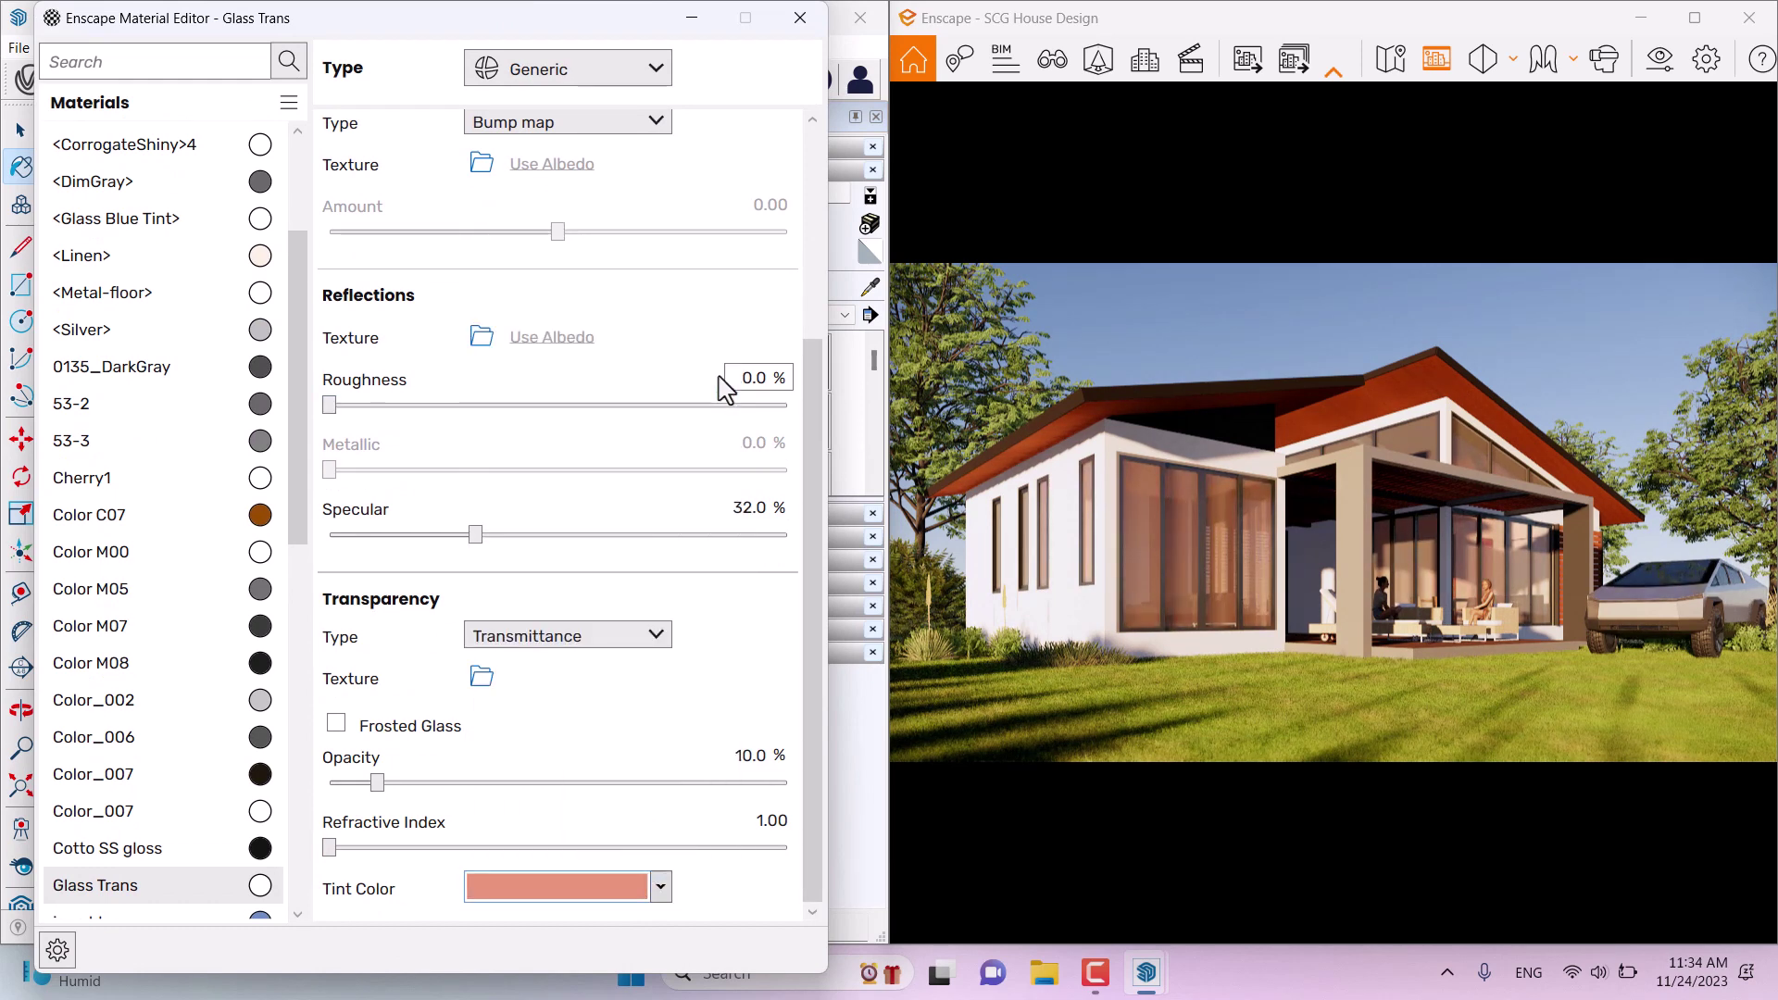
Step: Sample the pergola's wood slat material Material12 and review its albedo texture settings
{"action": "left_click_drag", "start_coordinate": [540, 28], "coordinate": [597, 483]}
{"action": "middle_click_drag", "start_coordinate": [371, 296], "coordinate": [500, 280]}
{"action": "scroll", "coordinate": [399, 370], "scroll_direction": "up", "scroll_amount": 5}
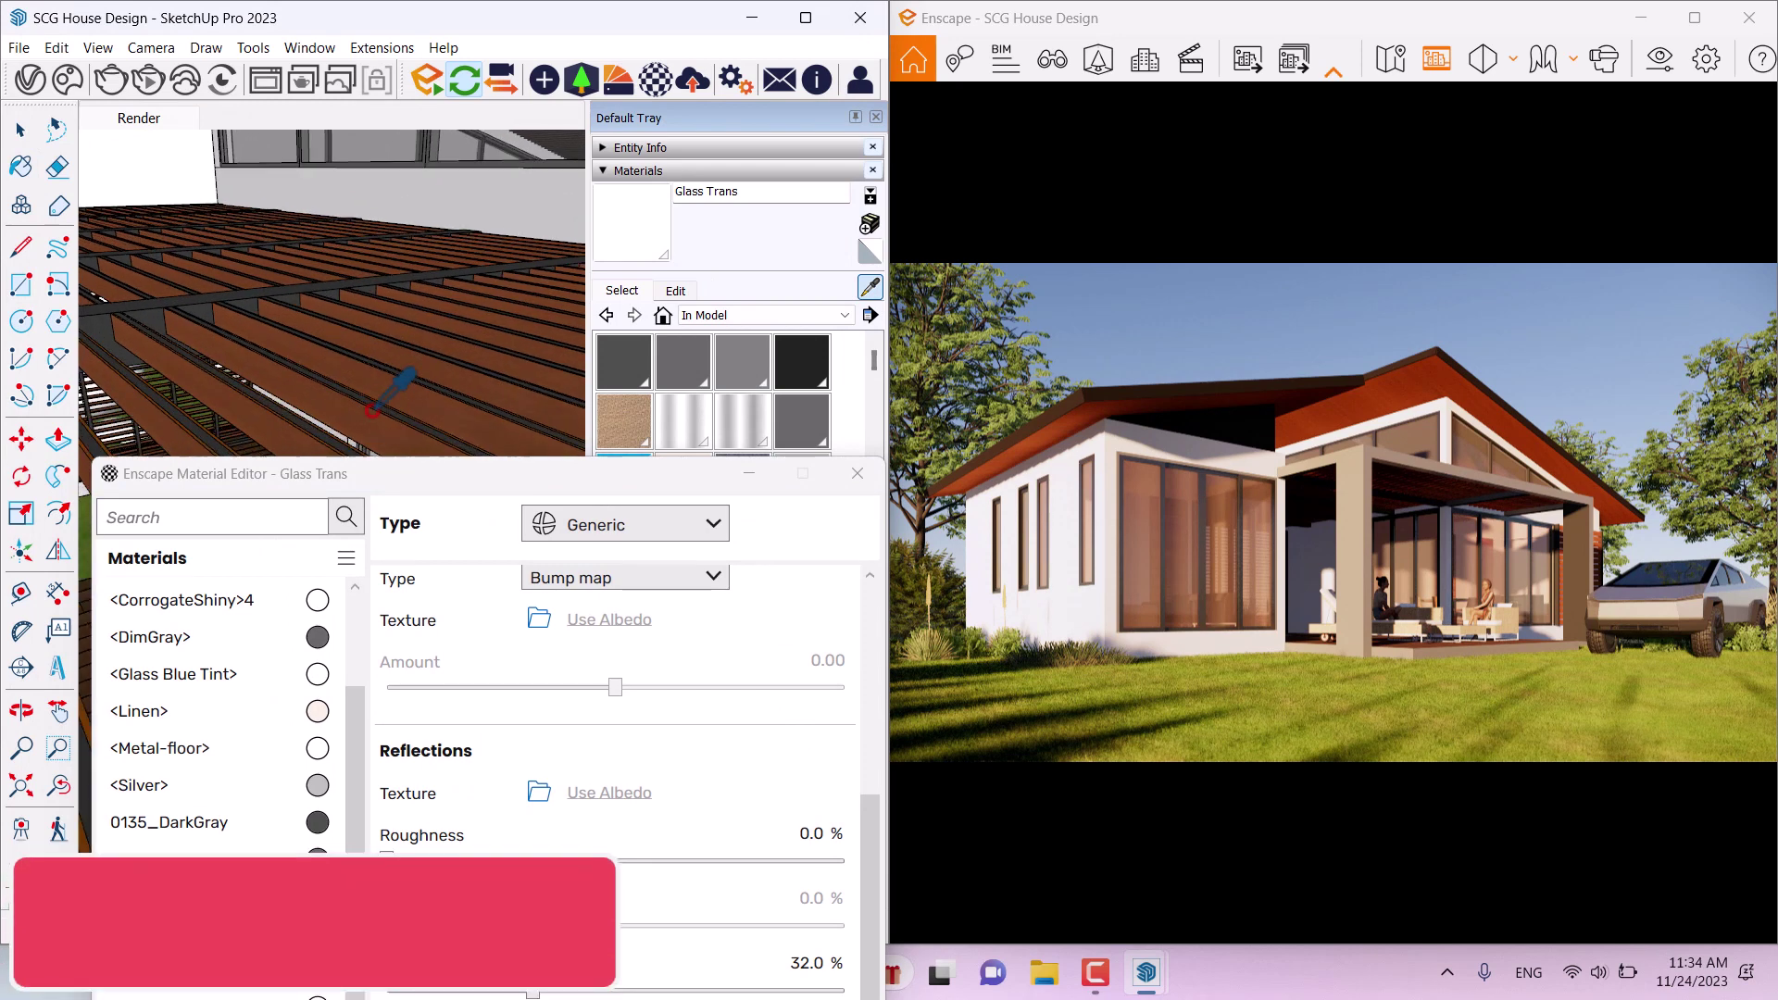
{"action": "left_click", "coordinate": [323, 397]}
{"action": "left_click_drag", "start_coordinate": [464, 473], "coordinate": [384, 188]}
{"action": "left_click_drag", "start_coordinate": [792, 481], "coordinate": [782, 270]}
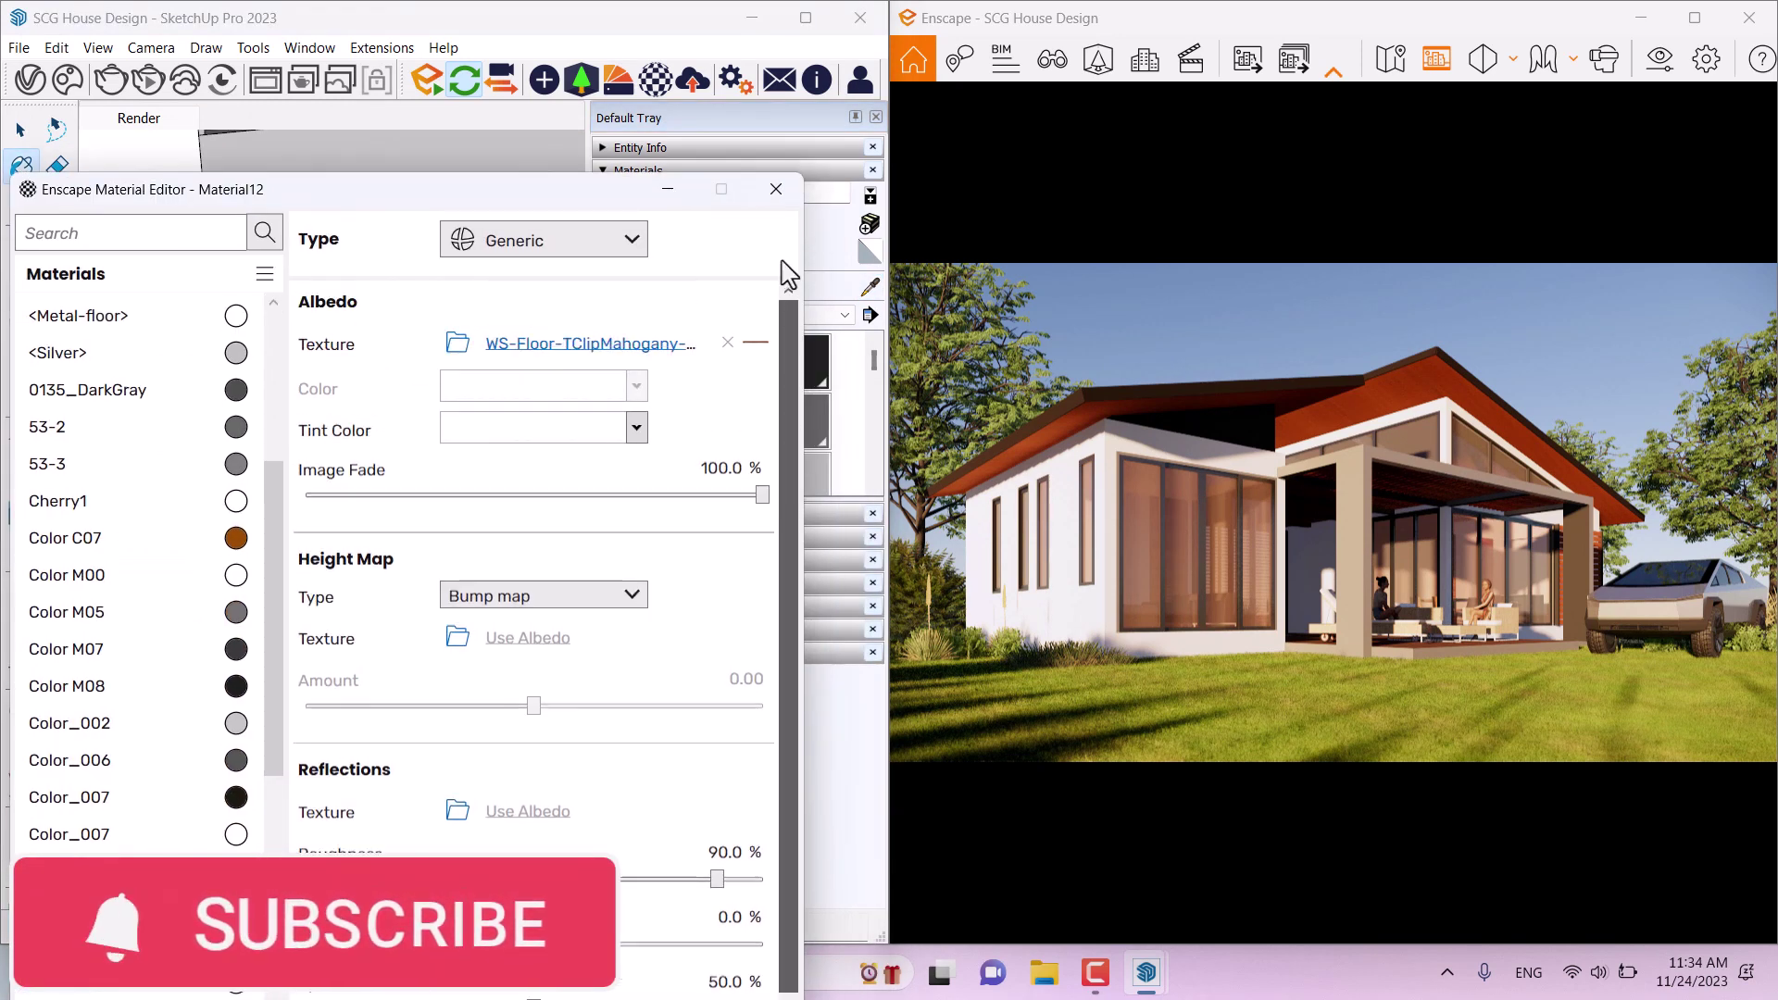
{"action": "left_click", "coordinate": [761, 352]}
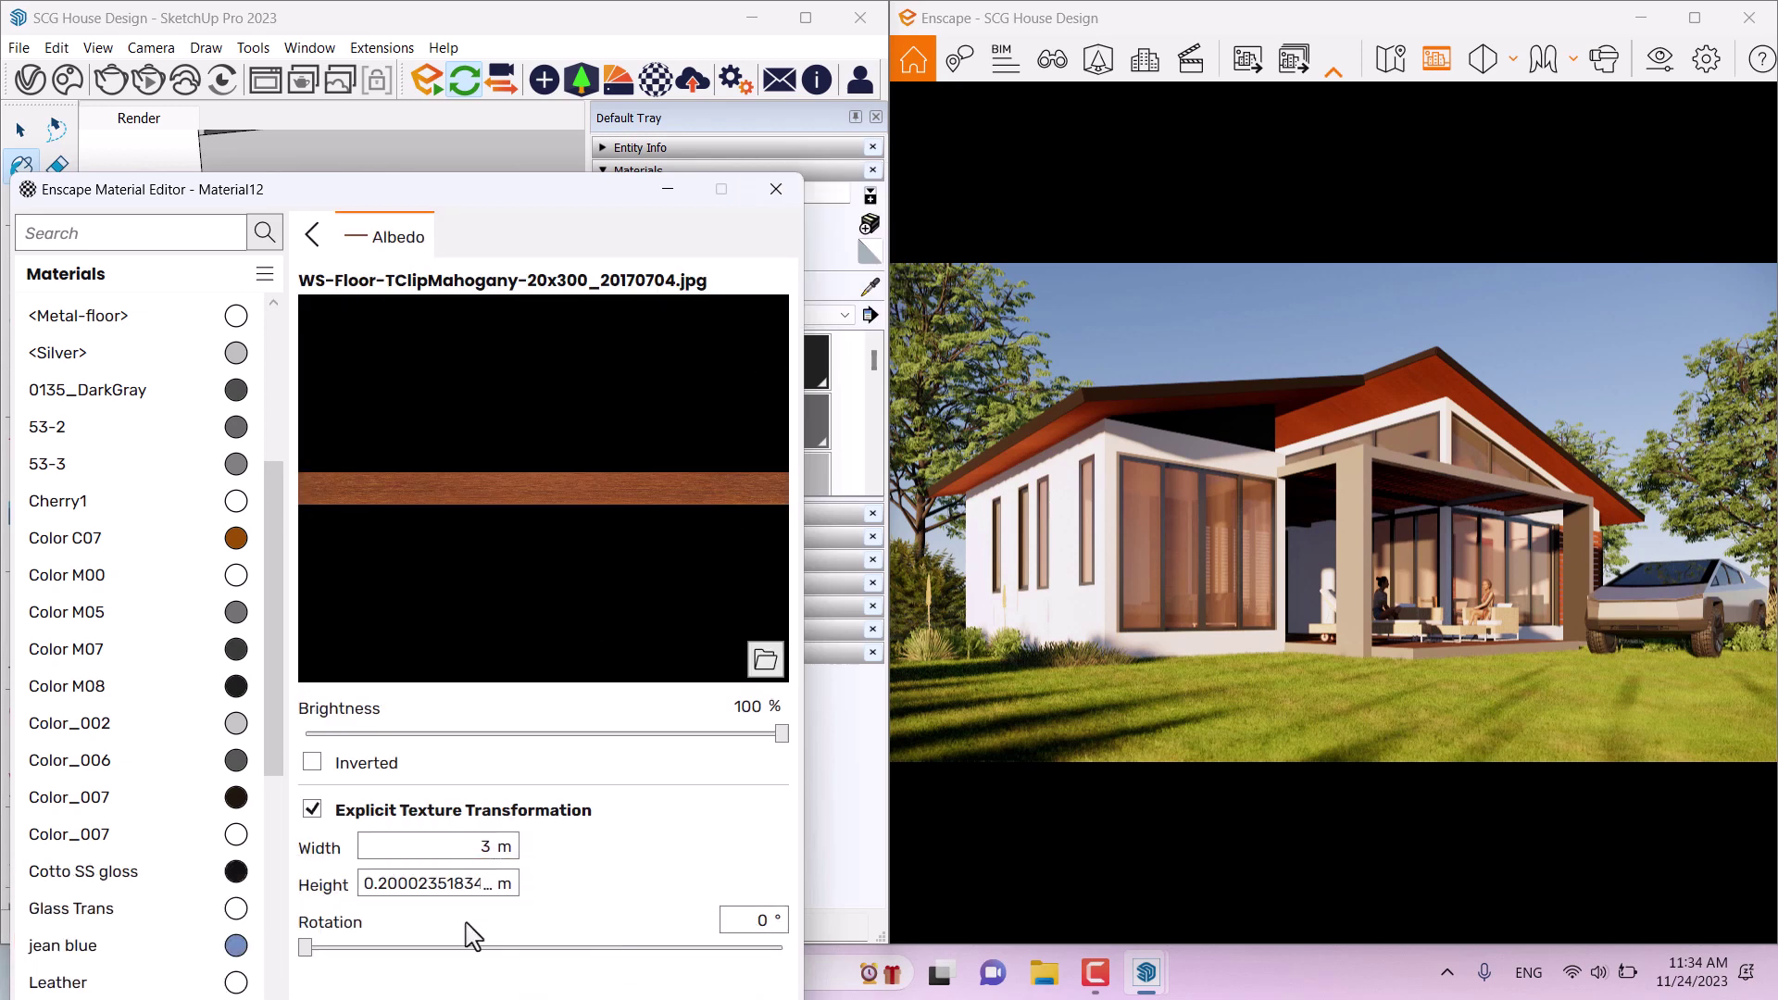
{"action": "left_click", "coordinate": [310, 239]}
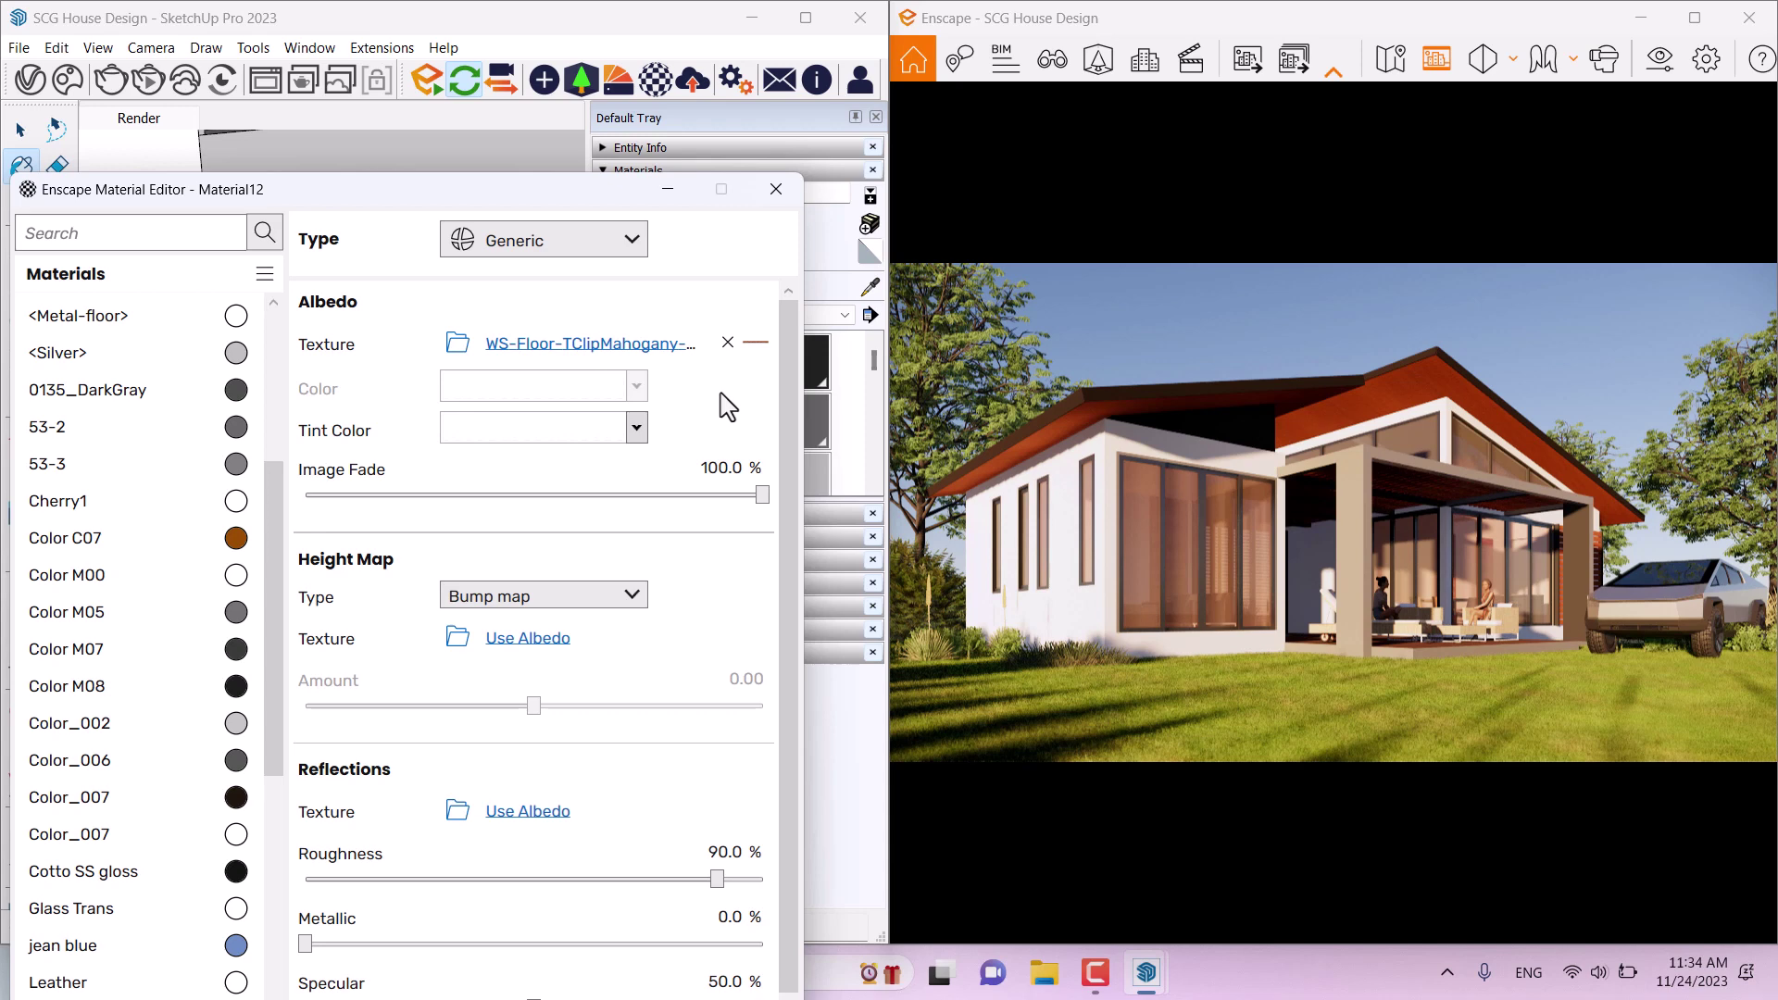
Step: Remove the mahogany albedo texture from Material12 and set its color to reddish brown
{"action": "left_click", "coordinate": [727, 342]}
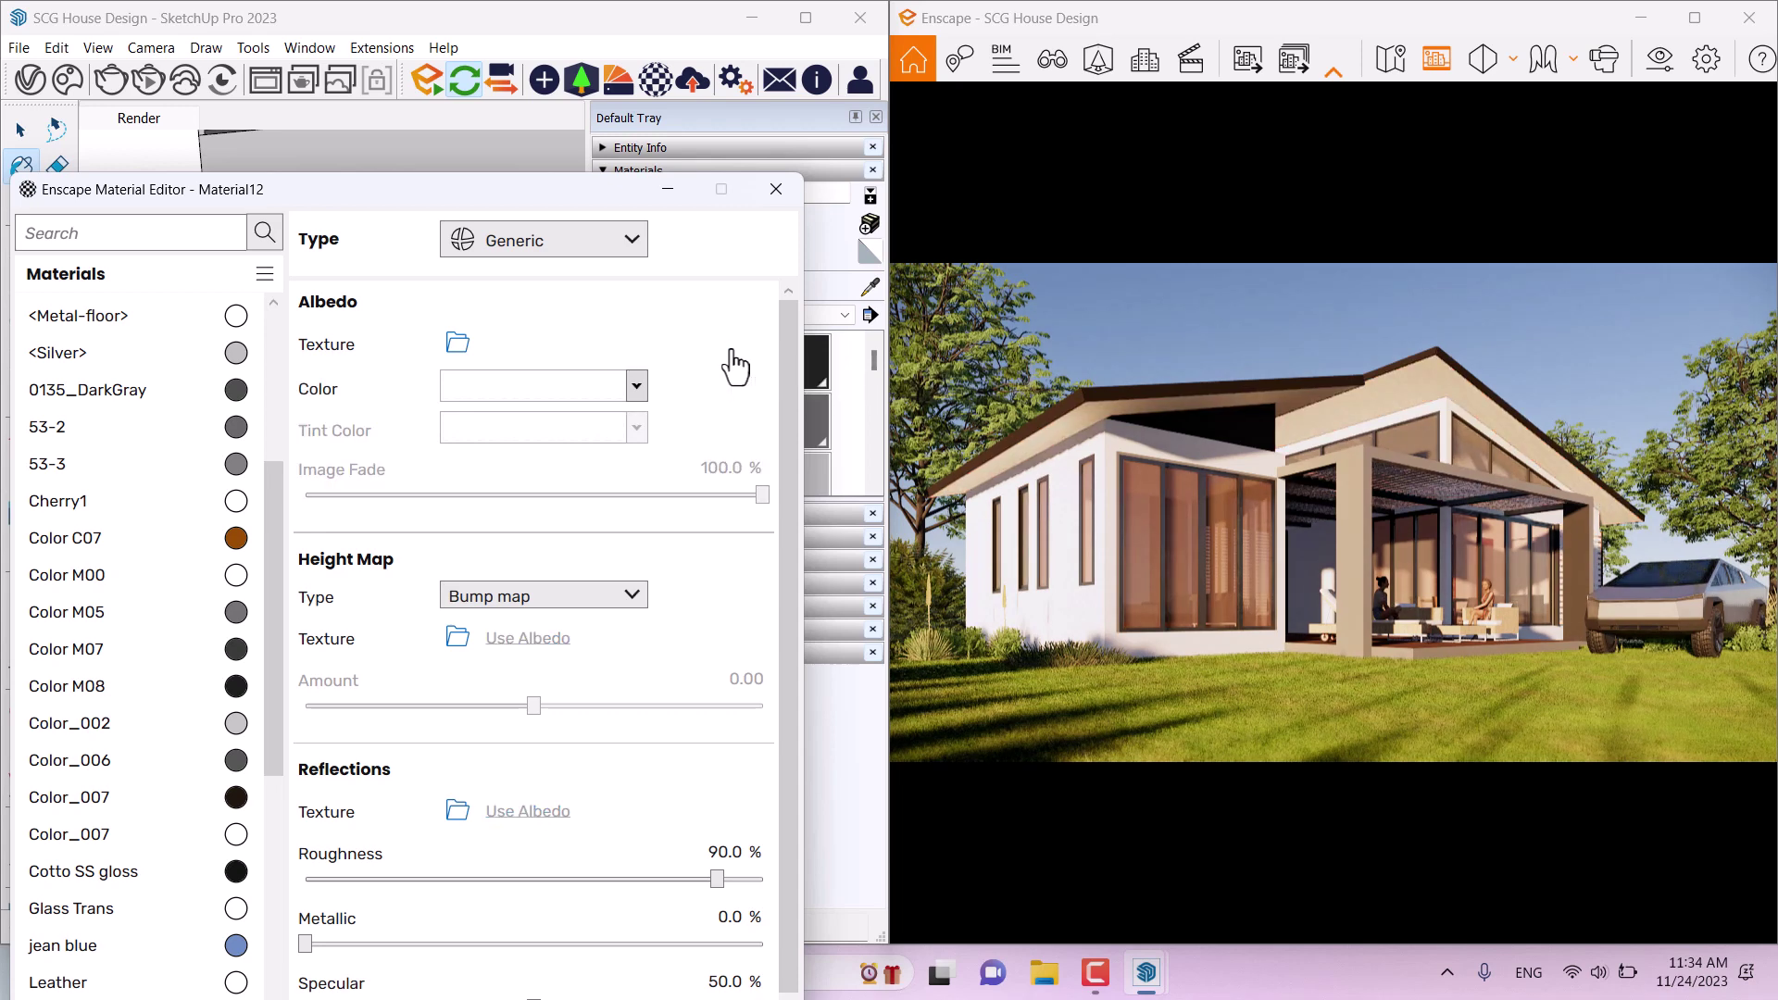
{"action": "left_click", "coordinate": [636, 387]}
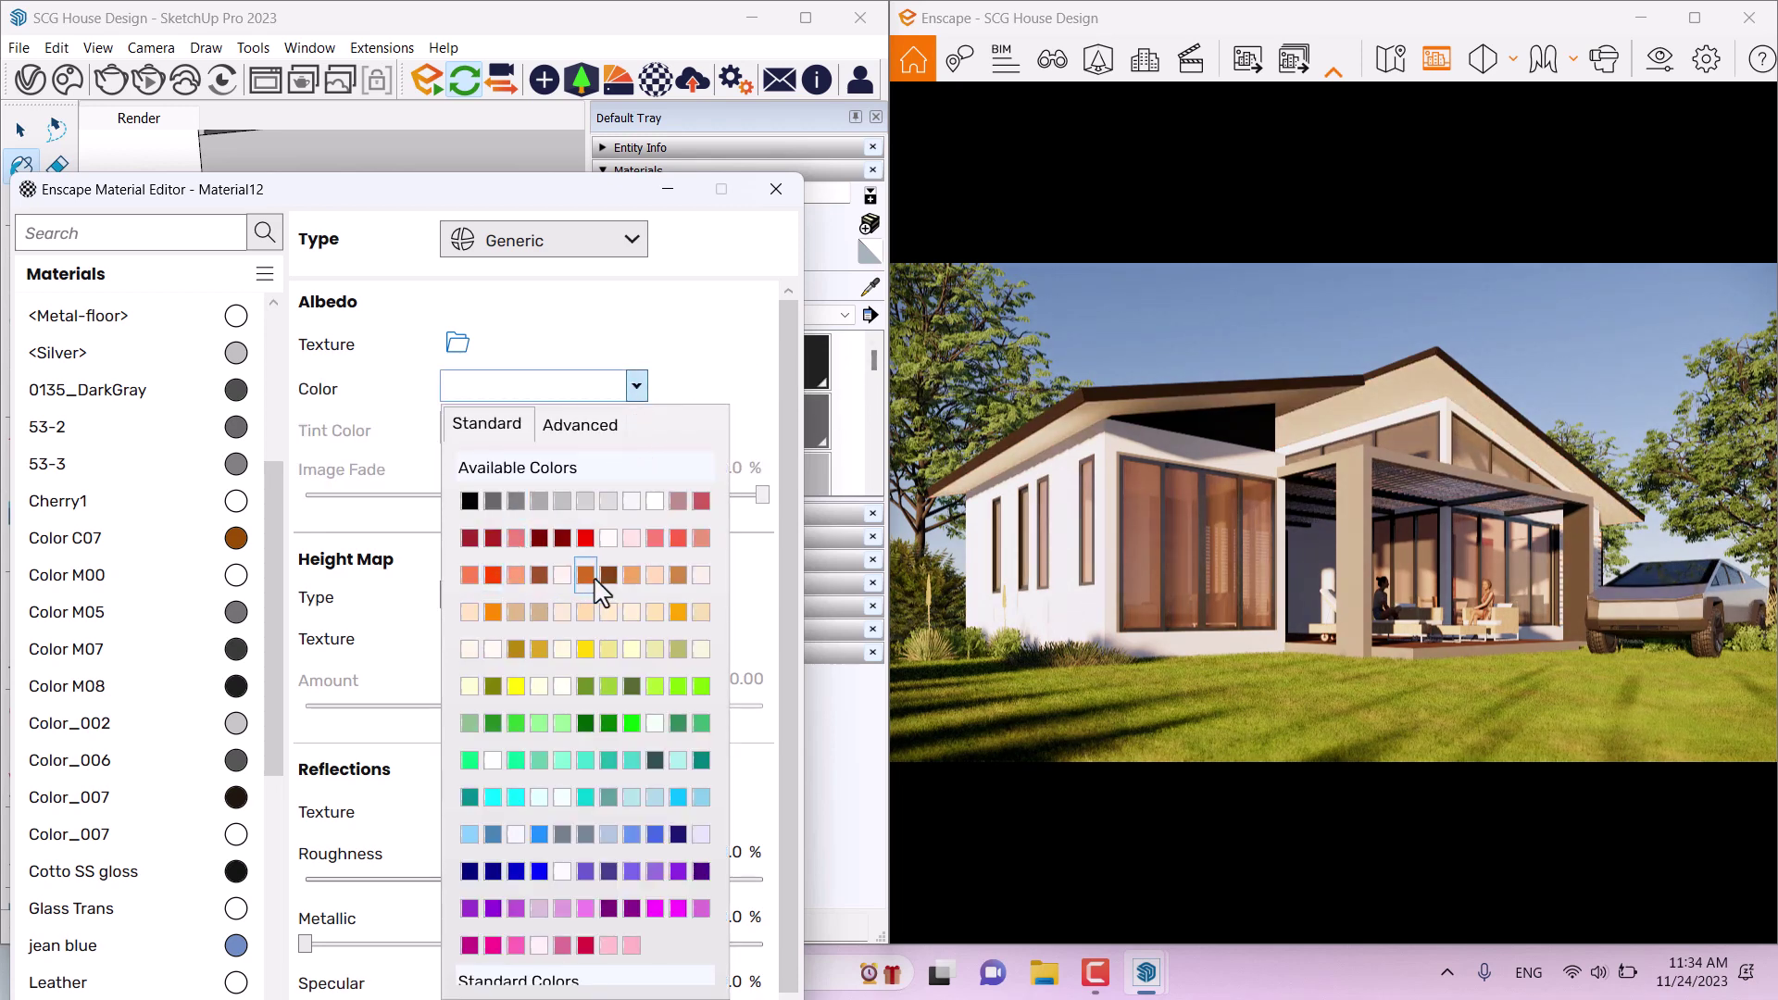
{"action": "left_click", "coordinate": [516, 612]}
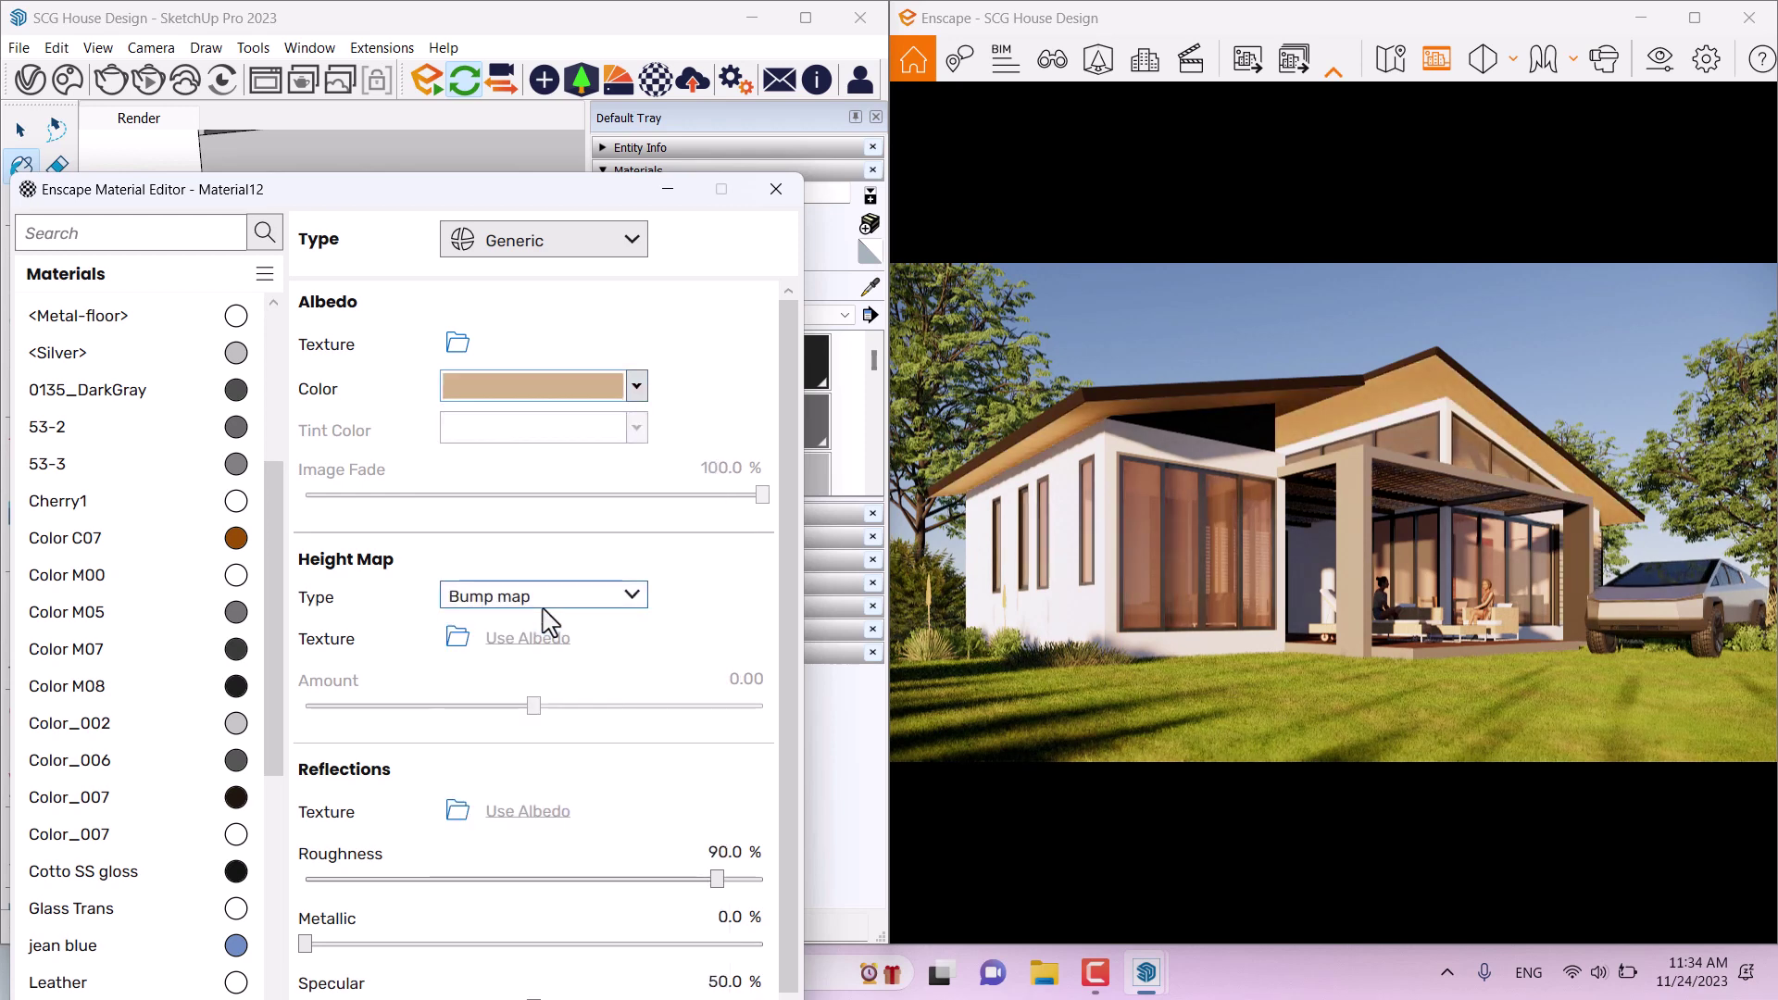
{"action": "left_click", "coordinate": [619, 391]}
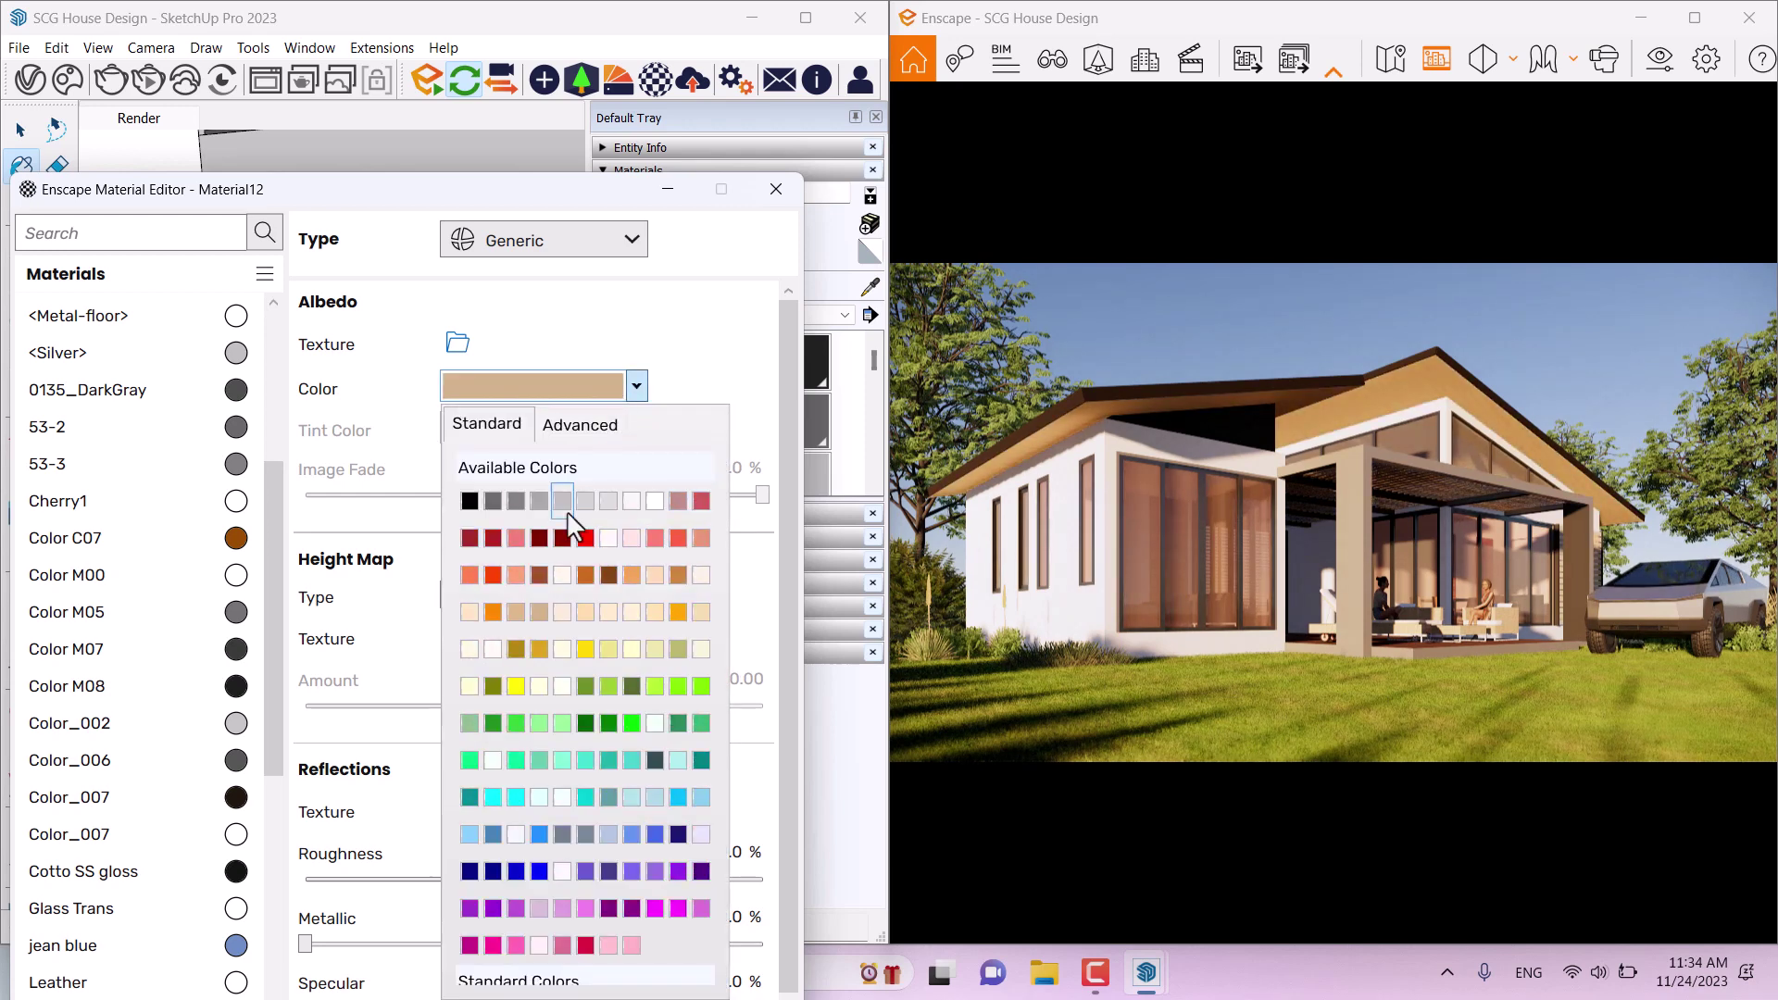
{"action": "left_click", "coordinate": [539, 576]}
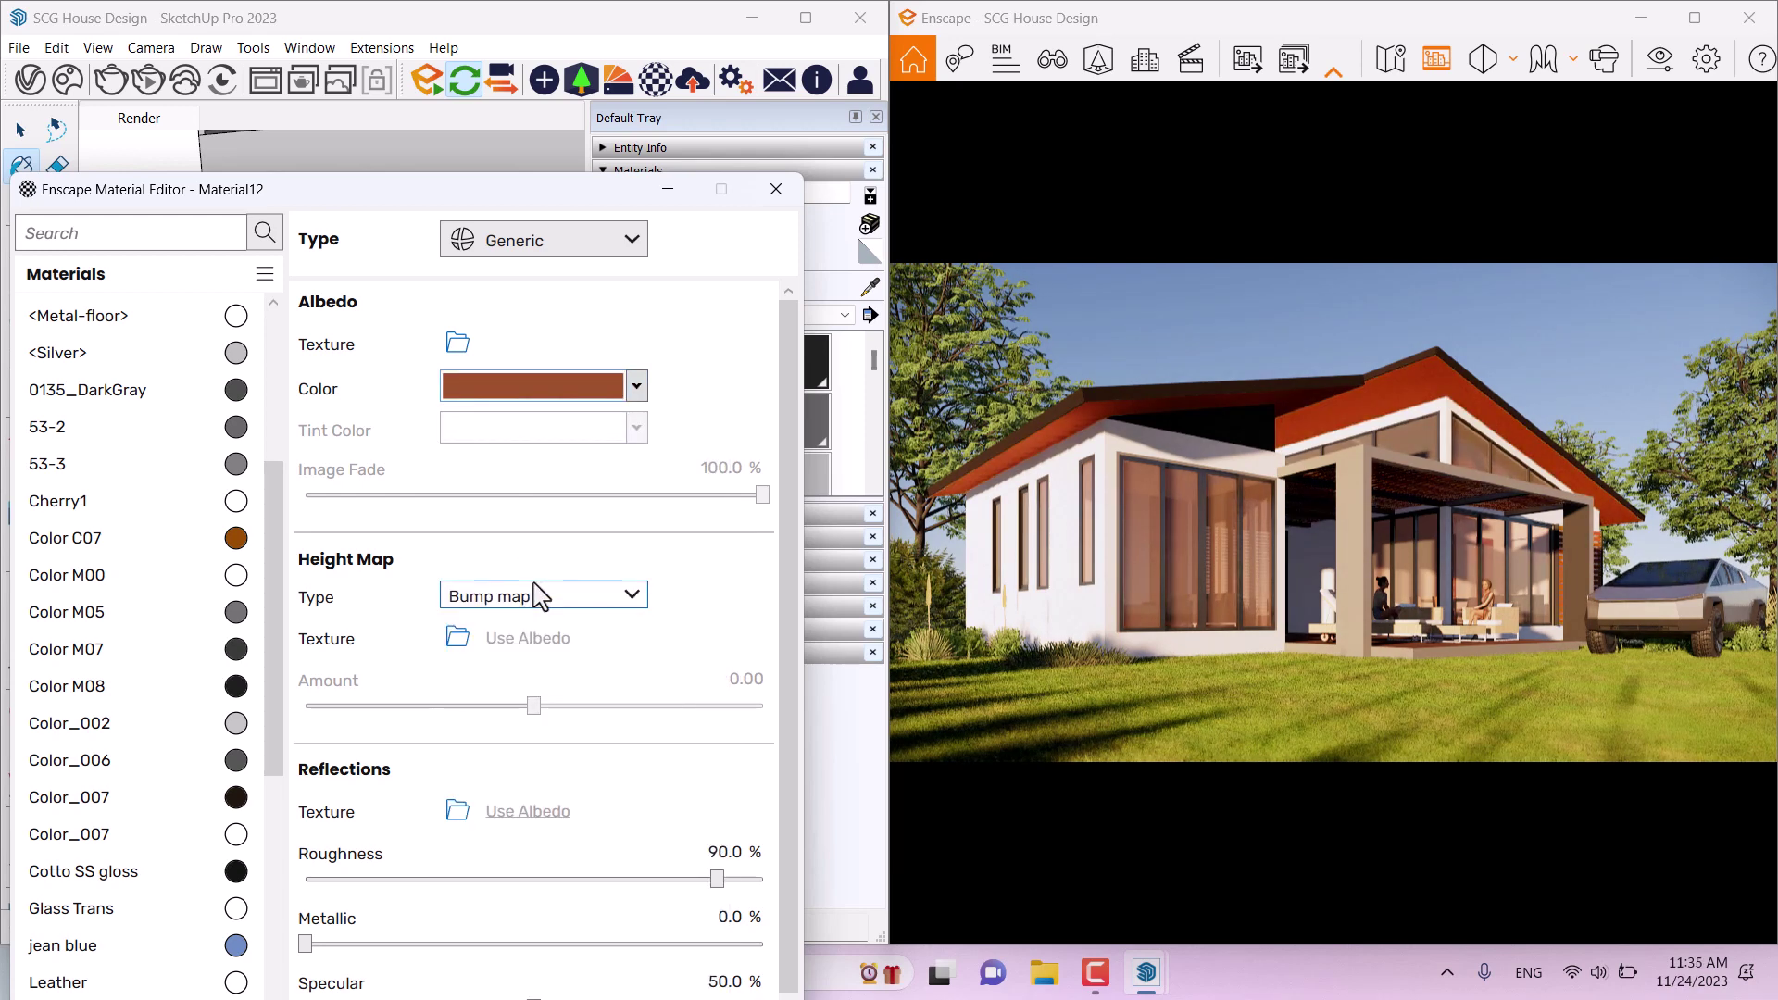
Step: Lower Material12's reflection roughness to 46%
{"action": "left_click_drag", "start_coordinate": [717, 878], "coordinate": [538, 876]}
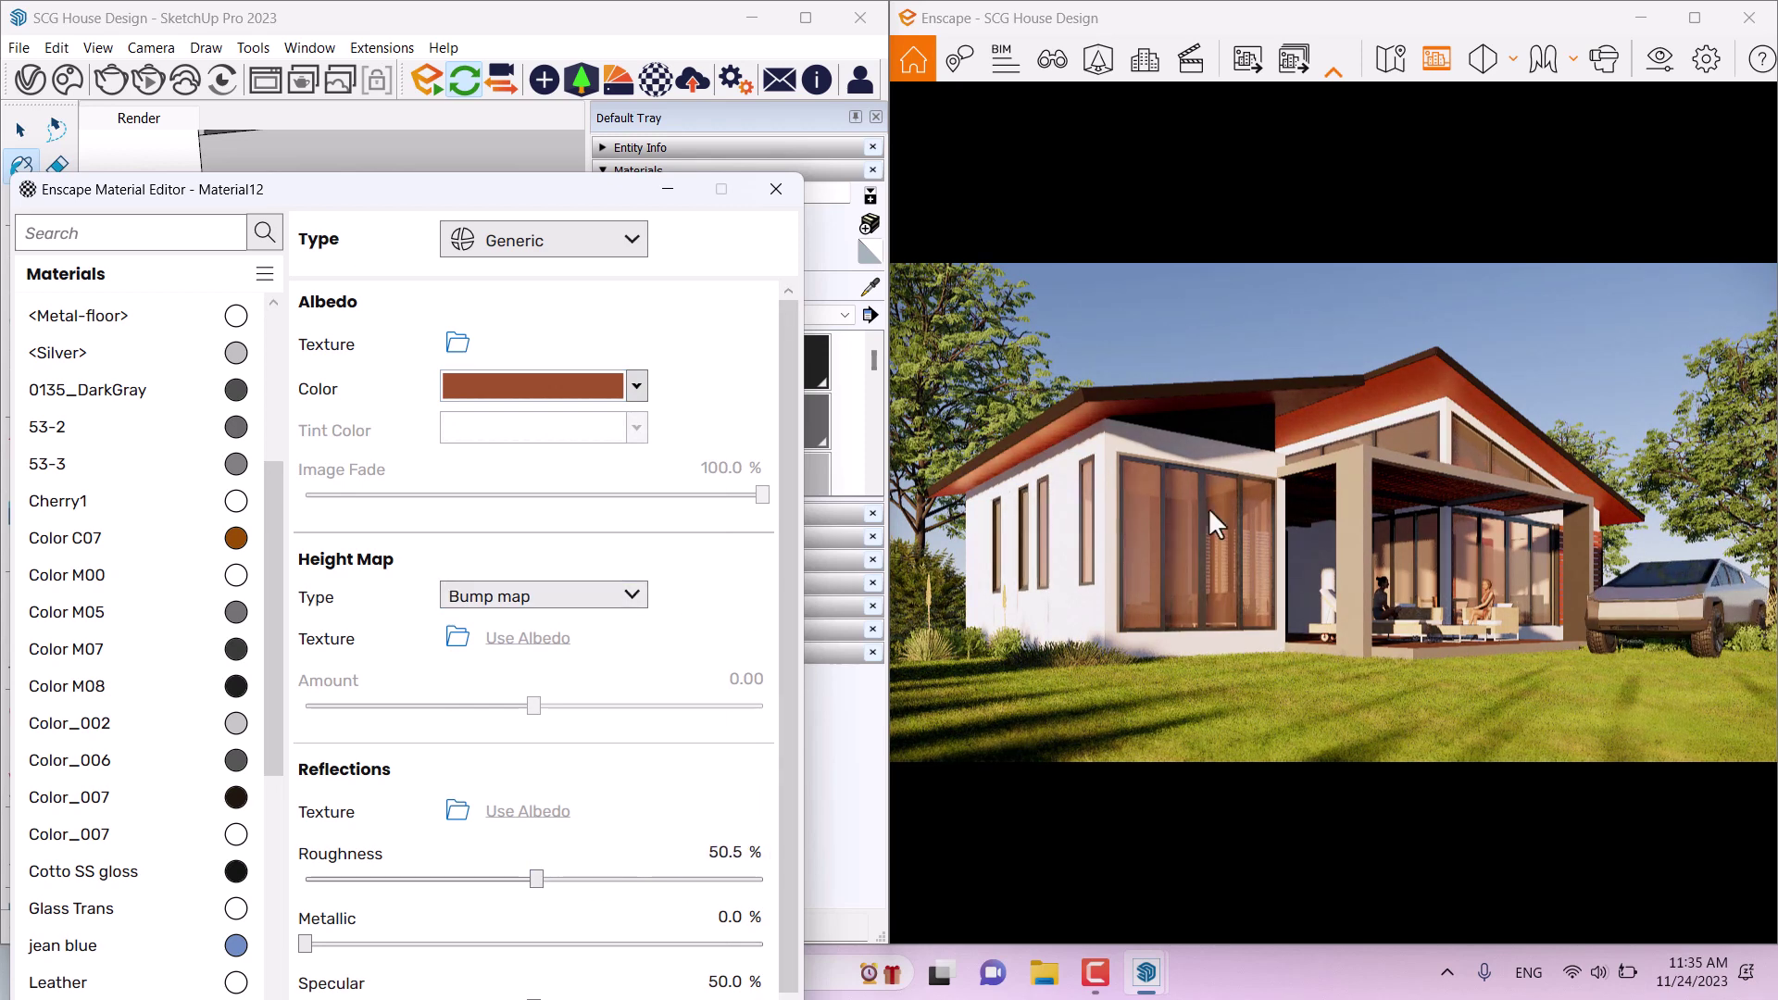
{"action": "left_click", "coordinate": [722, 850]}
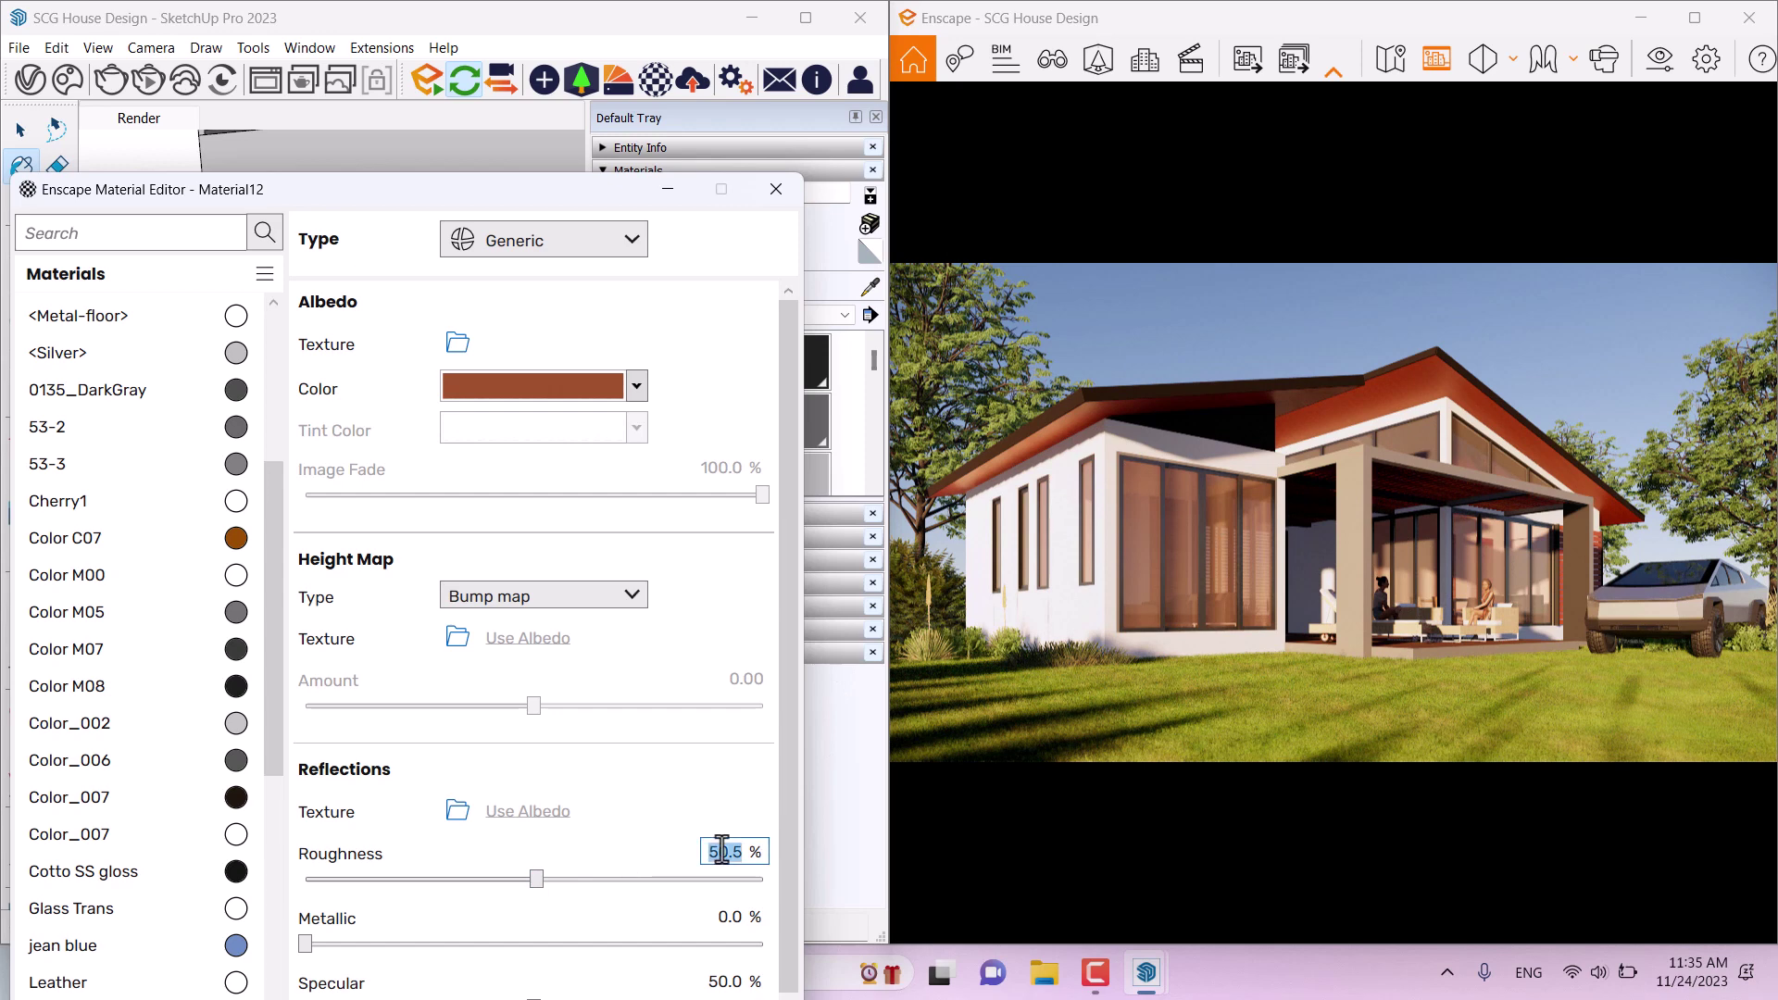
{"action": "type", "text": "46"}
Step: Set Material12's metallic value to 2% and its specular value to 61%
{"action": "left_click", "coordinate": [727, 915]}
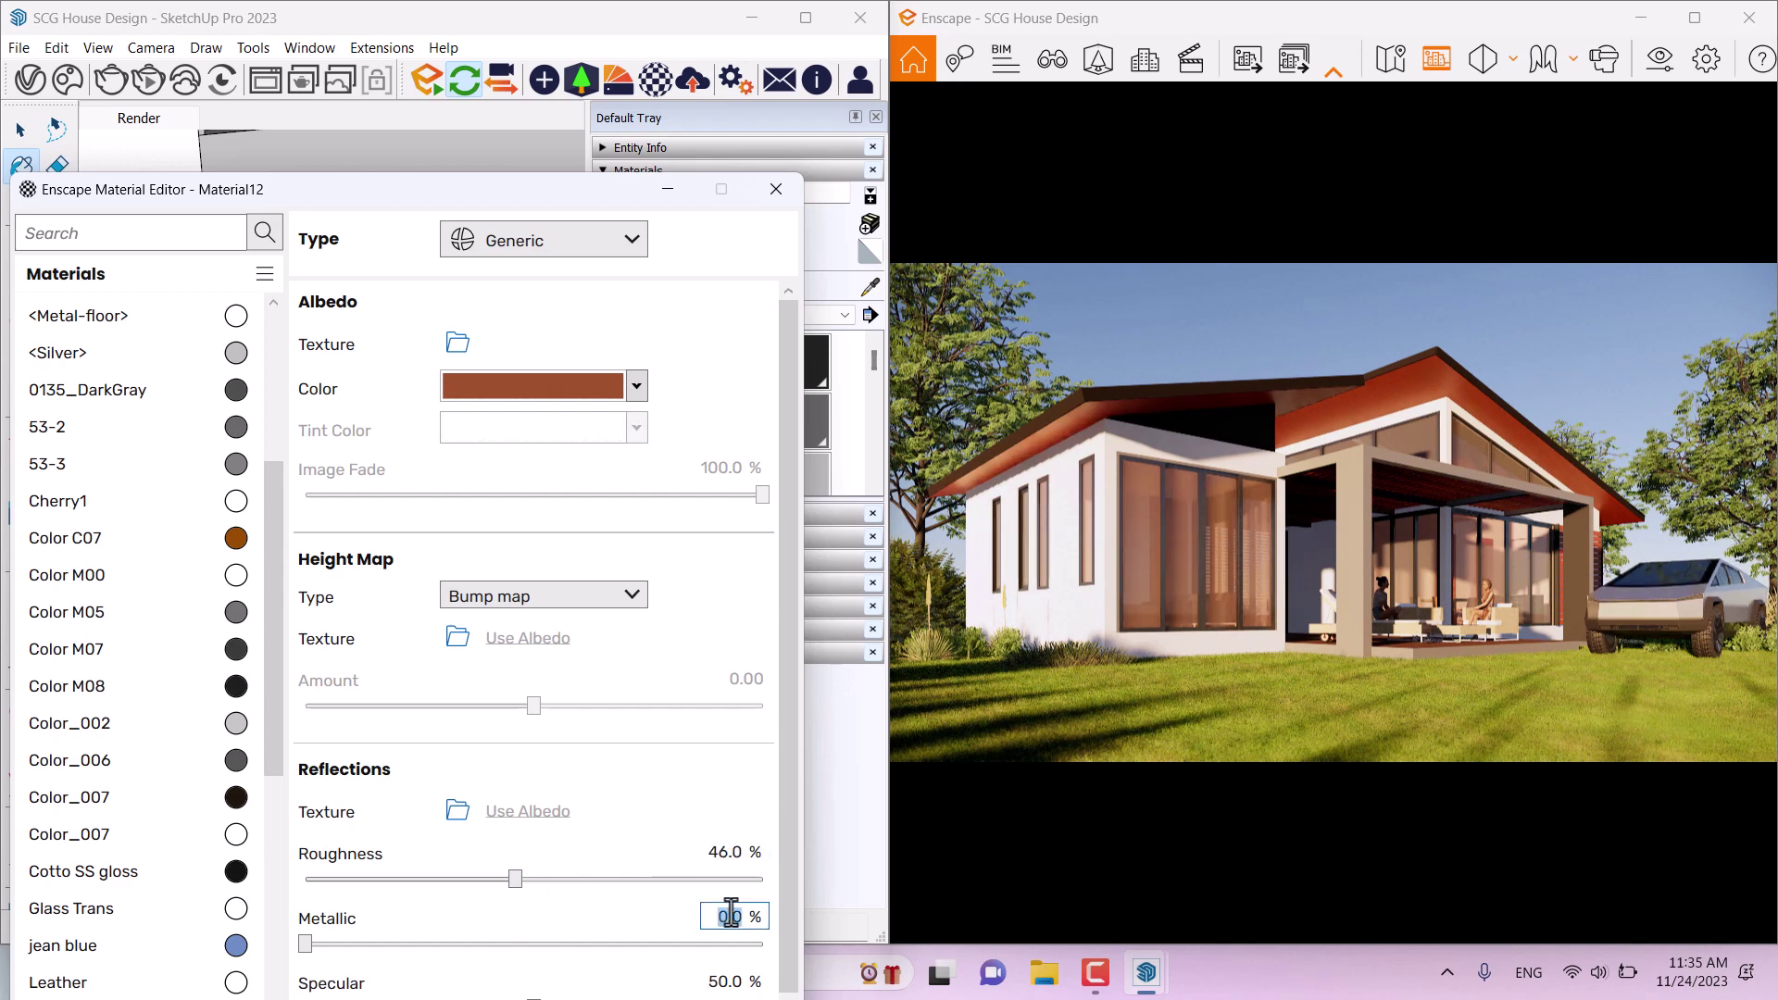
{"action": "type", "text": "2"}
{"action": "key", "text": "Tab"}
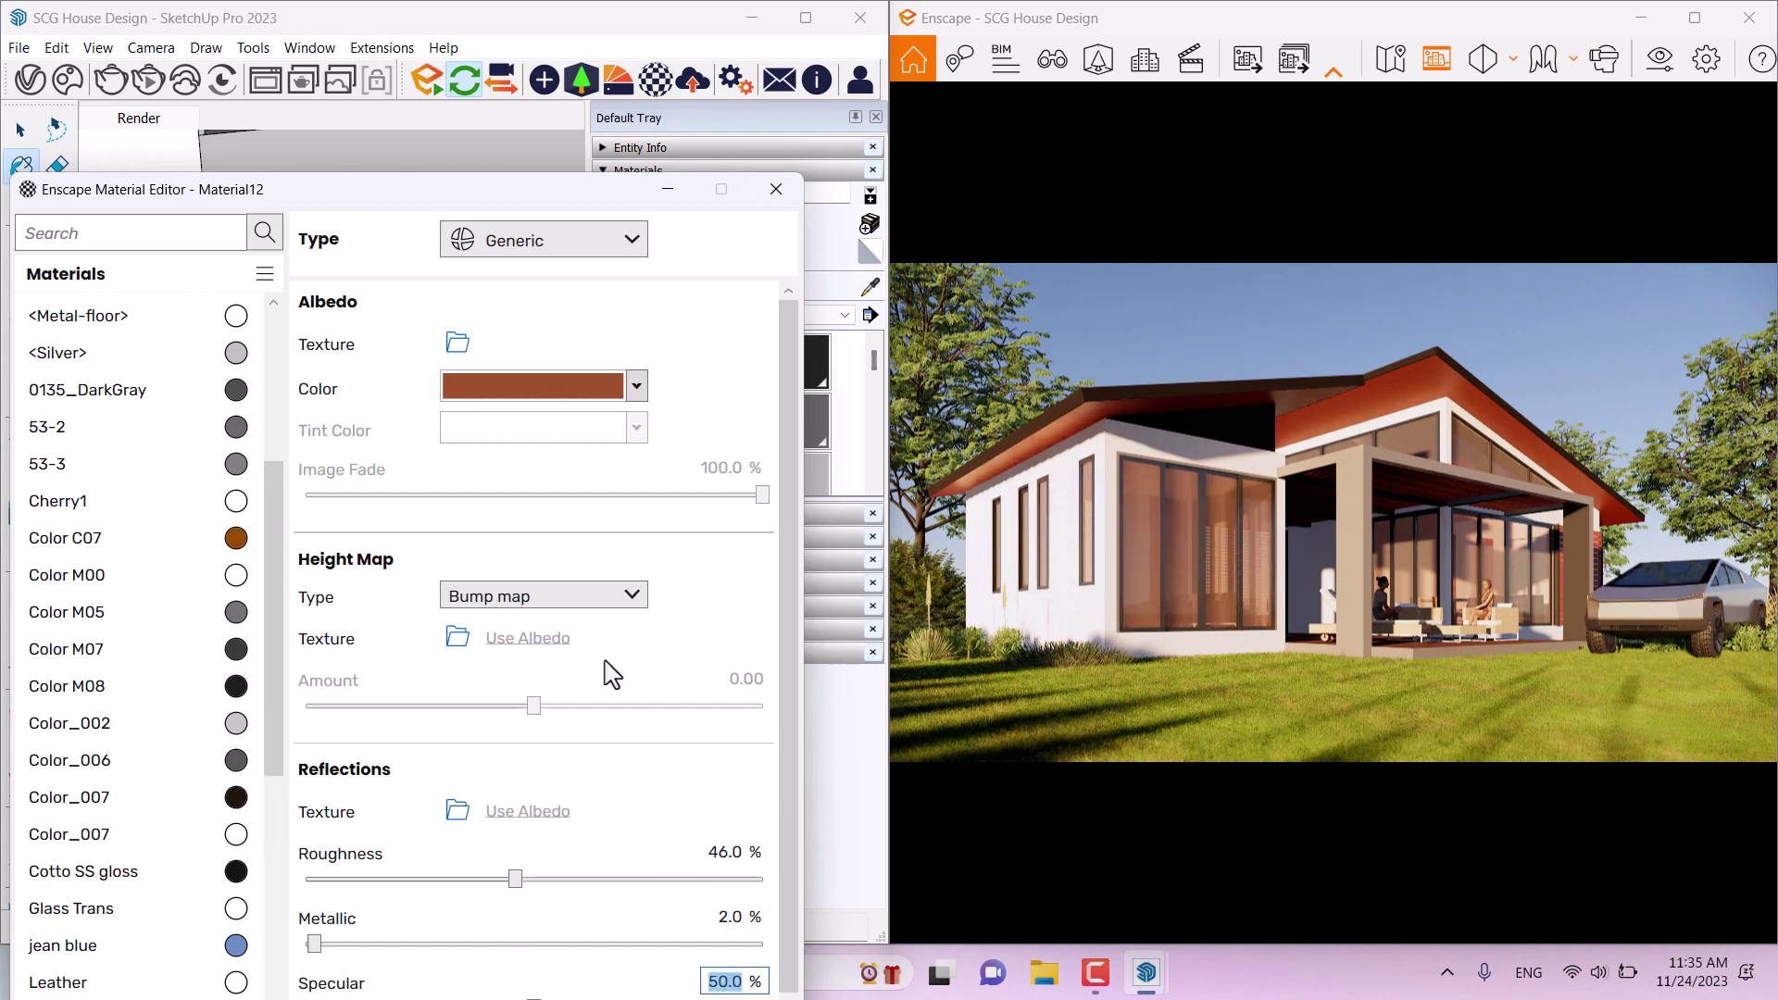
{"action": "left_click_drag", "start_coordinate": [465, 204], "coordinate": [463, 56]}
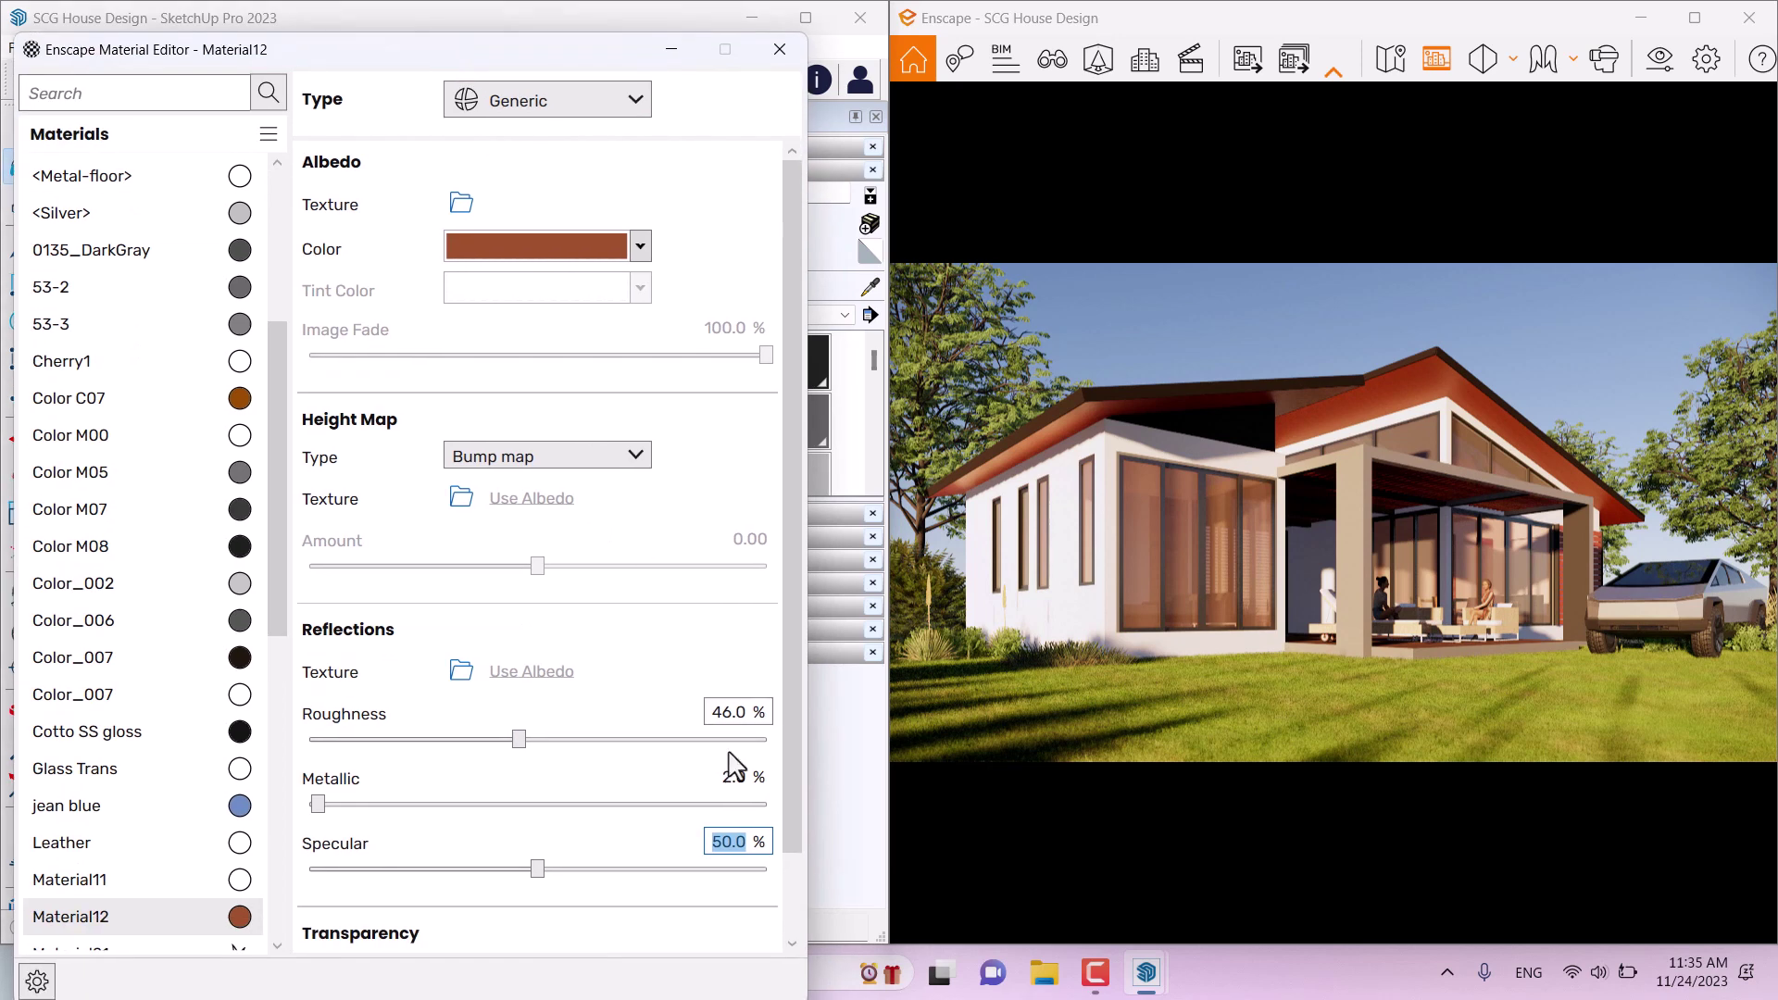
{"action": "type", "text": "61"}
{"action": "key", "text": "Return"}
Step: Sample the roof's tile material Color_007 and bring up its settings in the Enscape Material Editor
{"action": "left_click_drag", "start_coordinate": [547, 54], "coordinate": [642, 649]}
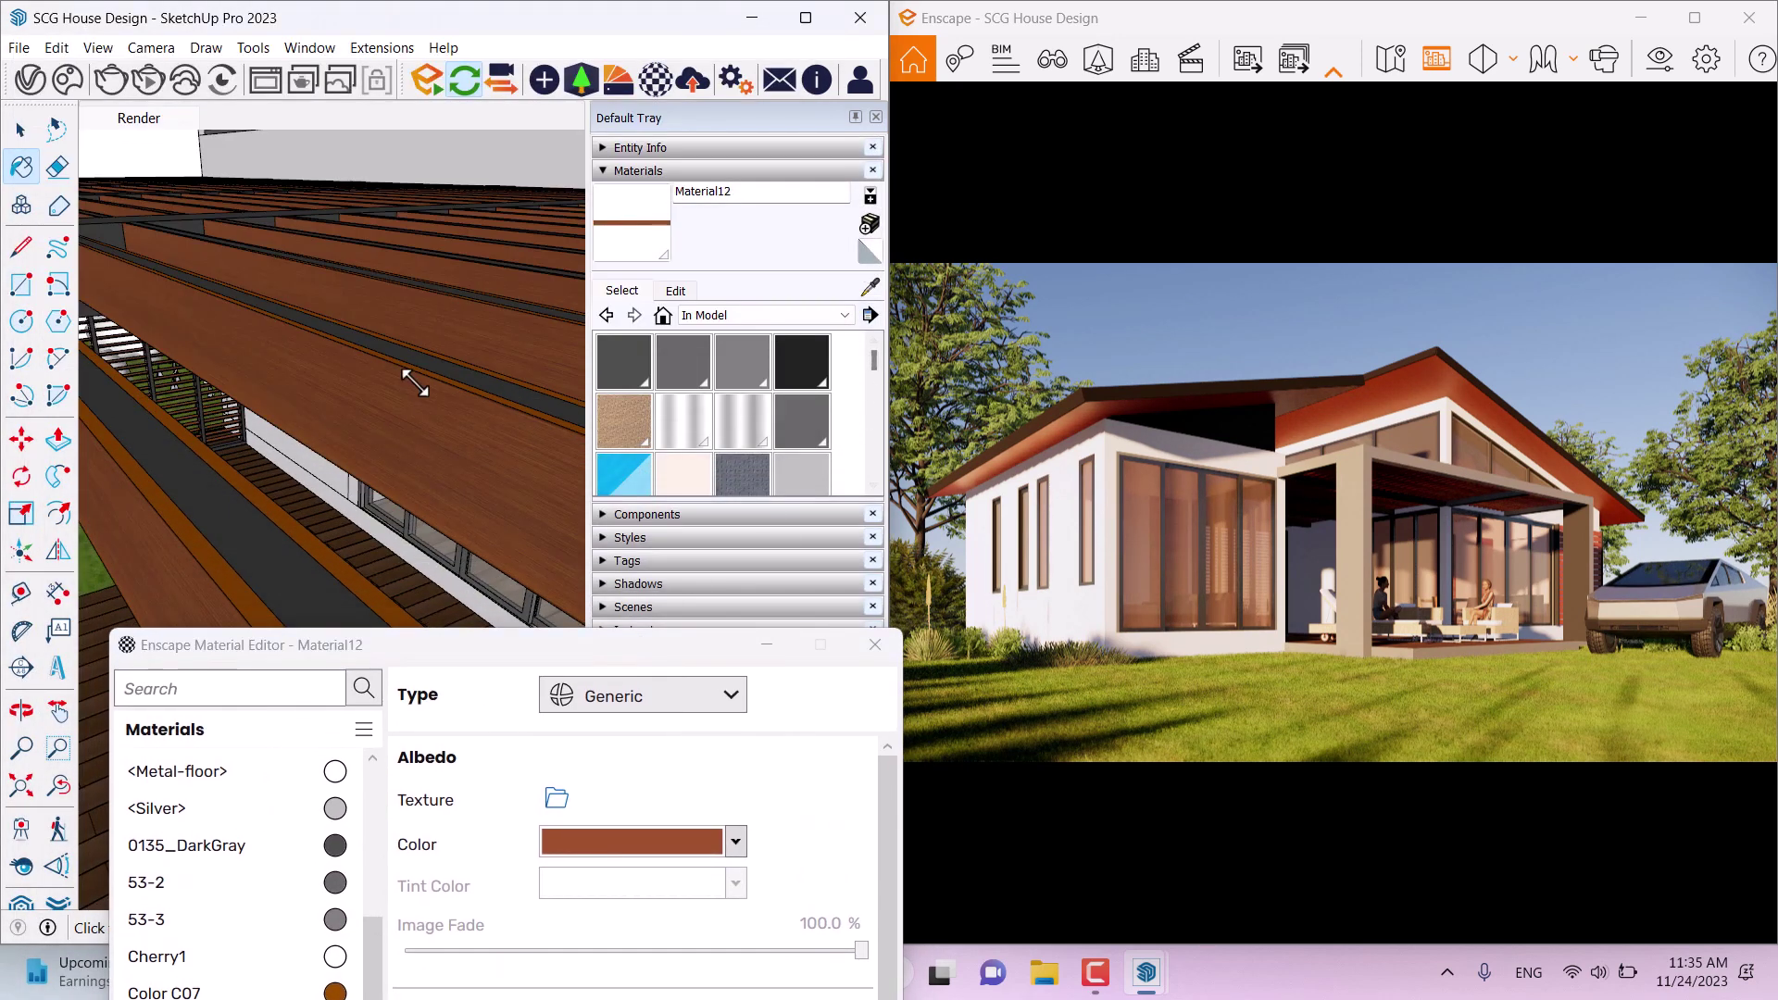
{"action": "scroll", "coordinate": [414, 381], "scroll_direction": "down", "scroll_amount": 10}
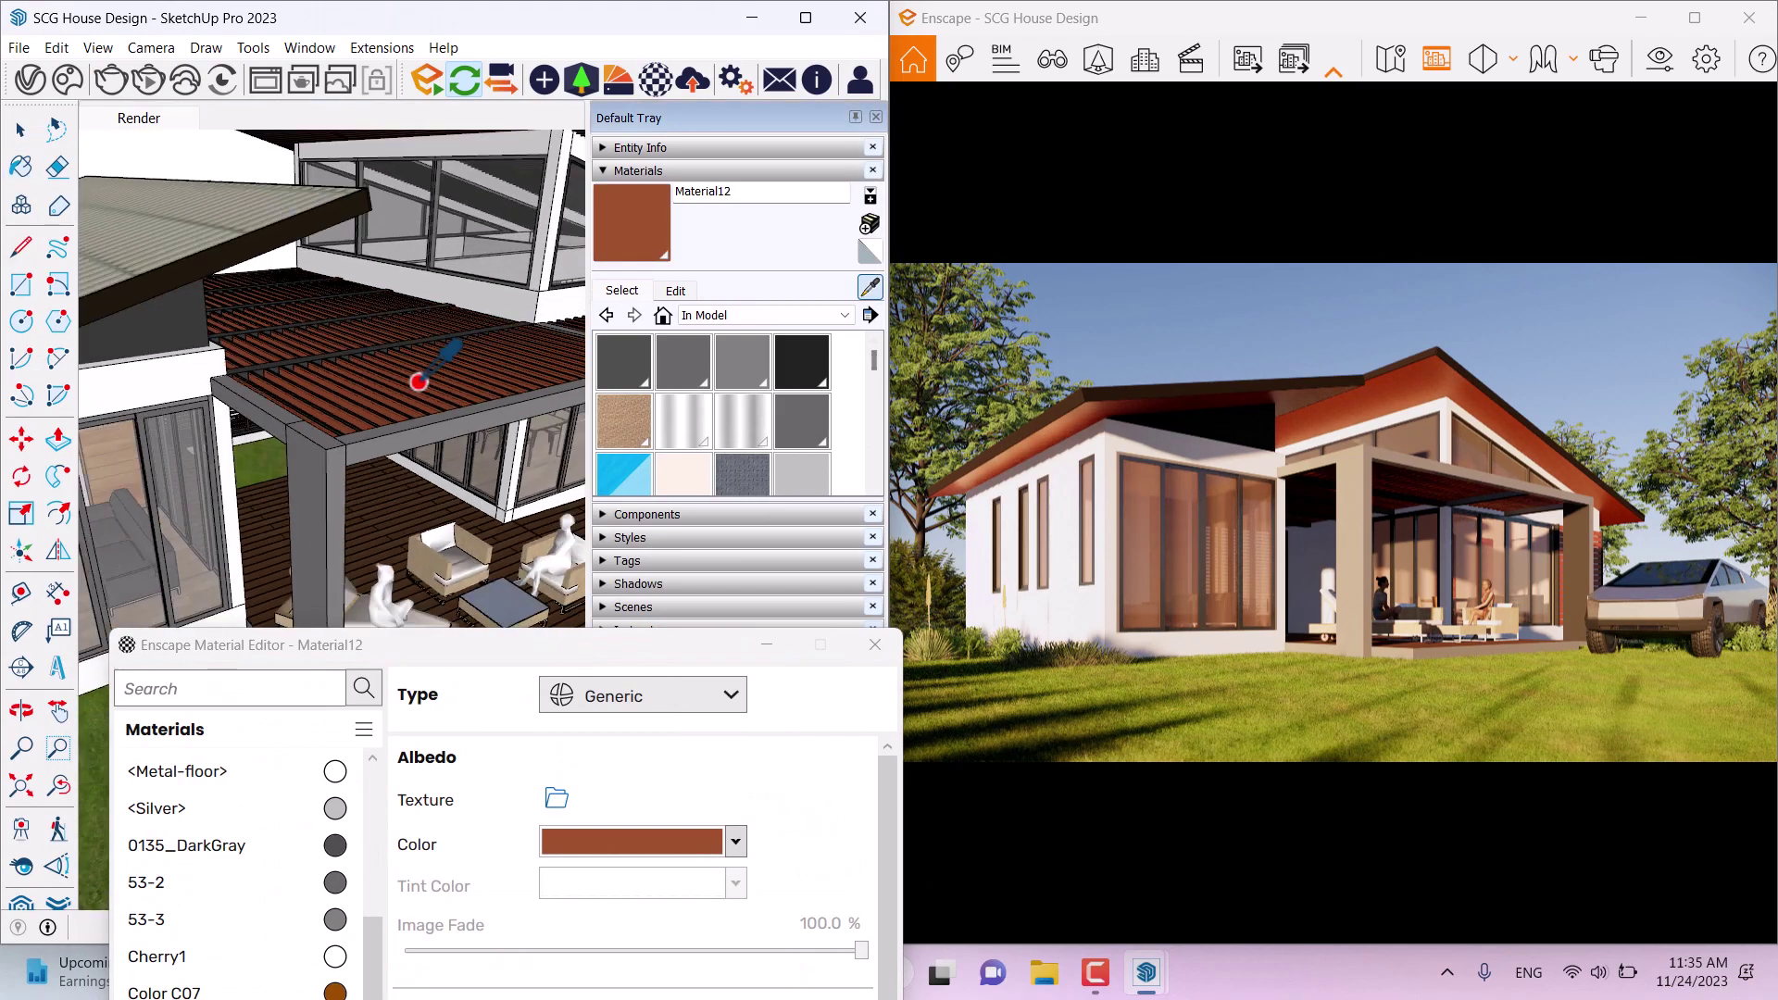
{"action": "scroll", "coordinate": [419, 381], "scroll_direction": "up", "scroll_amount": 5}
{"action": "mouse_move", "coordinate": [437, 345]}
{"action": "middle_mouse_down"}
{"action": "mouse_move", "coordinate": [357, 286]}
{"action": "mouse_move", "coordinate": [379, 581]}
{"action": "middle_mouse_up"}
{"action": "left_click", "coordinate": [386, 507], "text": "alt"}
{"action": "left_click_drag", "start_coordinate": [460, 645], "coordinate": [377, 60]}
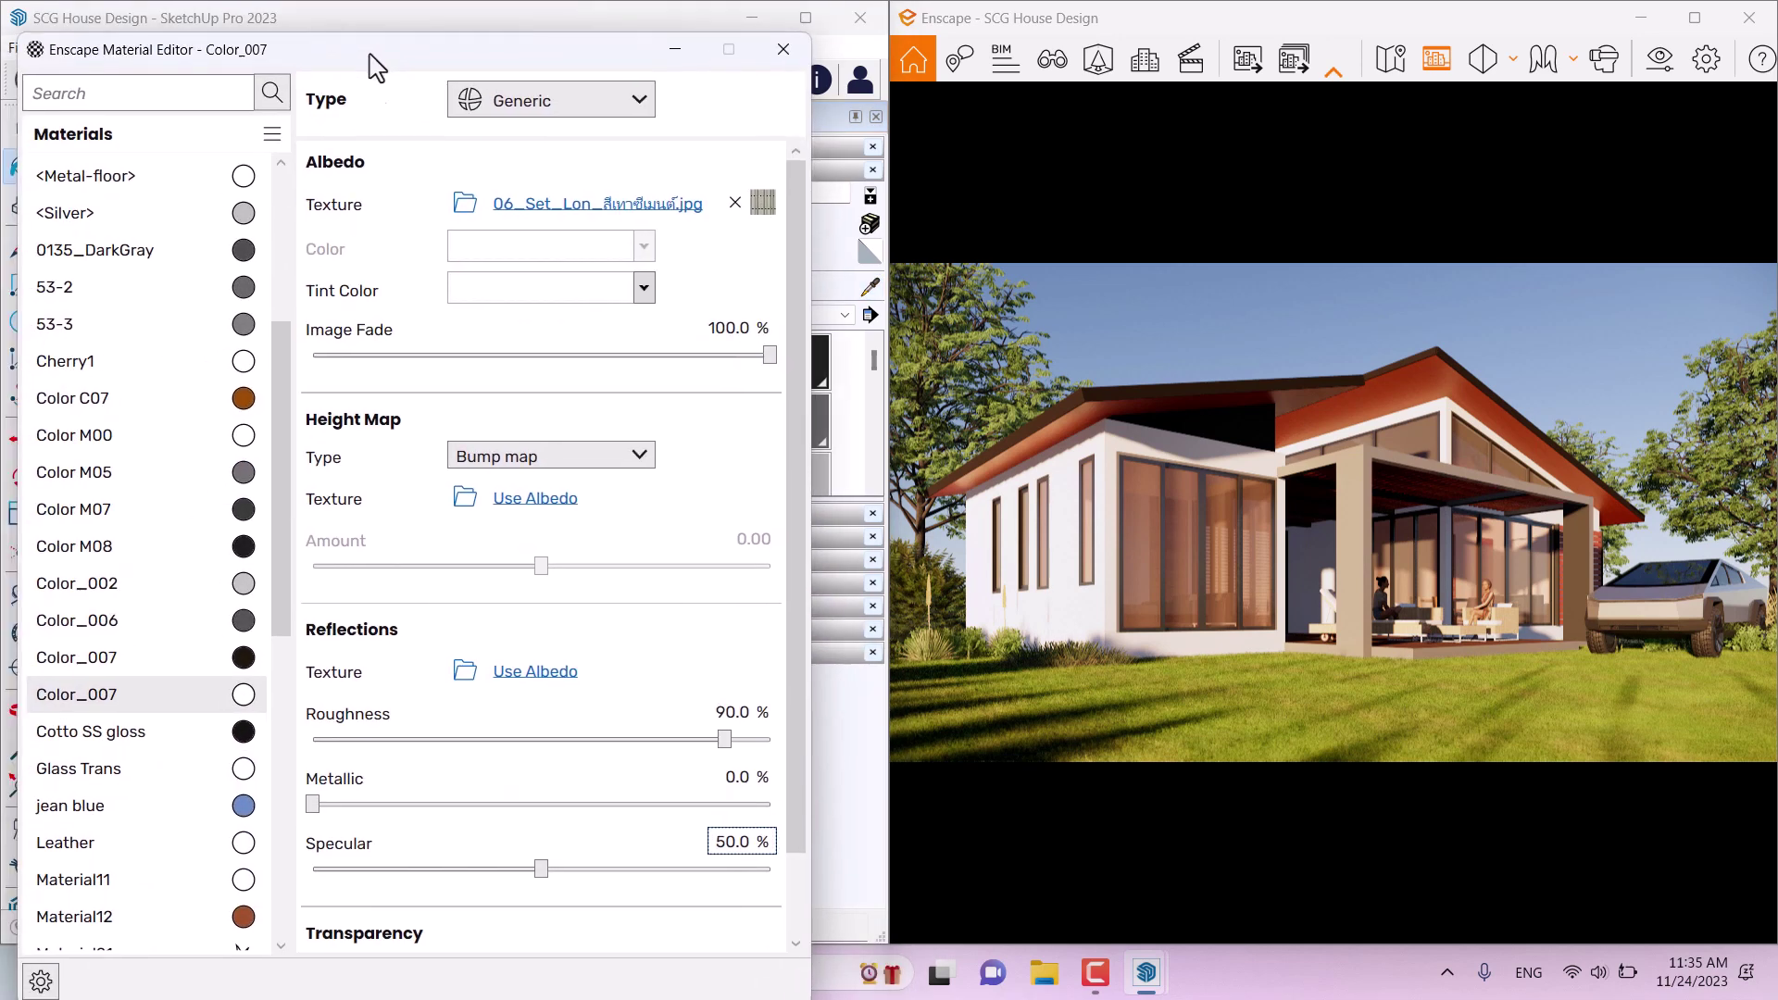
Step: Replace Color_007 with the Shingle 02 material from Enscape's Roof category and lower the reflection roughness to 36.2%
{"action": "left_click", "coordinate": [245, 700]}
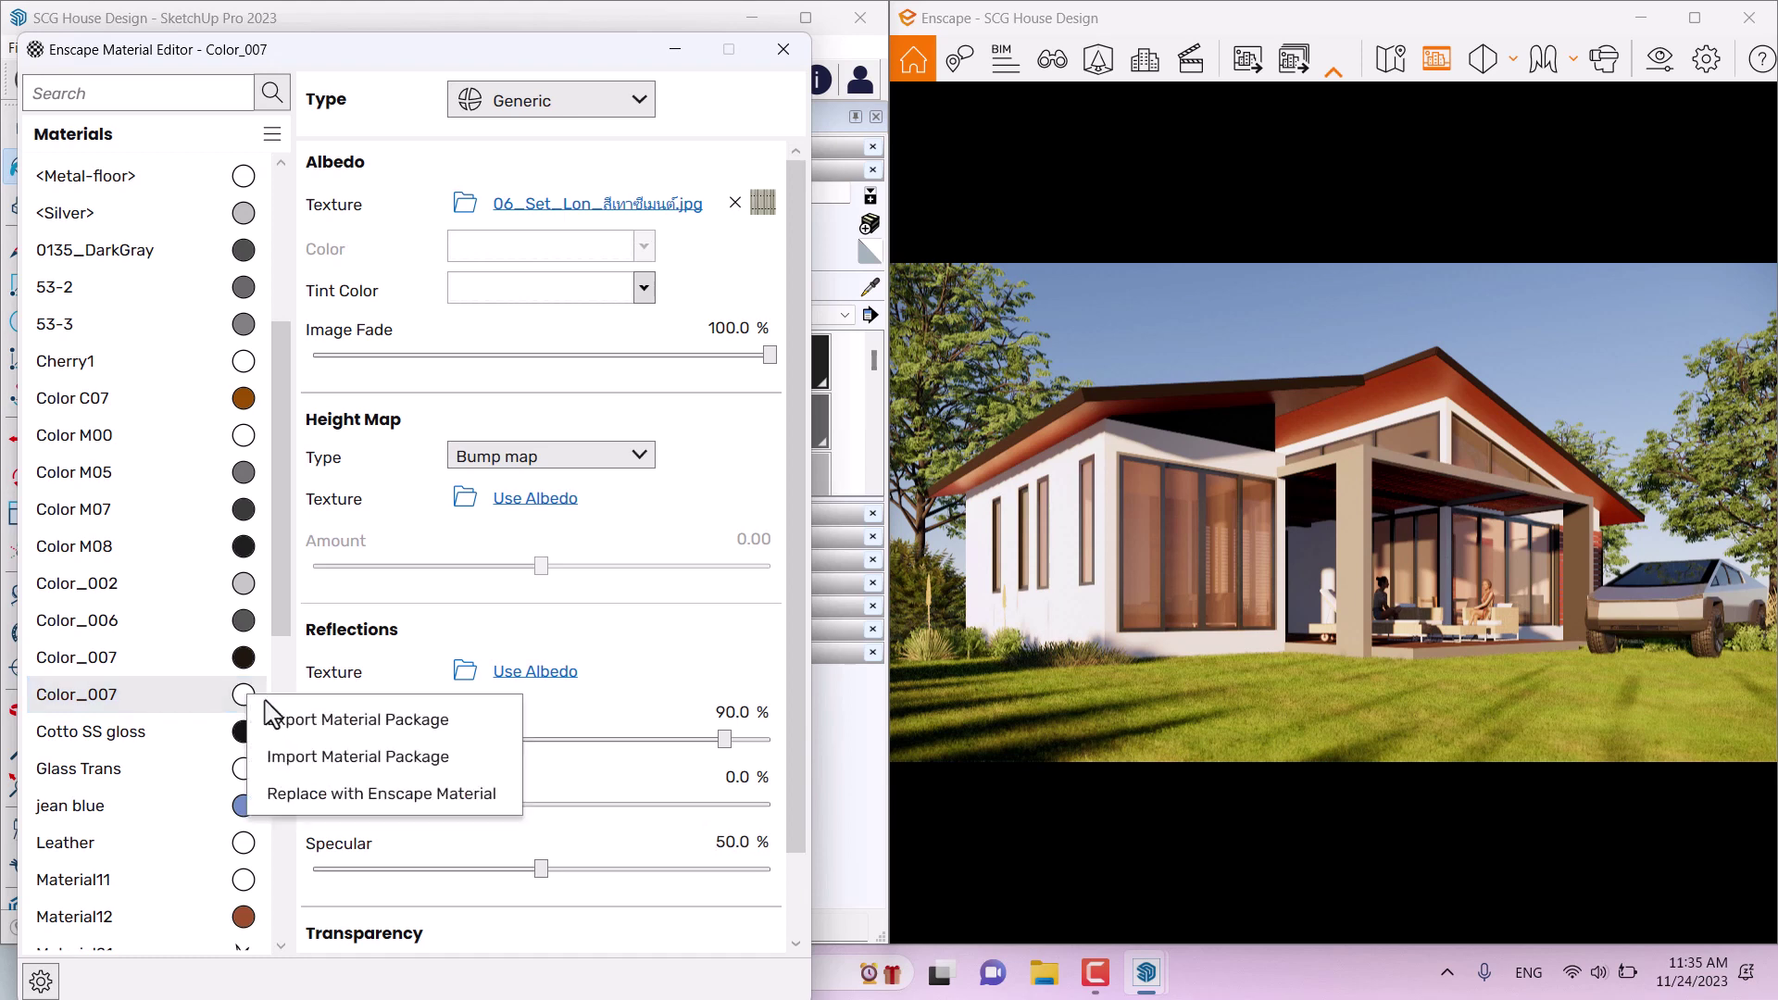
{"action": "left_click", "coordinate": [352, 795]}
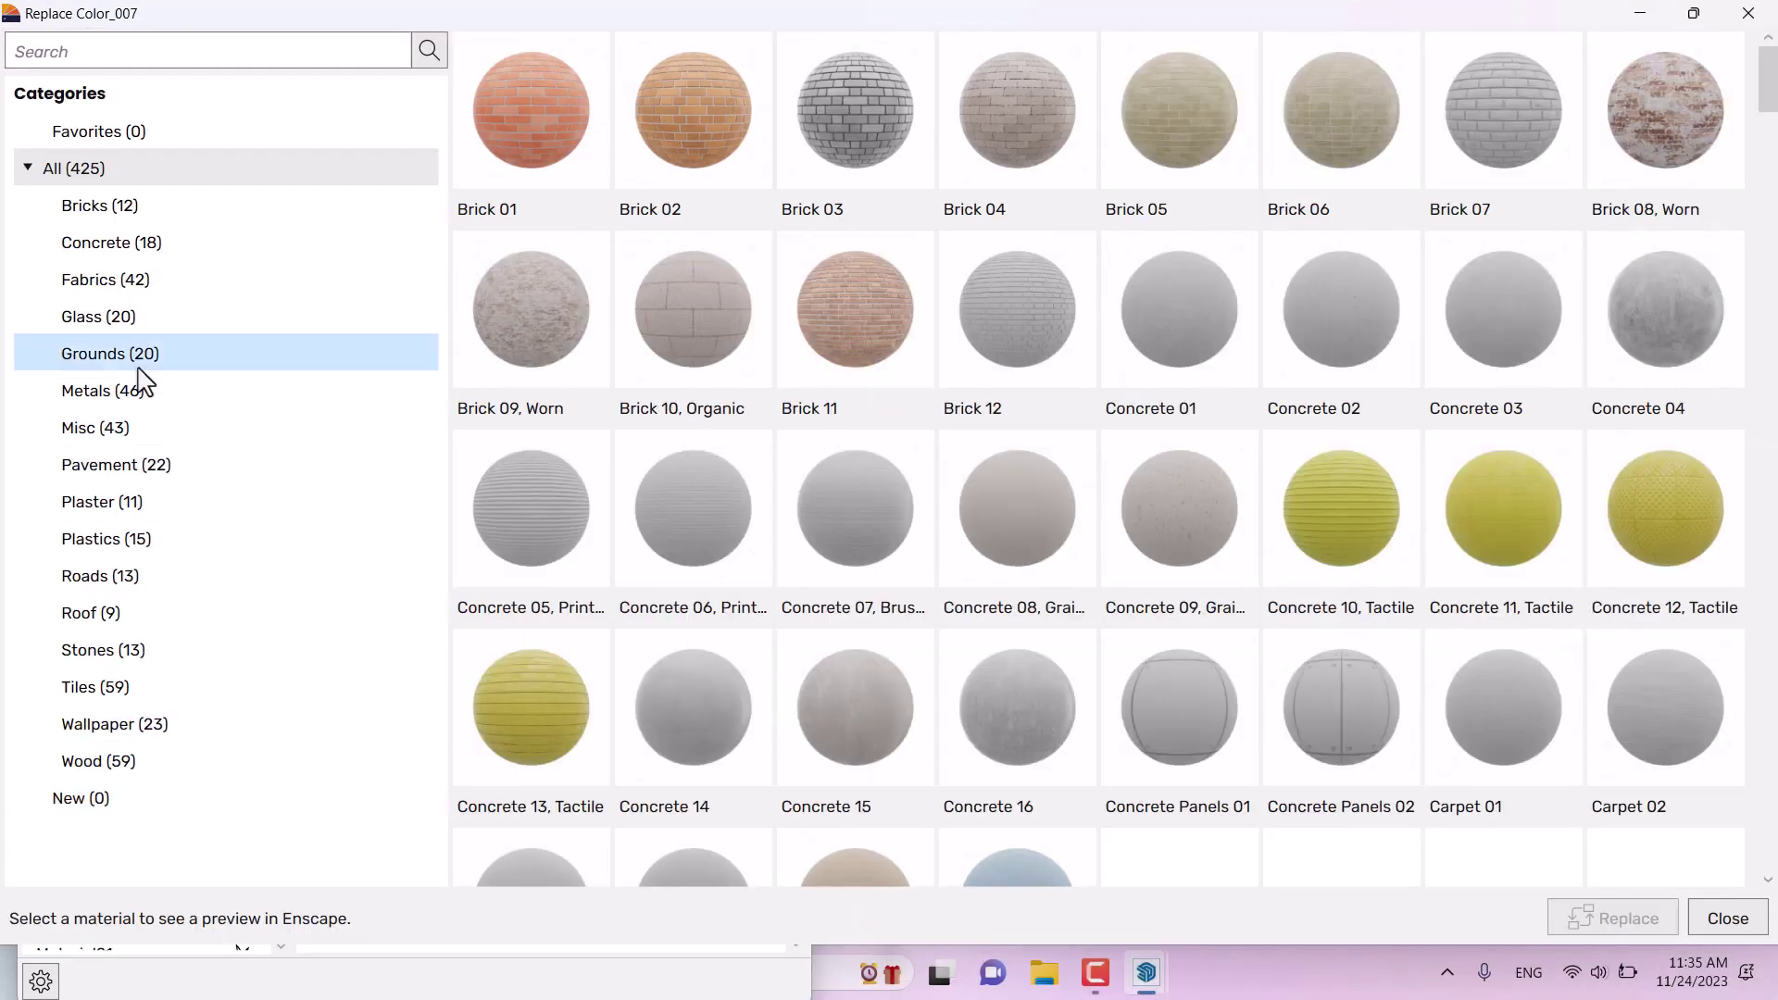
{"action": "left_click", "coordinate": [98, 614]}
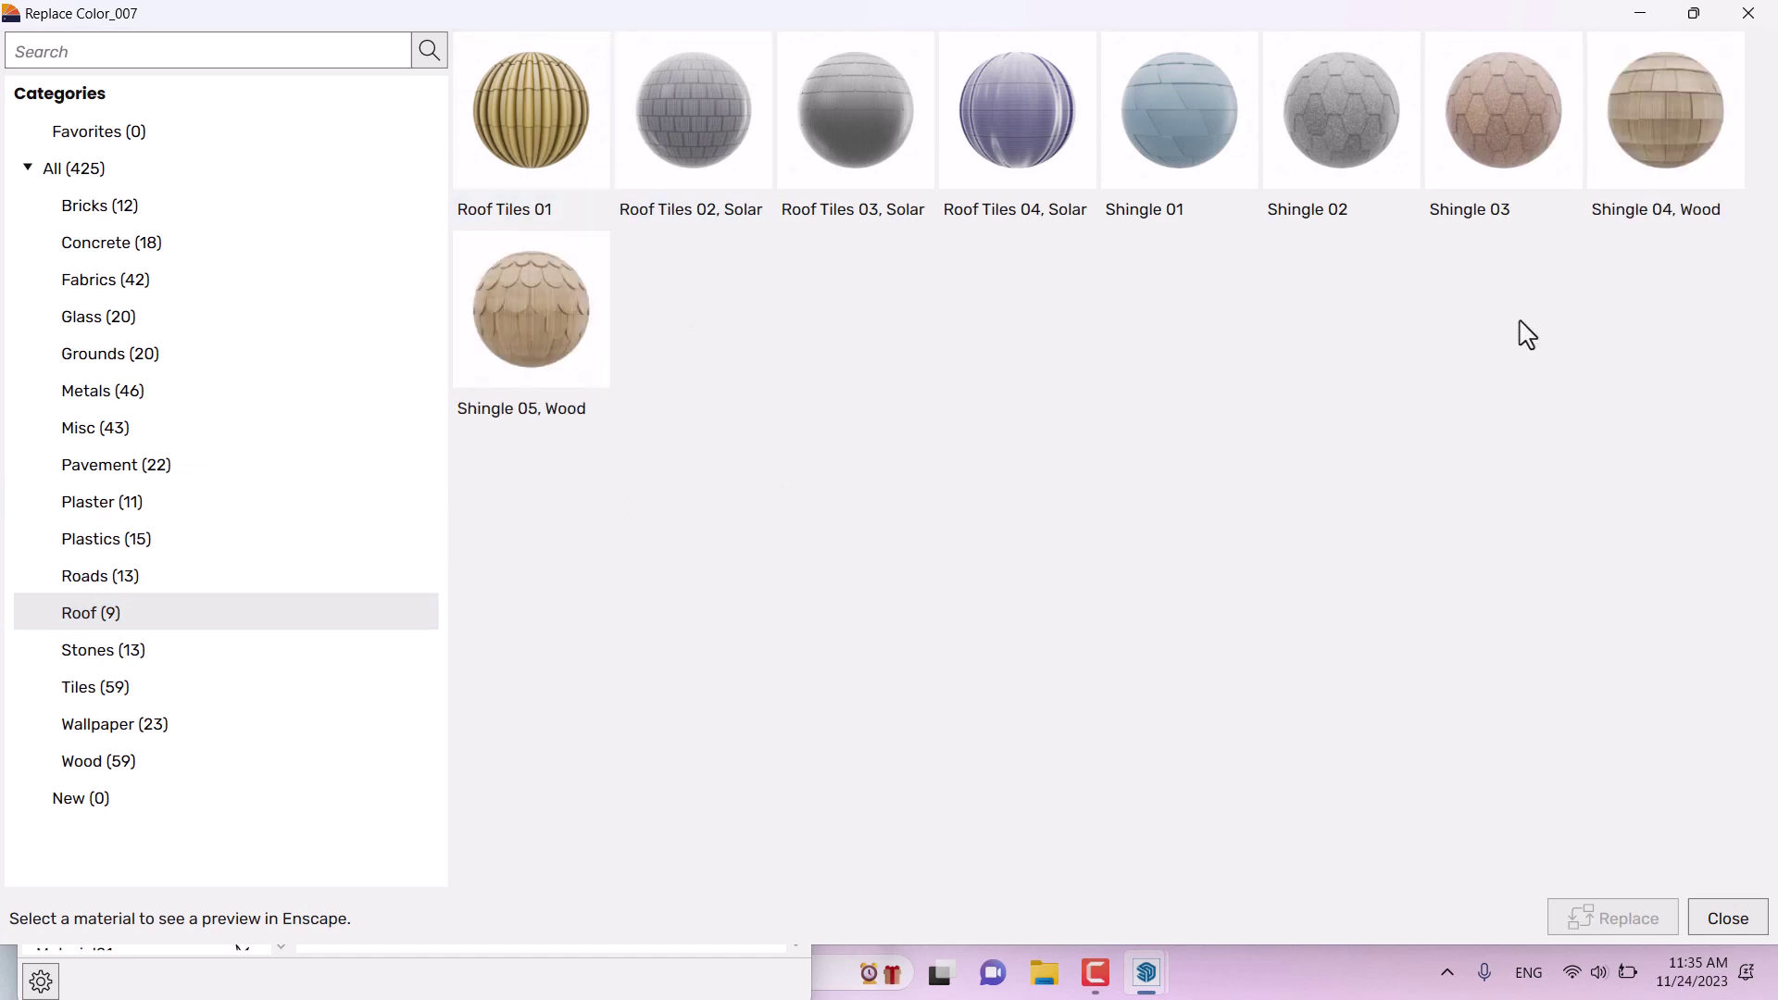
{"action": "left_click", "coordinate": [1412, 169]}
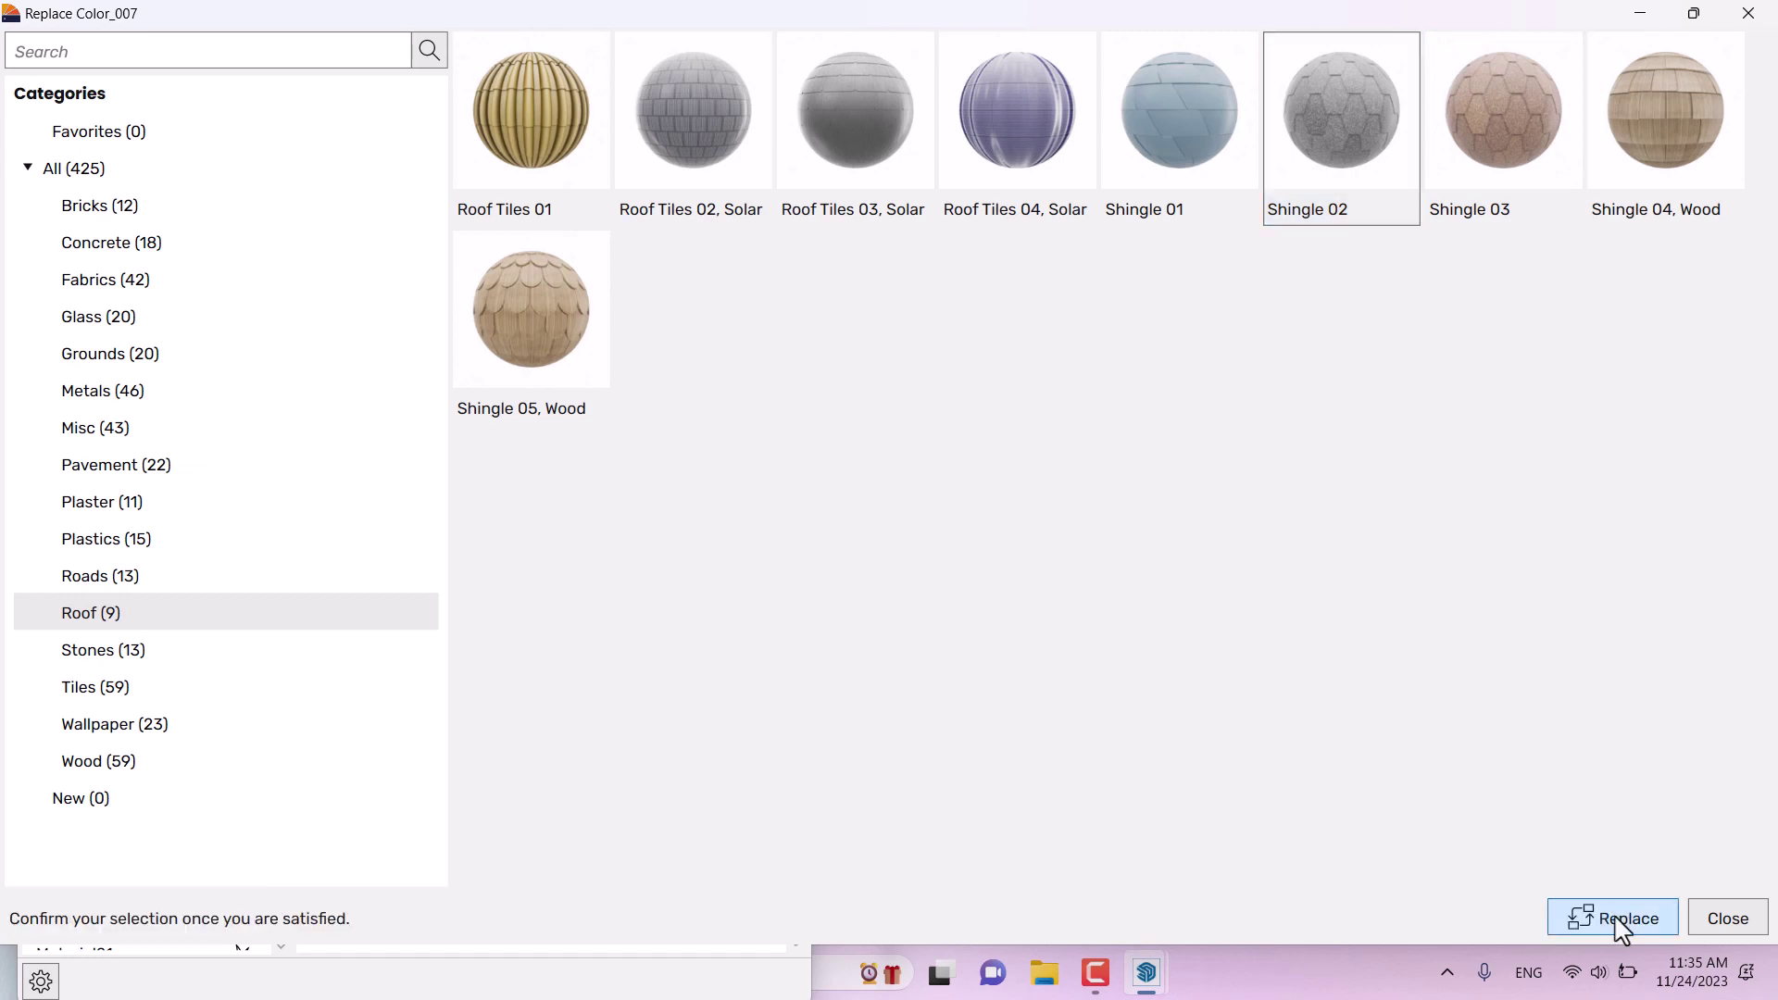
{"action": "left_click", "coordinate": [1621, 919]}
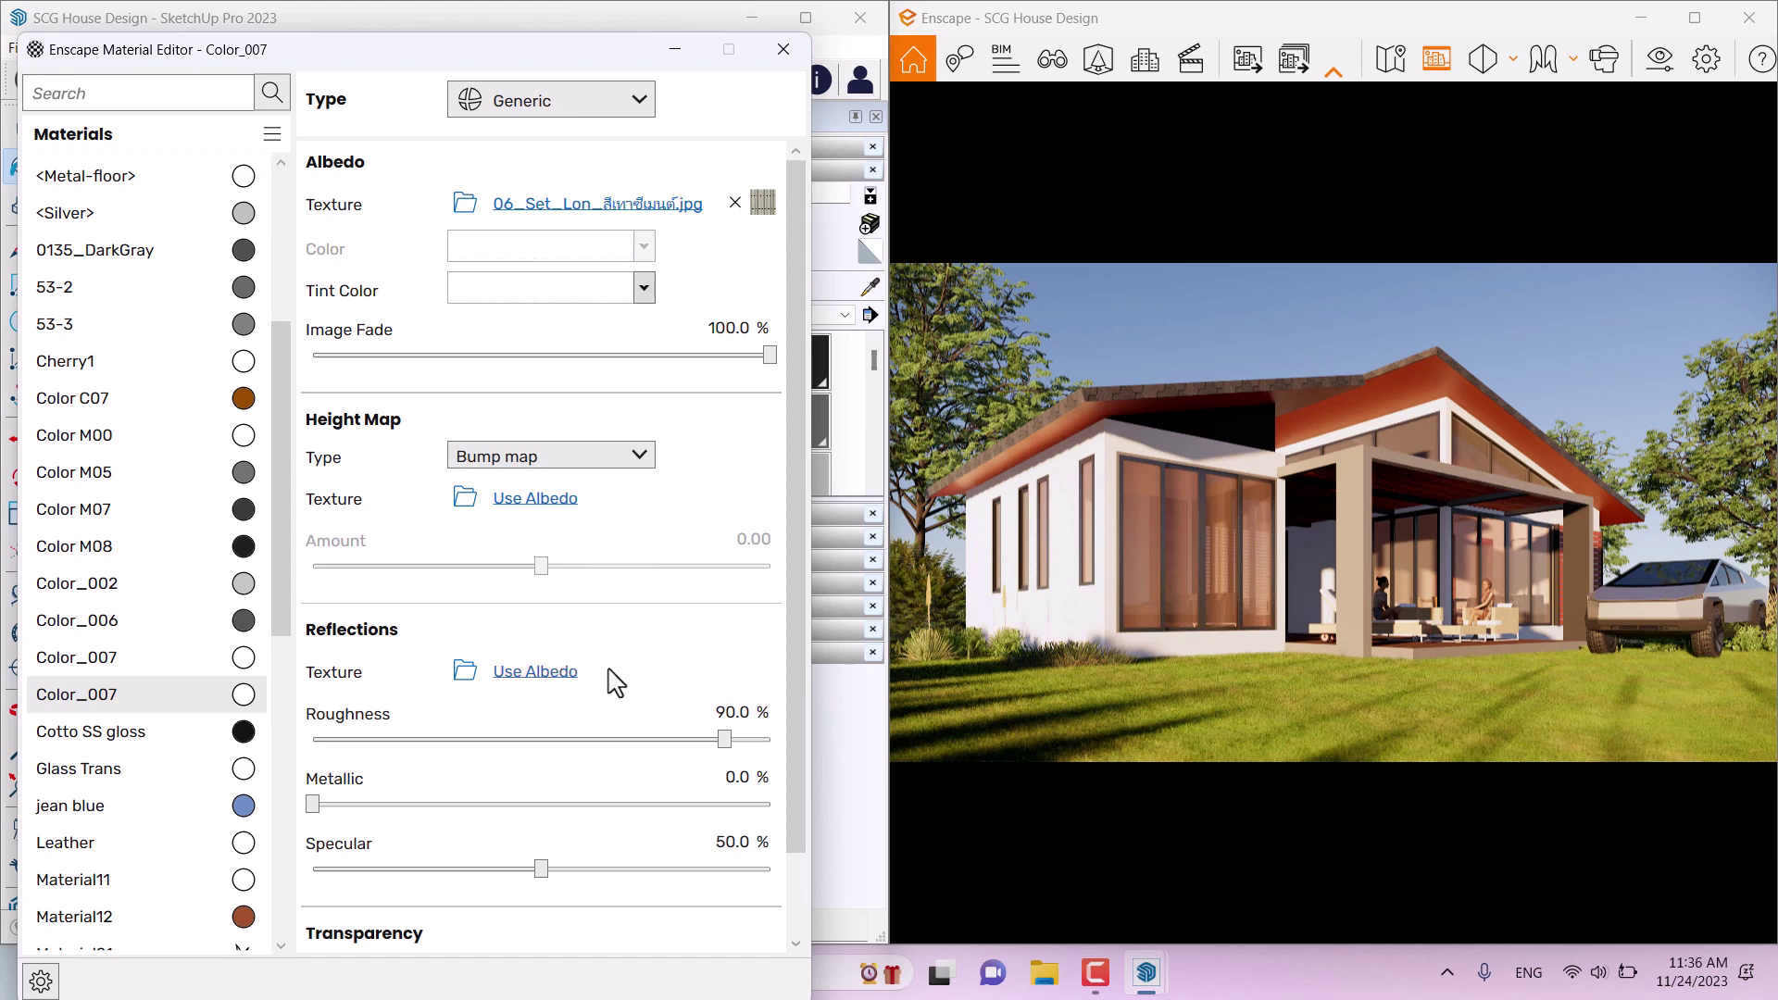
{"action": "left_click_drag", "start_coordinate": [725, 739], "coordinate": [478, 741]}
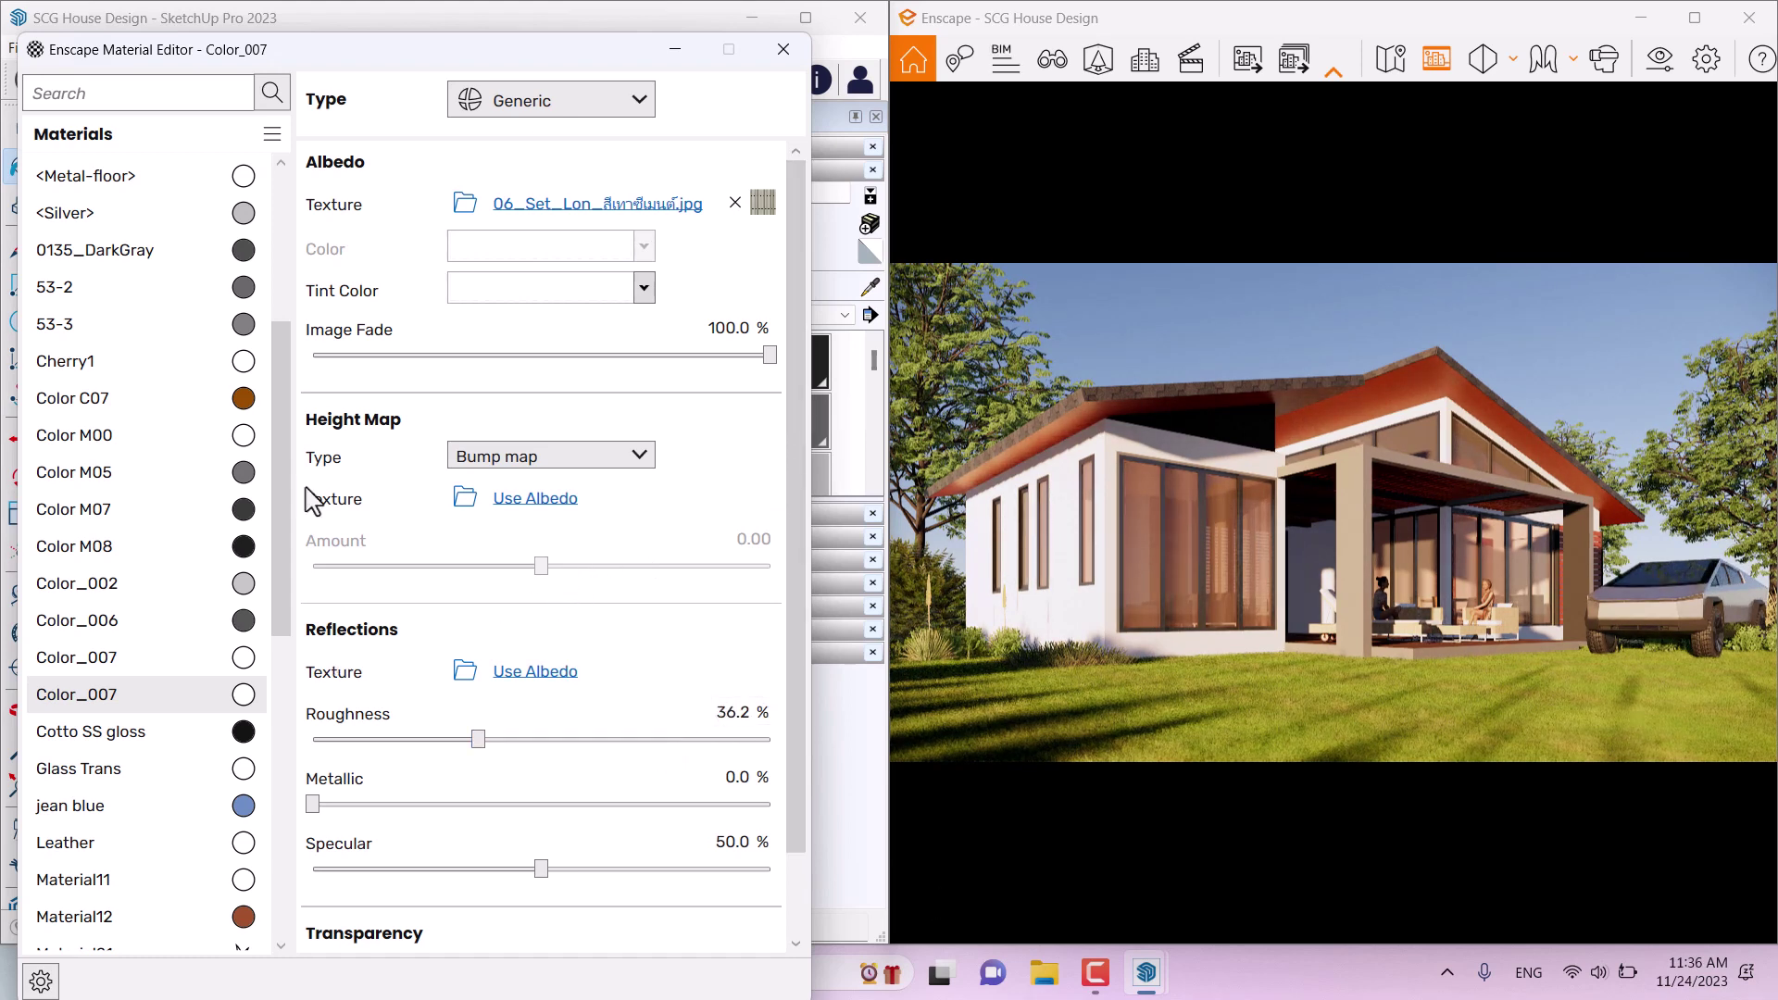
Step: Sample the roof tiles and the roof's edge to check which material is assigned there
{"action": "left_click_drag", "start_coordinate": [387, 66], "coordinate": [448, 522]}
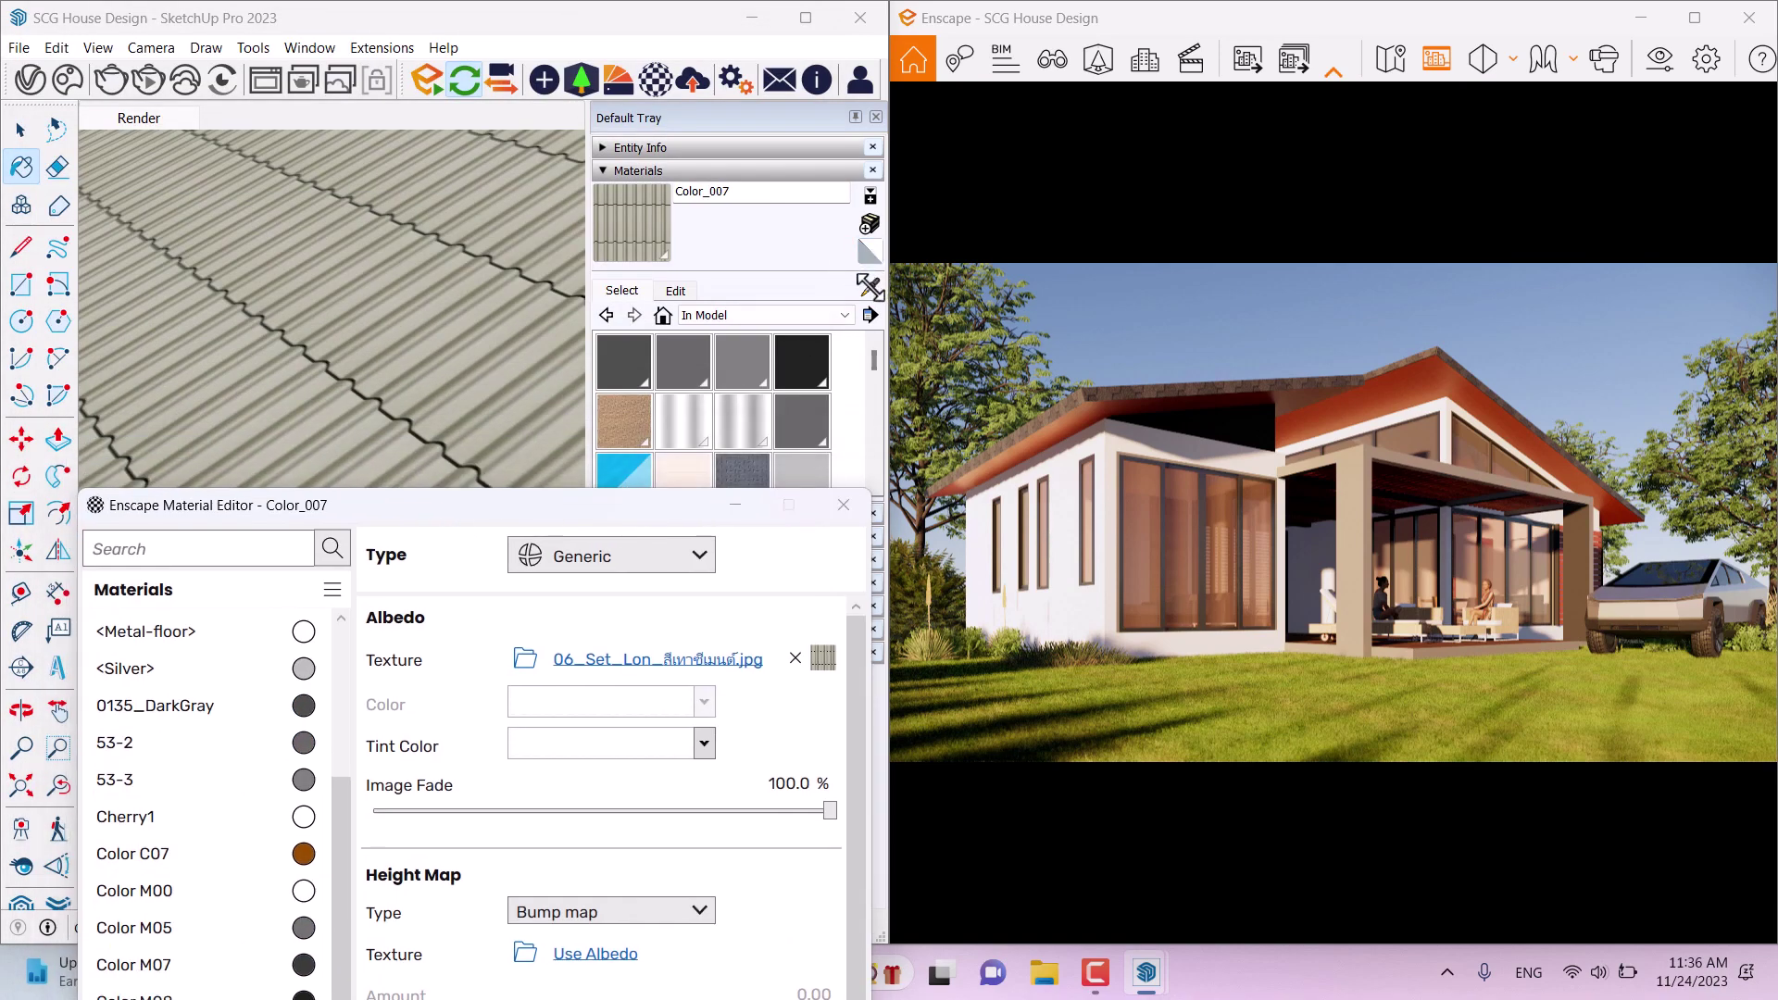
{"action": "left_click", "coordinate": [868, 286]}
{"action": "scroll", "coordinate": [375, 375], "scroll_direction": "down", "scroll_amount": 6}
{"action": "scroll", "coordinate": [368, 383], "scroll_direction": "up", "scroll_amount": 6}
{"action": "left_click", "coordinate": [393, 384]}
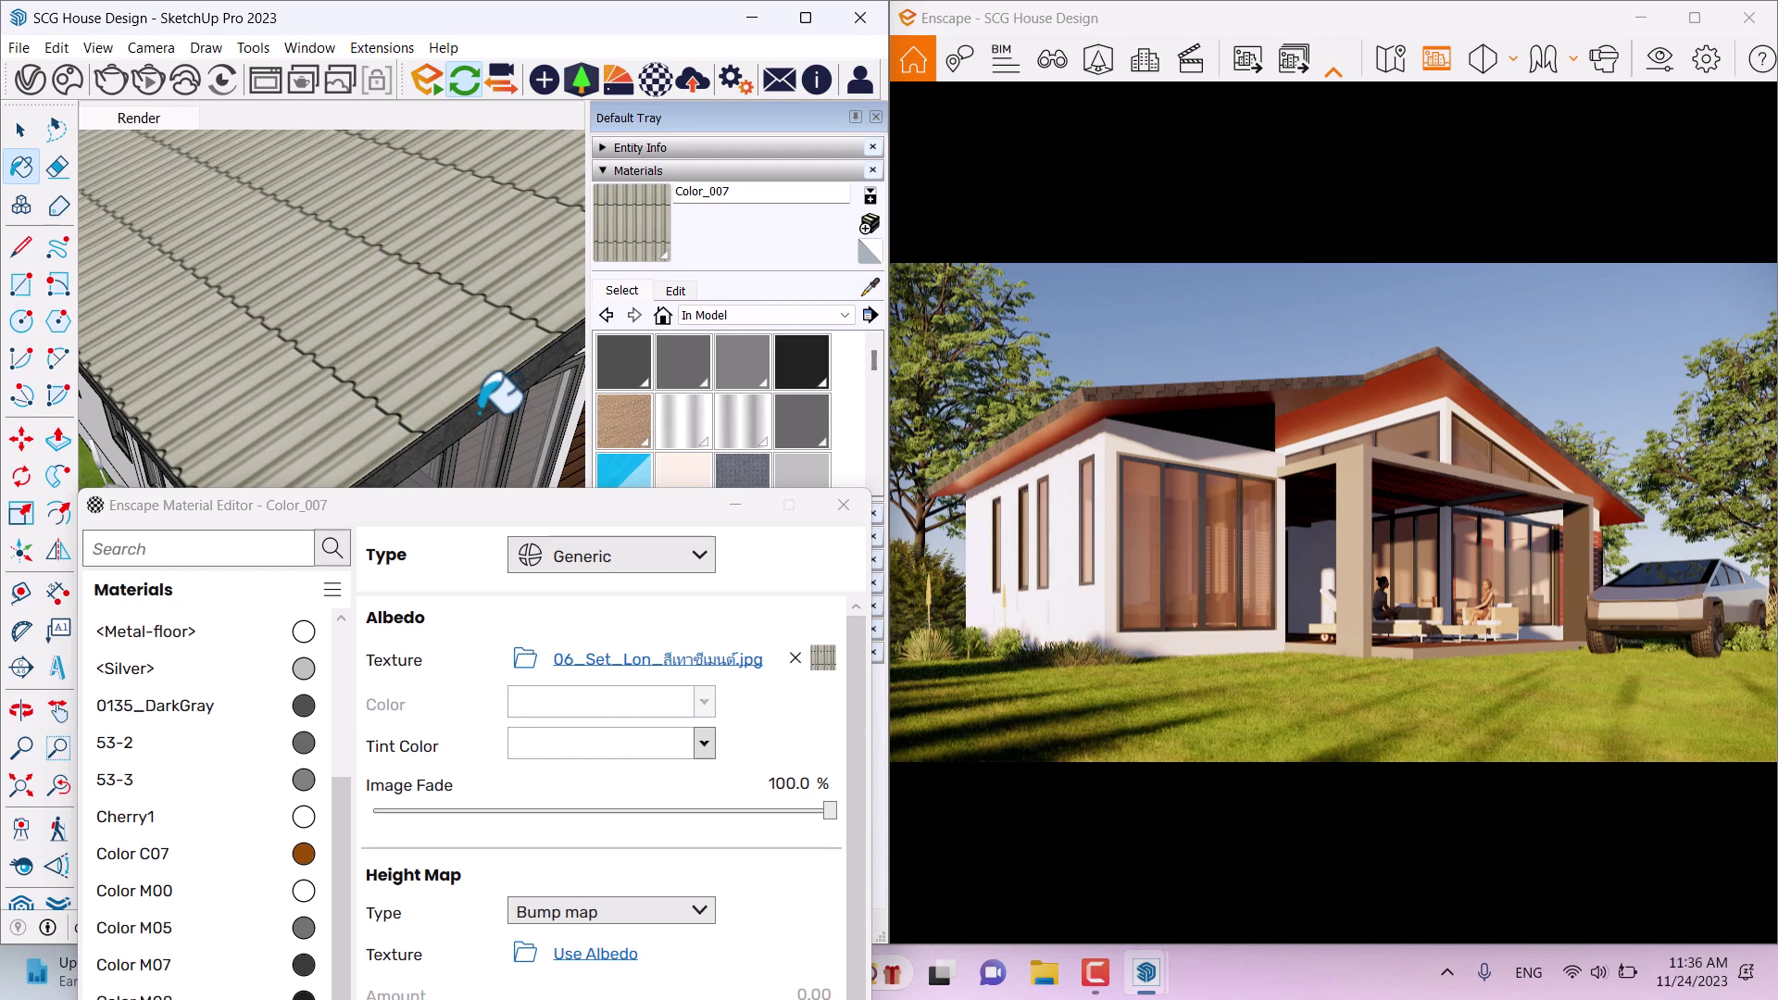
{"action": "left_click", "coordinate": [868, 286]}
{"action": "scroll", "coordinate": [505, 400], "scroll_direction": "up", "scroll_amount": 2}
{"action": "left_click", "coordinate": [496, 396]}
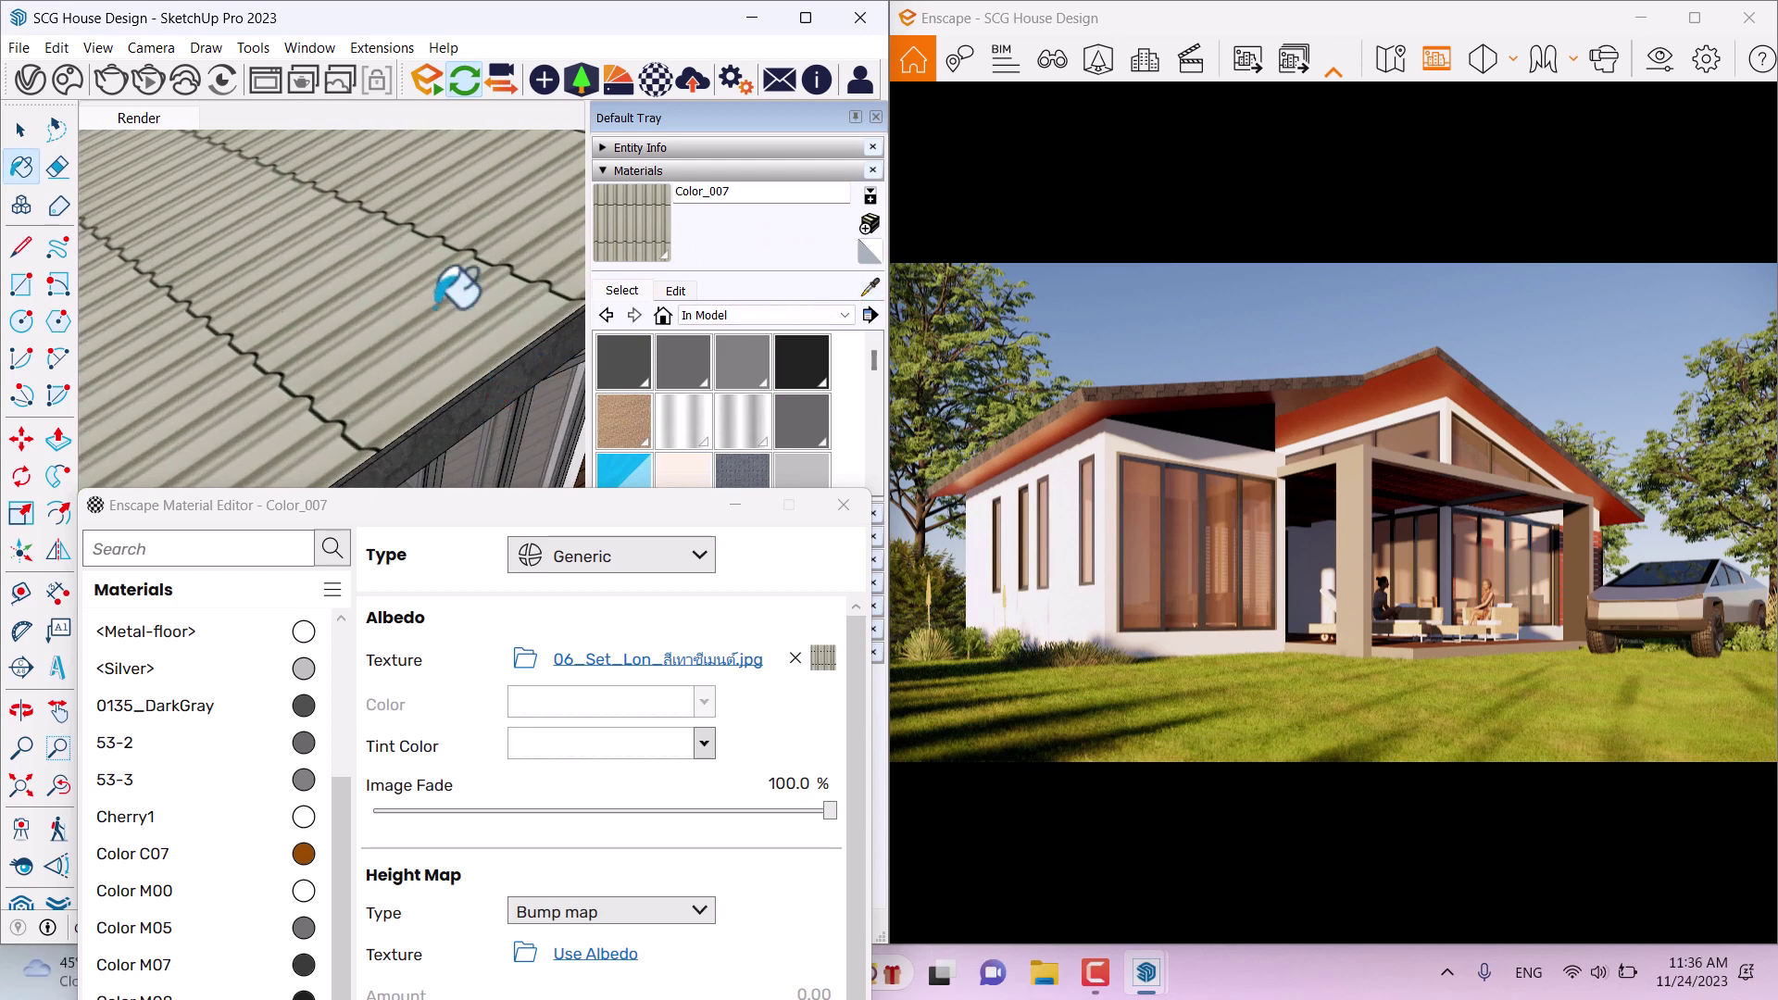
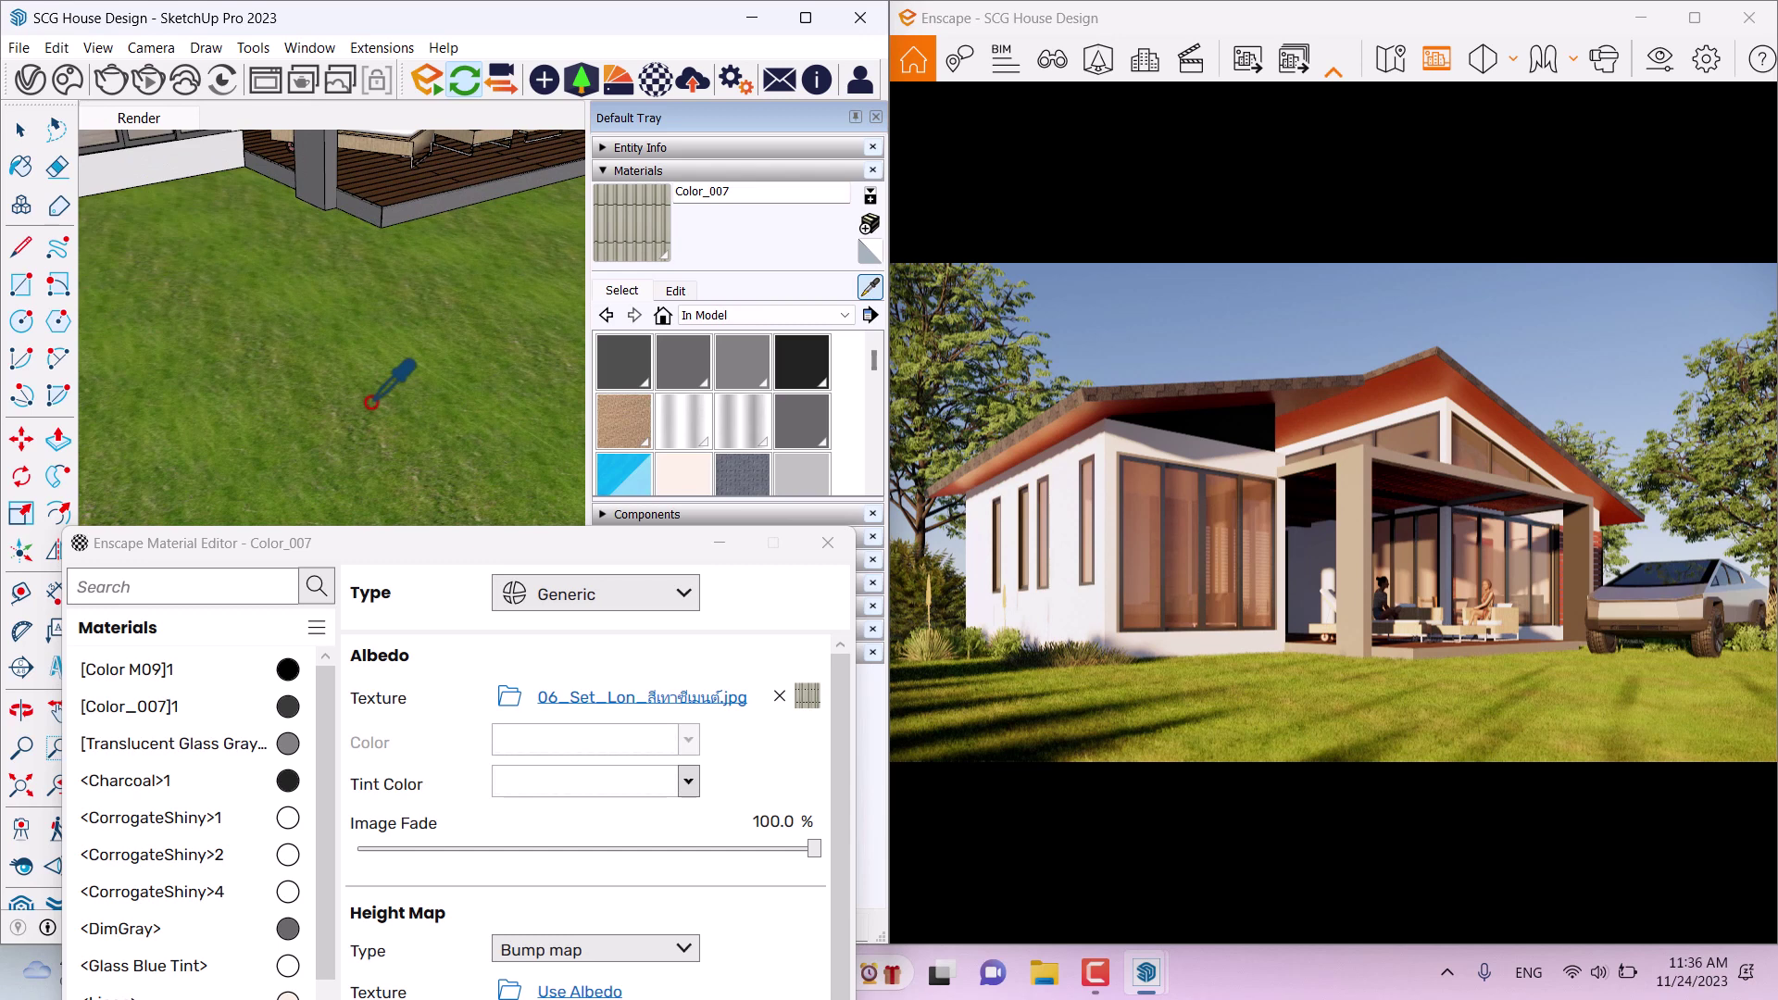
Step: Sample the lawn's grass material Material21 and bring up its settings in the Enscape Material Editor
{"action": "scroll", "coordinate": [445, 324], "scroll_direction": "up", "scroll_amount": 2}
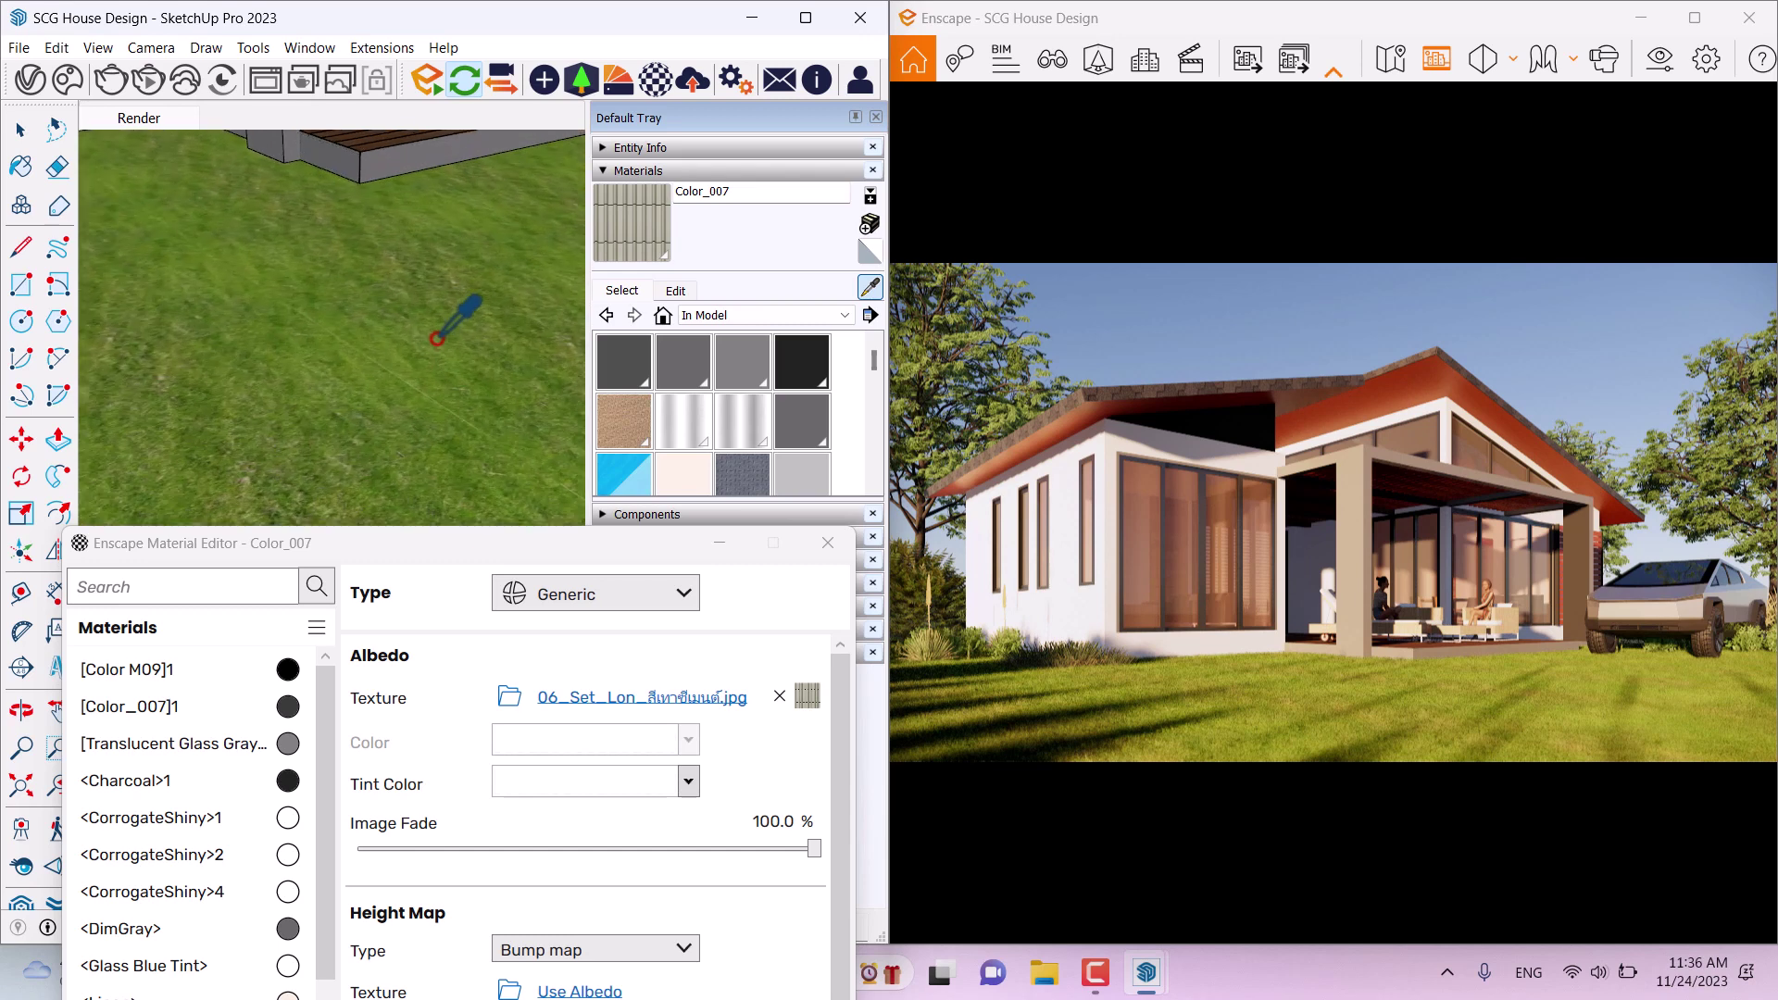
{"action": "left_click", "coordinate": [448, 521]}
{"action": "left_click_drag", "start_coordinate": [429, 546], "coordinate": [379, 93]}
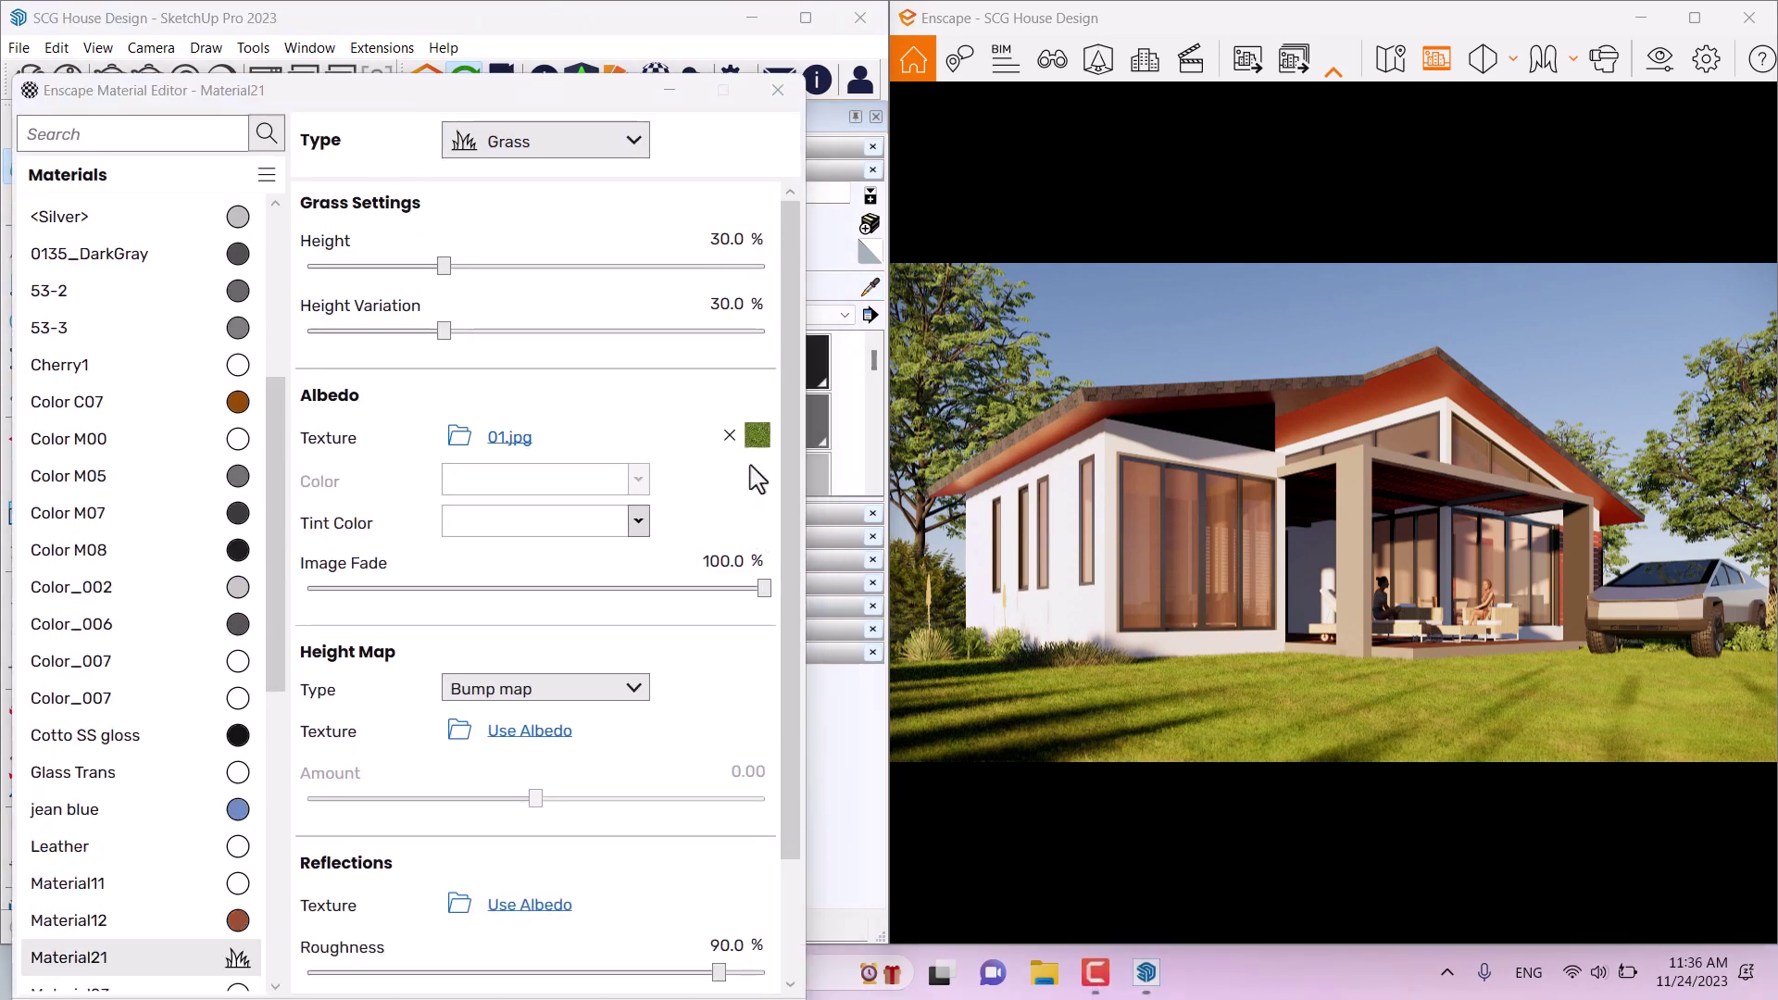
Step: Rotate the albedo texture 01.jpg of Material21 by 60°
{"action": "left_click", "coordinate": [758, 438]}
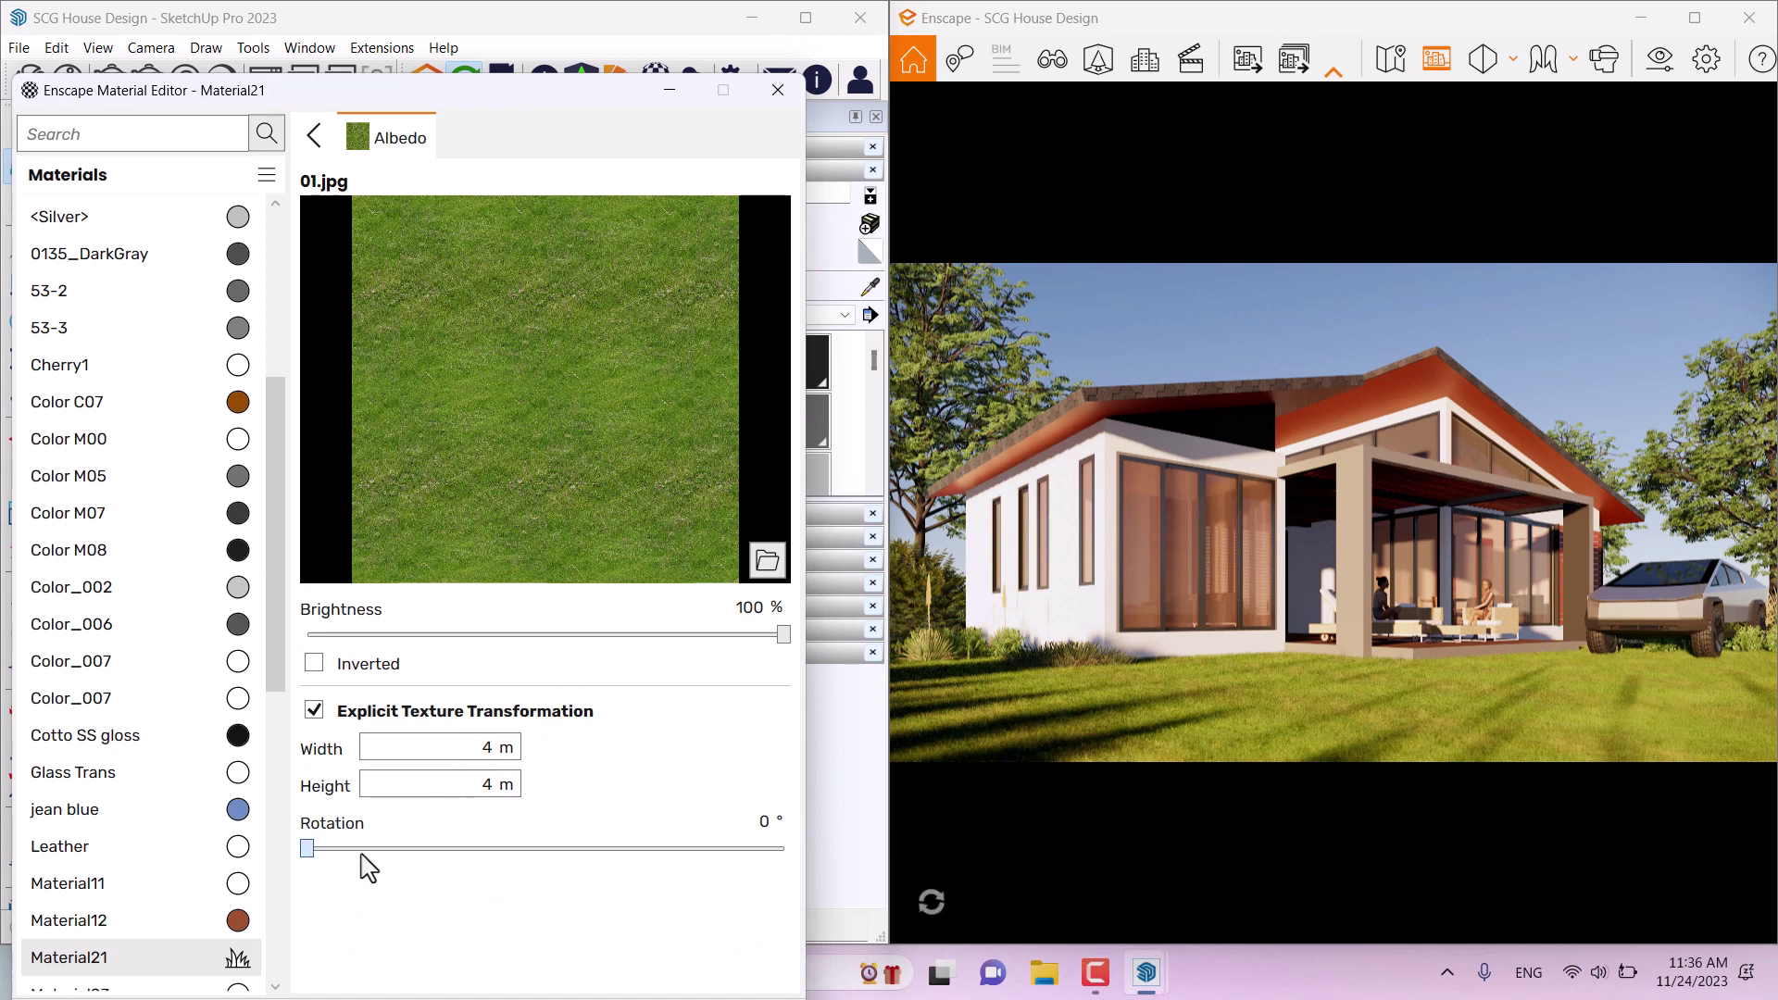
{"action": "left_click_drag", "start_coordinate": [365, 859], "coordinate": [389, 863]}
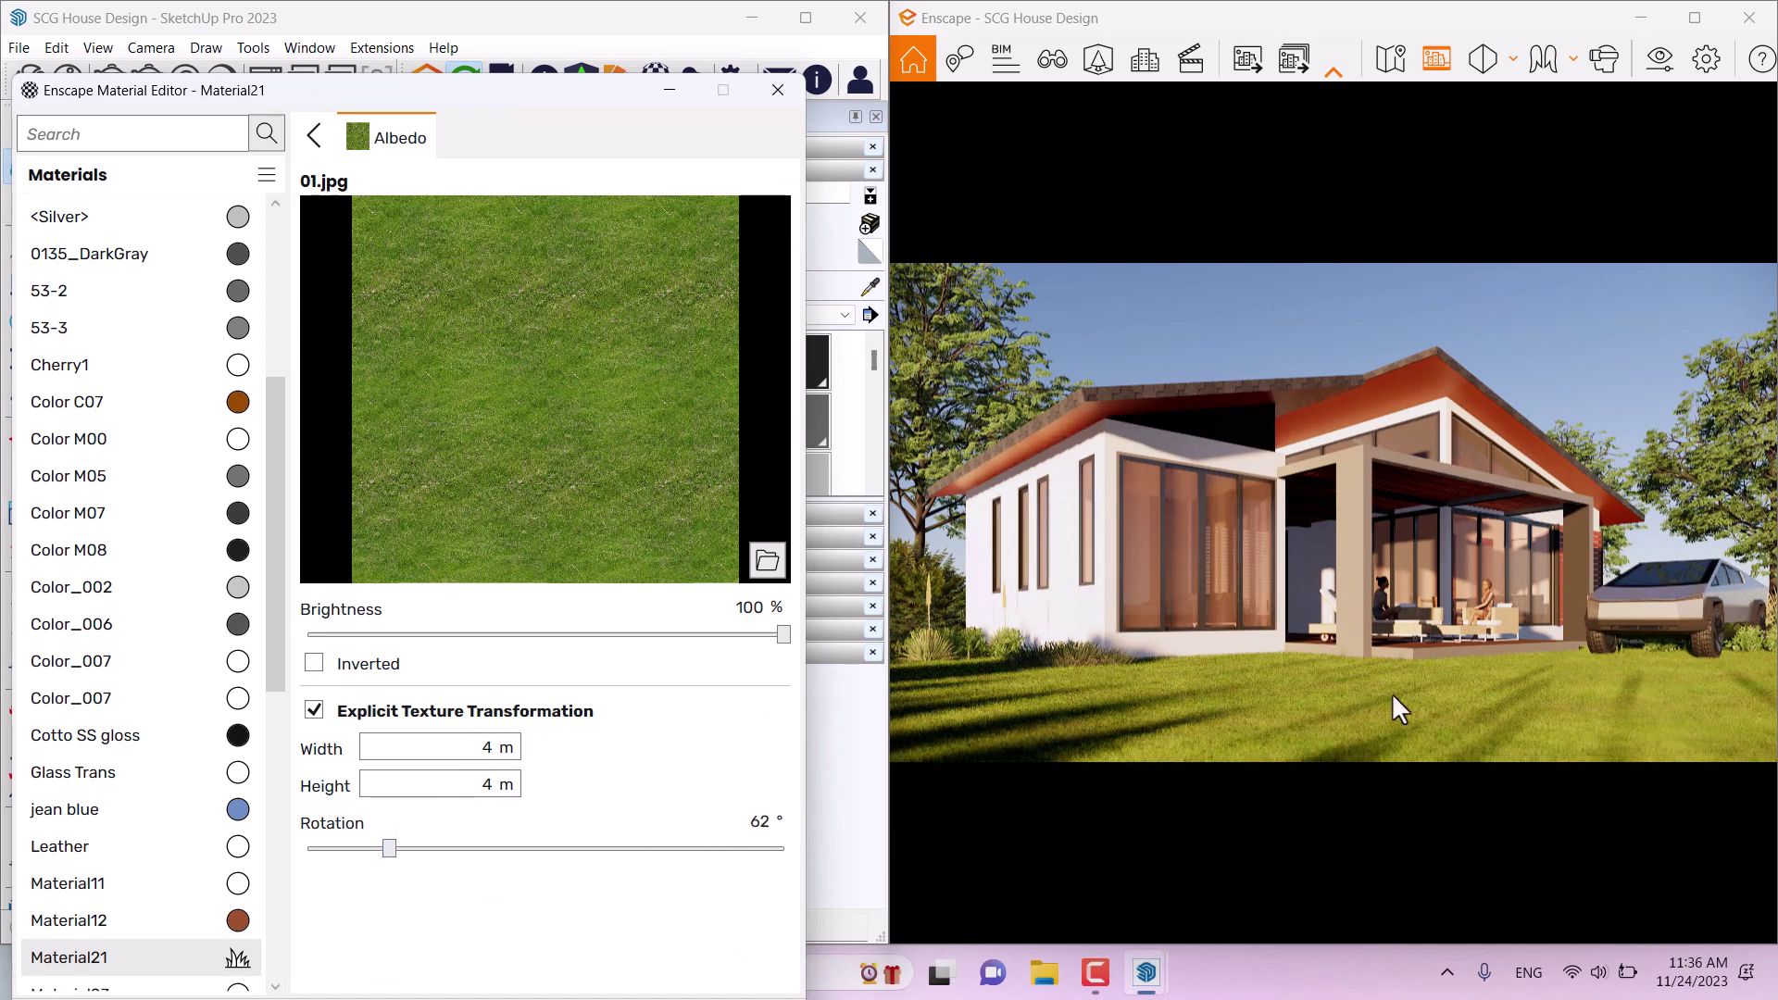
{"action": "left_click", "coordinate": [767, 822]}
{"action": "type", "text": "60"}
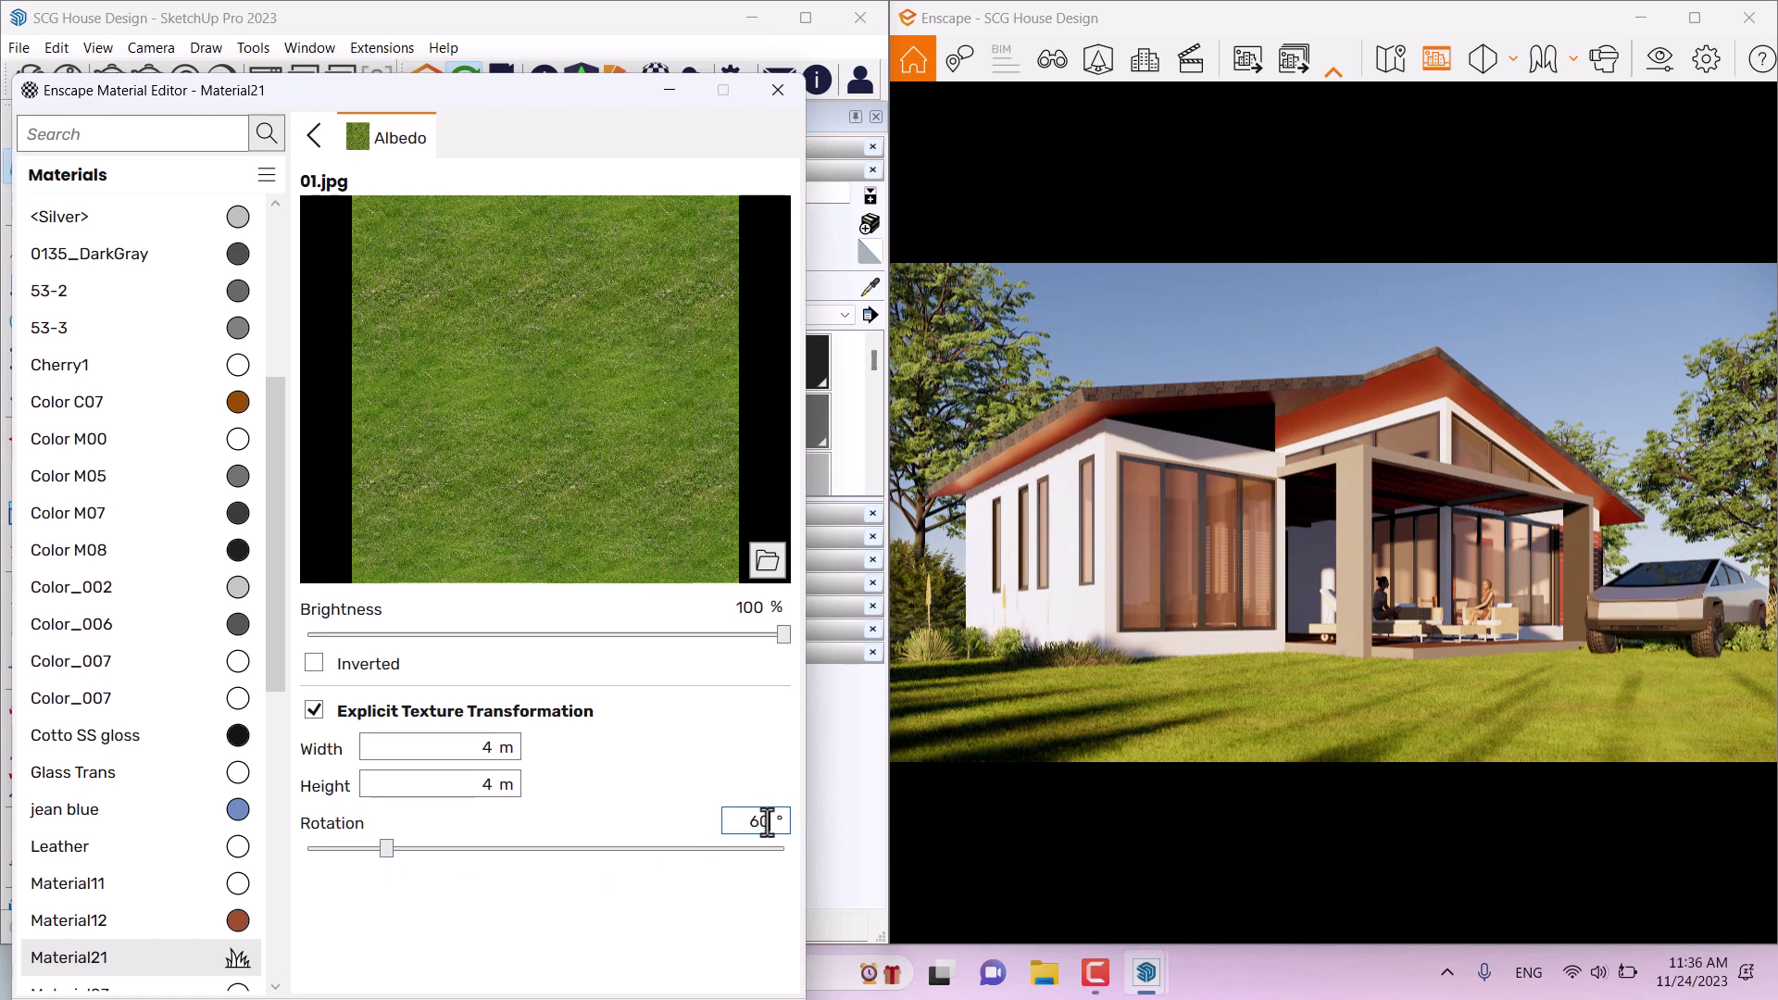
{"action": "left_click", "coordinate": [314, 135]}
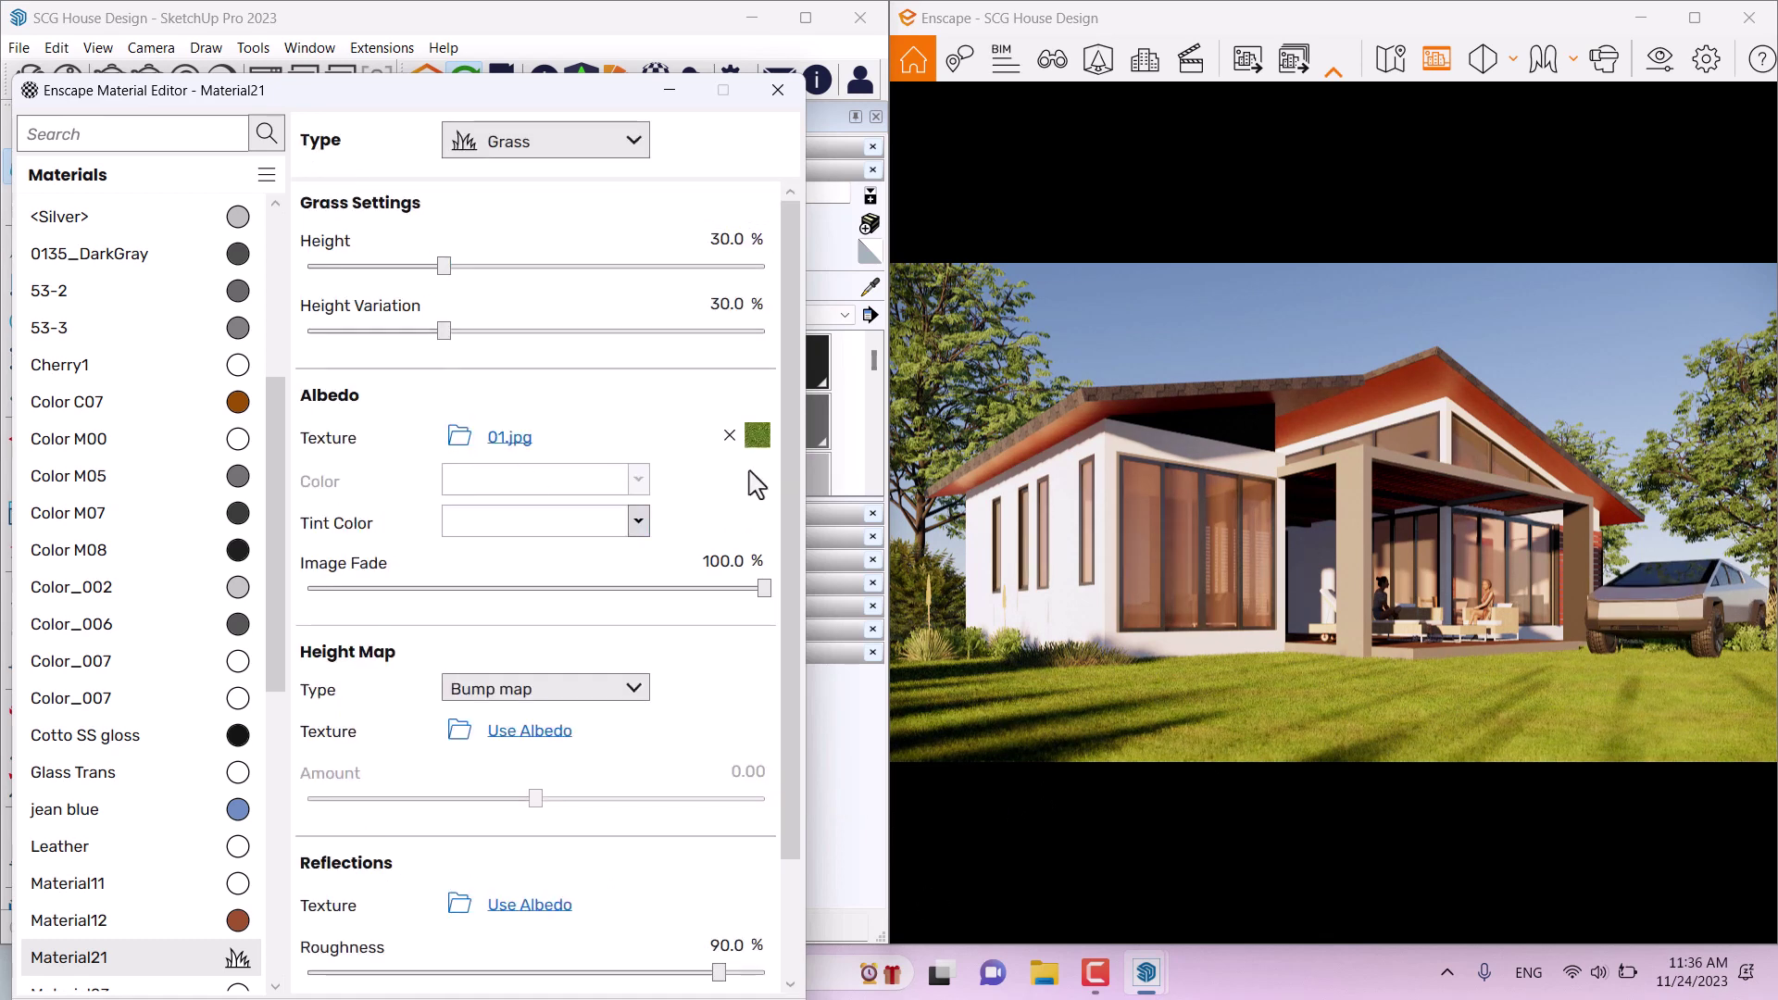
Step: Set the reflection roughness of Material21 to 0%
{"action": "left_click_drag", "start_coordinate": [790, 473], "coordinate": [780, 736]}
{"action": "left_click", "coordinate": [723, 805]}
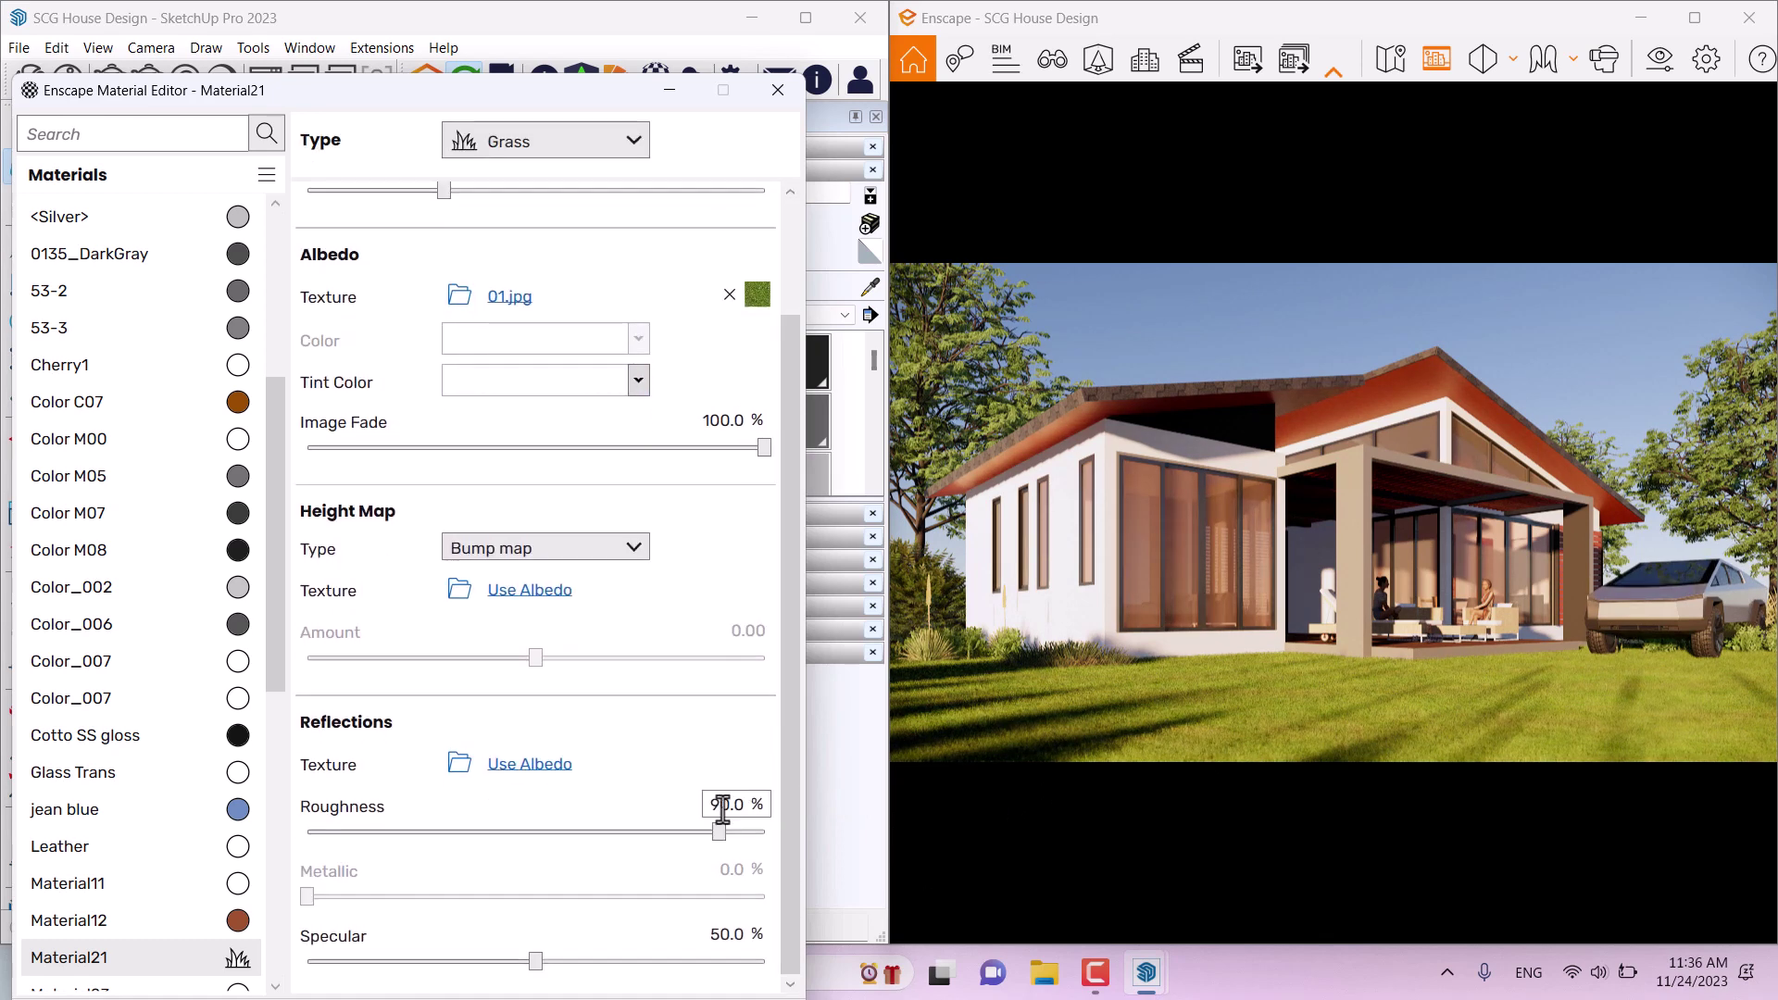
{"action": "type", "text": "0"}
{"action": "key", "text": "Return"}
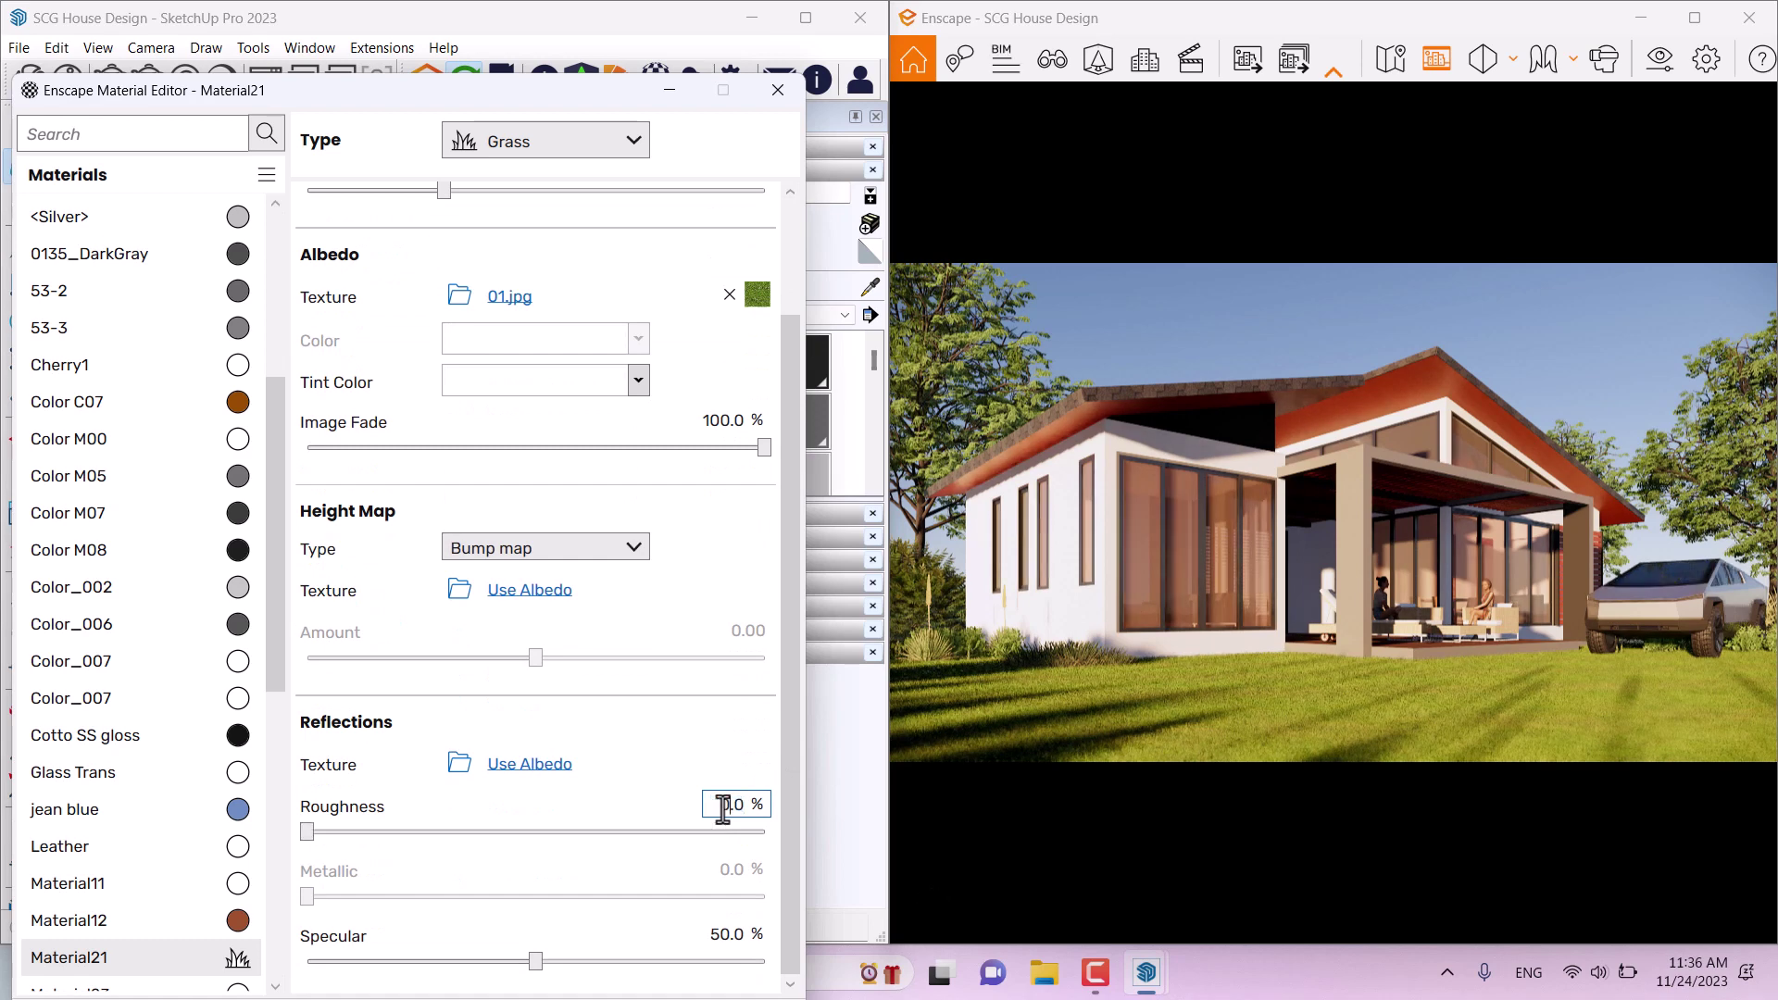
Step: Try a grass height of 86.1% for Material21, and settle on 64%
{"action": "left_click_drag", "start_coordinate": [789, 459], "coordinate": [824, 305]}
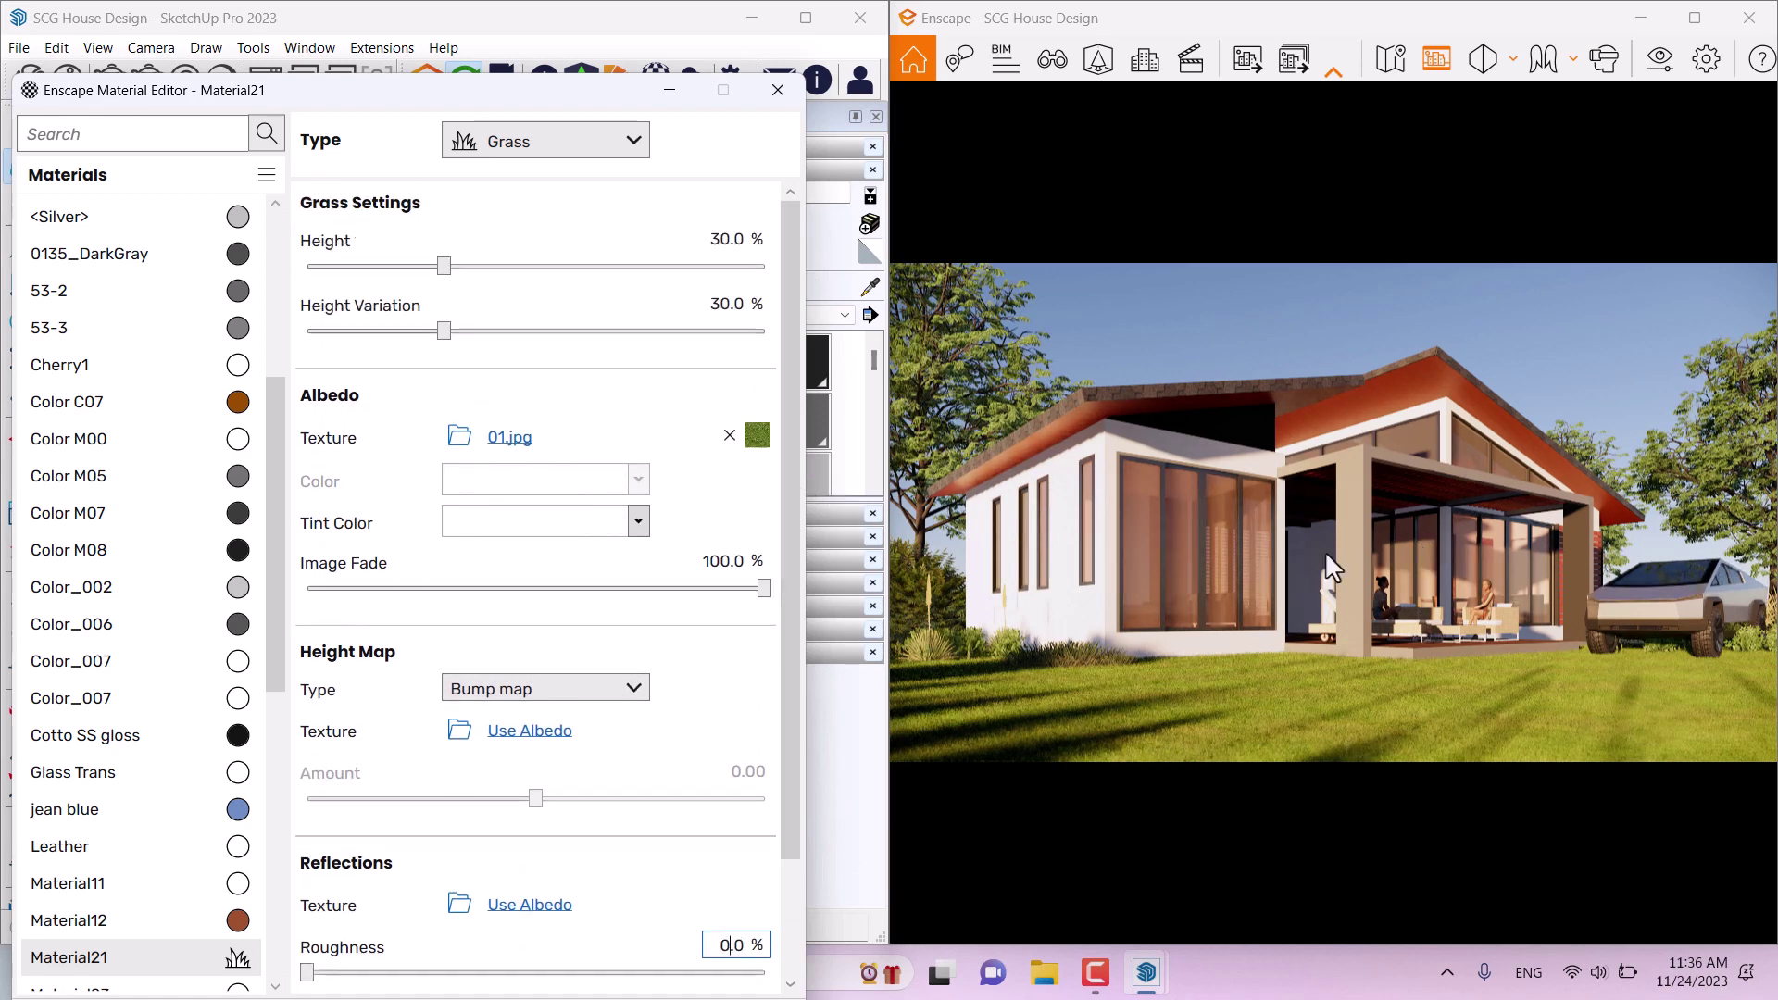
{"action": "left_click", "coordinate": [470, 268]}
{"action": "left_click", "coordinate": [700, 268]}
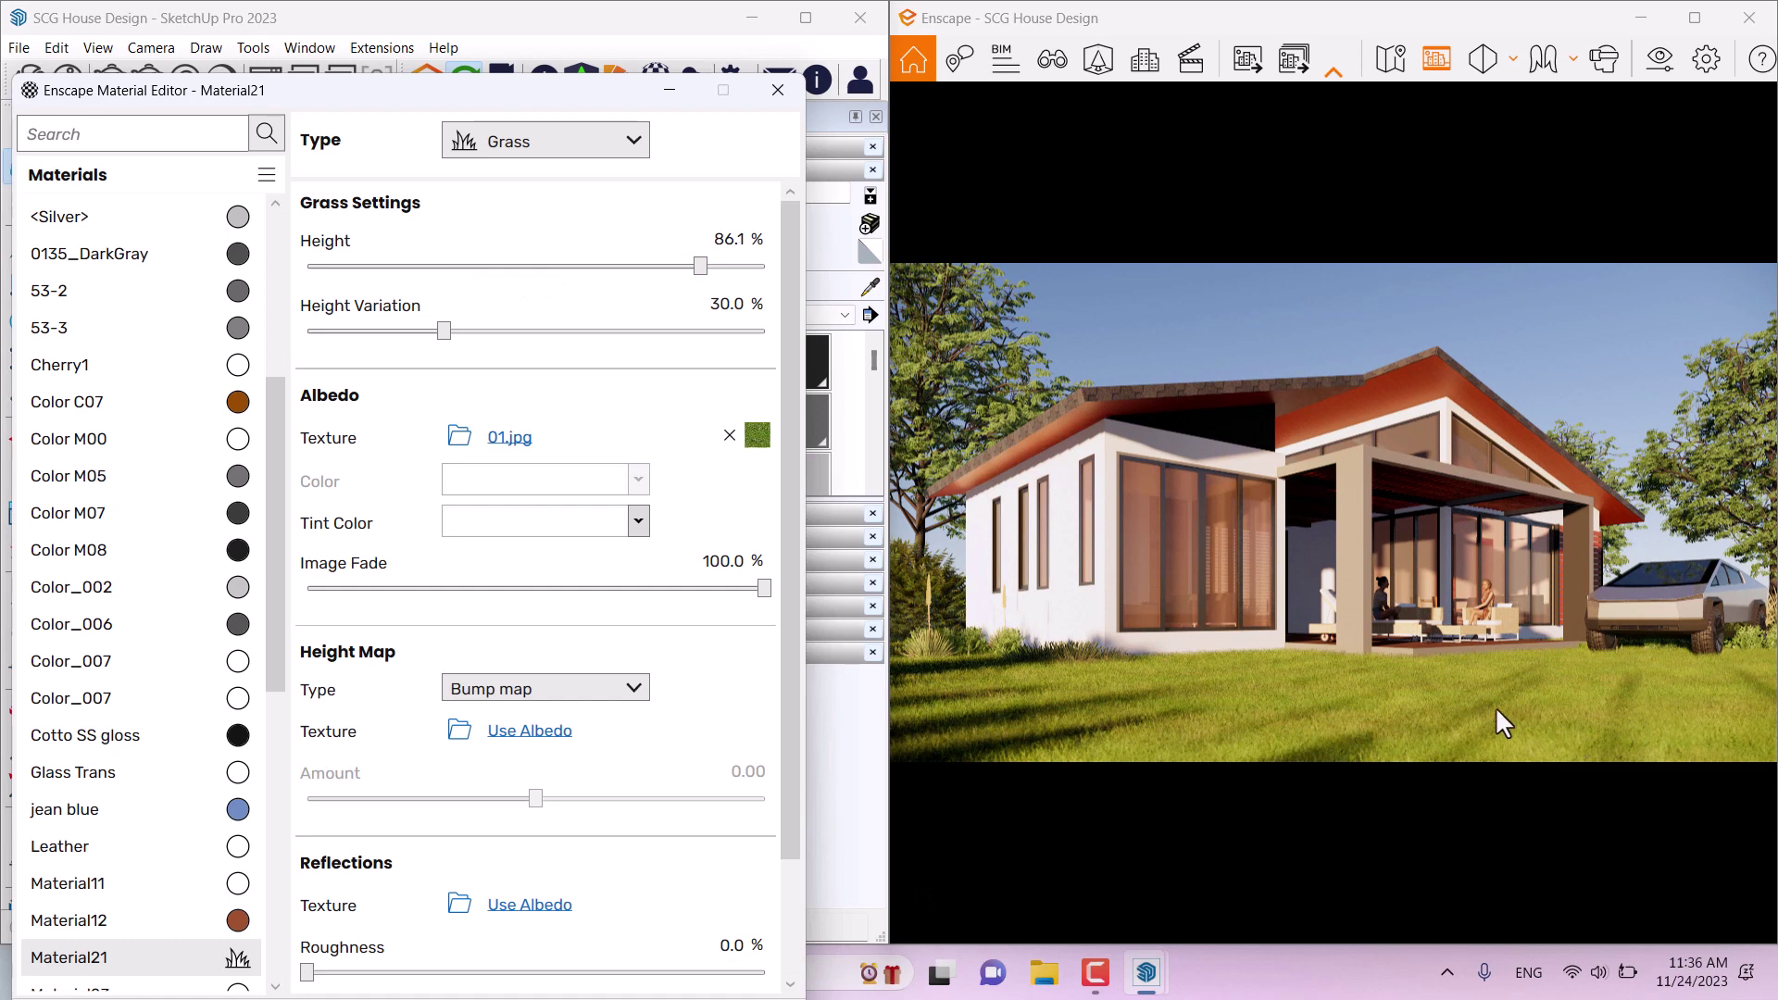
{"action": "double_click", "coordinate": [728, 241]}
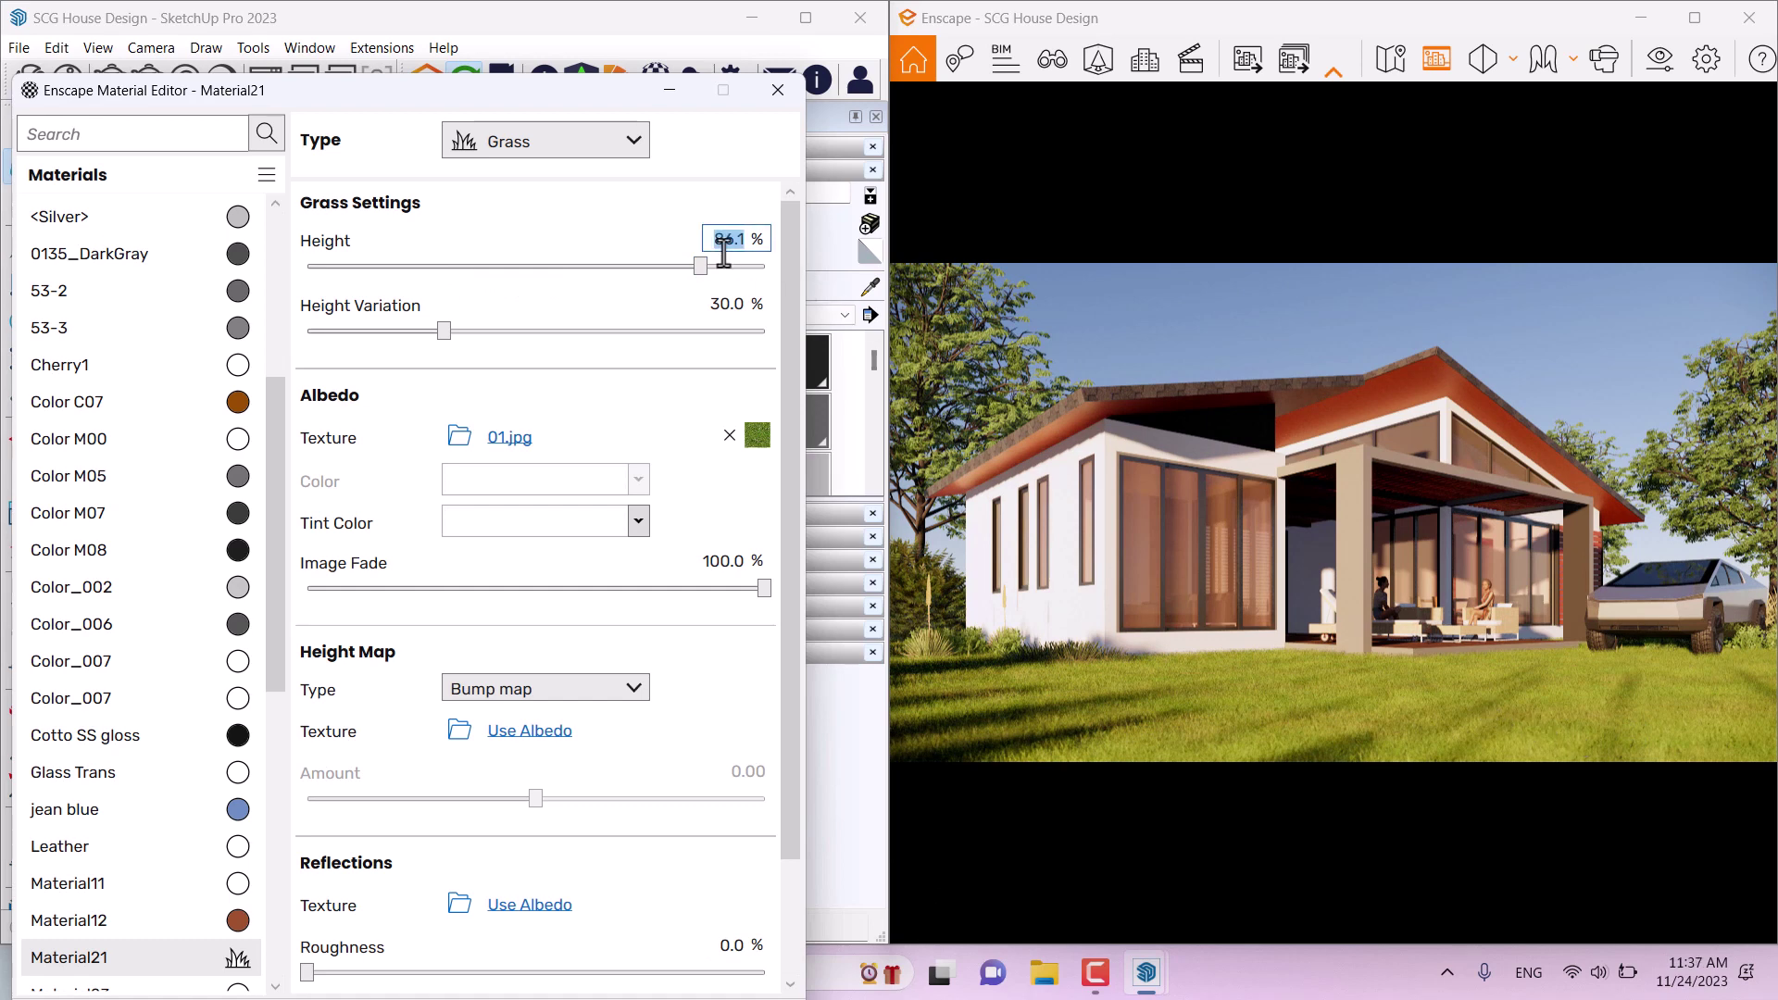
{"action": "key", "text": "Return"}
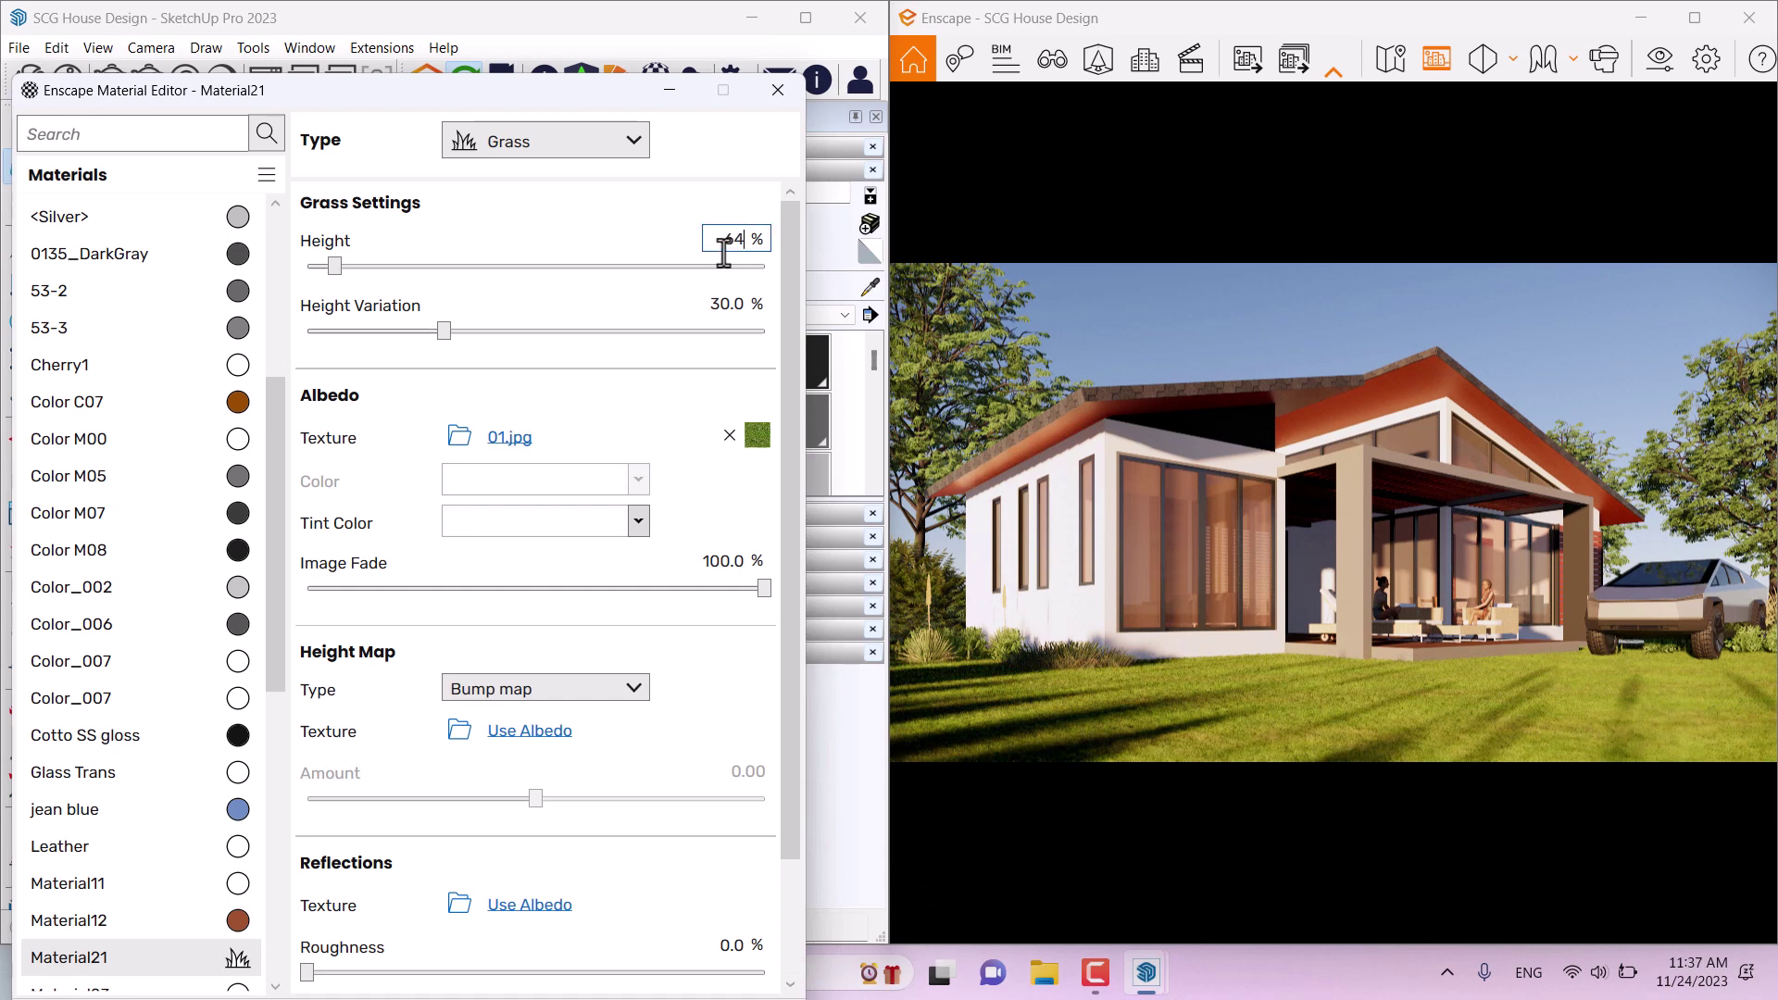
{"action": "key", "text": "Return"}
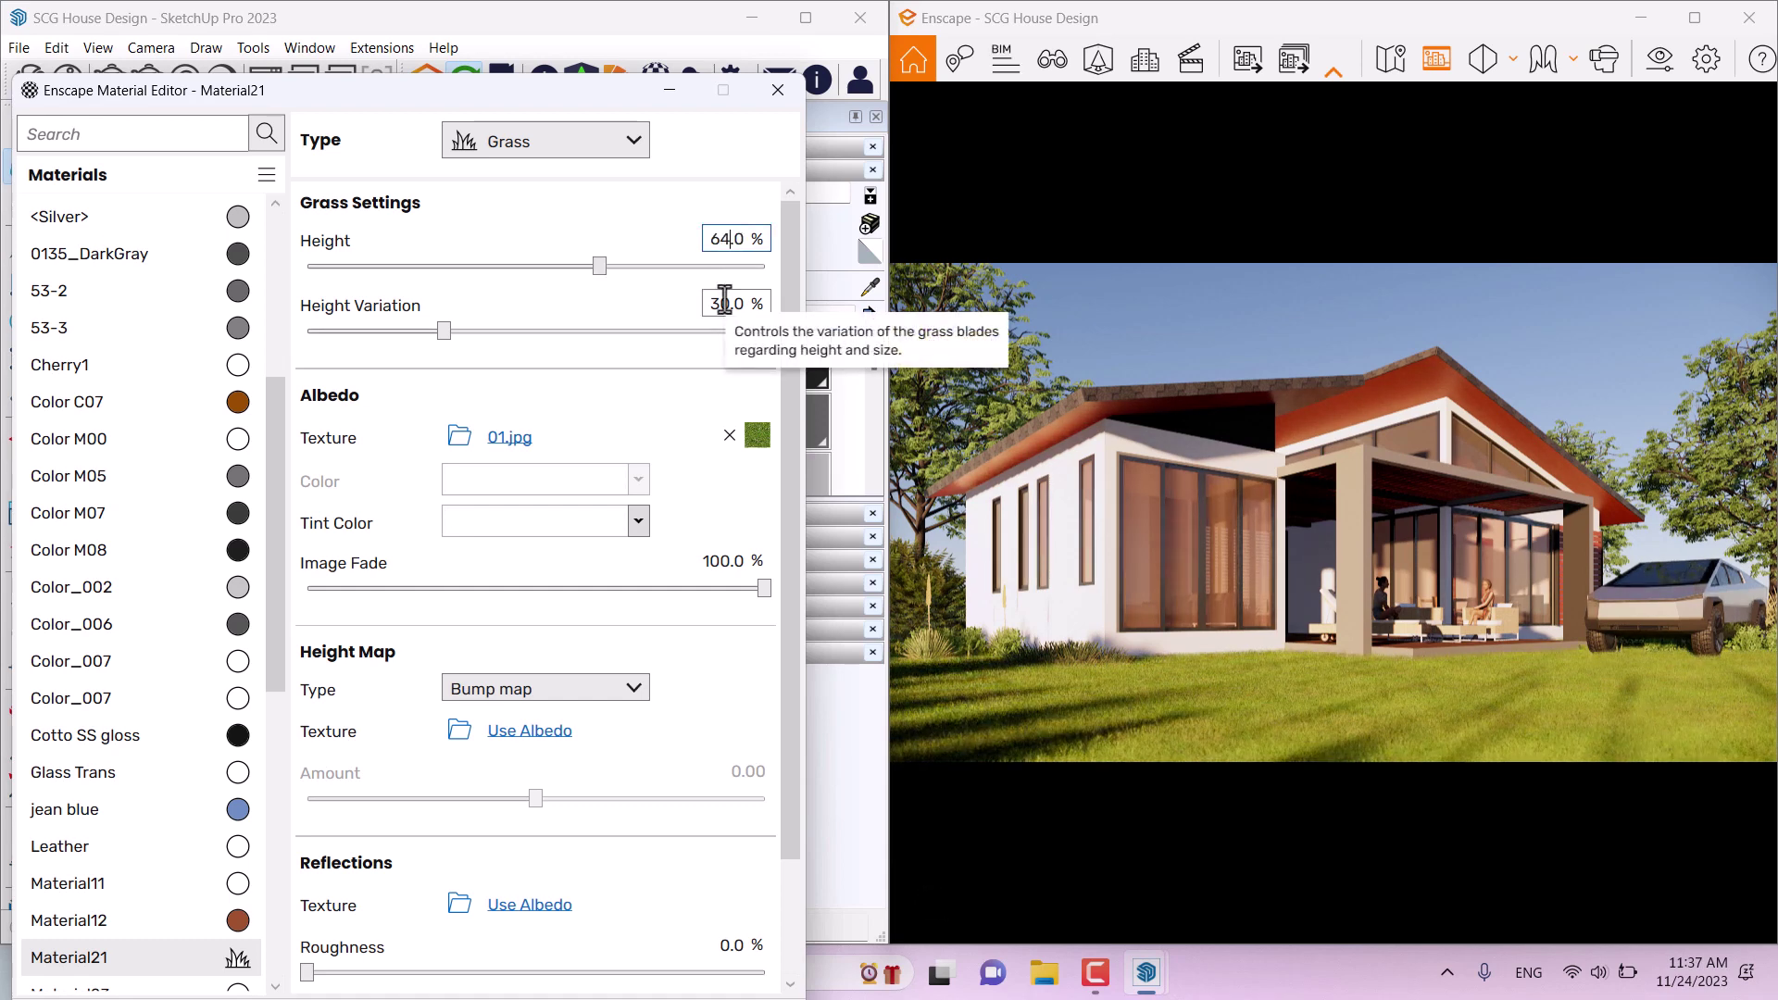
Step: Set the grass height variation of Material21 to 62%
{"action": "double_click", "coordinate": [724, 299]}
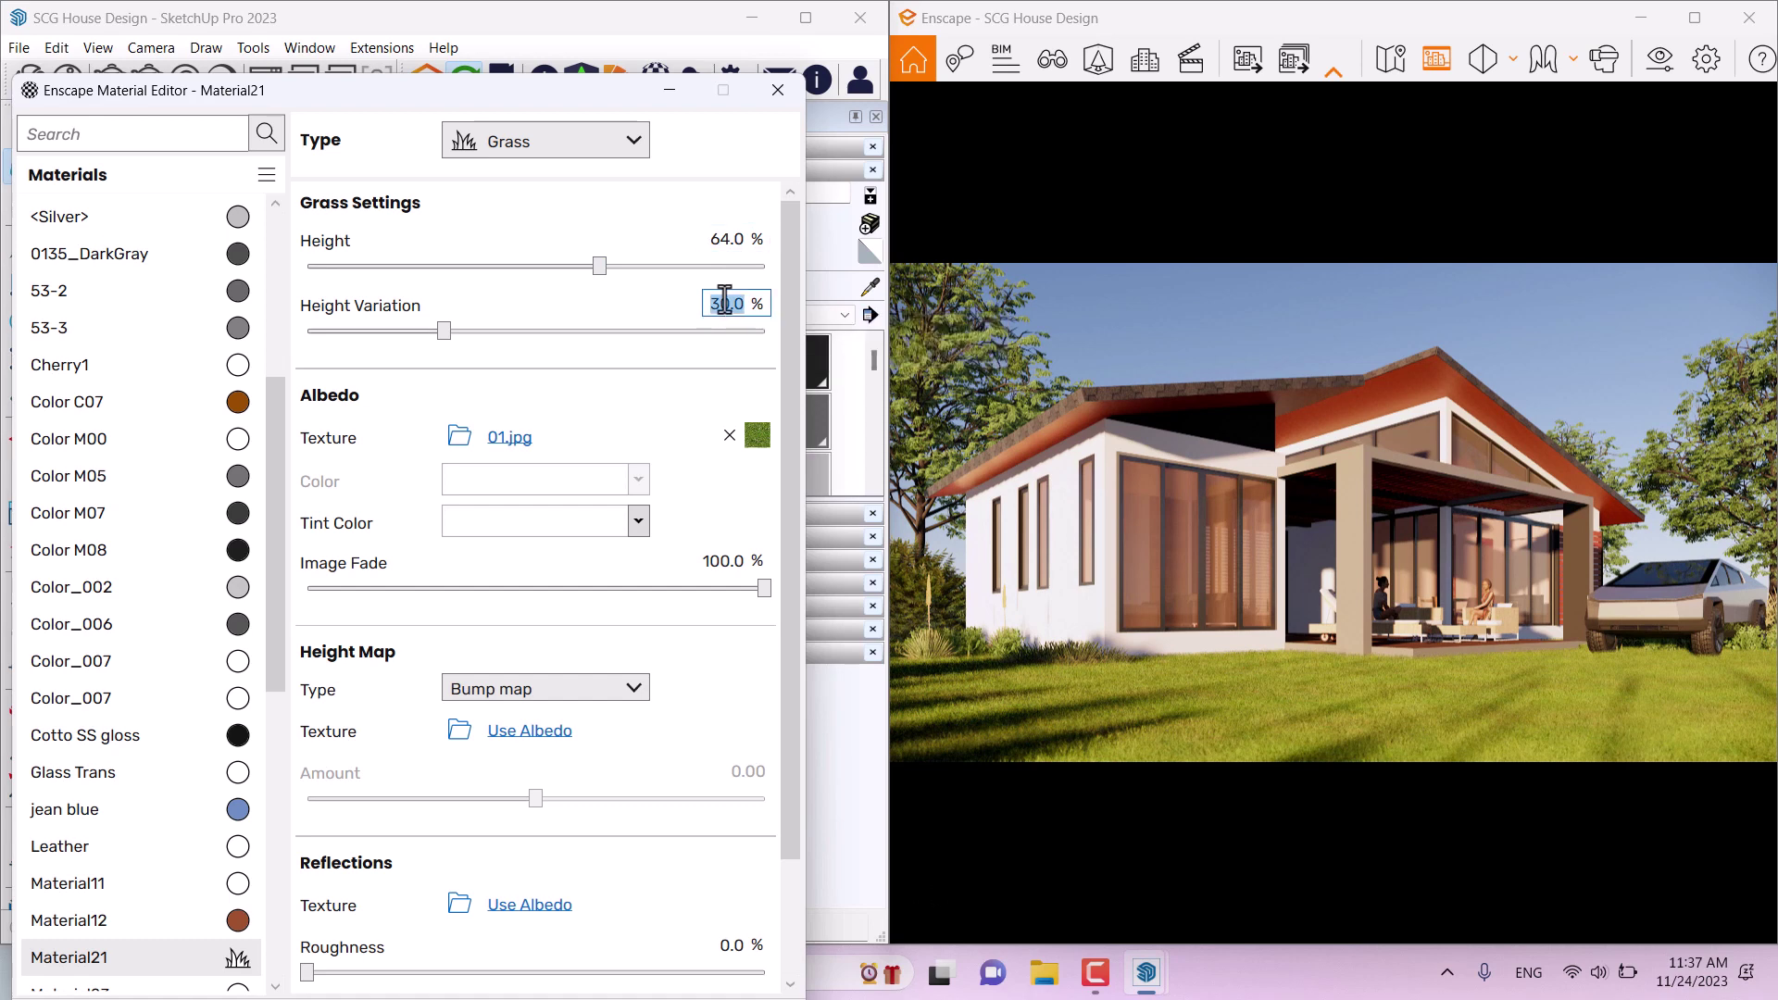
{"action": "type", "text": "62"}
{"action": "key", "text": "Return"}
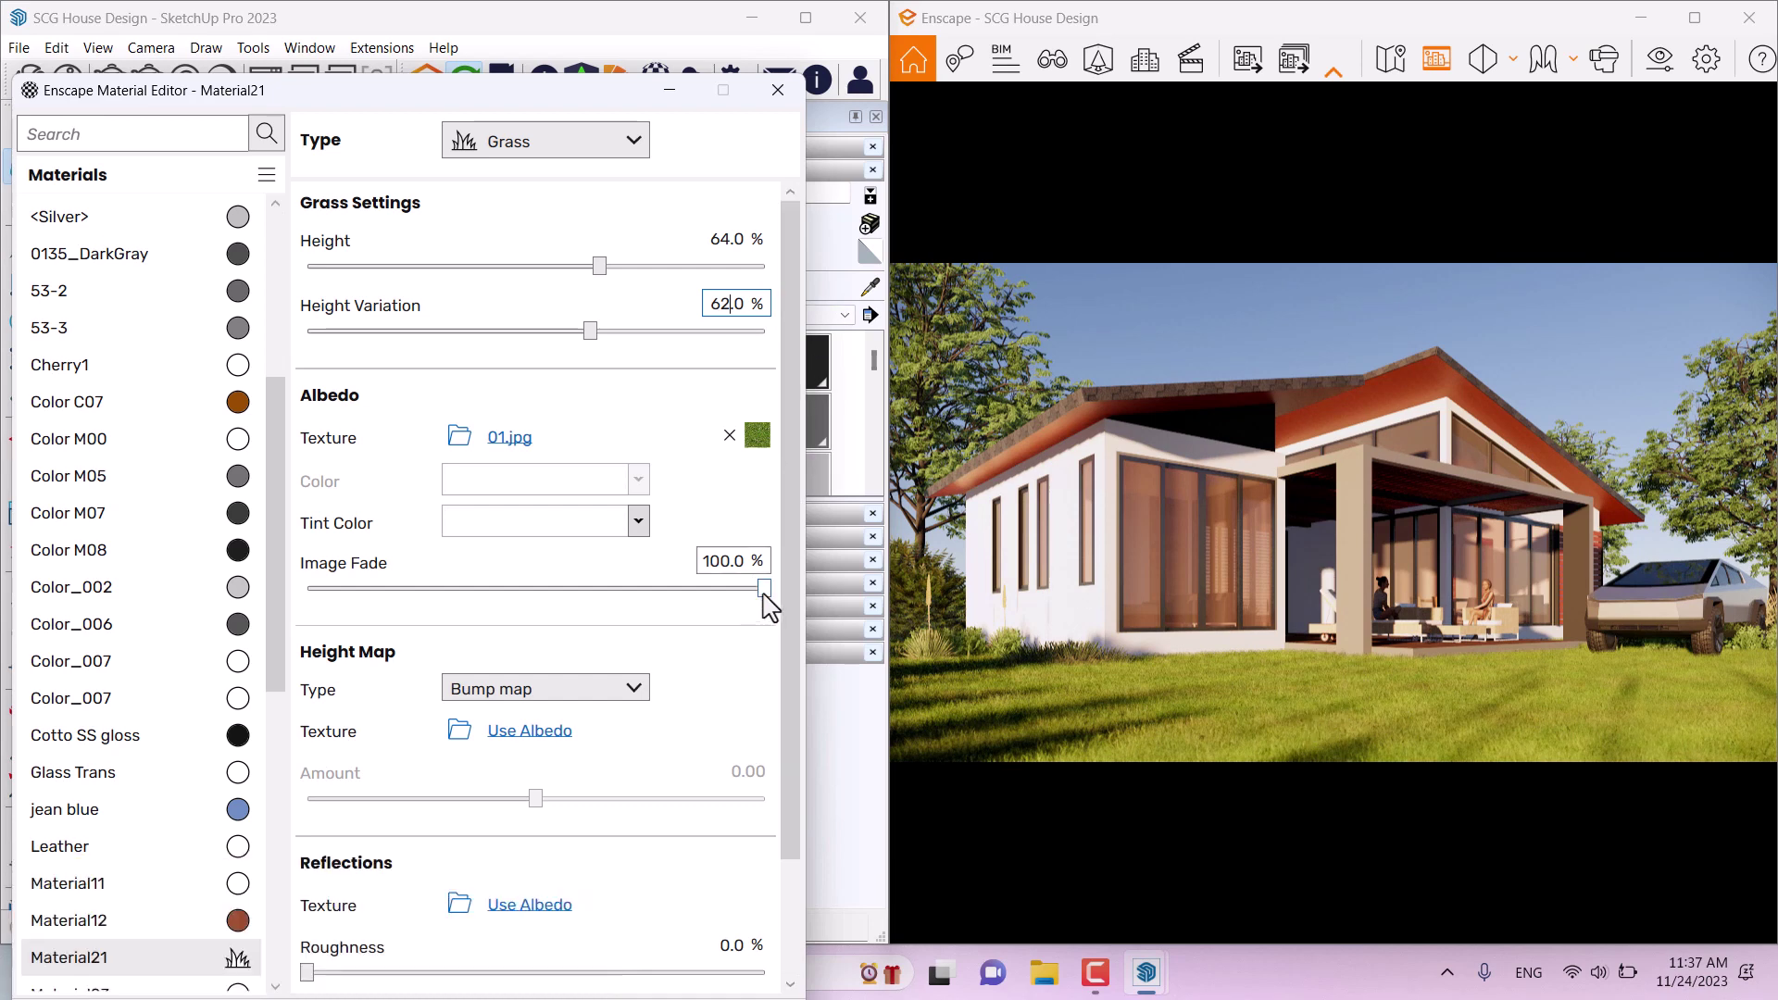
Step: Reduce the albedo image fade of Material21 to 81% and close the Enscape Material Editor
{"action": "mouse_move", "coordinate": [759, 456]}
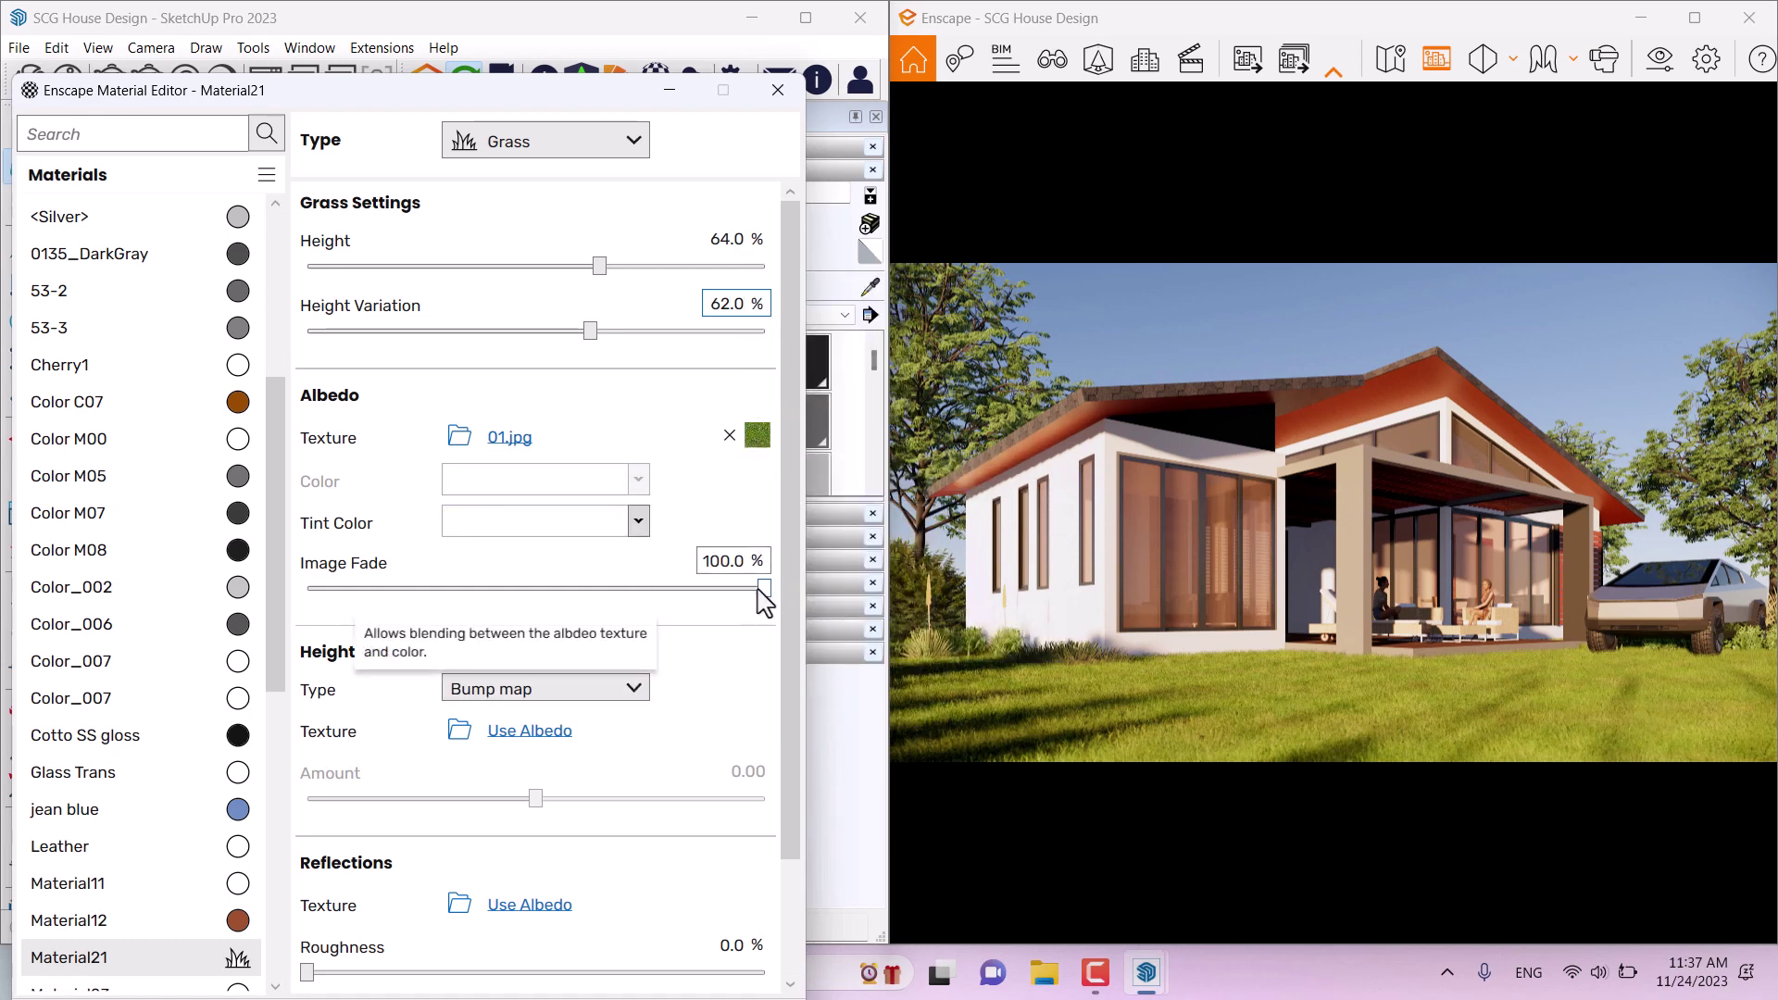
{"action": "left_click_drag", "start_coordinate": [759, 590], "coordinate": [679, 595]}
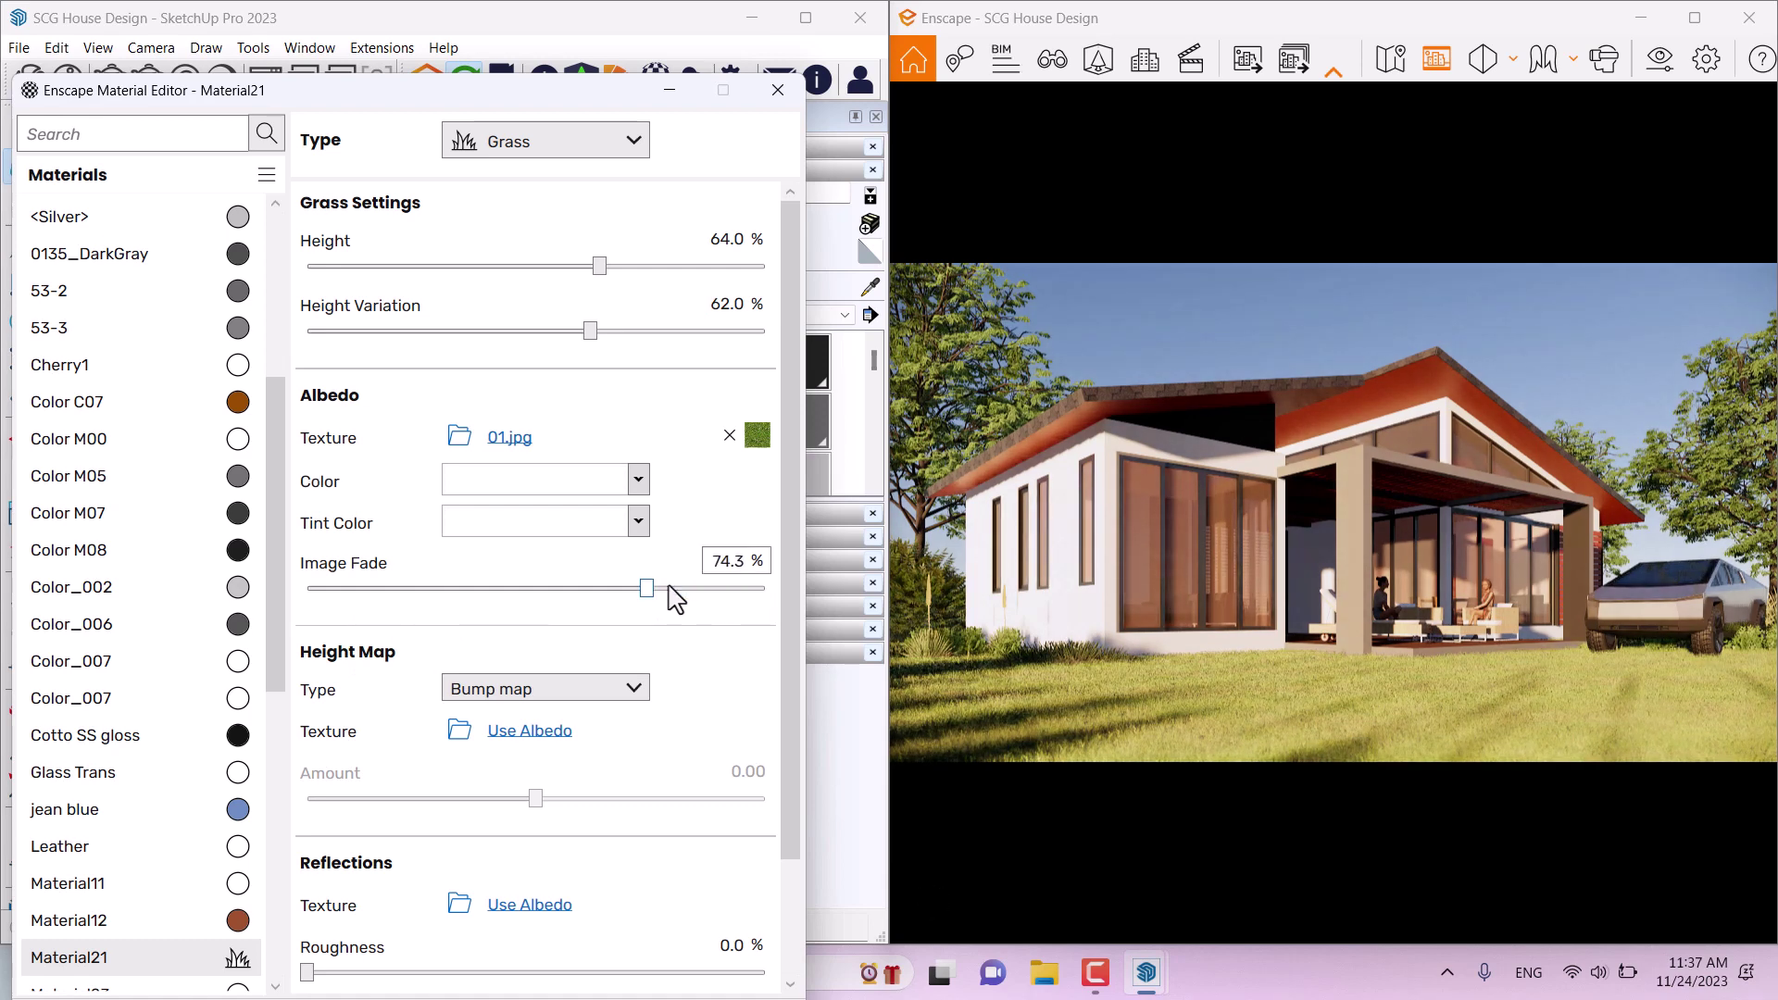
{"action": "left_click", "coordinate": [741, 562]}
{"action": "type", "text": "8"}
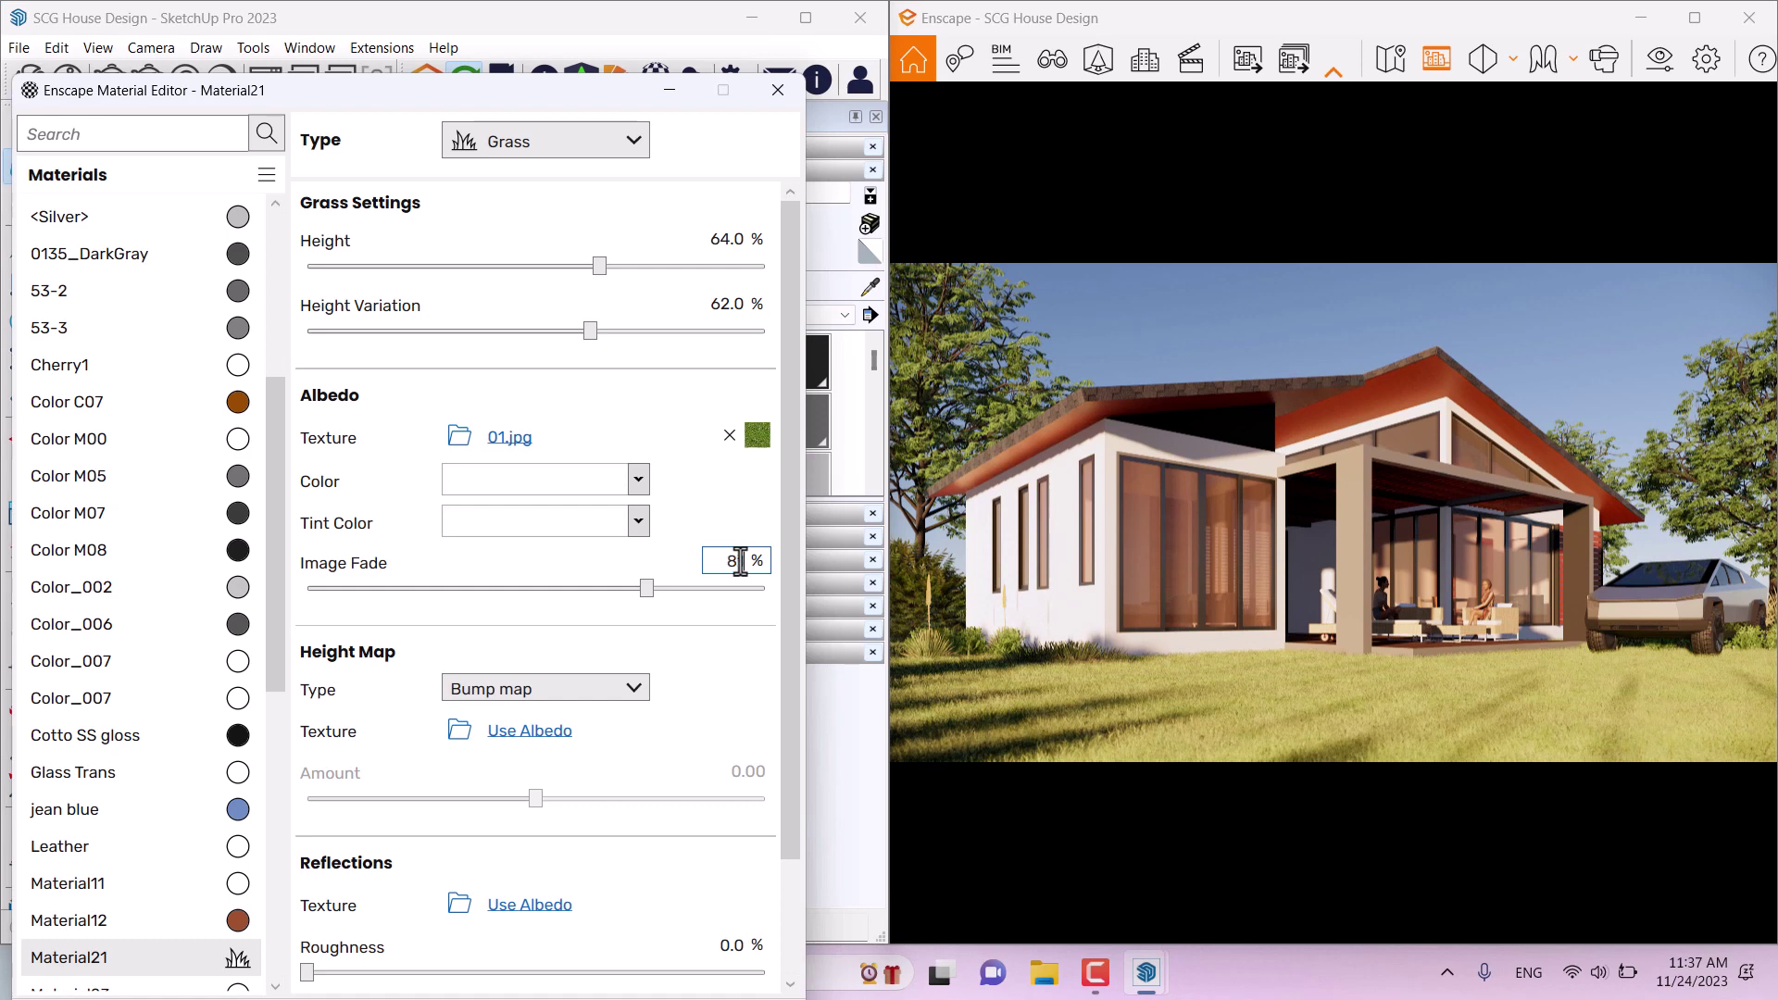
{"action": "type", "text": "1.0"}
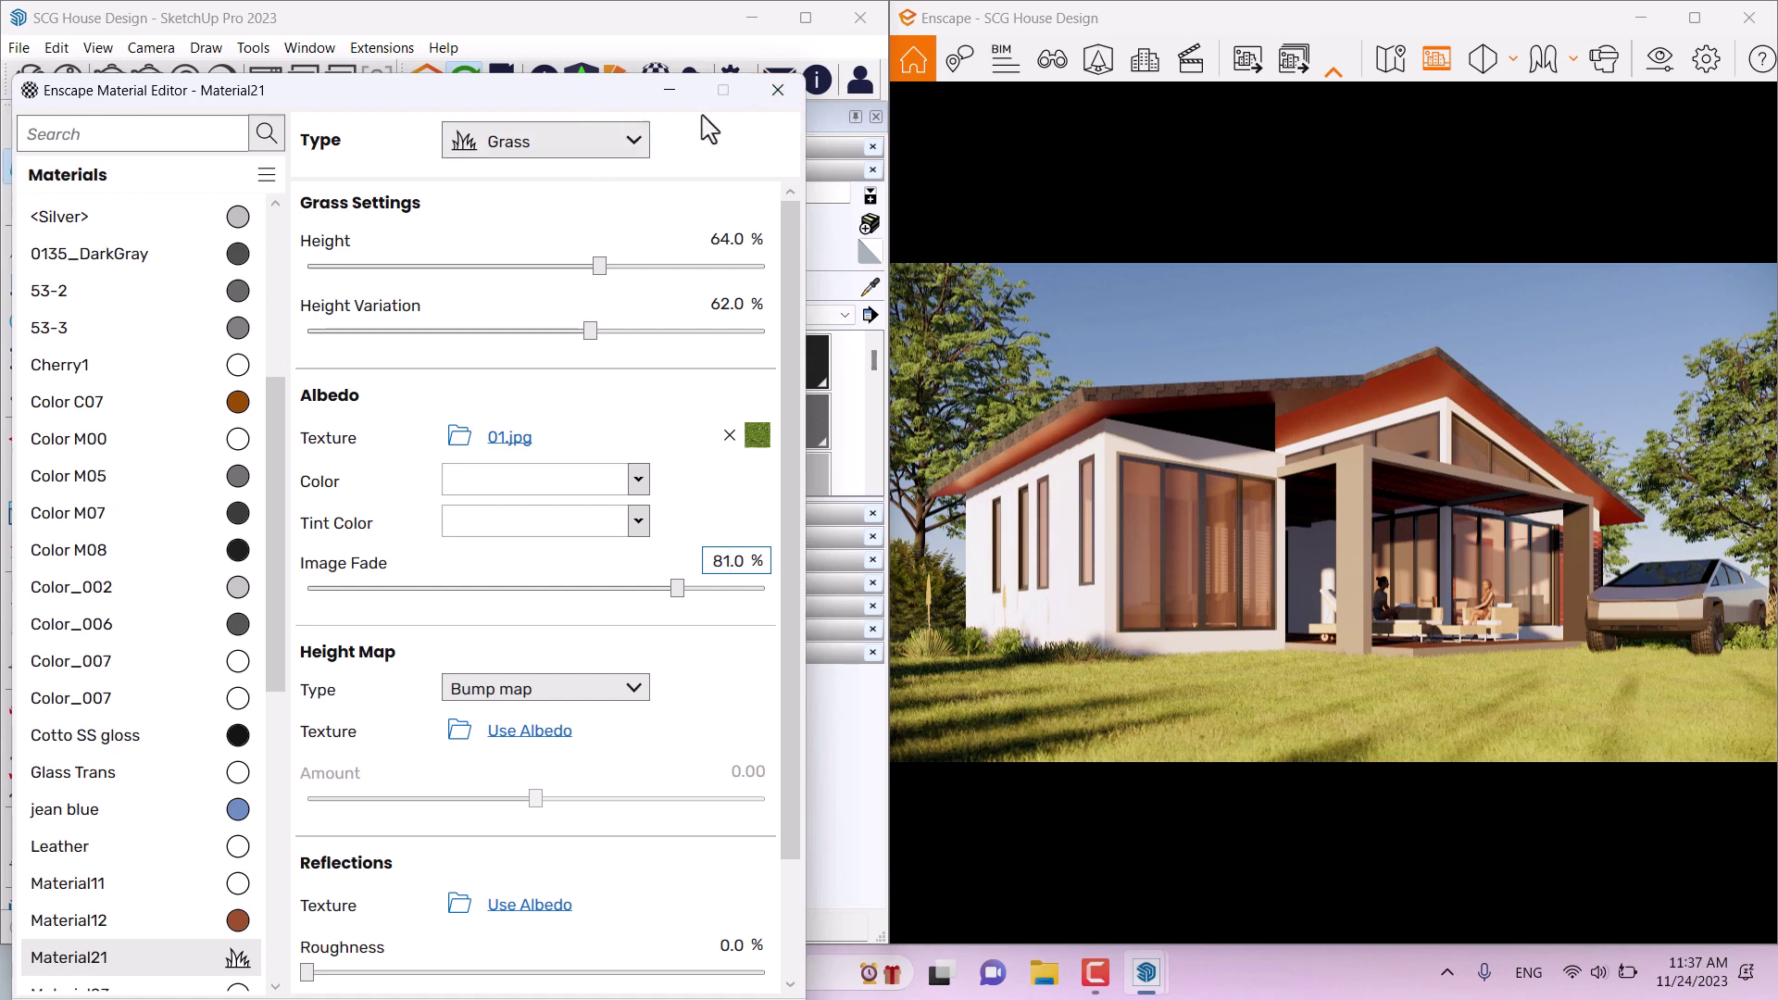
{"action": "left_click", "coordinate": [778, 90]}
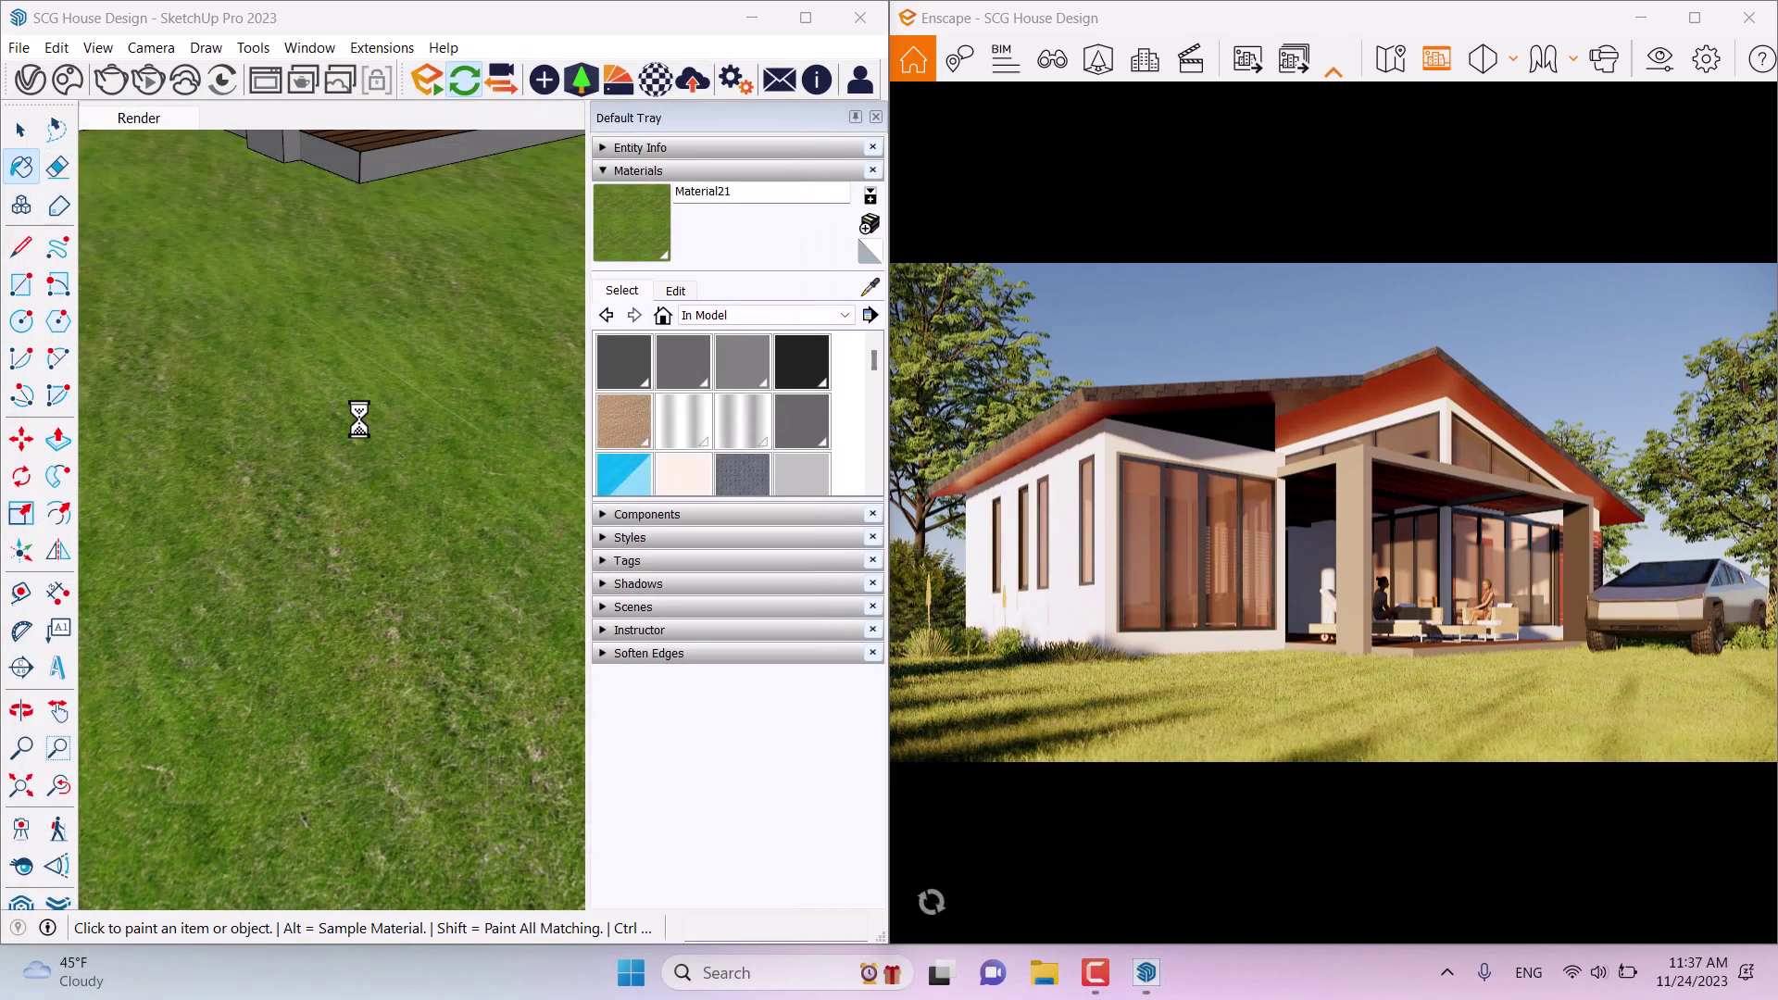
Step: Sample the material of the white exterior wall below the sliding glass doors
{"action": "scroll", "coordinate": [389, 407], "scroll_direction": "down", "scroll_amount": 5}
{"action": "scroll", "coordinate": [416, 401], "scroll_direction": "up", "scroll_amount": 4}
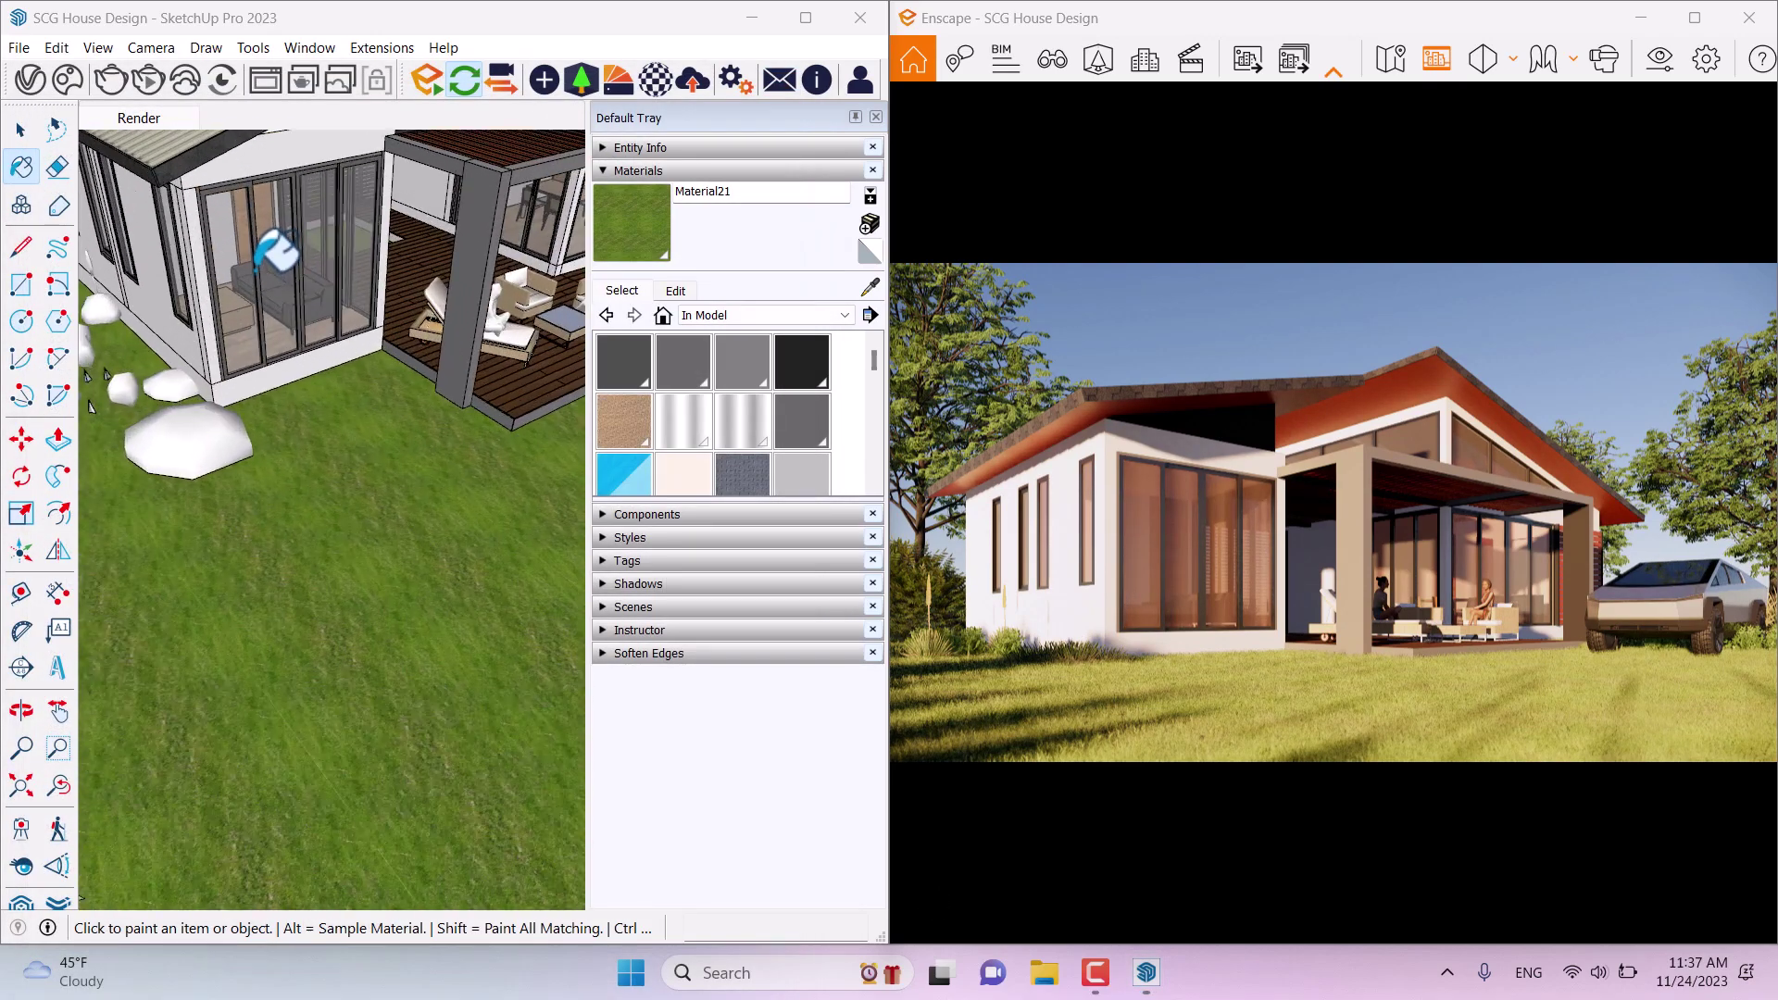
{"action": "scroll", "coordinate": [276, 248], "scroll_direction": "up", "scroll_amount": 2}
{"action": "left_click", "coordinate": [870, 286]}
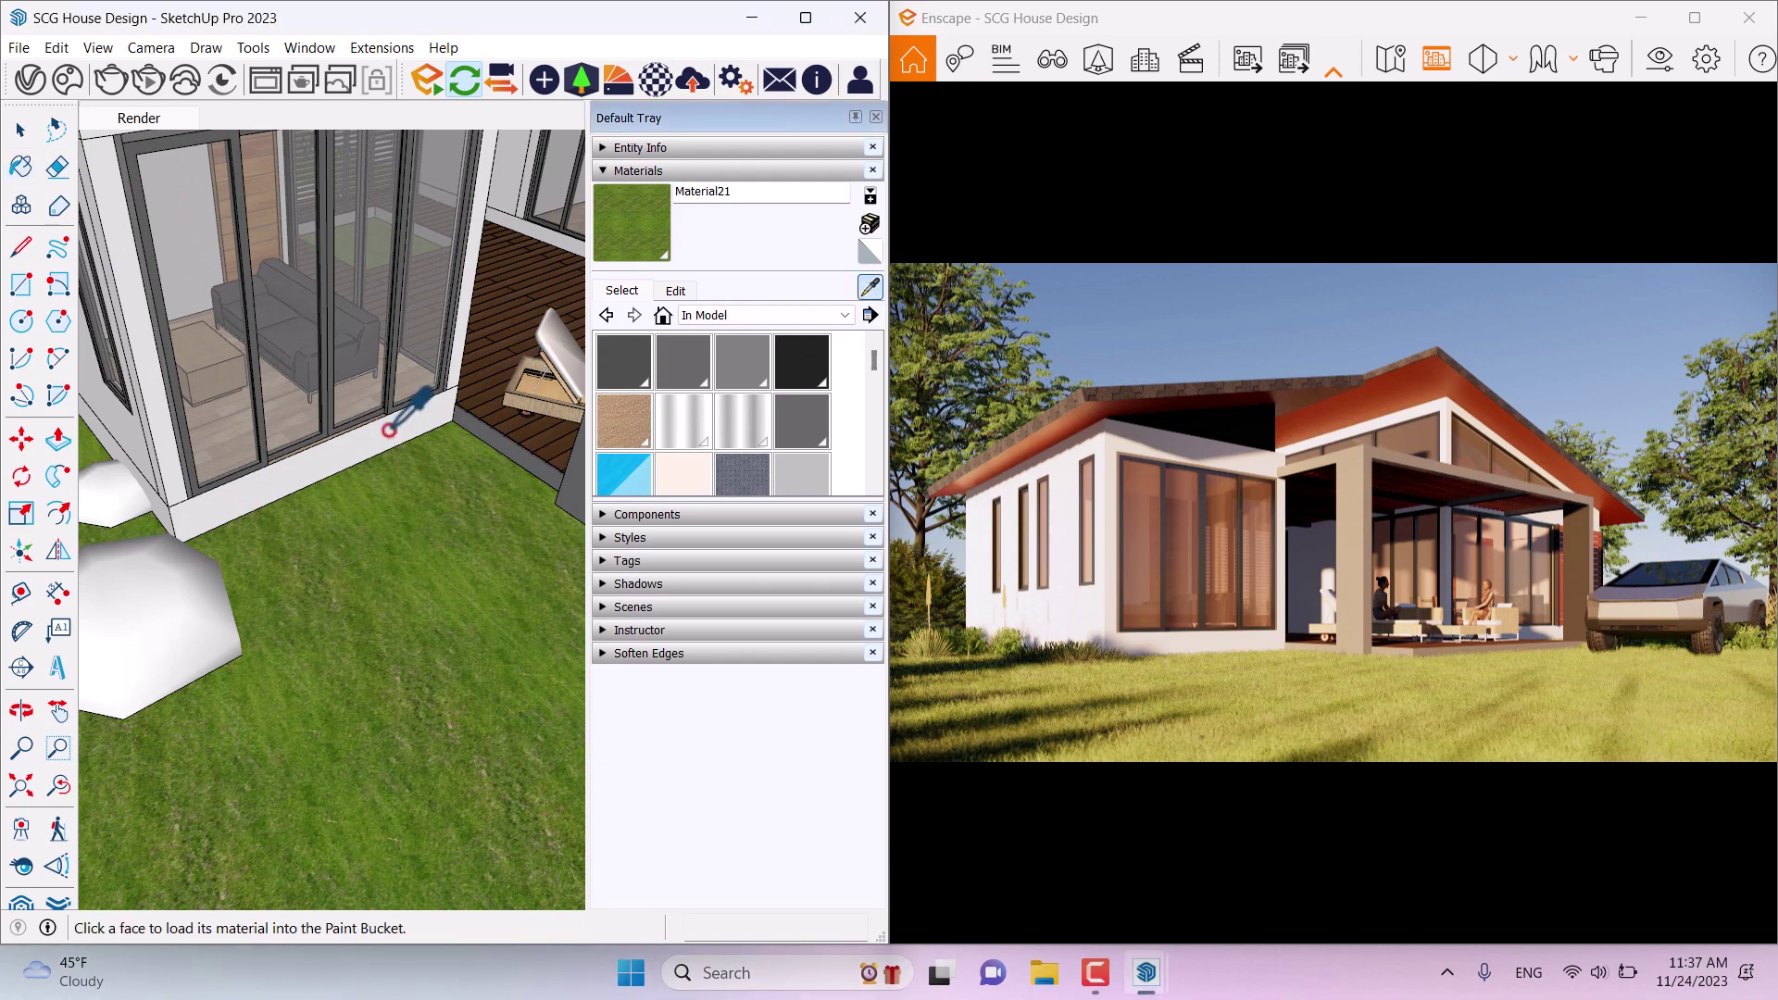
{"action": "left_click", "coordinate": [379, 421]}
{"action": "key", "text": "space"}
{"action": "scroll", "coordinate": [434, 616], "scroll_direction": "down", "scroll_amount": 4}
{"action": "middle_click_drag", "start_coordinate": [433, 616], "coordinate": [463, 370]}
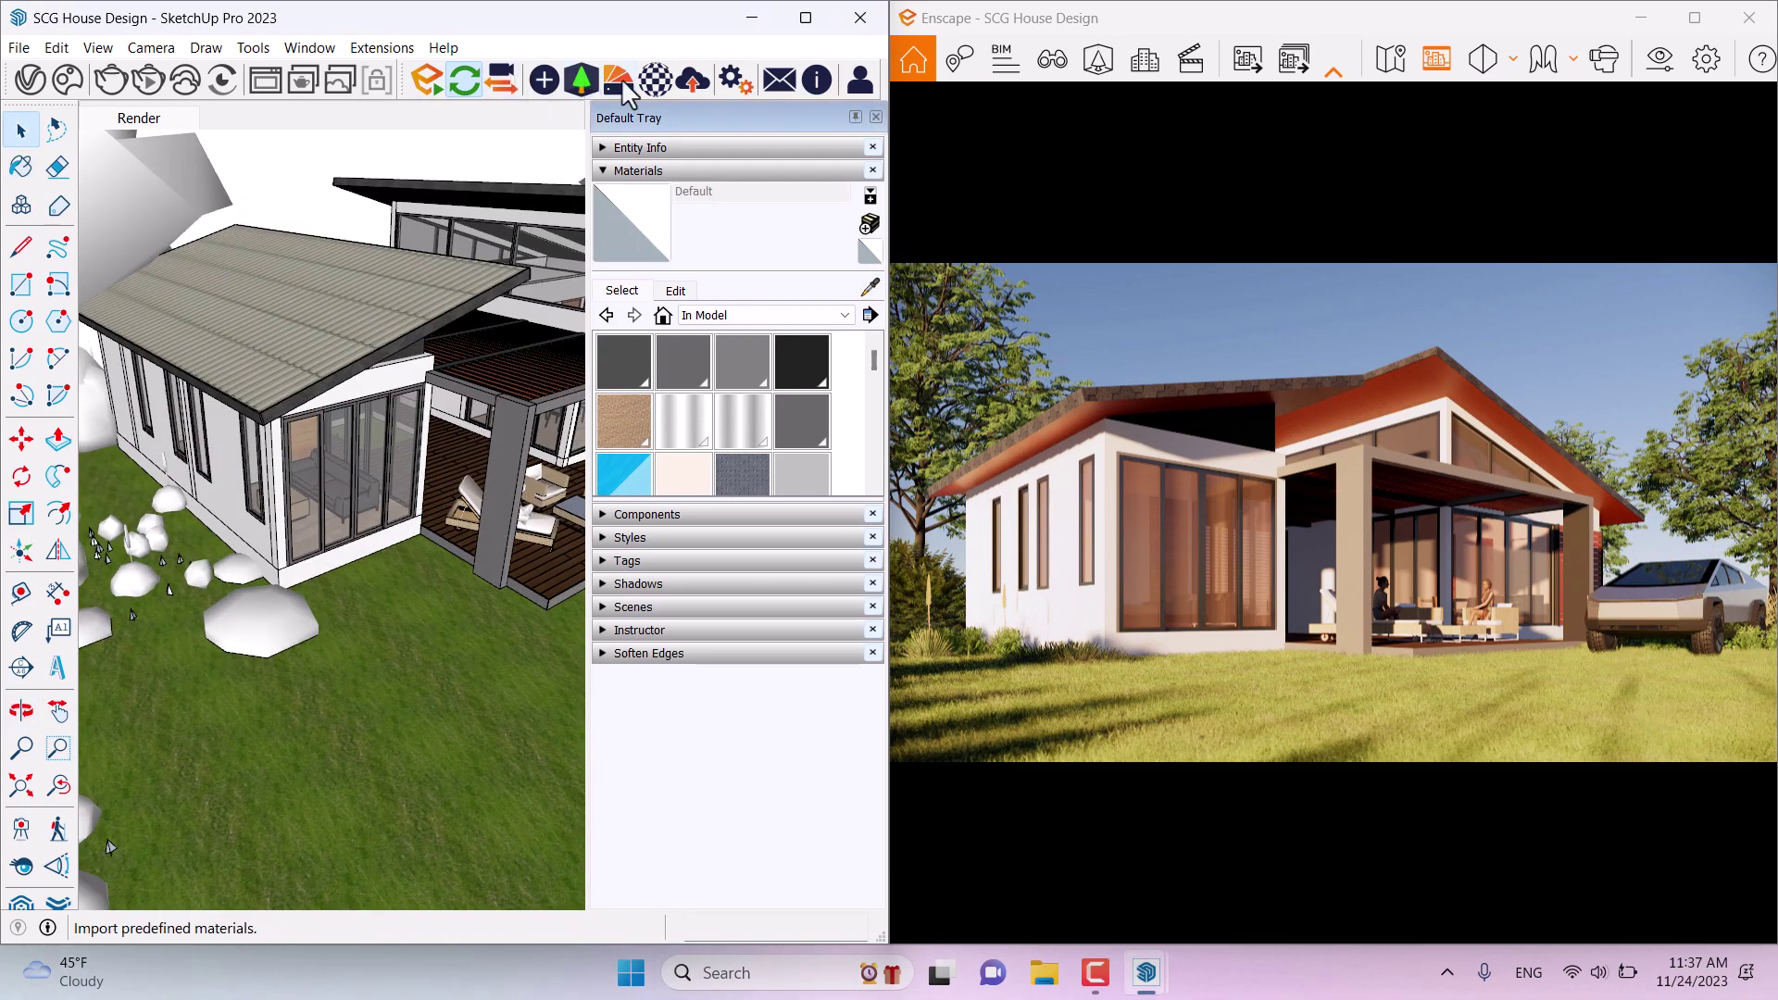
Step: Import the Plaster 06 material from the Plaster category of the Enscape Material Library and close the library
{"action": "left_click", "coordinate": [619, 80]}
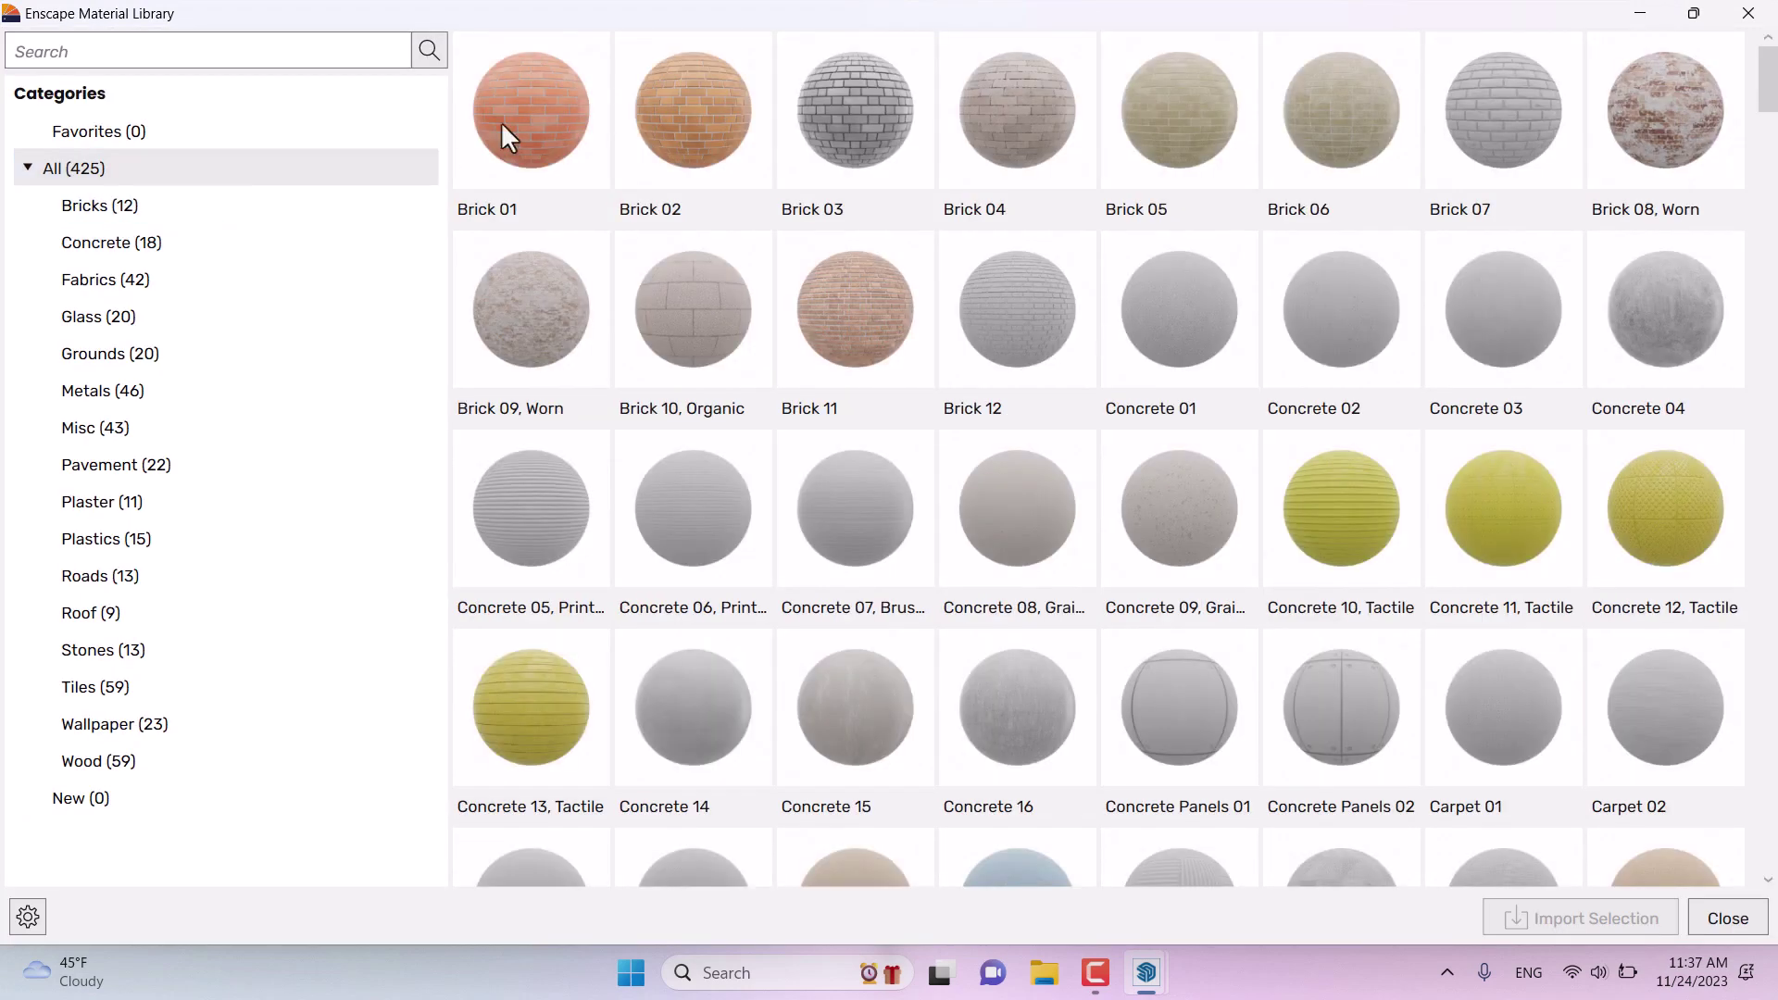
{"action": "mouse_move", "coordinate": [752, 23]}
{"action": "left_mouse_down"}
{"action": "mouse_move", "coordinate": [365, 179]}
{"action": "mouse_move", "coordinate": [834, 87]}
{"action": "left_mouse_up"}
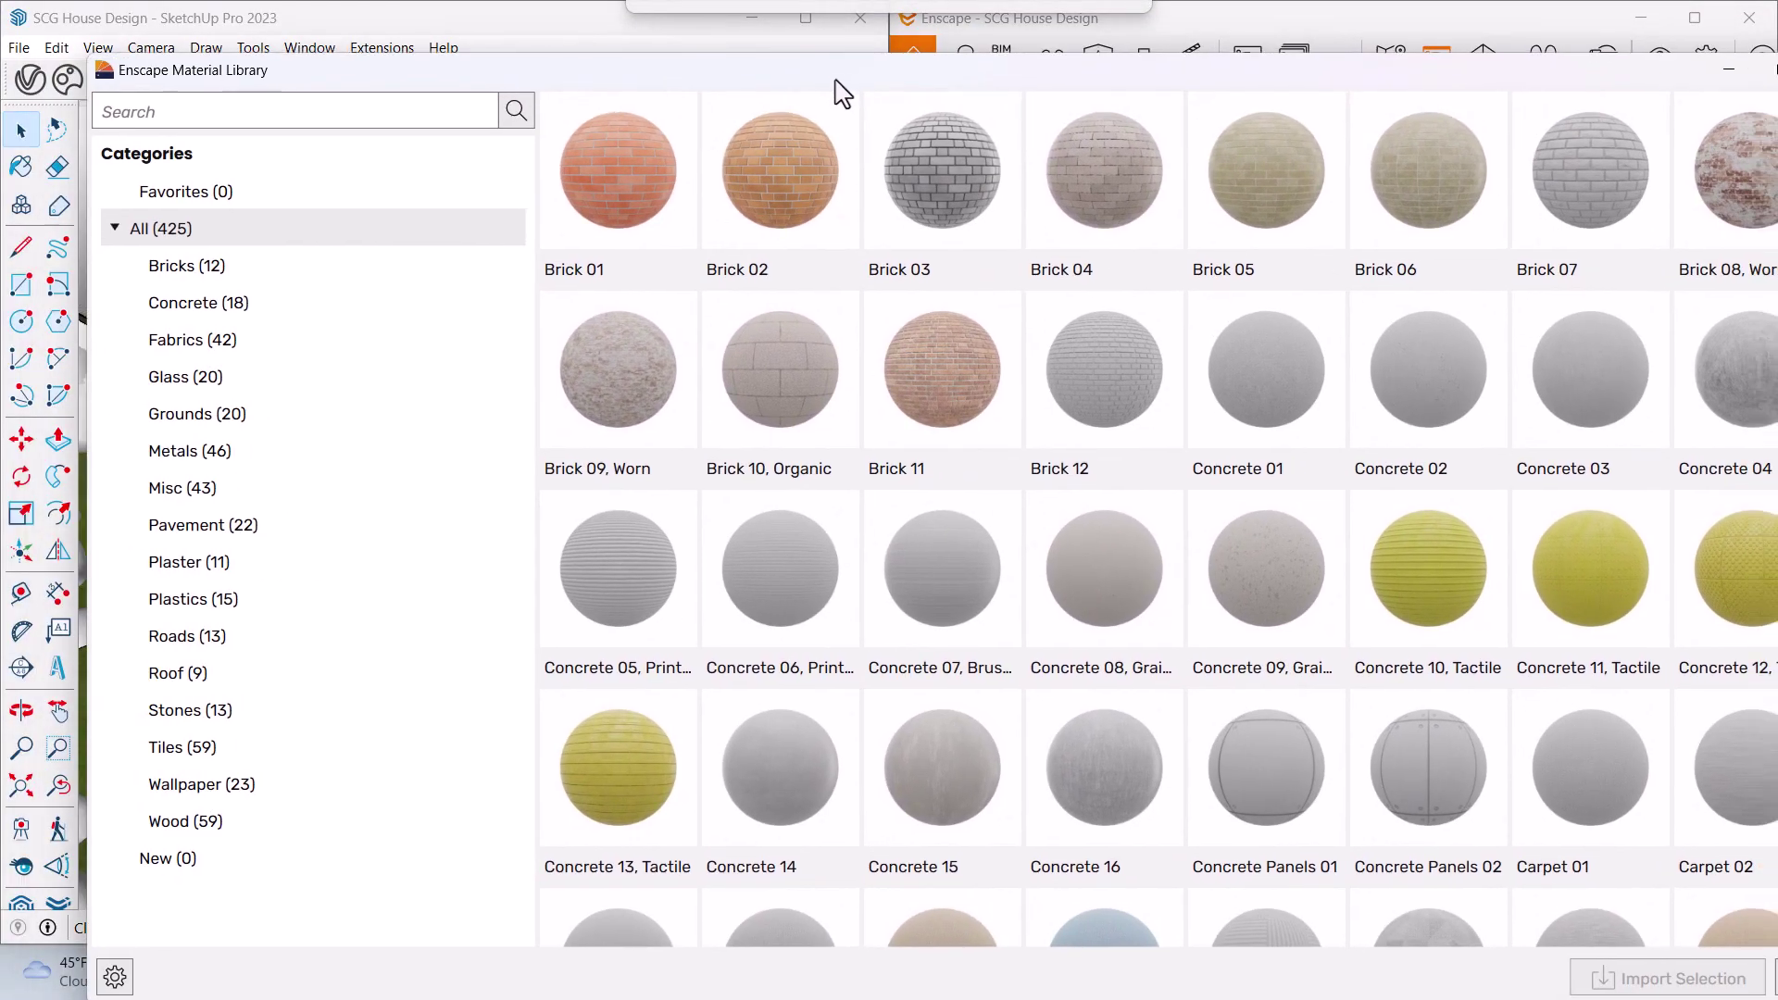
{"action": "left_click", "coordinate": [194, 555]}
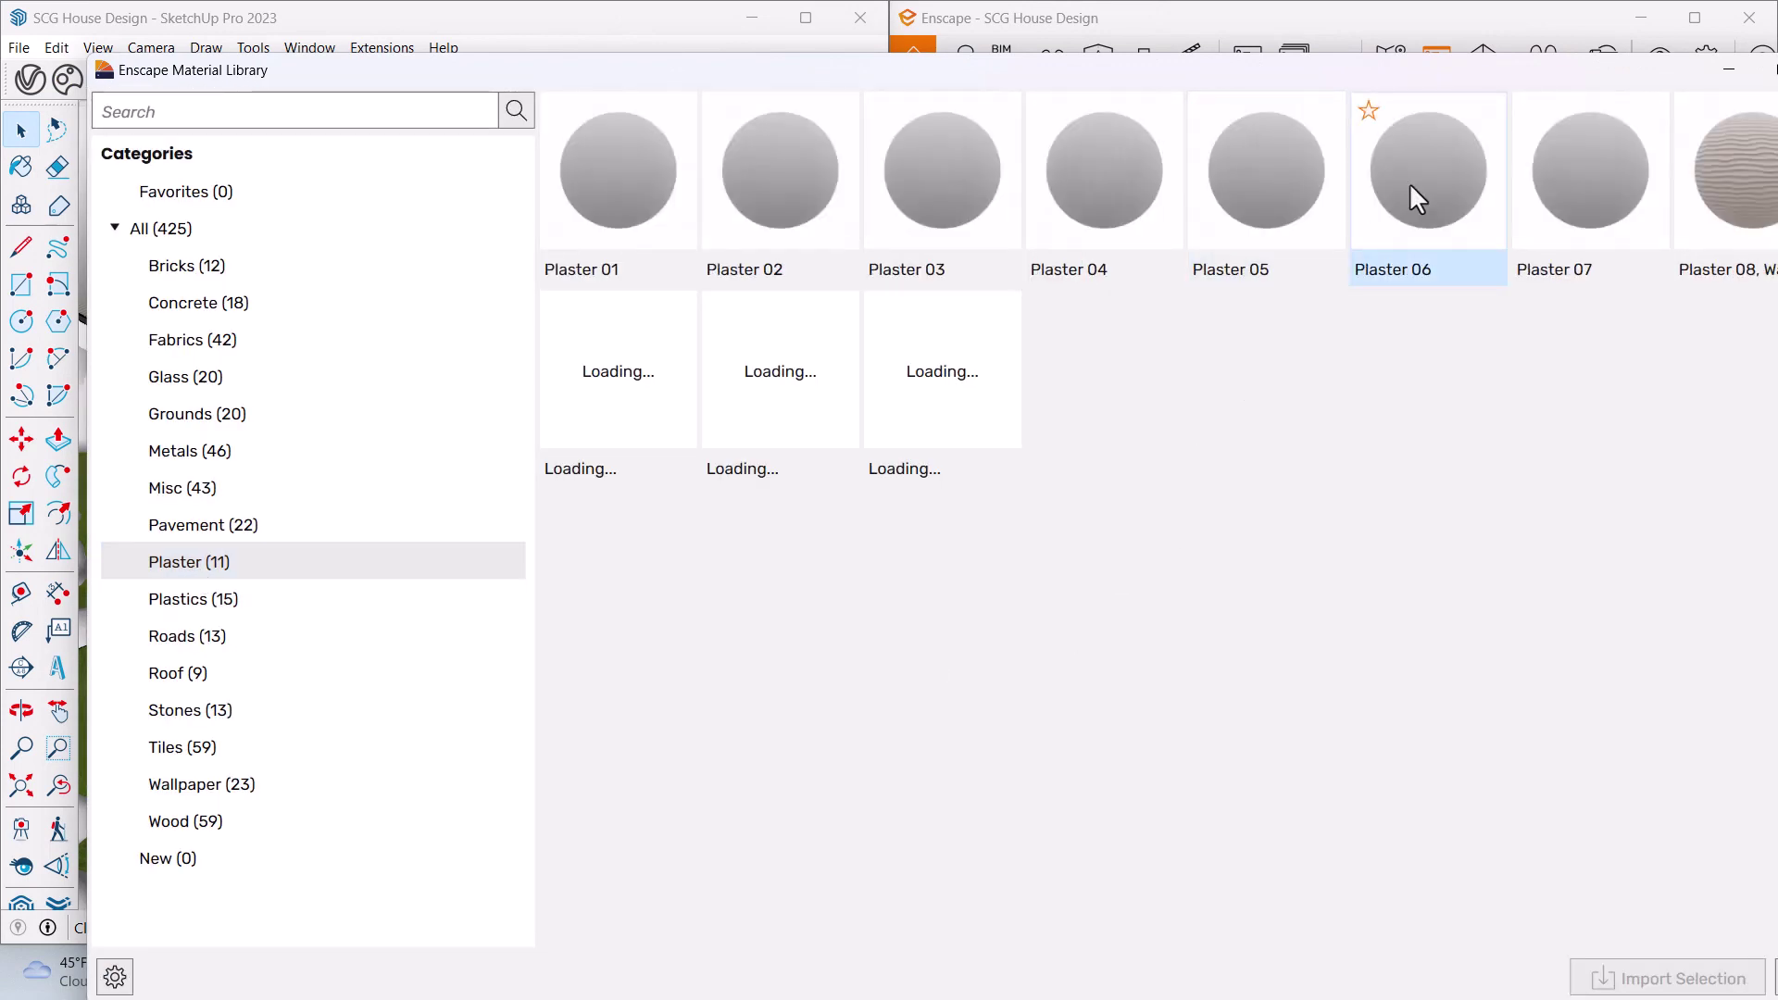
{"action": "left_click", "coordinate": [1410, 181]}
{"action": "left_click", "coordinate": [1652, 980]}
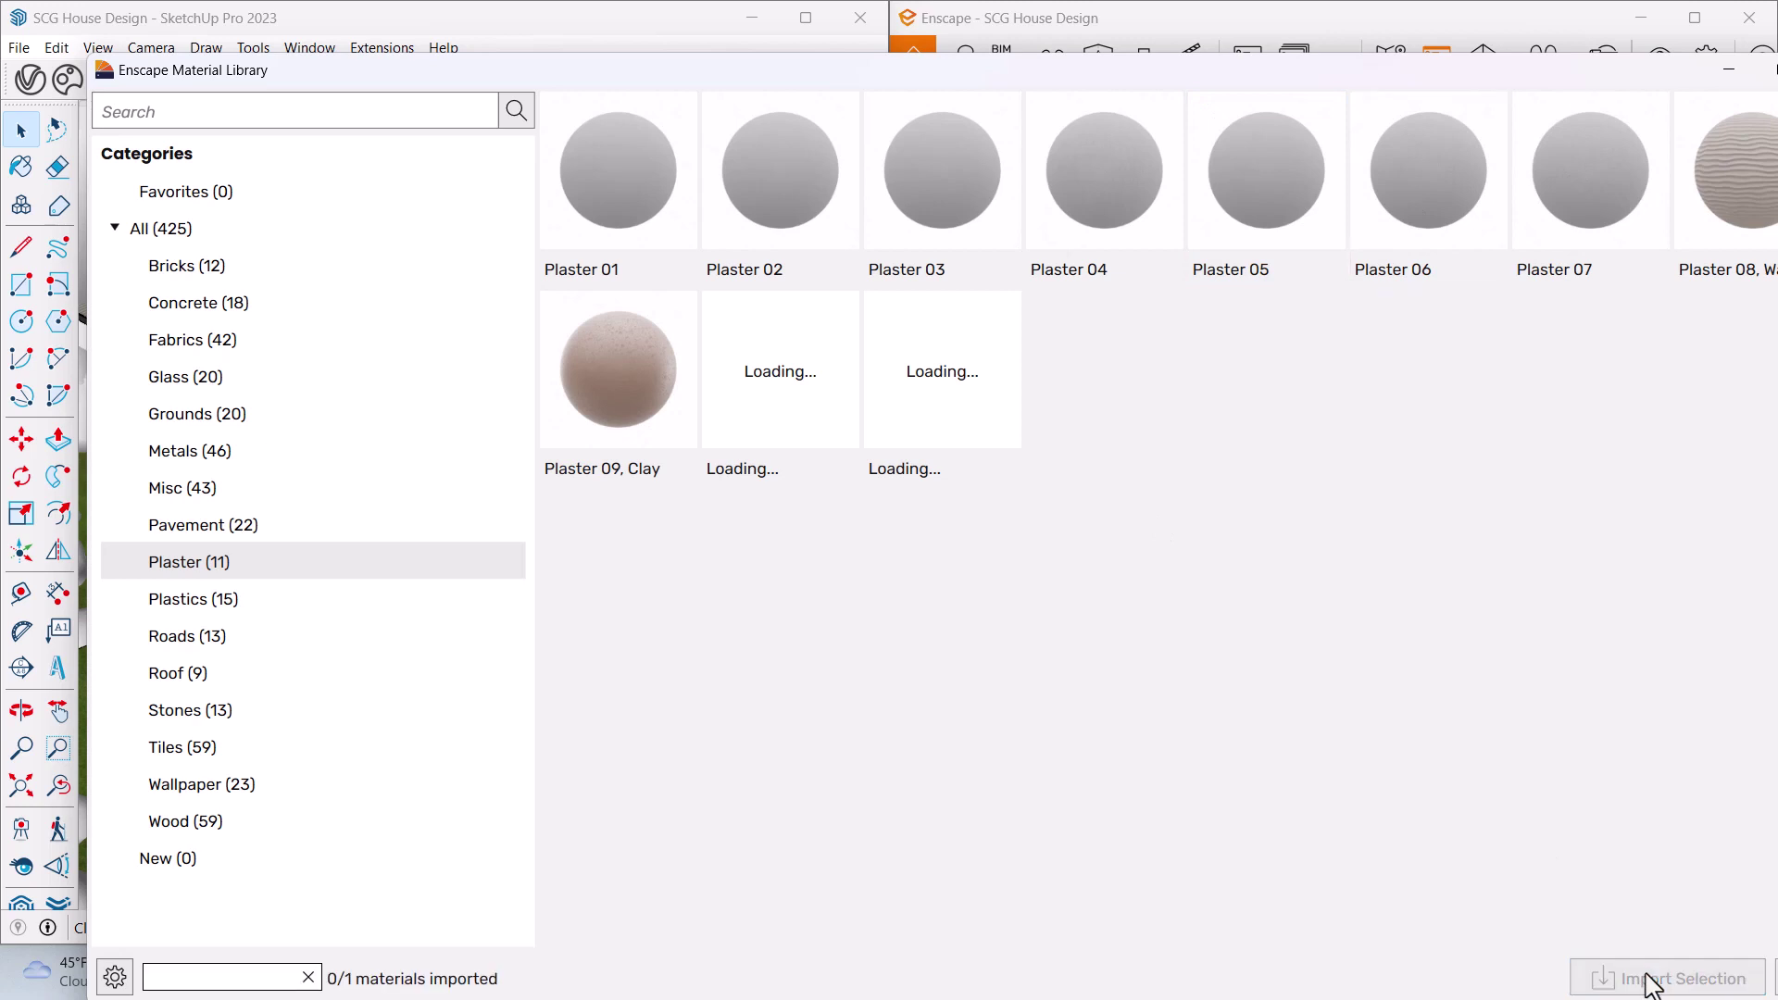
{"action": "left_click_drag", "start_coordinate": [1217, 82], "coordinate": [1125, 86]}
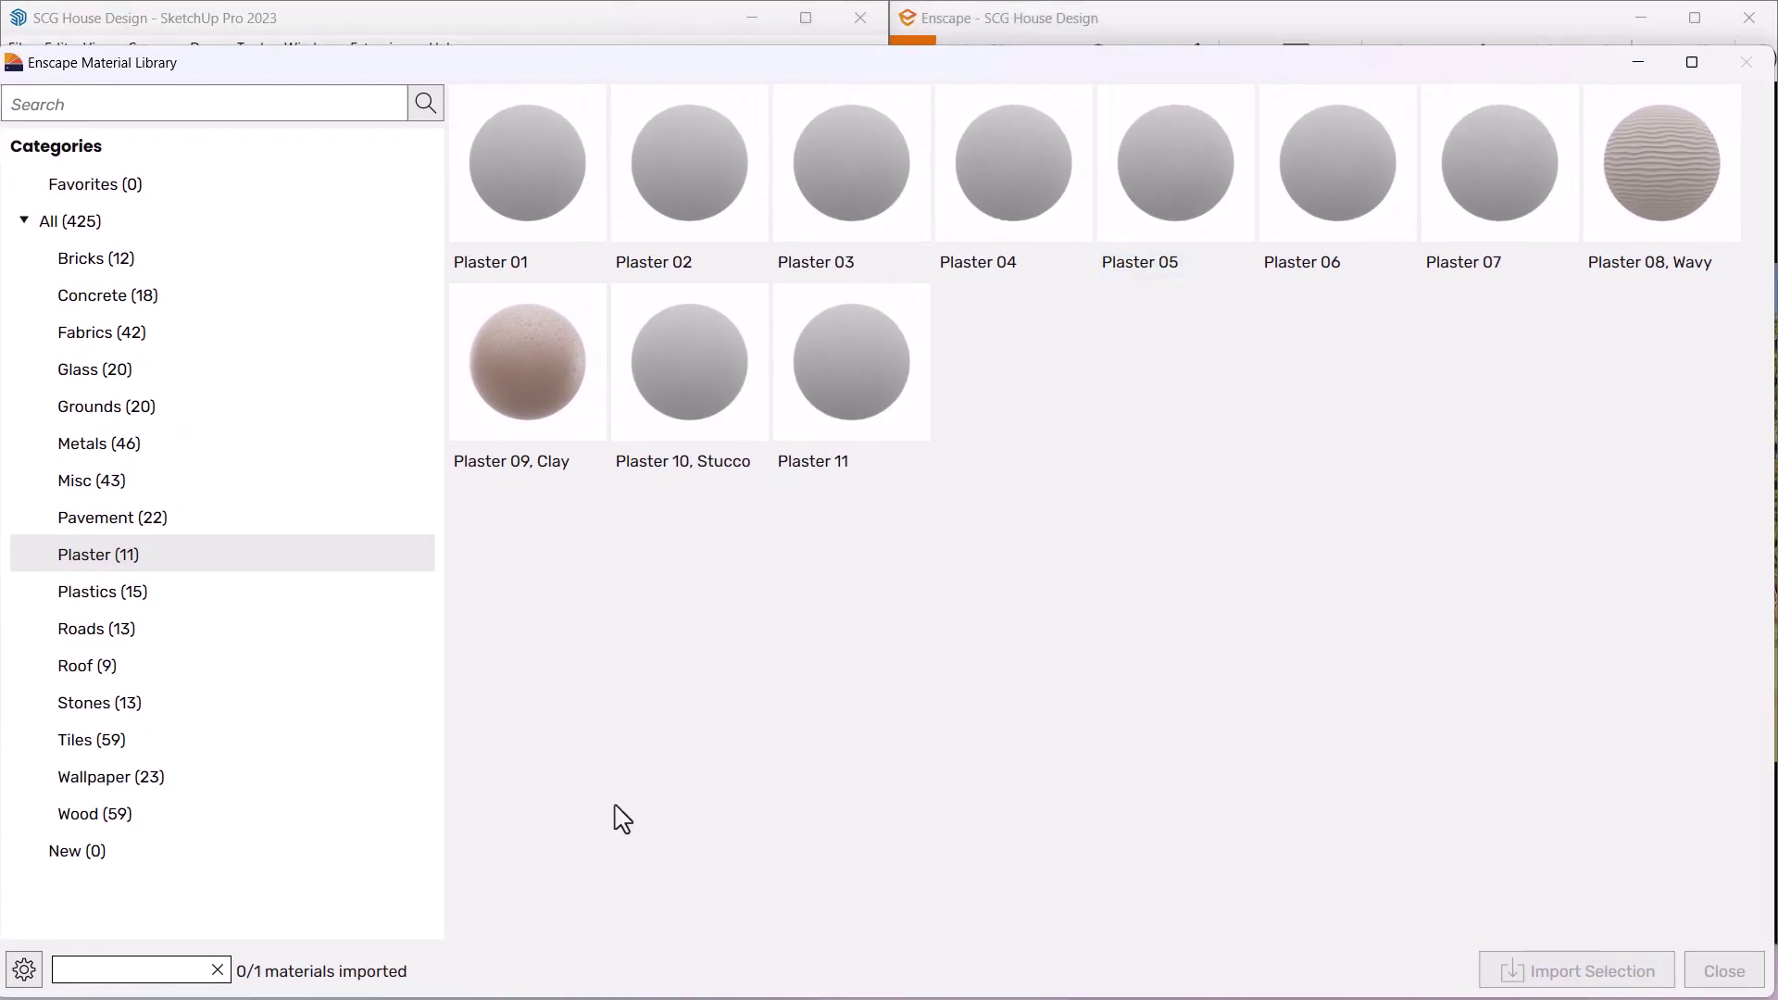
{"action": "left_click", "coordinate": [1747, 62]}
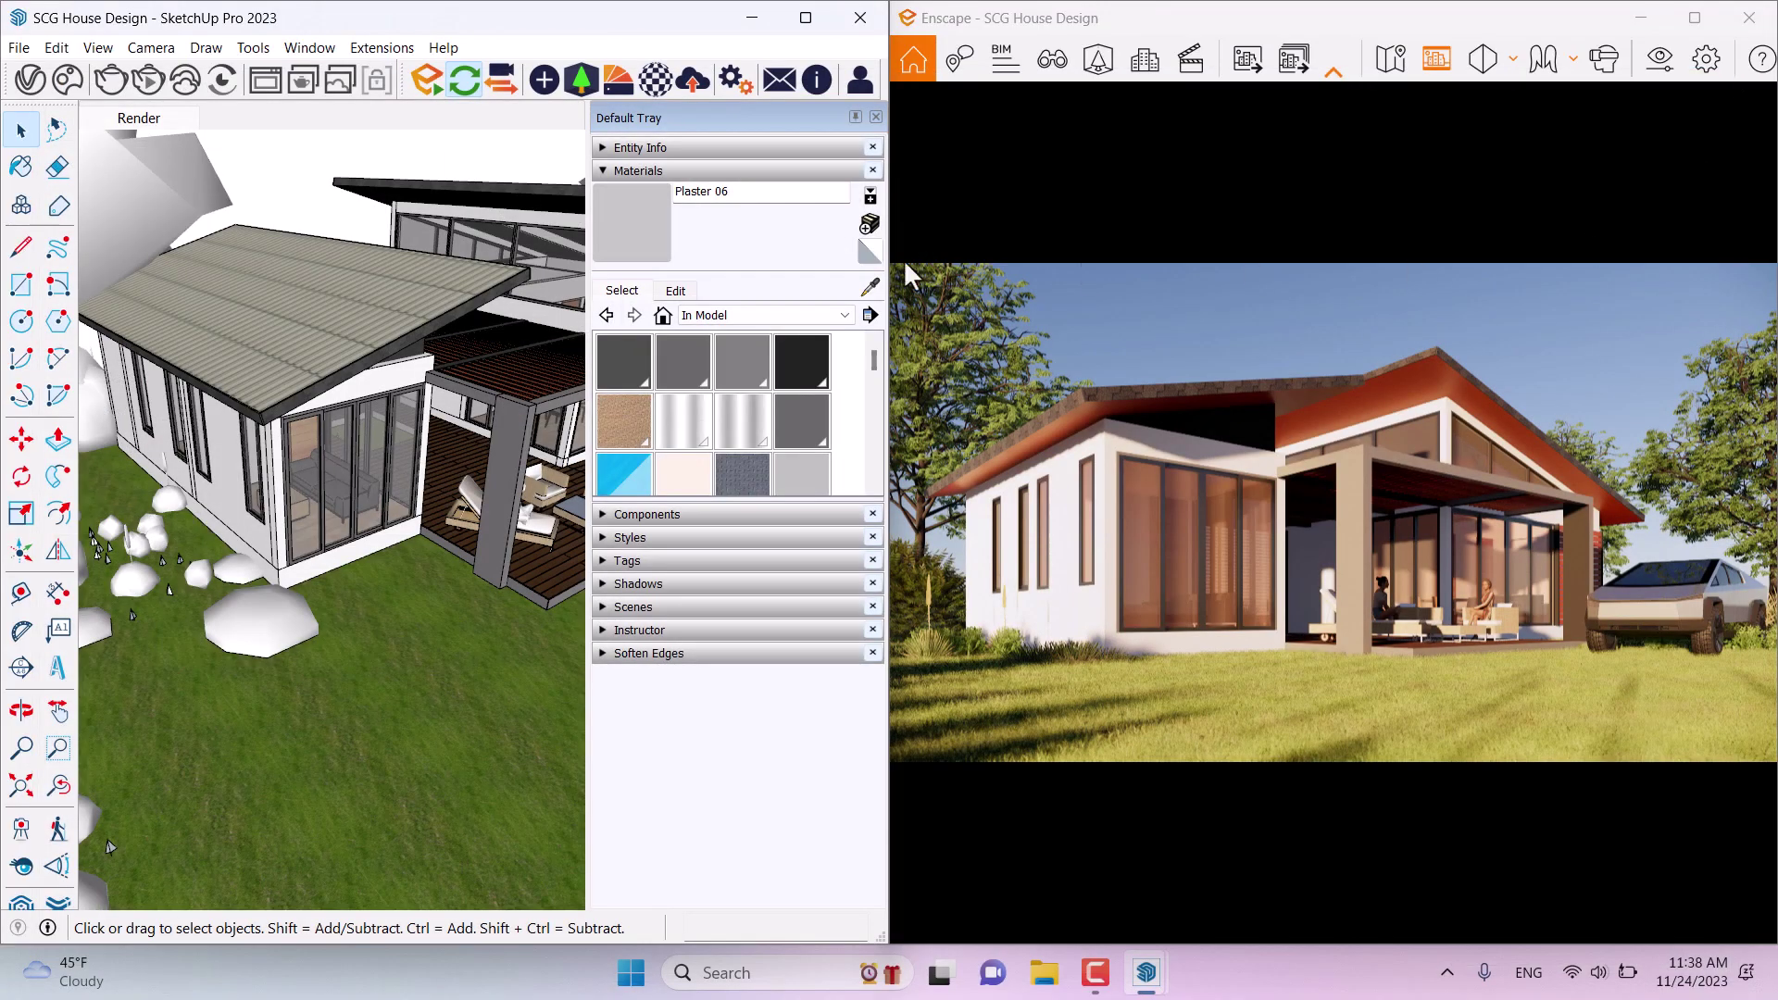
Step: Paint the house's white exterior wall faces with Plaster 06, including all matching faces around the sliding doors
{"action": "left_click", "coordinate": [637, 213]}
{"action": "scroll", "coordinate": [381, 363], "scroll_direction": "up", "scroll_amount": 2}
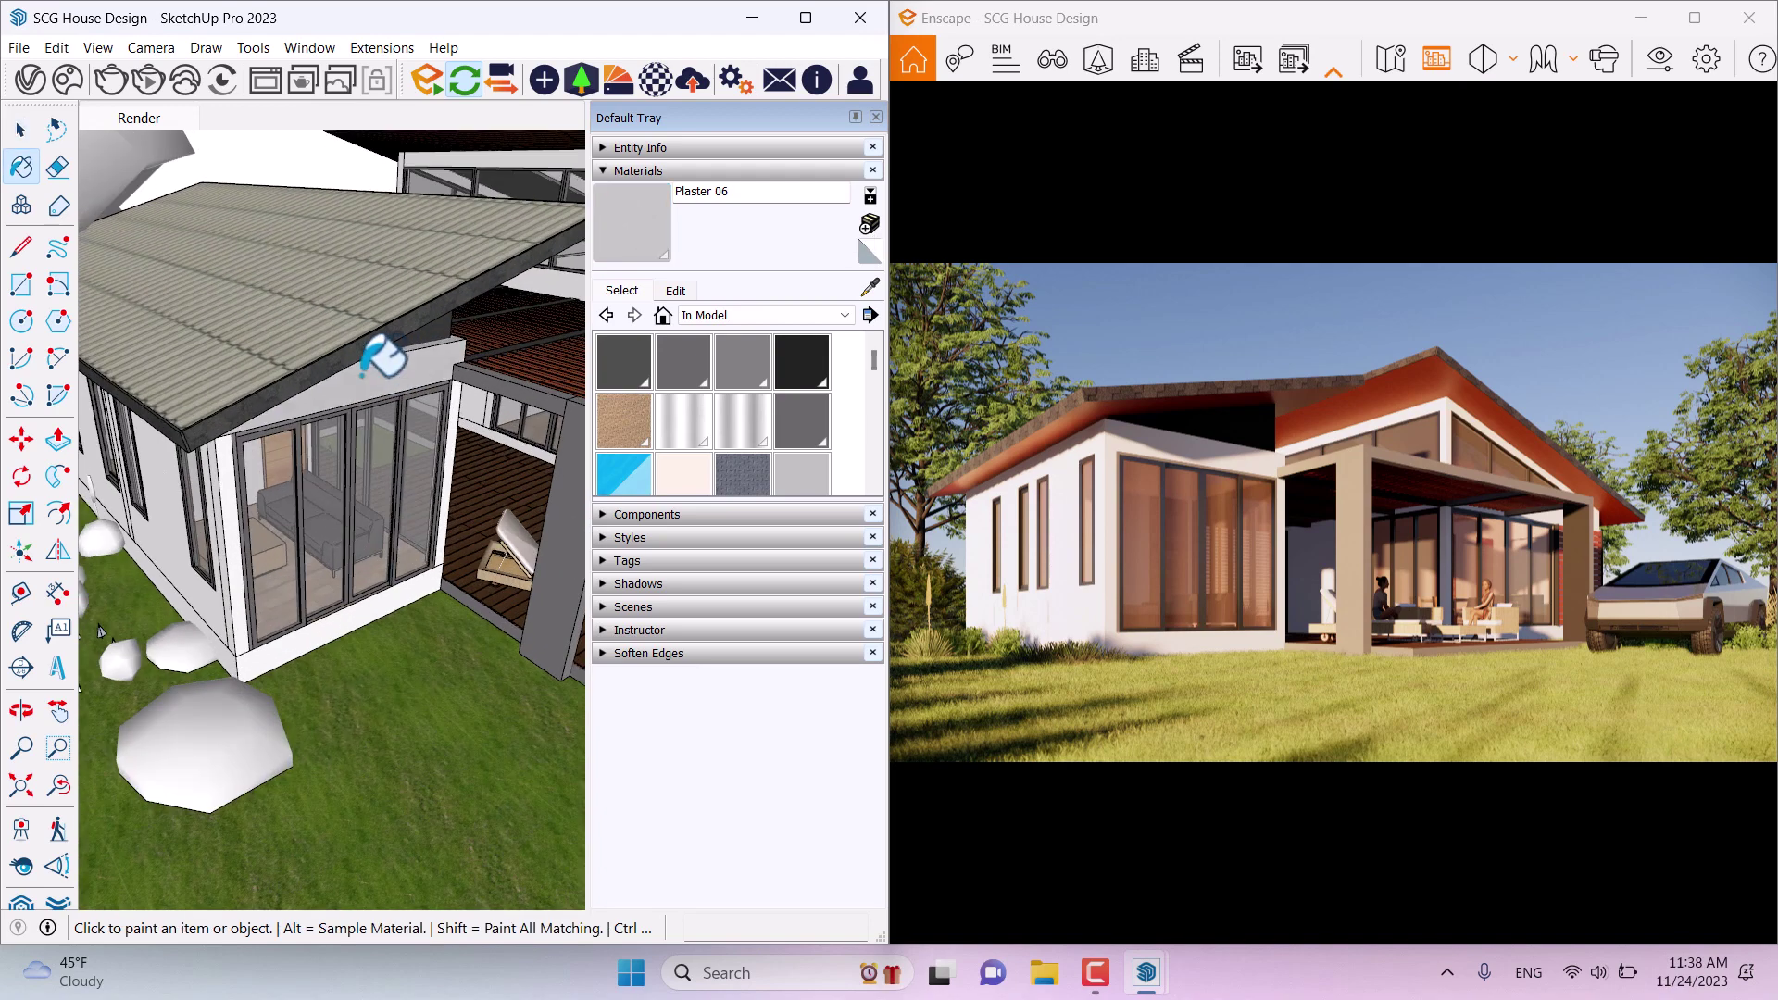
{"action": "scroll", "coordinate": [453, 426], "scroll_direction": "up", "scroll_amount": 3}
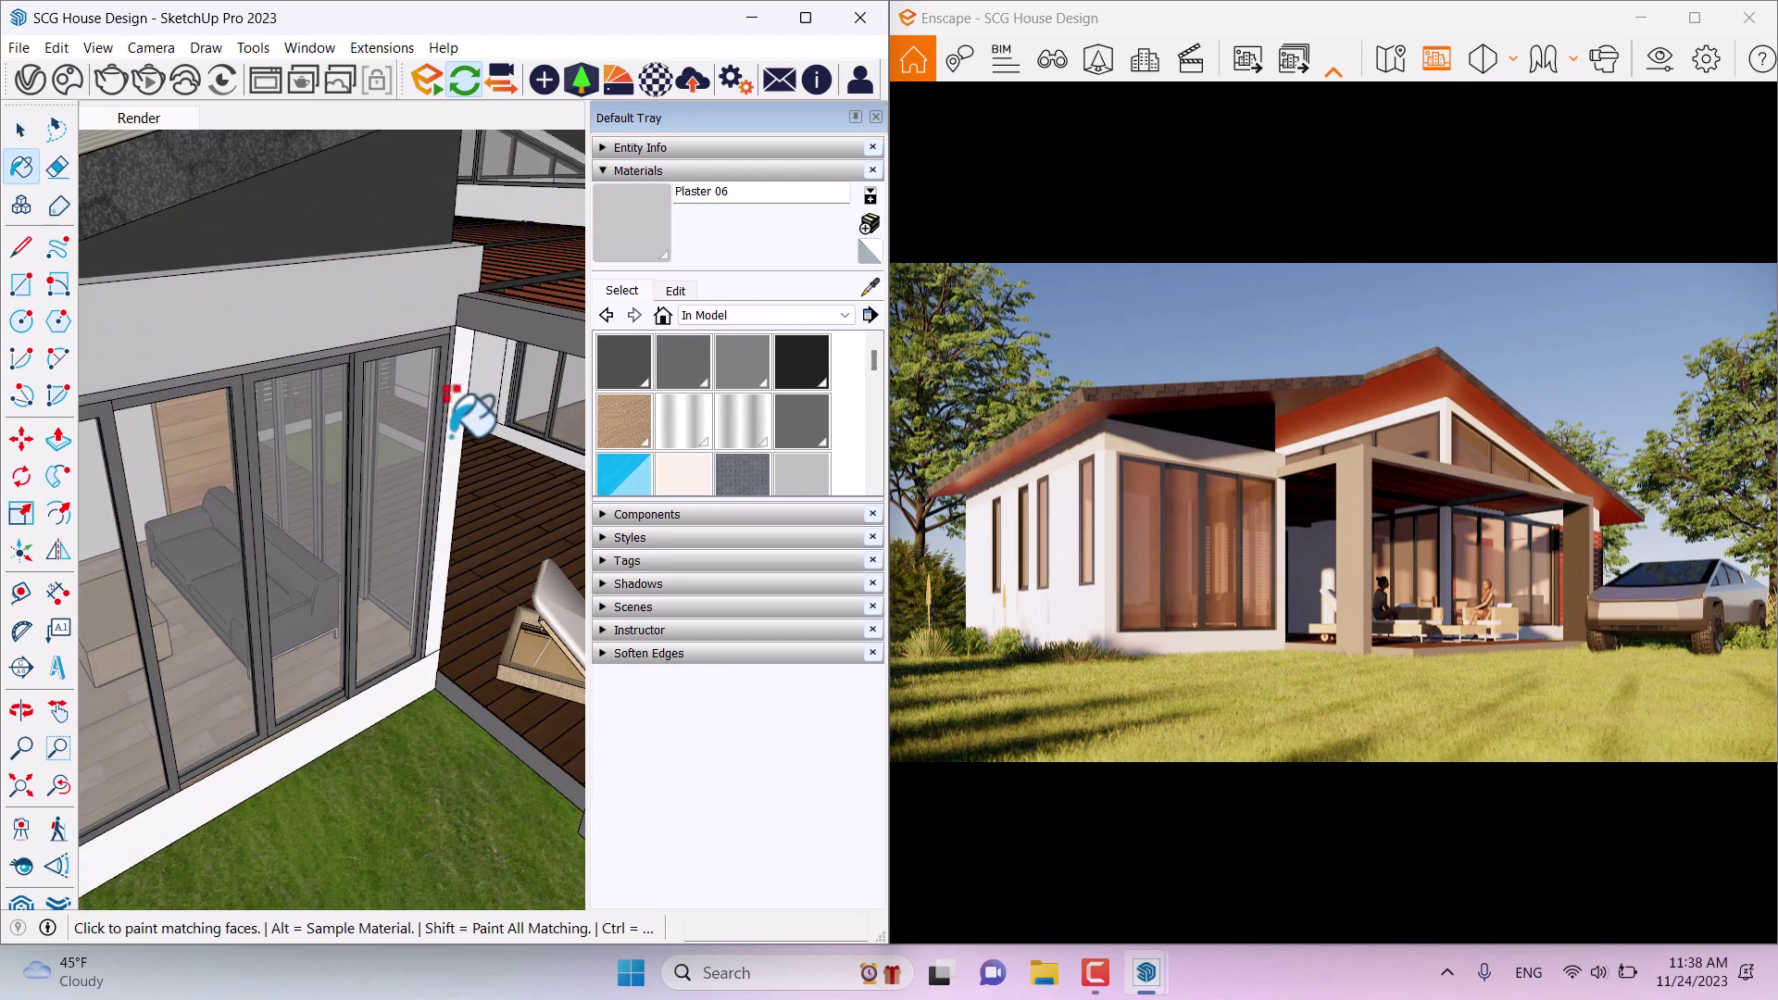
{"action": "left_click", "coordinate": [453, 428], "text": "ctrl"}
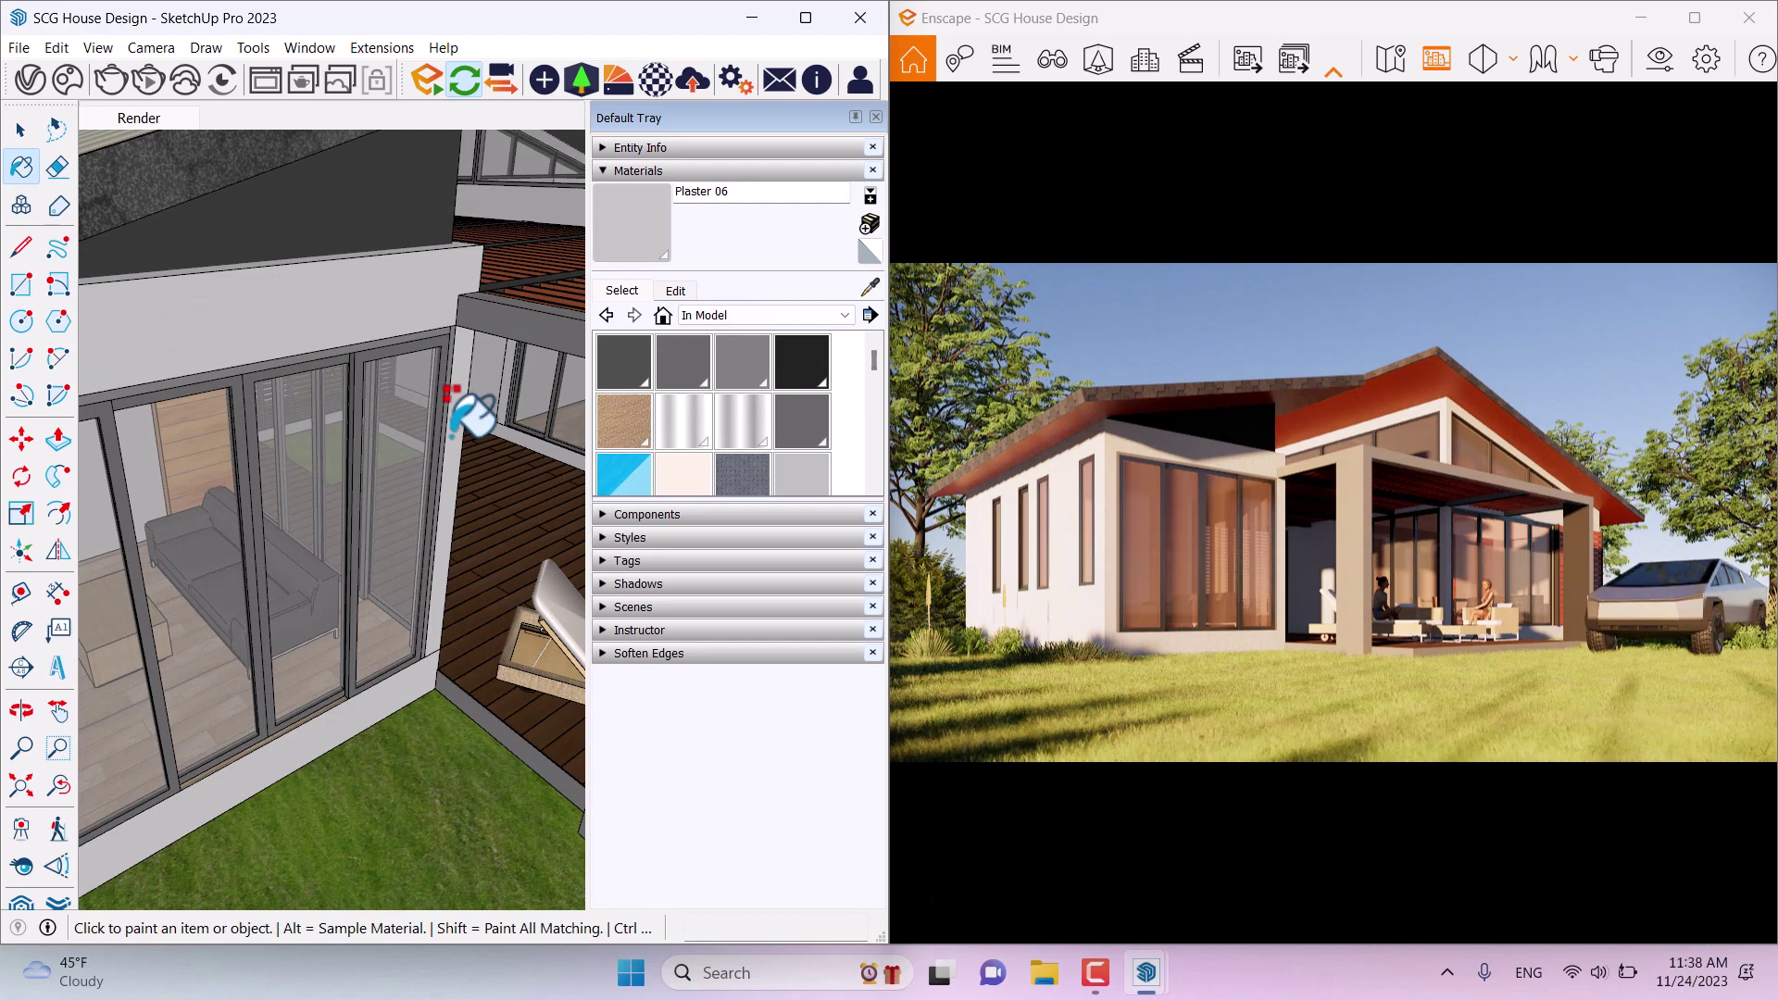
Step: Open the Enscape Material Editor and load Plaster 06 into it by sampling the wall beside the corner window
{"action": "scroll", "coordinate": [463, 403], "scroll_direction": "down", "scroll_amount": 4}
{"action": "mouse_move", "coordinate": [199, 595]}
{"action": "middle_mouse_down"}
{"action": "mouse_move", "coordinate": [668, 472]}
{"action": "mouse_move", "coordinate": [349, 528]}
{"action": "middle_mouse_up"}
{"action": "scroll", "coordinate": [365, 525], "scroll_direction": "up", "scroll_amount": 3}
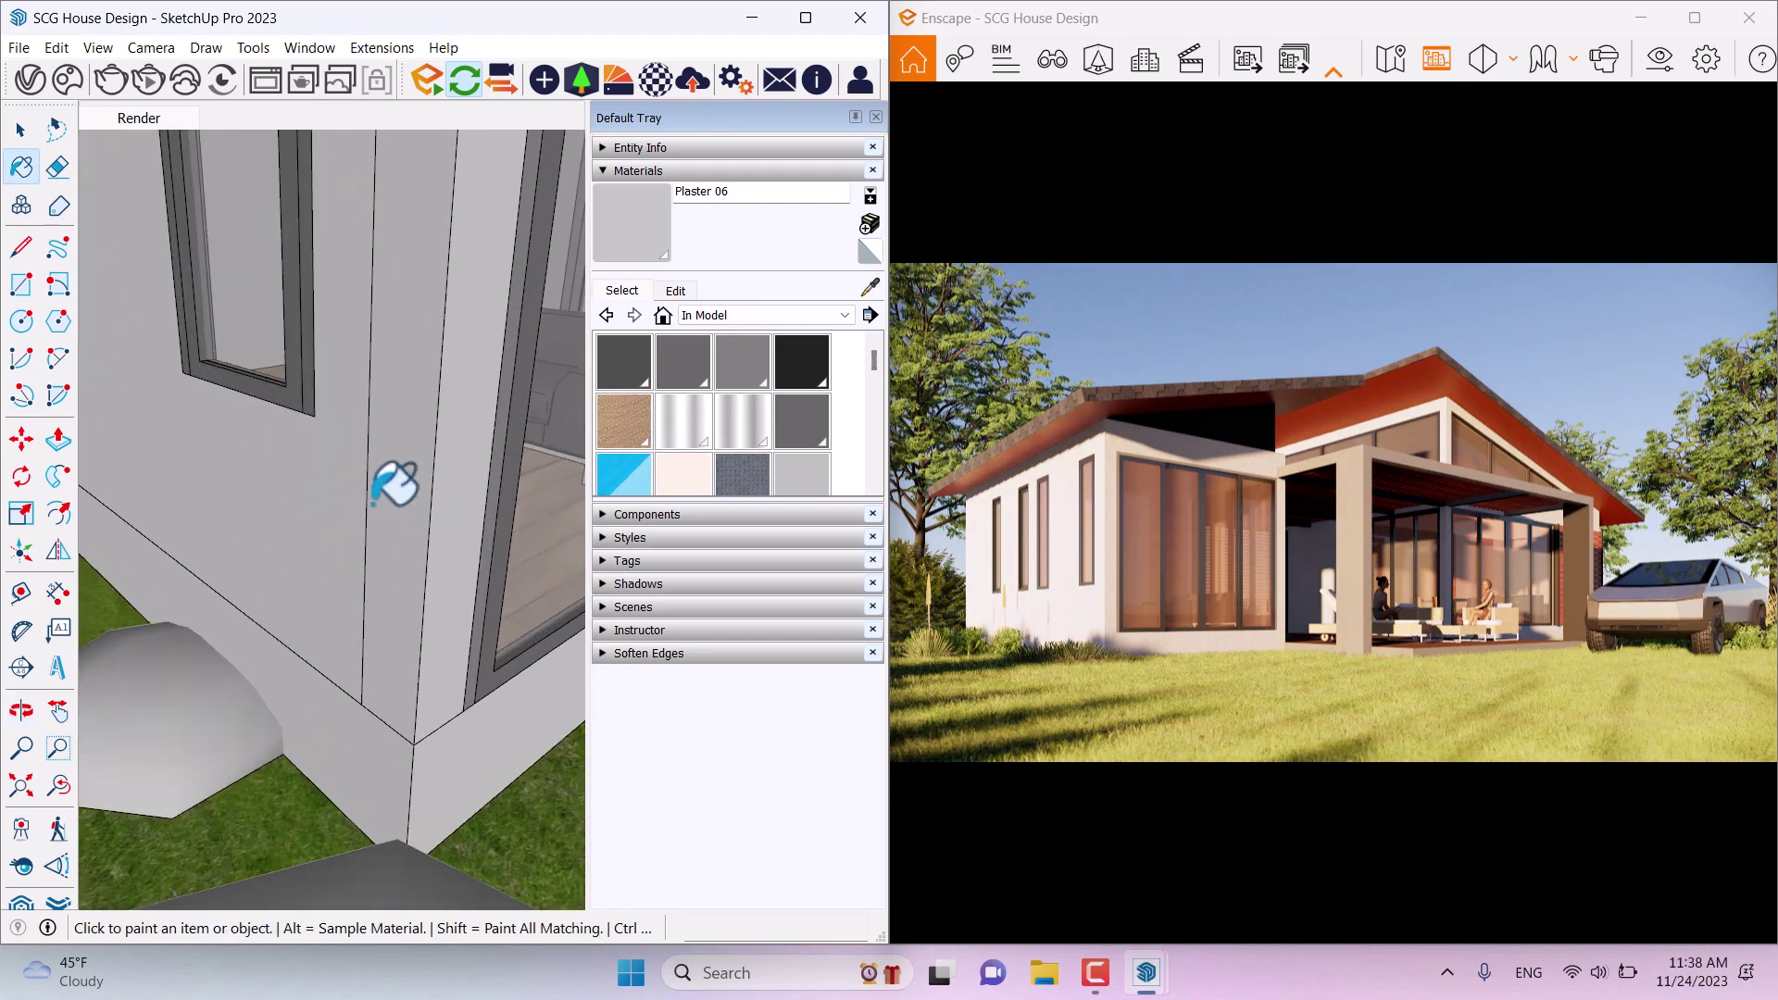
{"action": "key", "text": "space"}
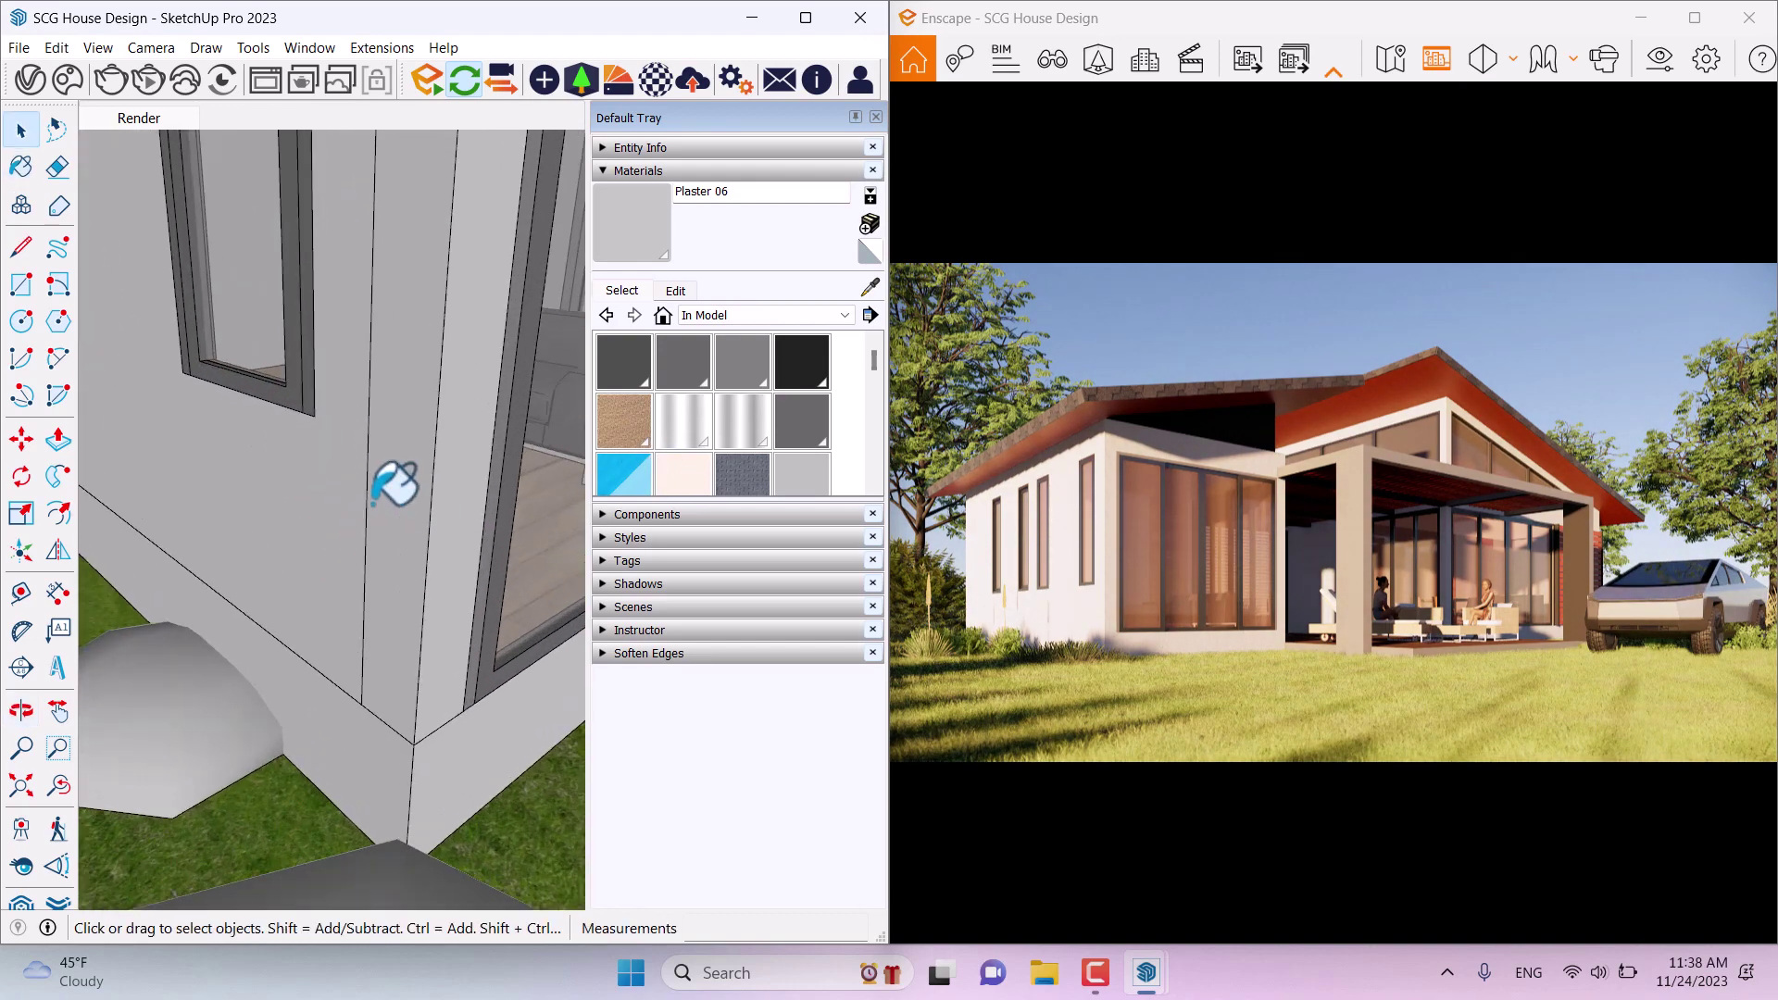
{"action": "left_click", "coordinate": [654, 81]}
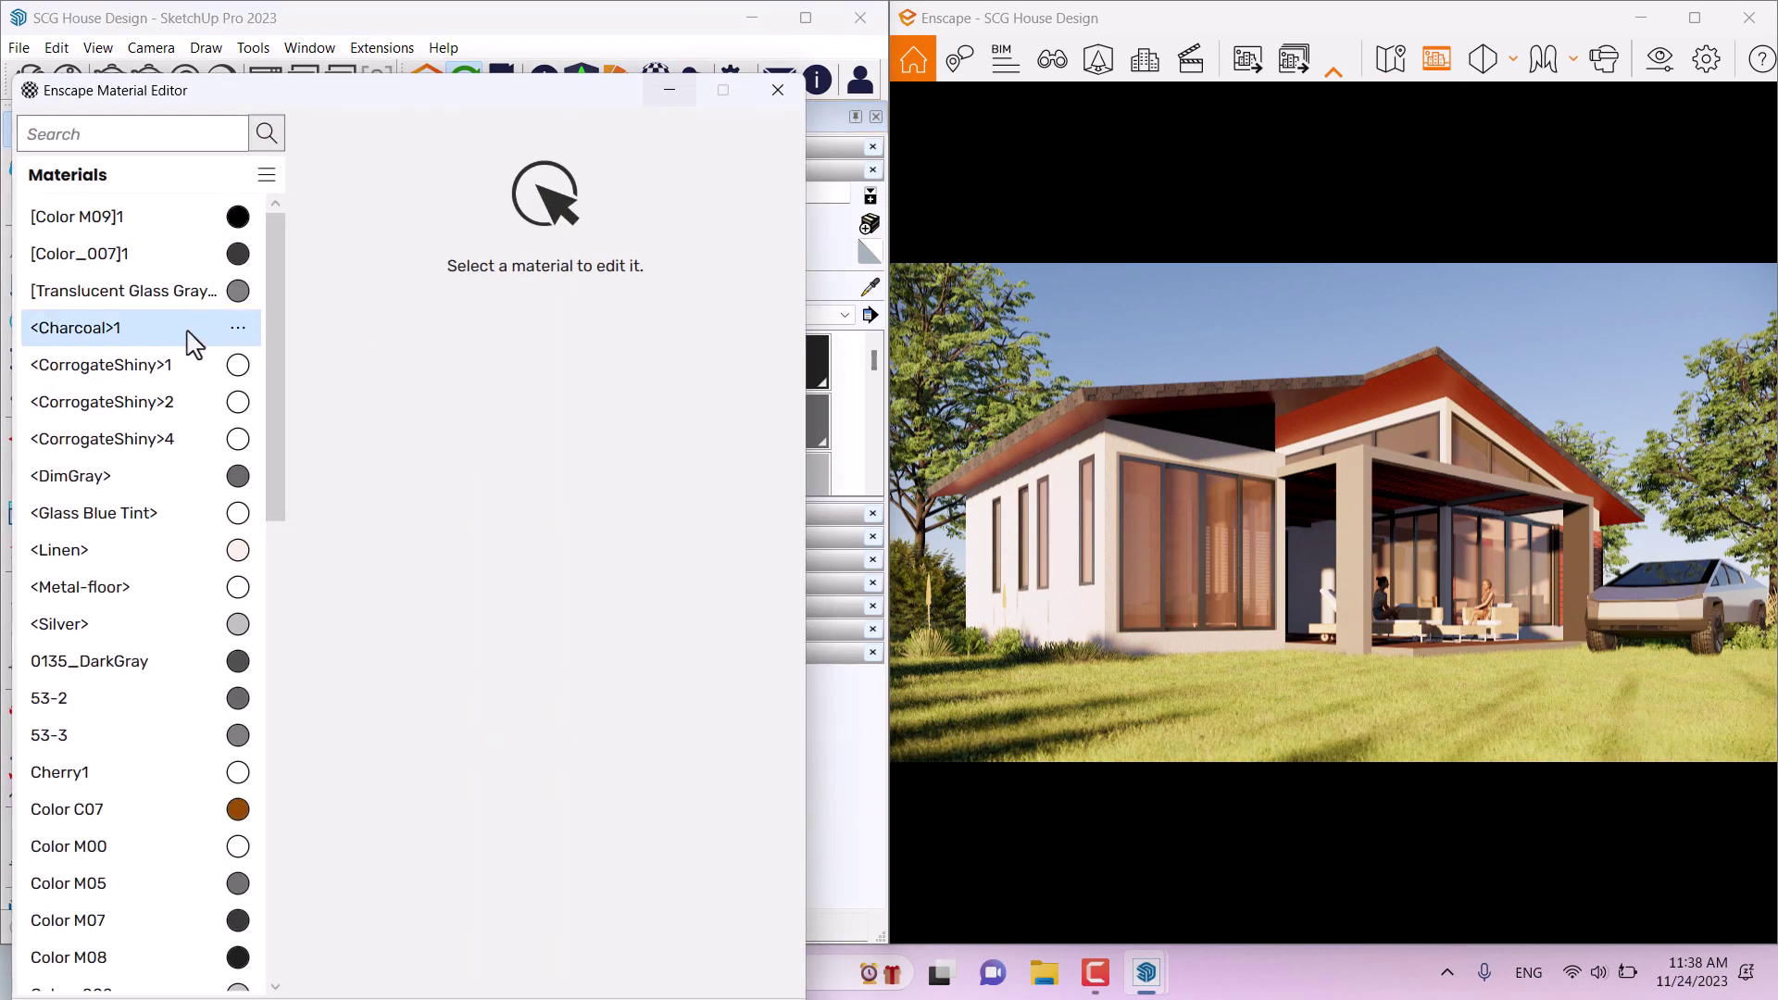
{"action": "left_click_drag", "start_coordinate": [443, 97], "coordinate": [556, 683]}
{"action": "left_click", "coordinate": [870, 287]}
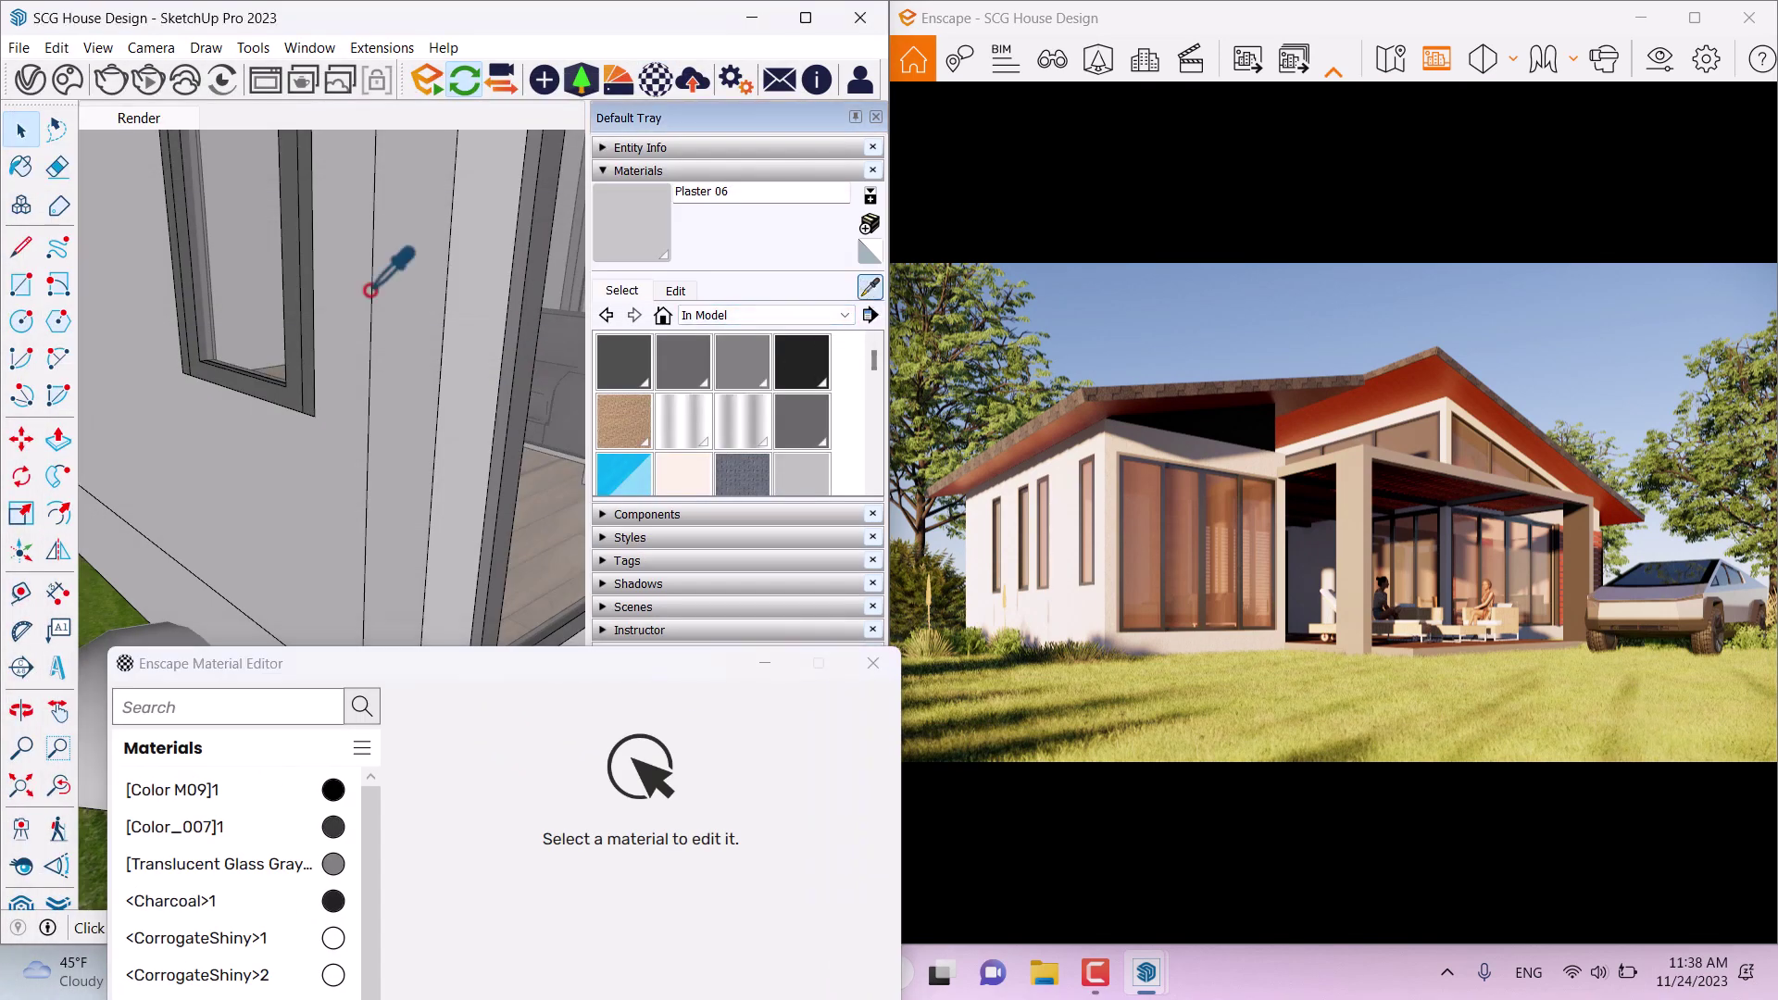
{"action": "left_click", "coordinate": [375, 270]}
{"action": "left_click_drag", "start_coordinate": [445, 665], "coordinate": [418, 148]}
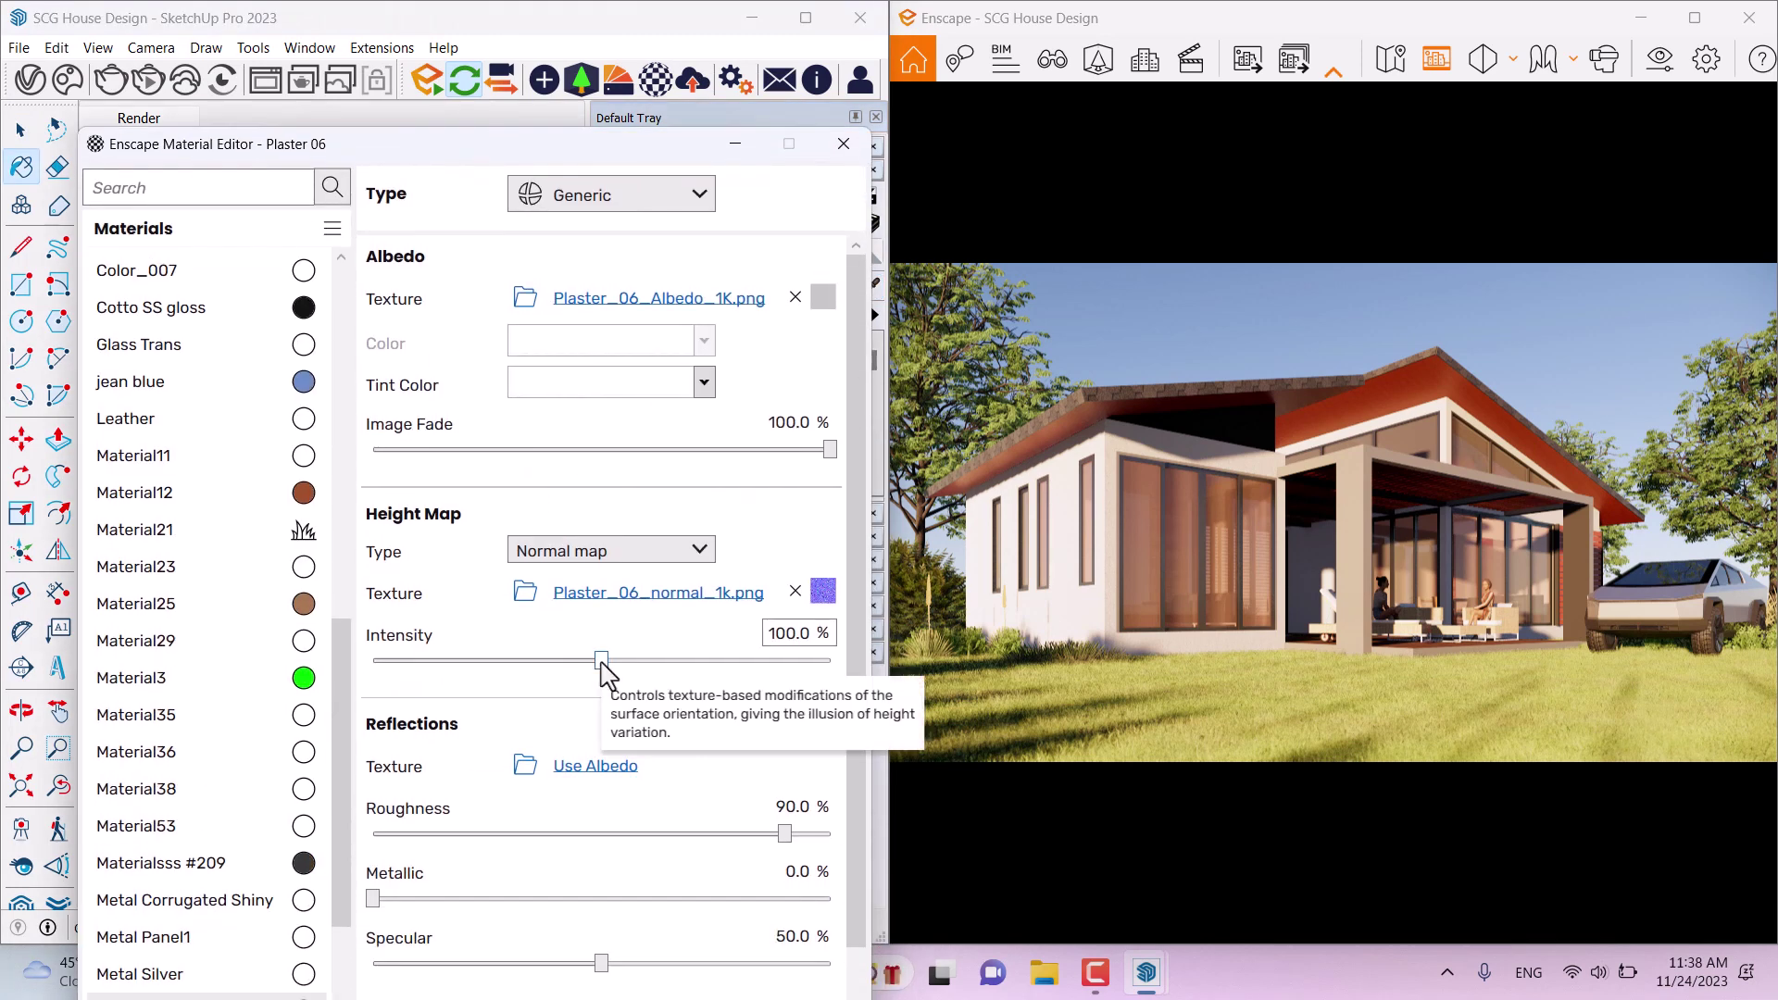
Step: Set the height map intensity of Plaster 06 to 156% and its reflection roughness to 94%
{"action": "left_click_drag", "start_coordinate": [603, 660], "coordinate": [756, 660]}
{"action": "double_click", "coordinate": [788, 638]}
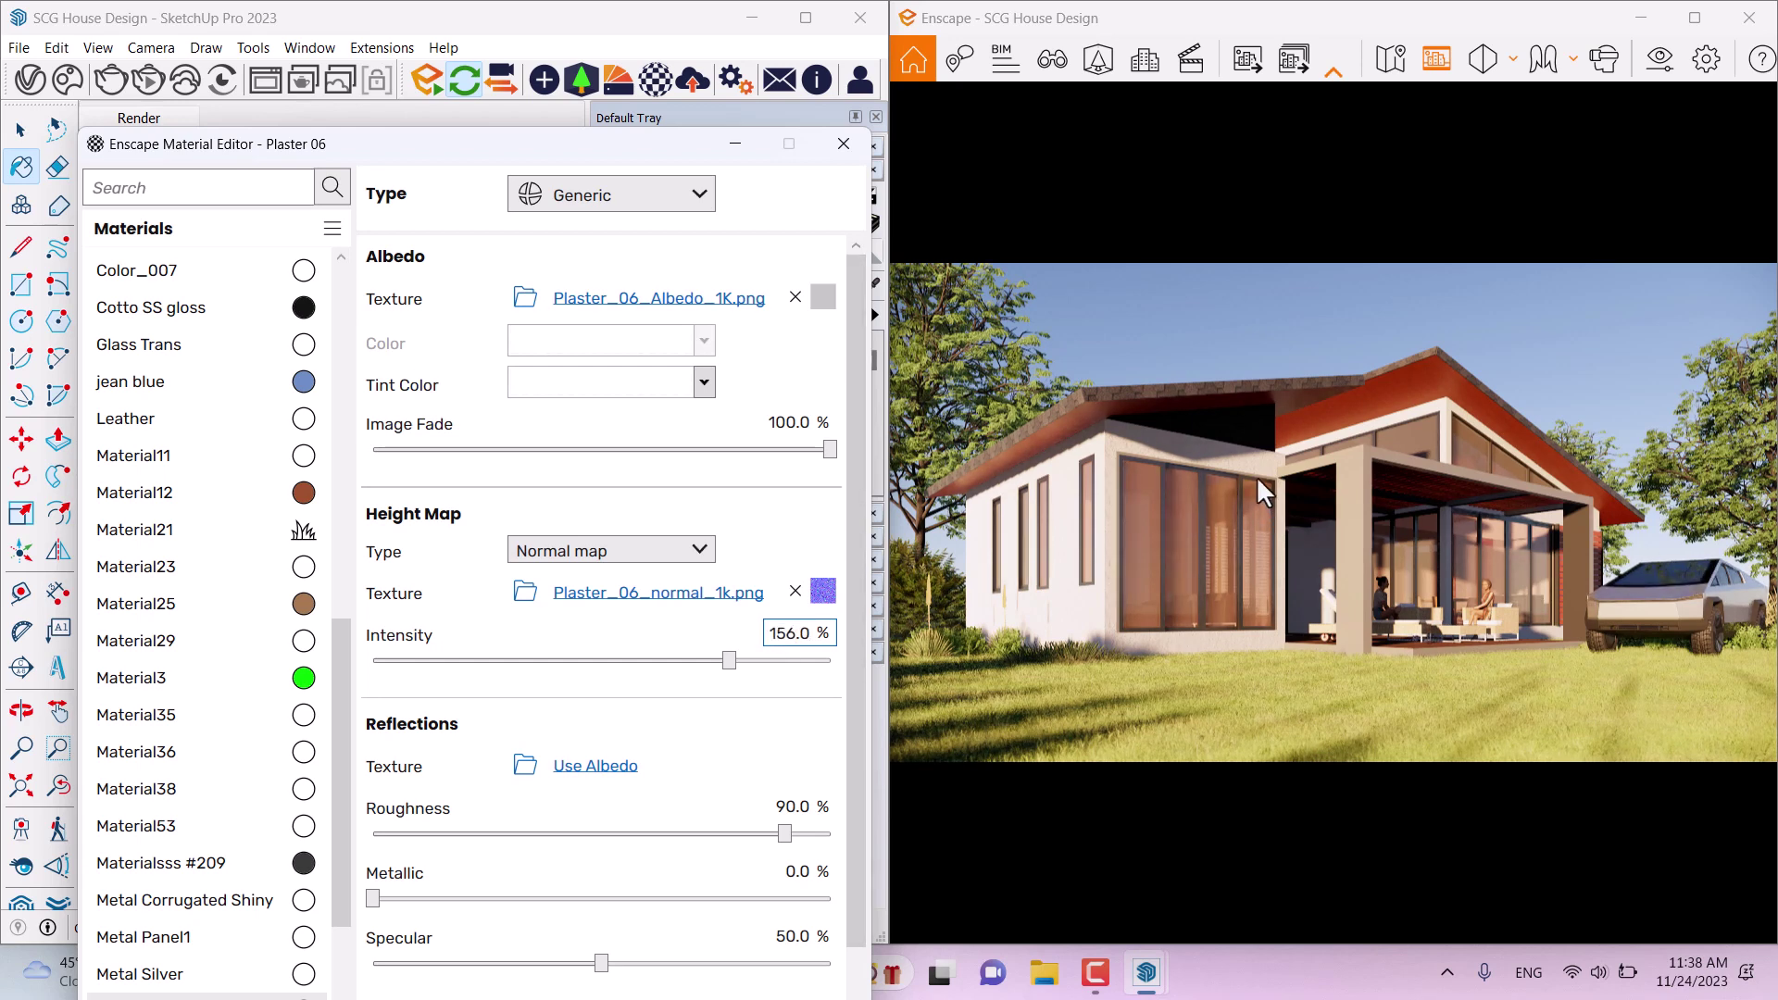
{"action": "double_click", "coordinate": [795, 807]}
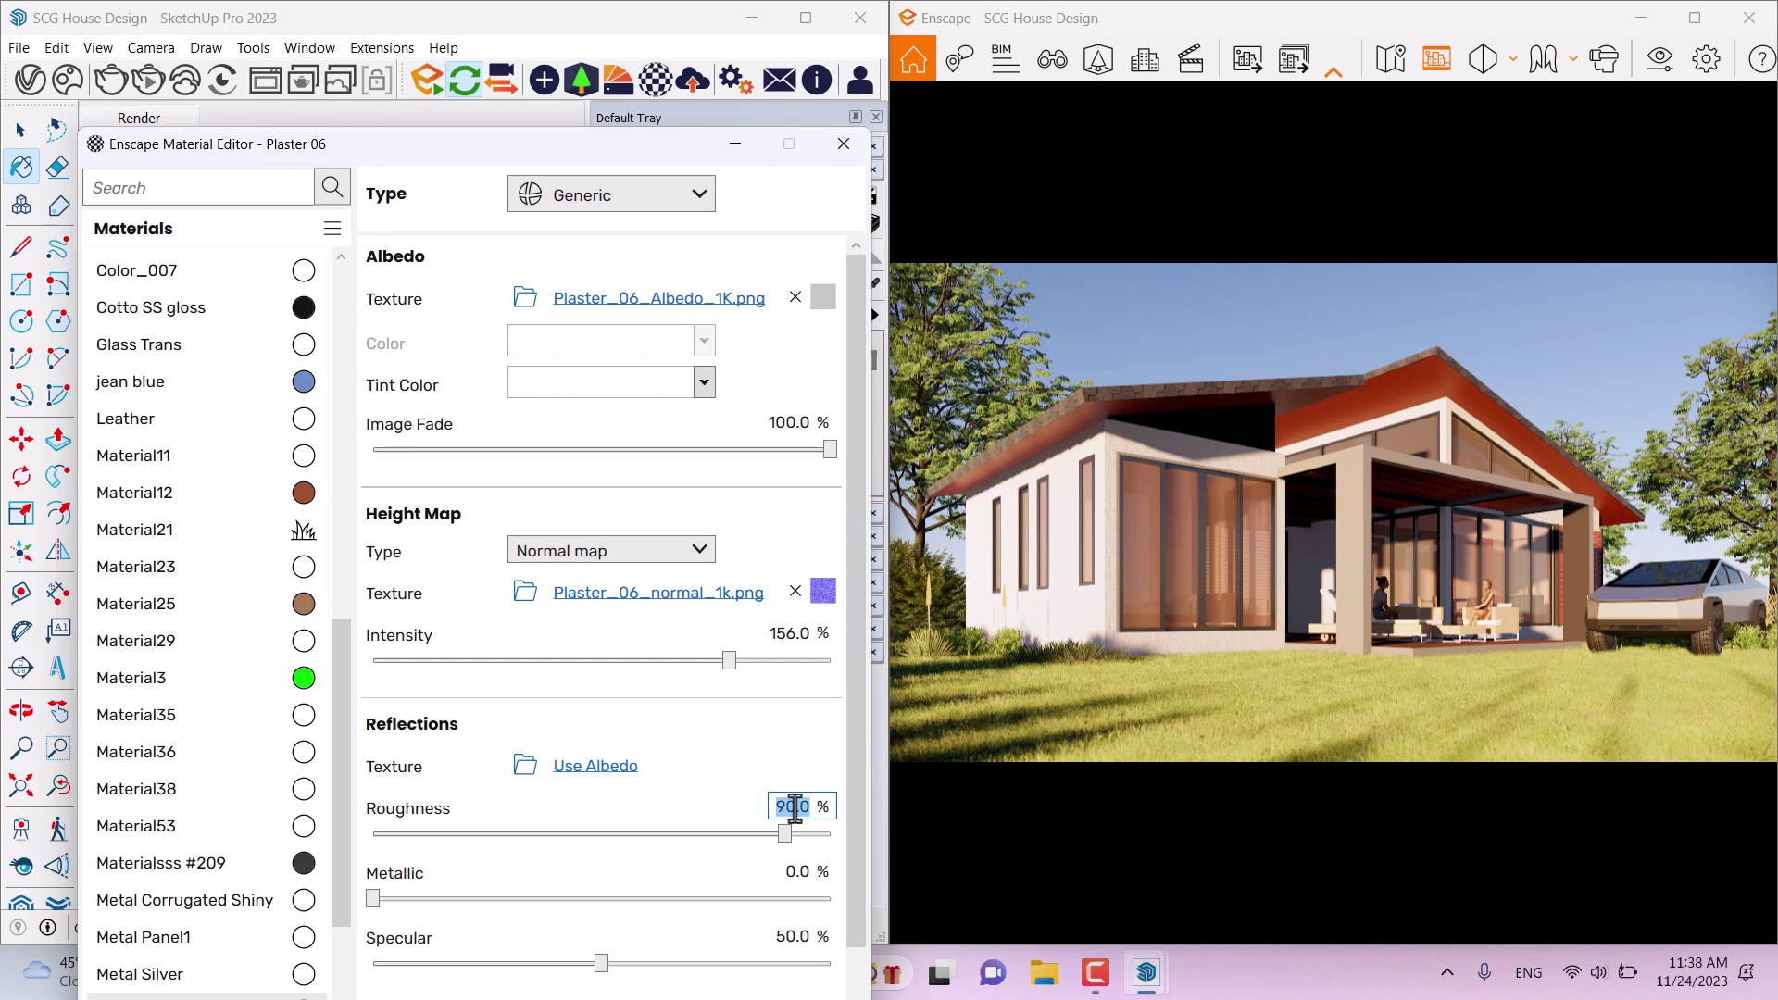
{"action": "type", "text": "94"}
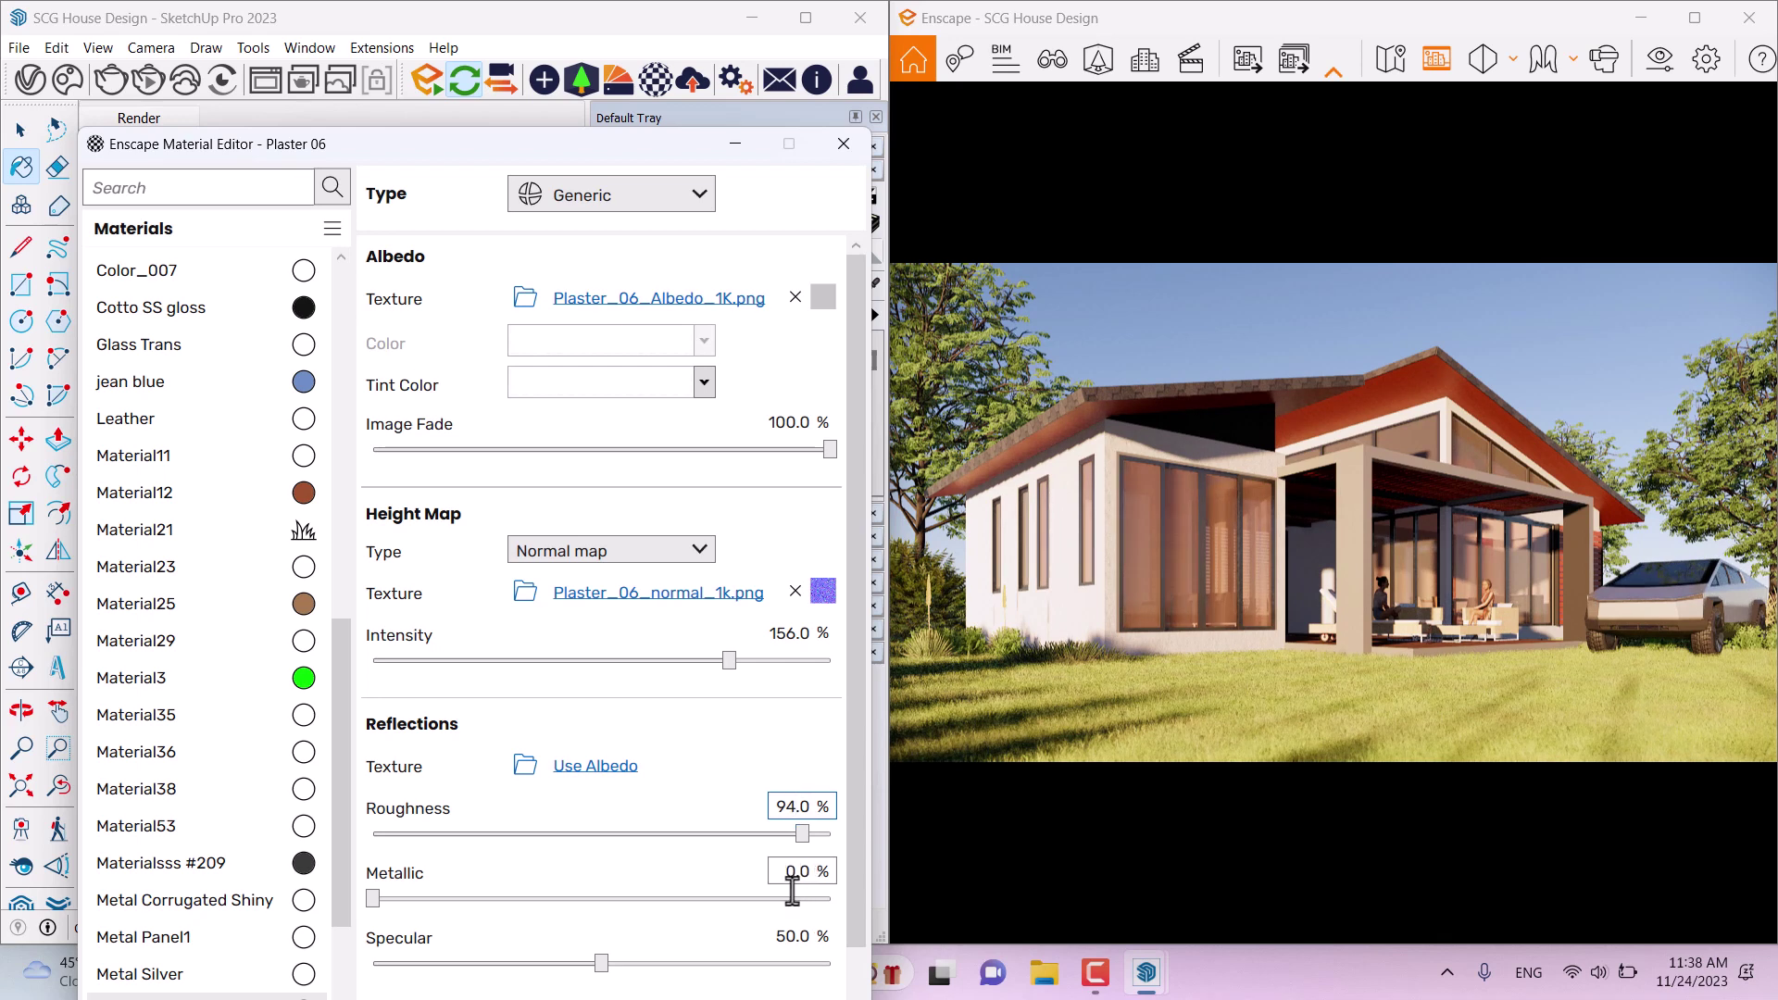
Step: Set the specular reflection of Plaster 06 to 31%
{"action": "left_click", "coordinate": [790, 938]}
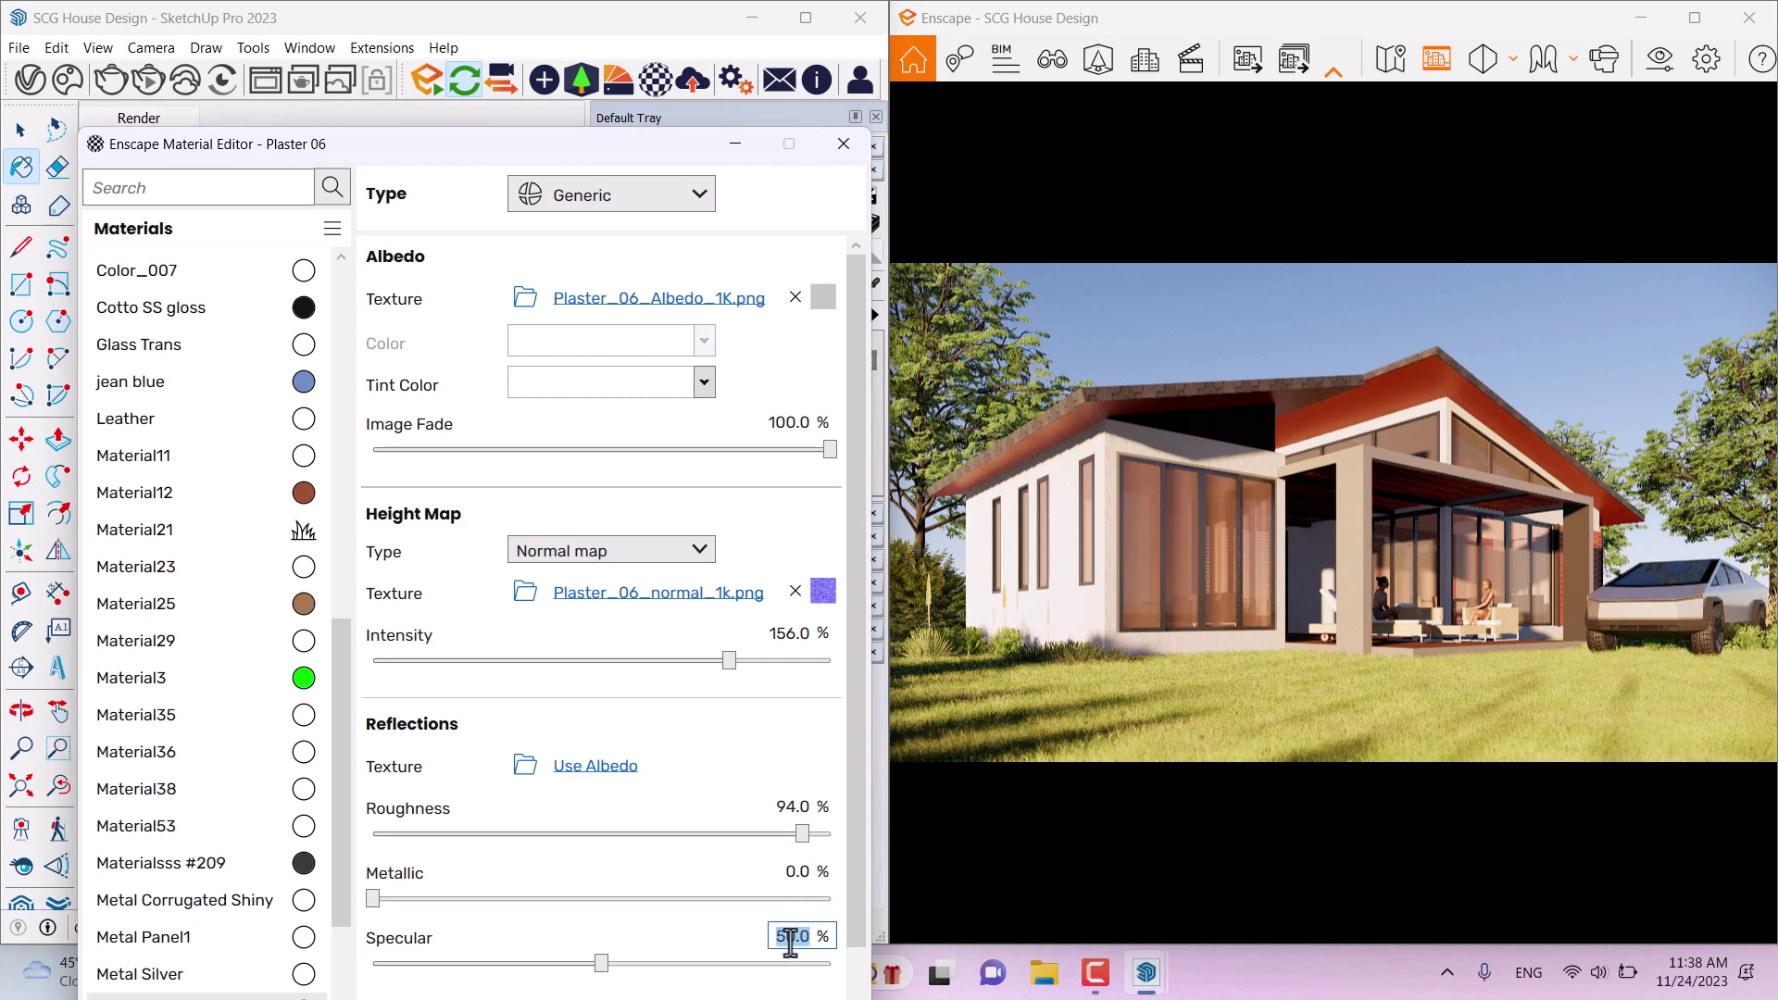
{"action": "type", "text": "31"}
{"action": "key", "text": "Return"}
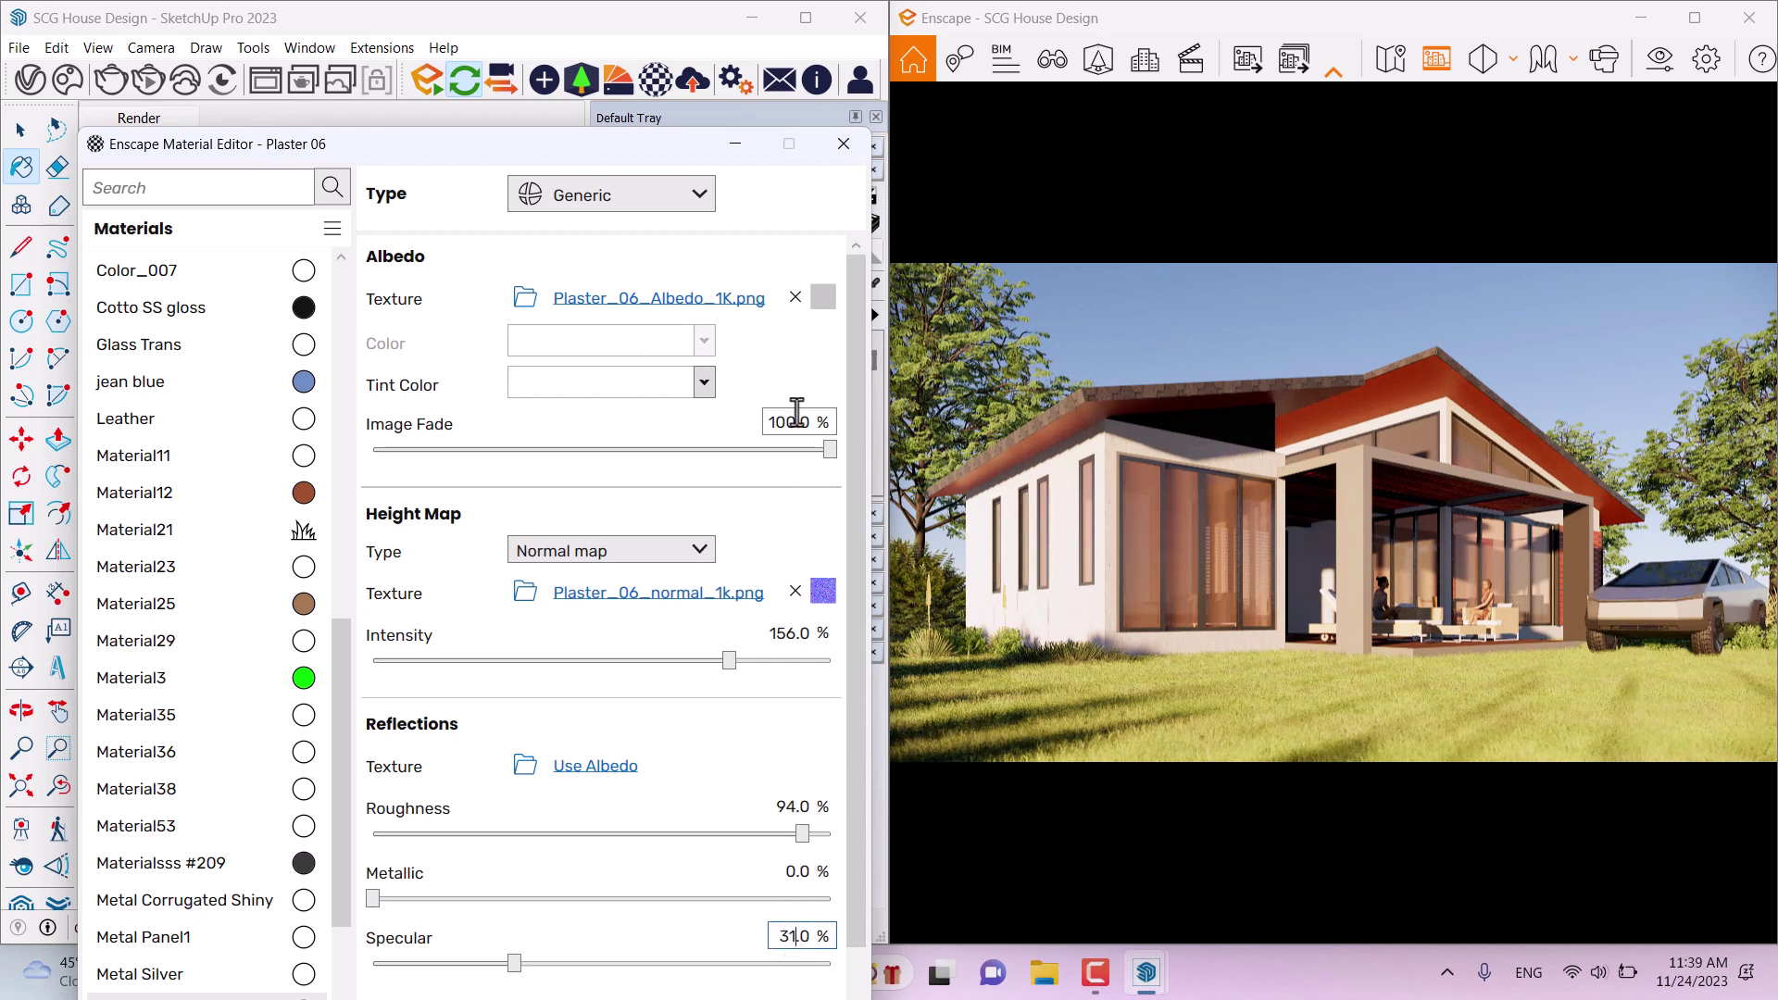
Step: Give Plaster 06 a Gainsboro tint color and close the Enscape Material Editor
{"action": "left_click", "coordinate": [704, 383]}
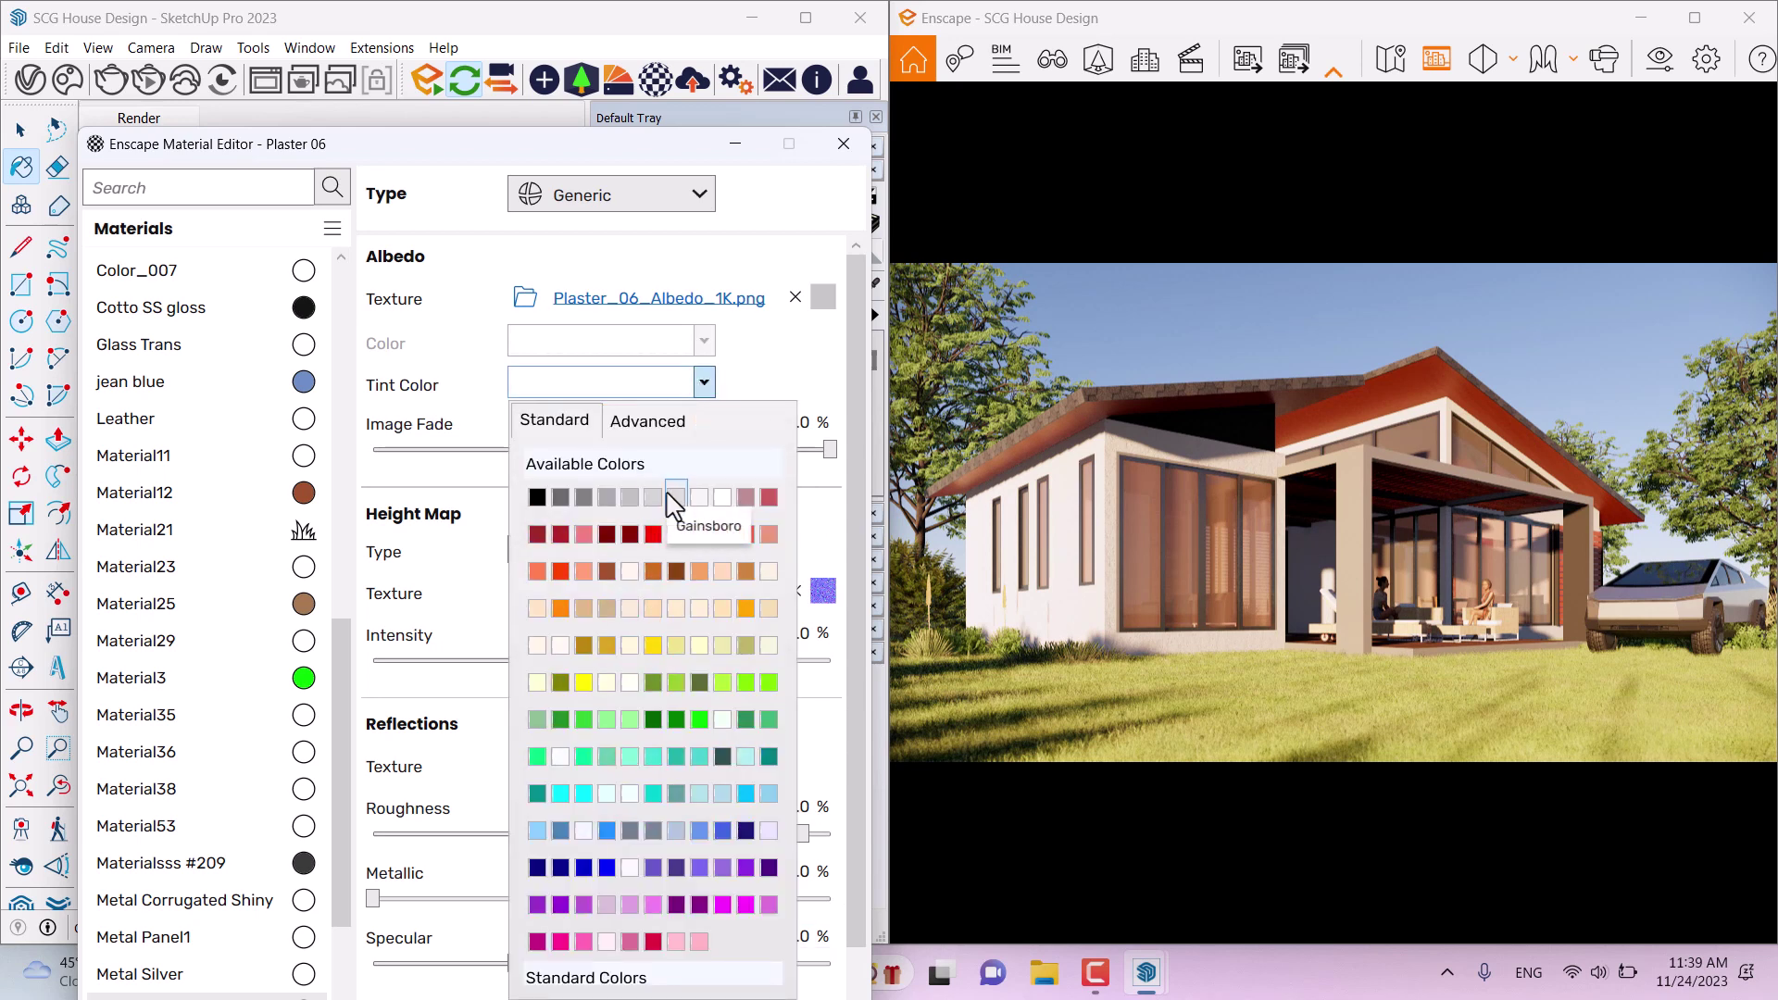
{"action": "left_click", "coordinate": [675, 501]}
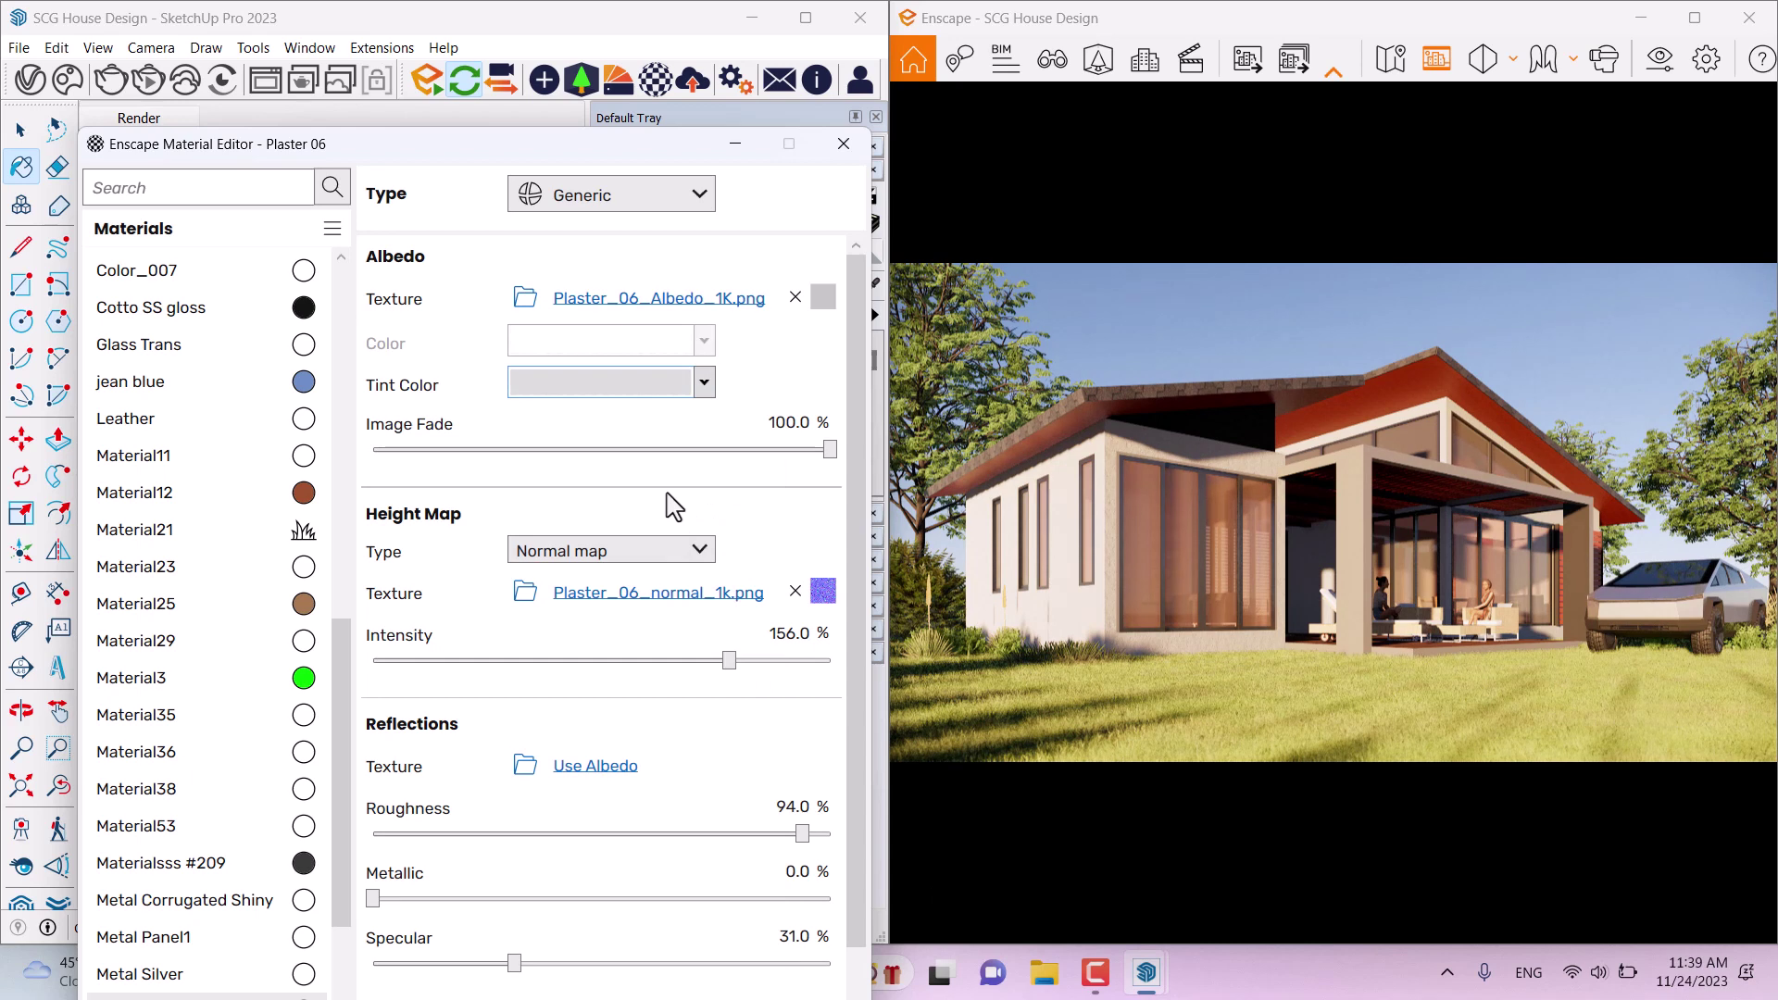
{"action": "left_click", "coordinate": [843, 144]}
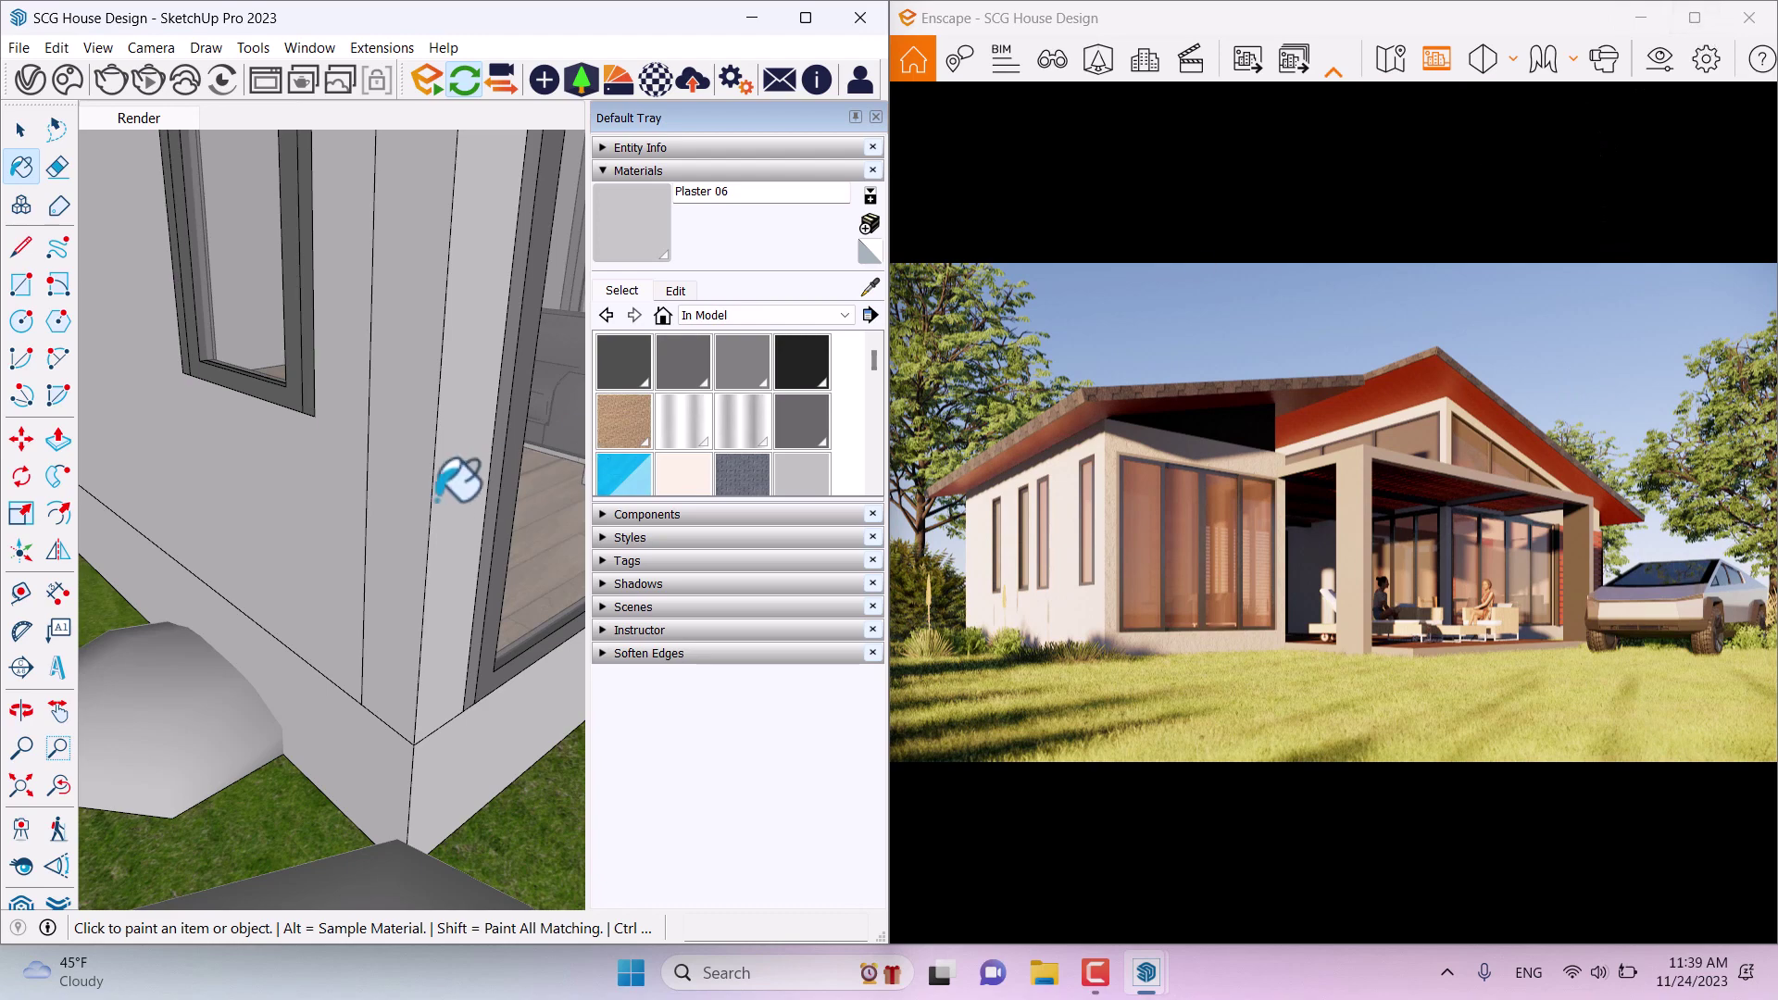
Step: Move the ornamental grass plant from the lawn's edge about 4.43 m onto the open lawn in front of the house
{"action": "scroll", "coordinate": [457, 484], "scroll_direction": "down", "scroll_amount": 6}
{"action": "key", "text": "space"}
{"action": "scroll", "coordinate": [457, 484], "scroll_direction": "down", "scroll_amount": 5}
{"action": "mouse_move", "coordinate": [456, 484]}
{"action": "middle_mouse_down"}
{"action": "mouse_move", "coordinate": [368, 608]}
{"action": "mouse_move", "coordinate": [414, 721]}
{"action": "middle_mouse_up"}
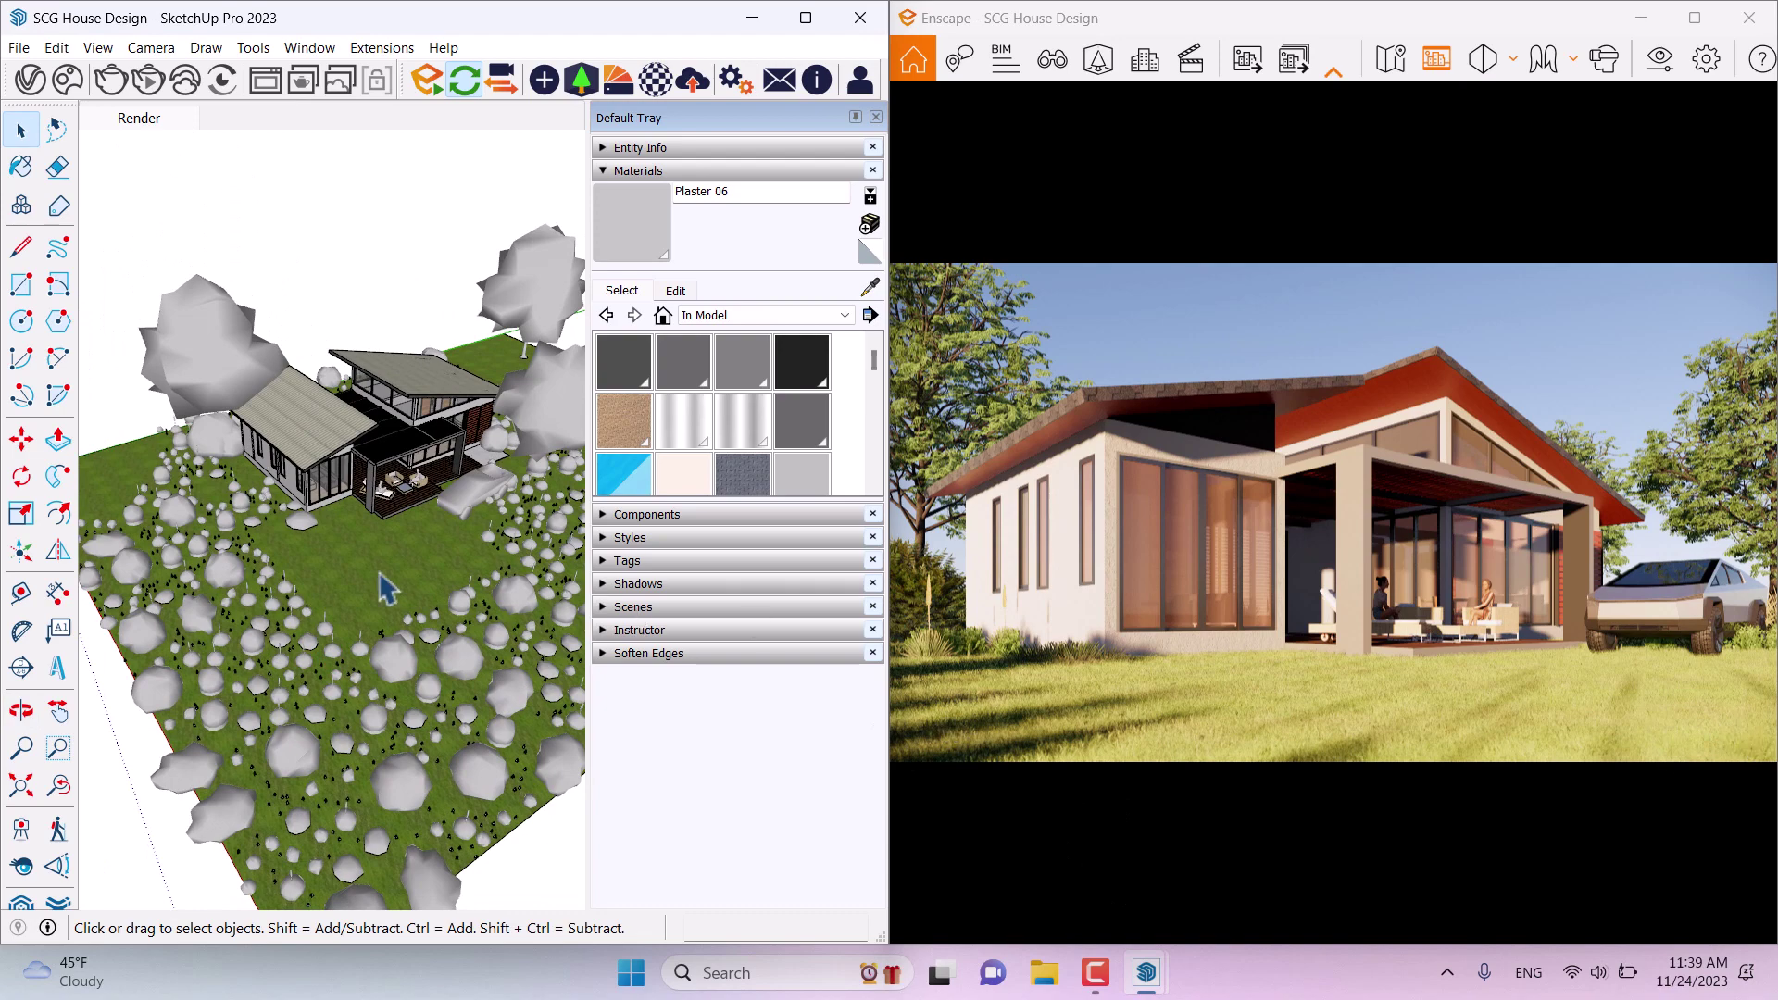
{"action": "scroll", "coordinate": [387, 588], "scroll_direction": "up", "scroll_amount": 8}
{"action": "left_click", "coordinate": [475, 556]}
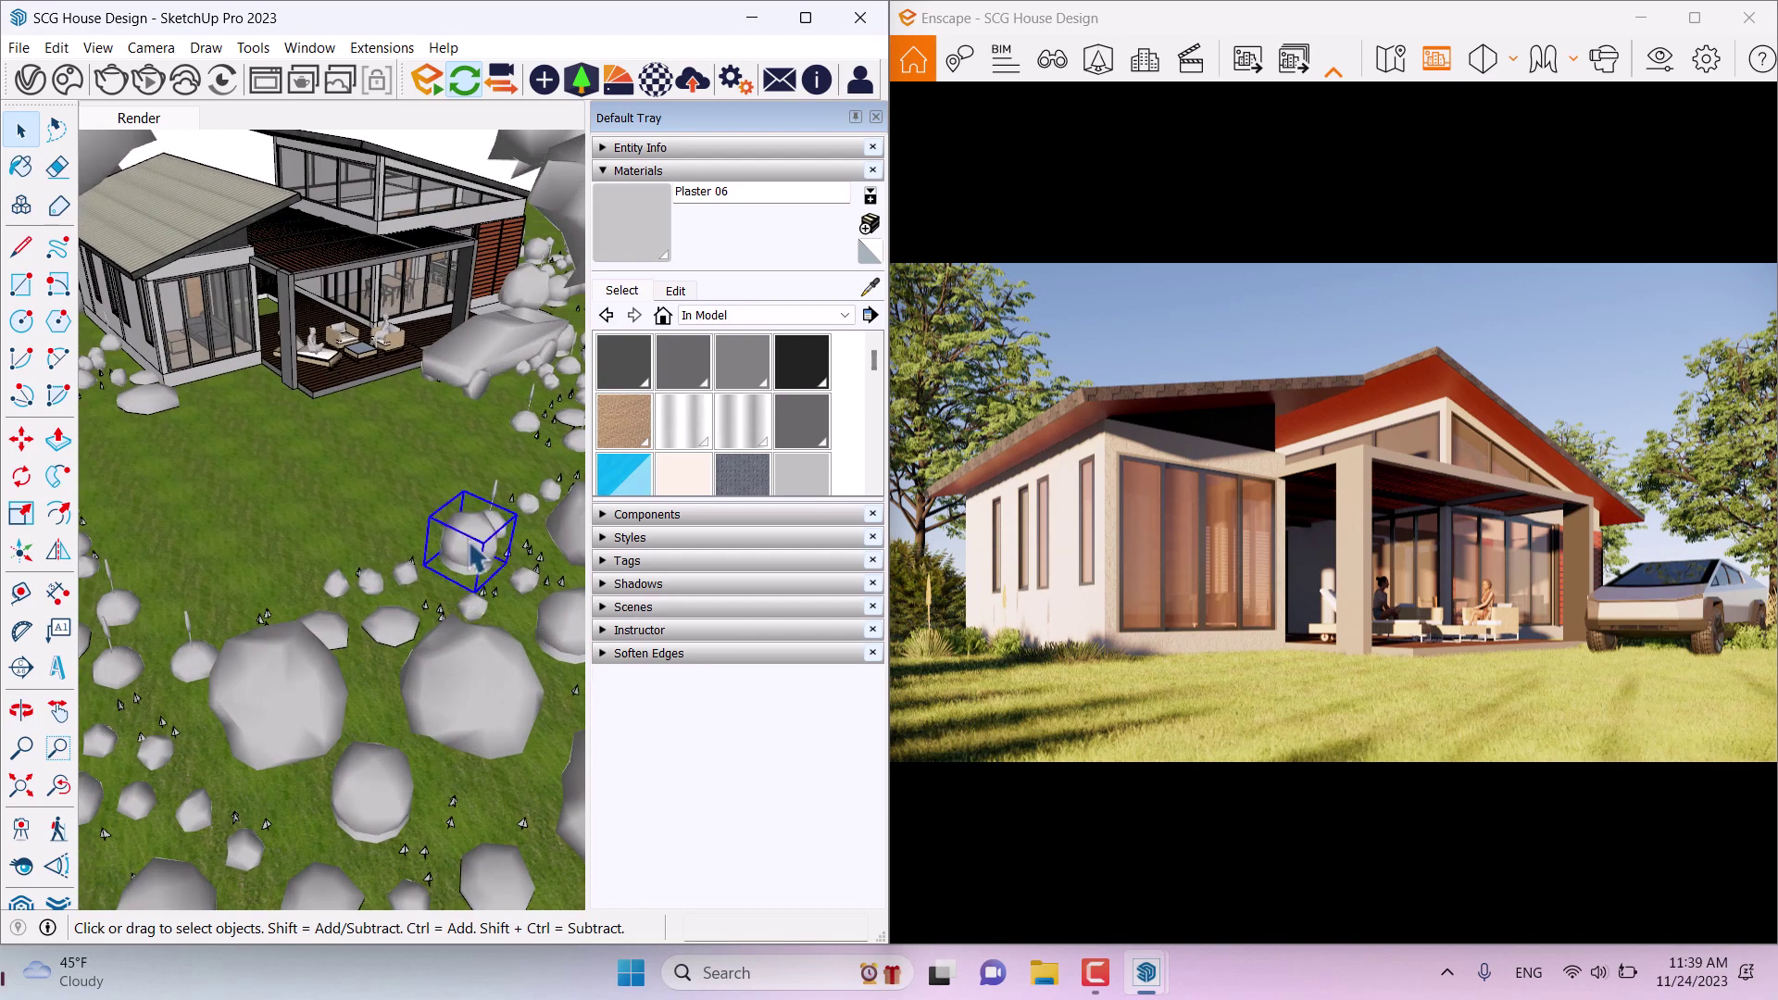
{"action": "left_click", "coordinate": [20, 439]}
{"action": "left_click", "coordinate": [469, 569]}
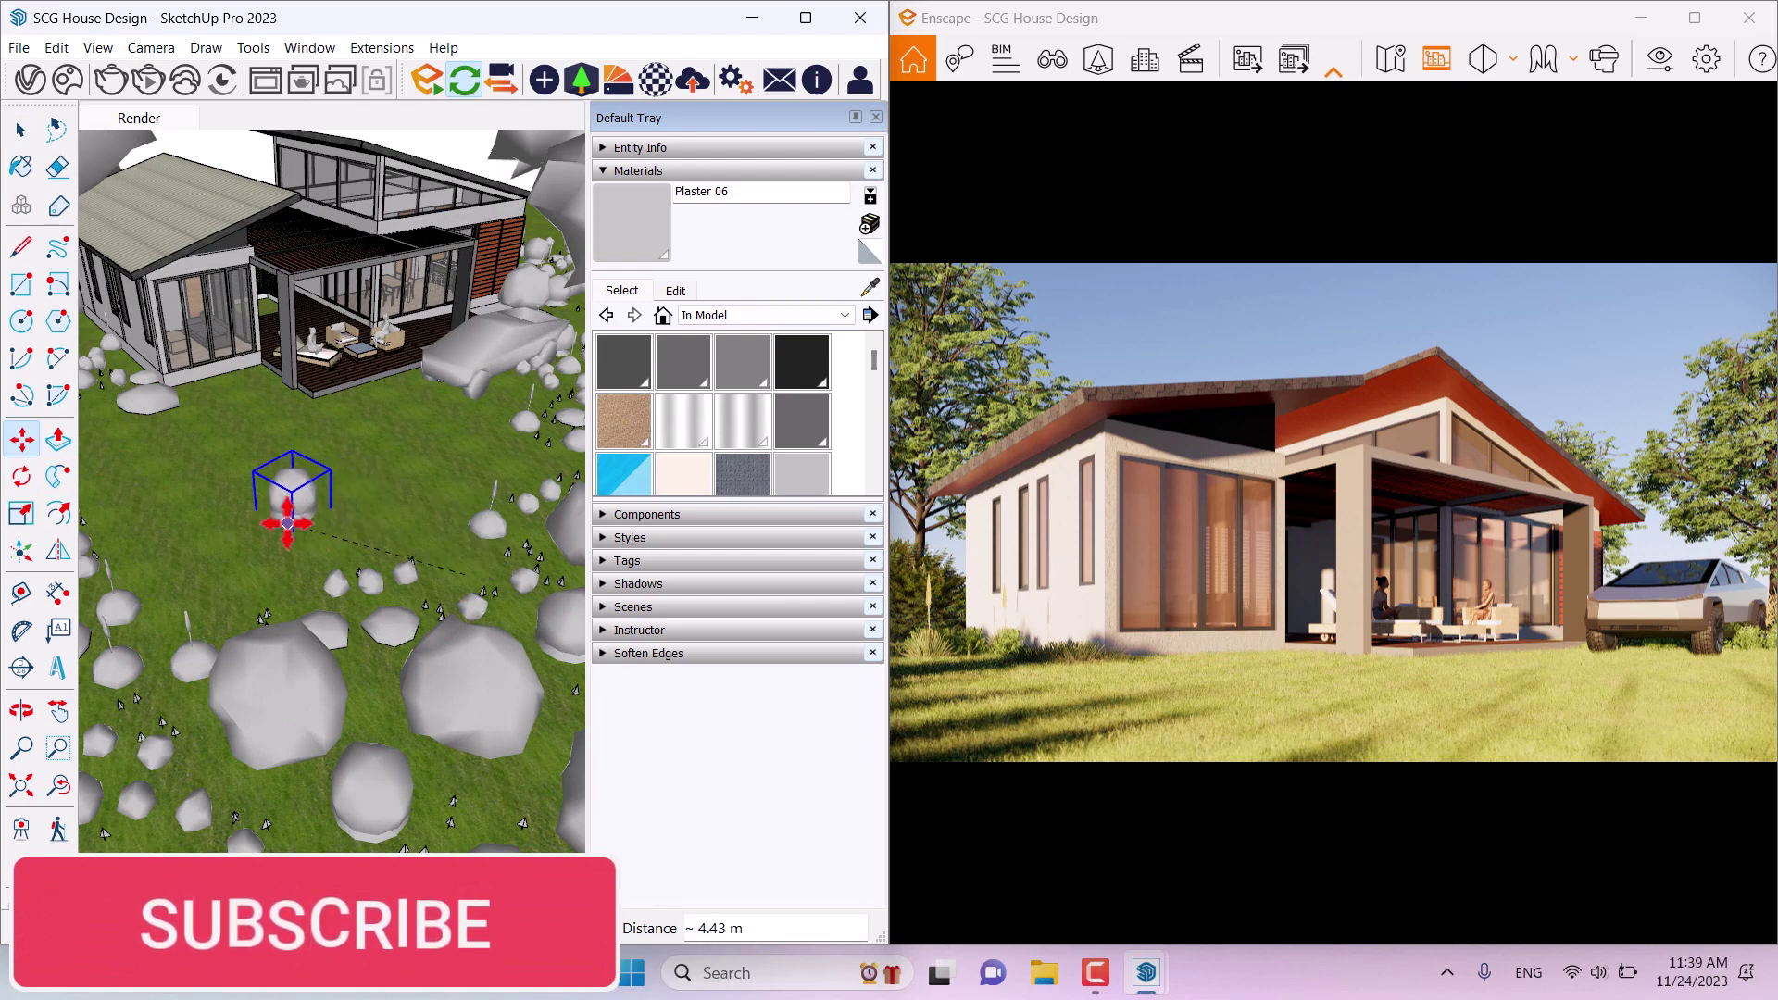
{"action": "left_click", "coordinate": [287, 523]}
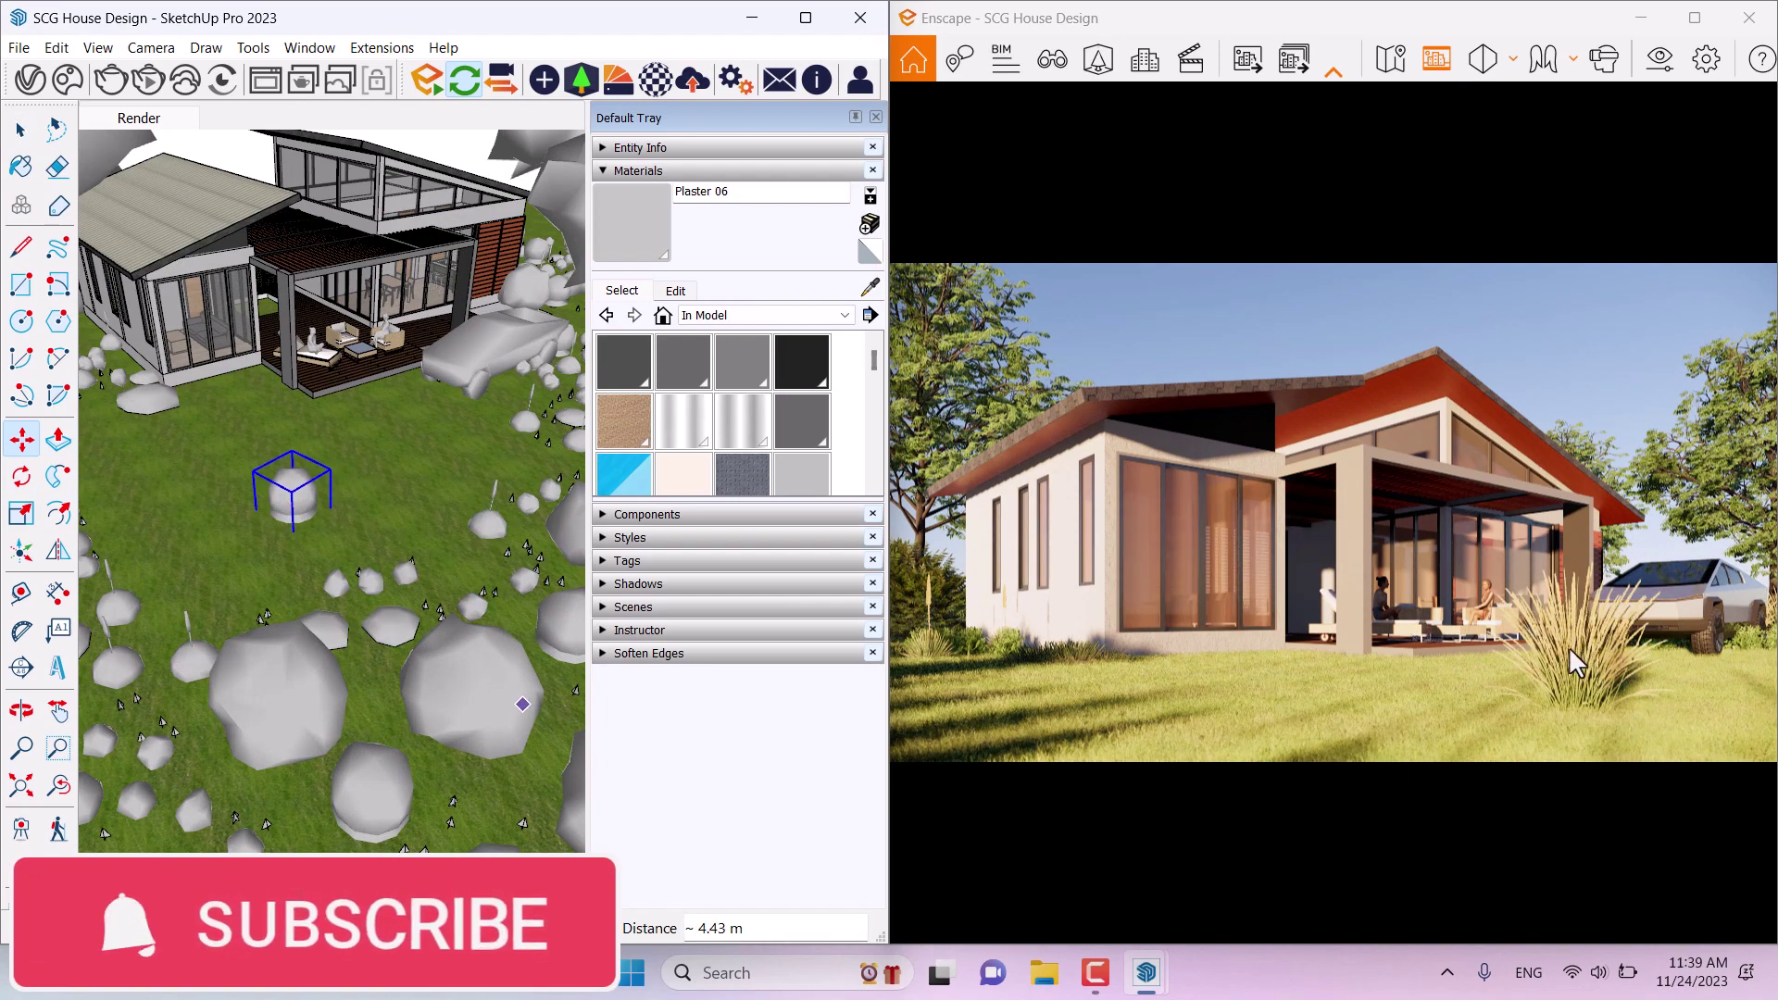
Step: Move the ornamental grass plant about 1.13 m toward the foreground rocks and about 0.42 m sideways, framing the render's edge
{"action": "scroll", "coordinate": [211, 516], "scroll_direction": "up", "scroll_amount": 5}
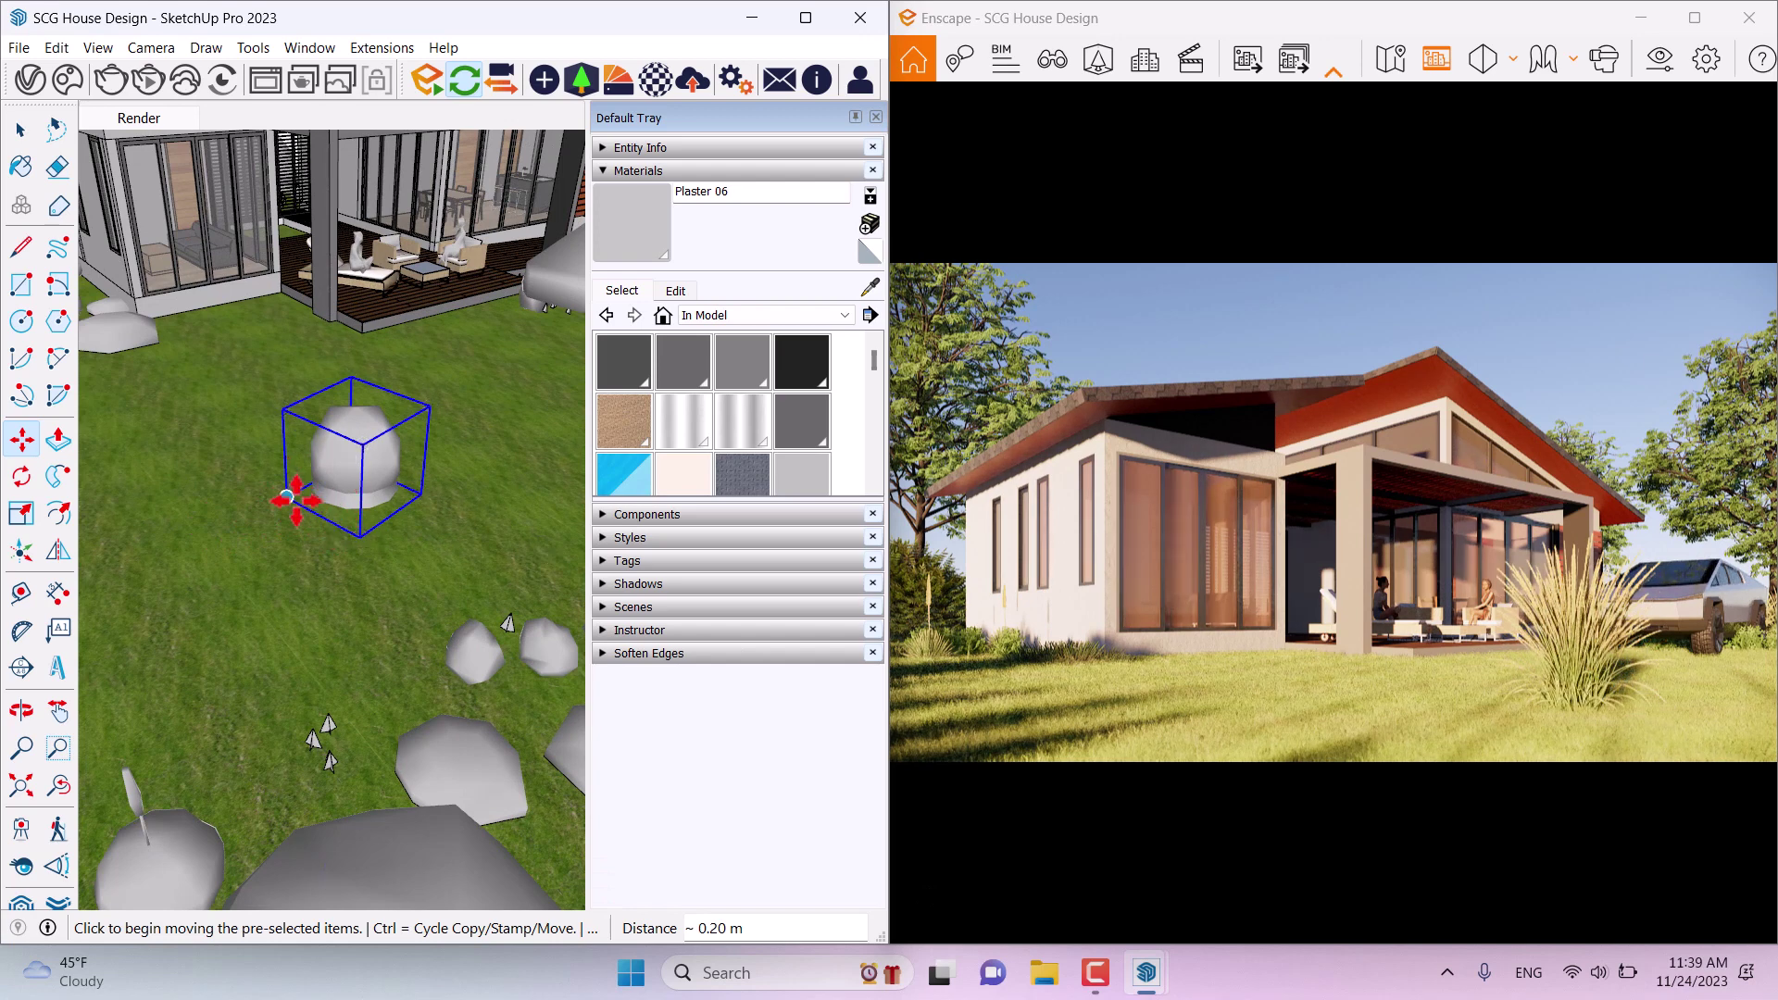
{"action": "left_click", "coordinate": [288, 497]}
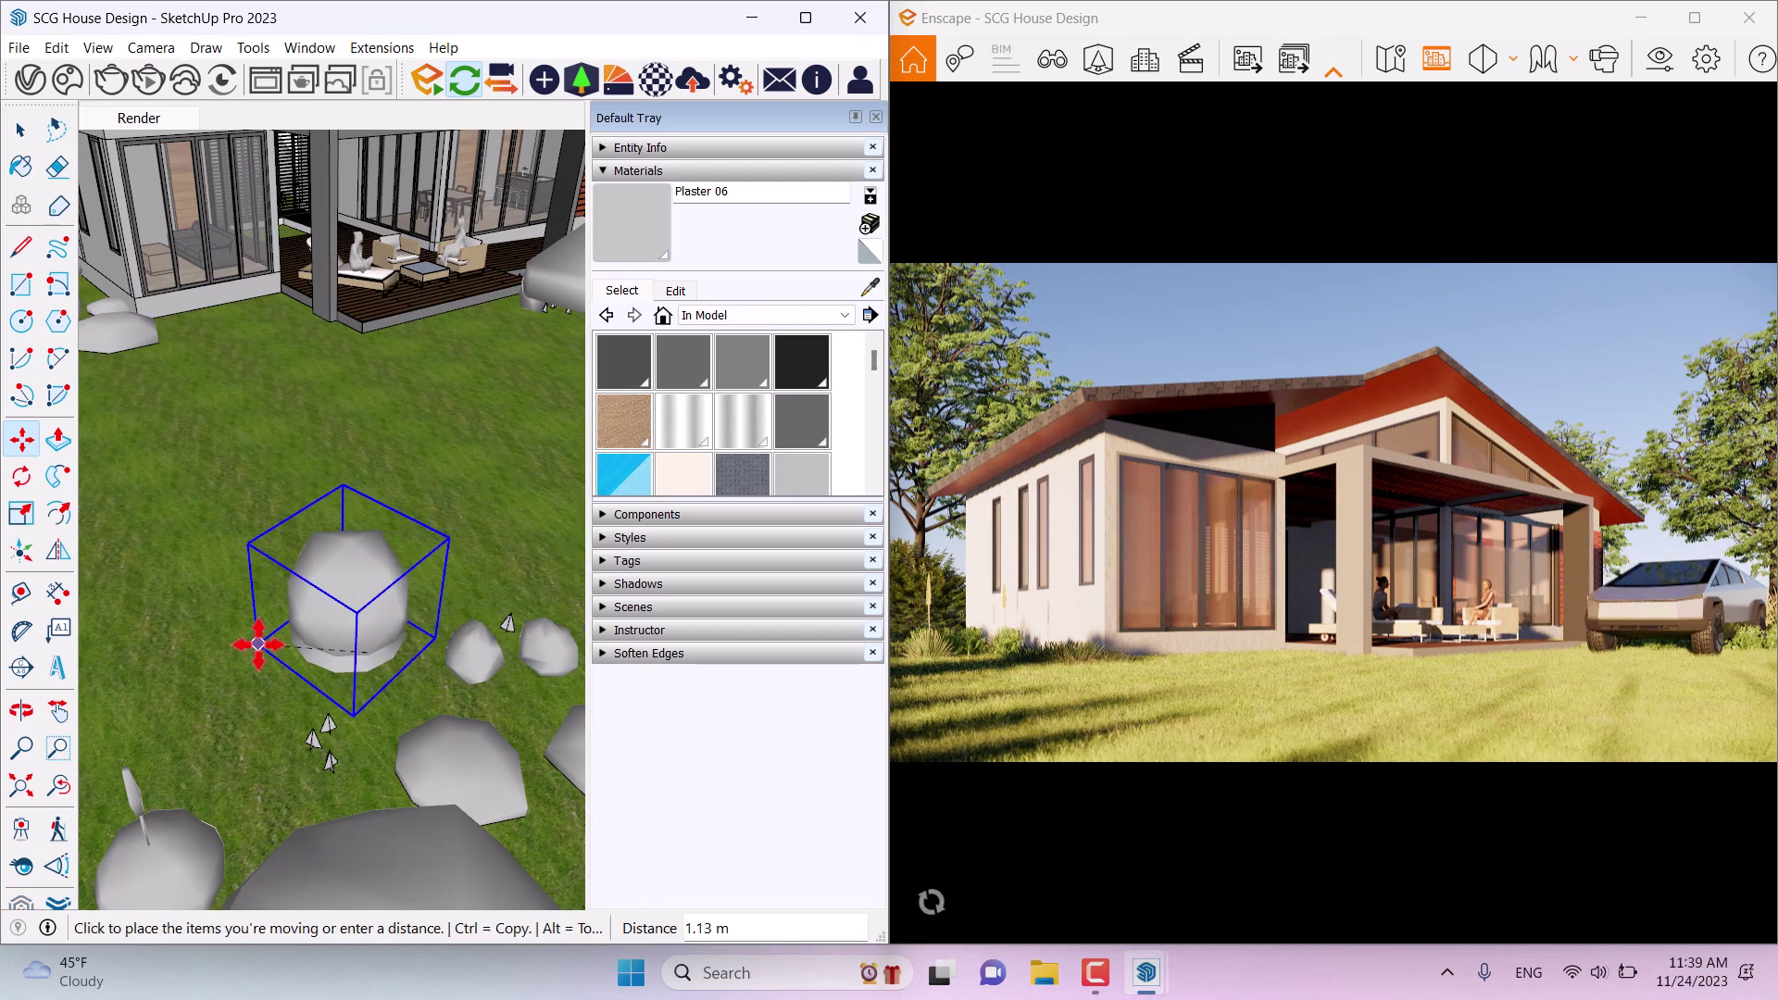
{"action": "left_click", "coordinate": [258, 642]}
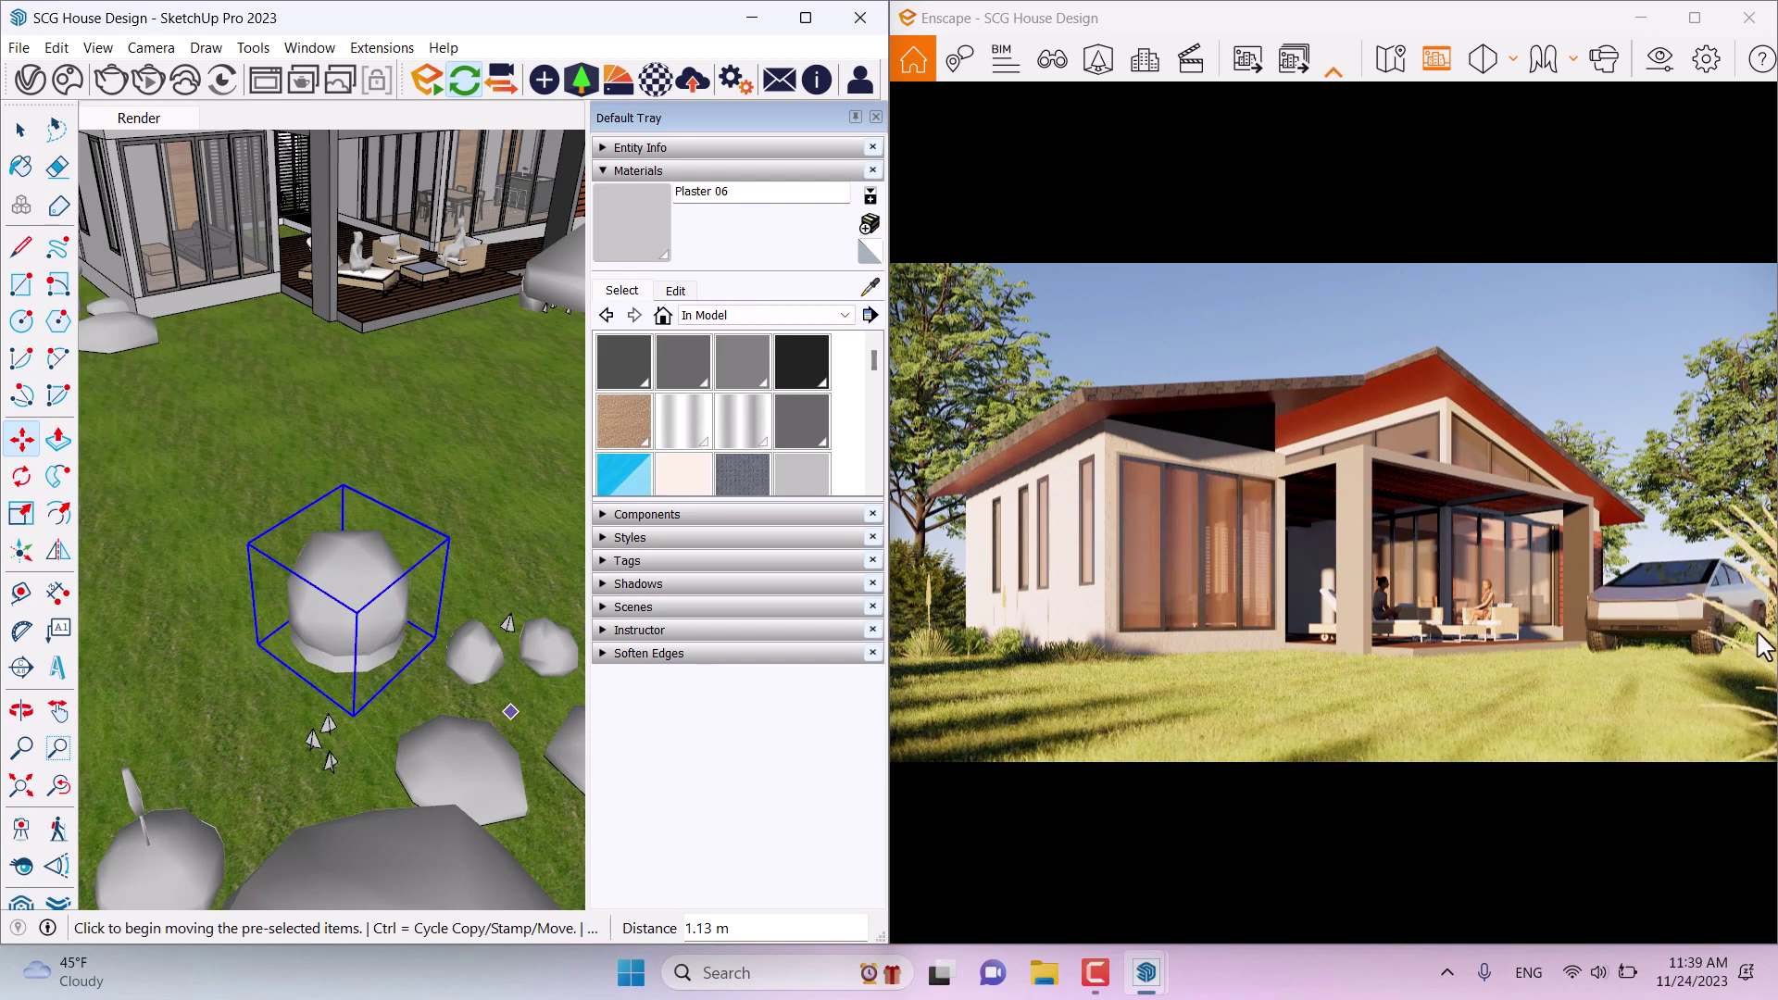
{"action": "left_click", "coordinate": [387, 707]}
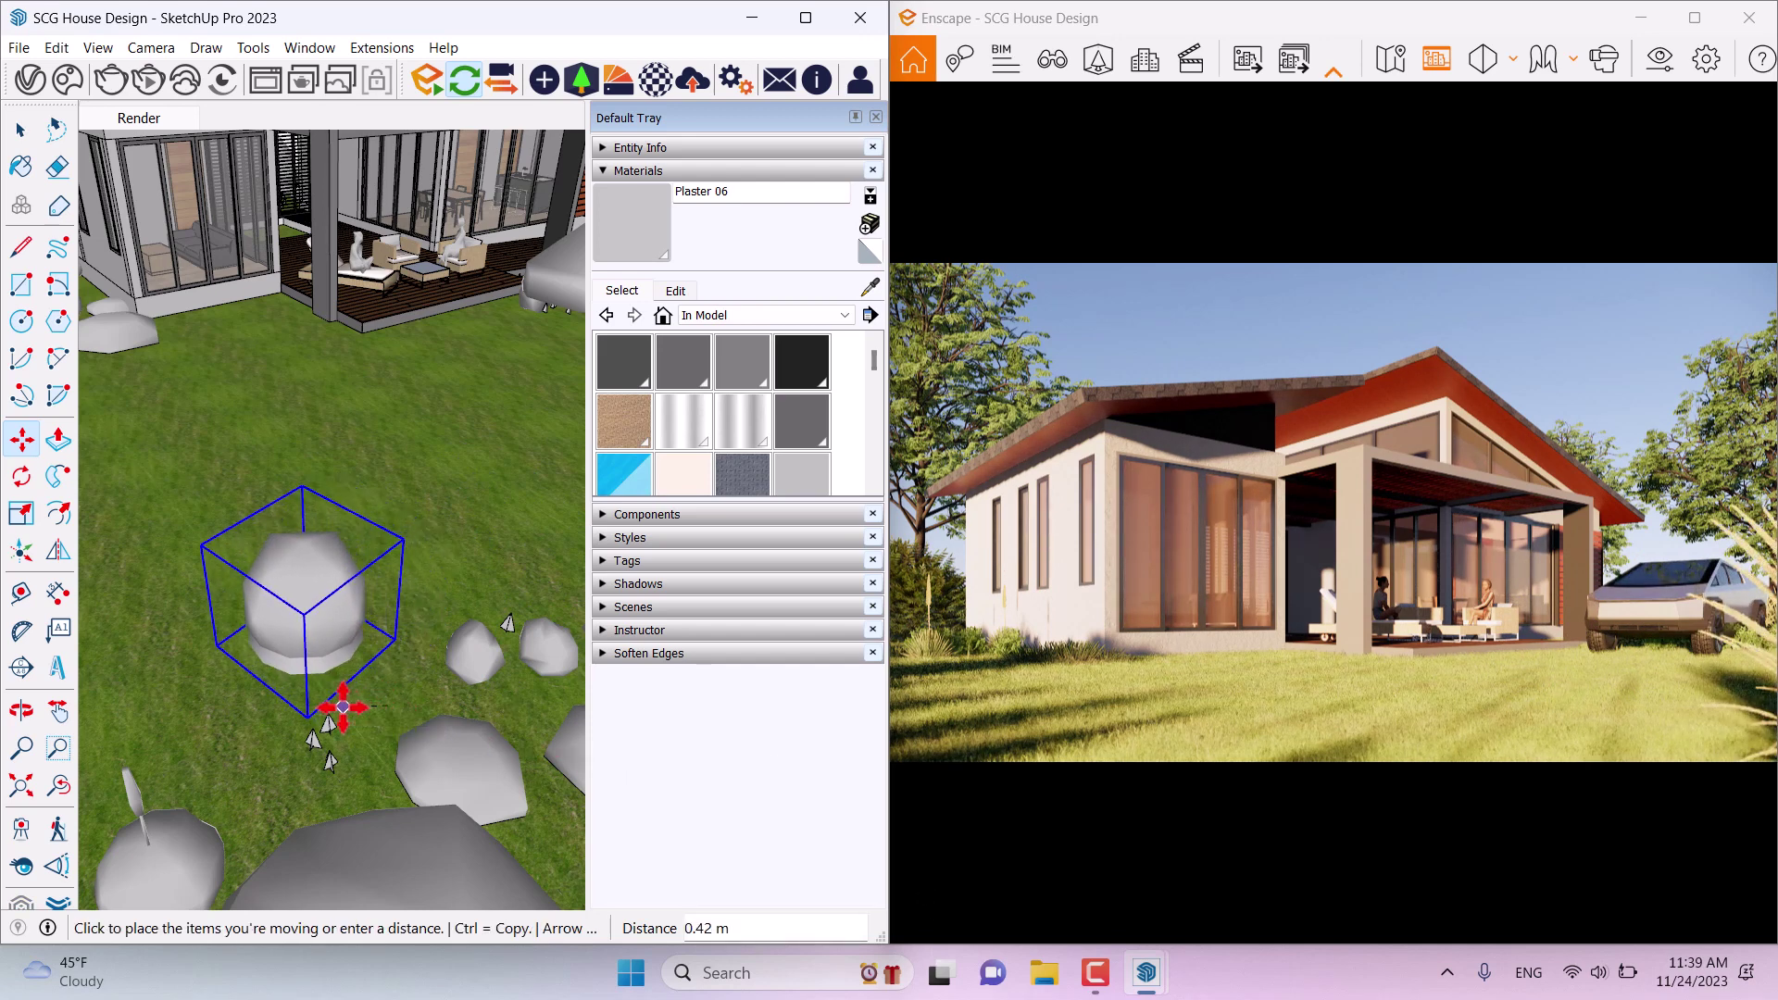
{"action": "left_click", "coordinate": [342, 707]}
Step: Shift the ornamental grass plant about 0.27 m, plus a further 0.10 m, to fine-tune how far it enters the render's edge
{"action": "scroll", "coordinate": [243, 680], "scroll_direction": "up", "scroll_amount": 2}
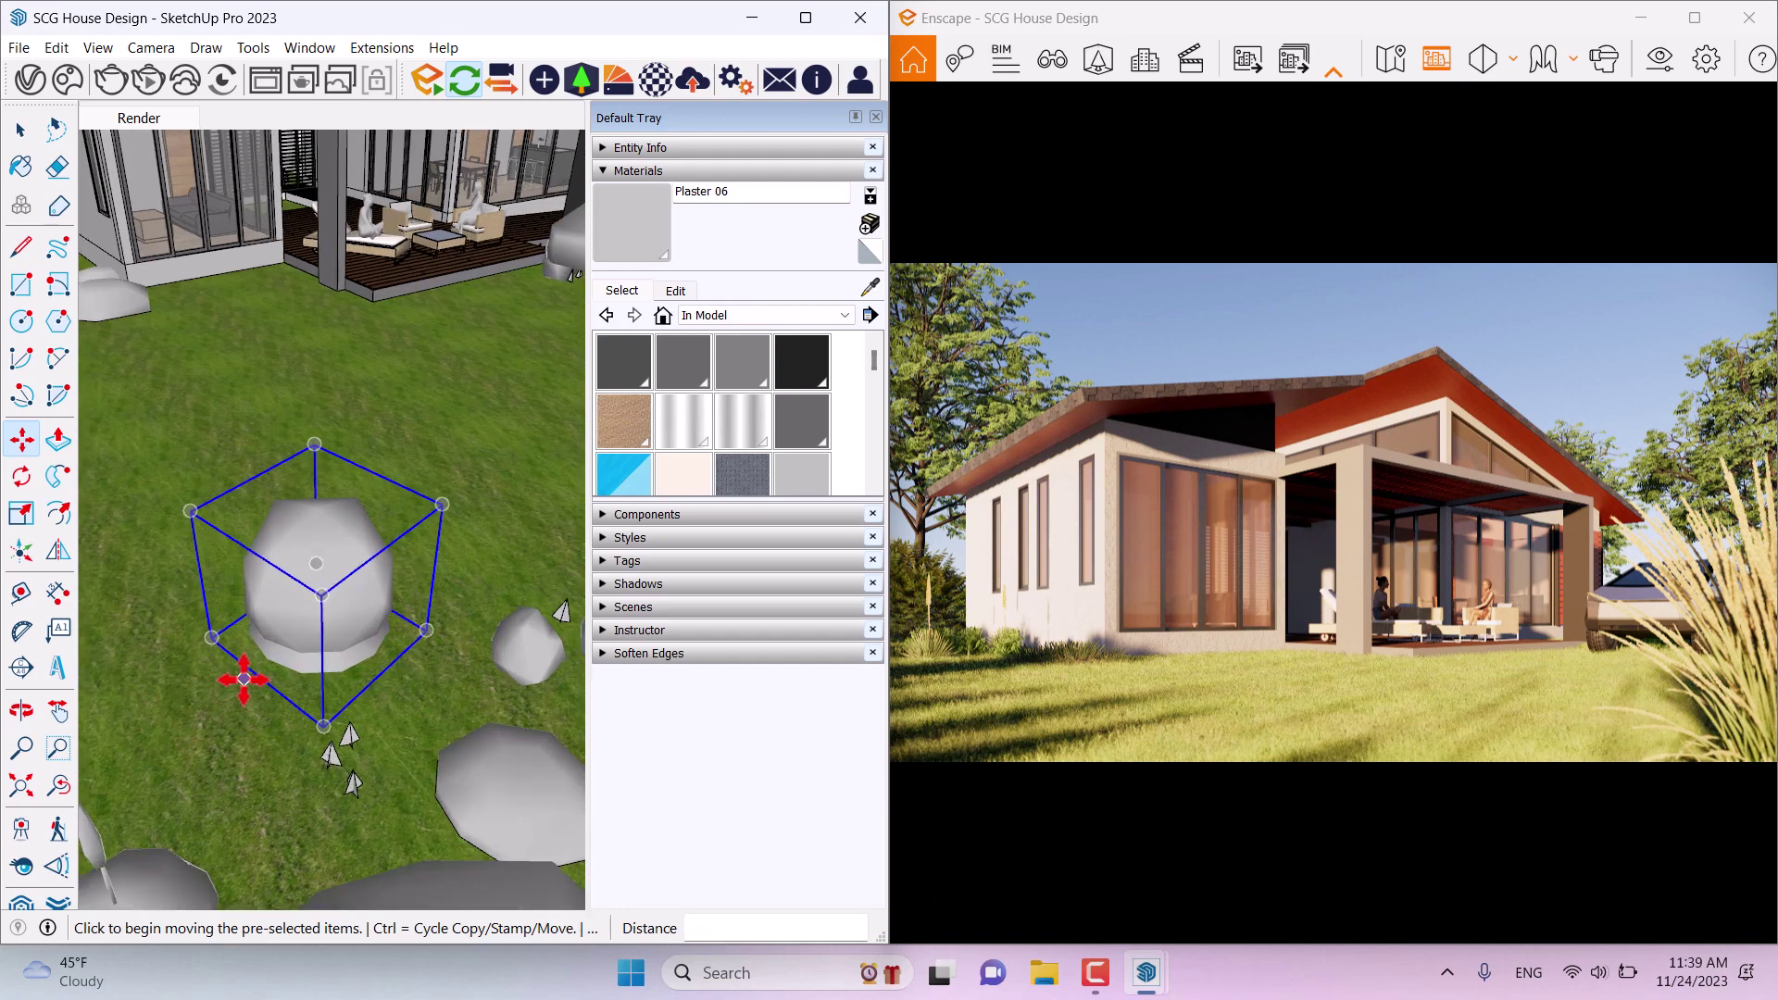
{"action": "scroll", "coordinate": [244, 679], "scroll_direction": "up", "scroll_amount": 1}
{"action": "left_click", "coordinate": [245, 680]}
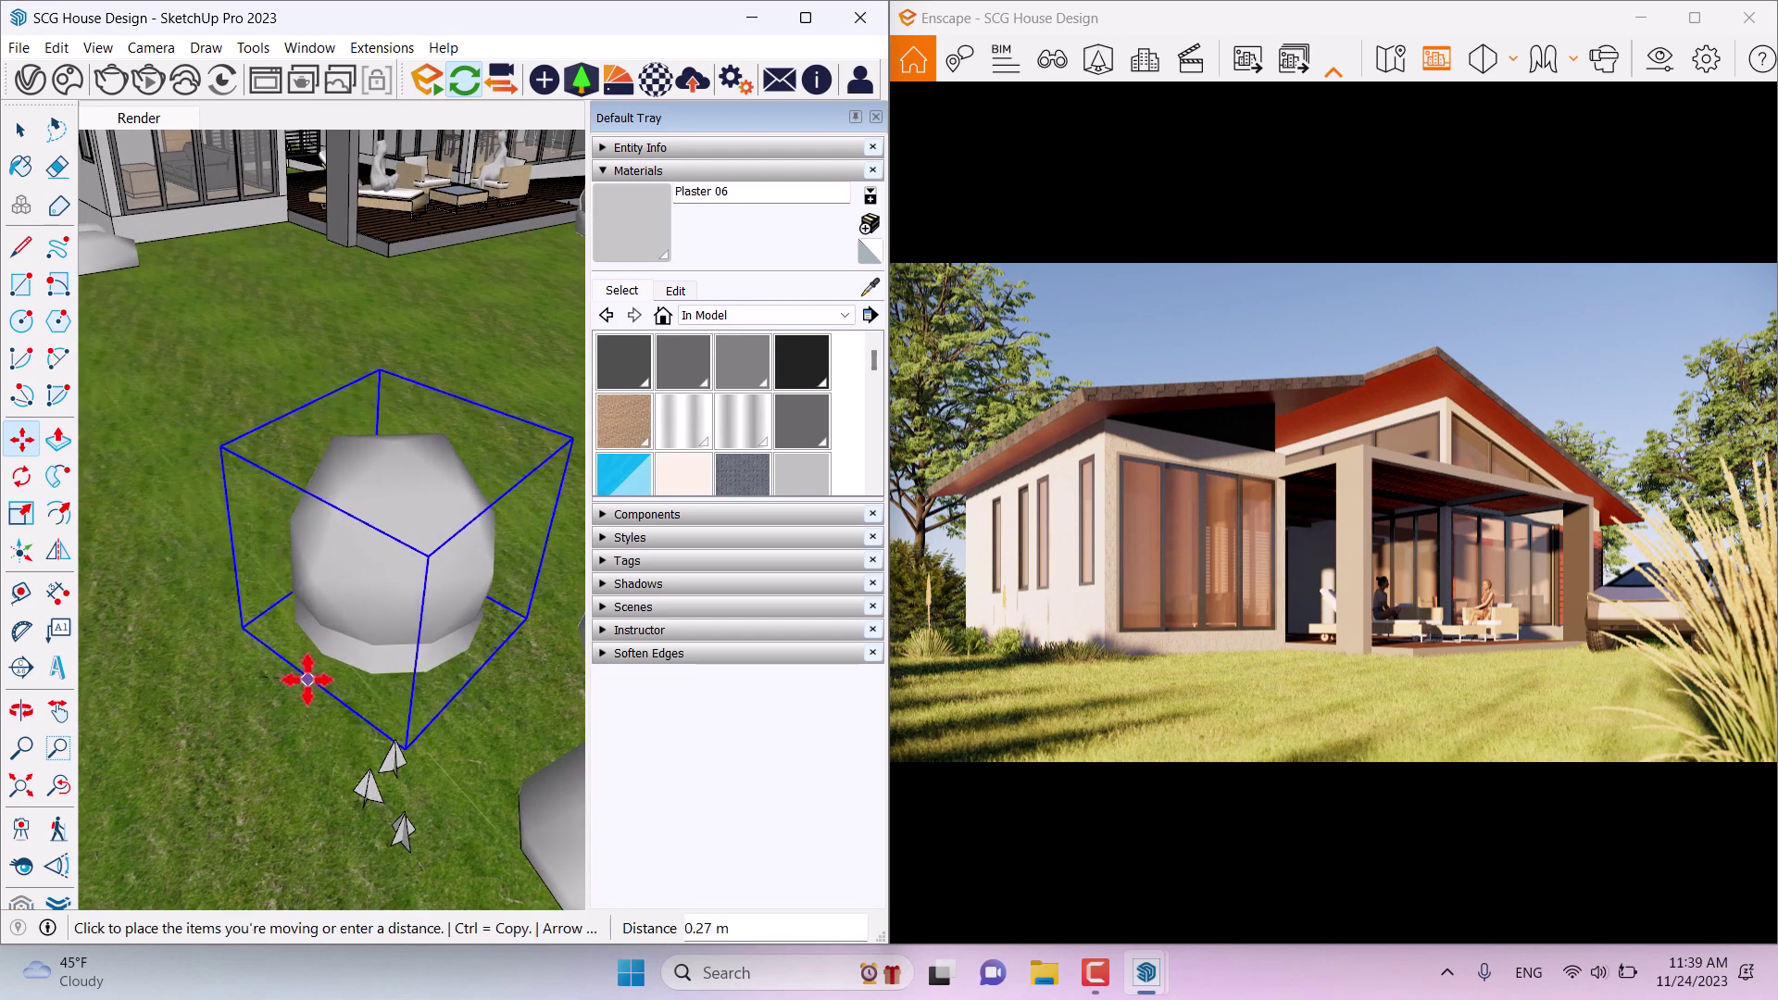
{"action": "left_click", "coordinate": [307, 680]}
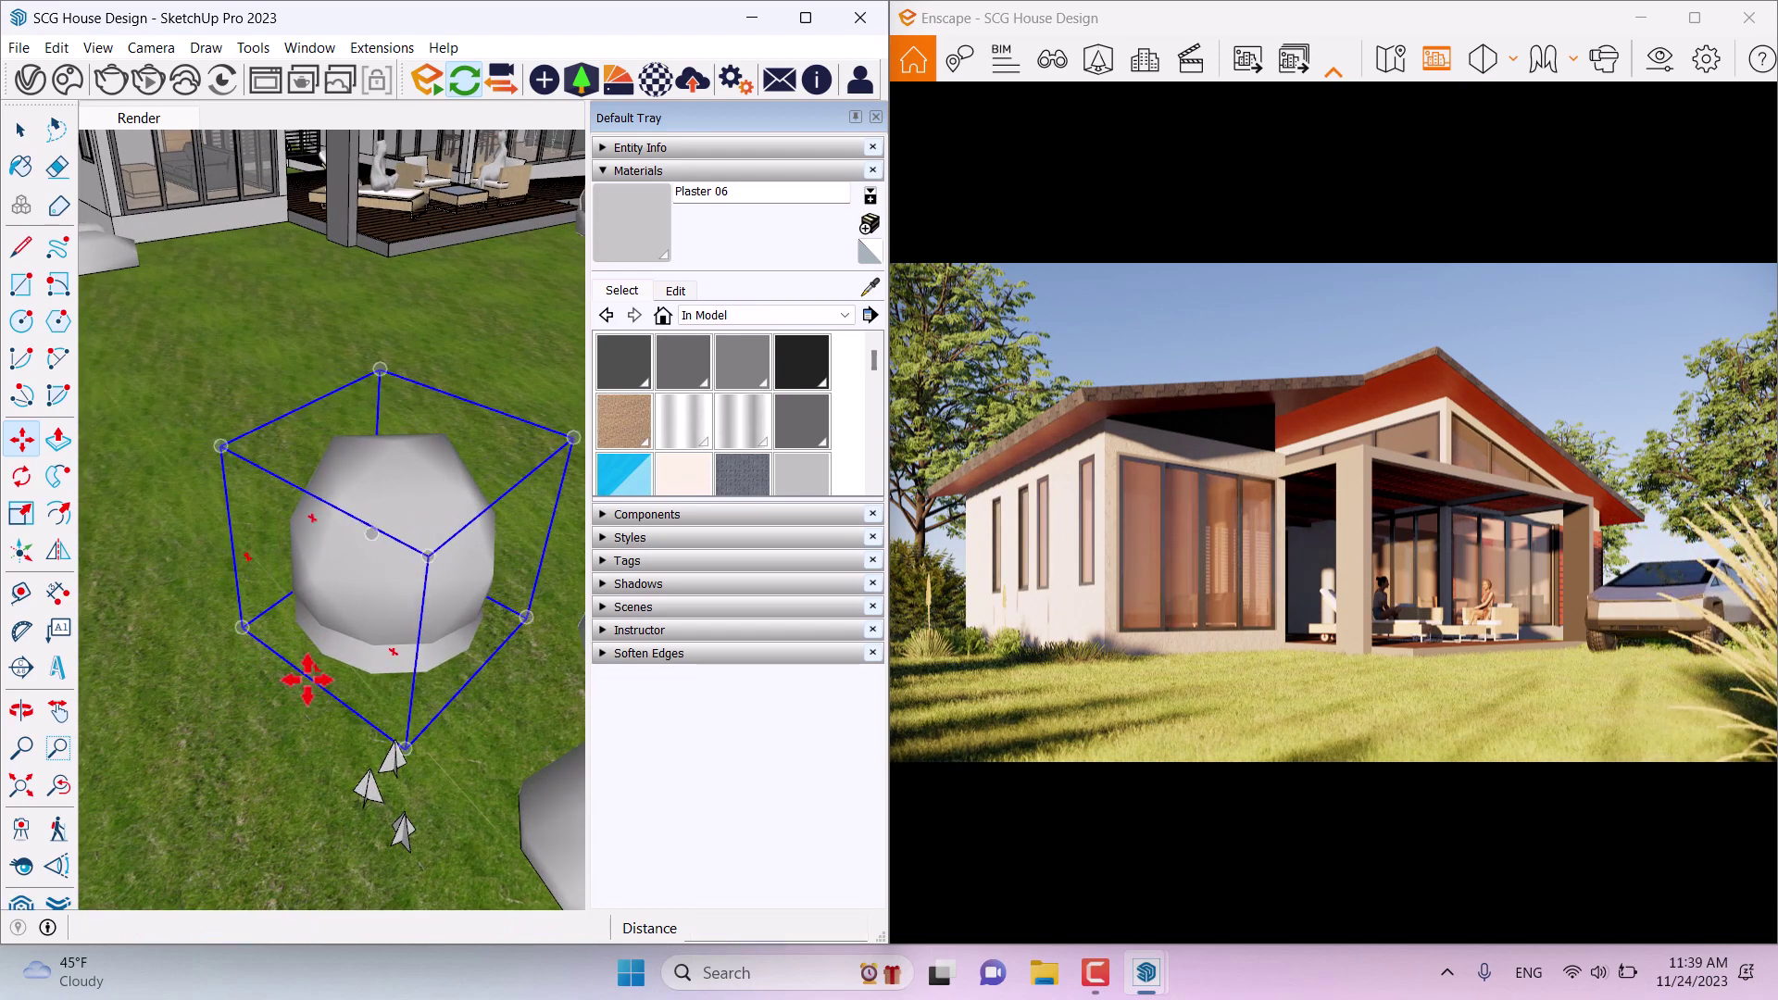
{"action": "left_click", "coordinate": [308, 680]}
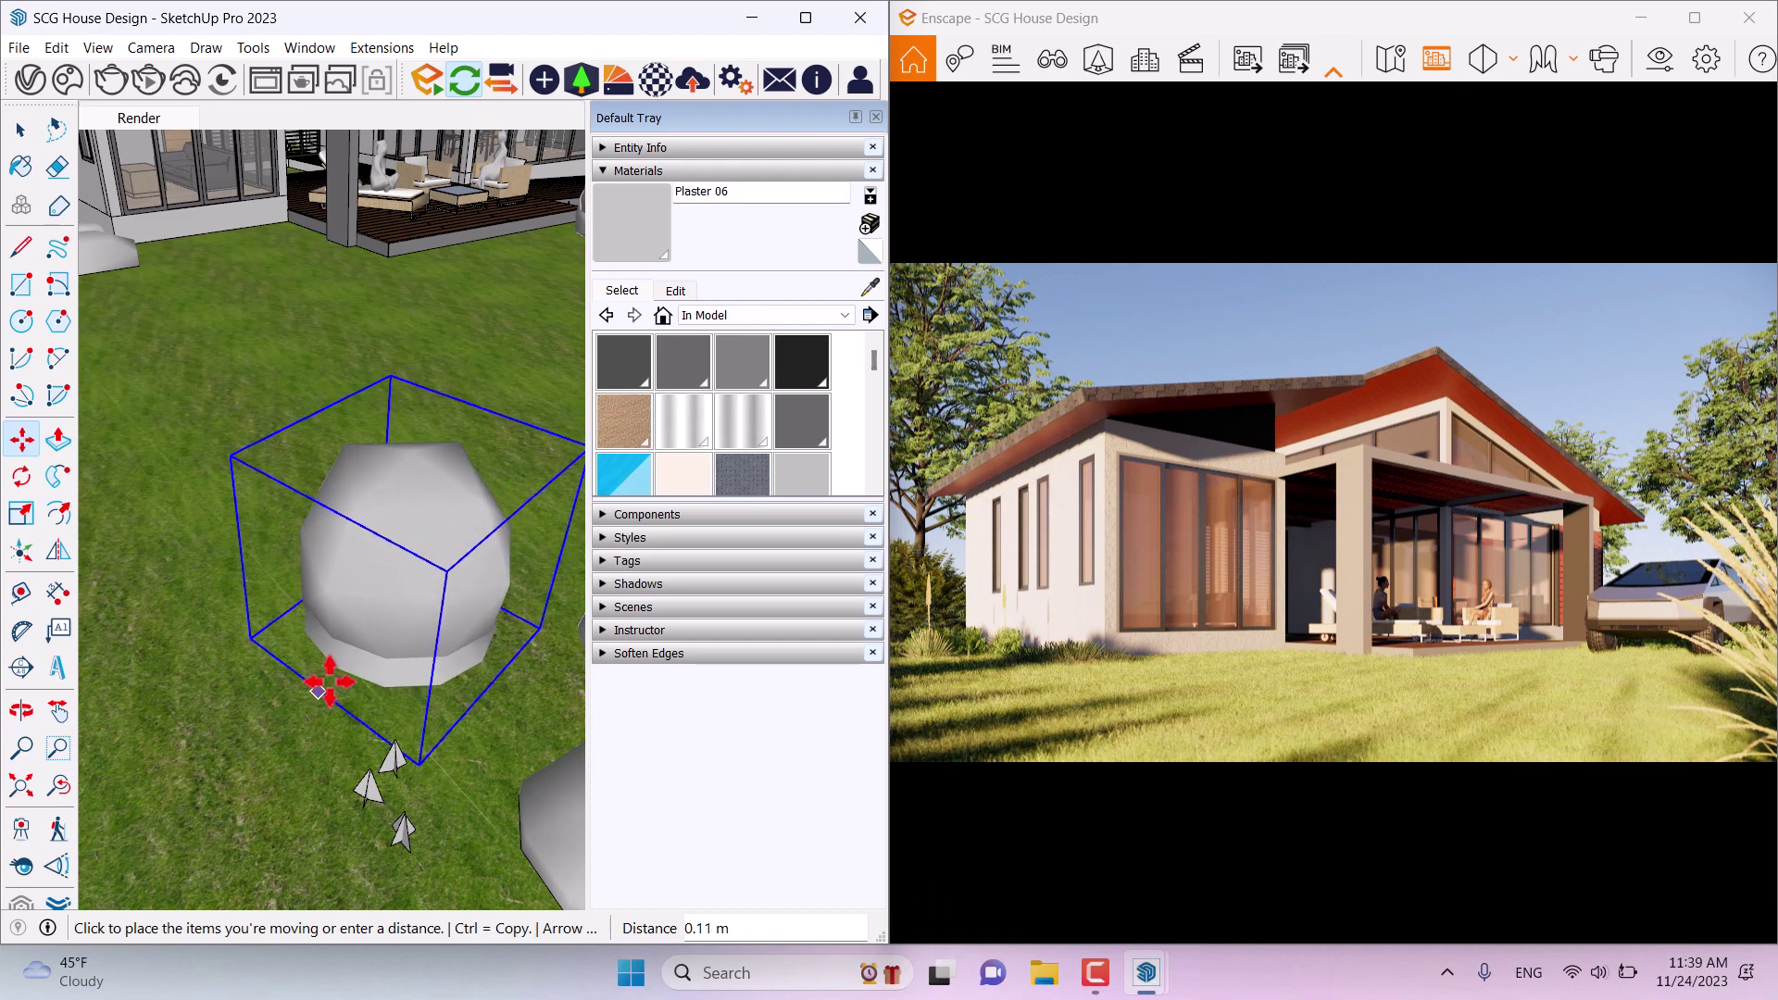
{"action": "scroll", "coordinate": [319, 690], "scroll_direction": "up", "scroll_amount": 3}
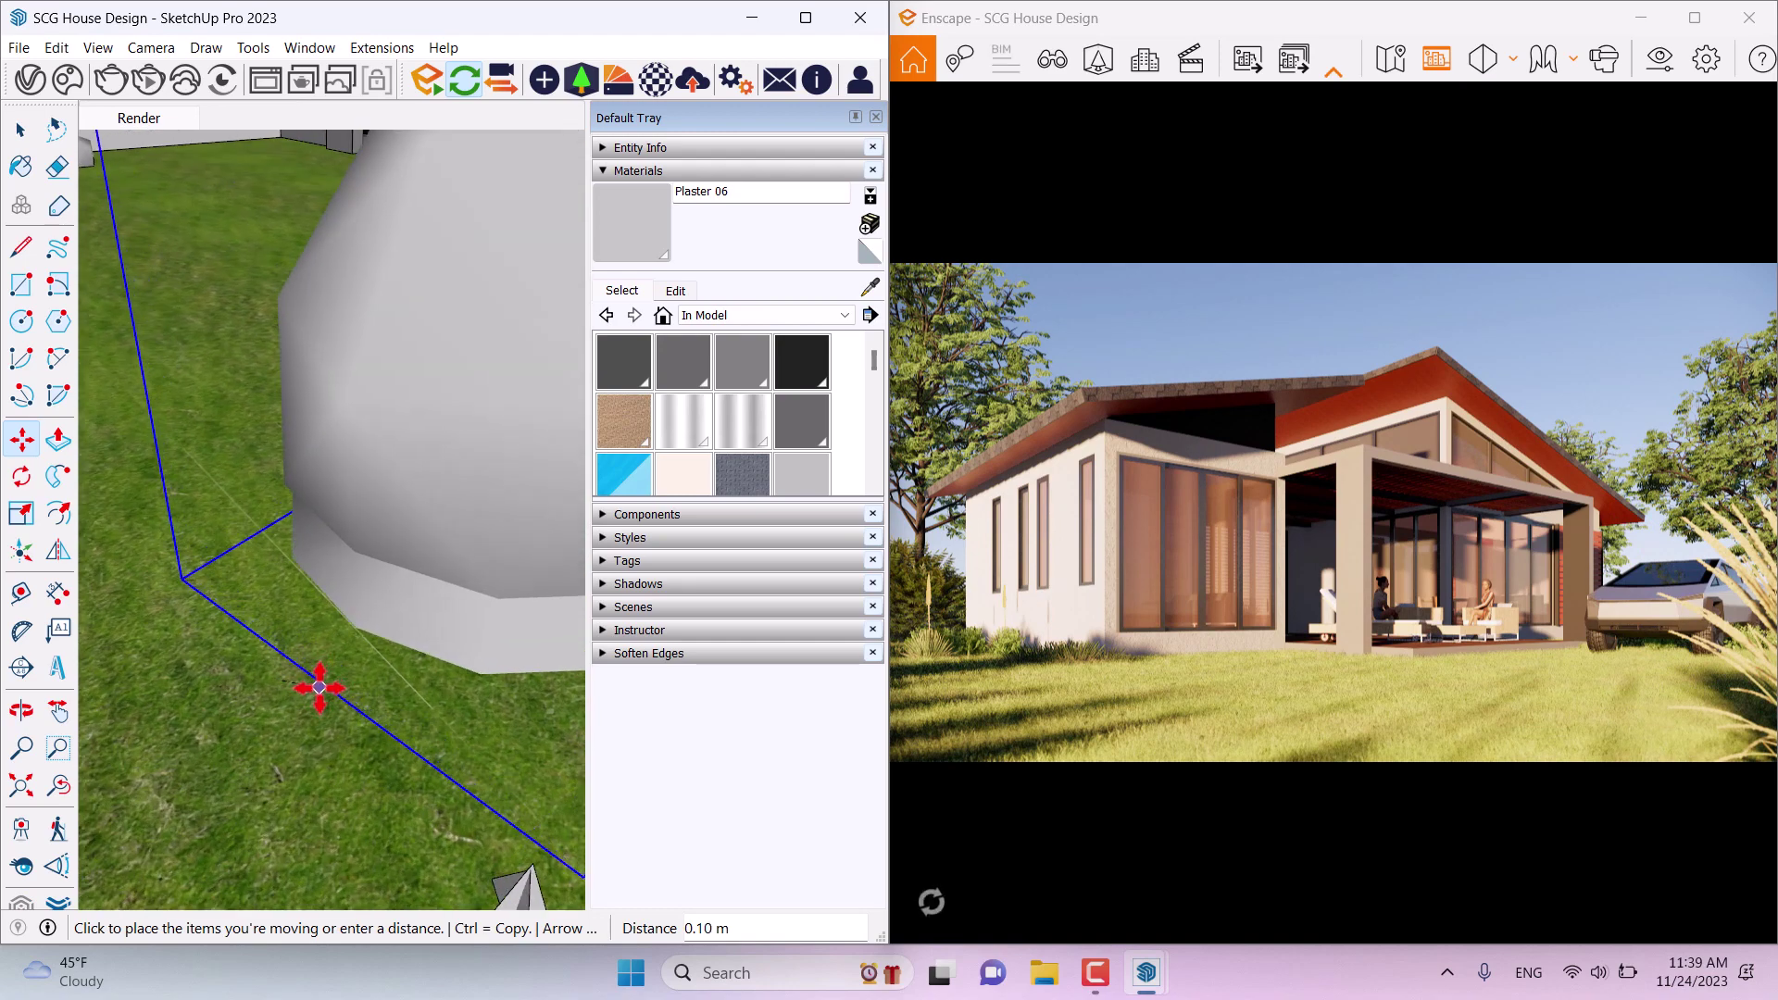
{"action": "left_click", "coordinate": [319, 688]}
{"action": "scroll", "coordinate": [396, 516], "scroll_direction": "down", "scroll_amount": 10}
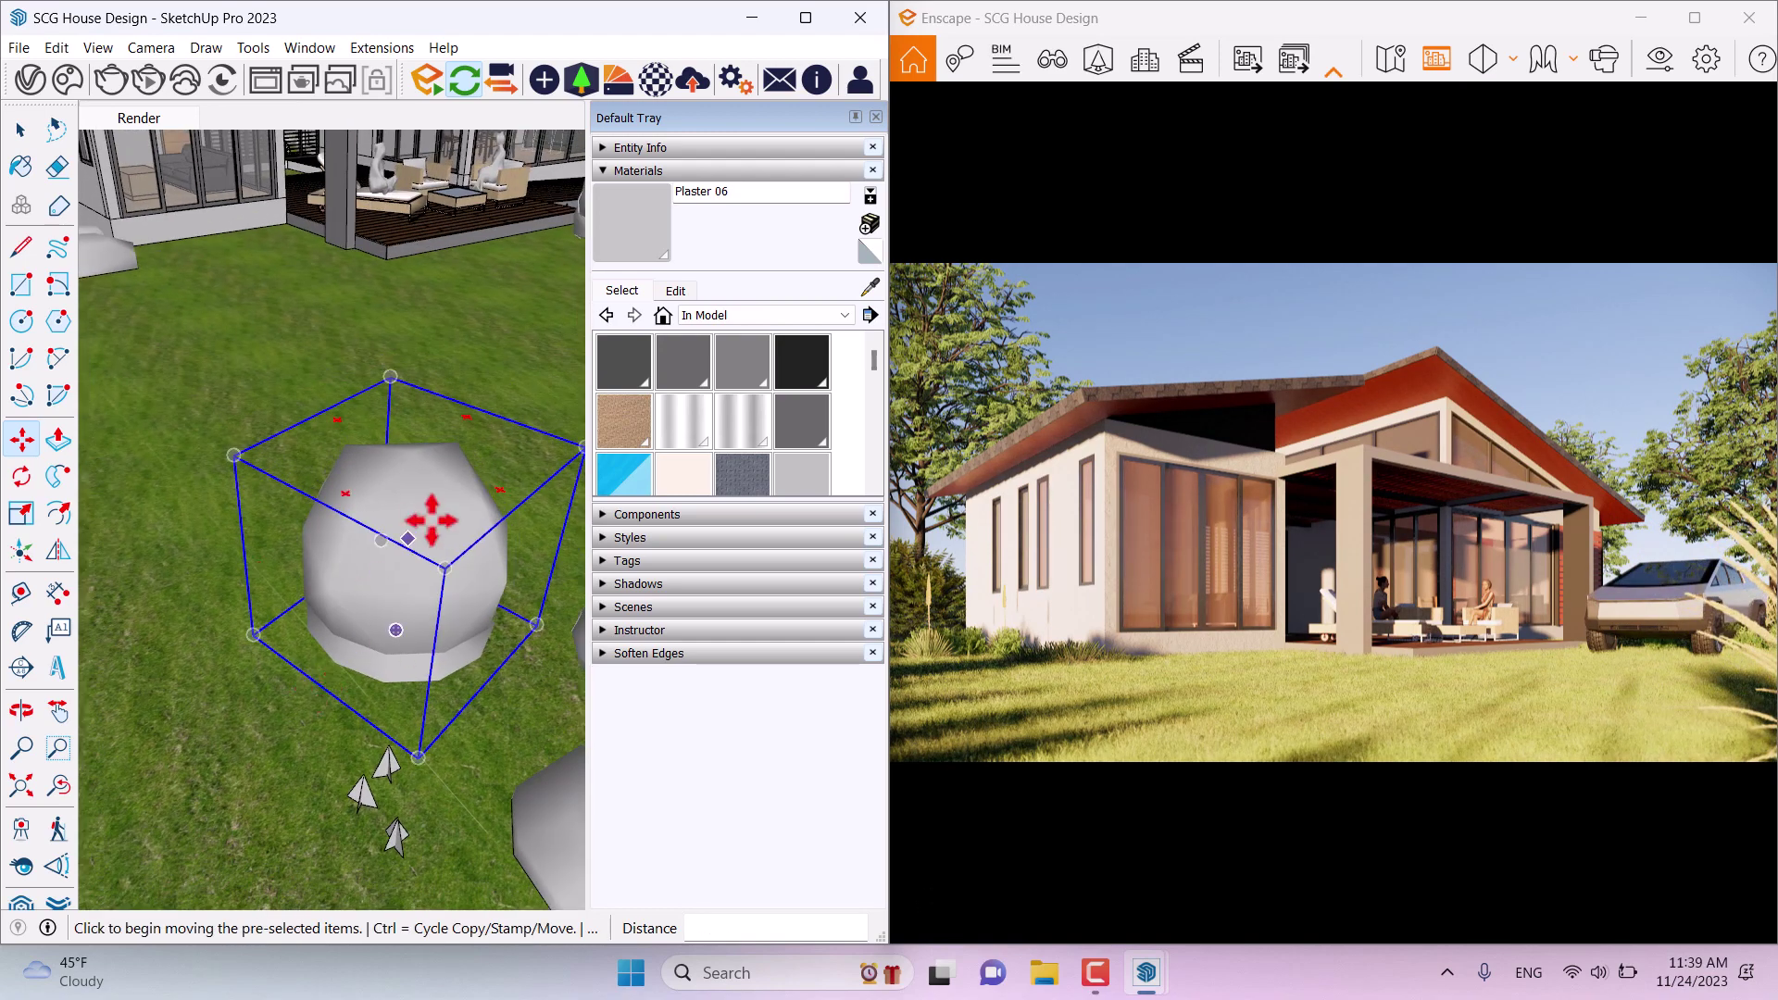
Step: Copy the low grass clump among the foreground rocks about 3.06 m toward the lawn and shift the copy about 0.80 m
{"action": "key", "text": "space"}
{"action": "scroll", "coordinate": [230, 695], "scroll_direction": "up", "scroll_amount": 3}
{"action": "left_click", "coordinate": [230, 695]}
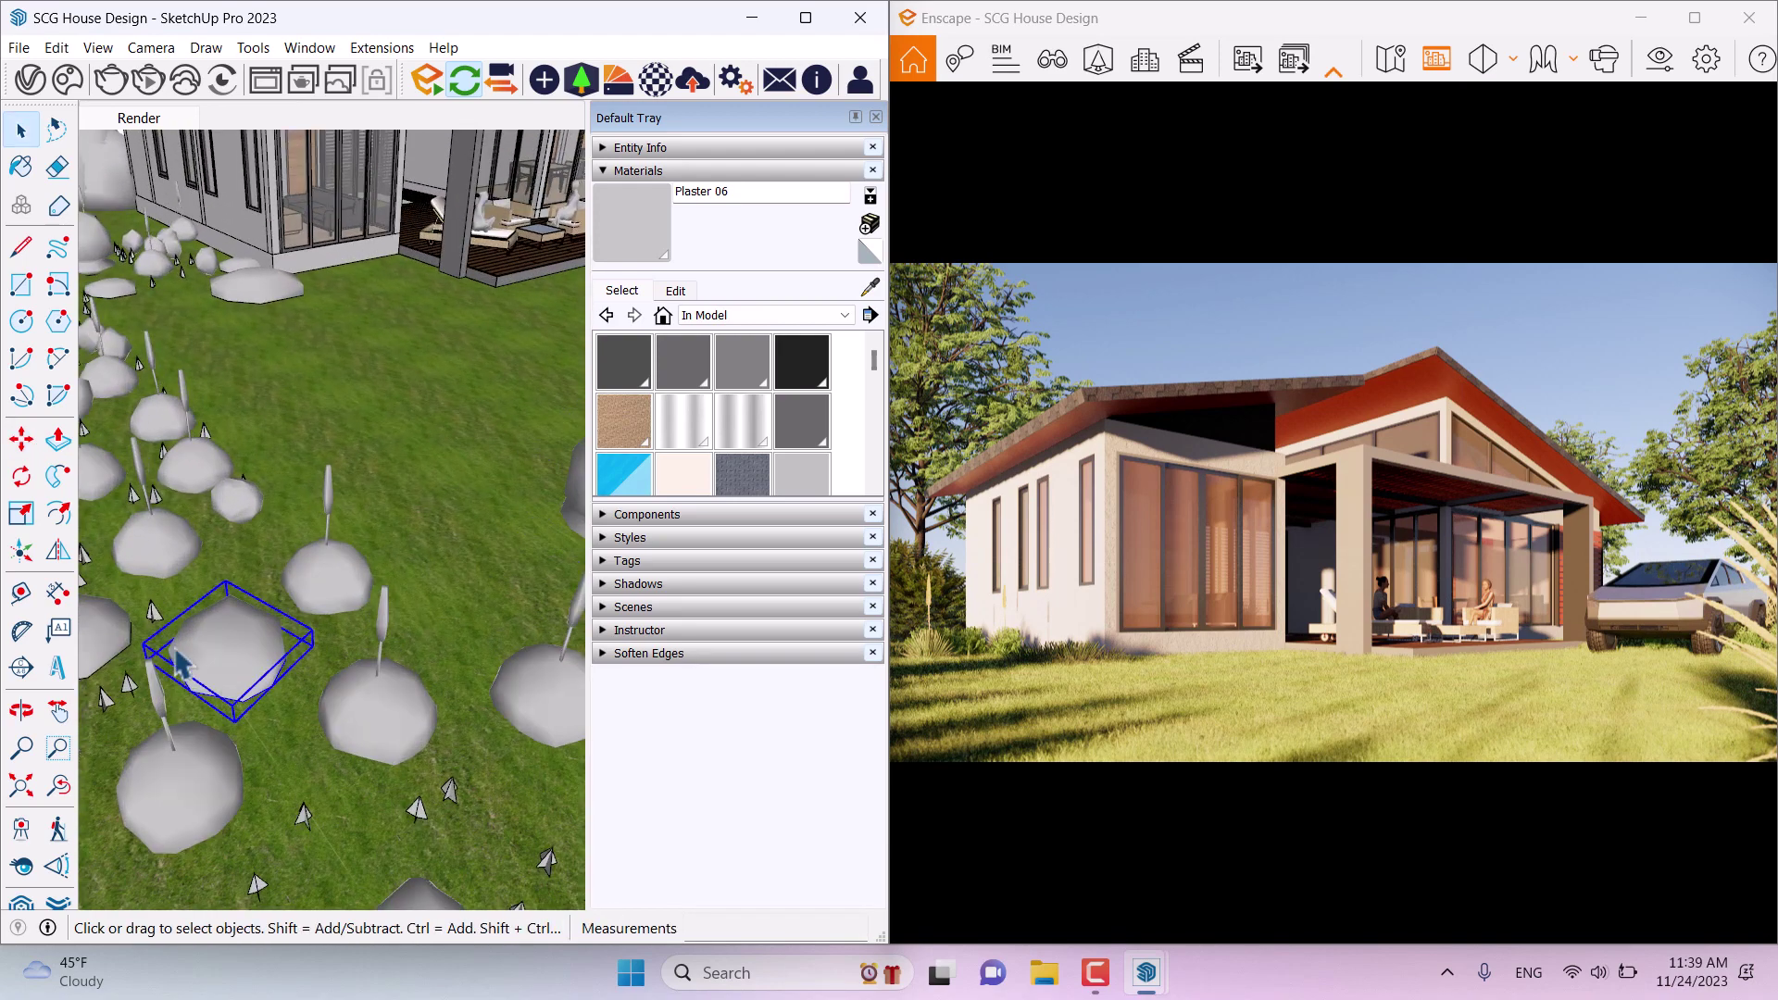
{"action": "left_click", "coordinate": [20, 439]}
{"action": "key", "text": "ctrl"}
{"action": "left_click", "coordinate": [237, 723]}
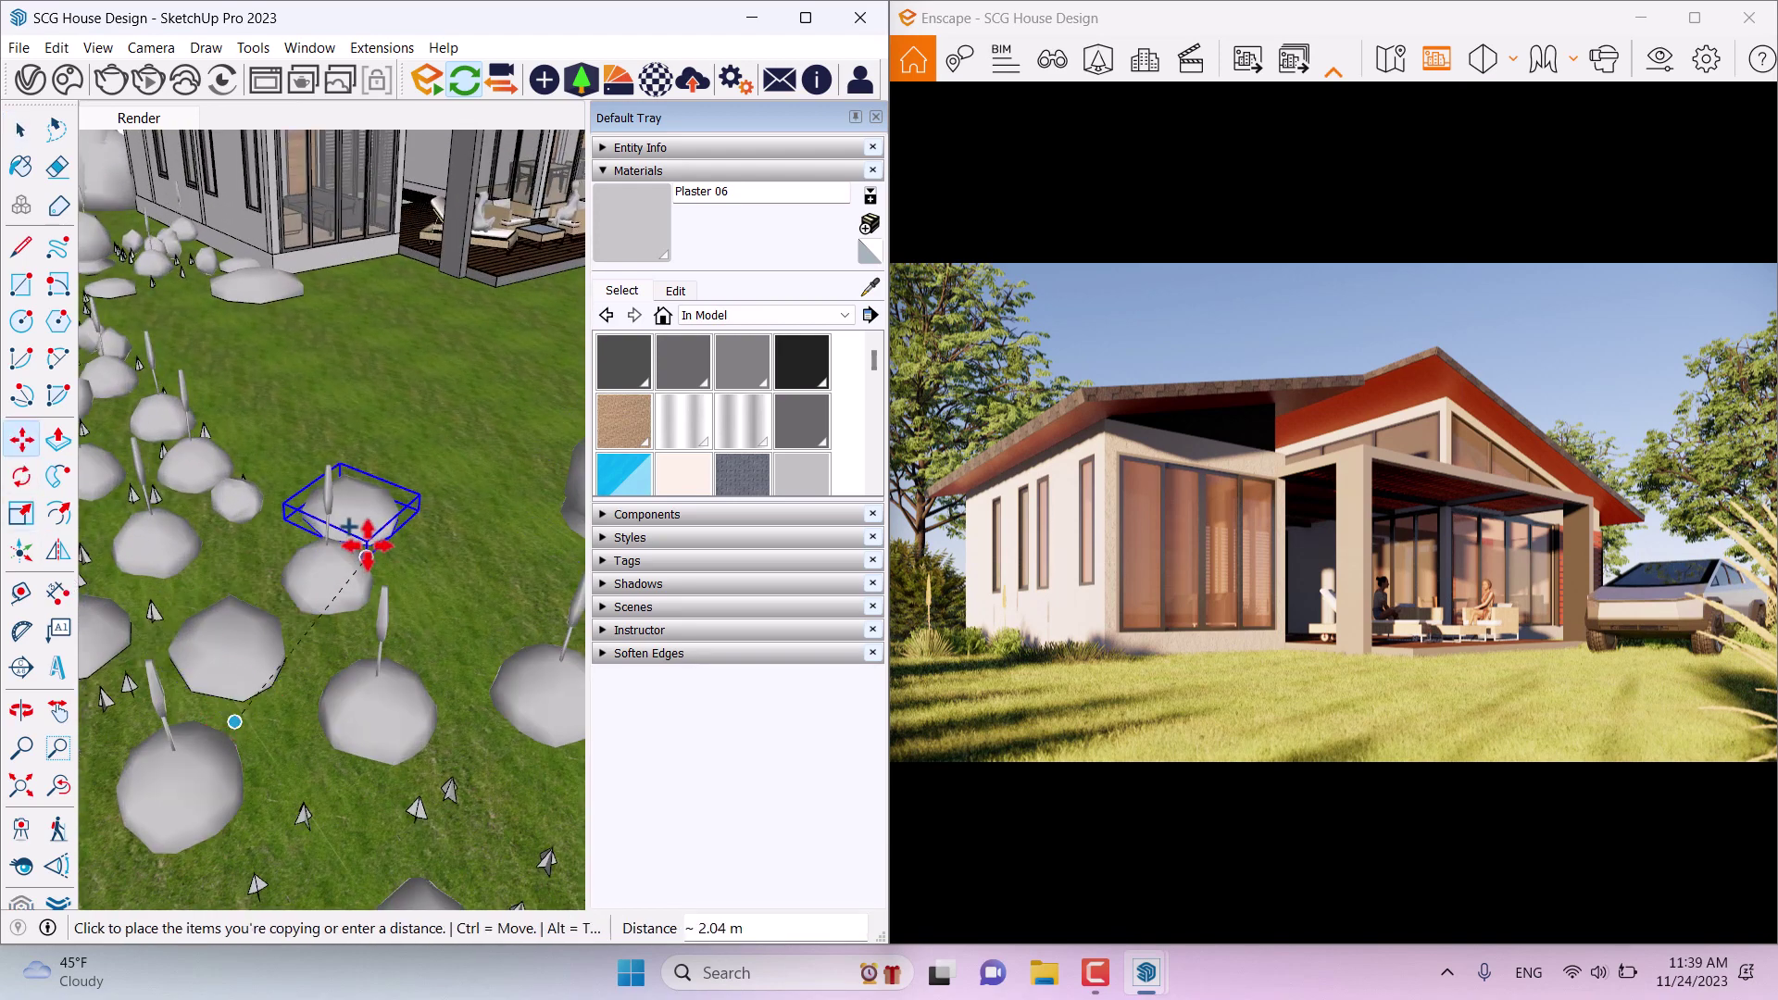
{"action": "left_click", "coordinate": [376, 540]}
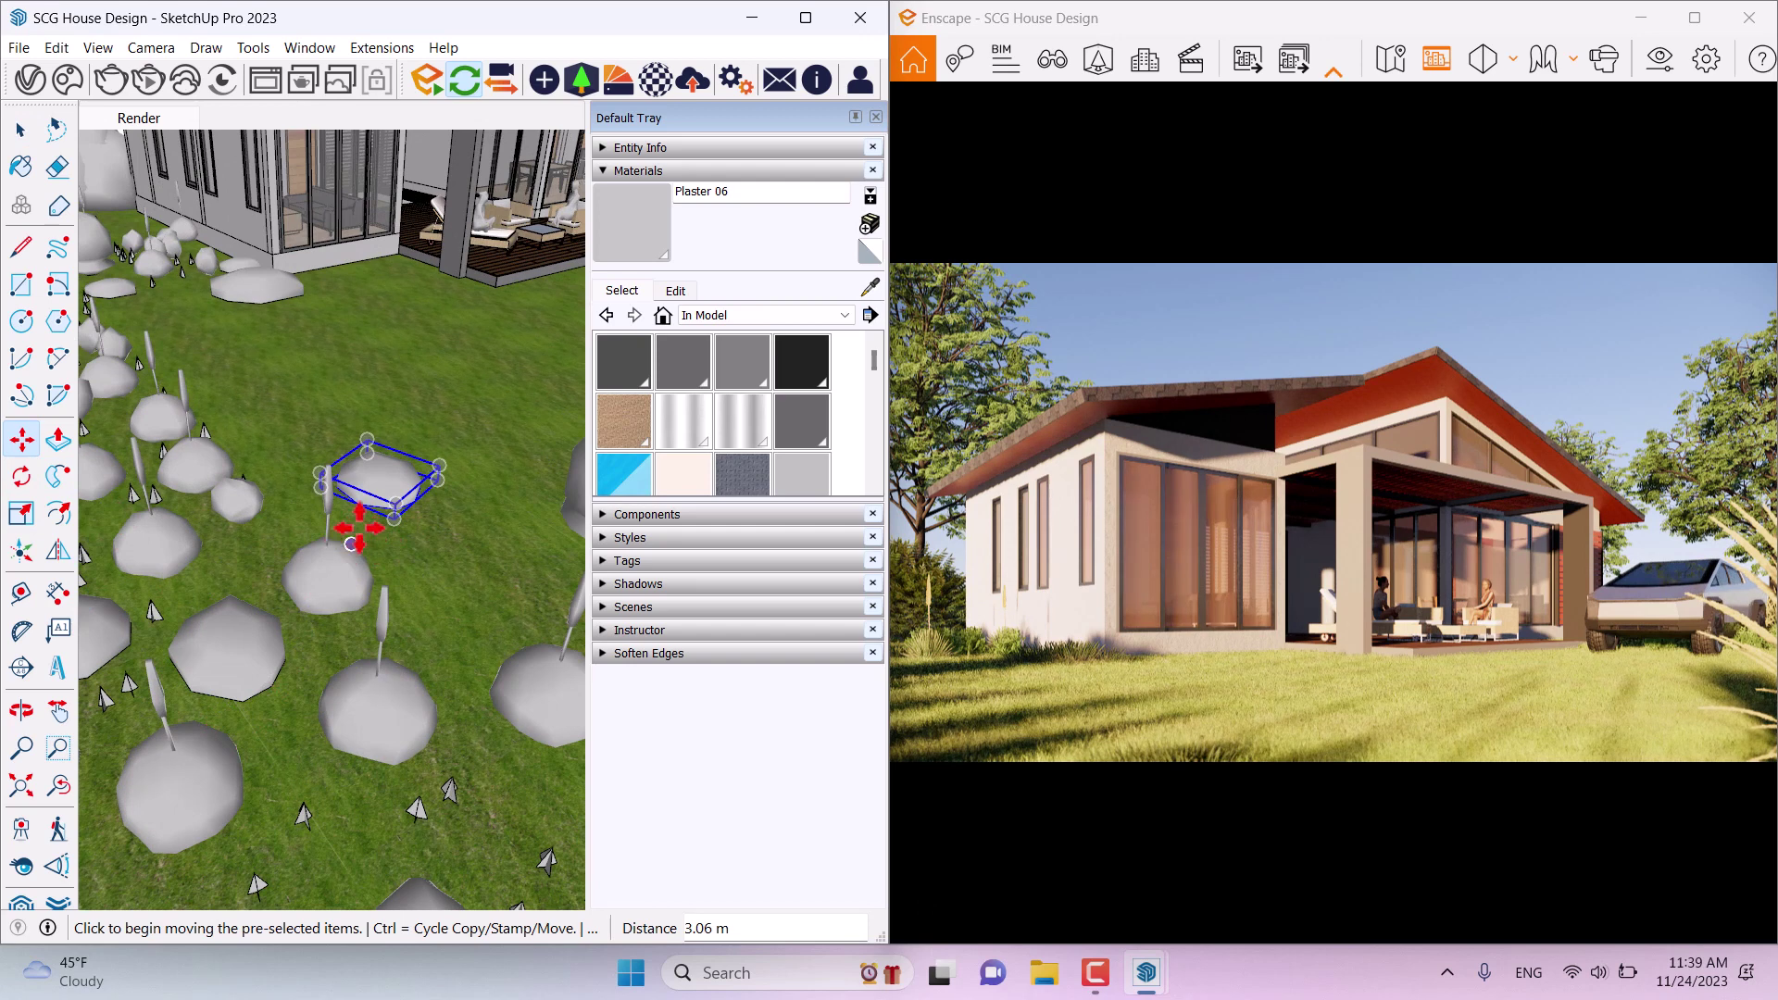
{"action": "left_click", "coordinate": [441, 509]}
{"action": "left_click", "coordinate": [388, 518]}
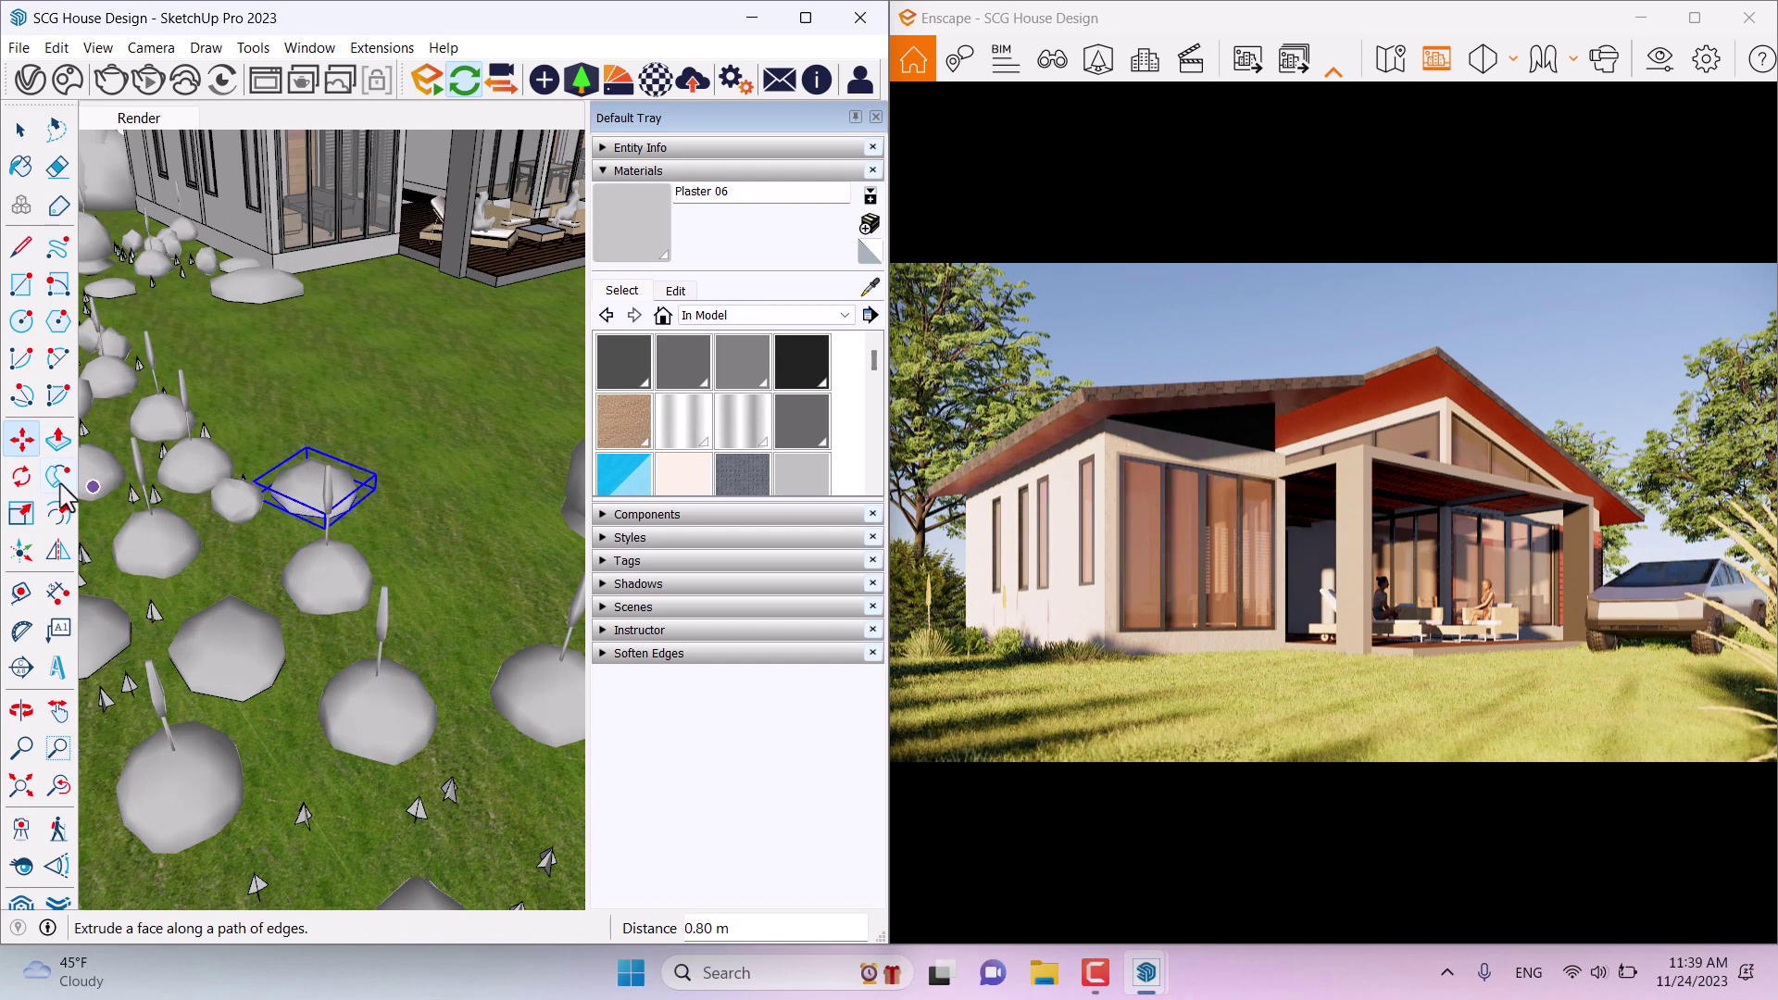
Step: Scale the copied grass clump uniformly by about 1.77 and move it about 0.41 m toward the neighboring rocks
{"action": "left_click", "coordinate": [21, 513]}
{"action": "left_click", "coordinate": [376, 475]}
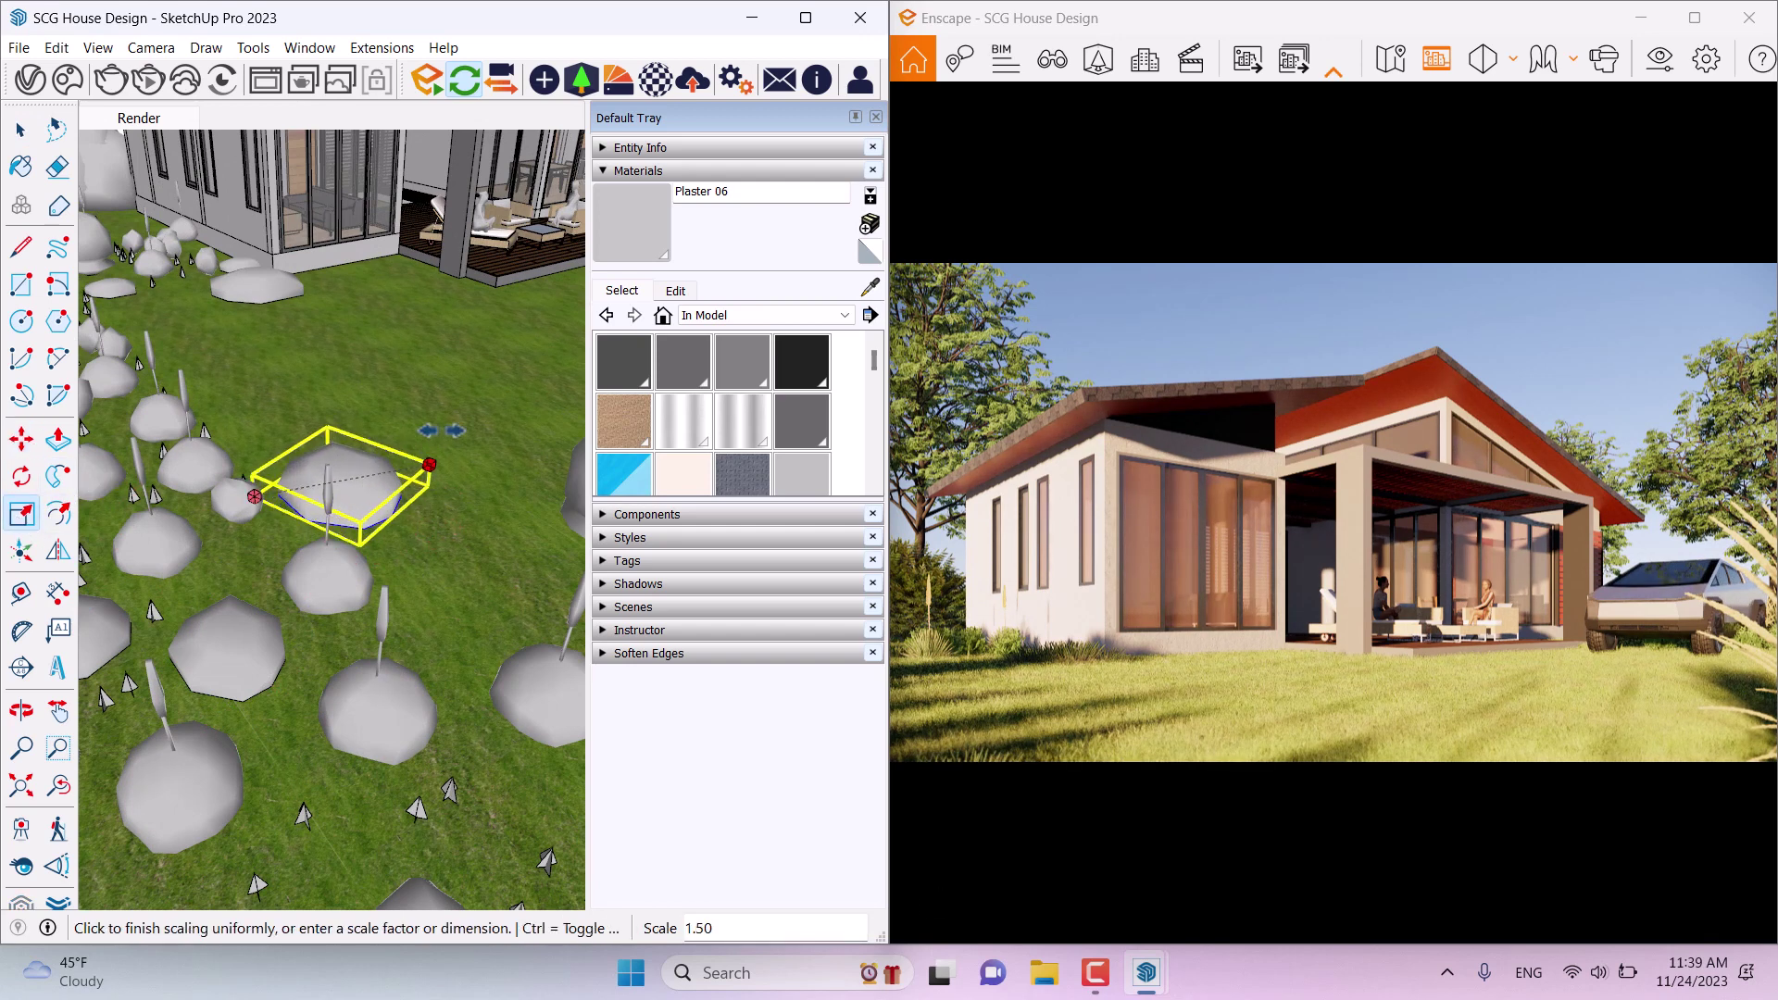
{"action": "left_click", "coordinate": [470, 458]}
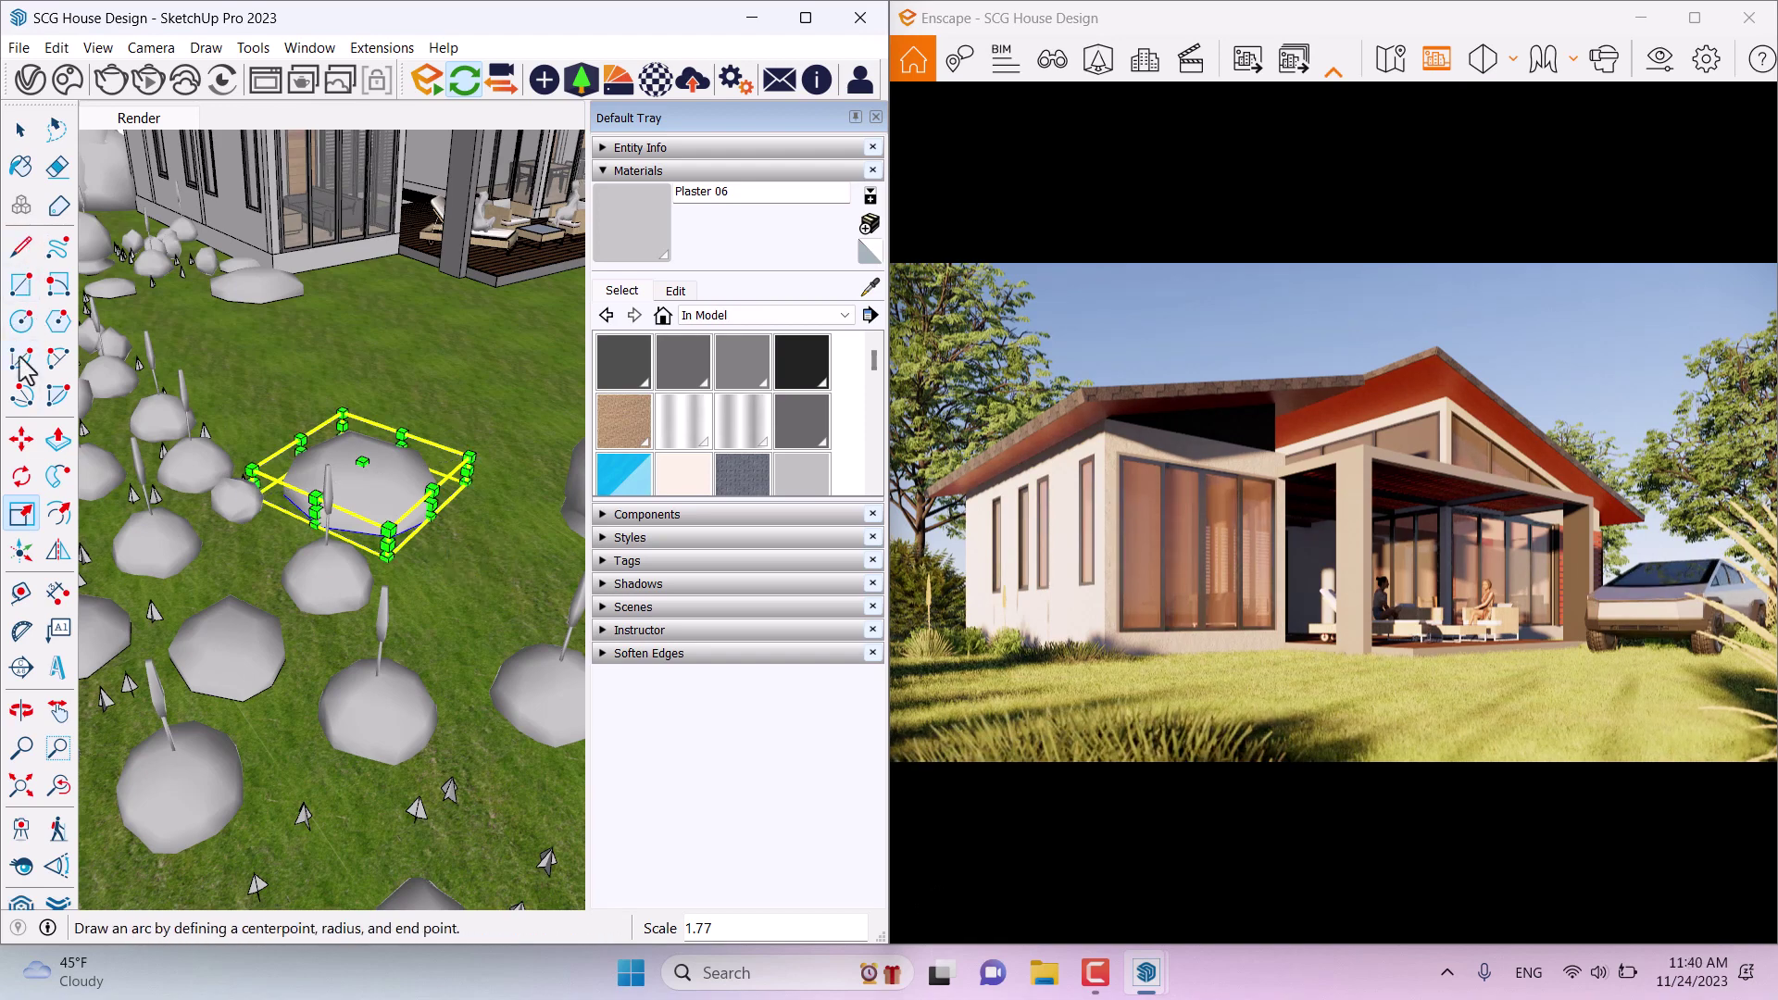
{"action": "left_click", "coordinate": [34, 445]}
{"action": "left_click", "coordinate": [469, 516]}
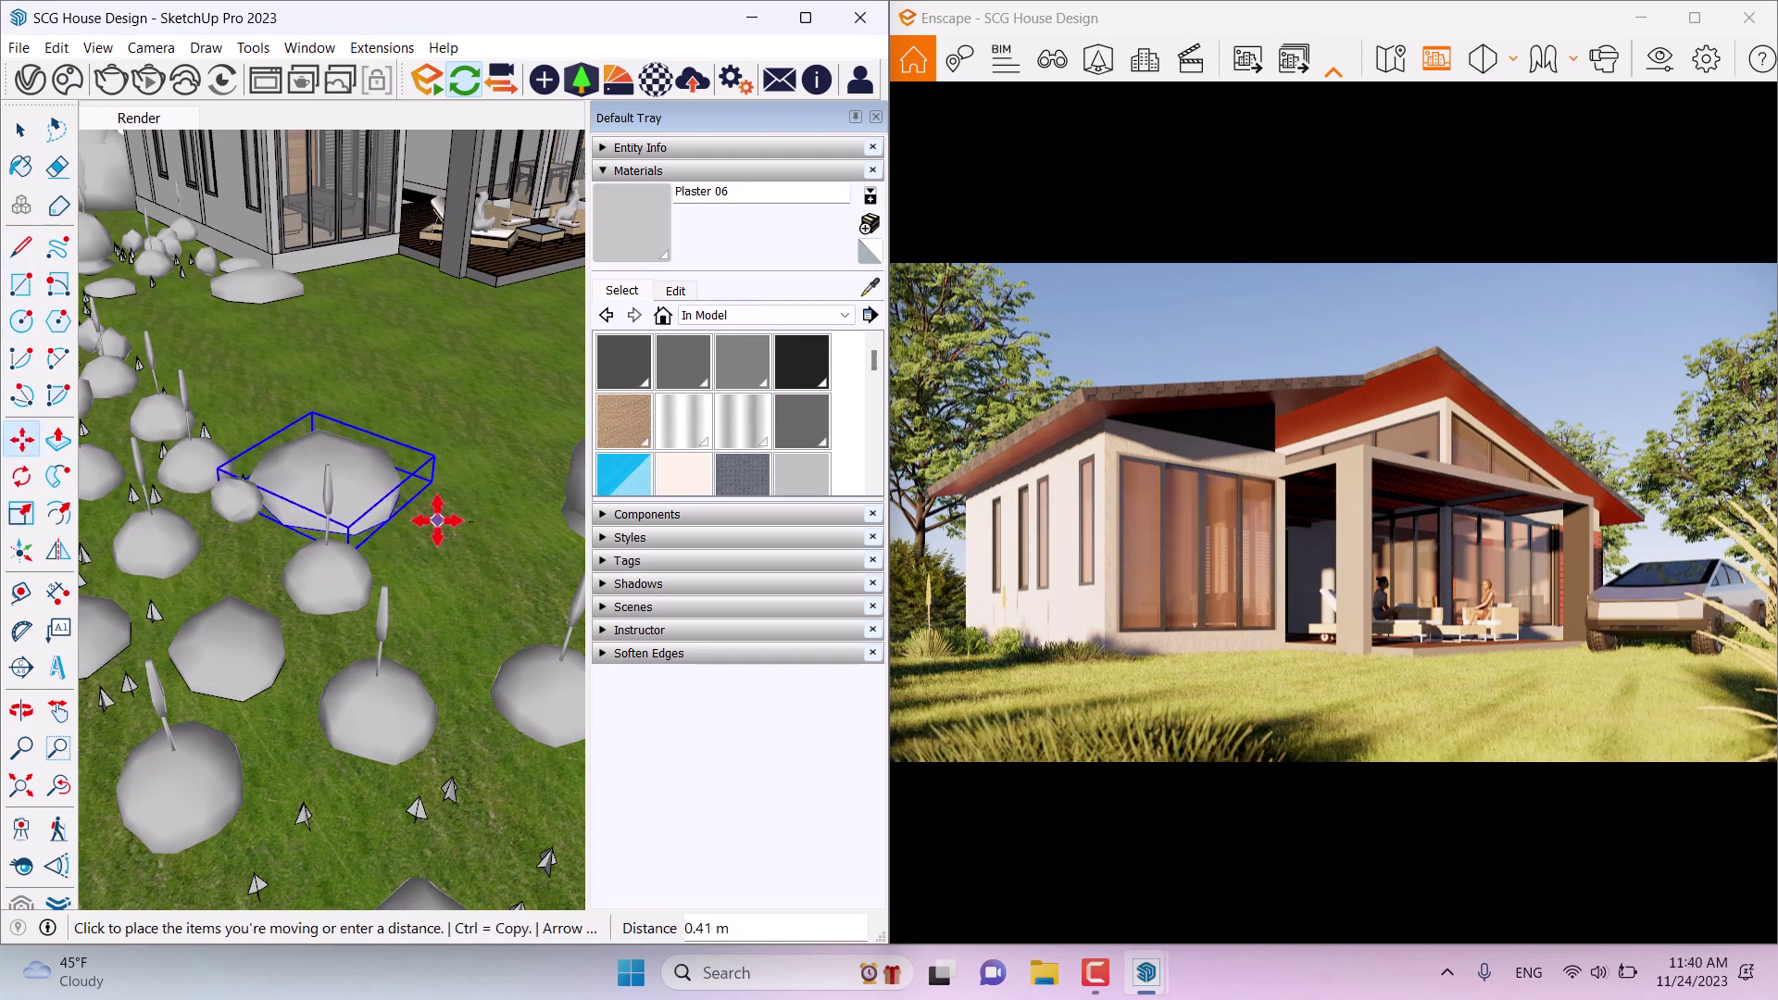
{"action": "left_click", "coordinate": [437, 518]}
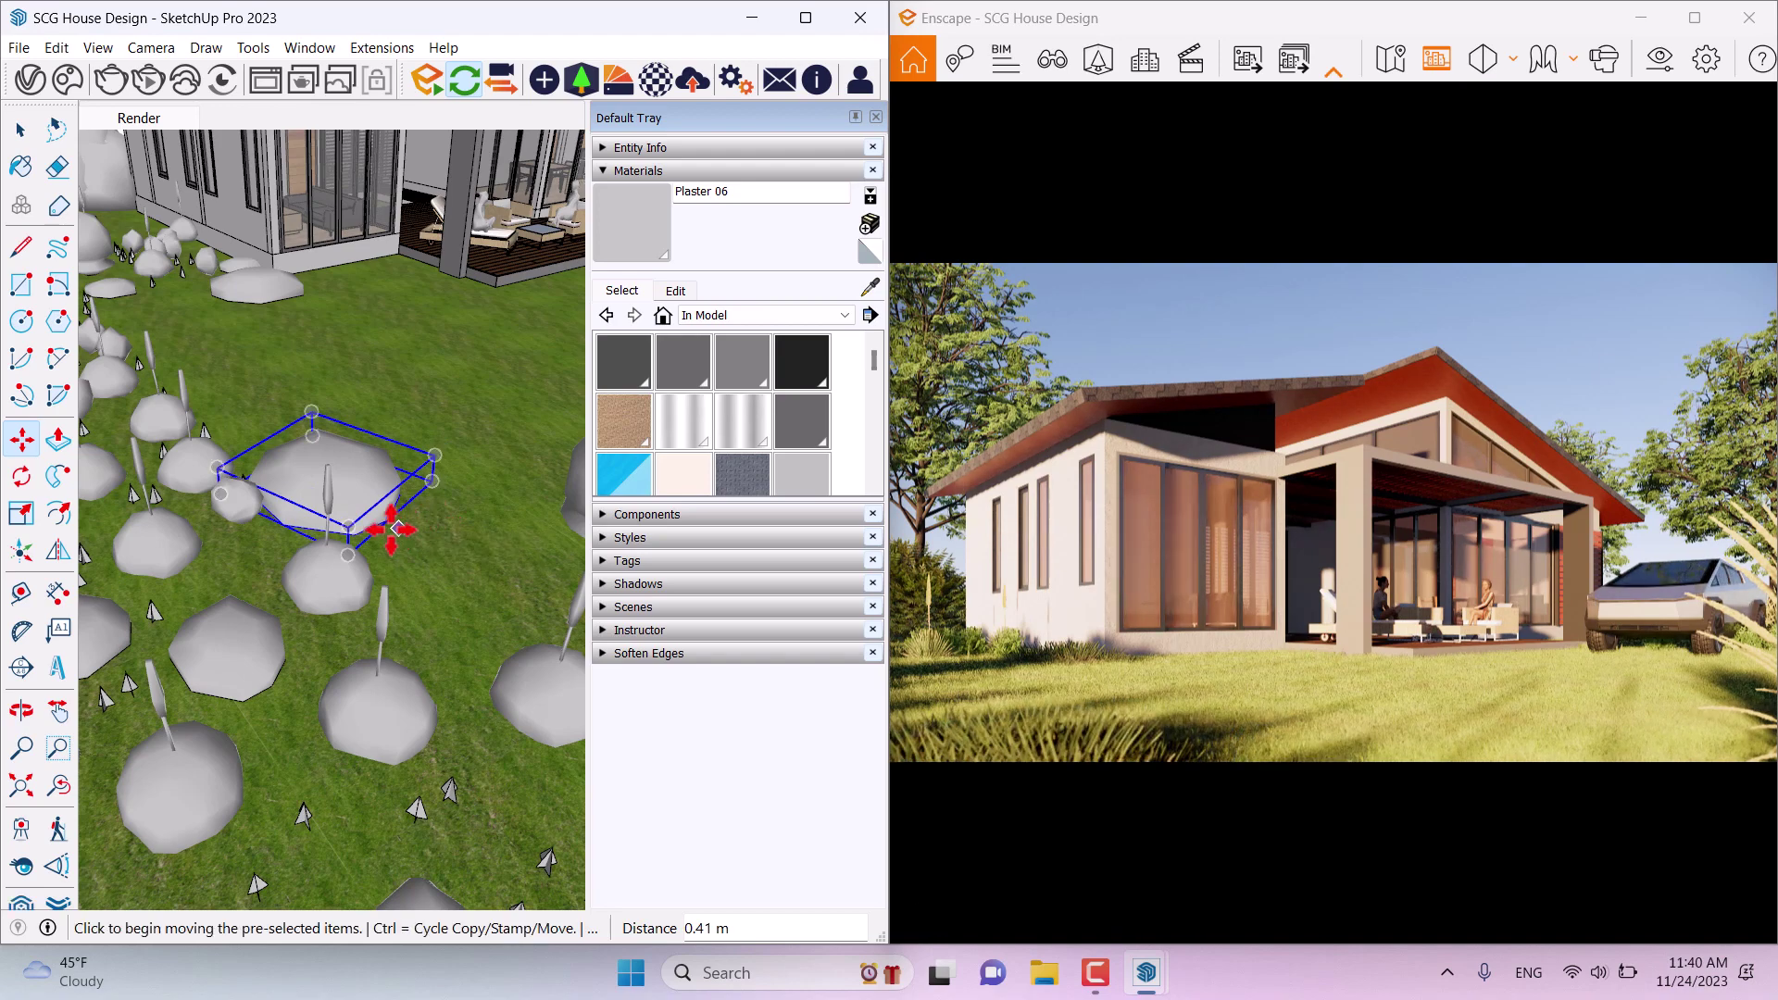
Step: Uniformly enlarge the small shrub beside the copied grass clump to more than double size and move it about 0.19 m
{"action": "key", "text": "space"}
{"action": "scroll", "coordinate": [239, 525], "scroll_direction": "up", "scroll_amount": 2}
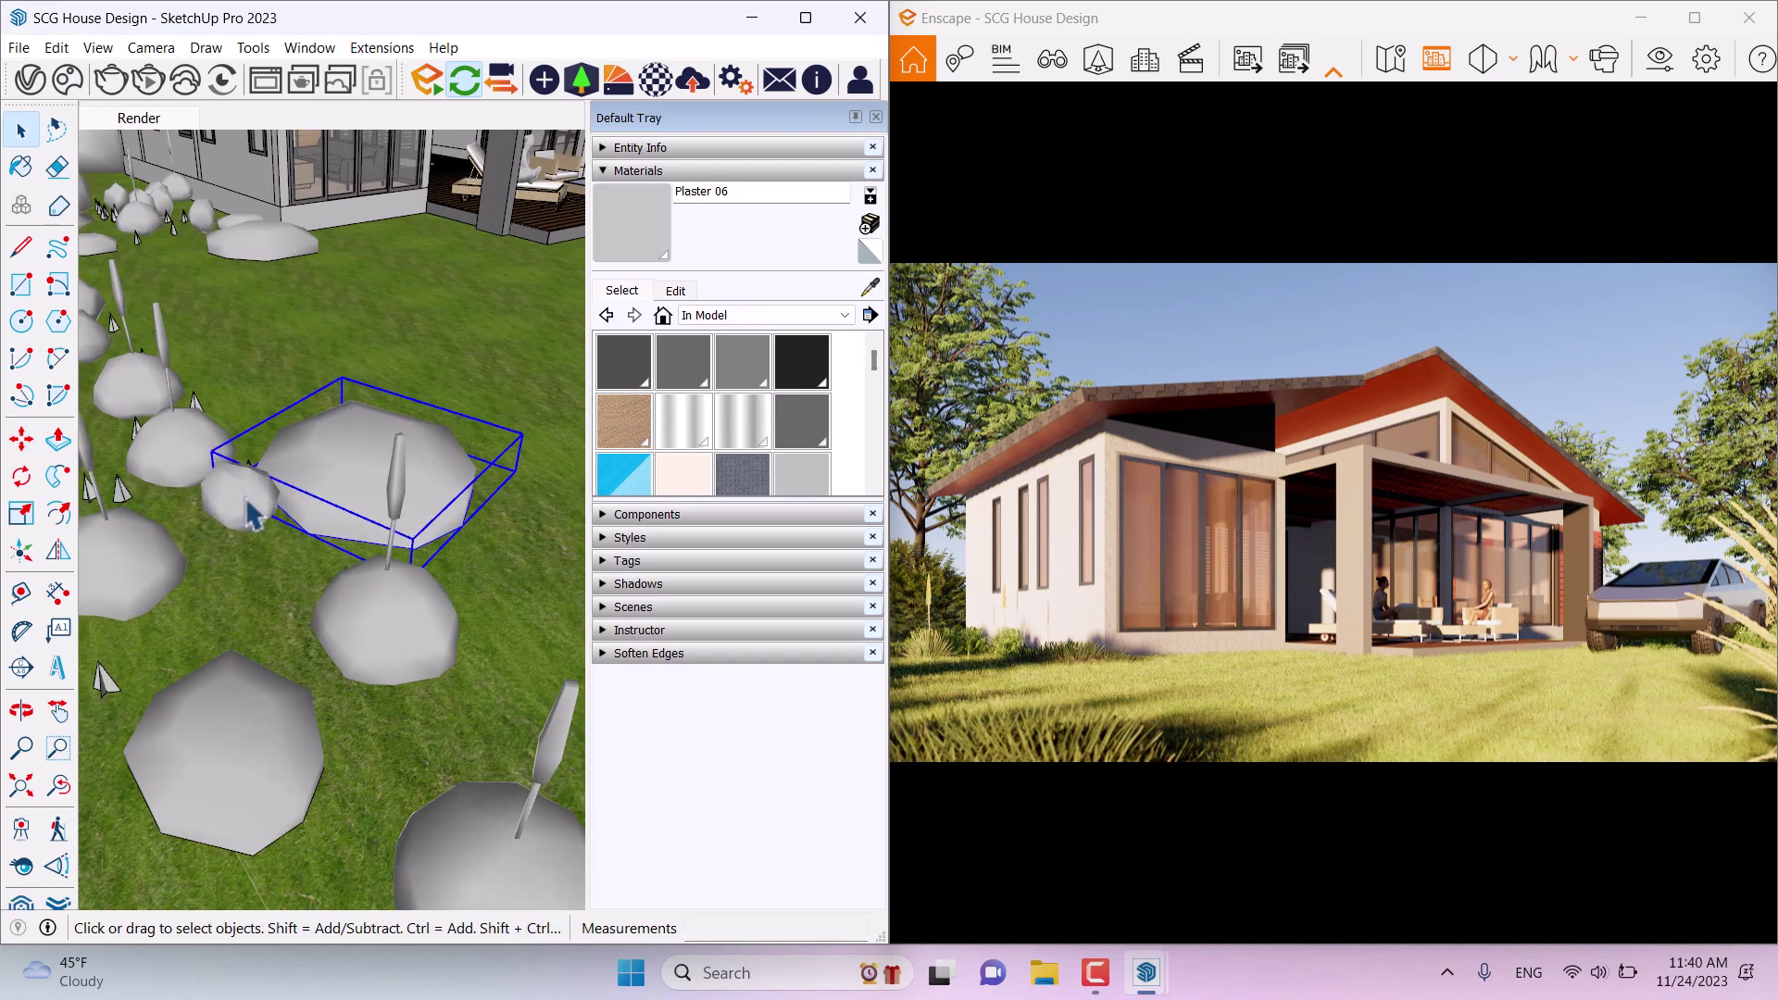
{"action": "left_click", "coordinate": [250, 514]}
{"action": "left_click", "coordinate": [21, 514]}
{"action": "left_click", "coordinate": [285, 444]}
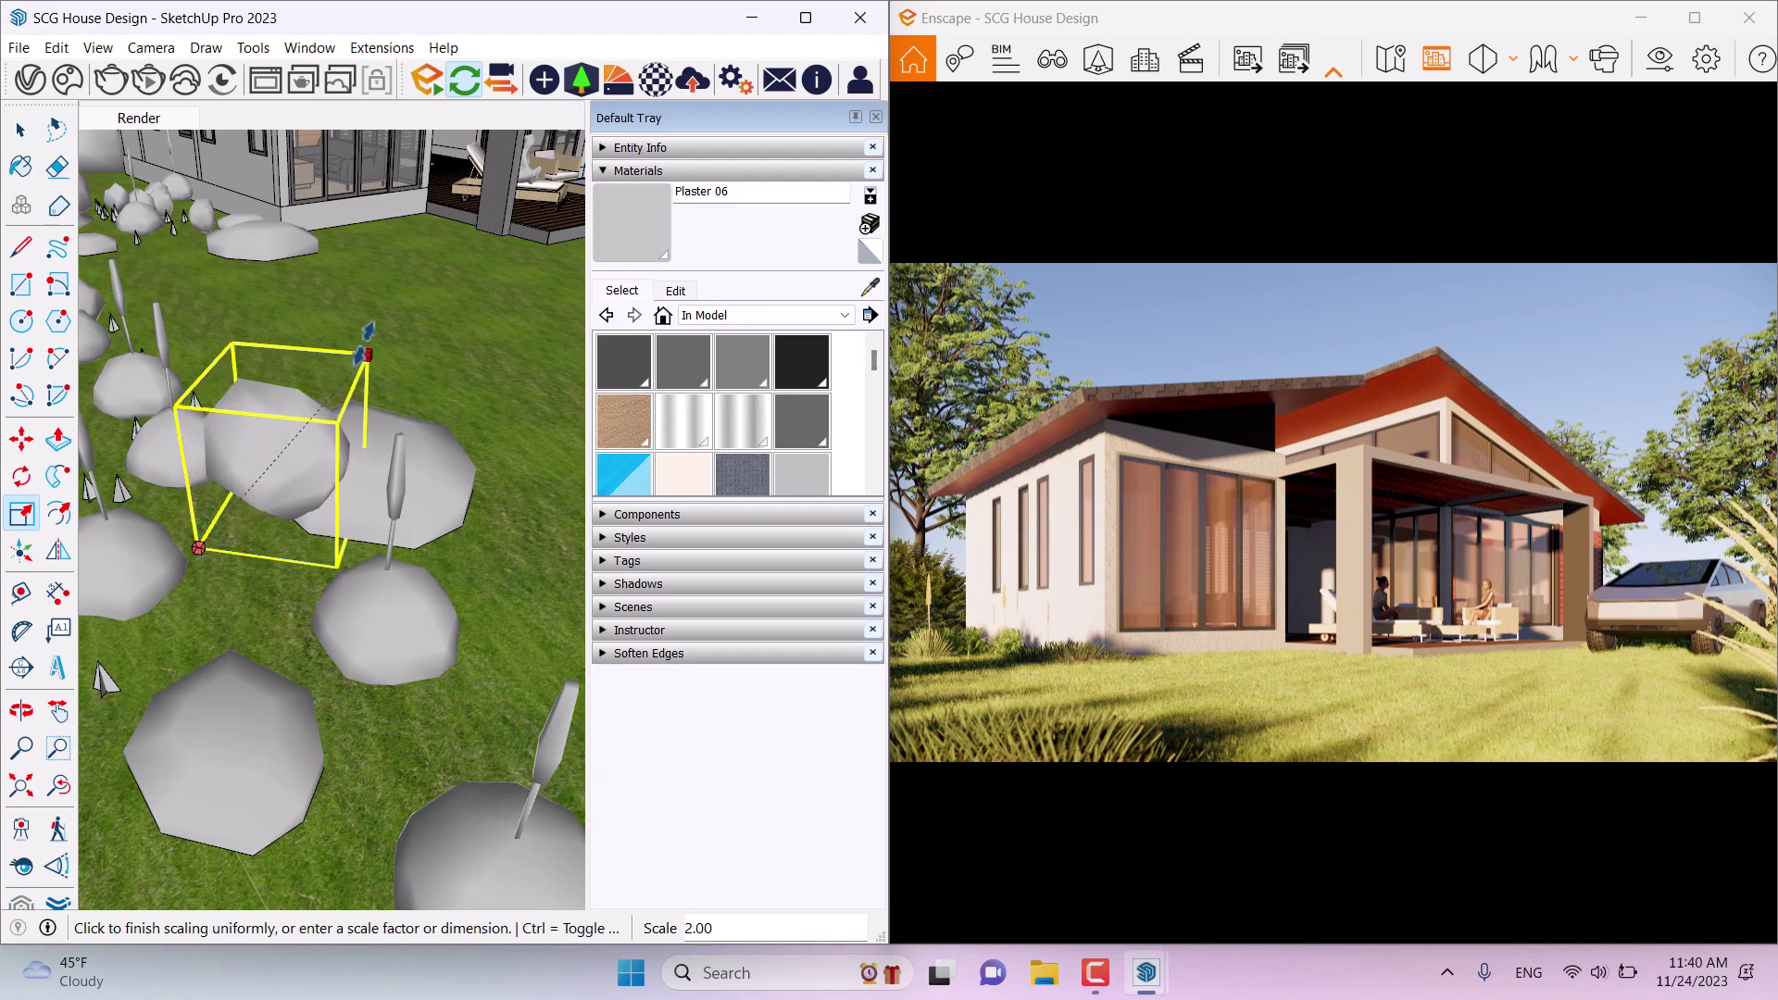
{"action": "left_click", "coordinate": [393, 324]}
{"action": "left_click", "coordinate": [21, 440]}
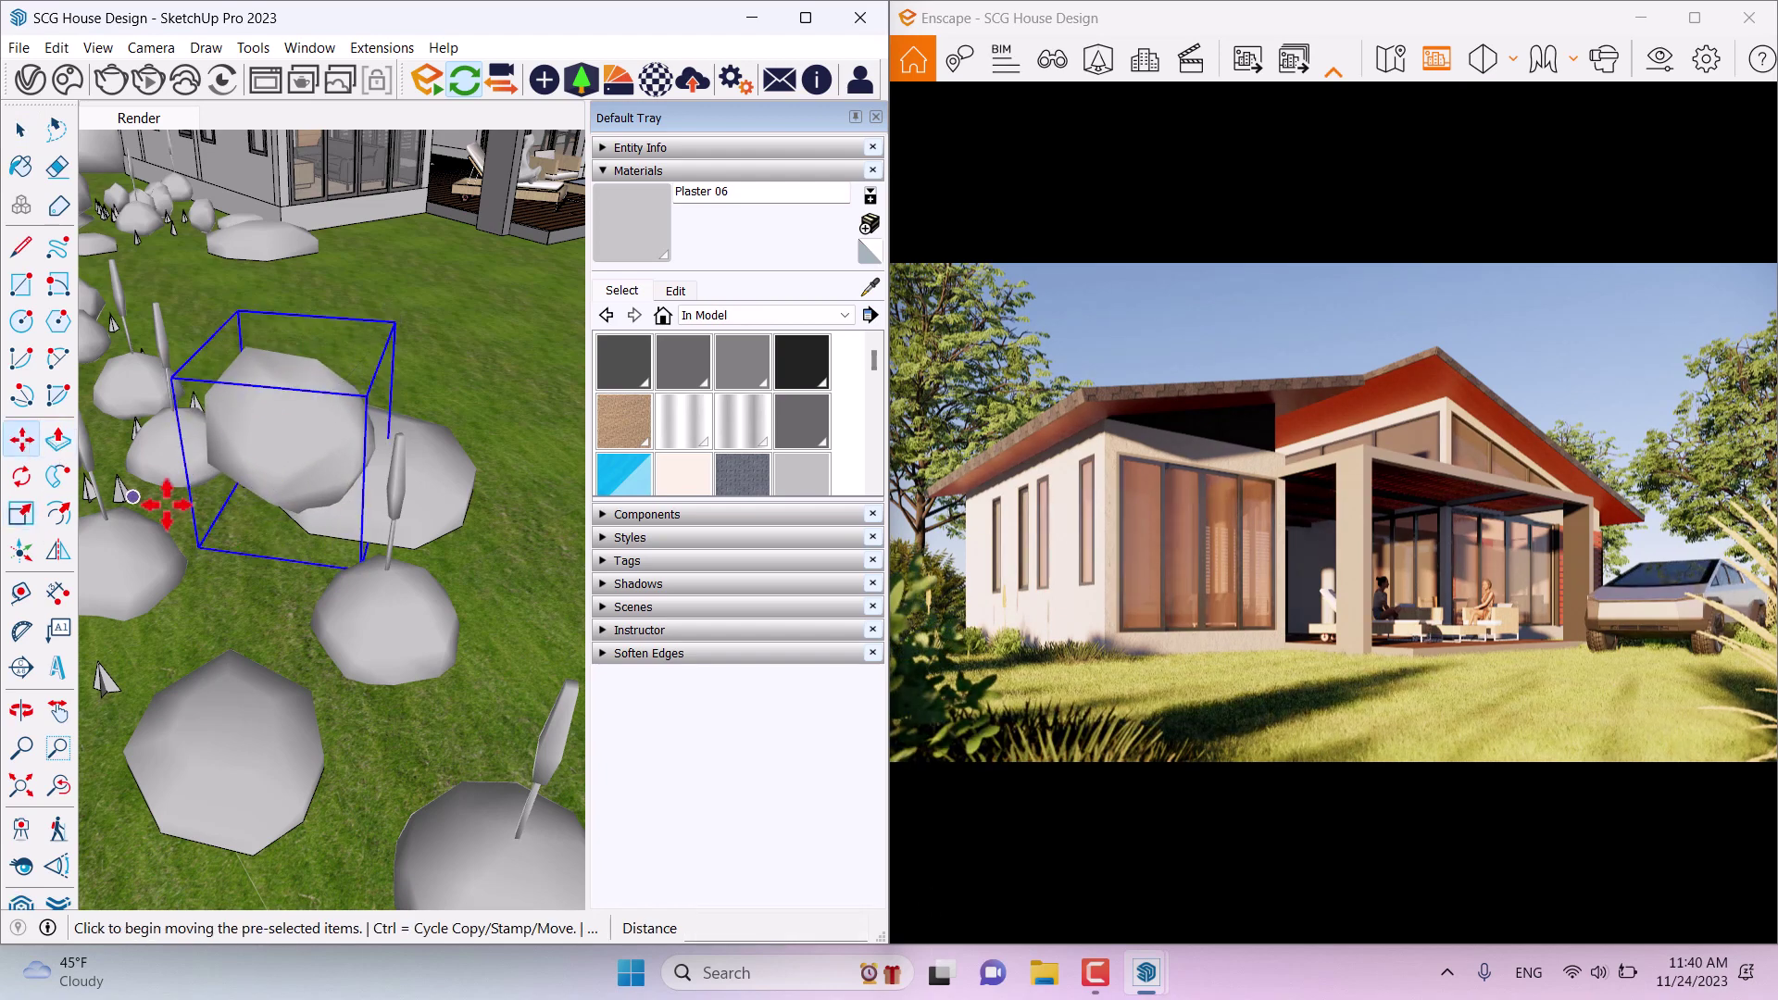
{"action": "left_click", "coordinate": [252, 552]}
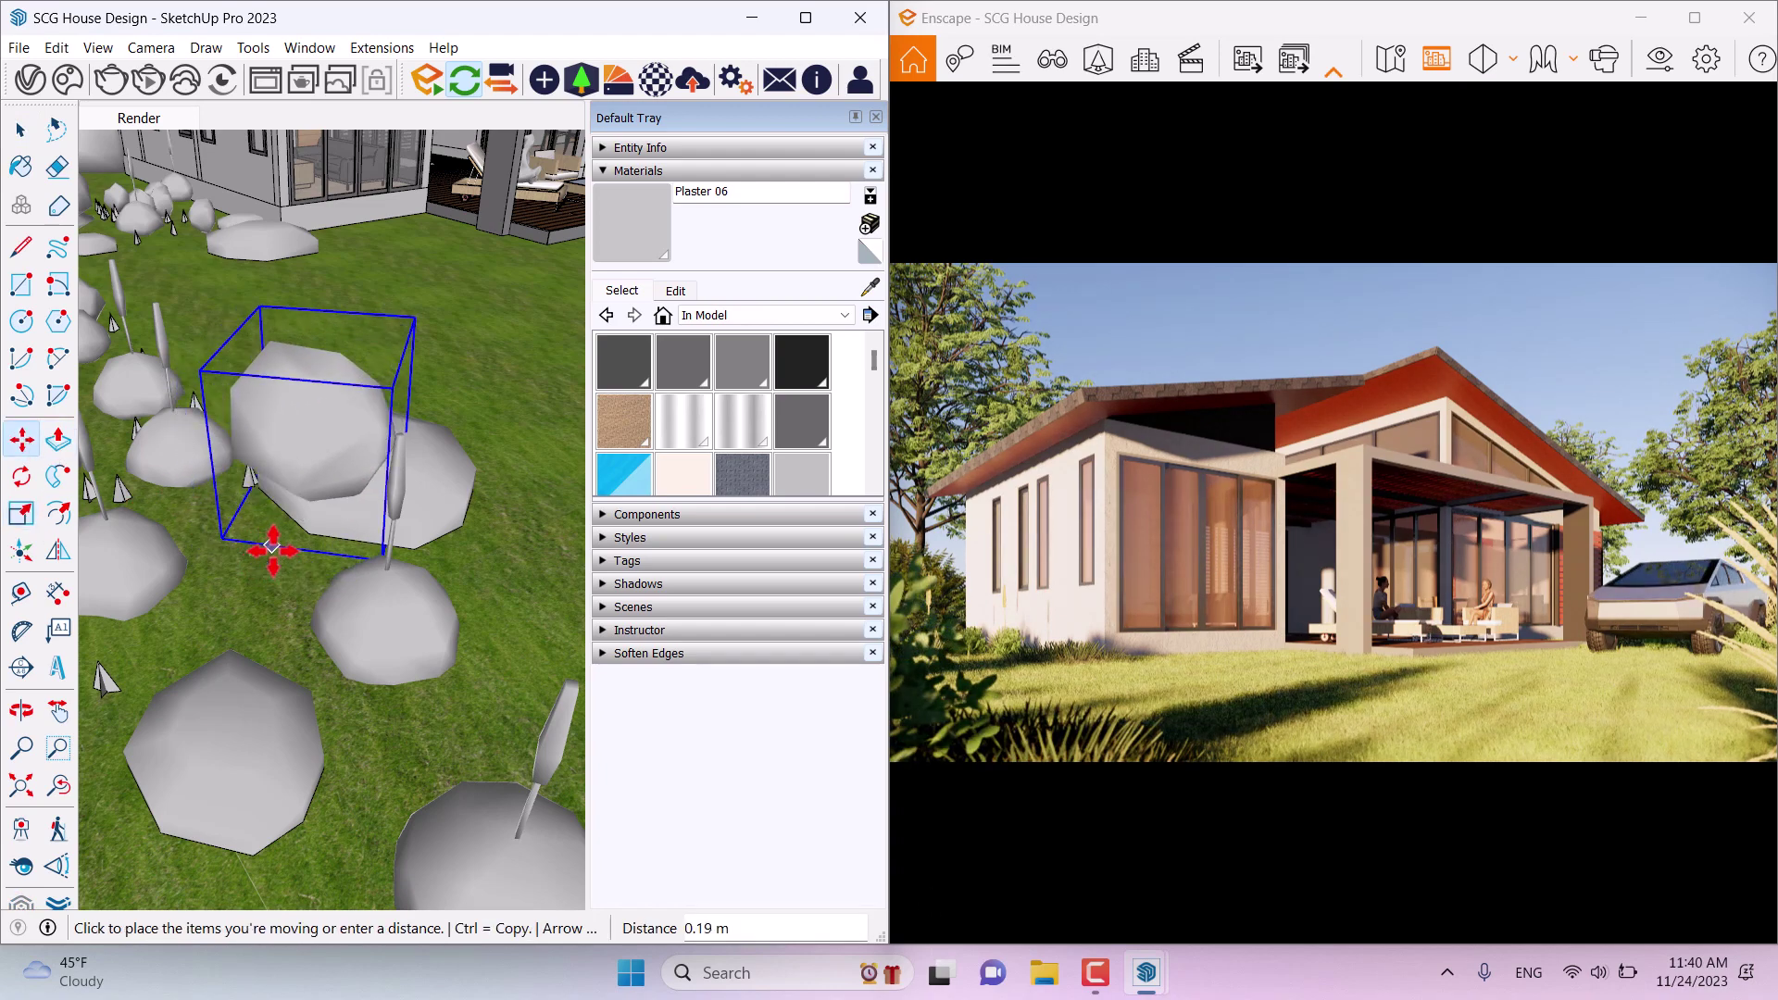
{"action": "scroll", "coordinate": [272, 548], "scroll_direction": "up", "scroll_amount": 1}
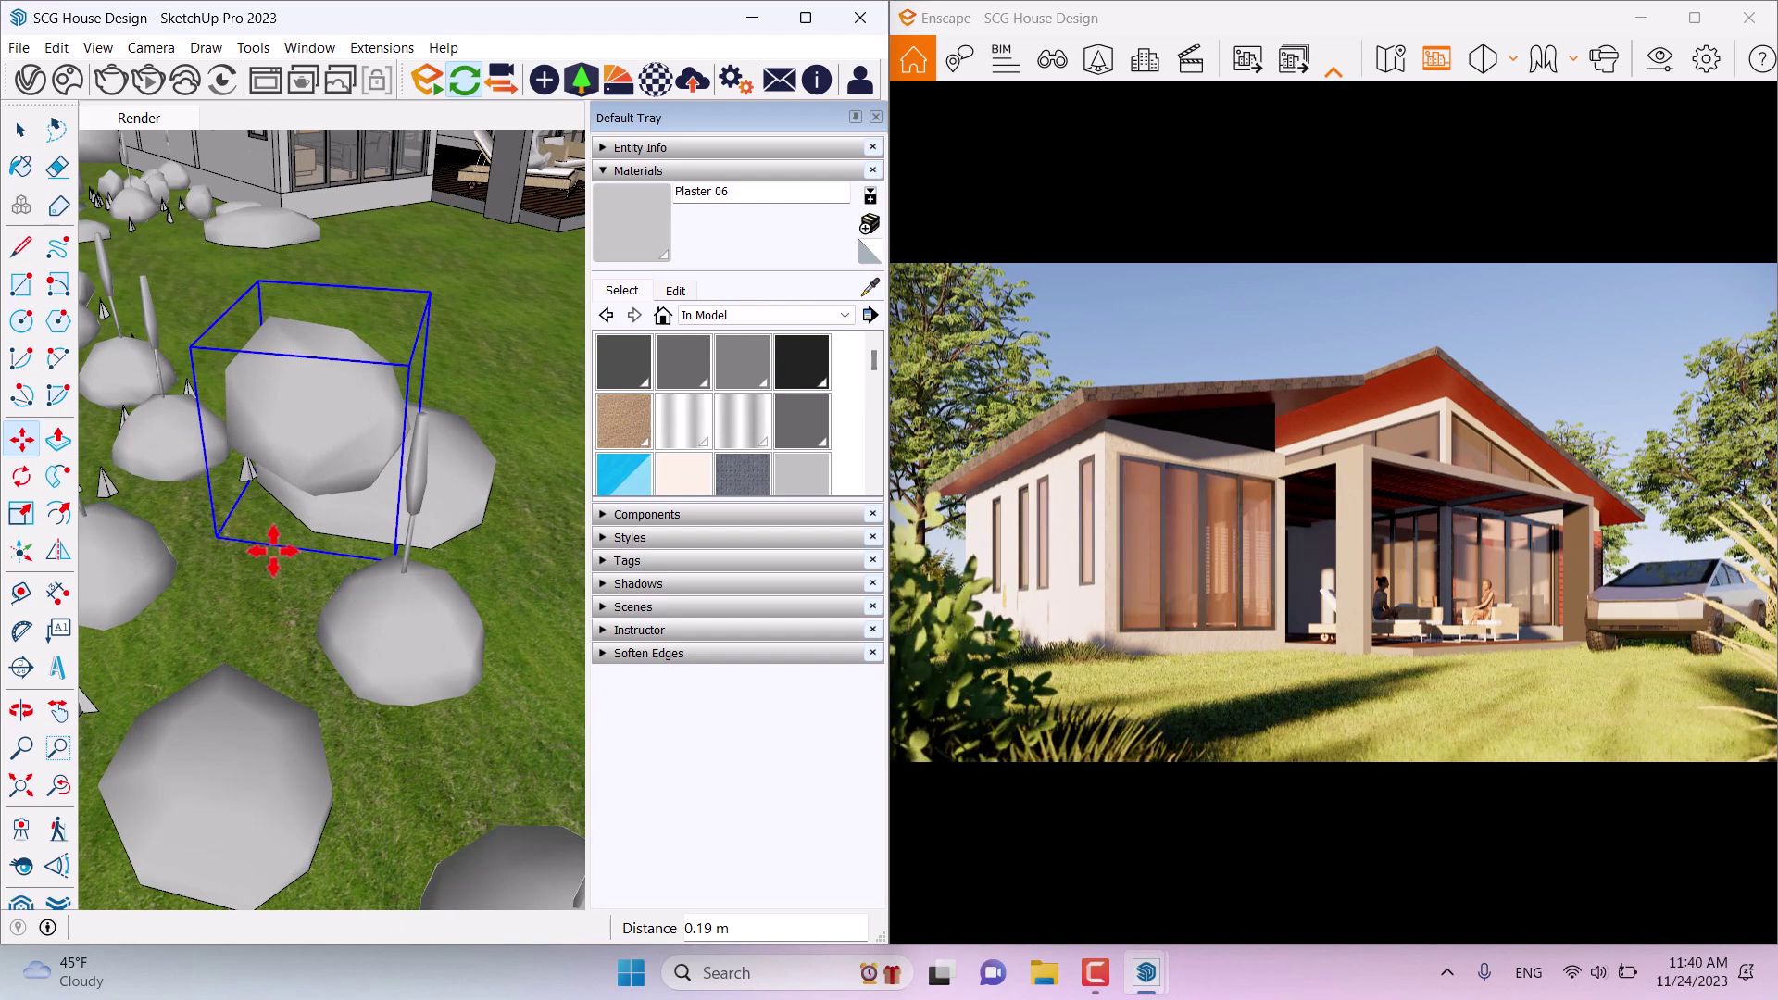
{"action": "key", "text": "space"}
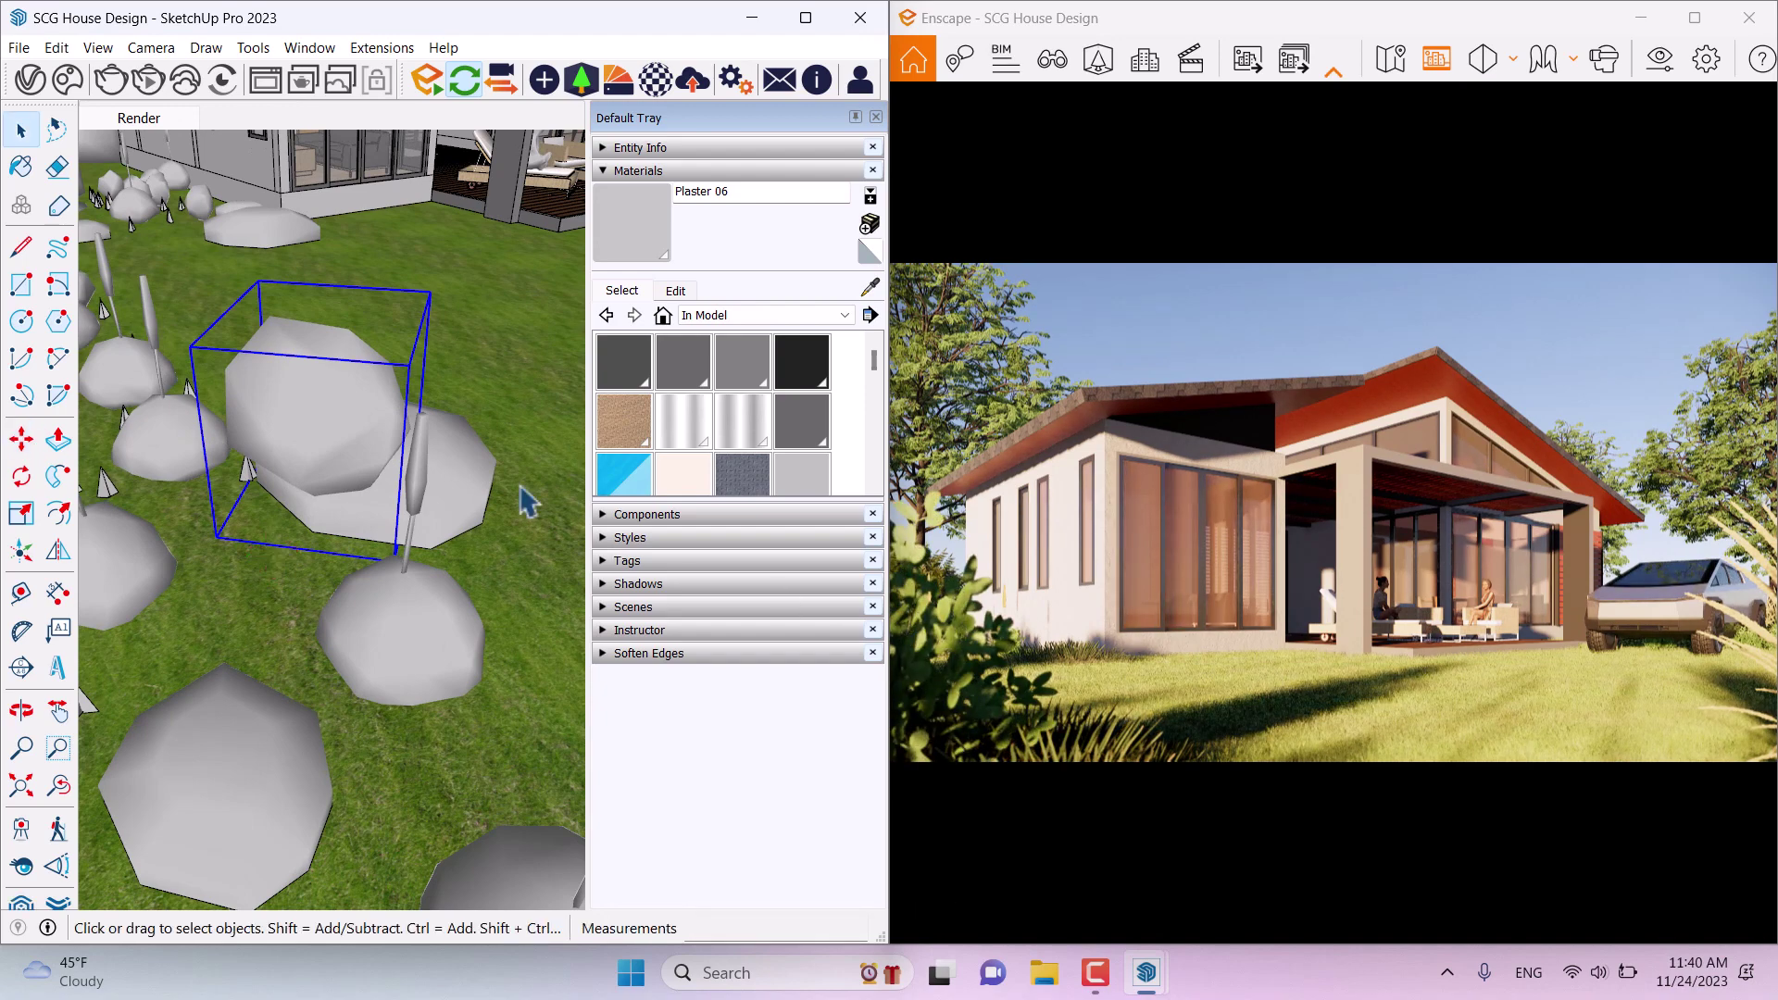
Step: Copy the enlarged shrub and grass clump together about 3.77 m across the lawn, beside the ornamental grass plant
{"action": "mouse_move", "coordinate": [528, 503]}
{"action": "middle_mouse_down"}
{"action": "mouse_move", "coordinate": [464, 460]}
{"action": "mouse_move", "coordinate": [445, 500]}
{"action": "mouse_move", "coordinate": [232, 544]}
{"action": "middle_mouse_up"}
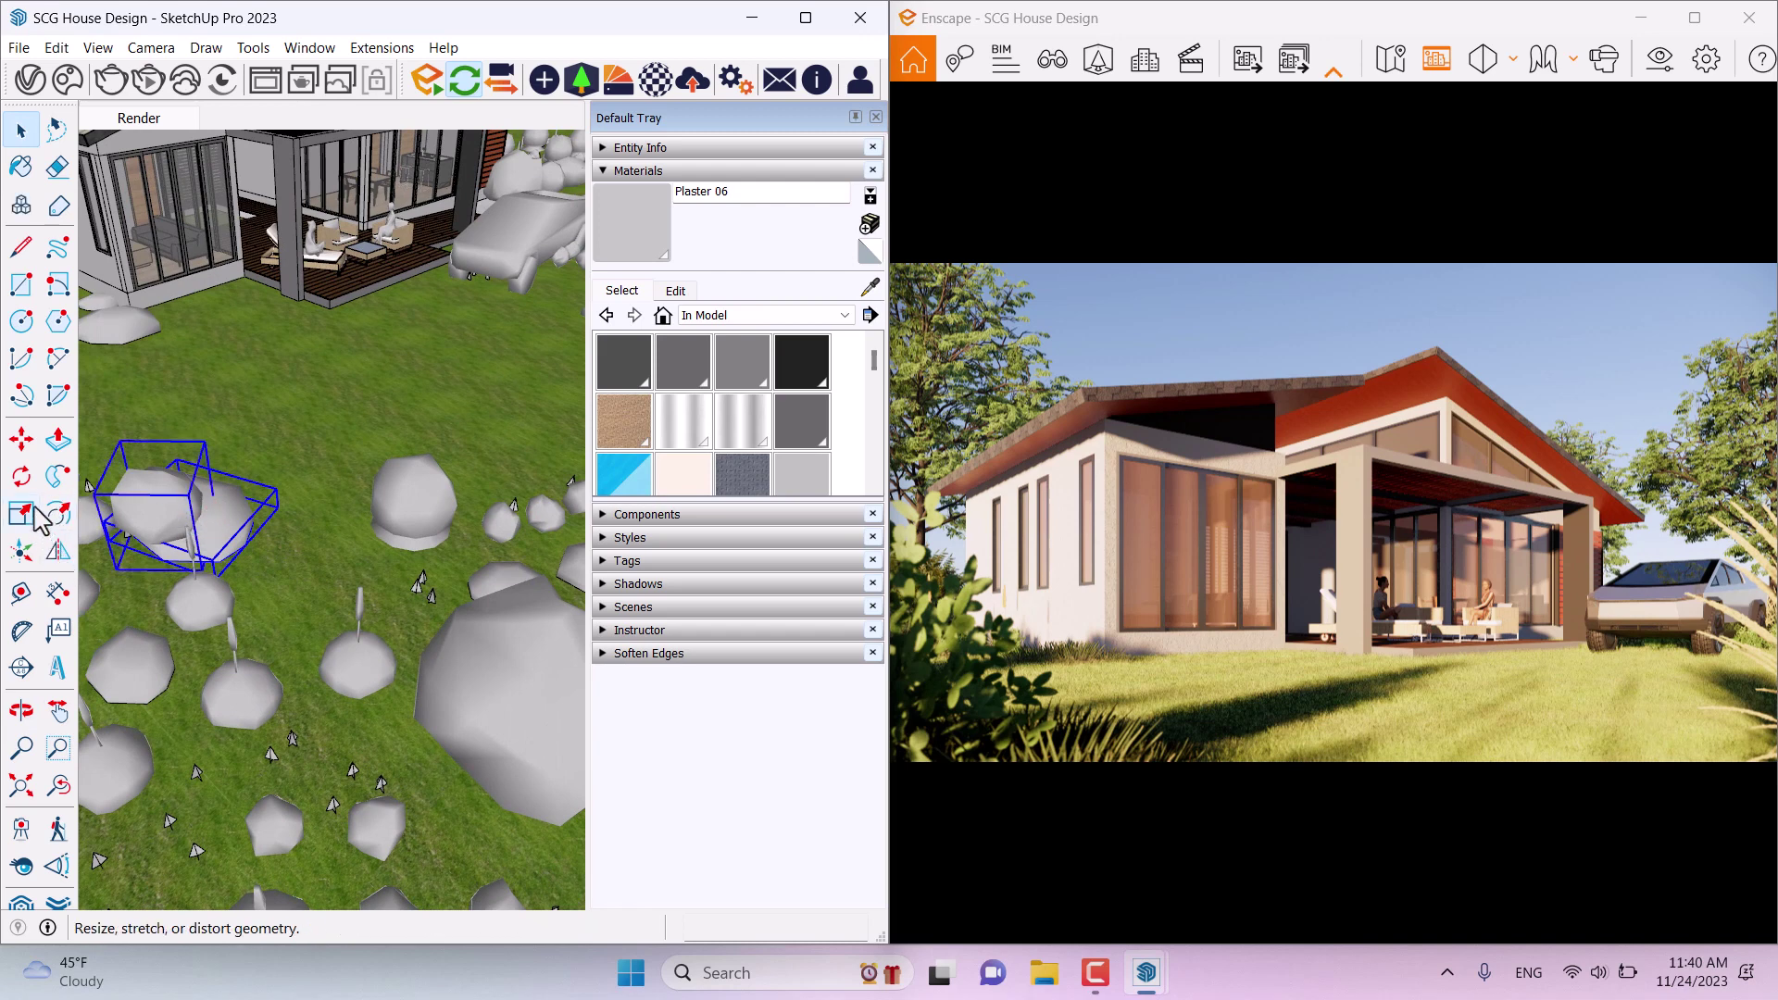
{"action": "left_click", "coordinate": [22, 439]}
{"action": "key", "text": "ctrl"}
{"action": "left_click", "coordinate": [279, 448]}
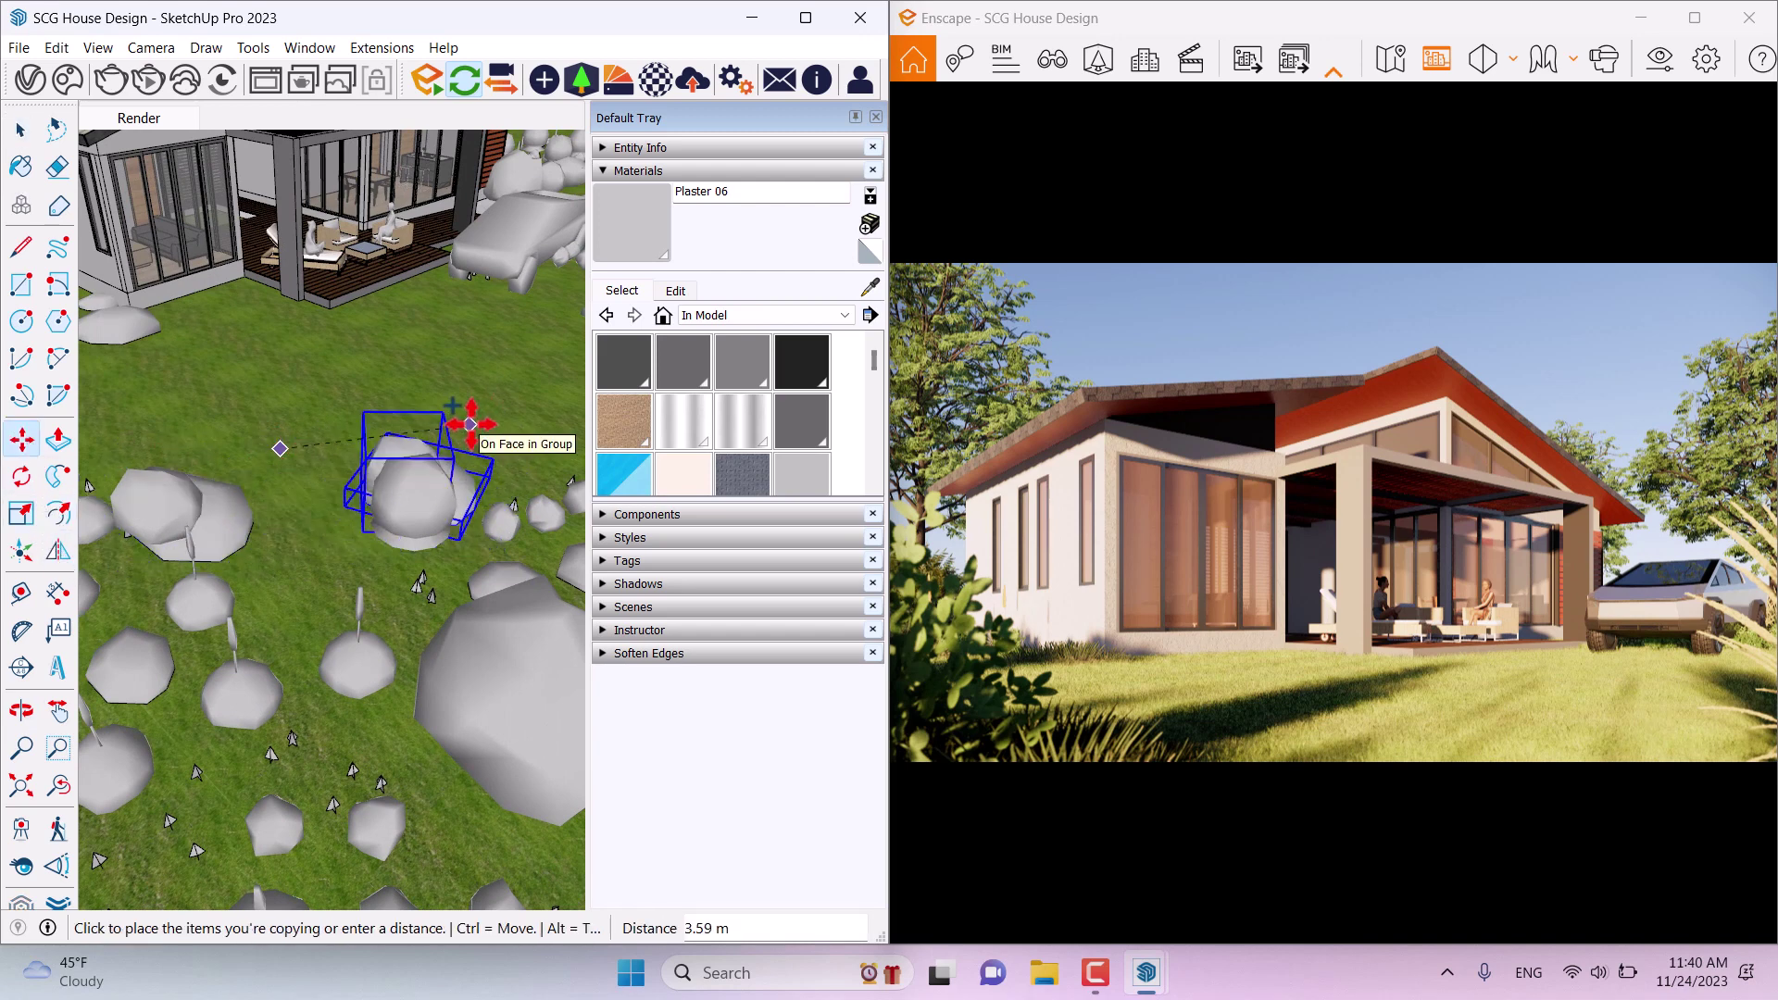
{"action": "left_click", "coordinate": [482, 429]}
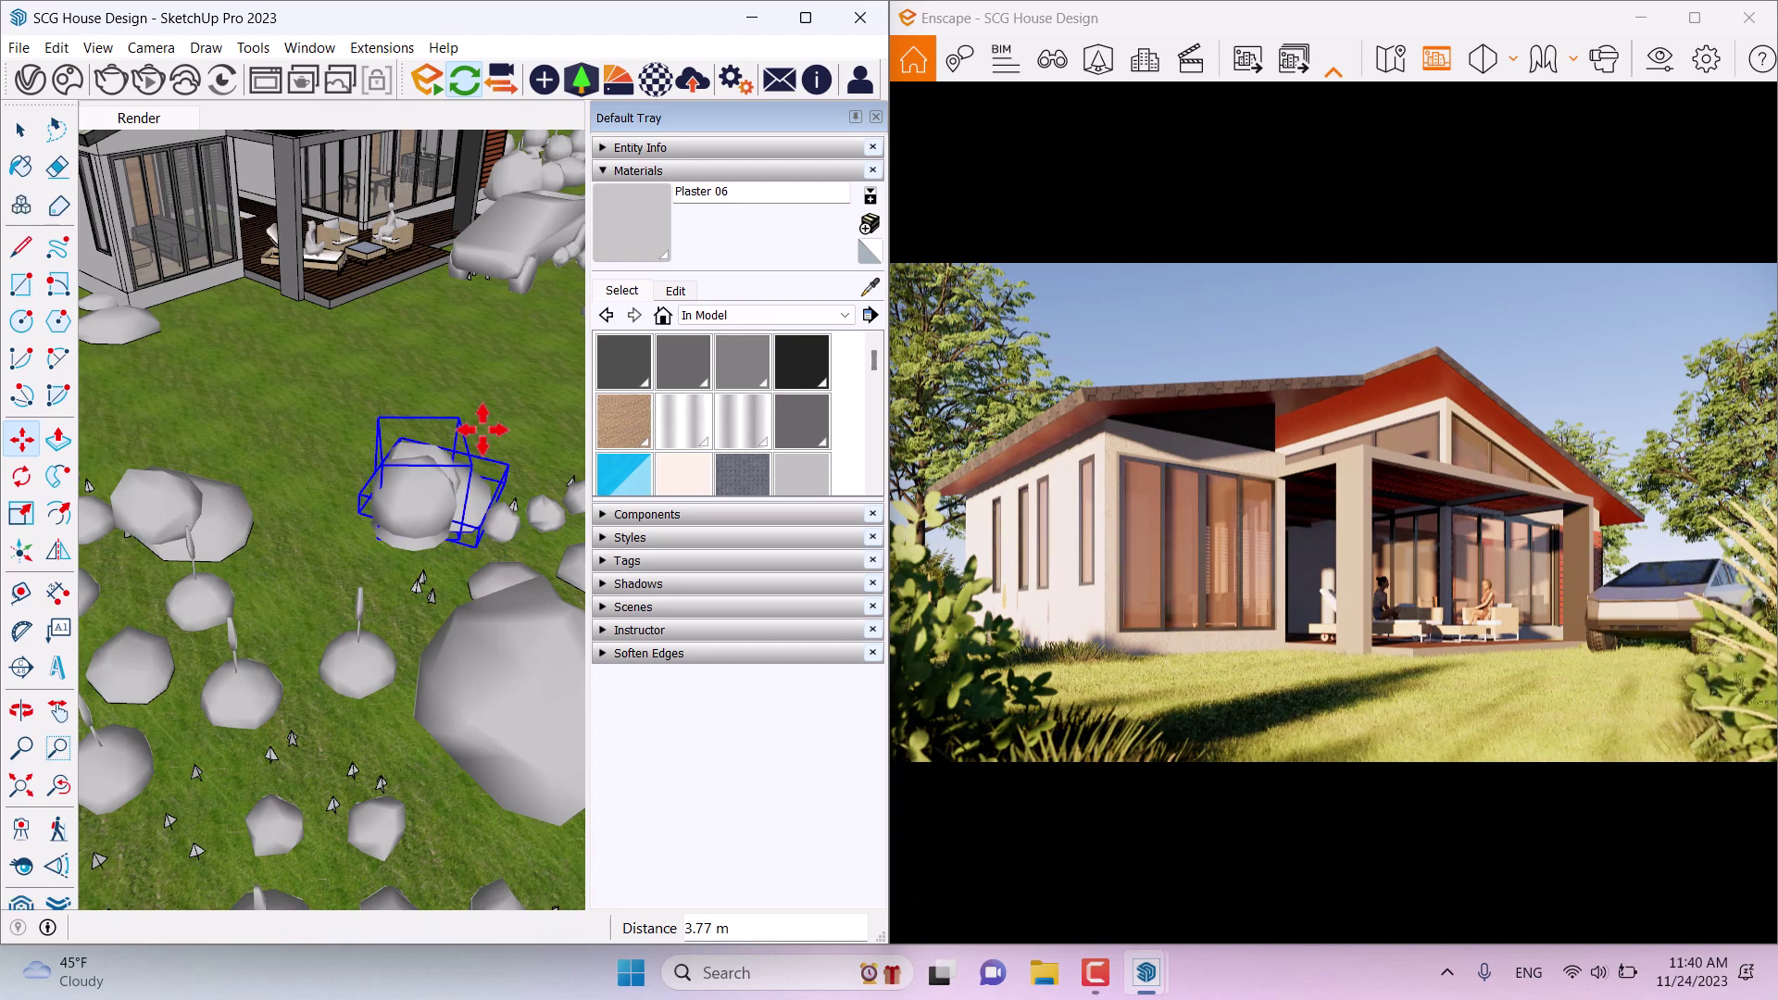
Step: Move the copied shrub and grass clump about 0.10 m near the ornamental grass plant
{"action": "key", "text": "space"}
{"action": "scroll", "coordinate": [375, 548], "scroll_direction": "up", "scroll_amount": 3}
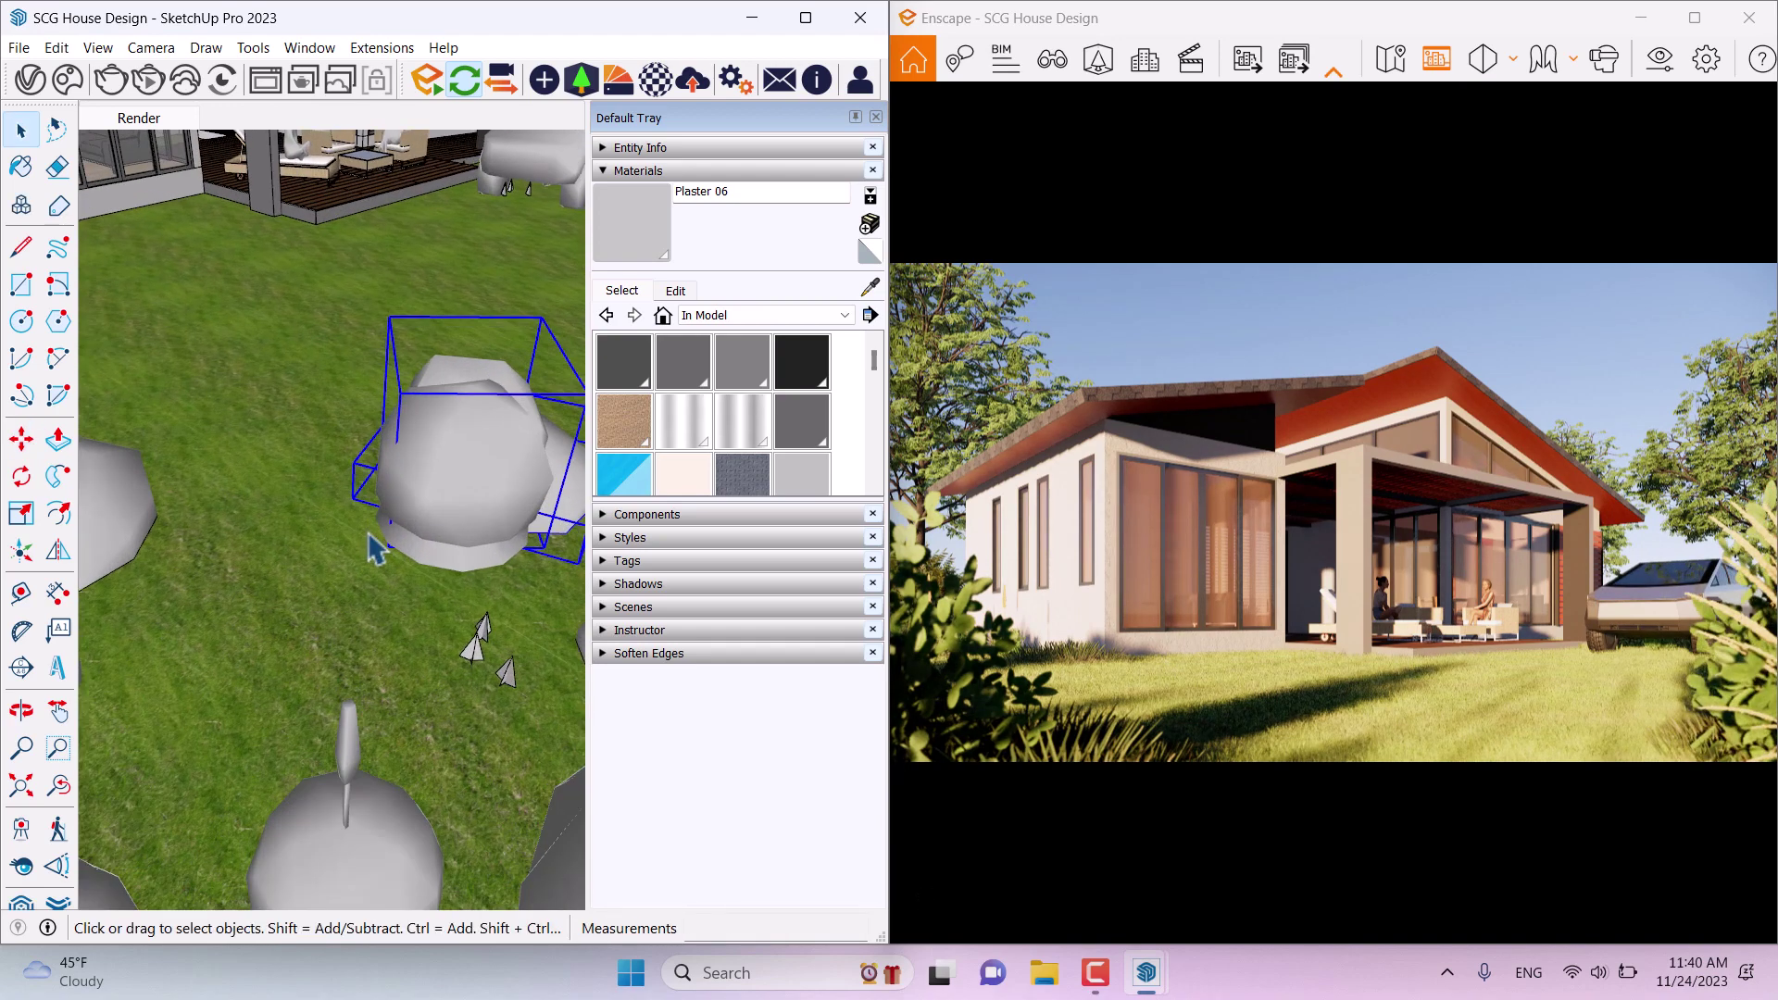
{"action": "left_click", "coordinate": [20, 439]}
{"action": "left_click", "coordinate": [375, 576]}
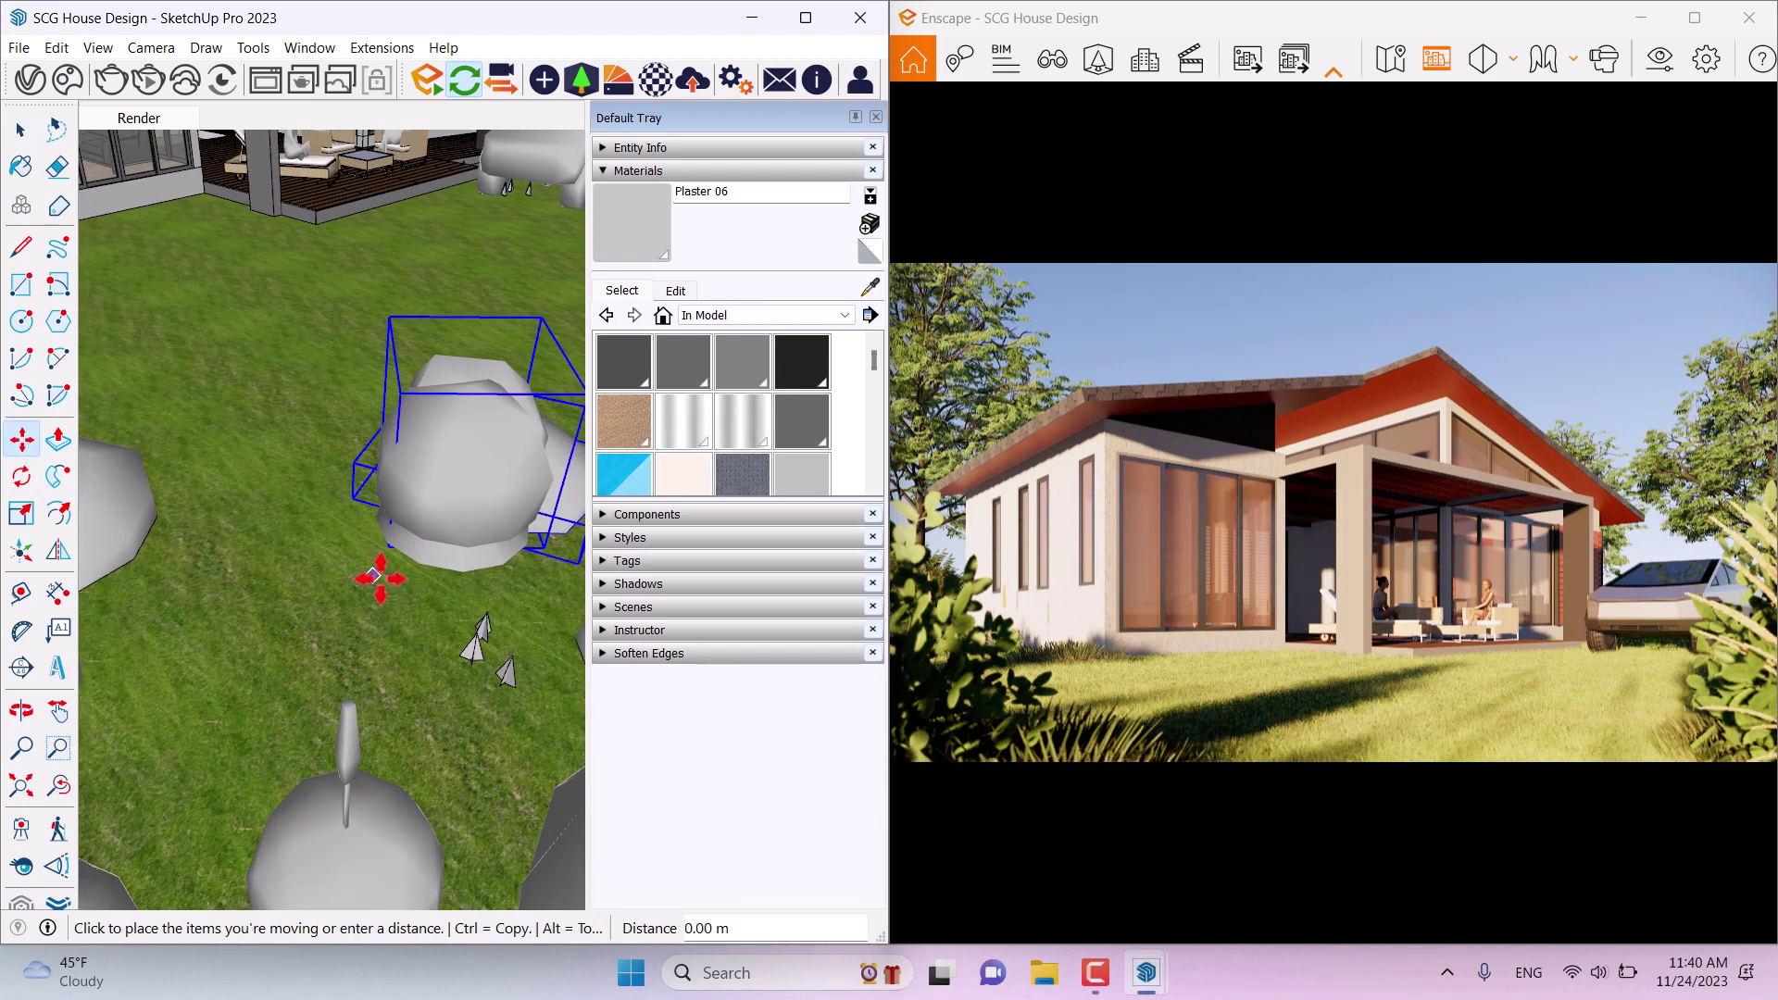
{"action": "scroll", "coordinate": [379, 578], "scroll_direction": "up", "scroll_amount": 2}
{"action": "scroll", "coordinate": [378, 578], "scroll_direction": "up", "scroll_amount": 1}
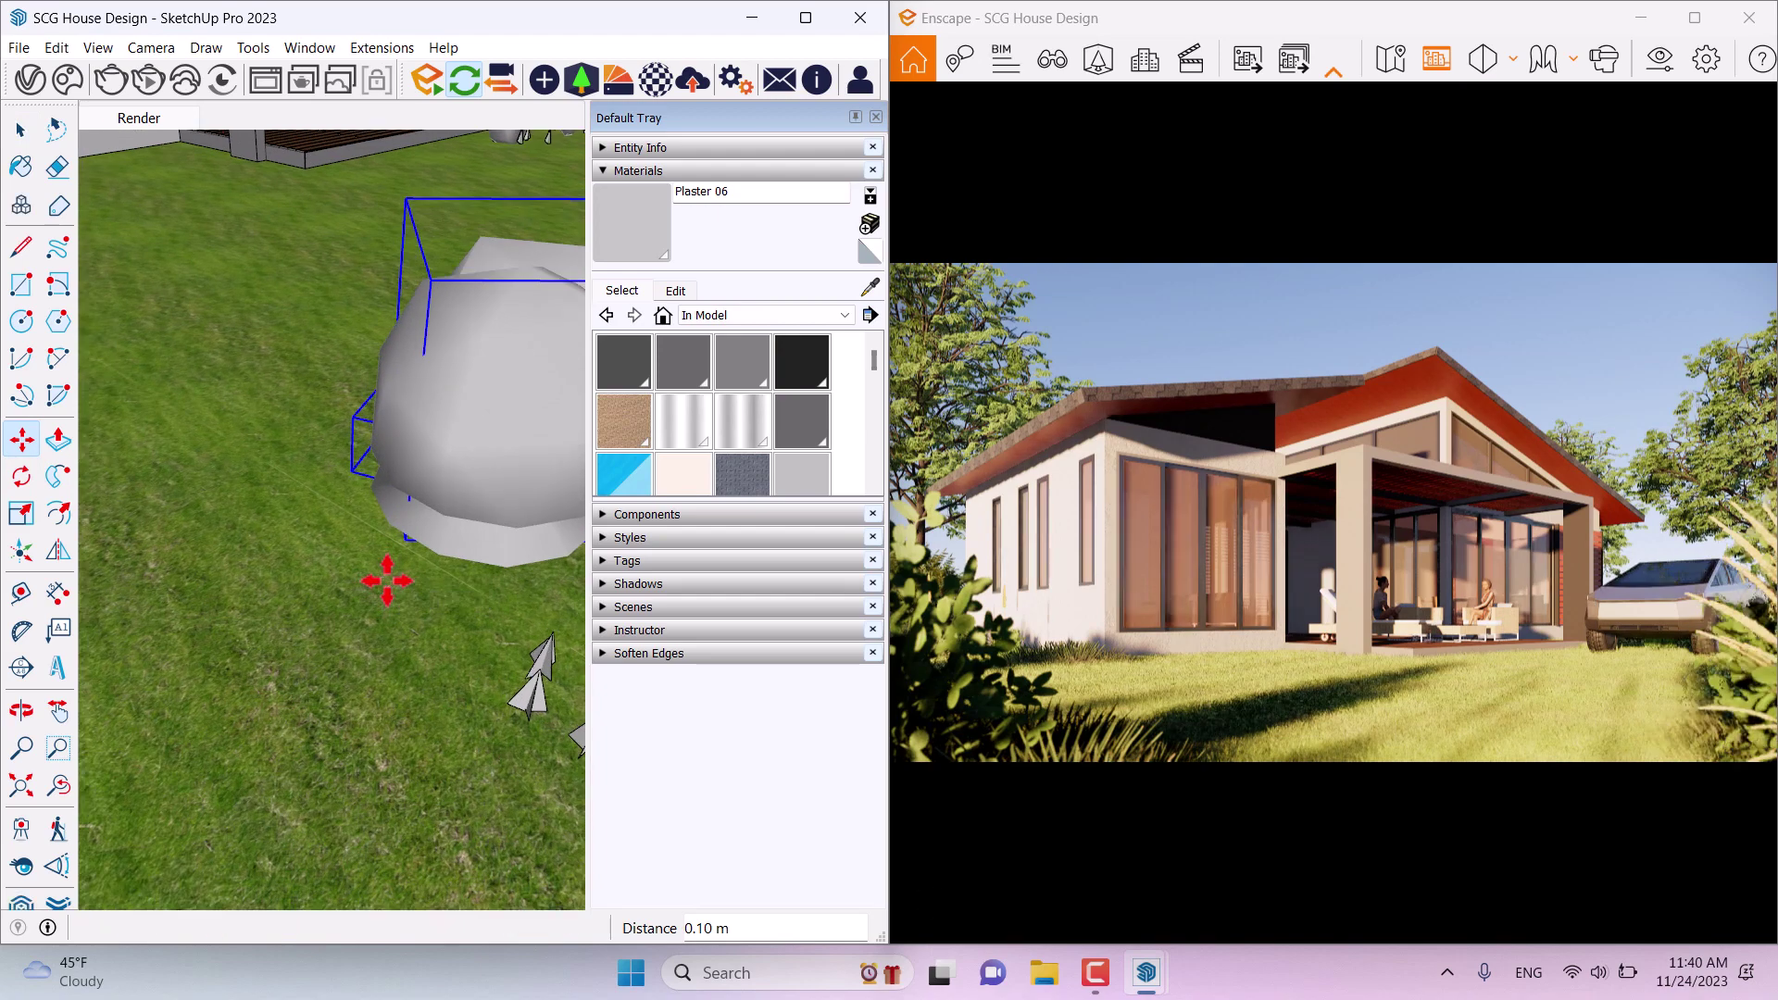
{"action": "key", "text": "space"}
Step: Move the car beside the terrace about 0.41 m forward onto the front lawn
{"action": "scroll", "coordinate": [290, 603], "scroll_direction": "down", "scroll_amount": 5}
{"action": "scroll", "coordinate": [417, 449], "scroll_direction": "up", "scroll_amount": 5}
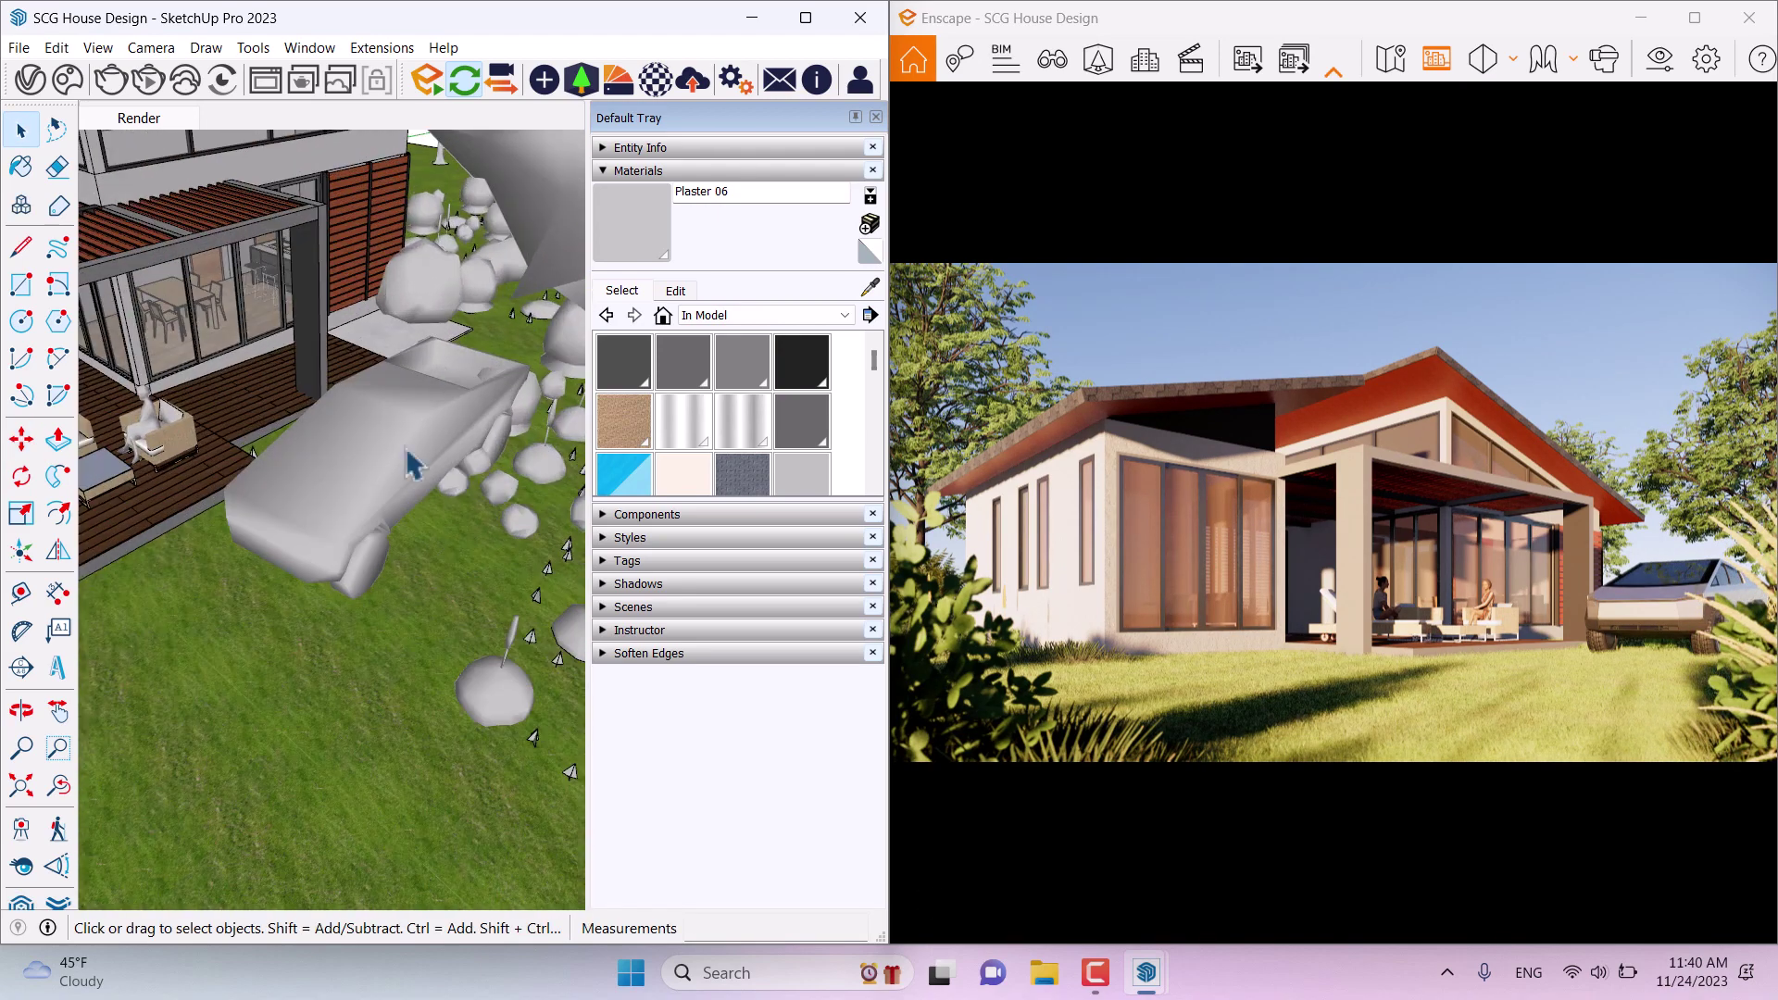
{"action": "scroll", "coordinate": [405, 468], "scroll_direction": "down", "scroll_amount": 3}
{"action": "key", "text": "q"}
{"action": "key", "text": "m"}
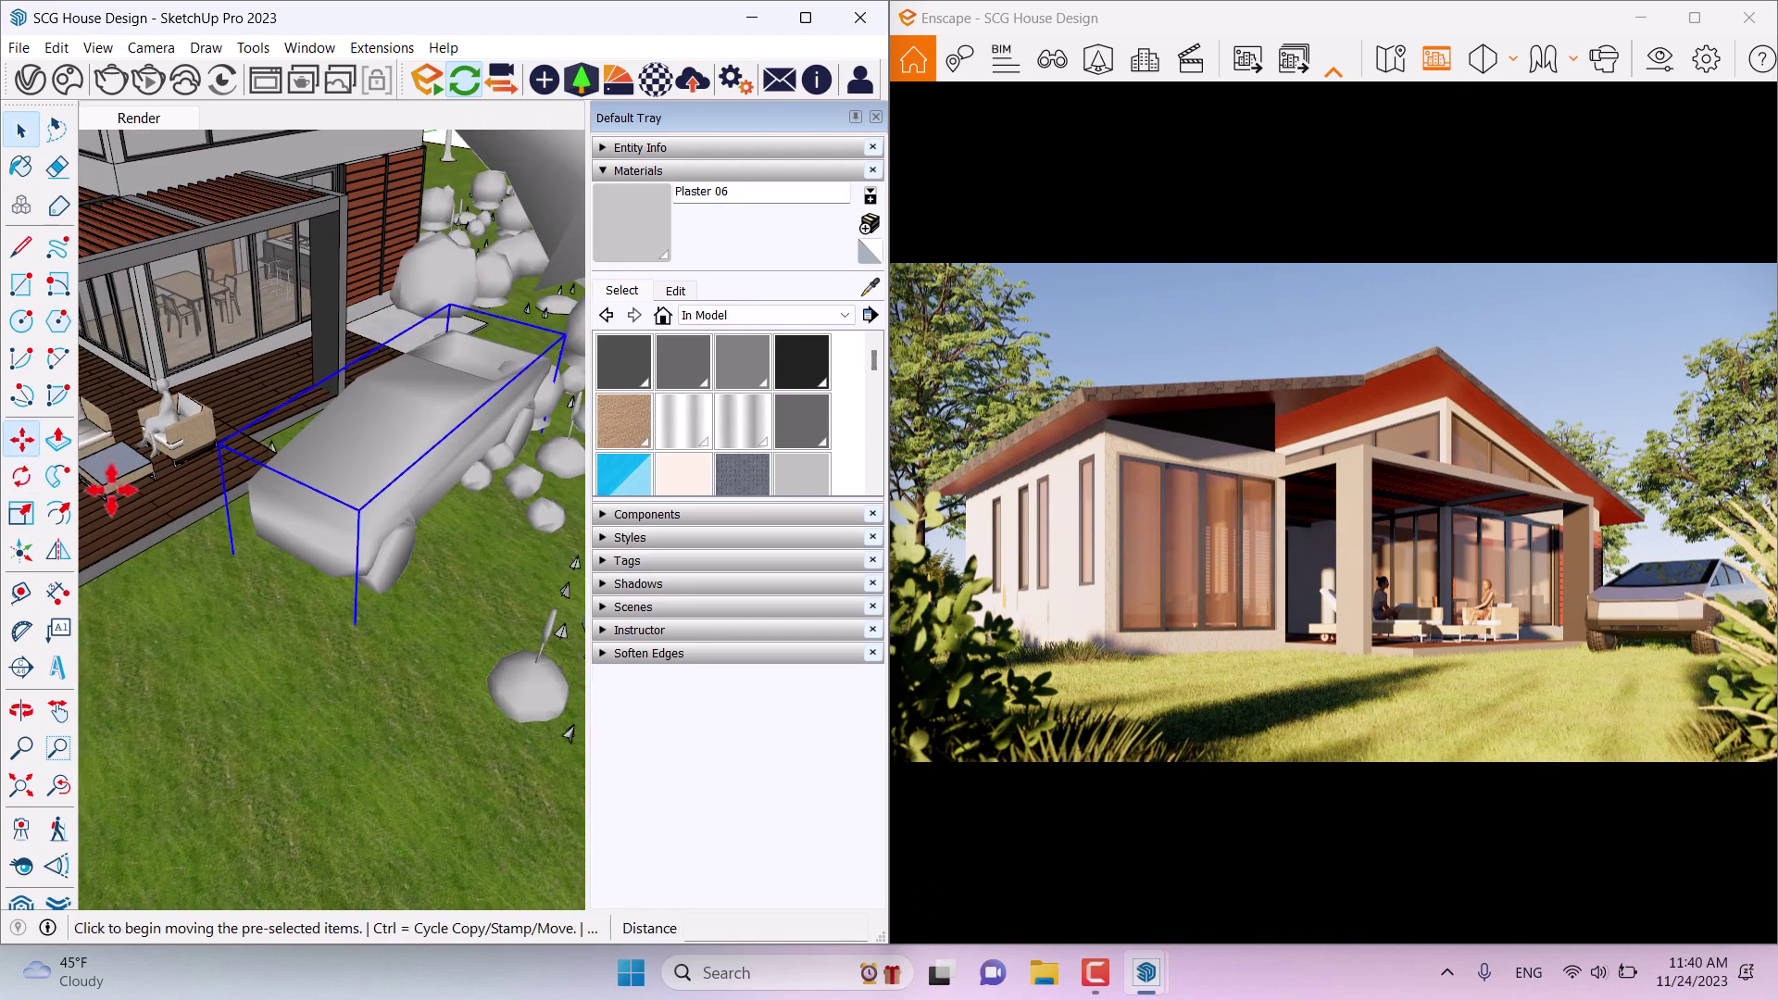
{"action": "scroll", "coordinate": [366, 625], "scroll_direction": "up", "scroll_amount": 3}
{"action": "left_click", "coordinate": [366, 624]}
{"action": "key", "text": "Escape"}
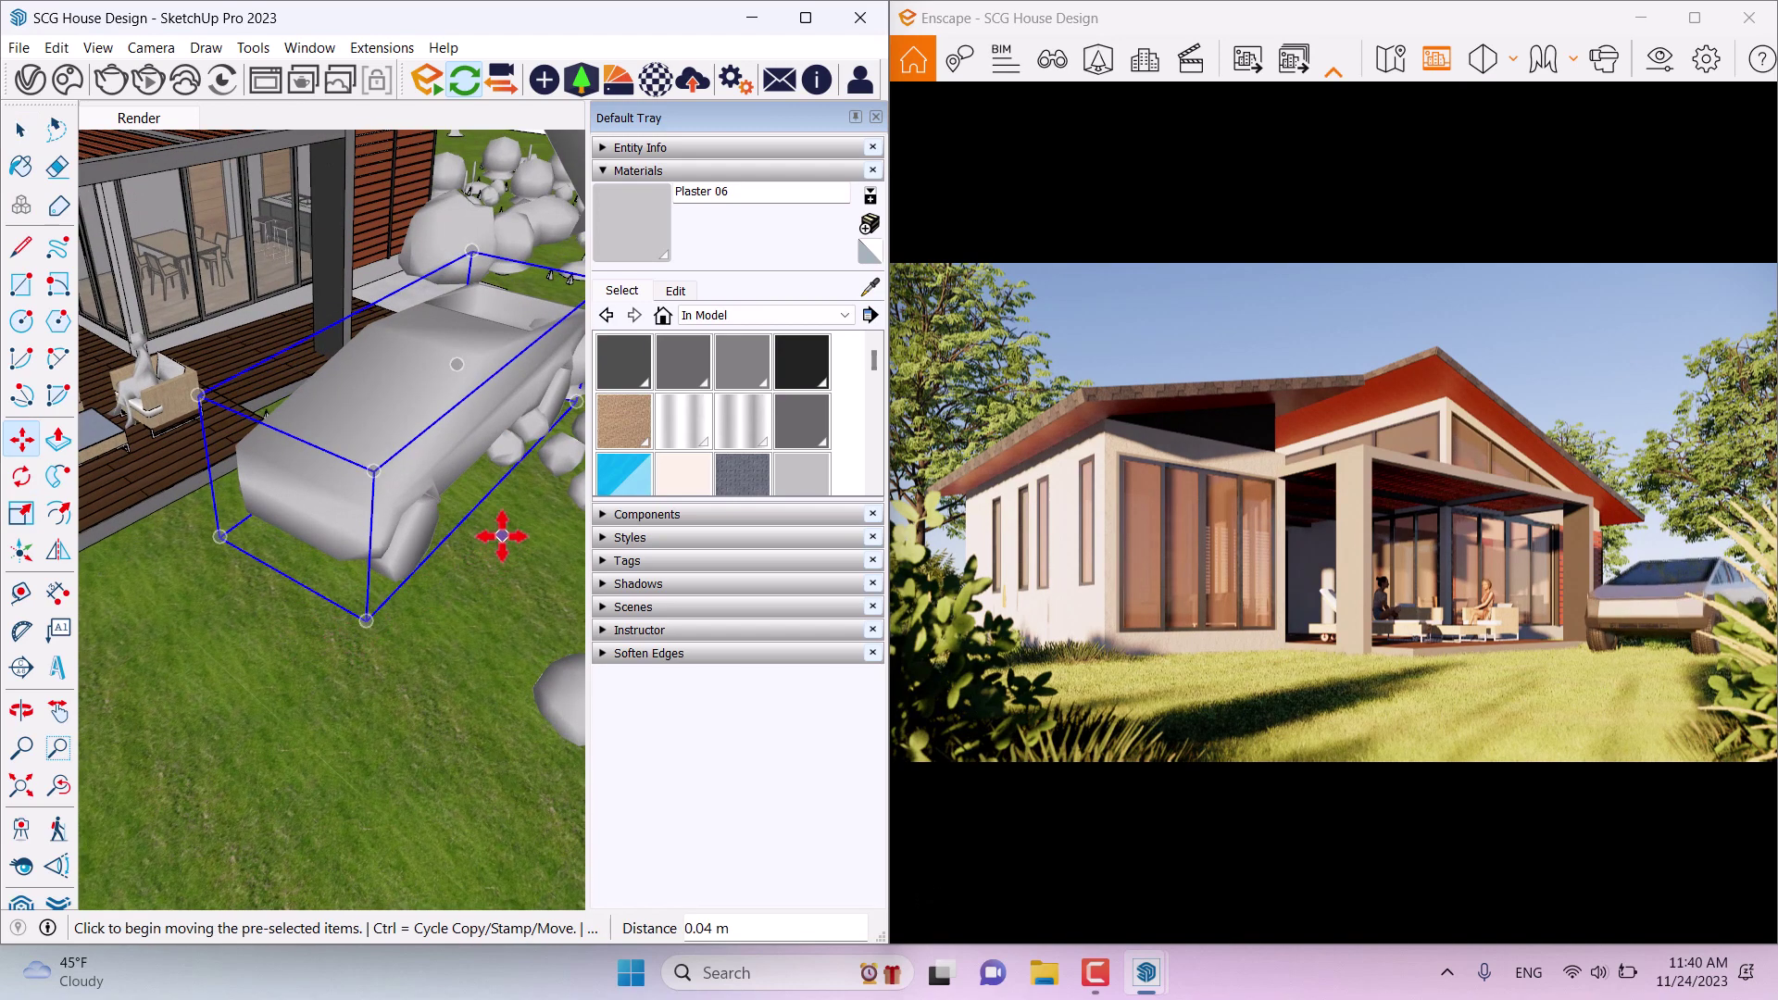
{"action": "left_click", "coordinate": [488, 542]}
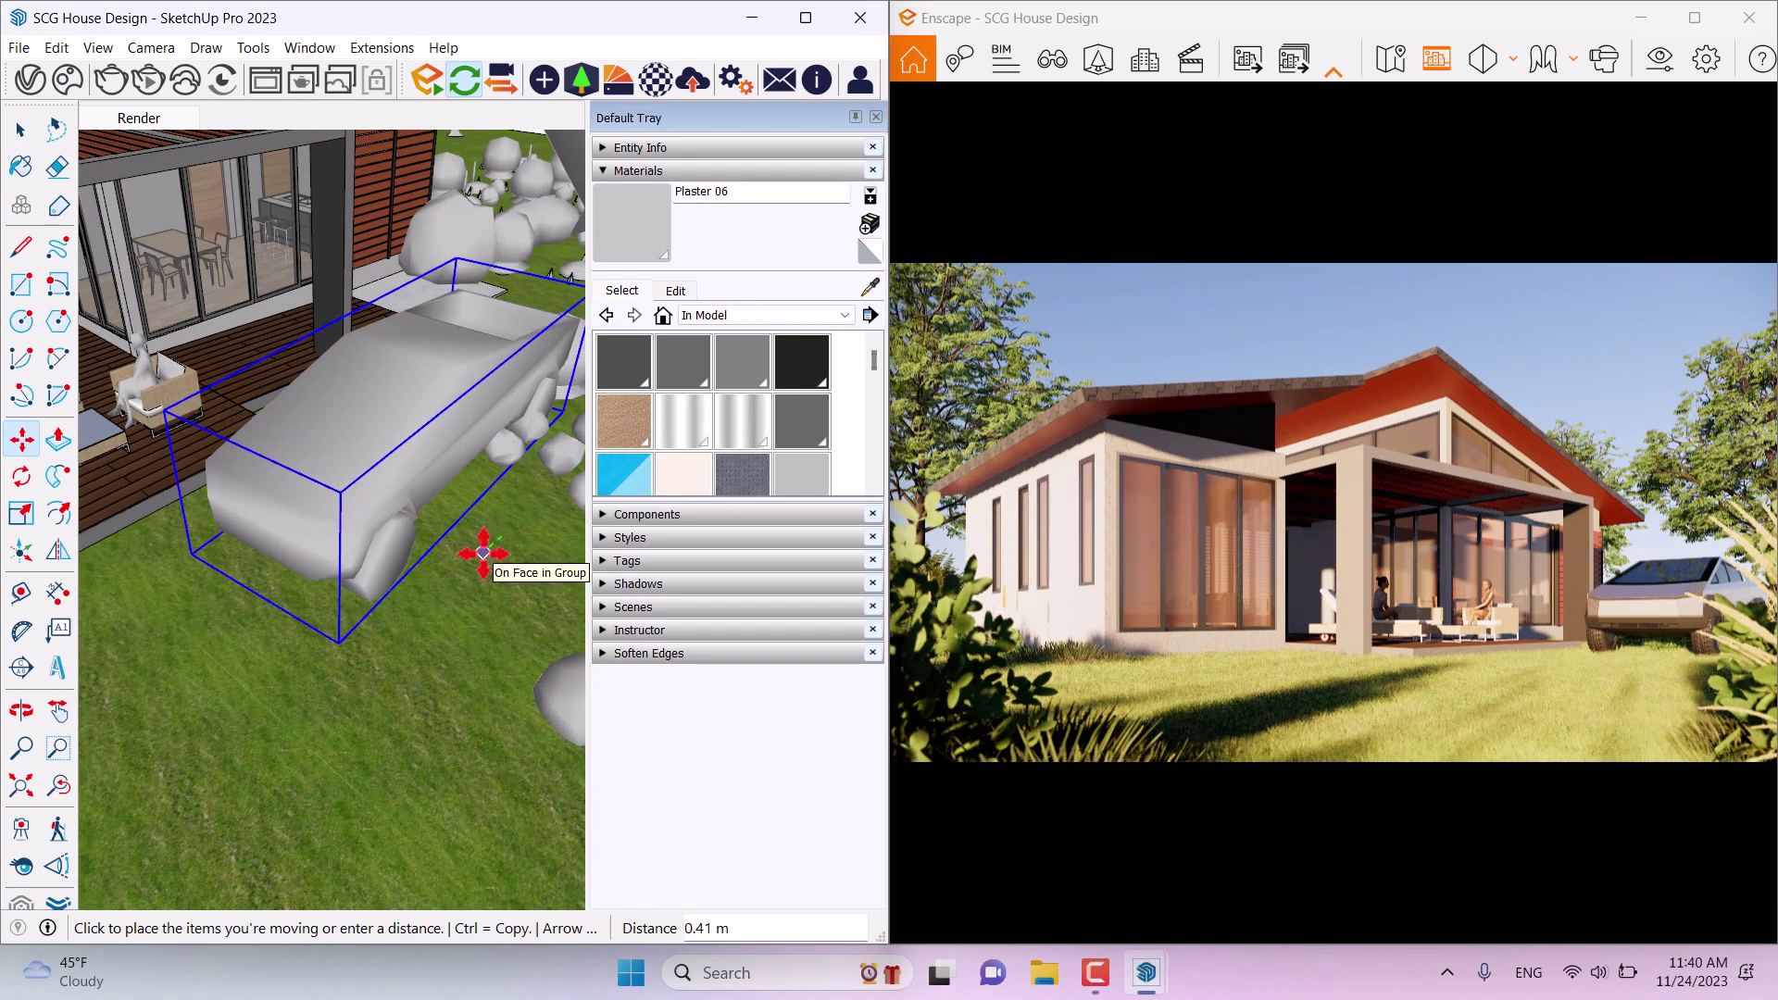
{"action": "left_click", "coordinate": [484, 553]}
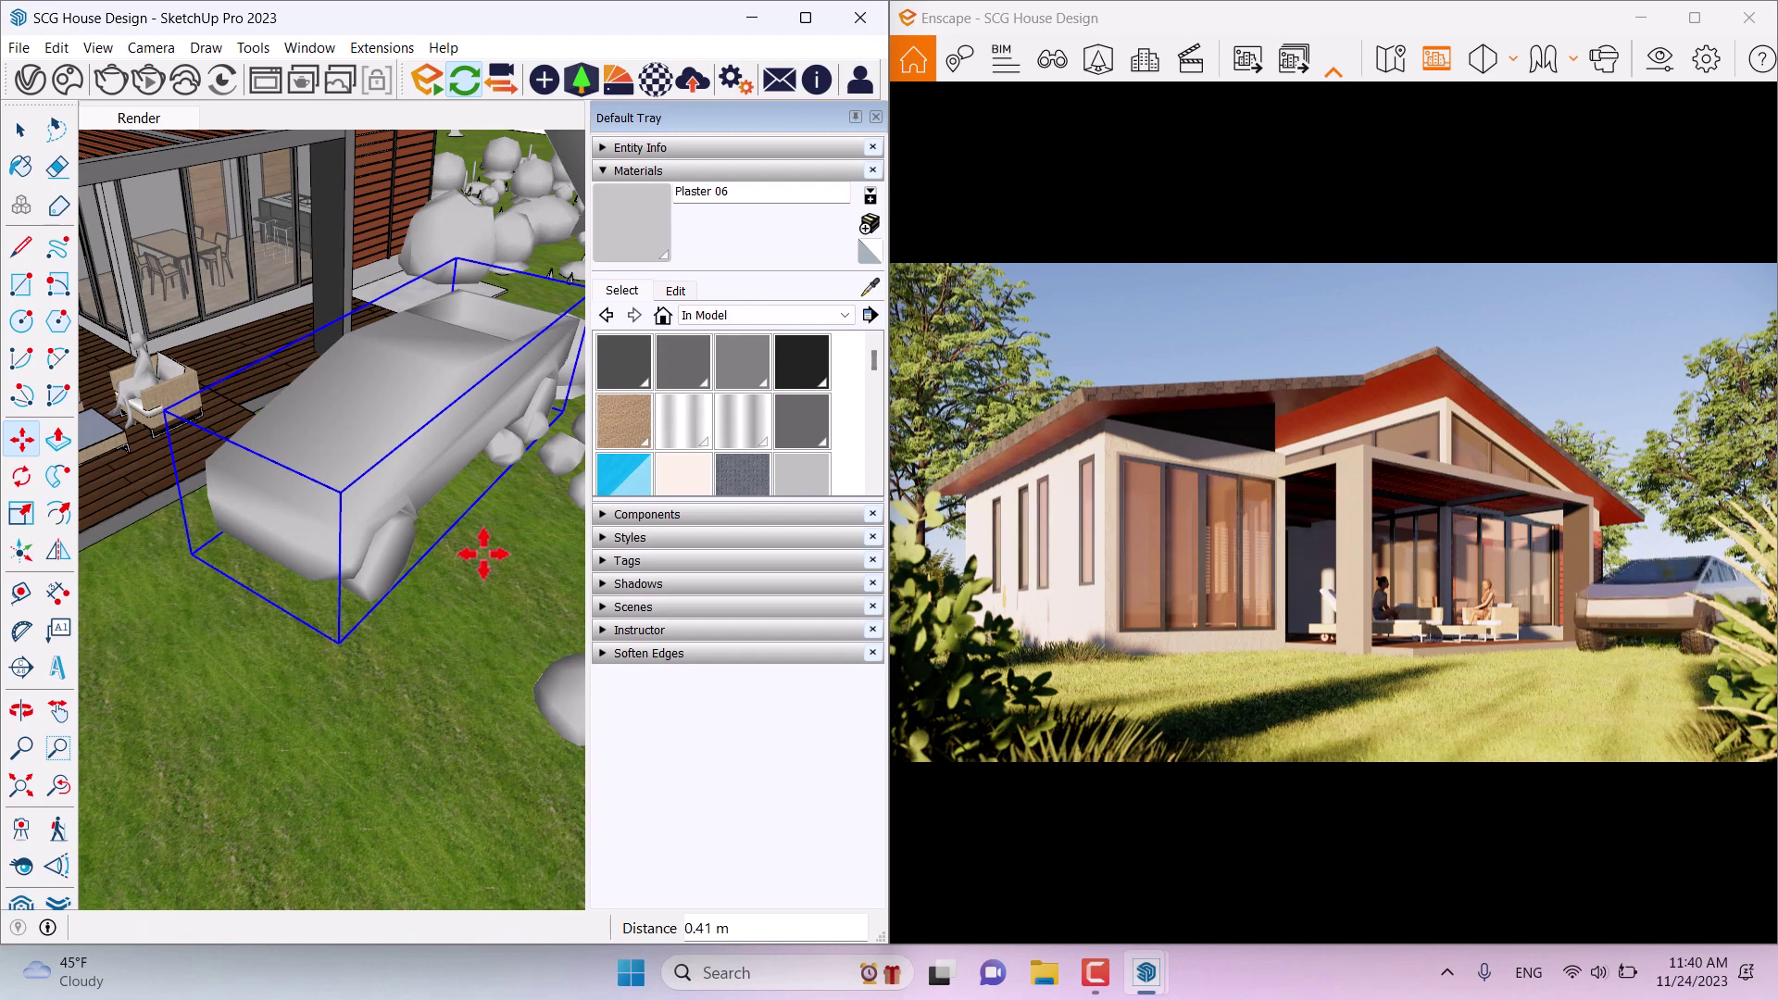
Step: Move the car another 0.27 m in the same direction to bring more of it into the render
{"action": "left_click", "coordinate": [484, 553]}
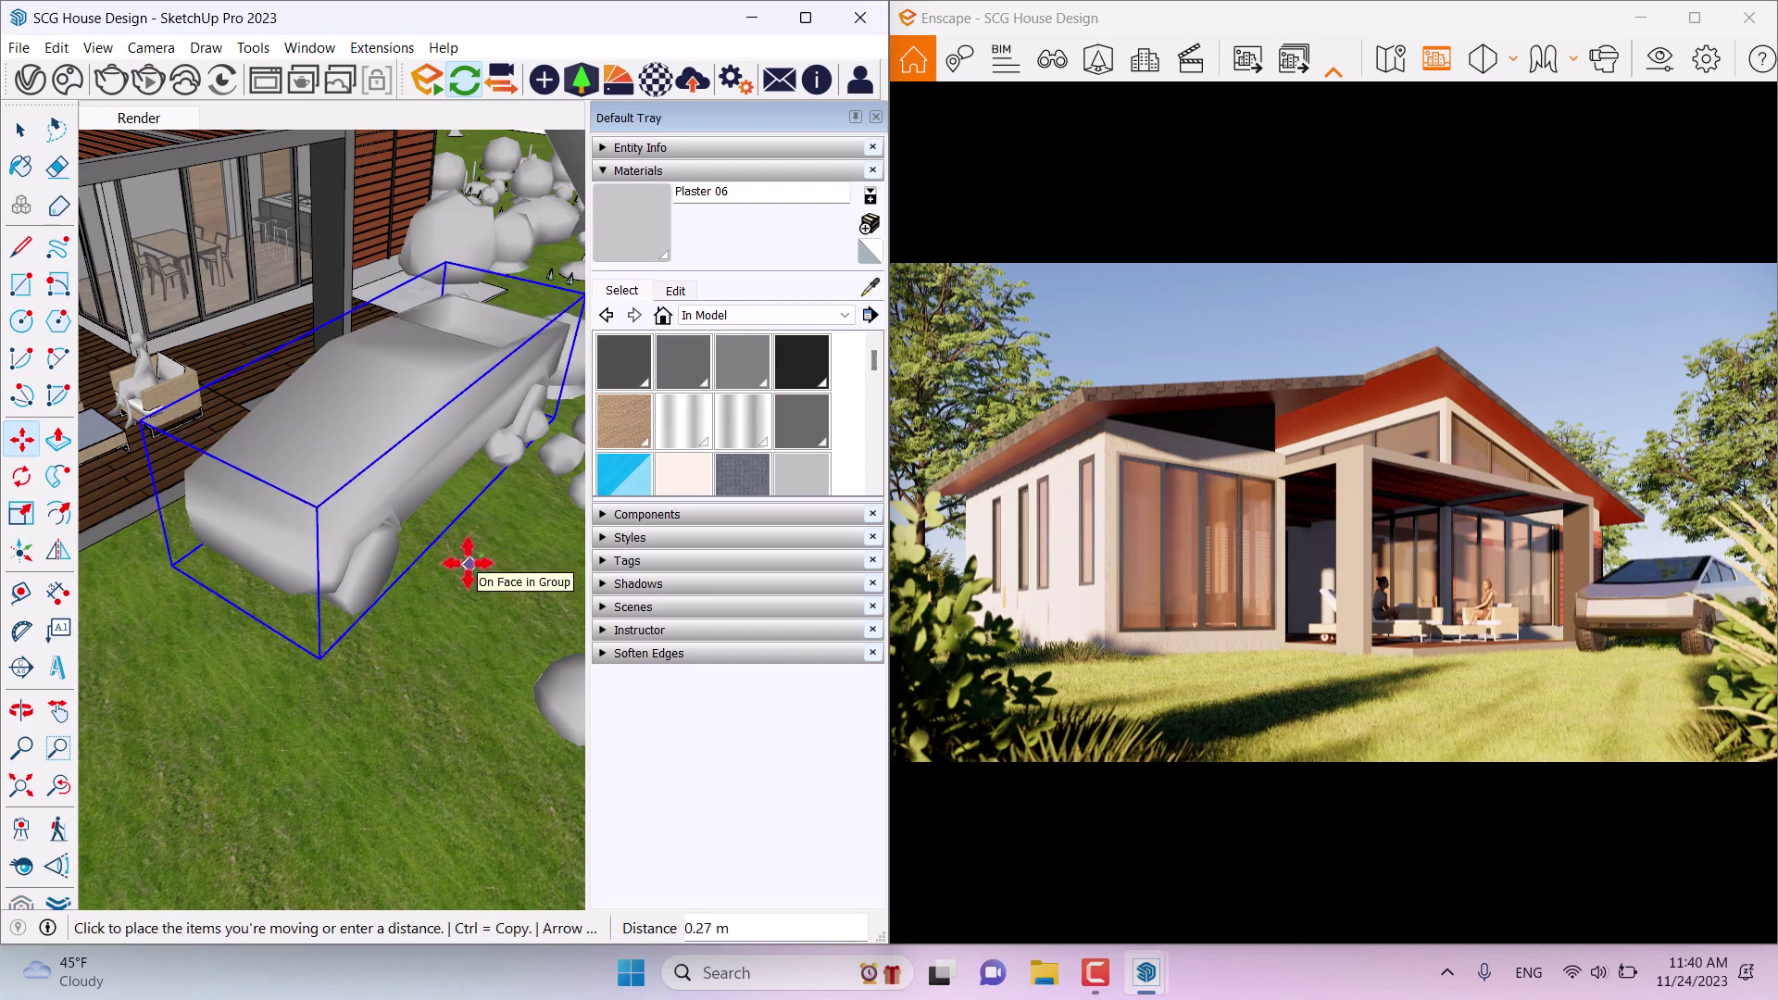
{"action": "key", "text": "Escape"}
{"action": "key", "text": "space"}
{"action": "scroll", "coordinate": [369, 544], "scroll_direction": "down", "scroll_amount": 5}
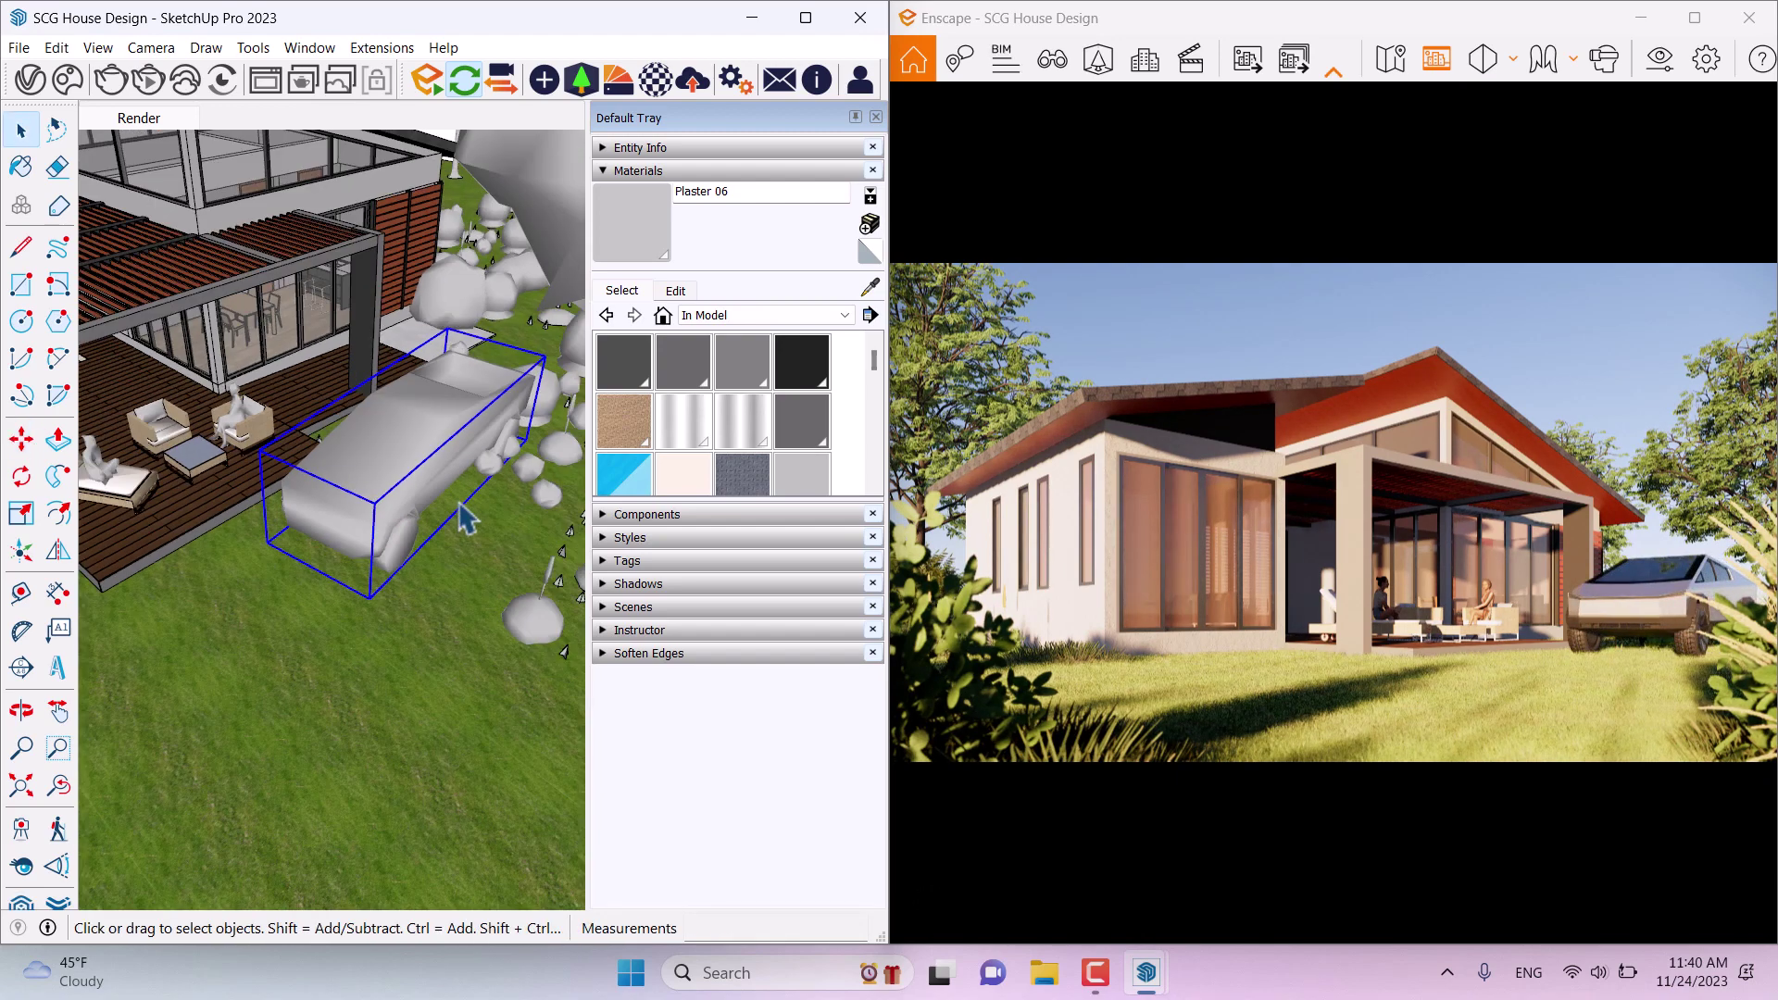
Step: Move the terrace furniture group with the seated people about 0.60 m toward the front edge of the deck
{"action": "scroll", "coordinate": [249, 467], "scroll_direction": "up", "scroll_amount": 5}
{"action": "scroll", "coordinate": [248, 468], "scroll_direction": "up", "scroll_amount": 3}
{"action": "middle_click_drag", "start_coordinate": [248, 468], "coordinate": [217, 480]}
{"action": "left_click", "coordinate": [213, 479]}
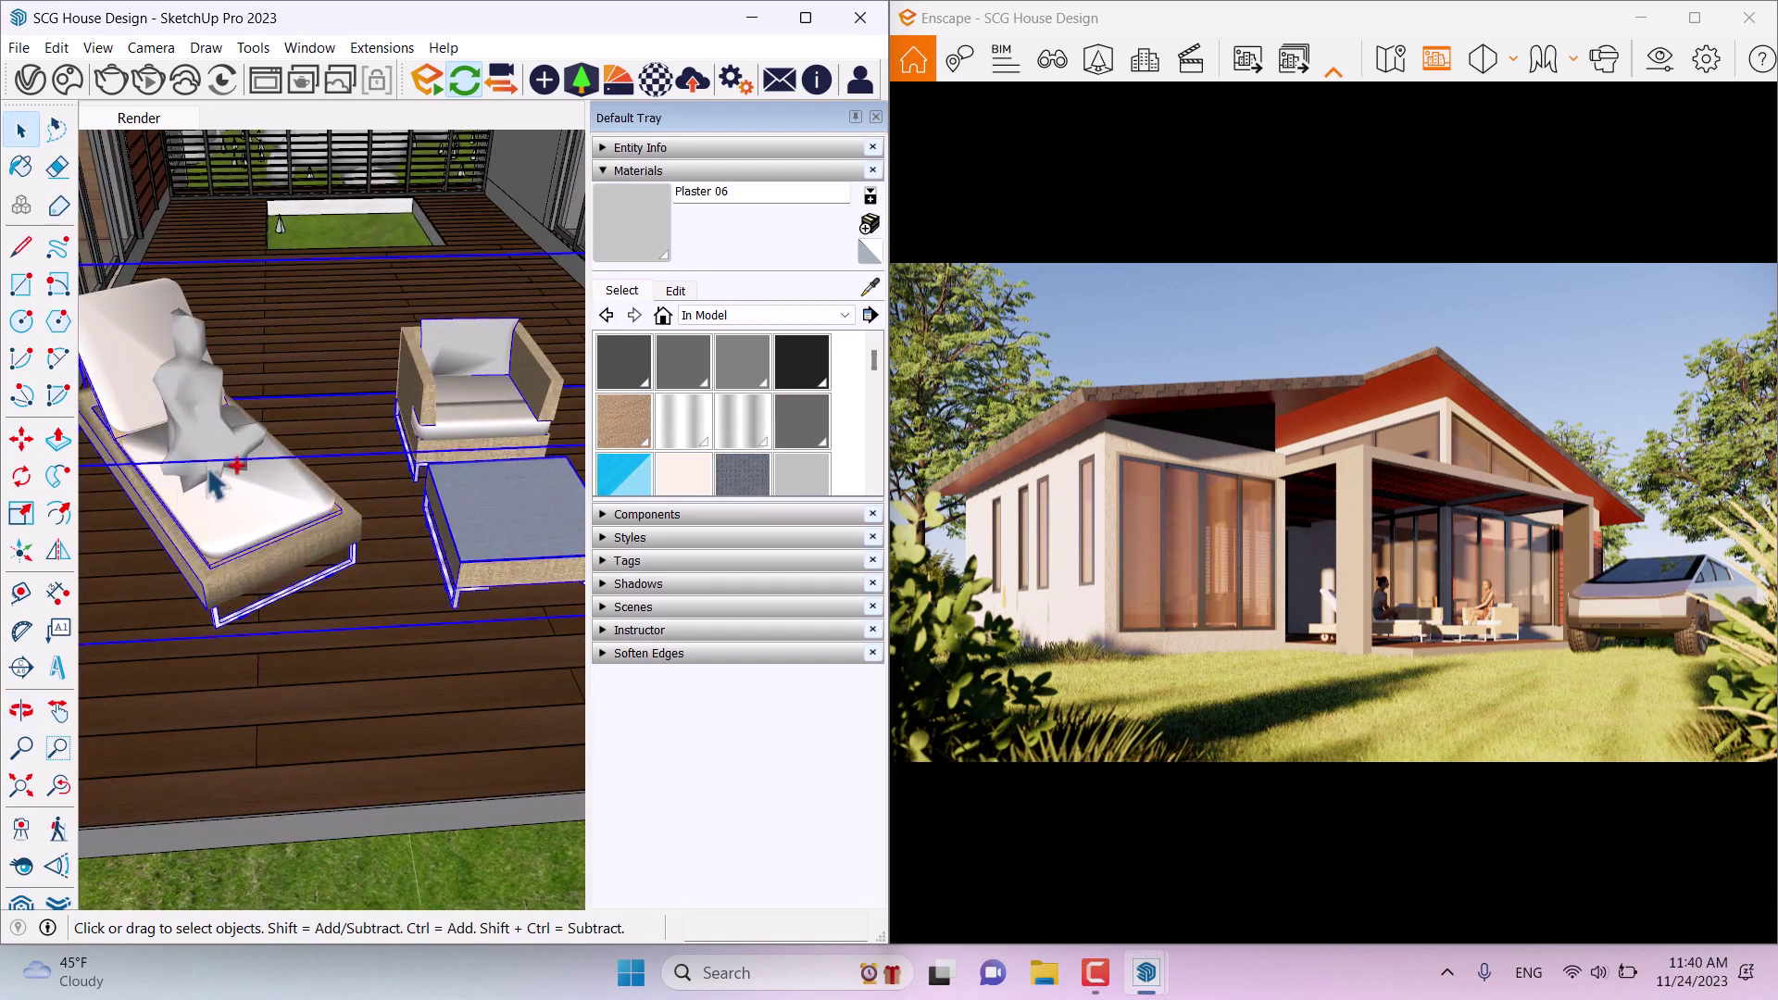
{"action": "scroll", "coordinate": [215, 481], "scroll_direction": "down", "scroll_amount": 2}
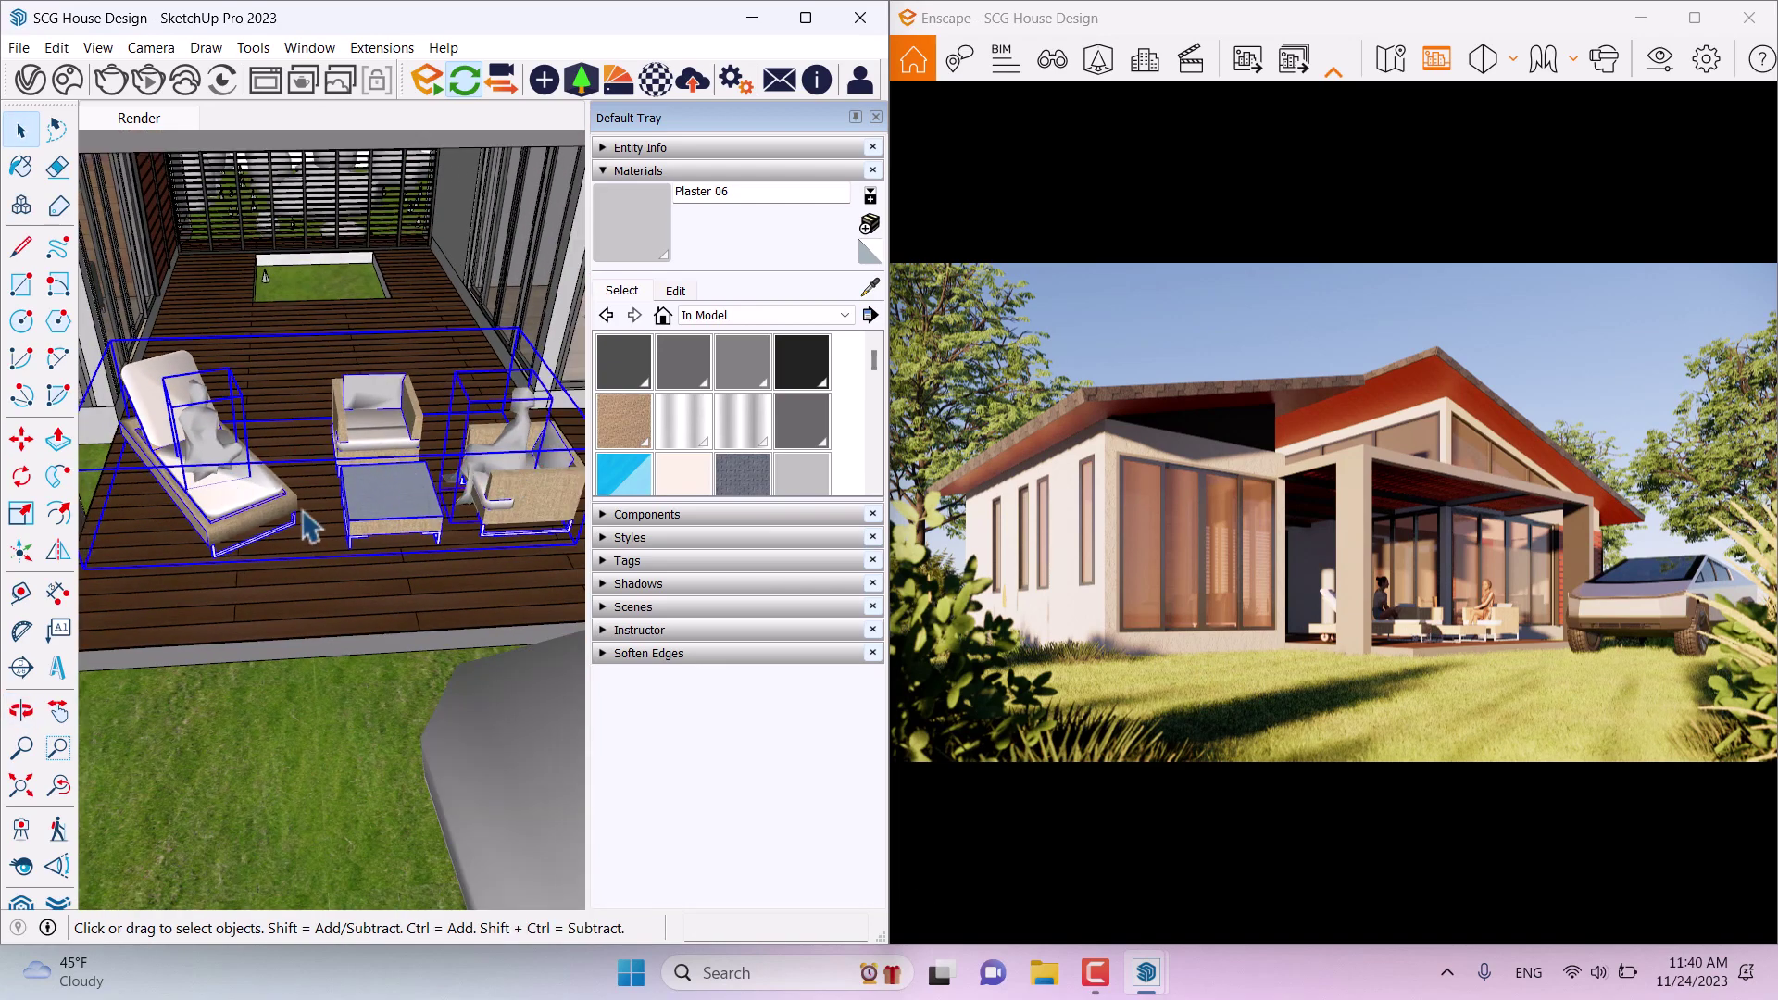
{"action": "left_click", "coordinate": [22, 439]}
{"action": "left_click", "coordinate": [129, 506]}
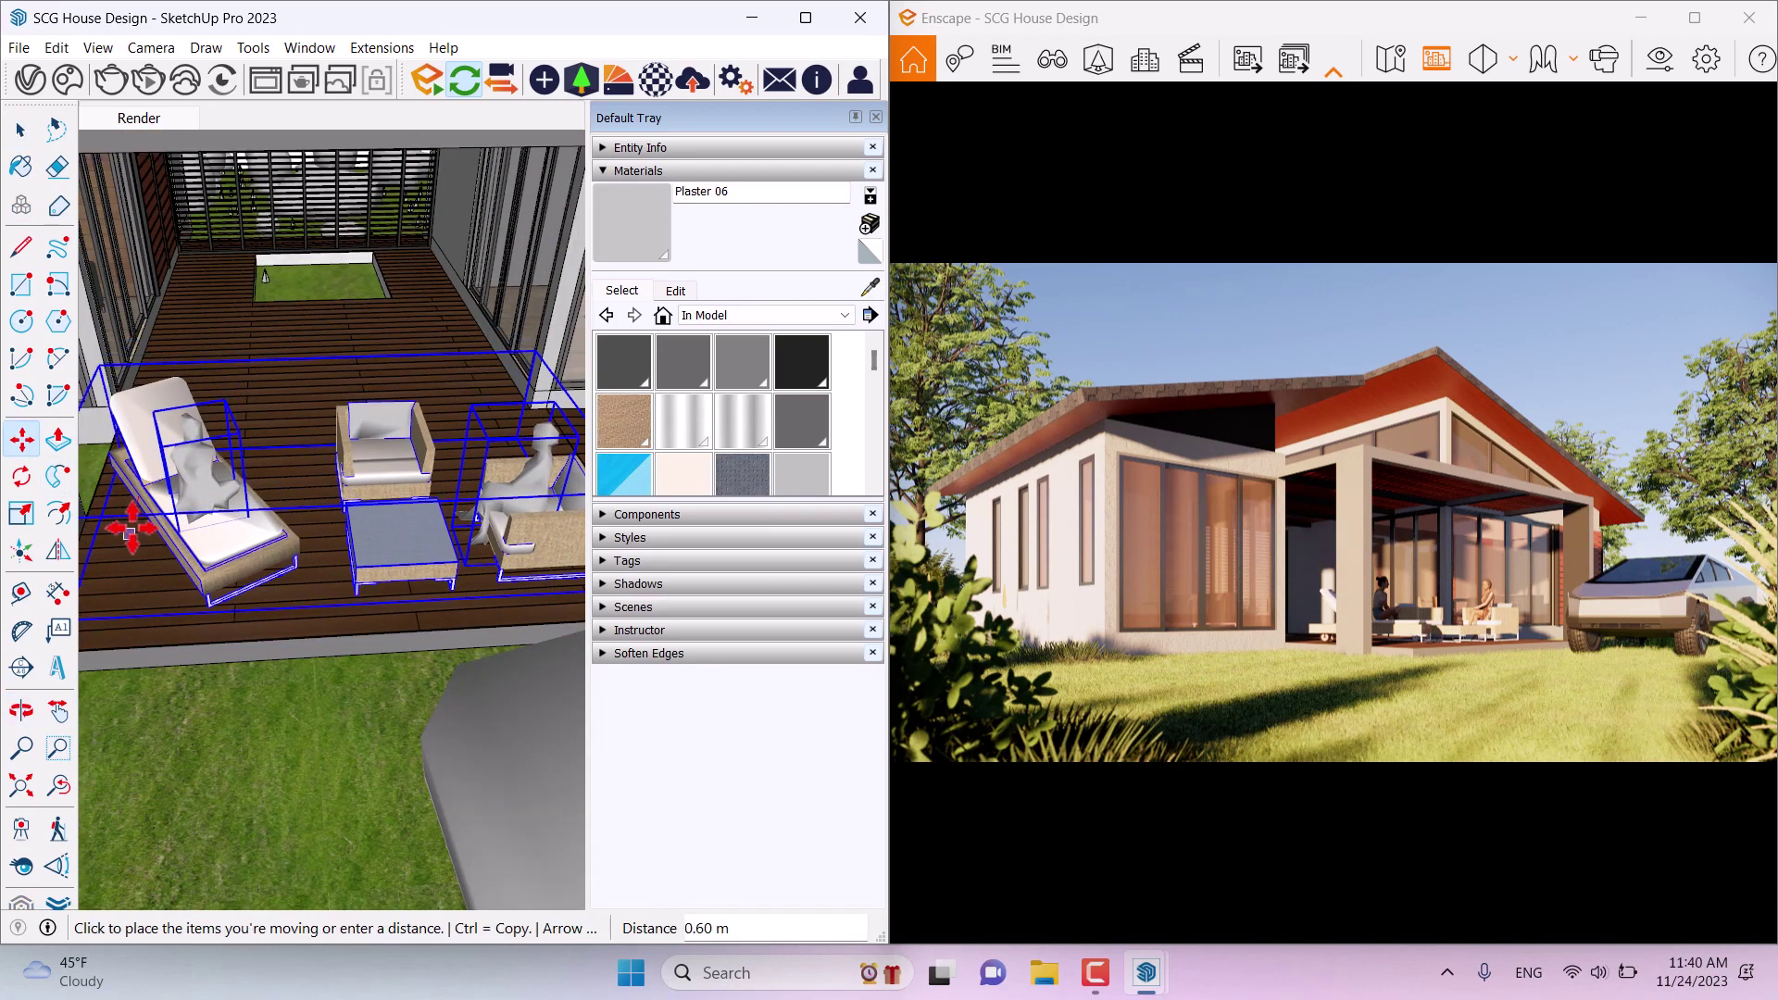
{"action": "left_click", "coordinate": [131, 527]}
{"action": "key", "text": "space"}
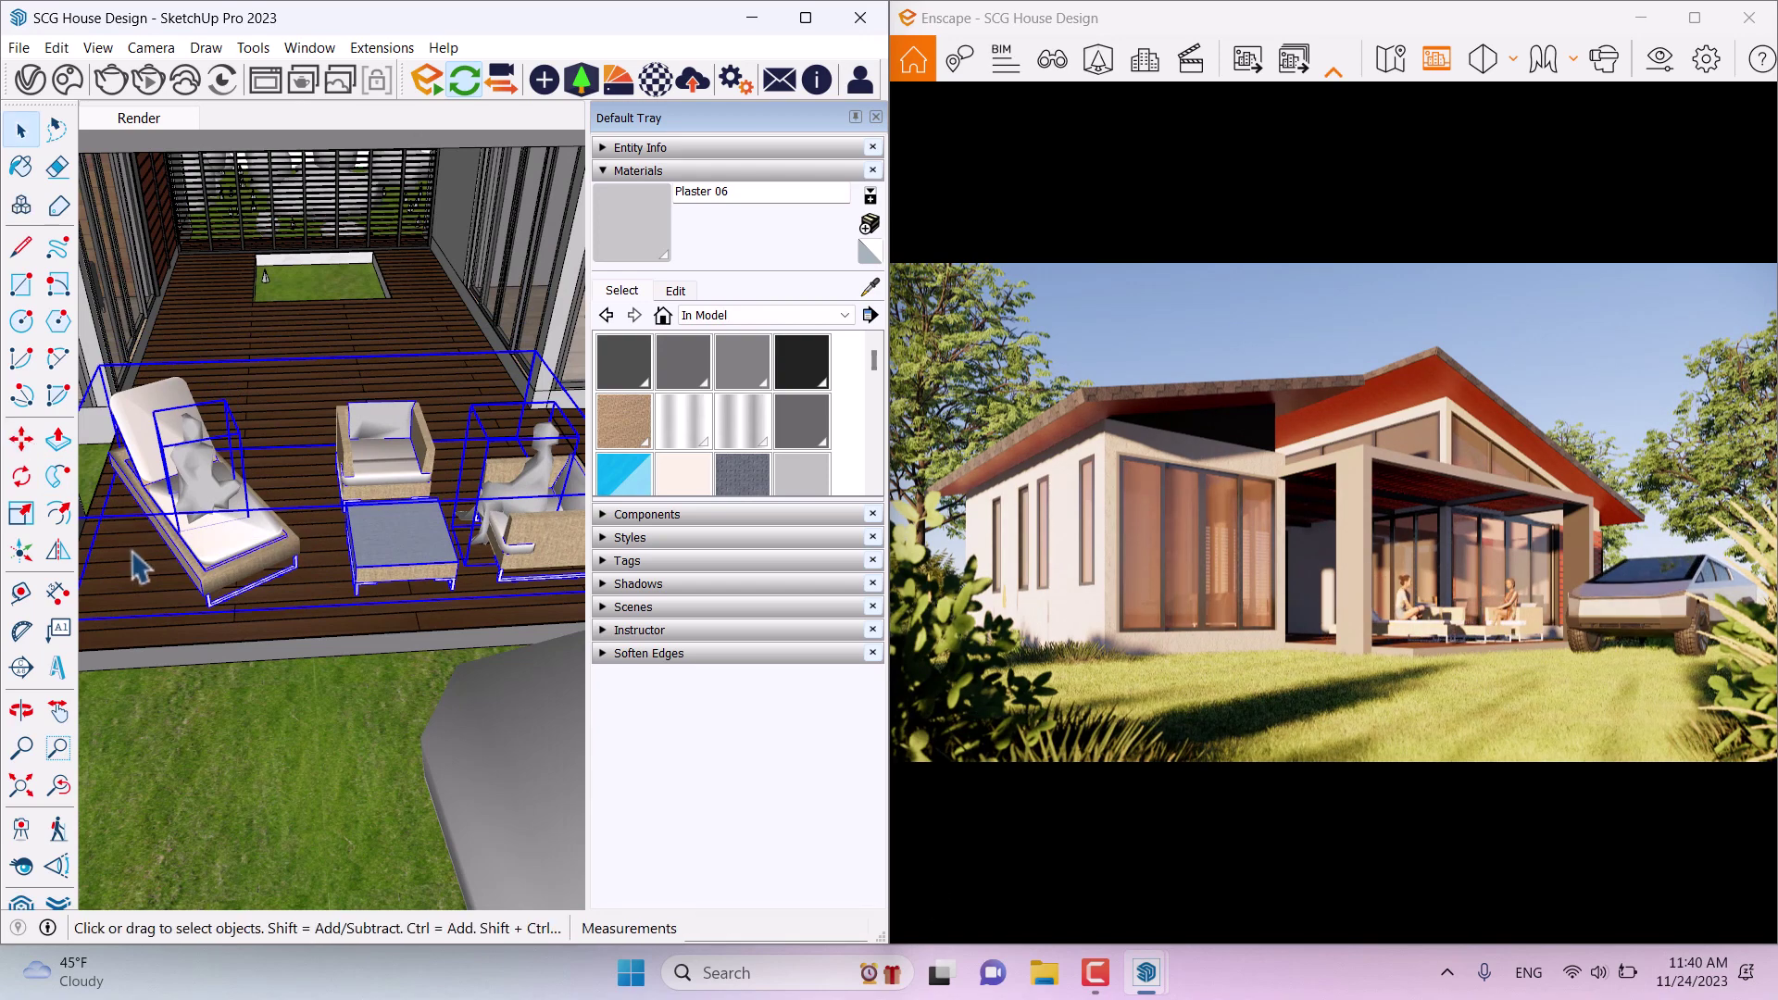
Step: Move the terrace furniture group about 0.20 m back from the deck's front edge
{"action": "left_click", "coordinate": [22, 440]}
{"action": "left_click", "coordinate": [143, 580]}
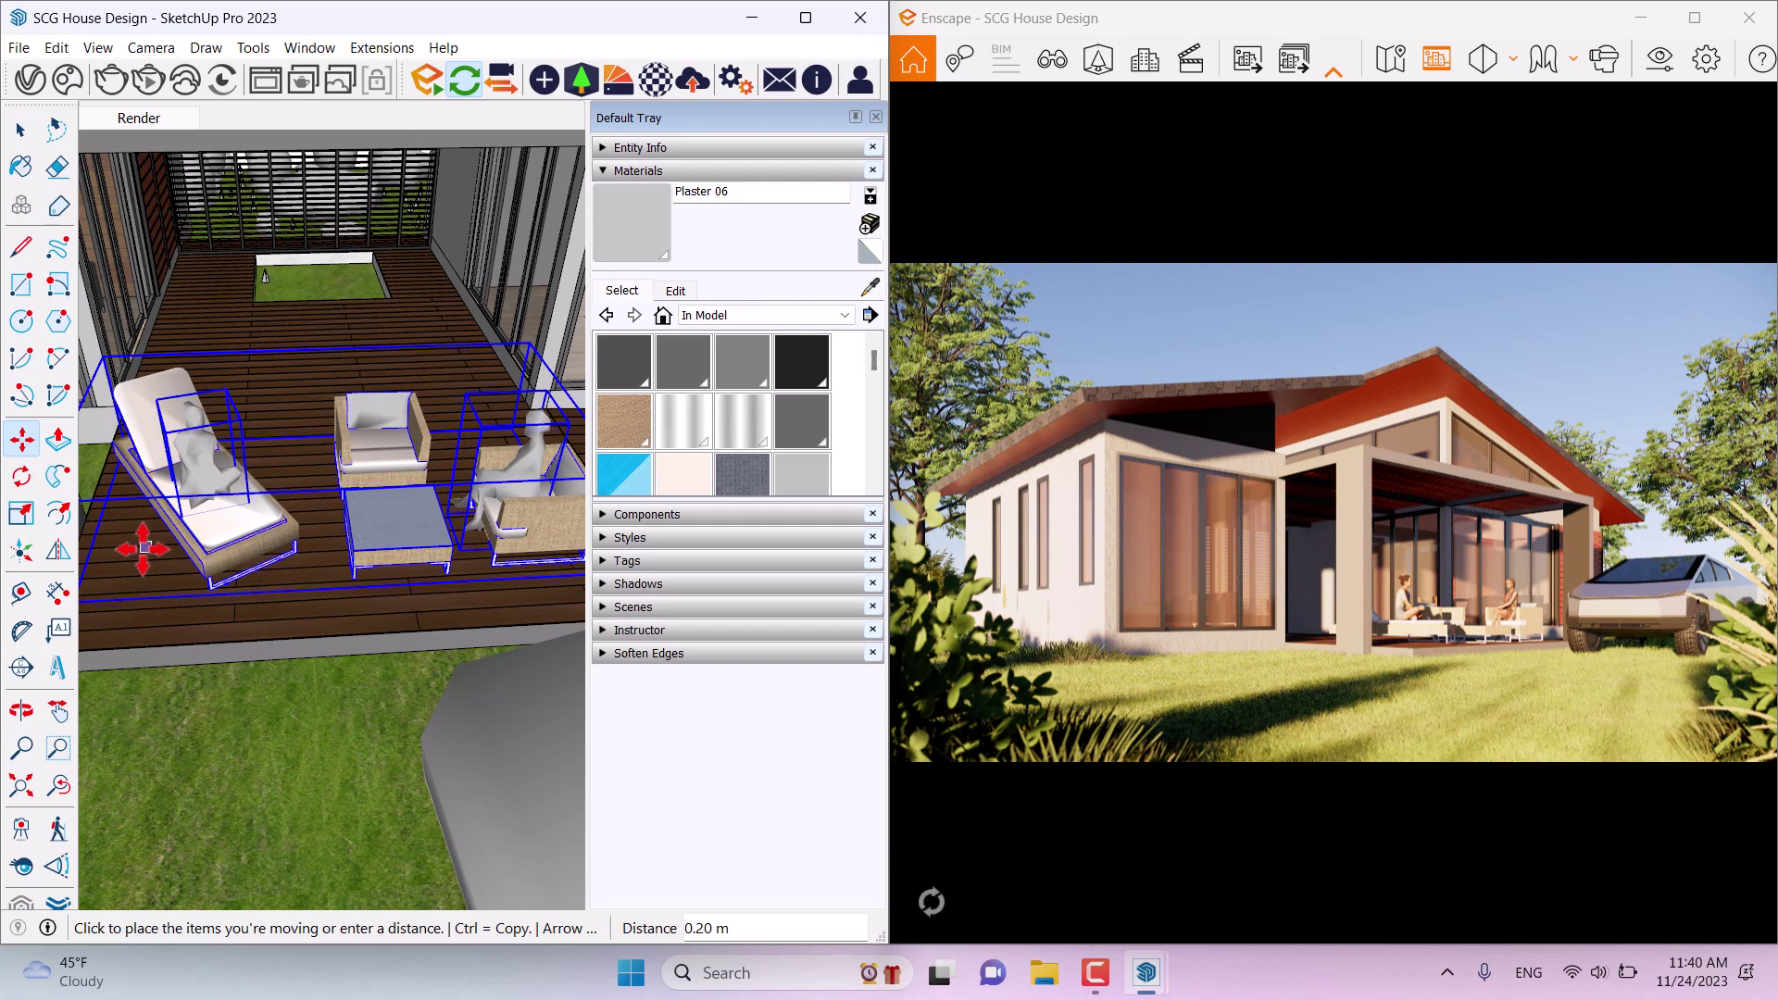
{"action": "left_click", "coordinate": [142, 548]}
{"action": "key", "text": "space"}
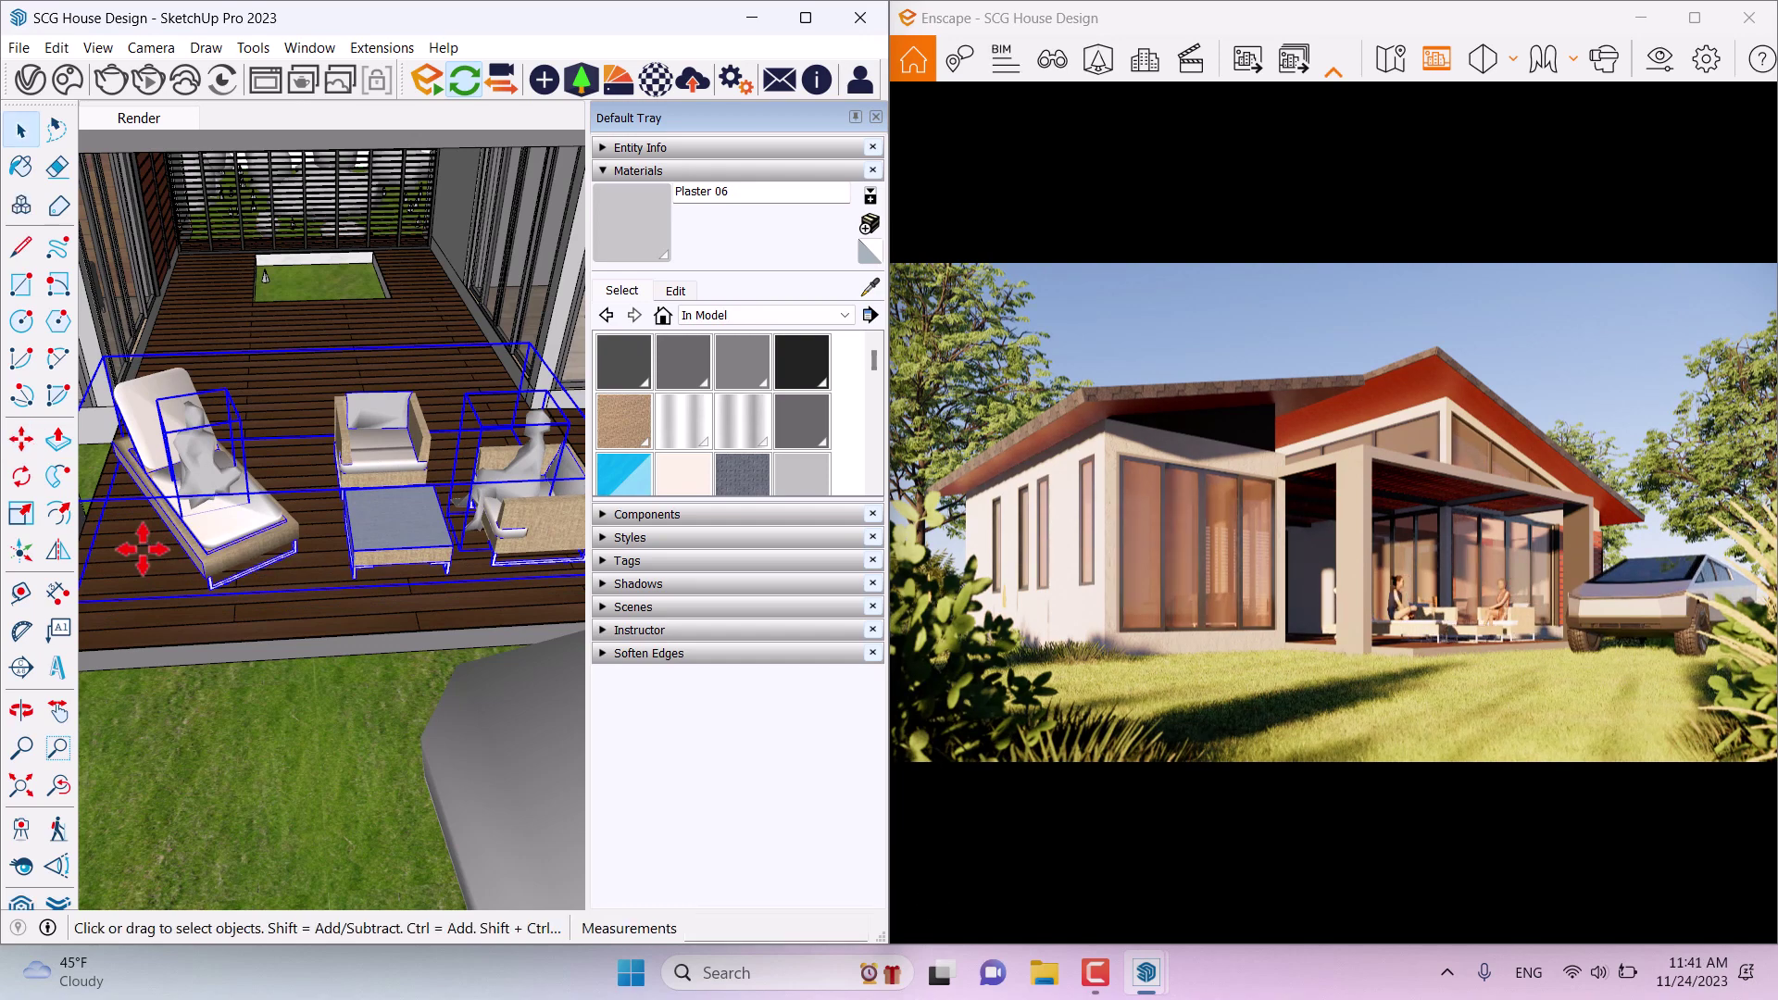
Step: Shift the terrace furniture group another 0.1 m away from the deck's front edge
{"action": "left_click", "coordinate": [21, 440]}
{"action": "scroll", "coordinate": [119, 554], "scroll_direction": "up", "scroll_amount": 2}
{"action": "left_click", "coordinate": [119, 554]}
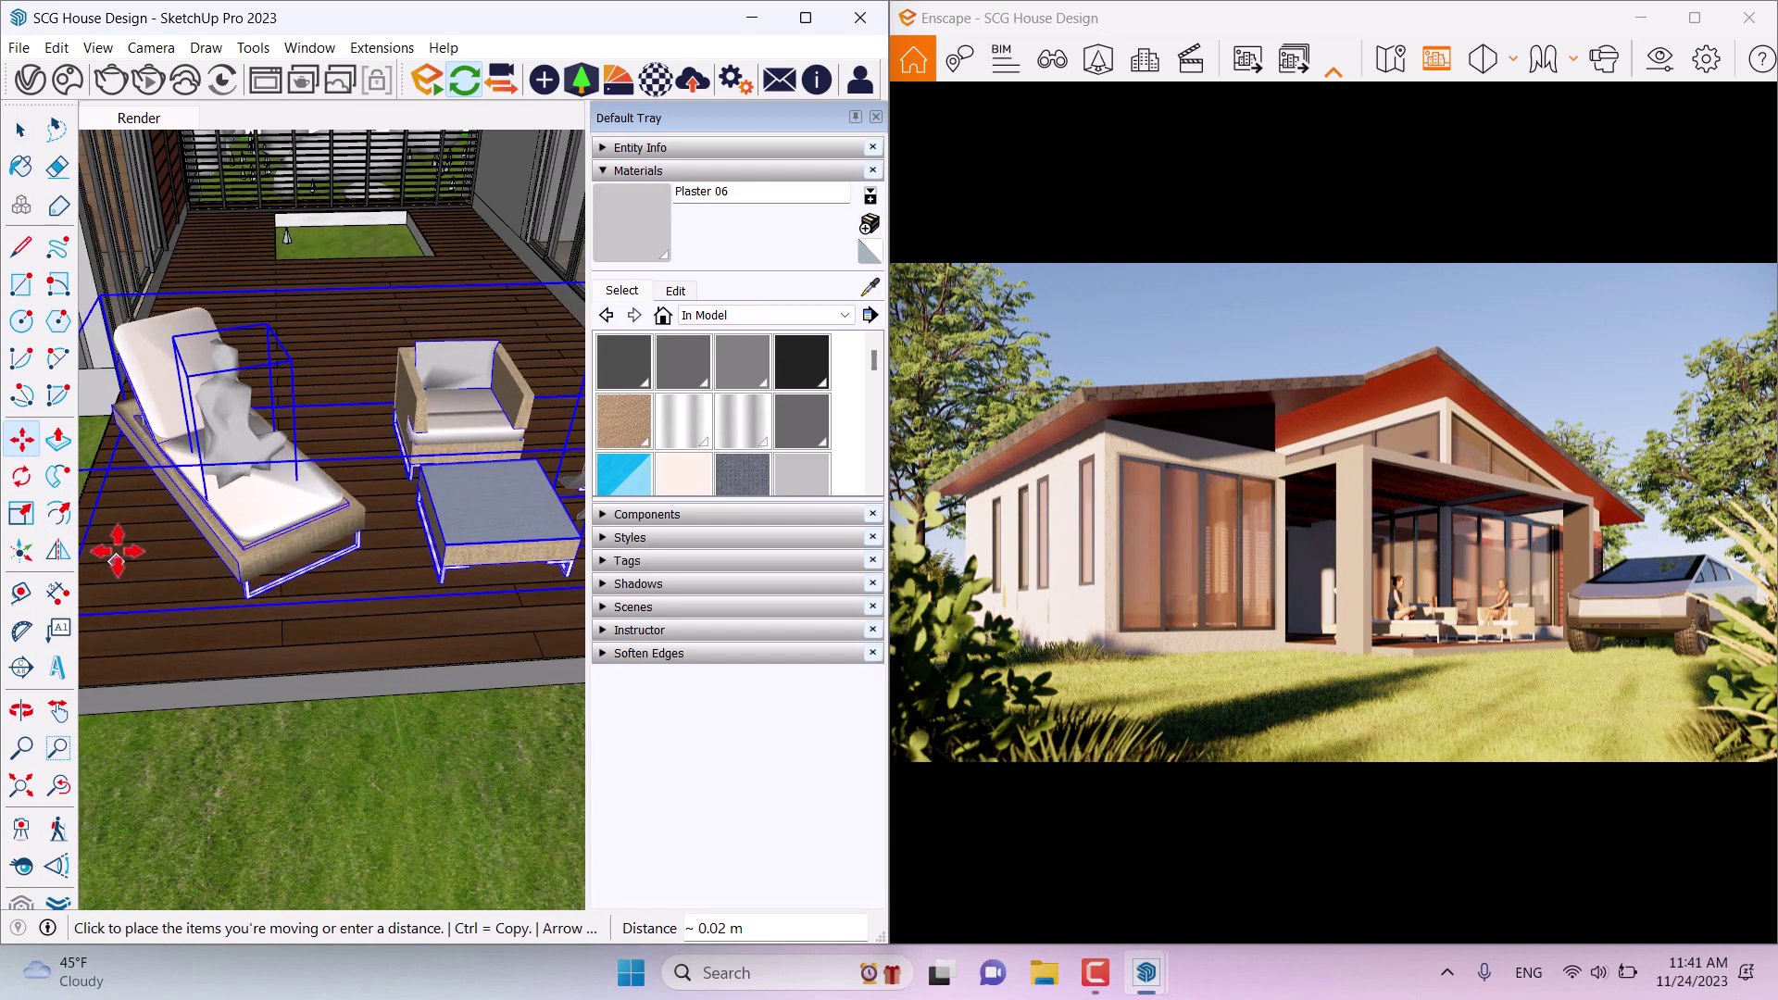
{"action": "type", "text": "0"}
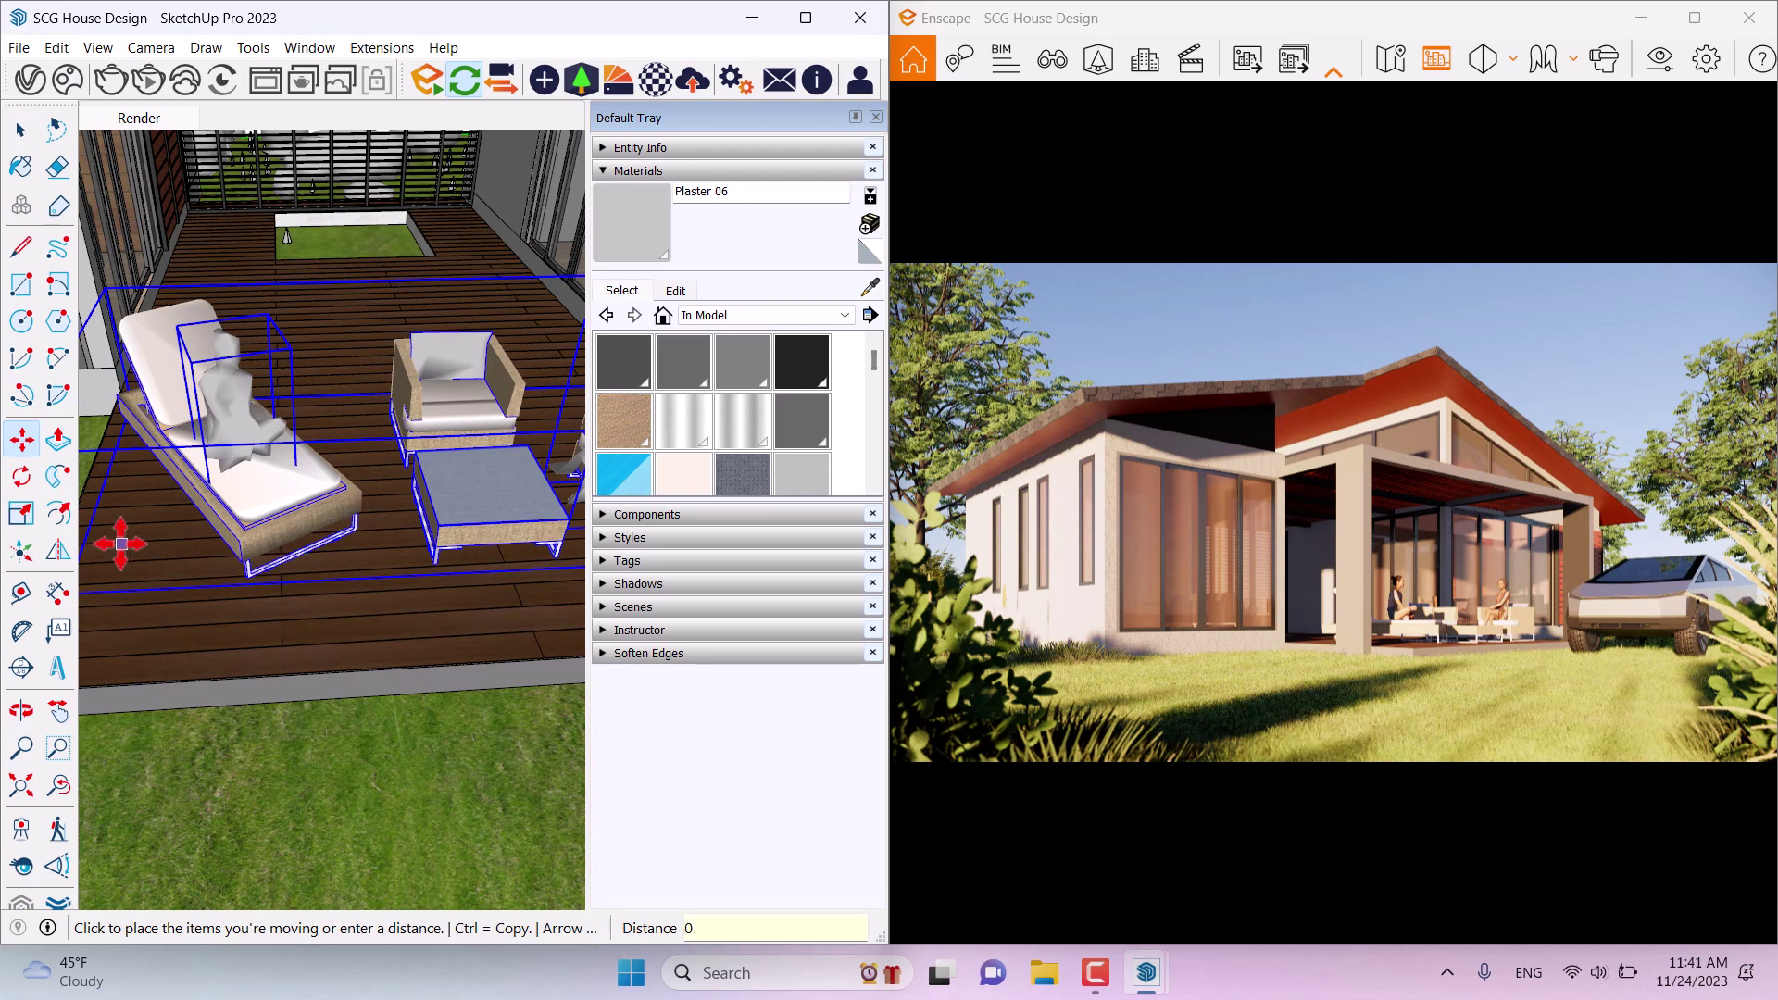
{"action": "type", "text": ".1"}
{"action": "key", "text": "Return"}
{"action": "key", "text": "space"}
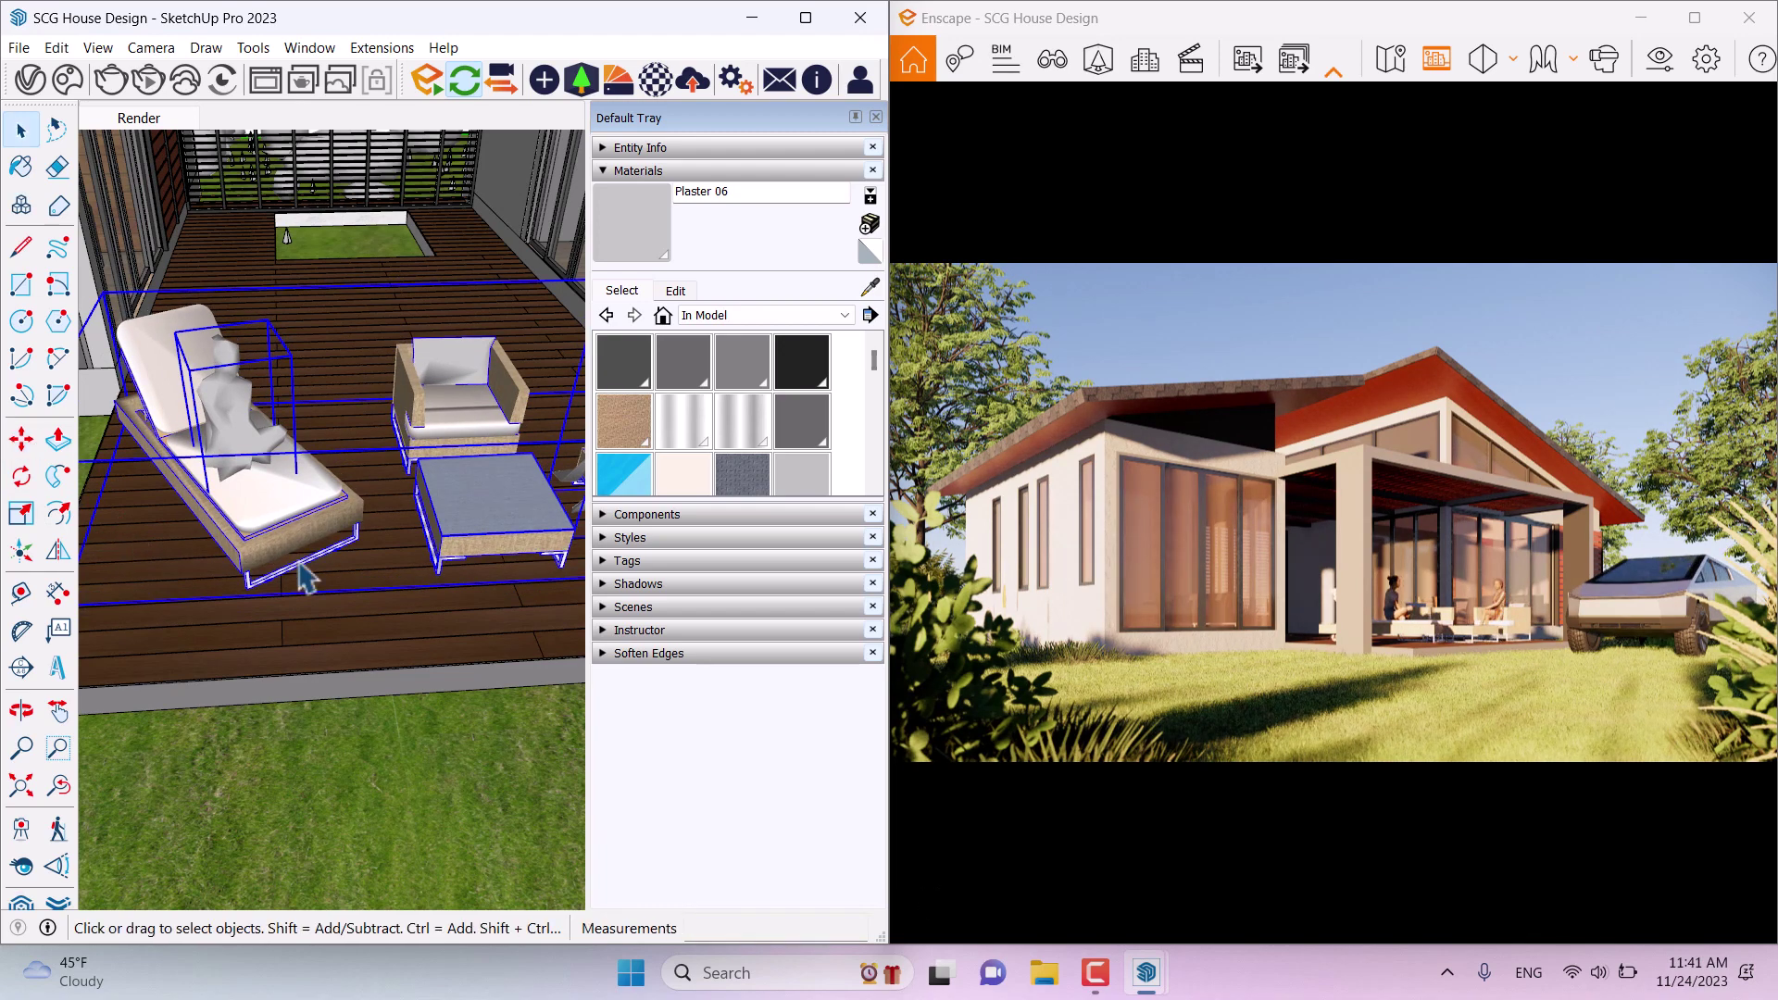
Step: Enlarge the render view, then set the rendering quality to Ultra and the depth of field to 16%
{"action": "left_click", "coordinate": [1696, 20]}
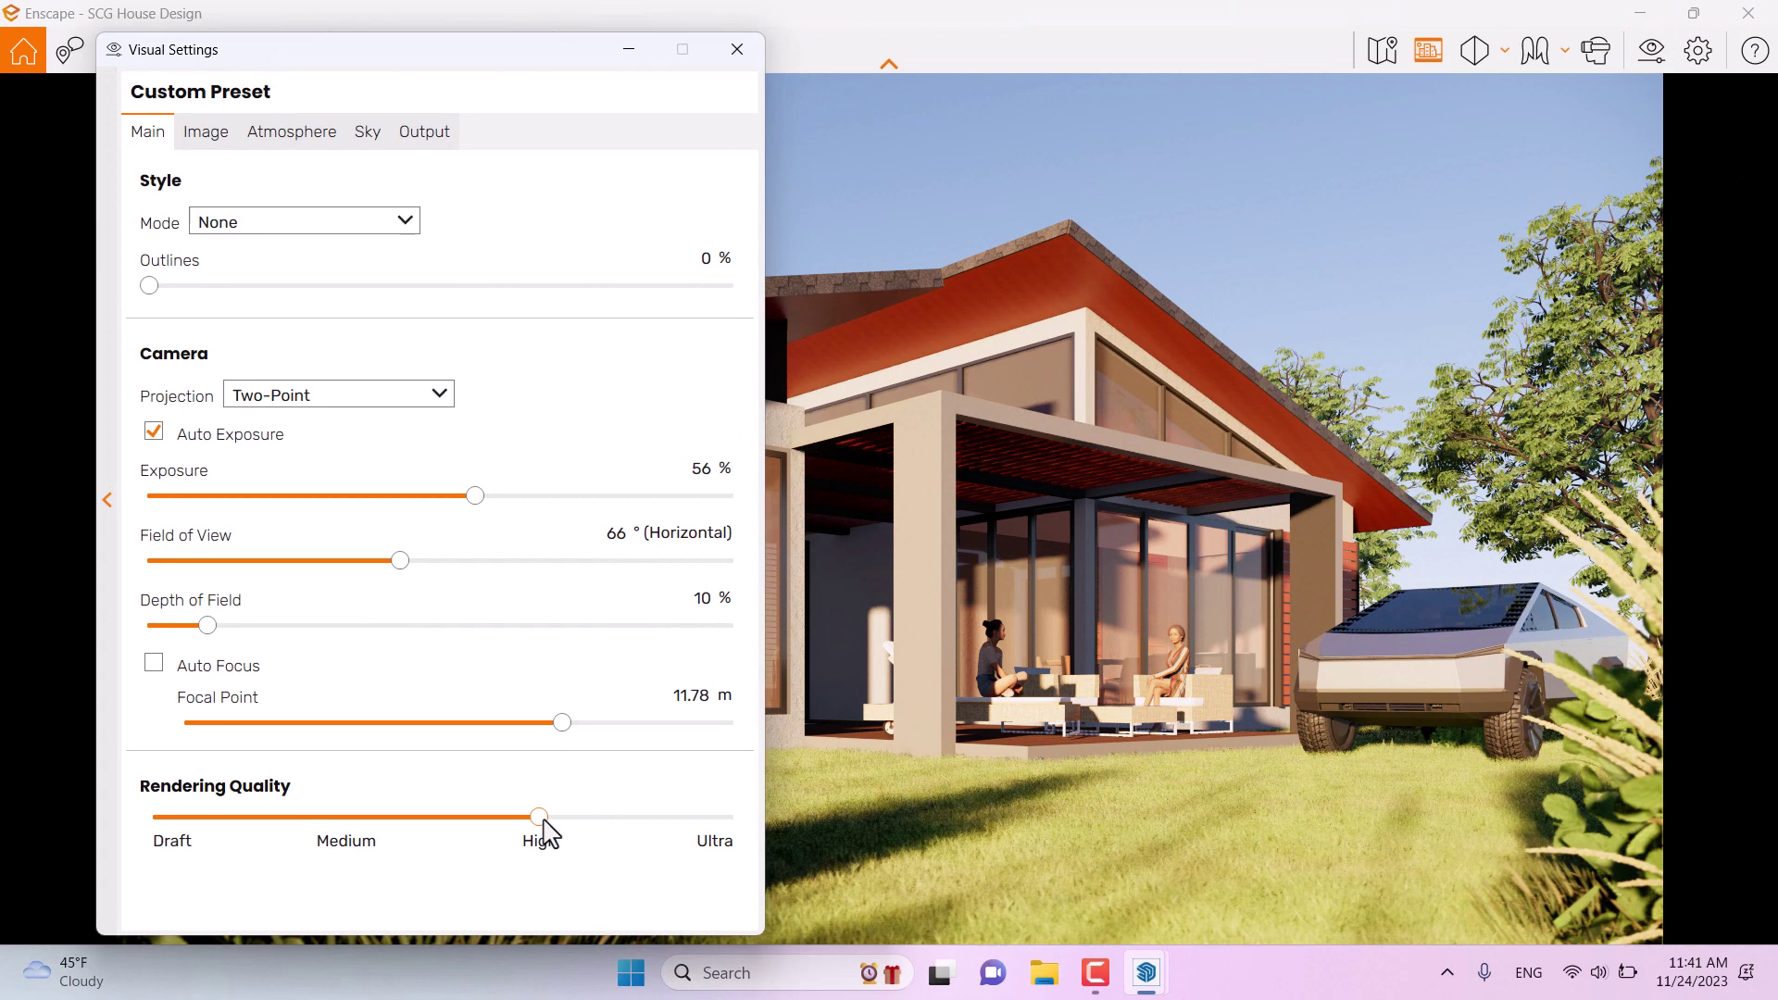
{"action": "left_click_drag", "start_coordinate": [542, 818], "coordinate": [742, 827]}
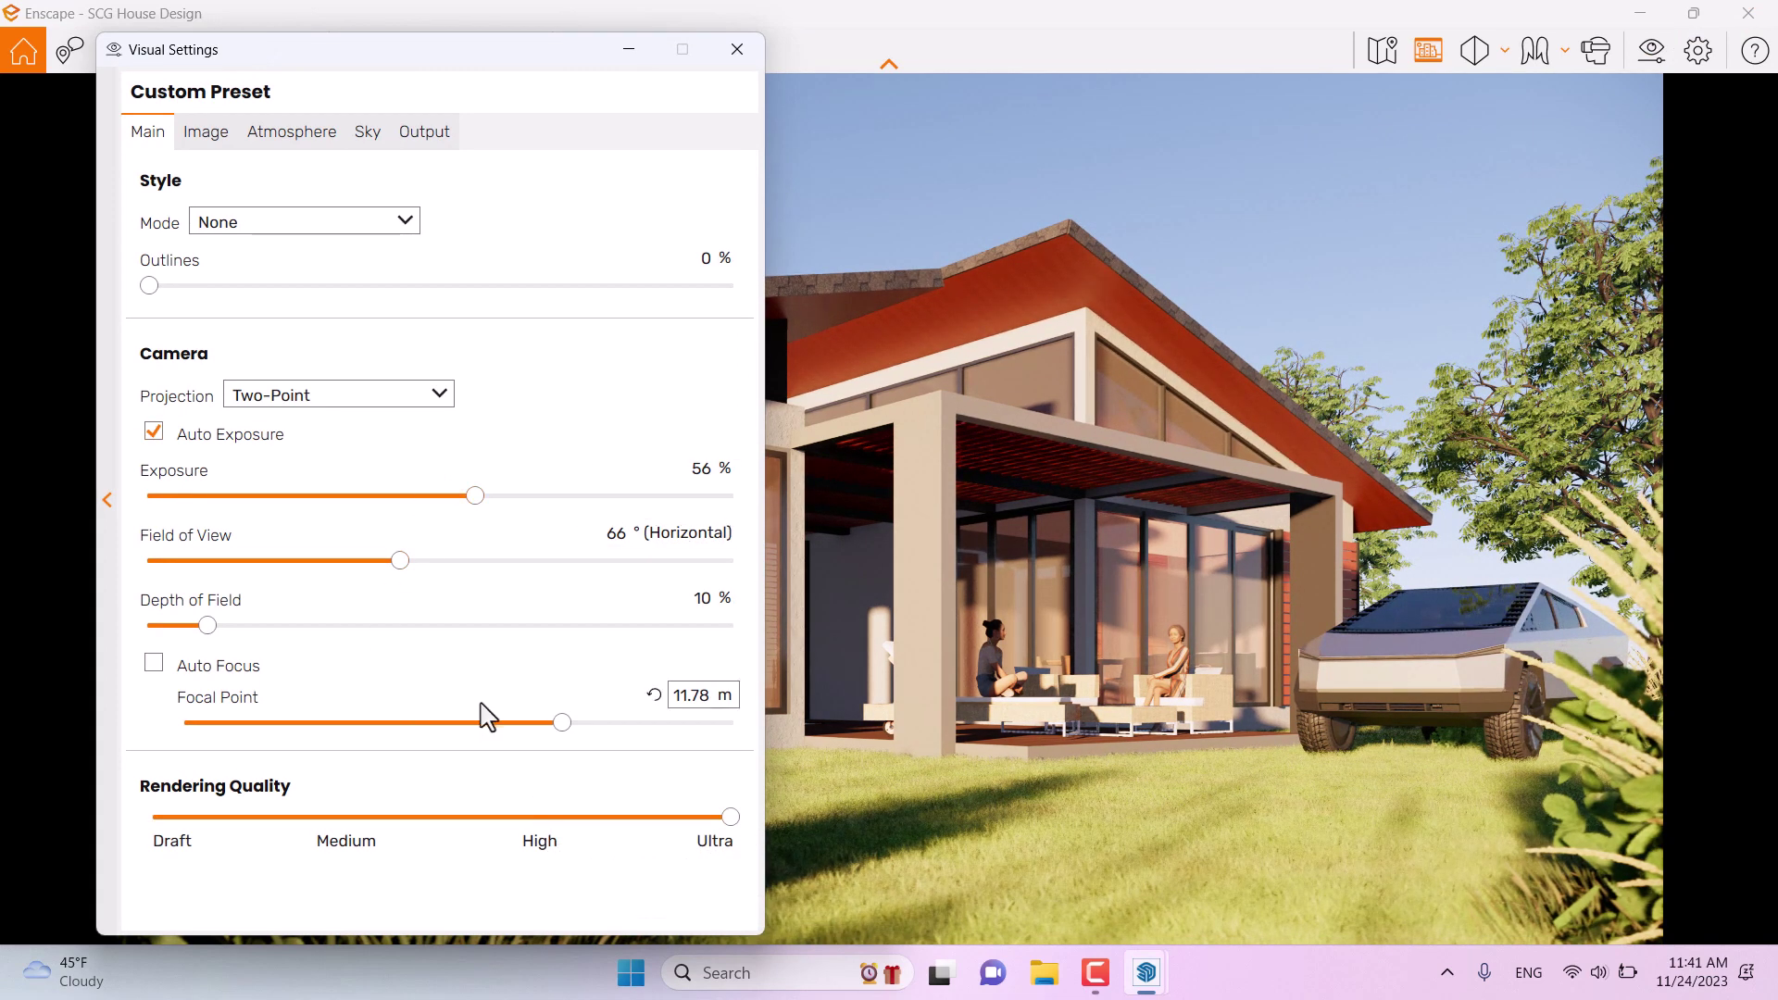
{"action": "left_click_drag", "start_coordinate": [212, 627], "coordinate": [258, 627]}
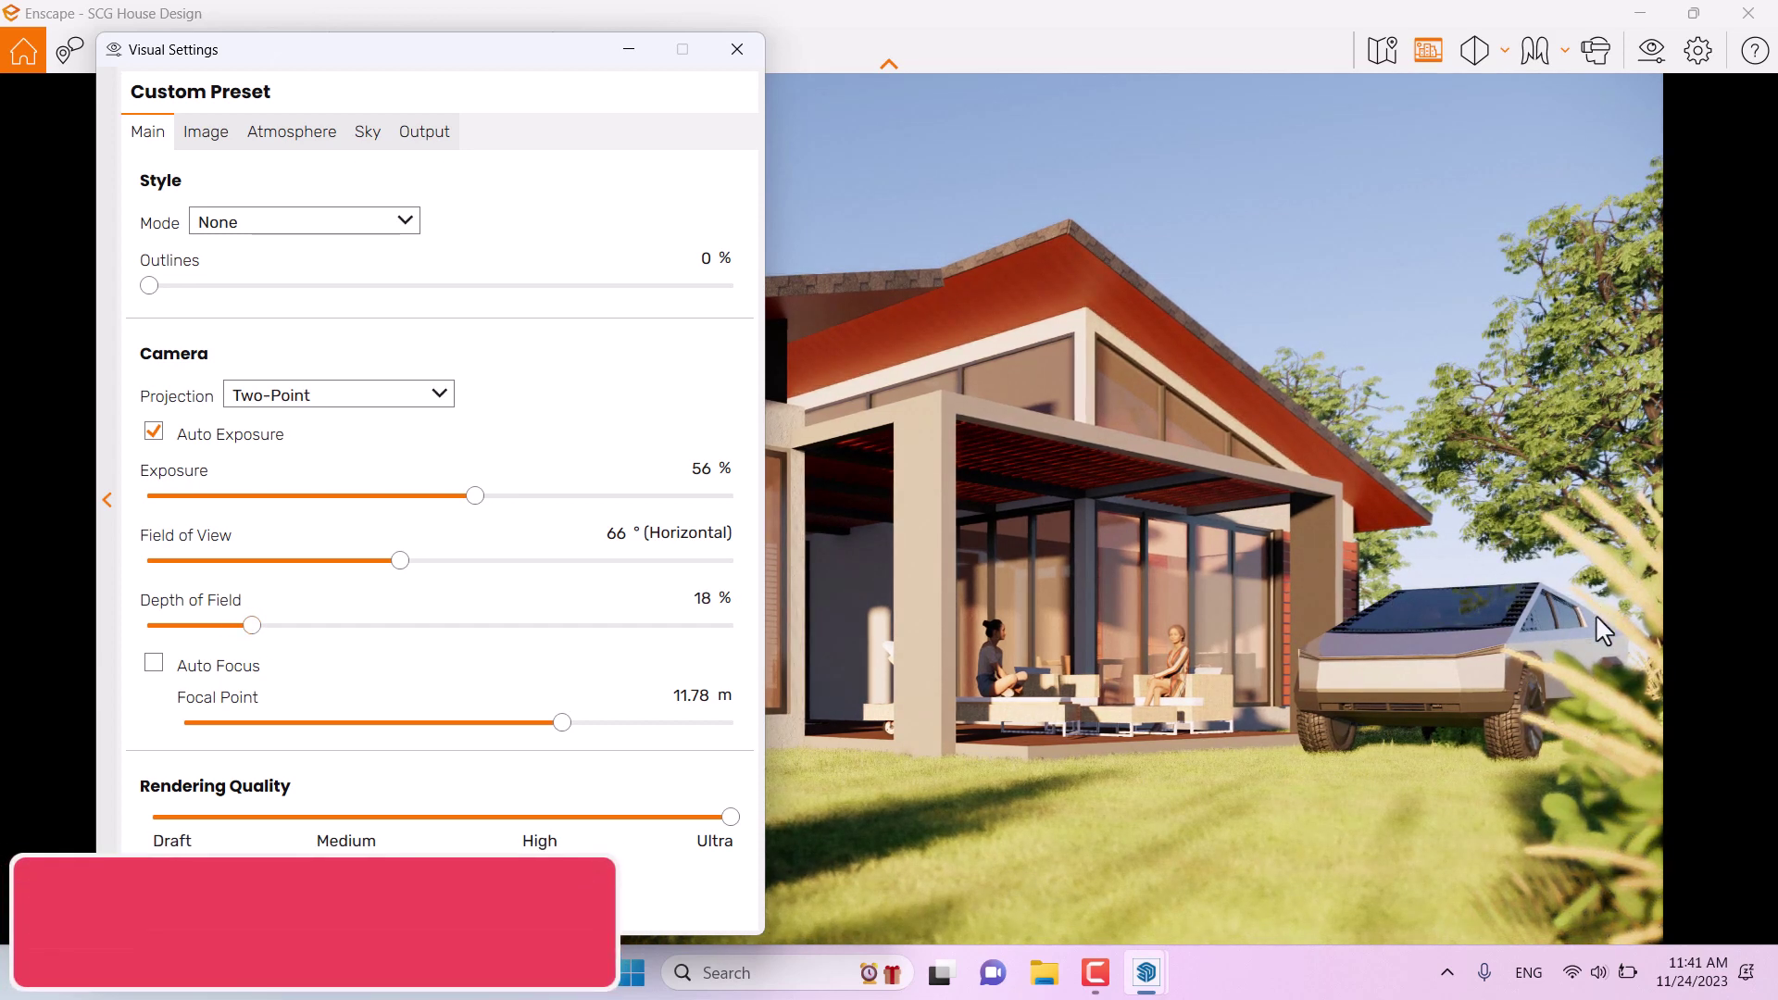
{"action": "double_click", "coordinate": [707, 600]}
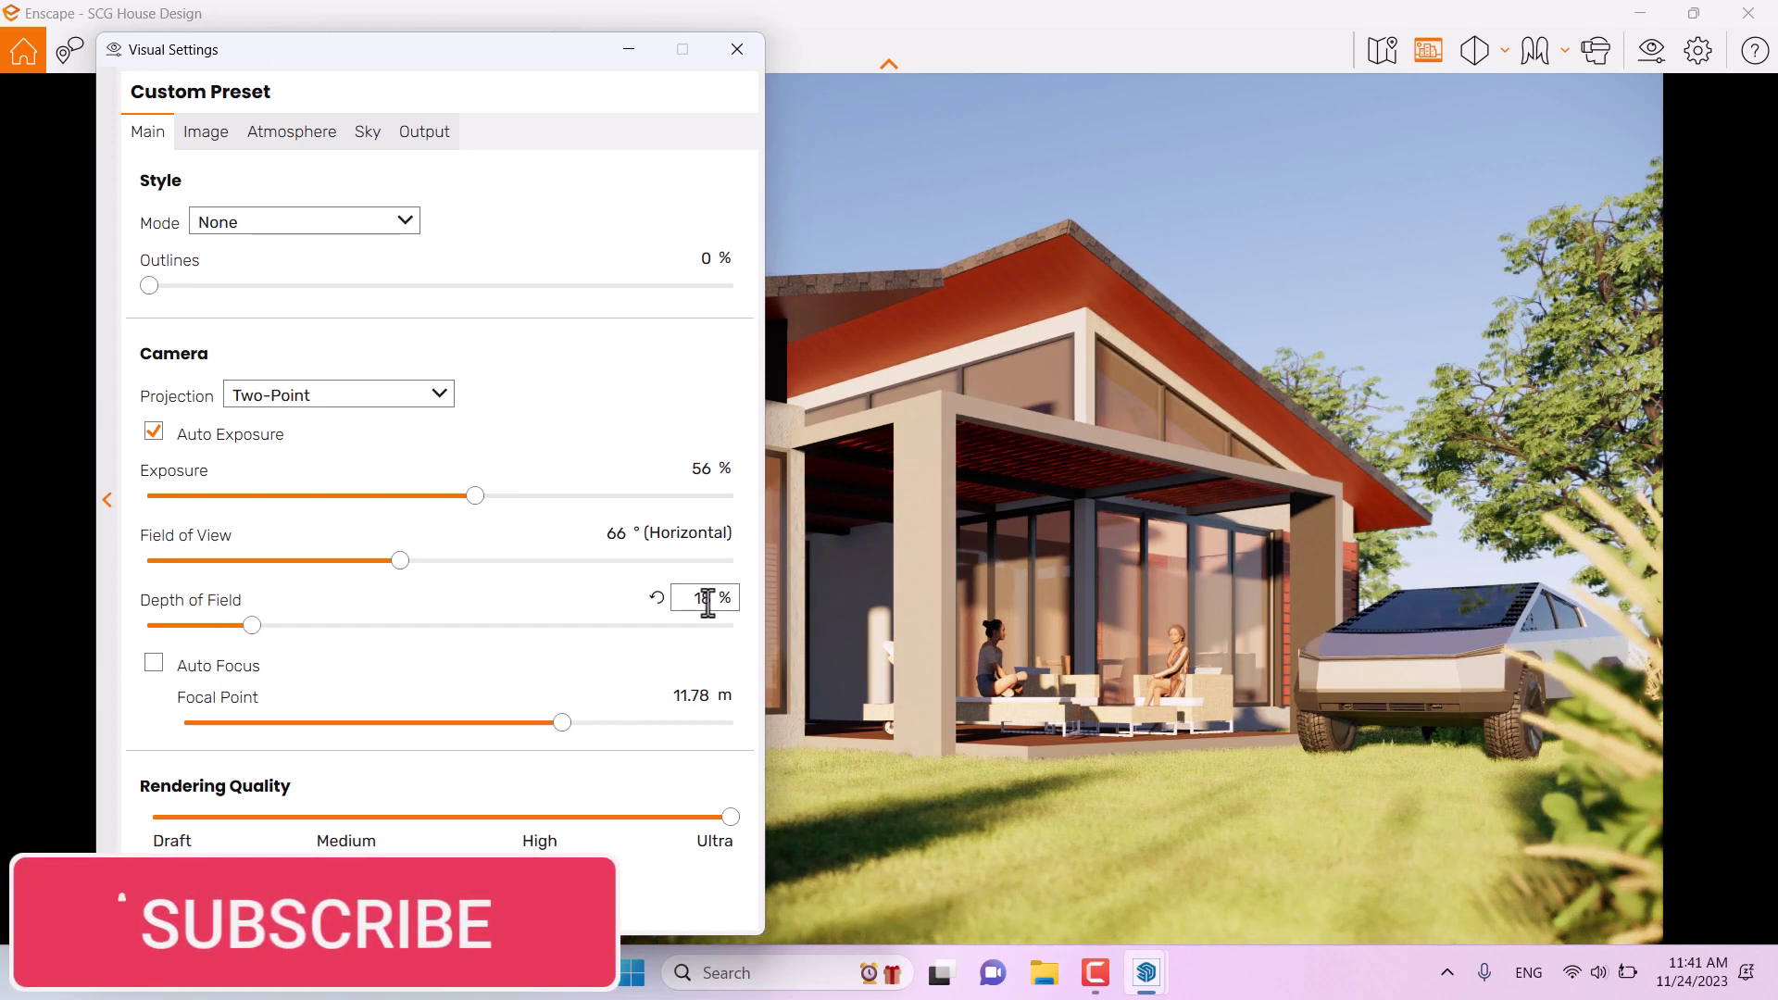
{"action": "type", "text": "16"}
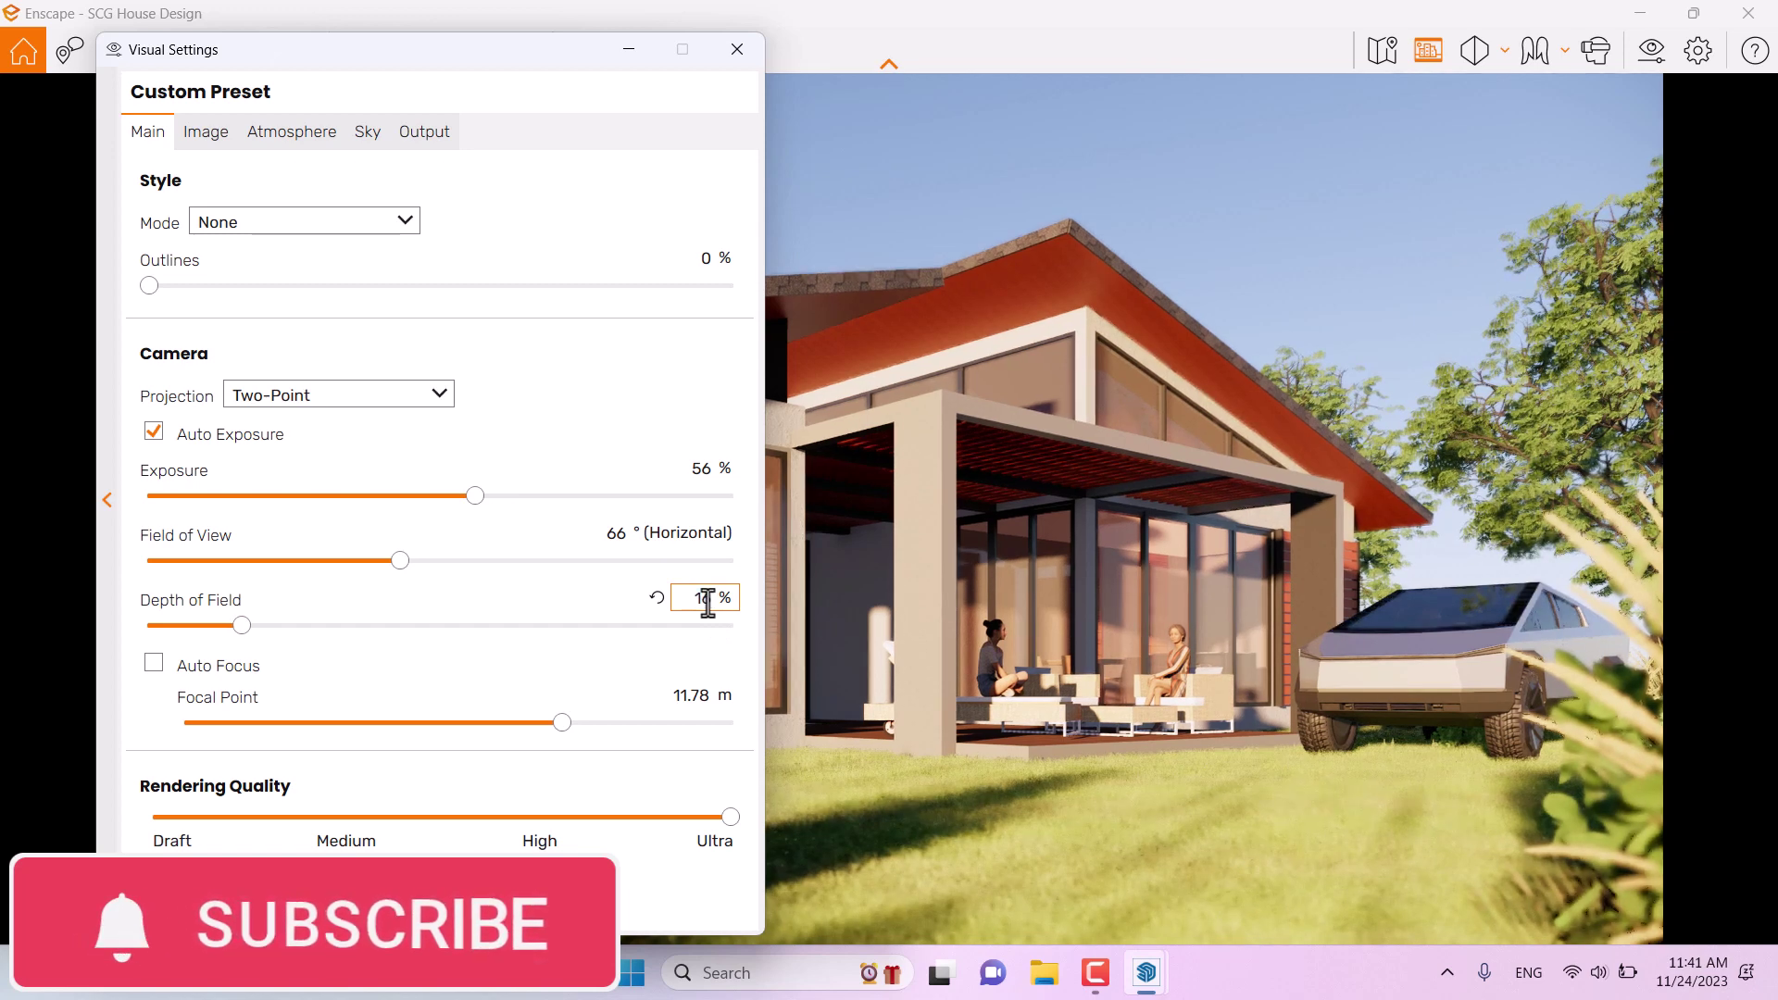
Step: Set the image color temperature to 7,800 K, close the visual settings and place the render window back beside the SketchUp model
{"action": "left_click", "coordinate": [203, 134]}
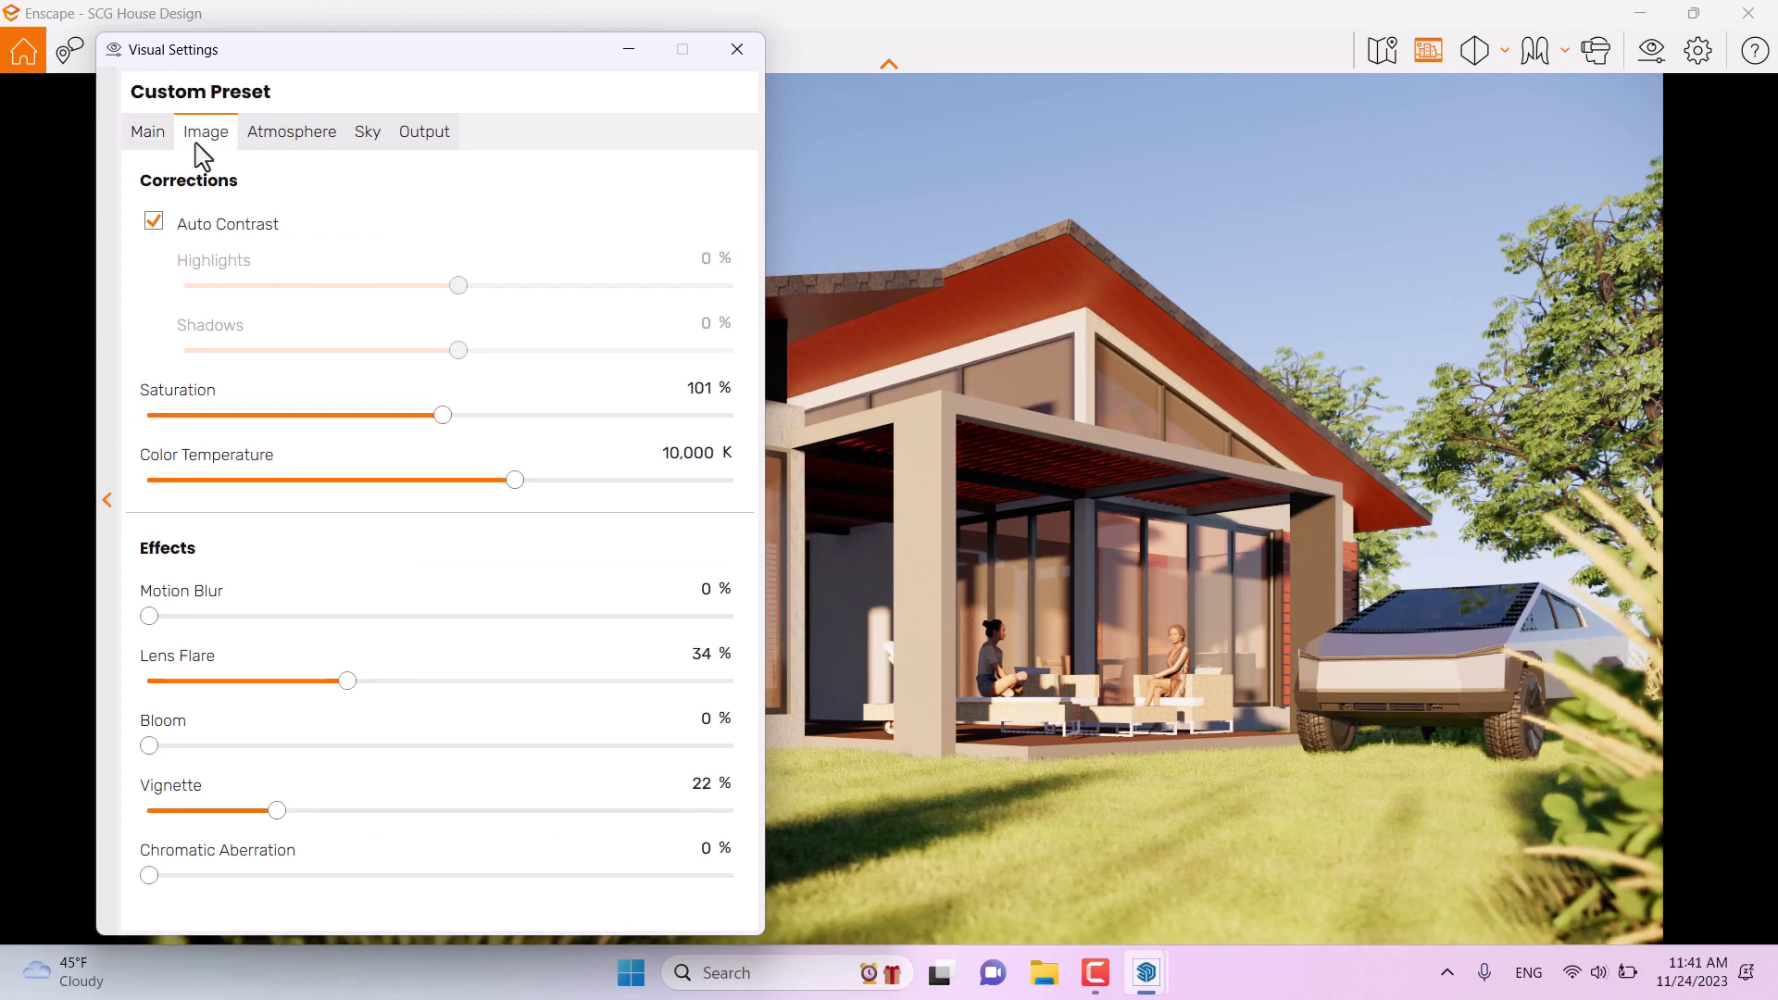
{"action": "left_click", "coordinate": [646, 454]}
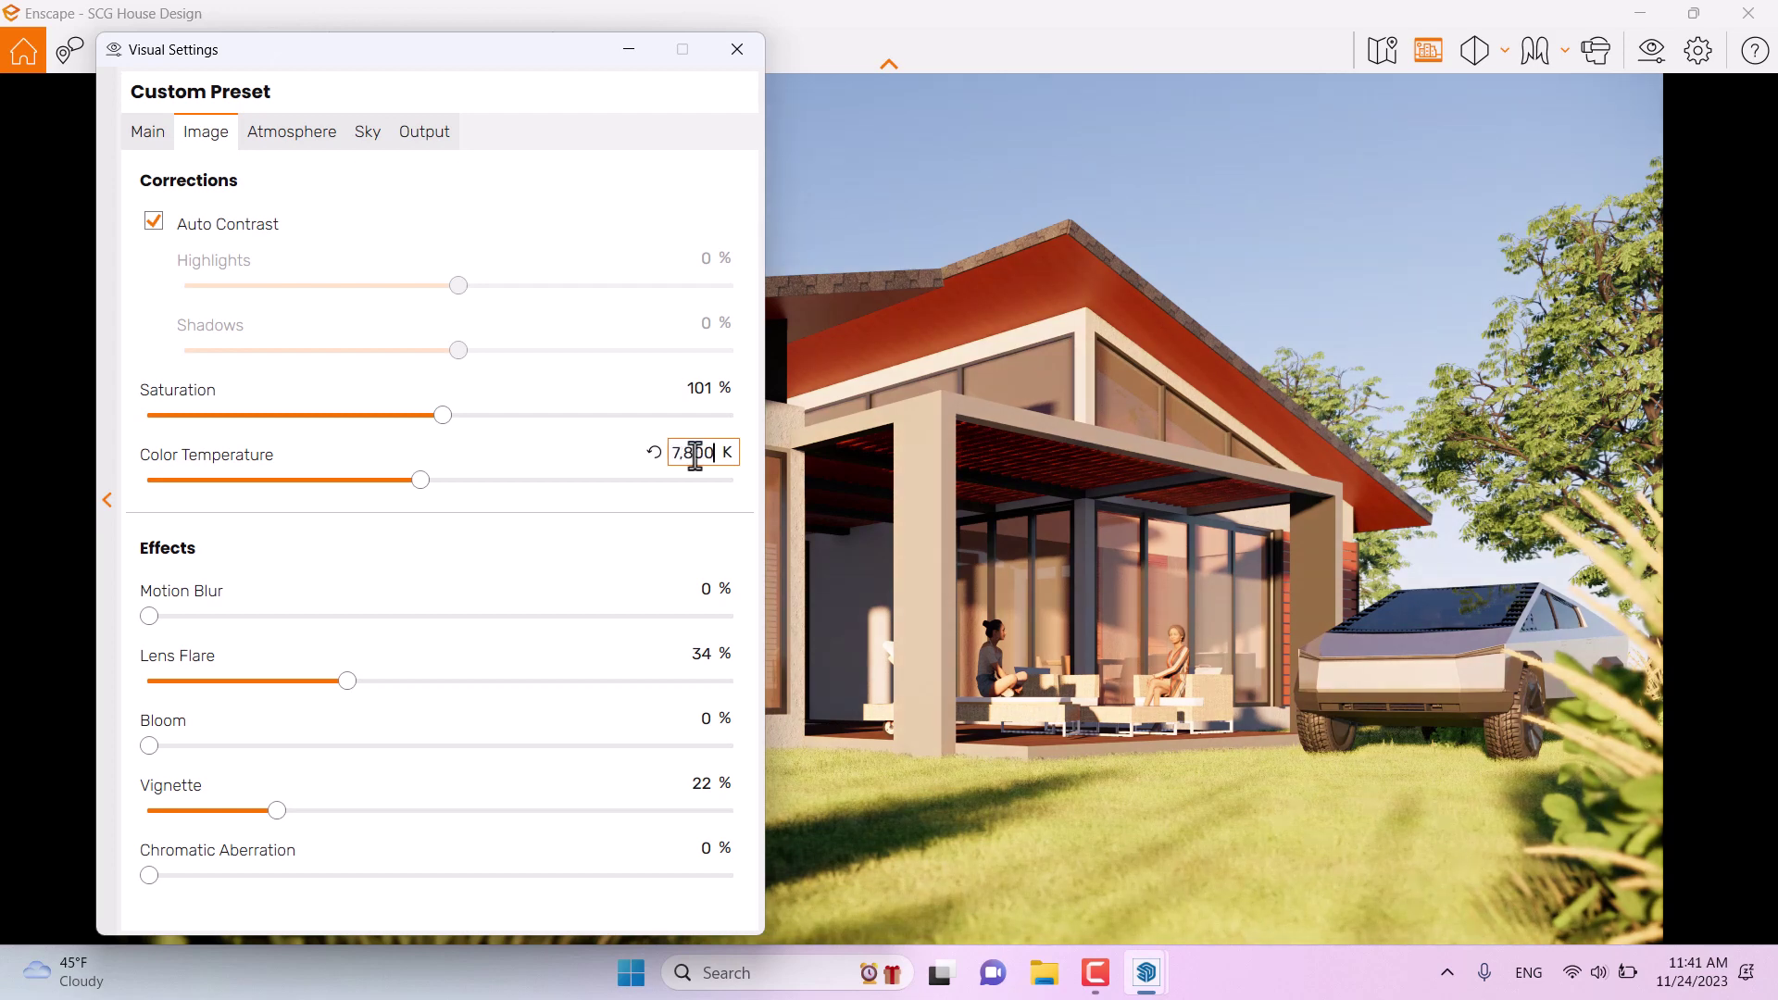
{"action": "left_click", "coordinate": [738, 49]}
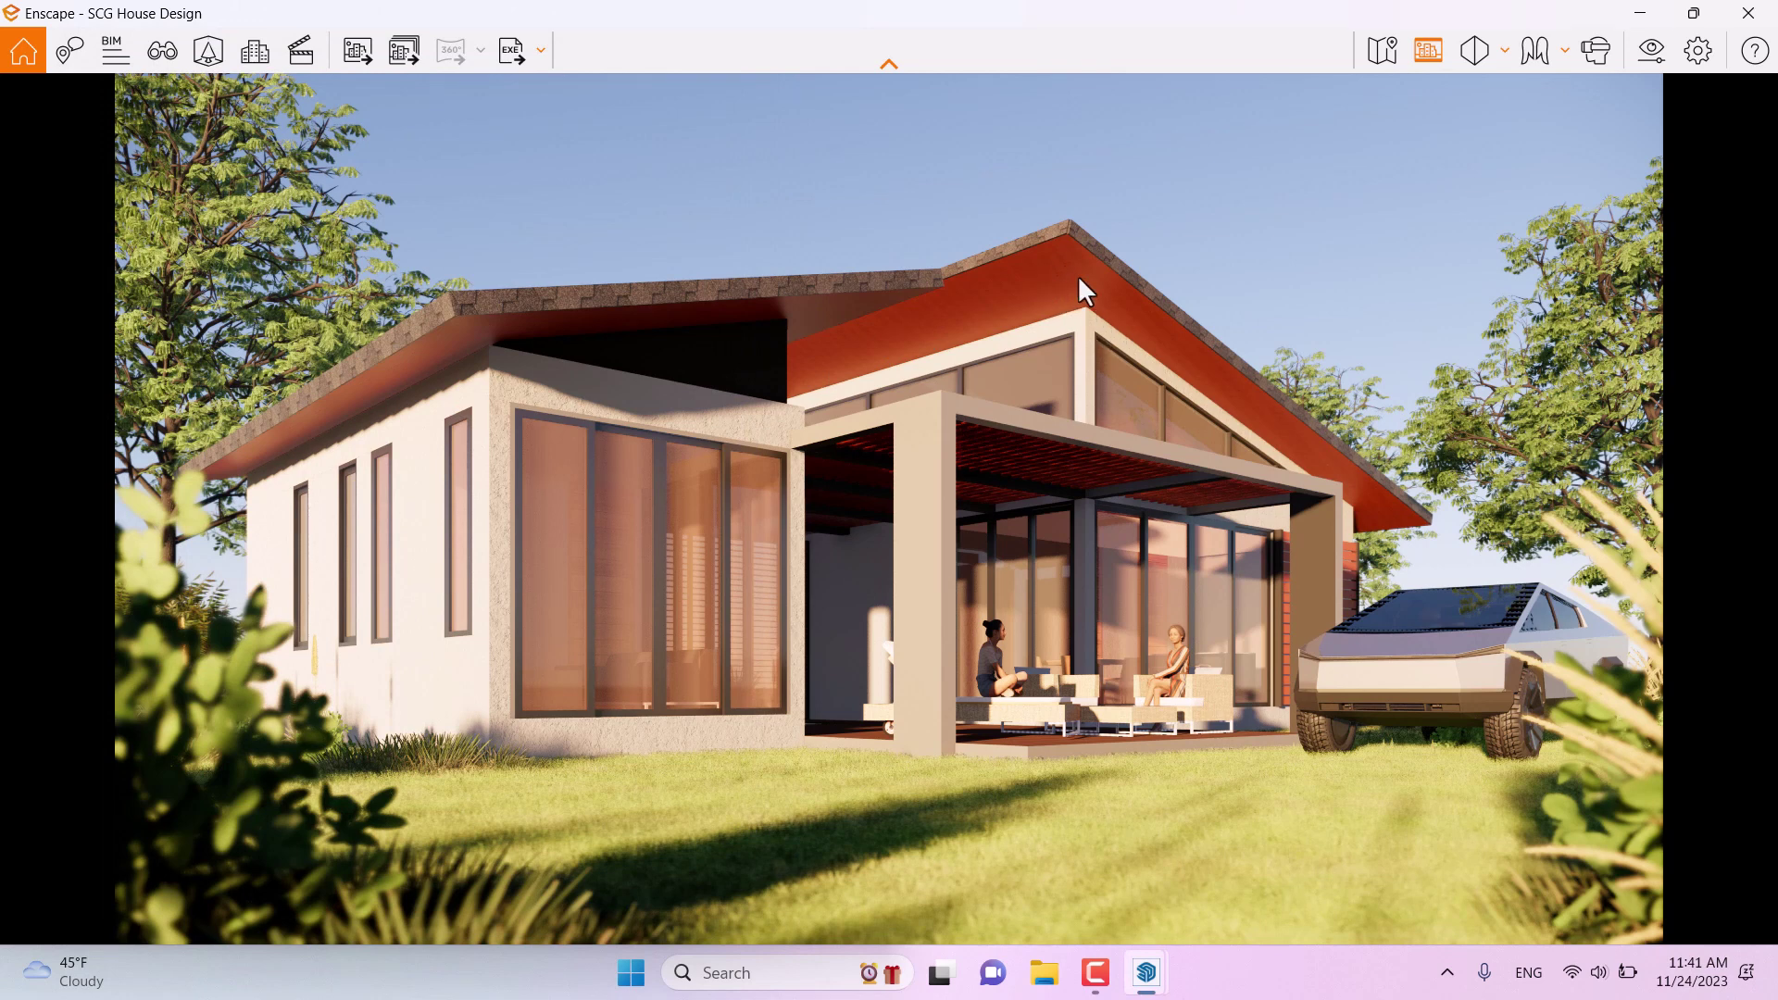
{"action": "mouse_move", "coordinate": [997, 28]}
{"action": "left_mouse_down"}
{"action": "mouse_move", "coordinate": [1614, 208]}
{"action": "mouse_move", "coordinate": [1774, 306]}
{"action": "left_mouse_up"}
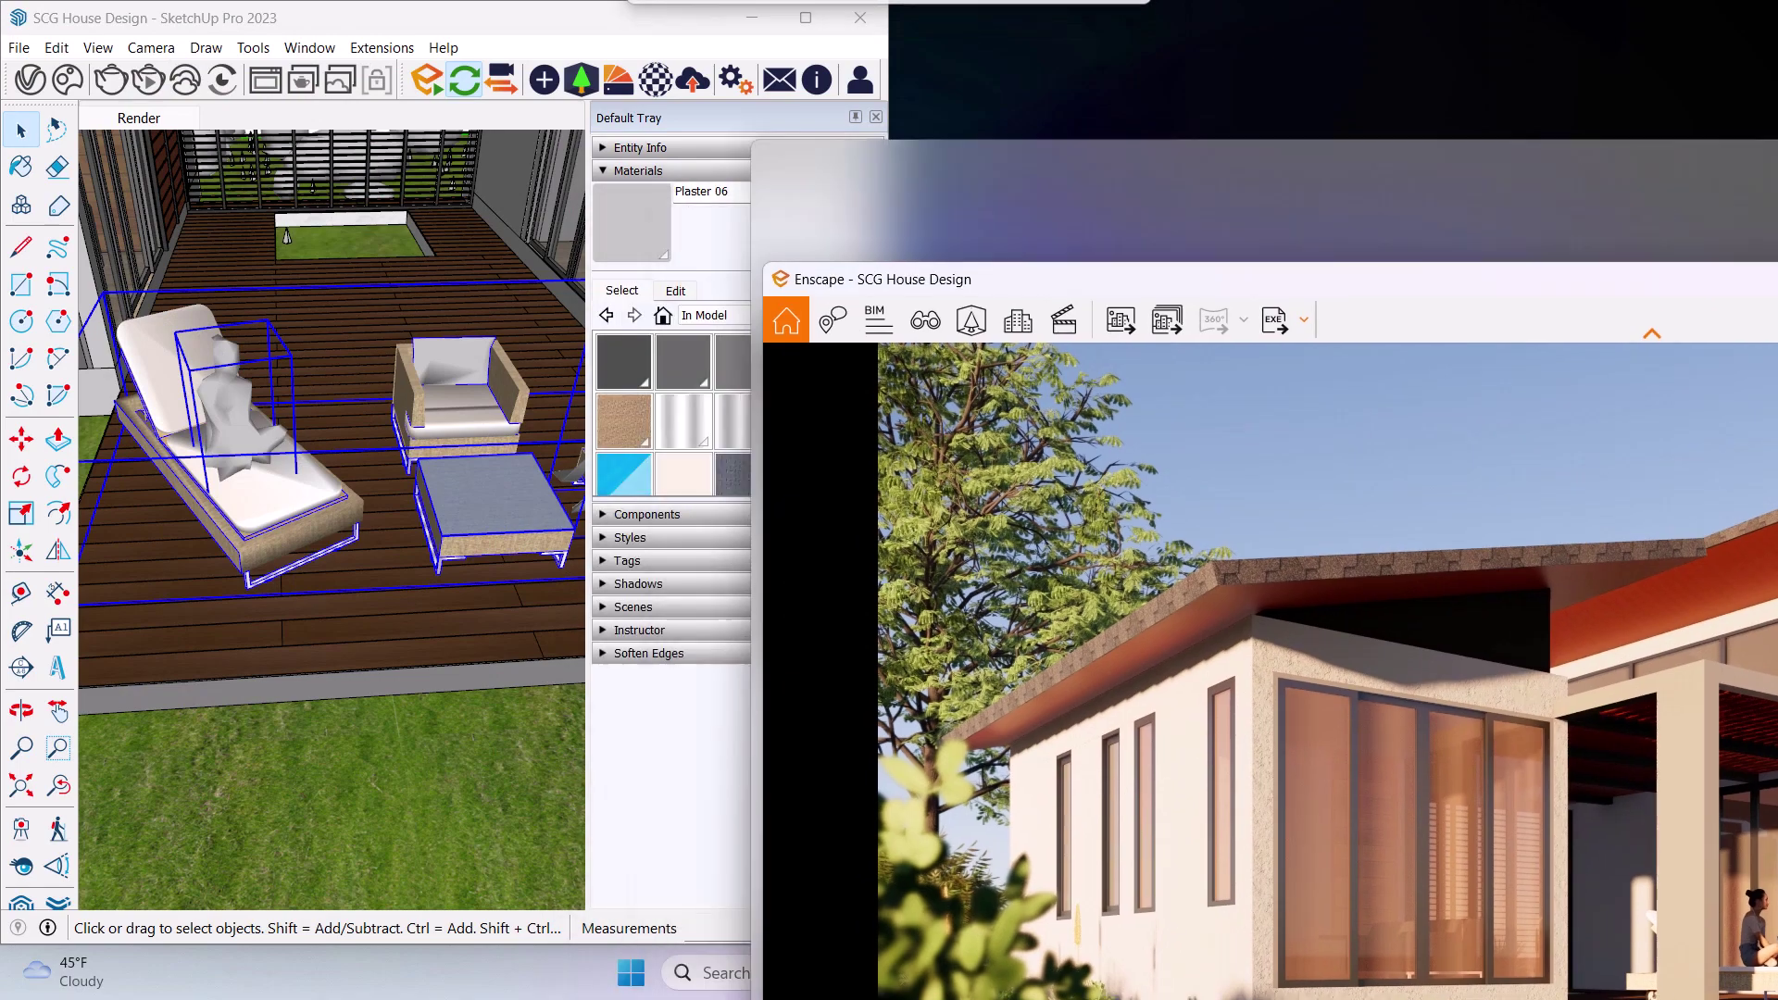
Step: Open the Enscape Material Editor and sample the terrace deck's wood floor material for editing
{"action": "scroll", "coordinate": [398, 391], "scroll_direction": "down", "scroll_amount": 5}
{"action": "scroll", "coordinate": [315, 412], "scroll_direction": "up", "scroll_amount": 10}
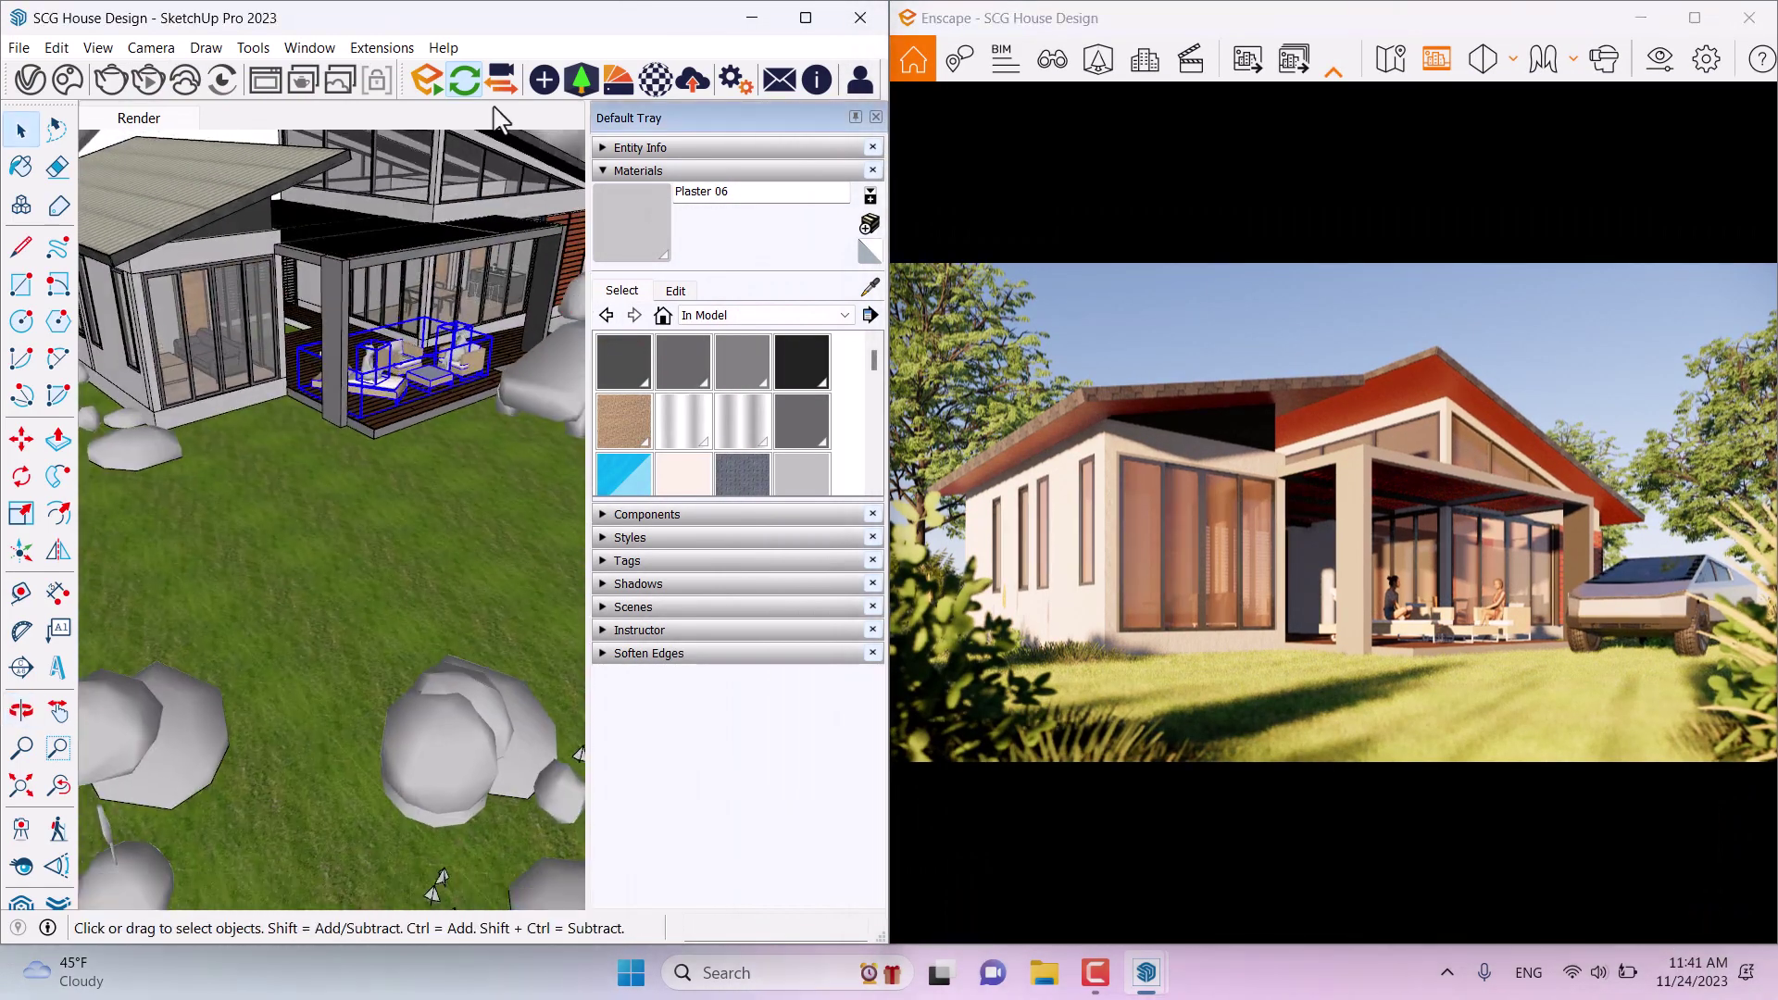
{"action": "scroll", "coordinate": [405, 602], "scroll_direction": "up", "scroll_amount": 3}
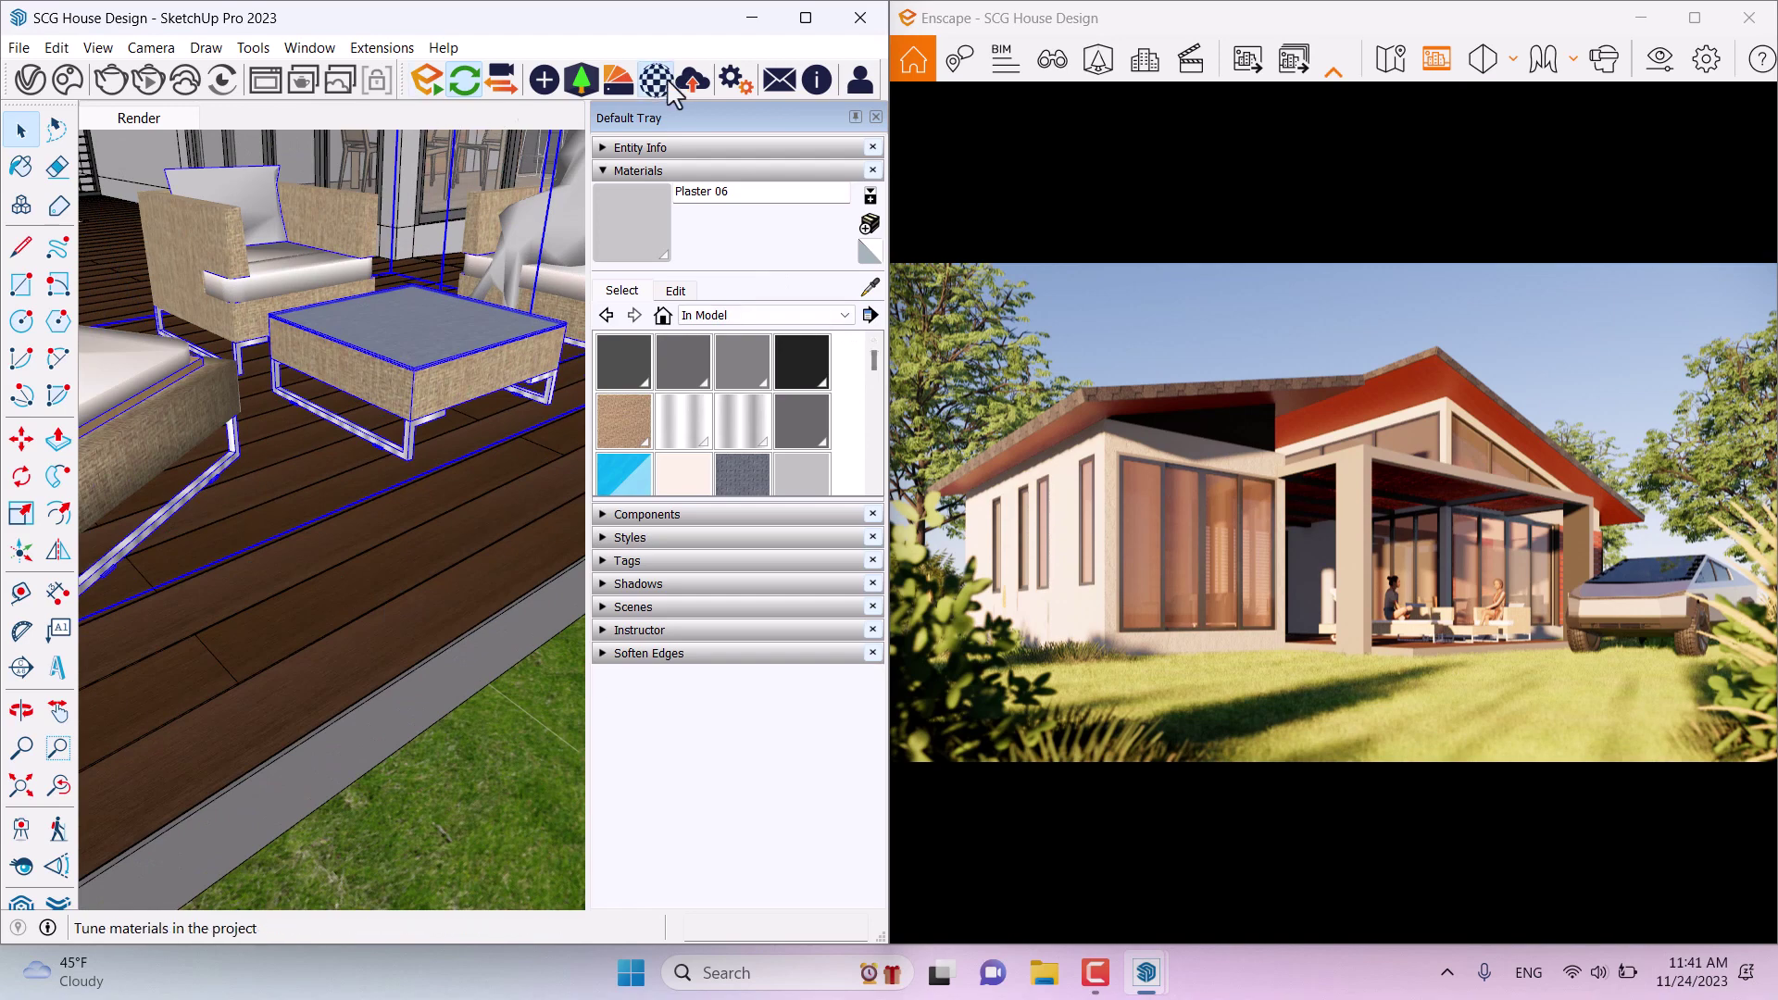
{"action": "left_click", "coordinate": [668, 83]}
{"action": "left_click_drag", "start_coordinate": [492, 144], "coordinate": [753, 755]}
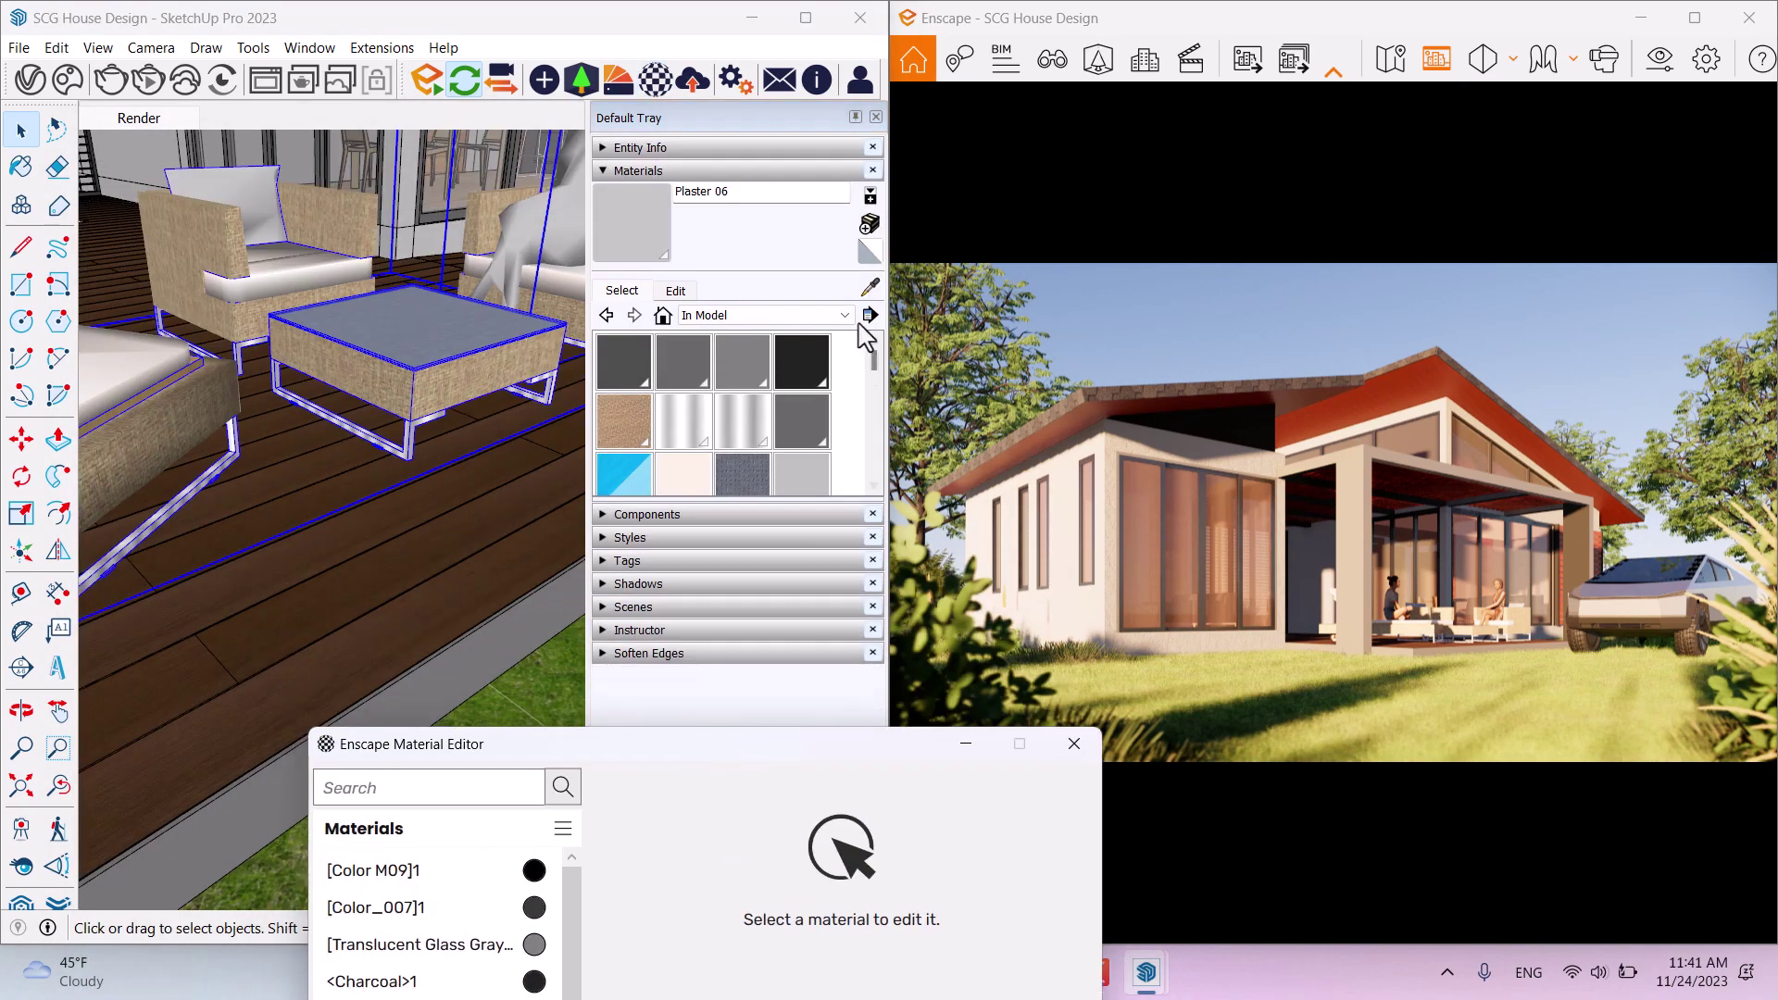
{"action": "left_click", "coordinate": [870, 287]}
{"action": "left_click", "coordinate": [422, 551]}
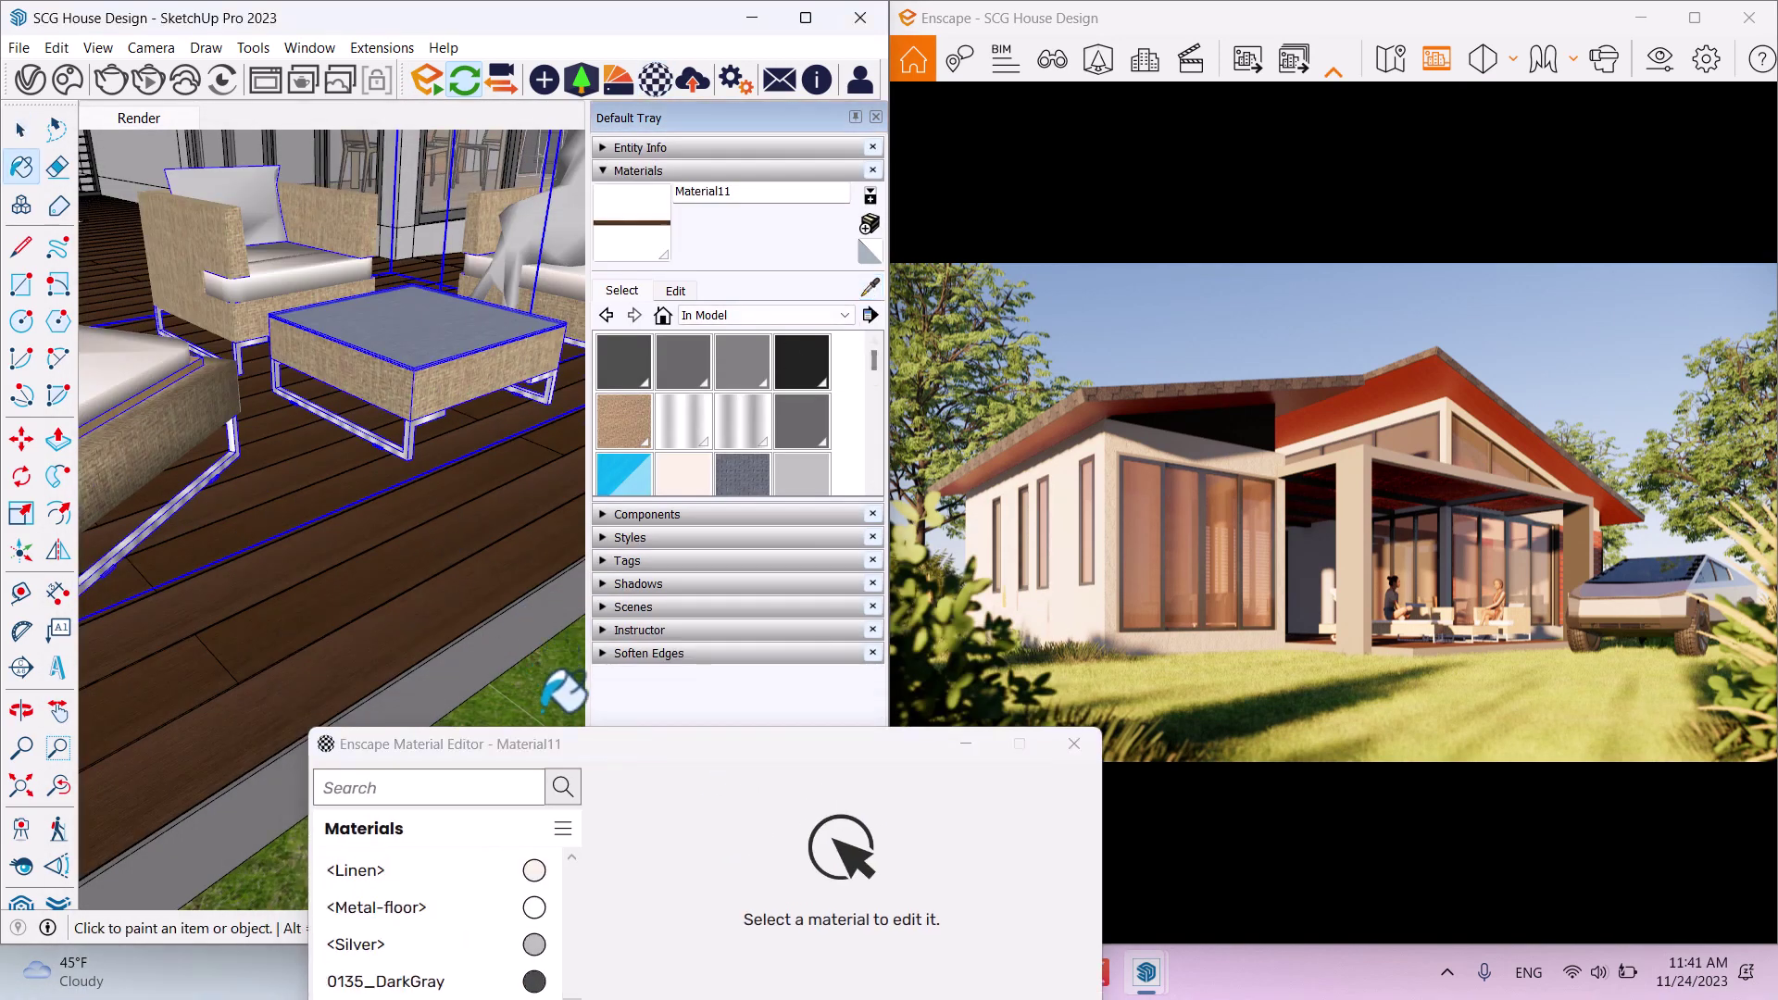
{"action": "left_click_drag", "start_coordinate": [546, 743], "coordinate": [293, 108]}
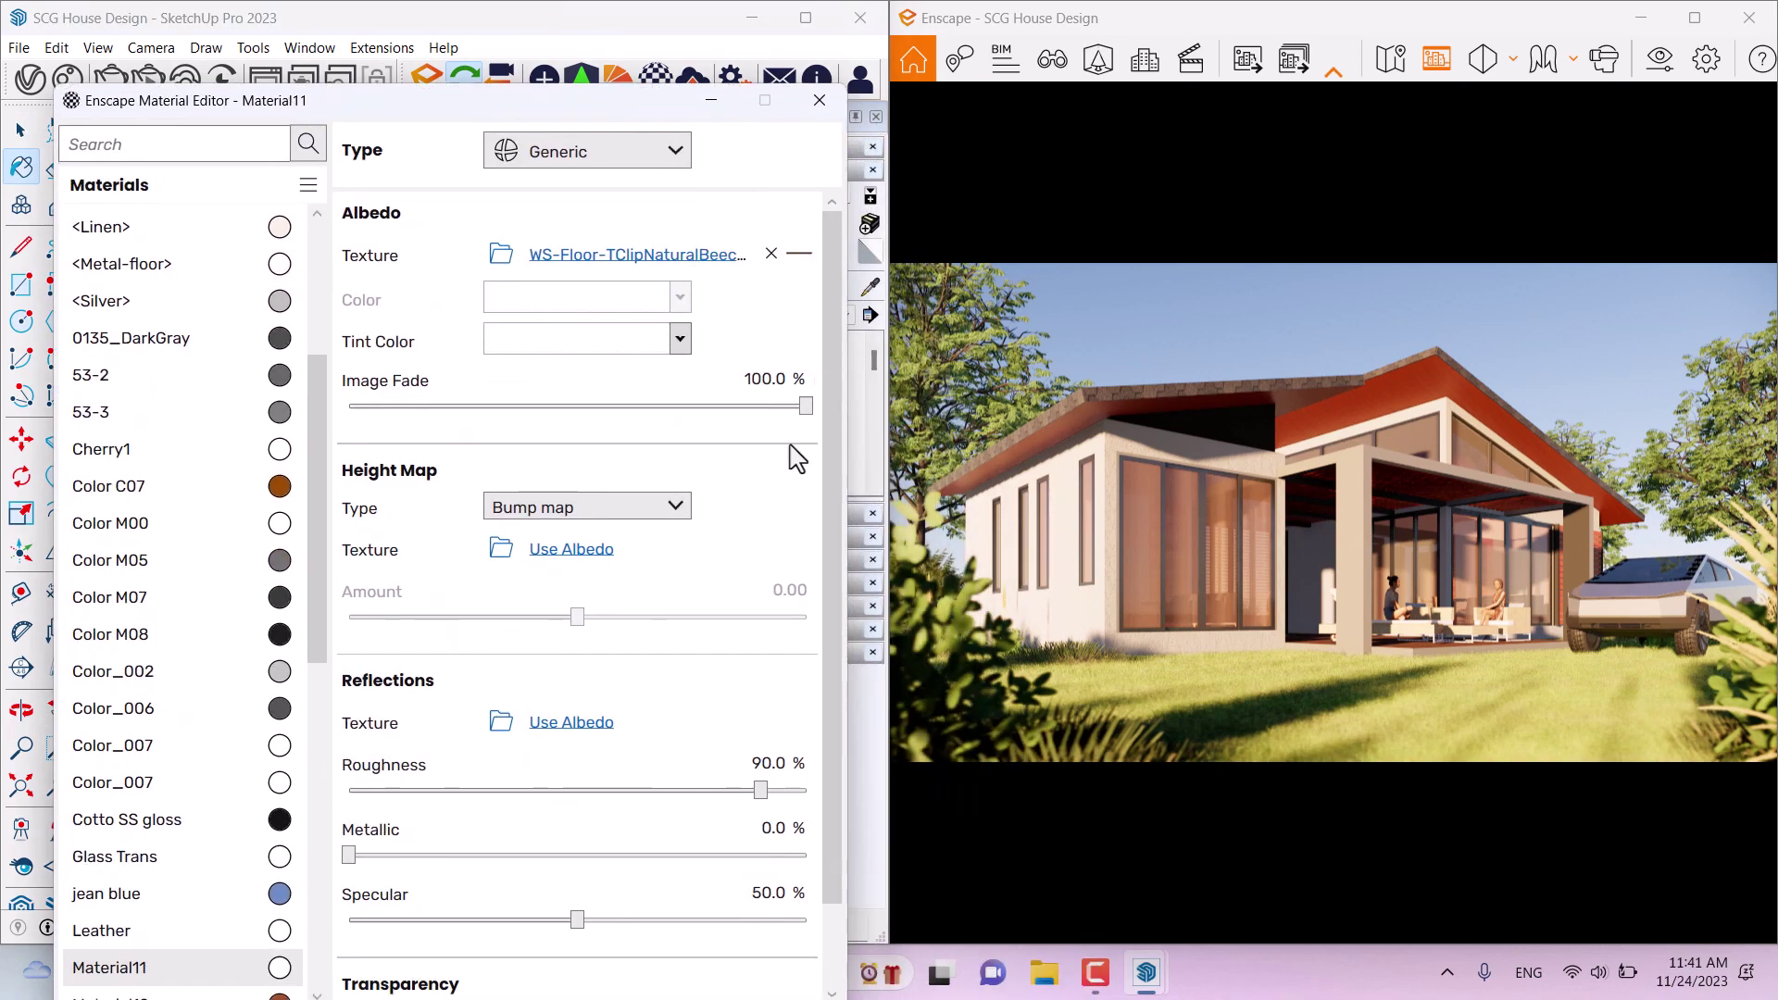
Step: Set the deck floor material's roughness to 21% and adjust its specular value
{"action": "scroll", "coordinate": [820, 500], "scroll_direction": "down", "scroll_amount": 2}
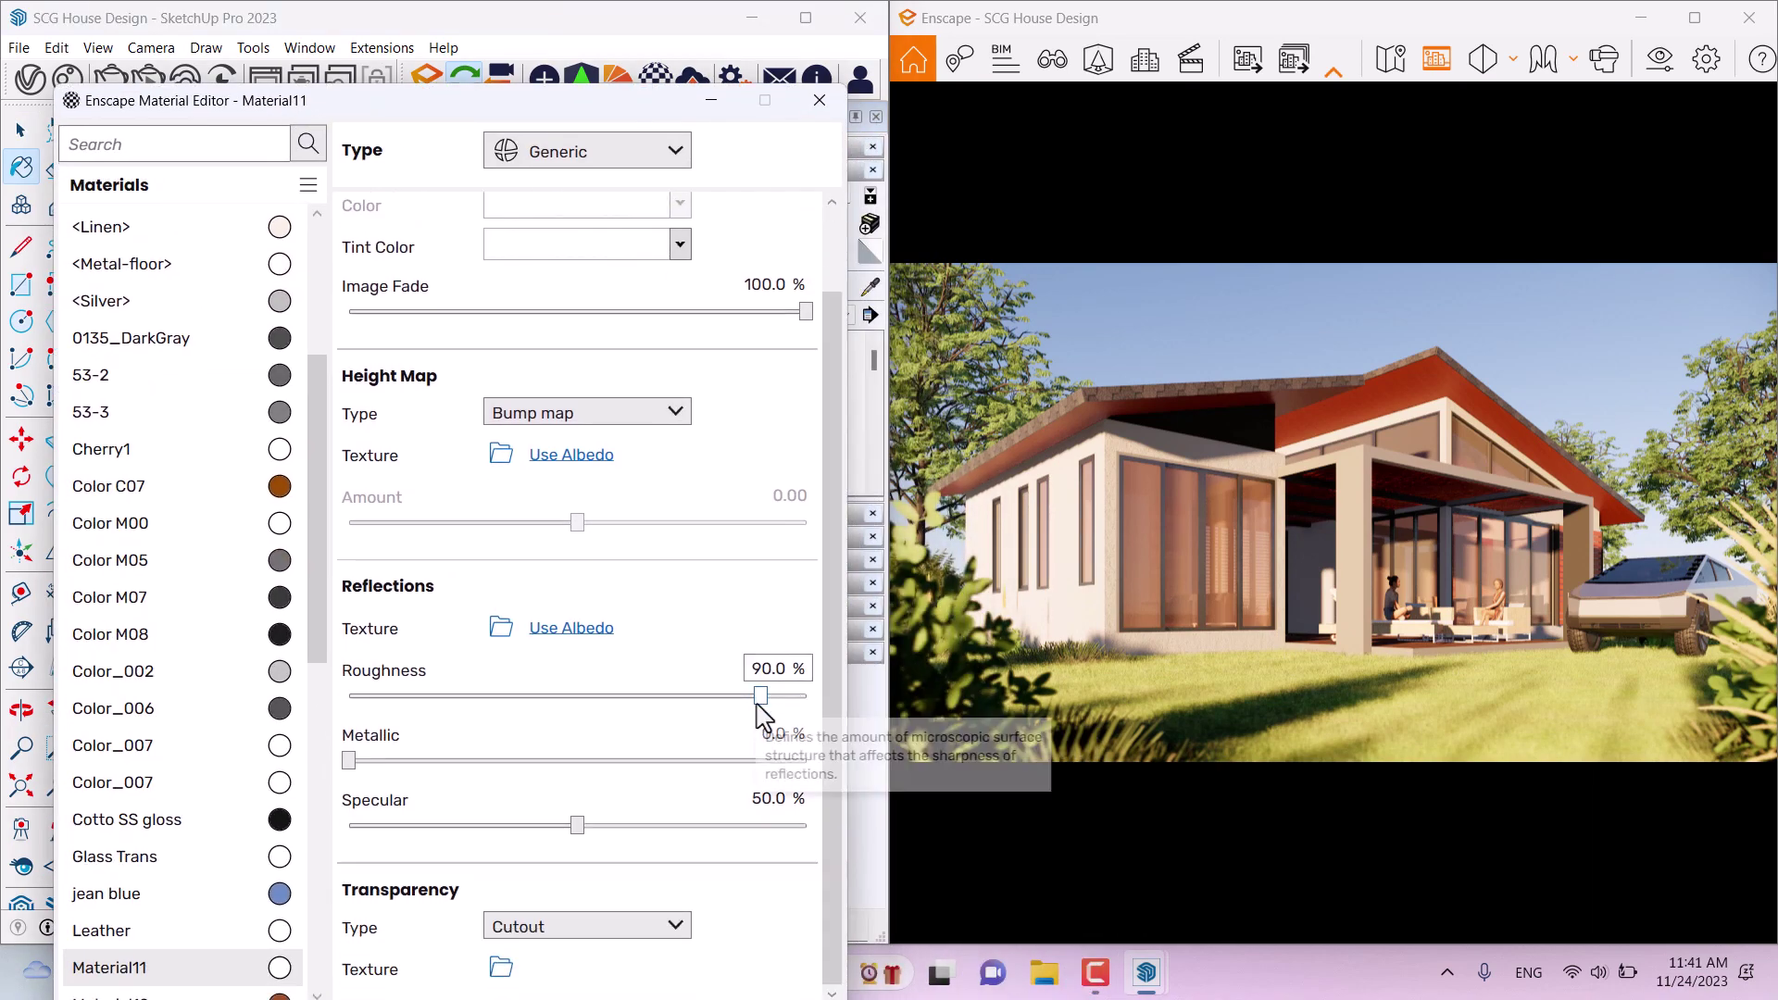
{"action": "left_click_drag", "start_coordinate": [761, 696], "coordinate": [491, 709]}
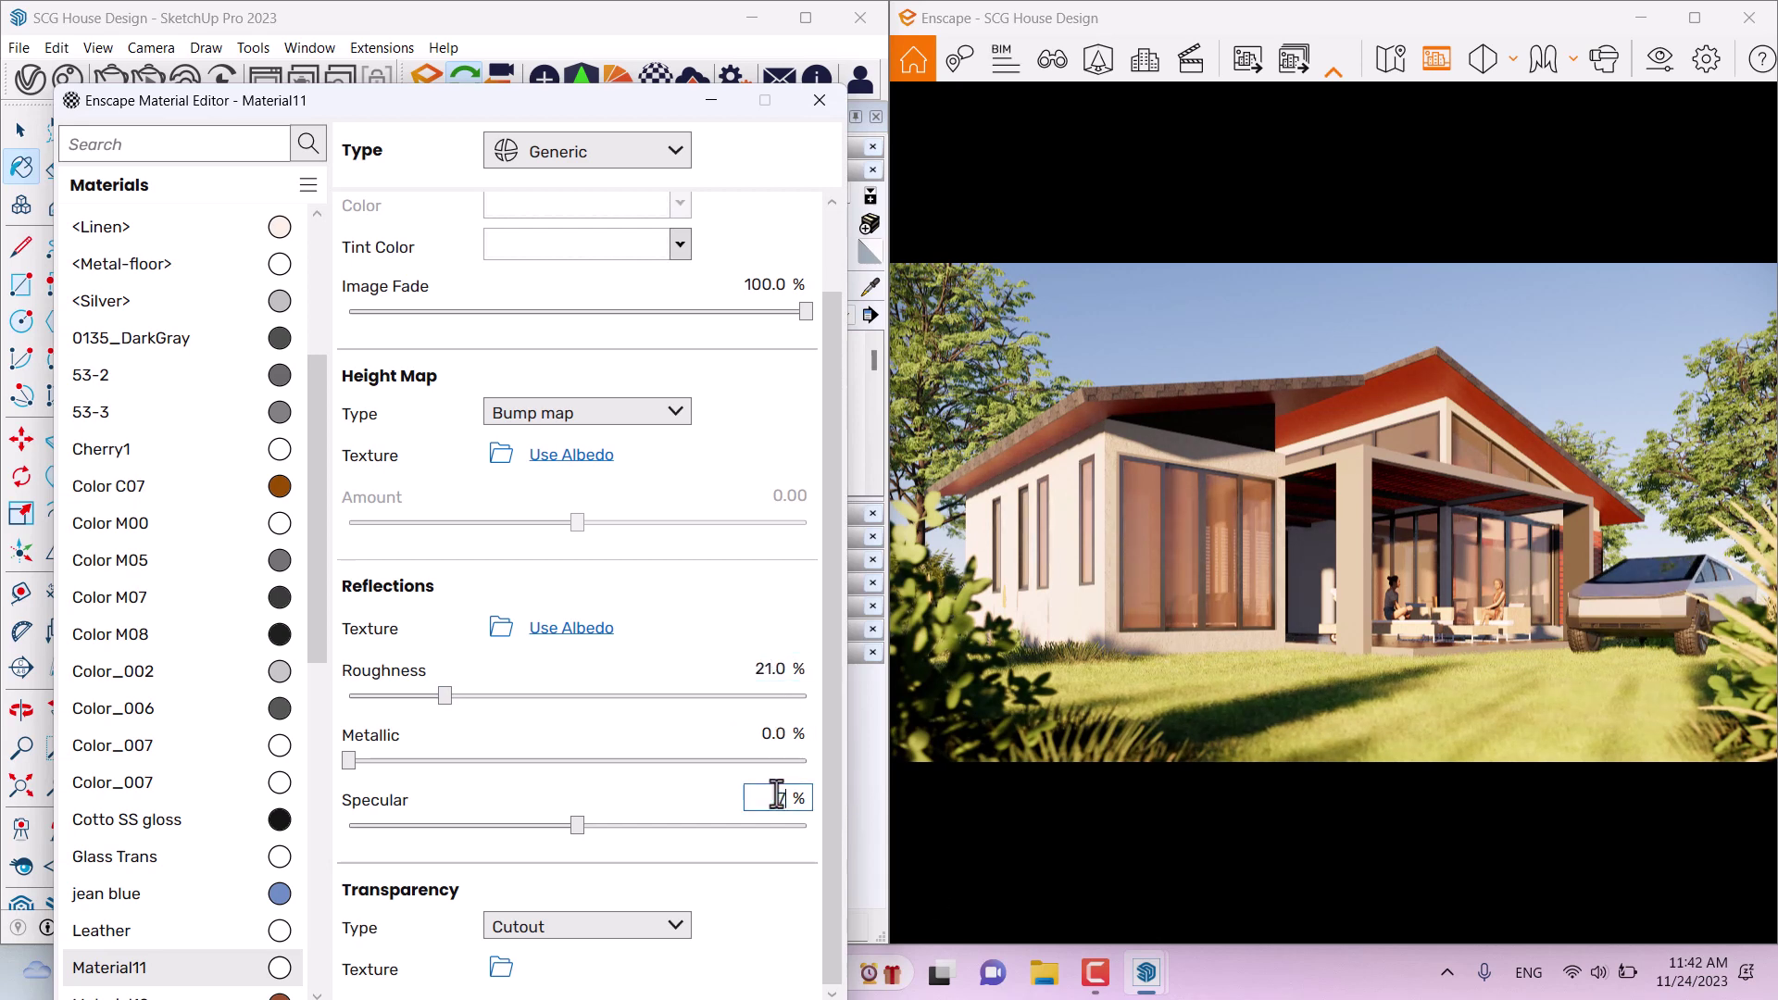
{"action": "key", "text": "Return"}
{"action": "left_click_drag", "start_coordinate": [519, 111], "coordinate": [537, 659]}
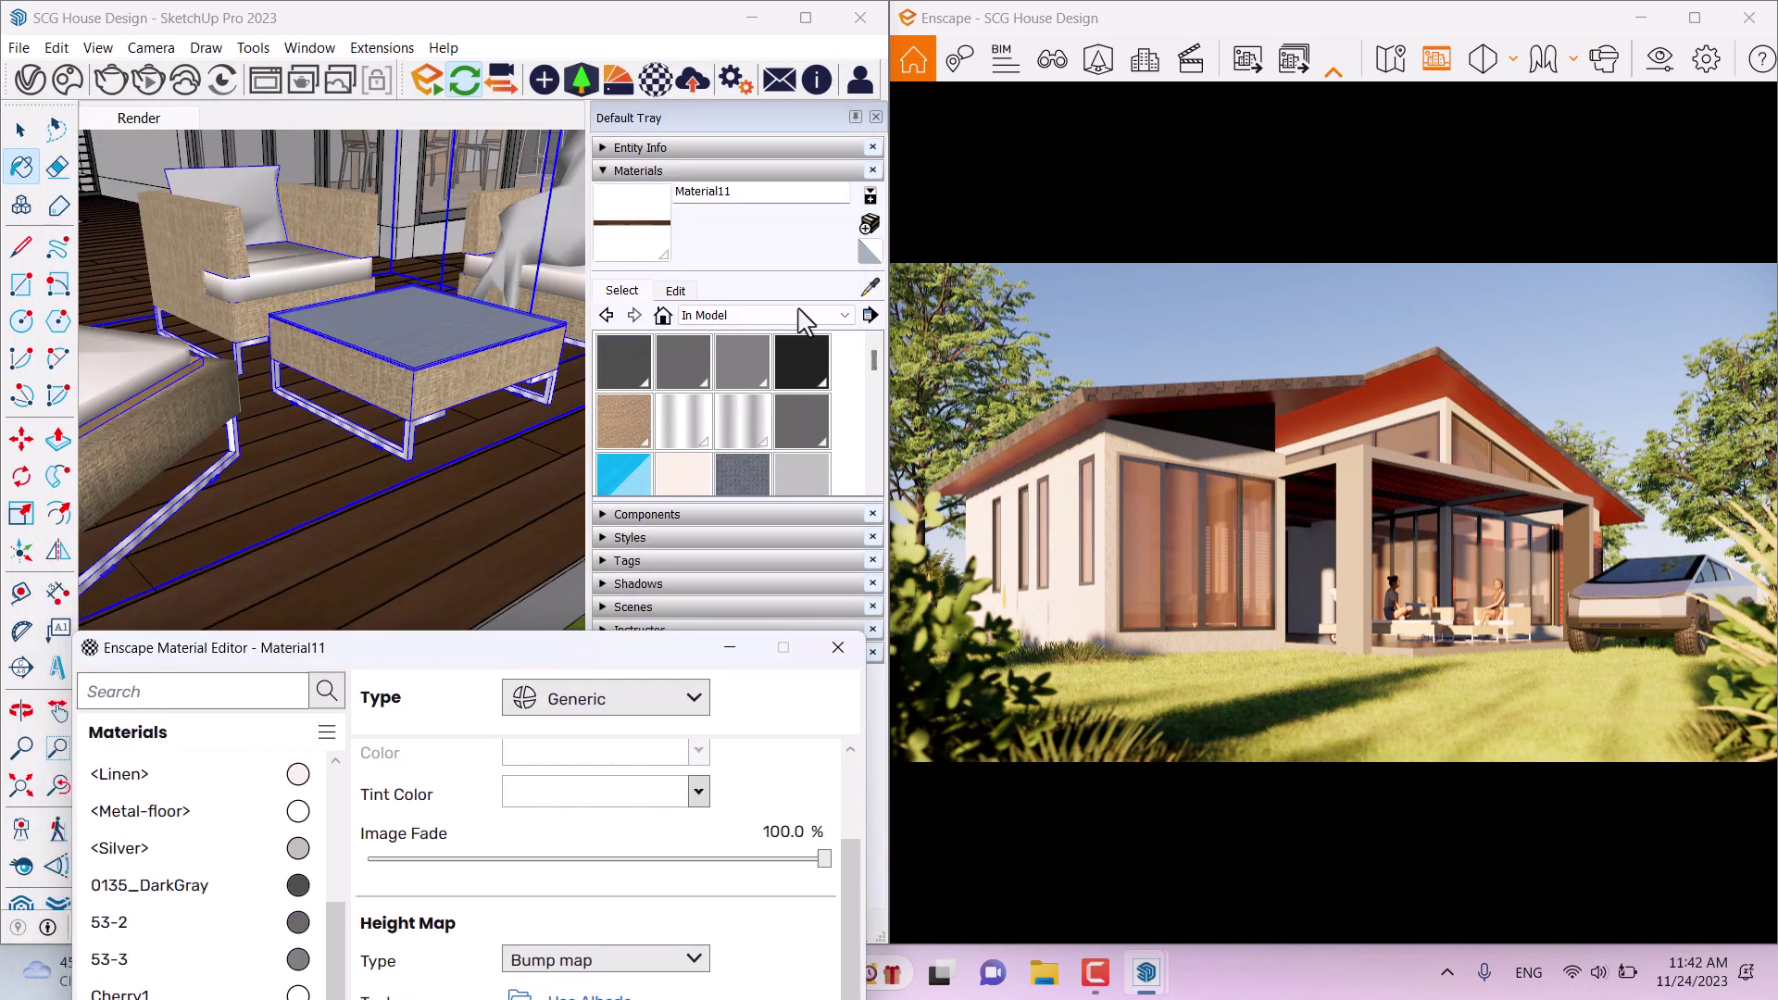
Step: Sample the CorrogateShiny metal from the terrace table's legs and bring up its properties in the material editor
{"action": "left_click", "coordinate": [871, 289]}
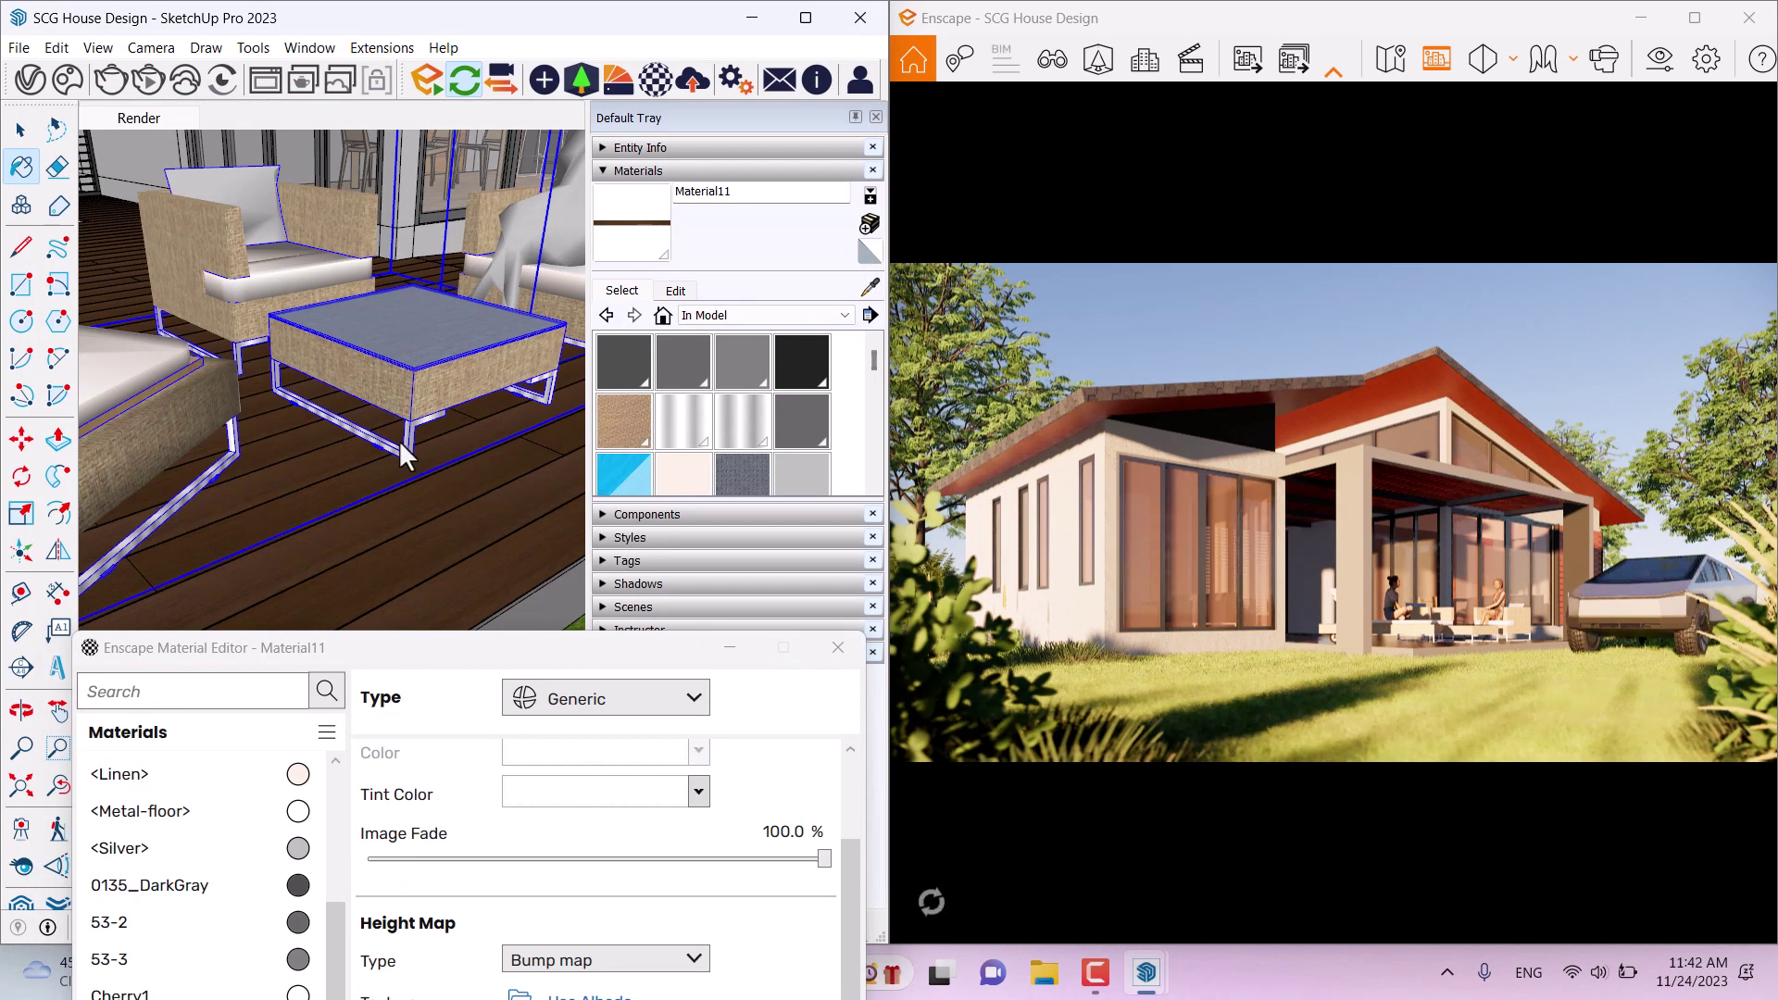
{"action": "left_click", "coordinate": [870, 290]}
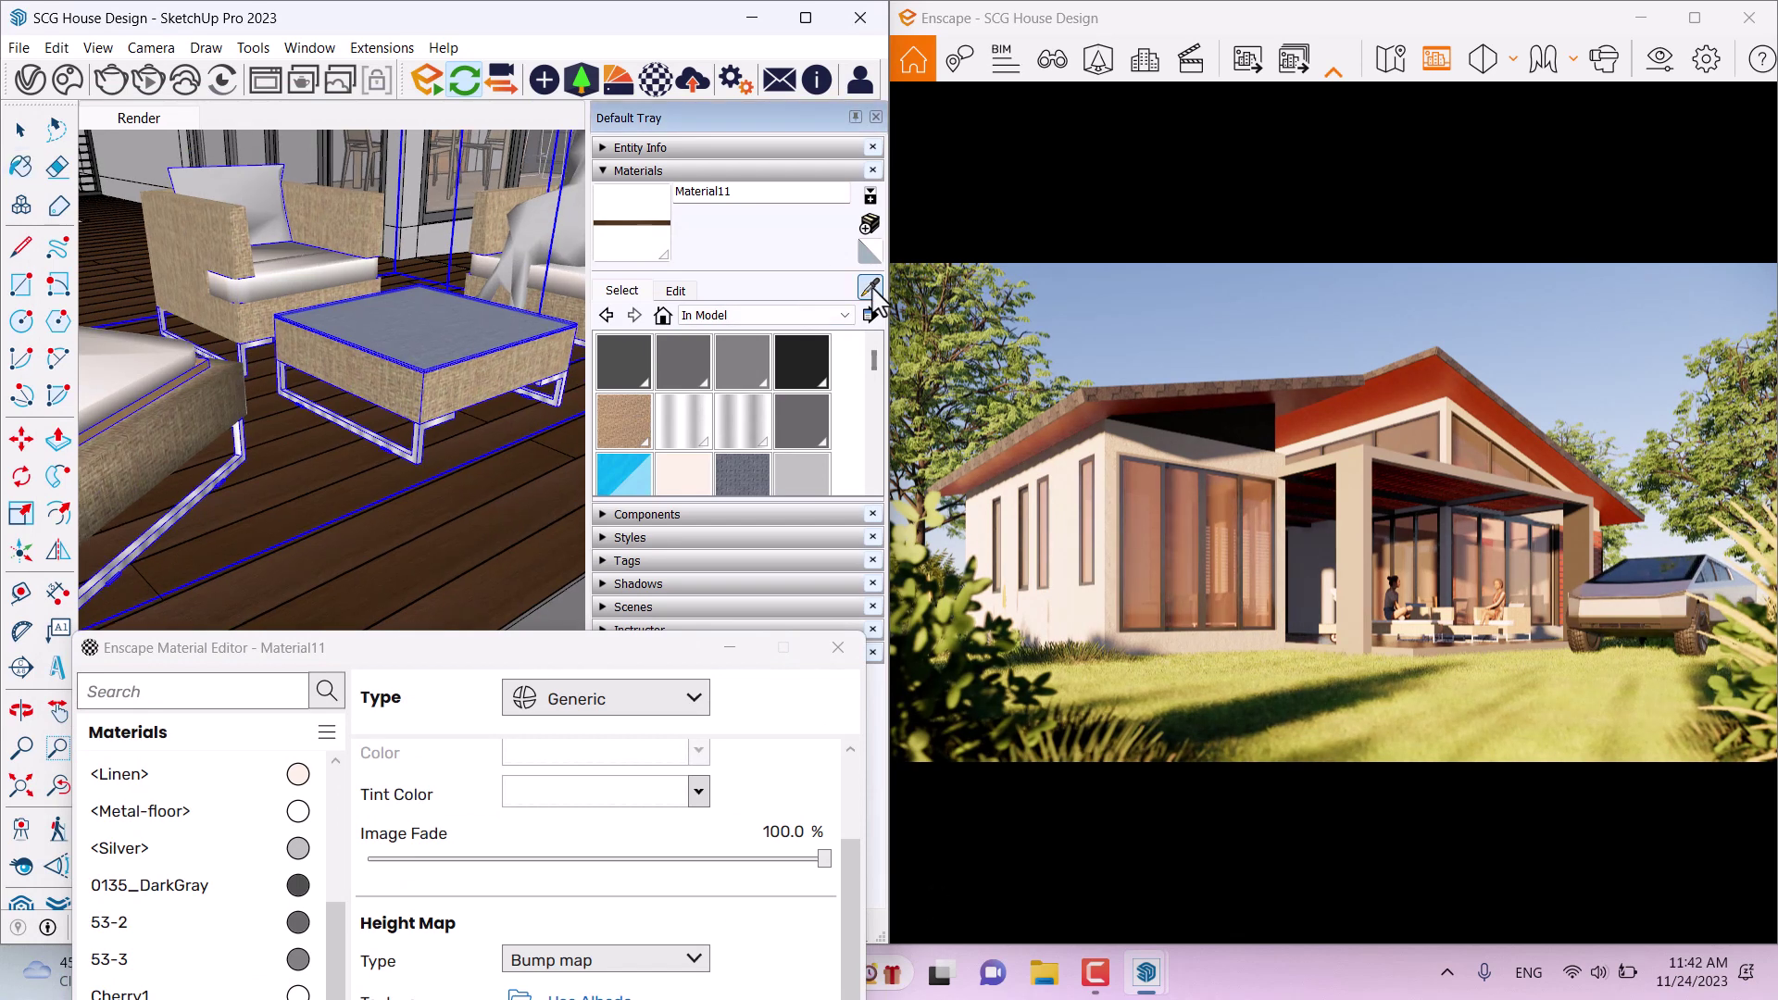
{"action": "scroll", "coordinate": [472, 401], "scroll_direction": "up", "scroll_amount": 5}
{"action": "left_click", "coordinate": [454, 408]}
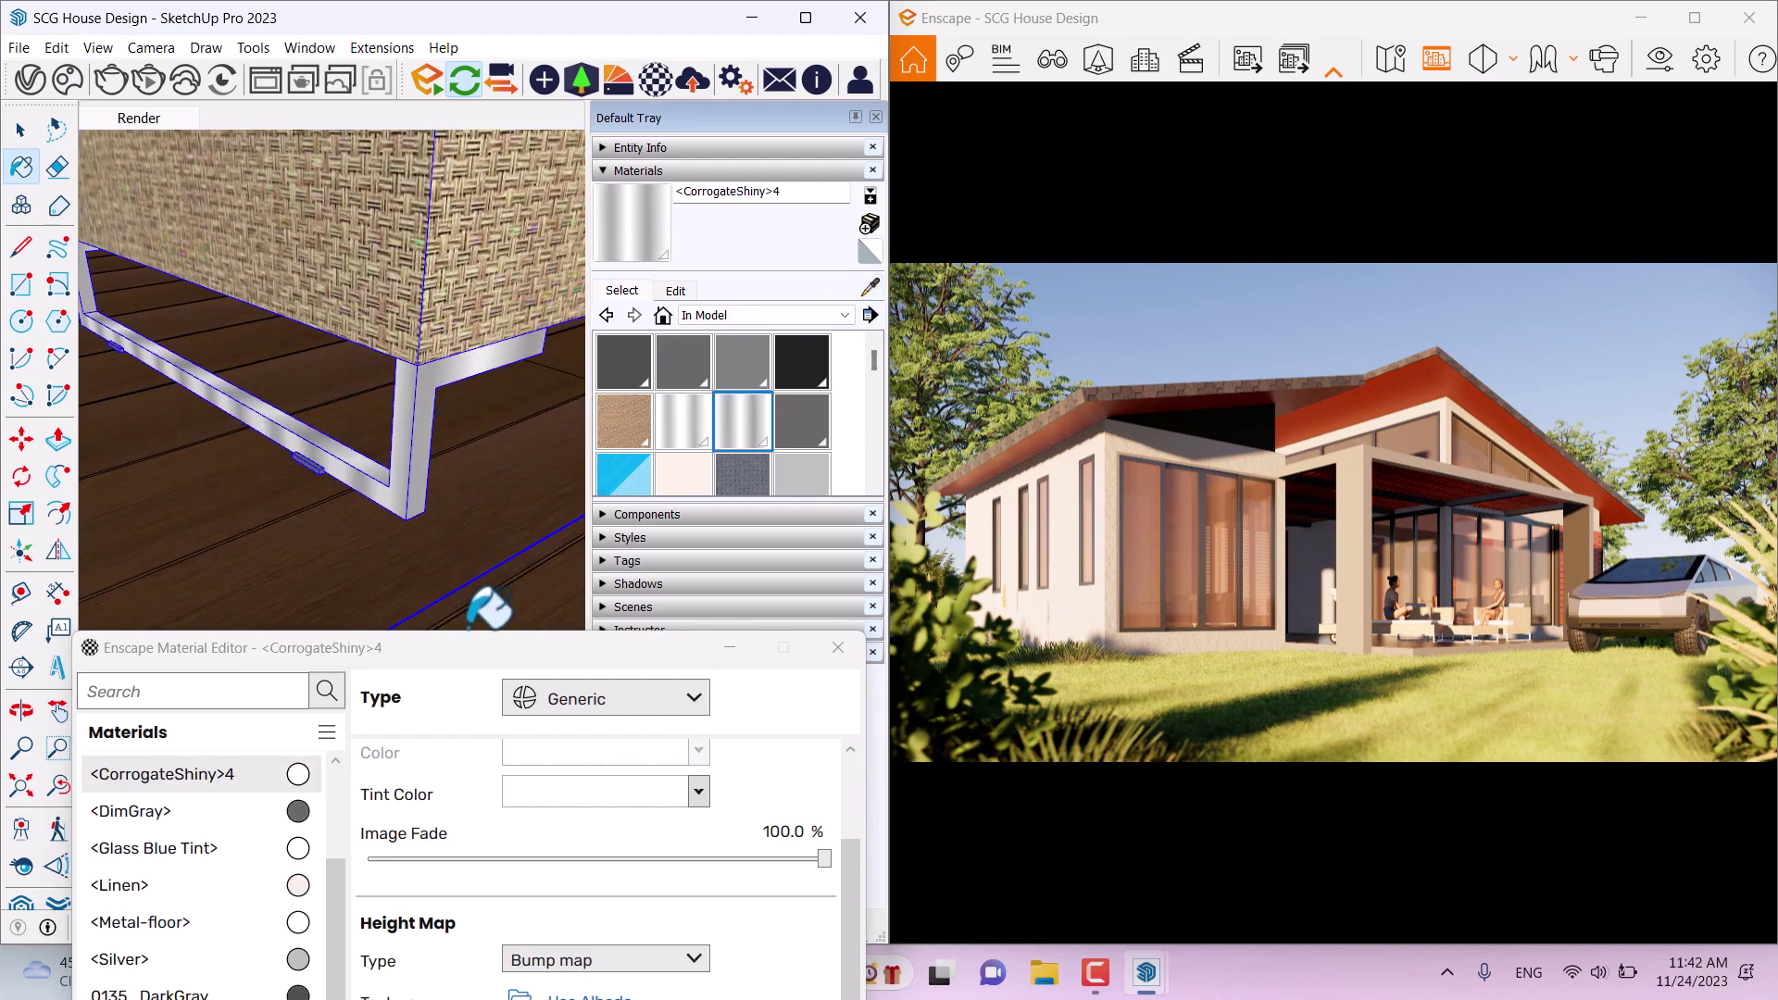
{"action": "left_click_drag", "start_coordinate": [792, 341], "coordinate": [782, 602]}
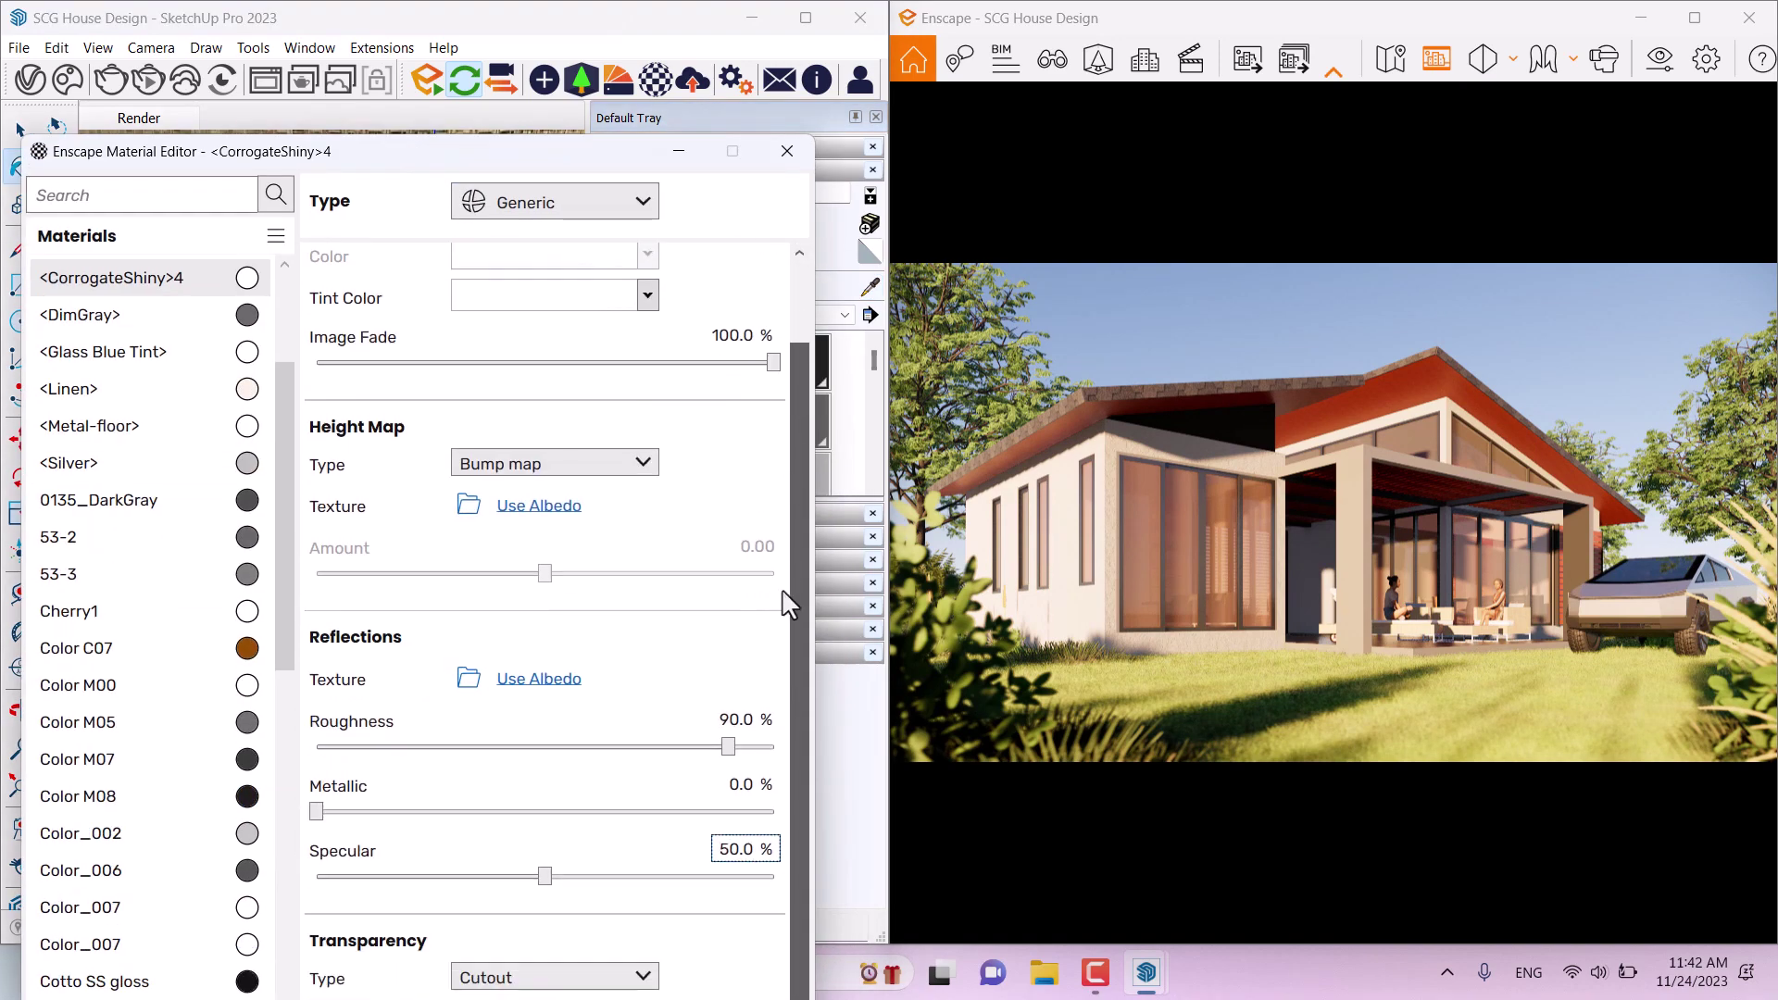
Step: Give the CorrogateShiny table leg material a golden yellow tint and set its image fade to 56%
{"action": "left_click", "coordinate": [648, 295]}
{"action": "left_click", "coordinate": [551, 557]}
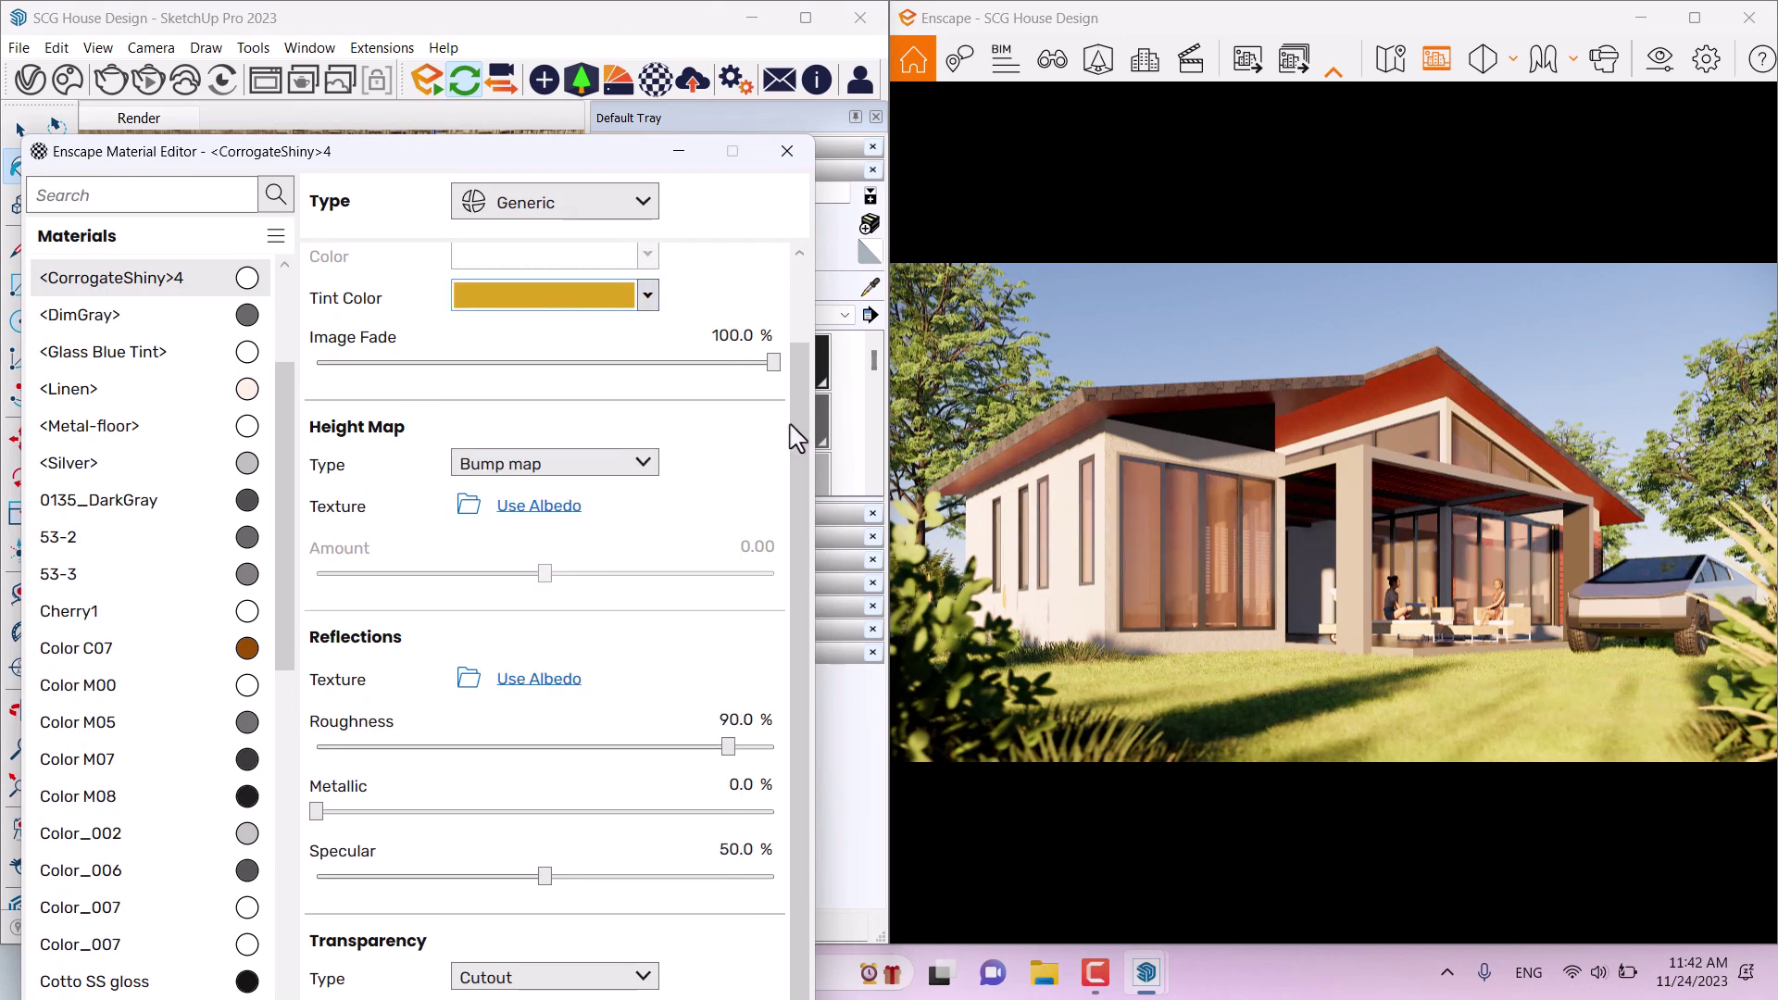
{"action": "left_click_drag", "start_coordinate": [796, 435], "coordinate": [802, 276]}
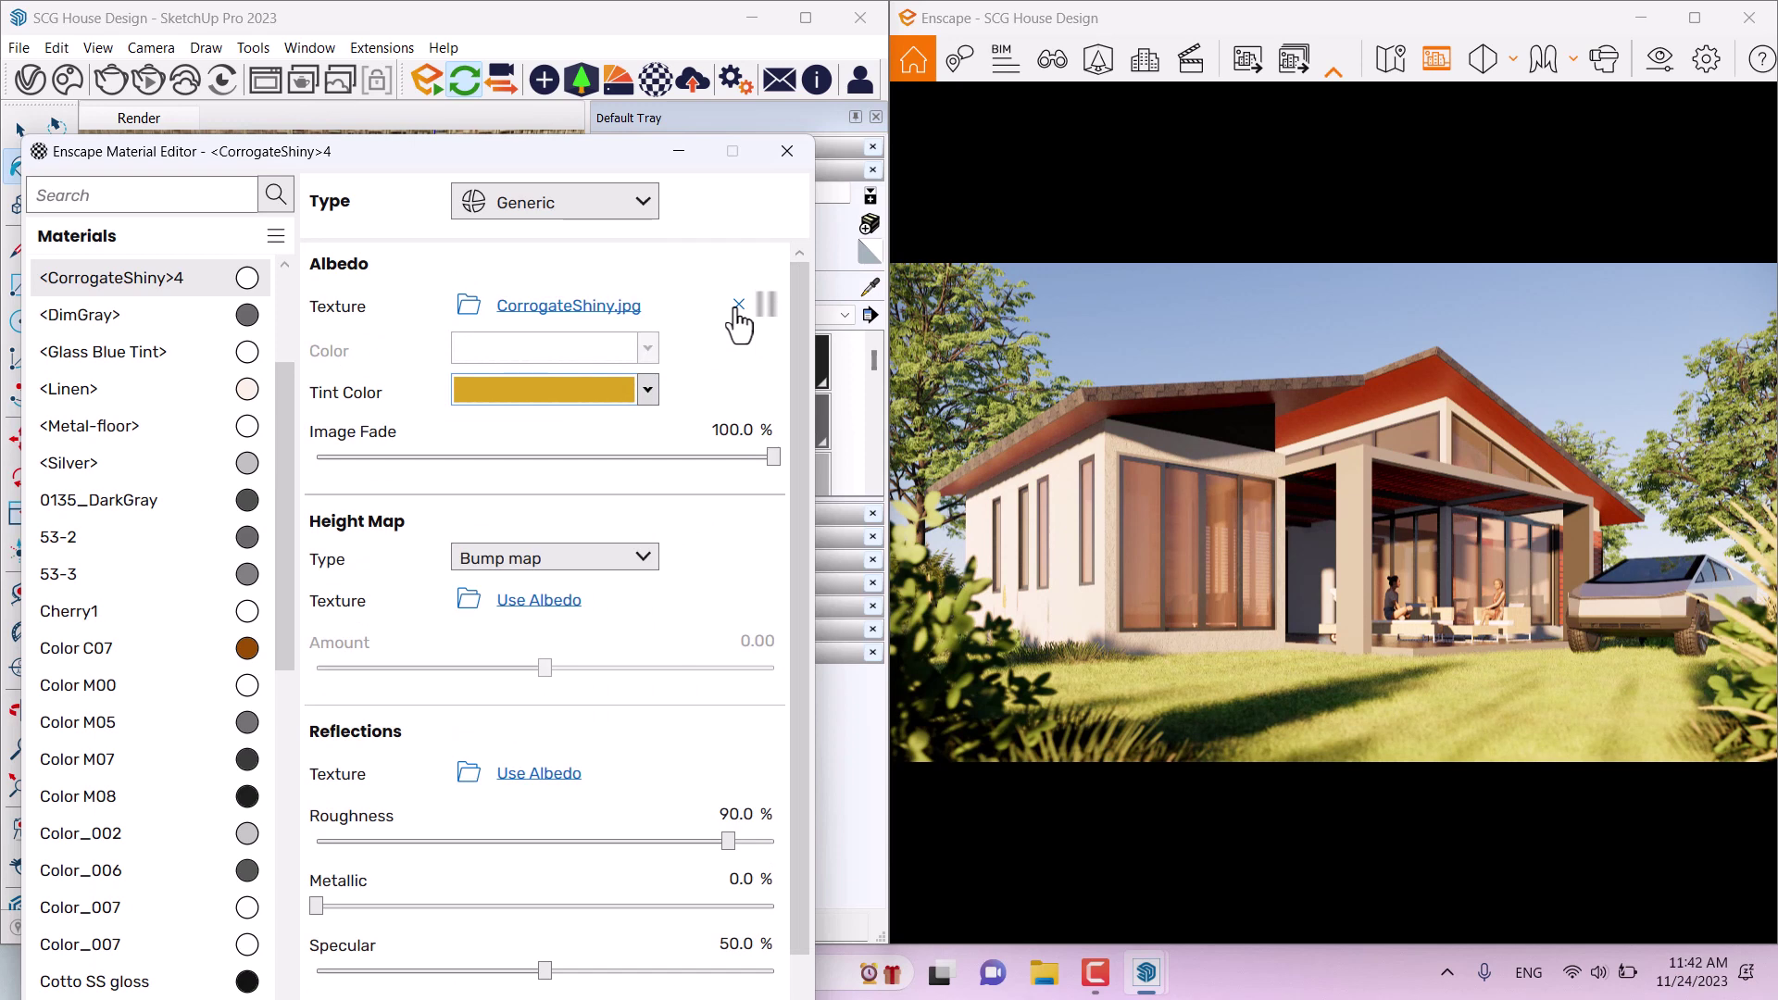
{"action": "left_click", "coordinate": [743, 429]}
{"action": "type", "text": "56"}
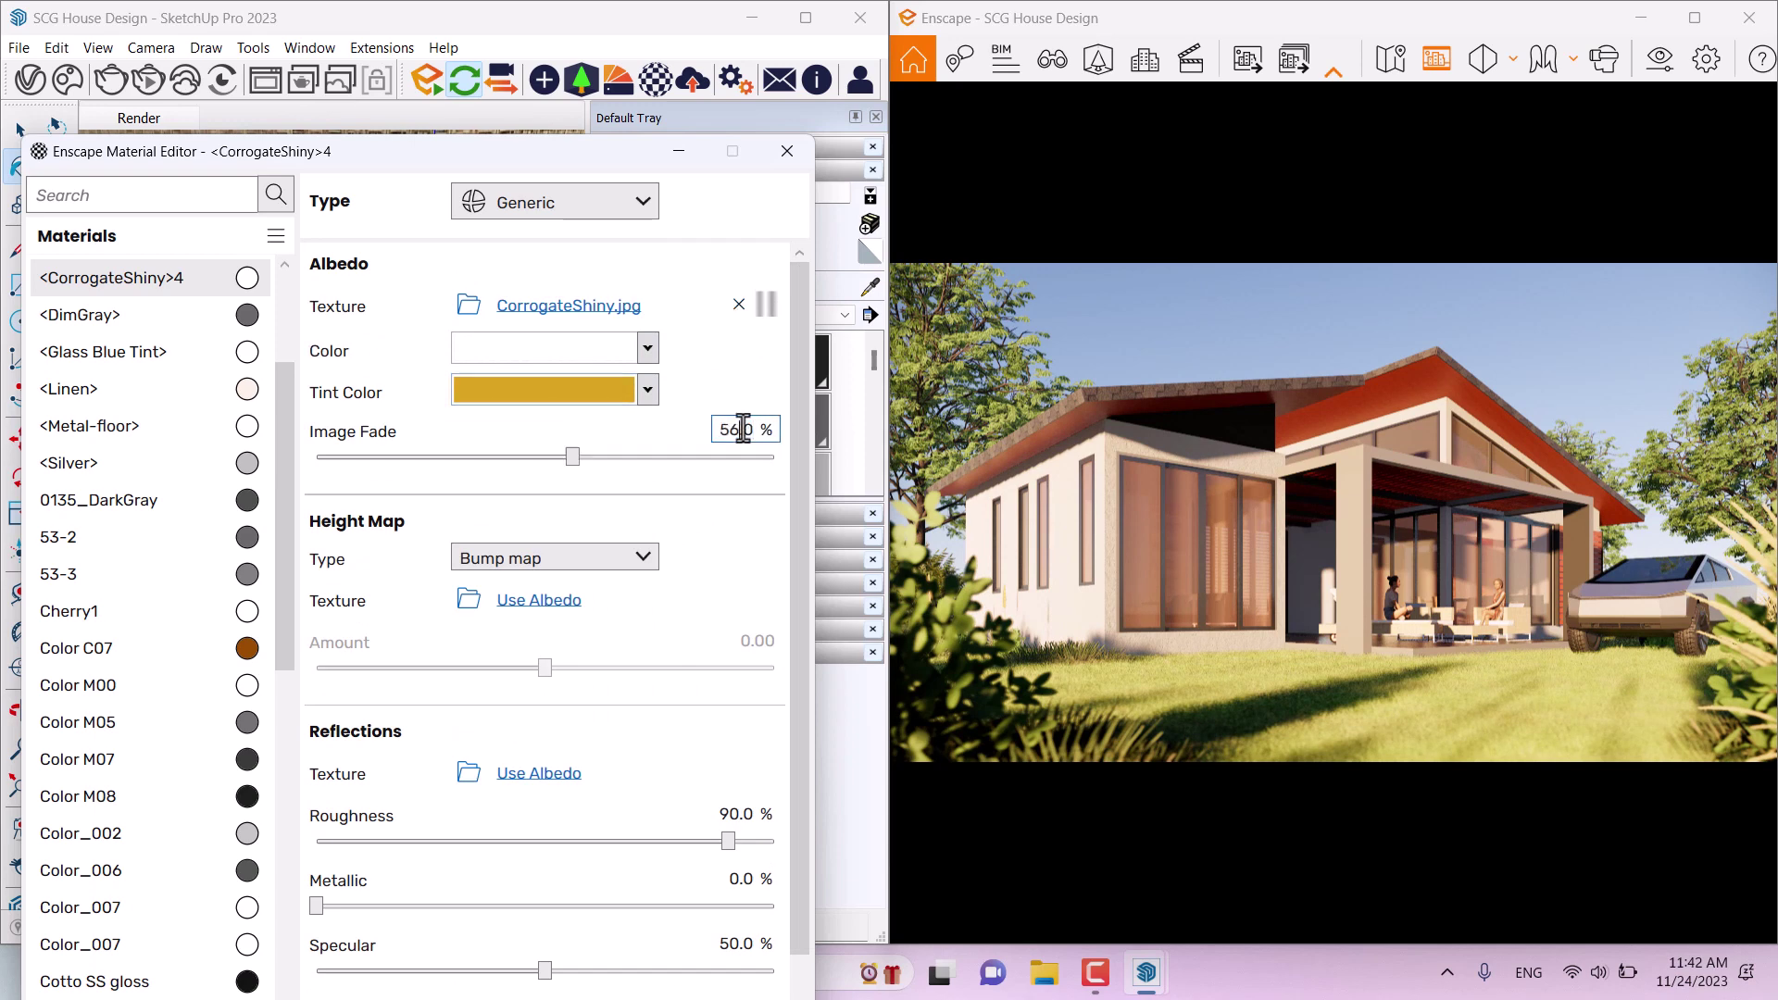
{"action": "key", "text": "Return"}
Step: Set the reflection roughness of the CorrogateShiny table leg material to 0%
{"action": "scroll", "coordinate": [799, 710], "scroll_direction": "down", "scroll_amount": 1}
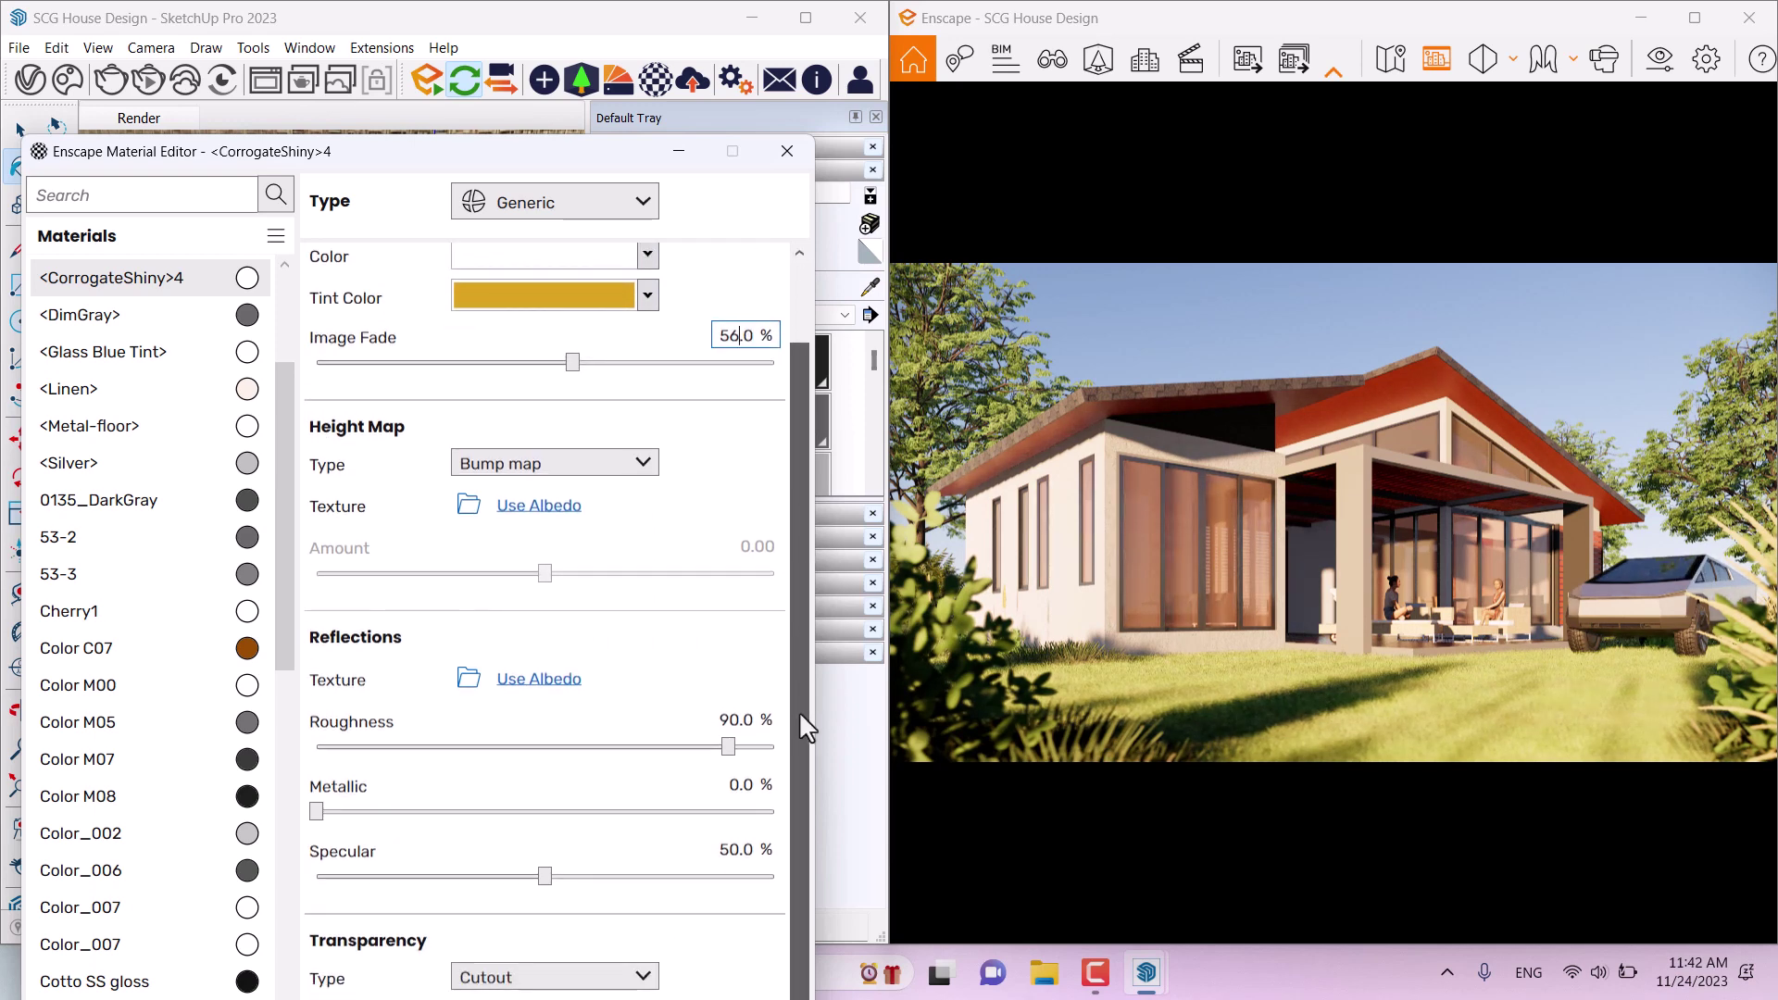
{"action": "left_click", "coordinate": [737, 720]}
{"action": "type", "text": "0"}
{"action": "key", "text": "Return"}
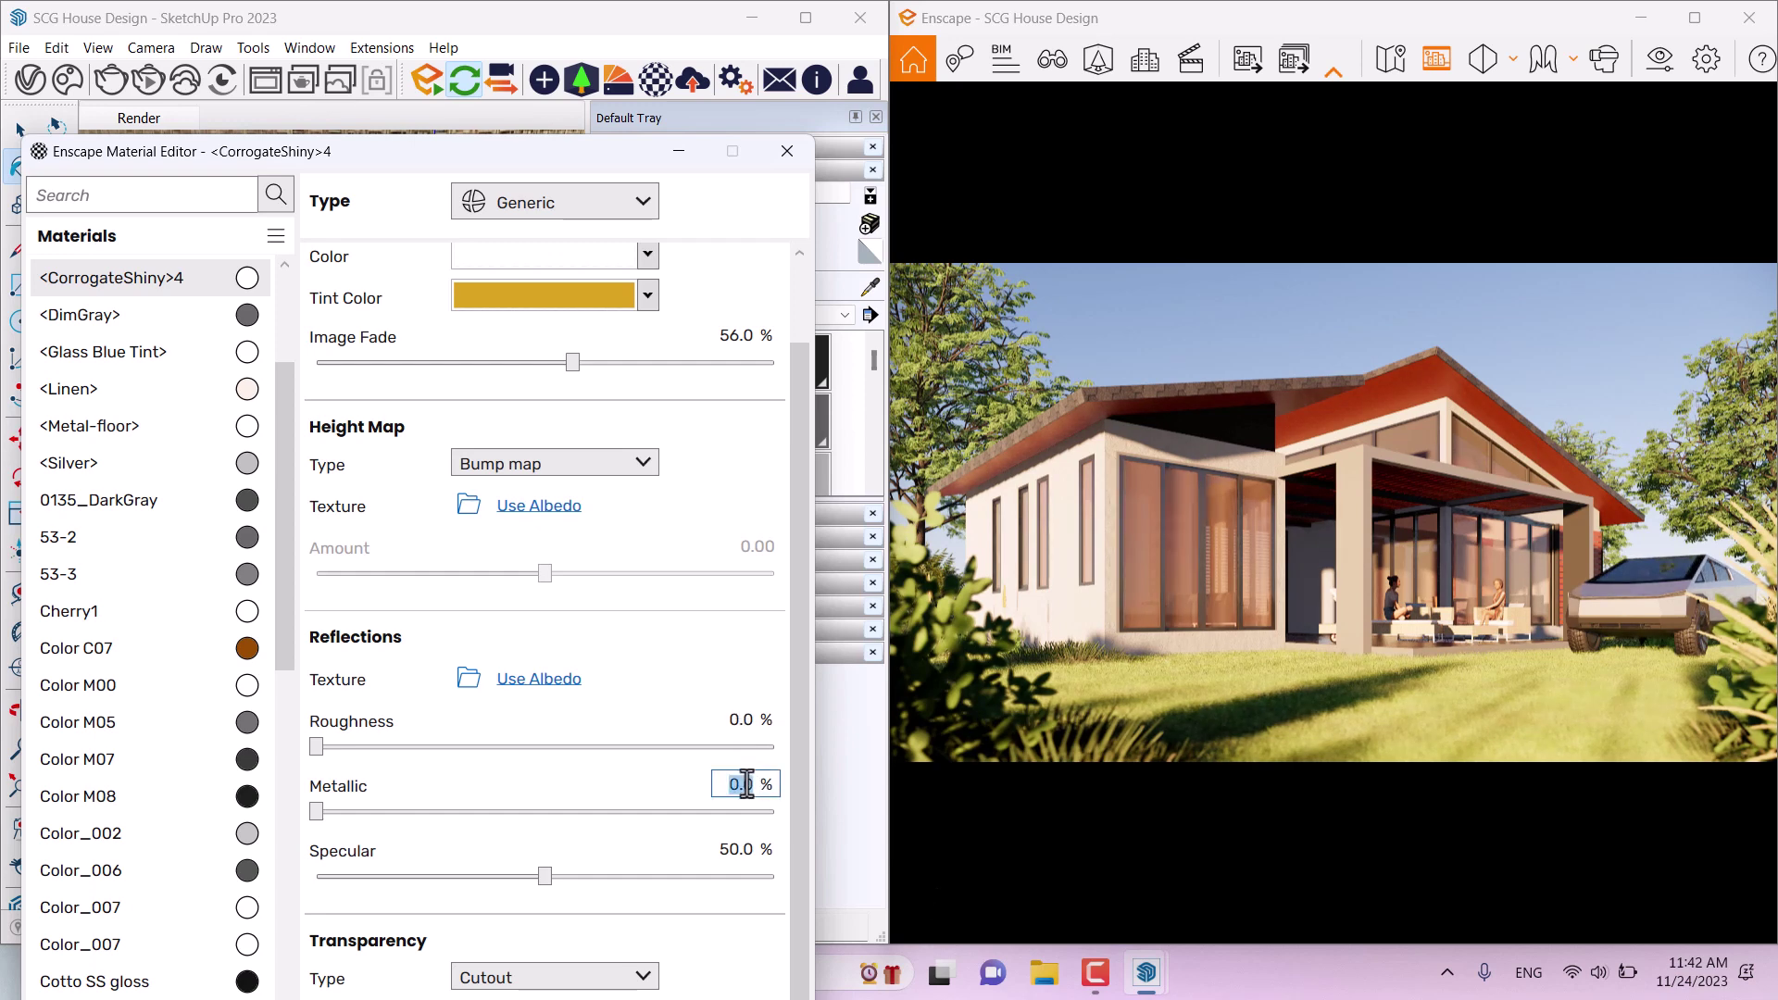
Step: Set the metallic value of the CorrogateShiny table leg material to 88%
{"action": "type", "text": "88"}
{"action": "key", "text": "Return"}
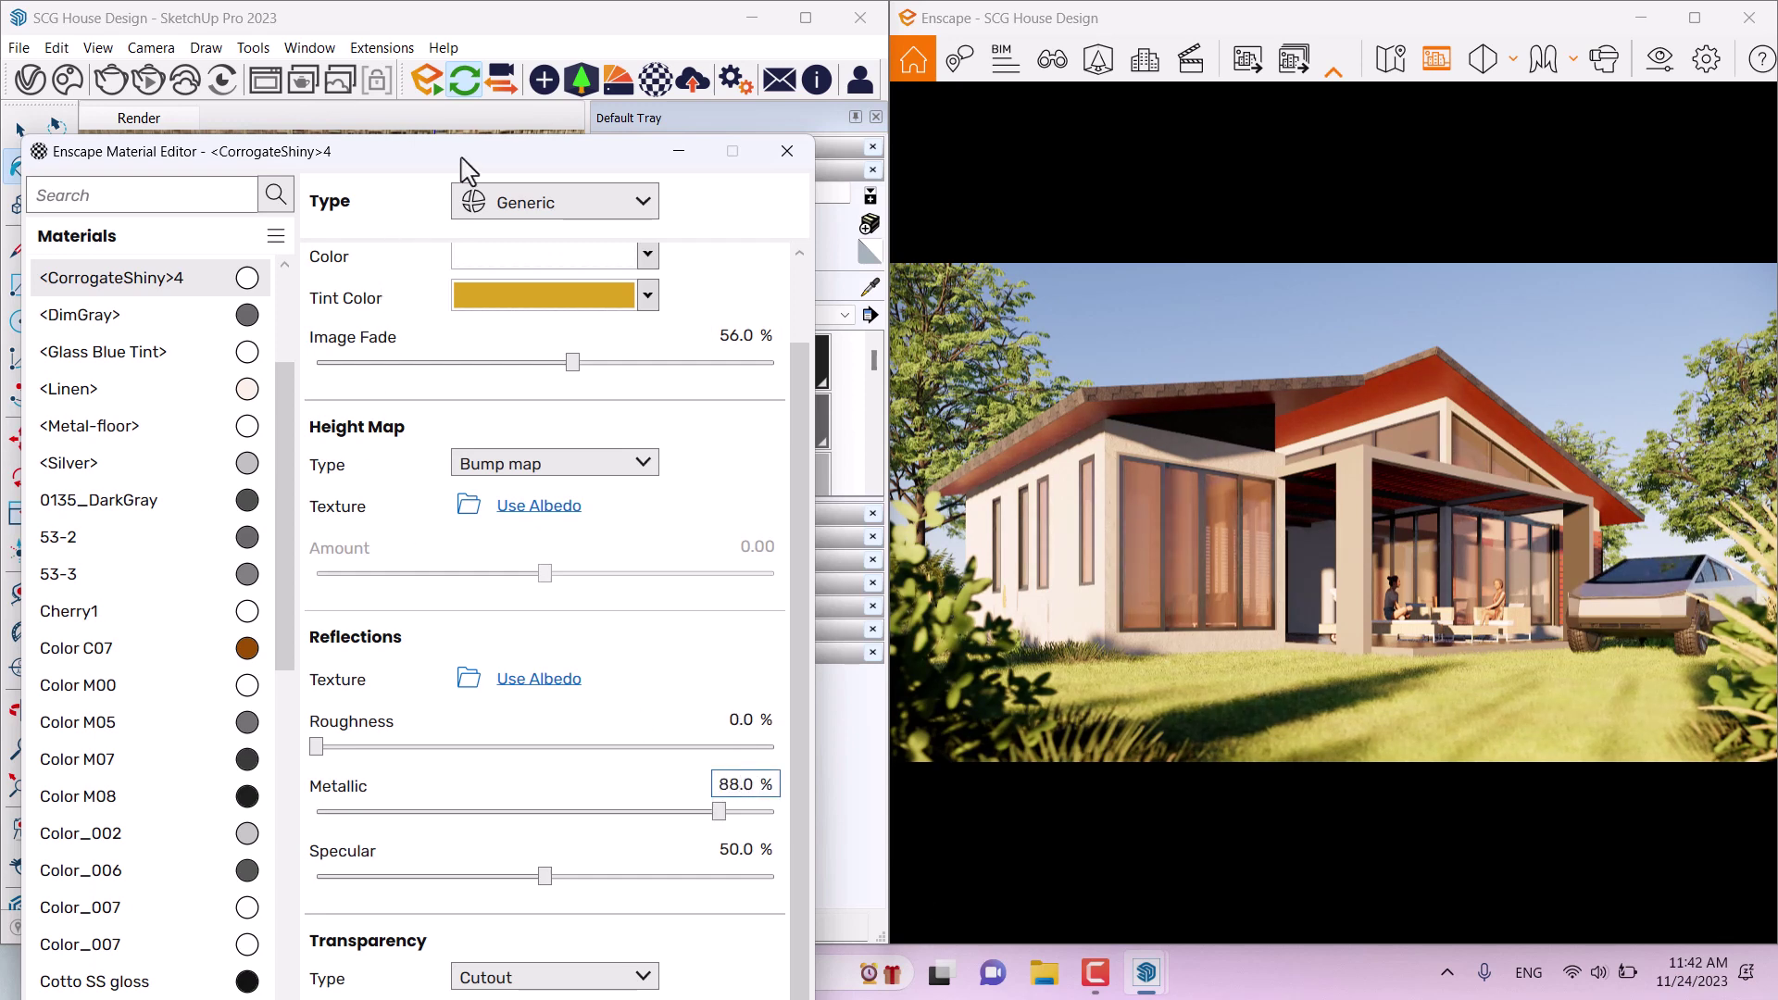
Step: Sample the Color C07 material from the underside of the house roof to load it in the material editor
{"action": "left_click_drag", "start_coordinate": [468, 170], "coordinate": [425, 677]}
{"action": "scroll", "coordinate": [454, 509], "scroll_direction": "down", "scroll_amount": 5}
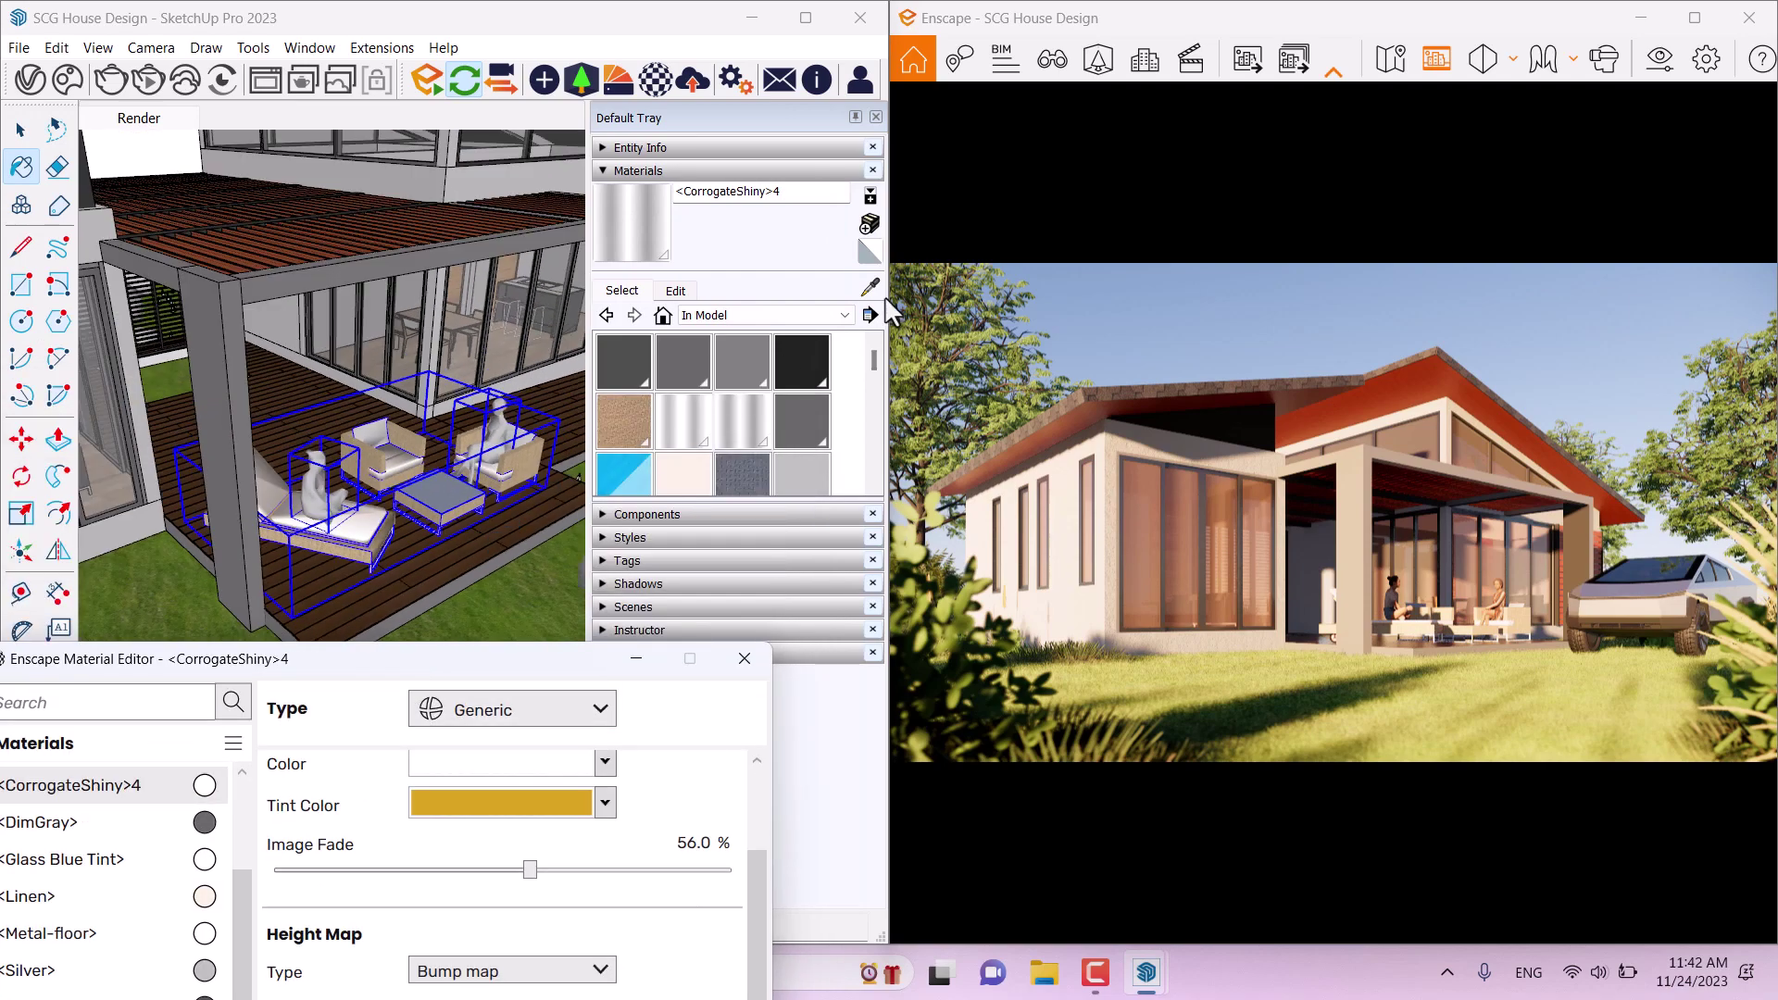
{"action": "left_click", "coordinate": [871, 287]}
{"action": "scroll", "coordinate": [454, 417], "scroll_direction": "down", "scroll_amount": 5}
{"action": "scroll", "coordinate": [269, 537], "scroll_direction": "up", "scroll_amount": 6}
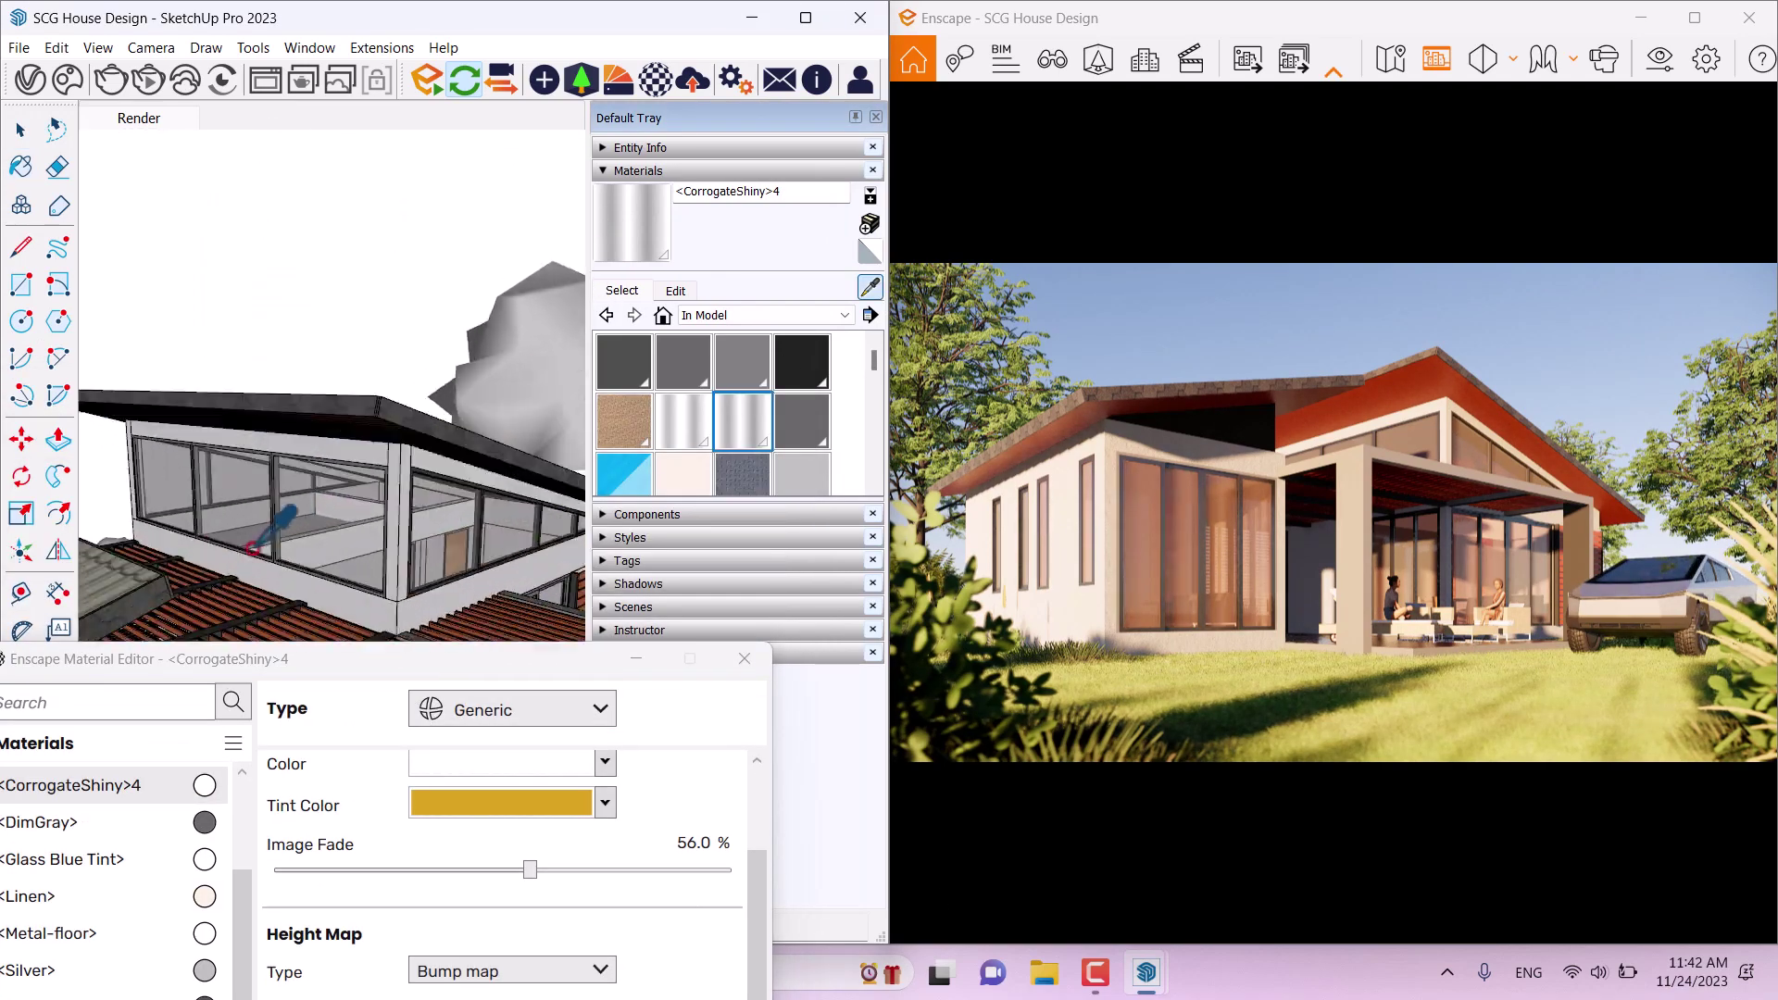
{"action": "middle_click_drag", "start_coordinate": [251, 548], "coordinate": [399, 370]}
{"action": "scroll", "coordinate": [416, 296], "scroll_direction": "up", "scroll_amount": 3}
{"action": "left_click", "coordinate": [431, 243]}
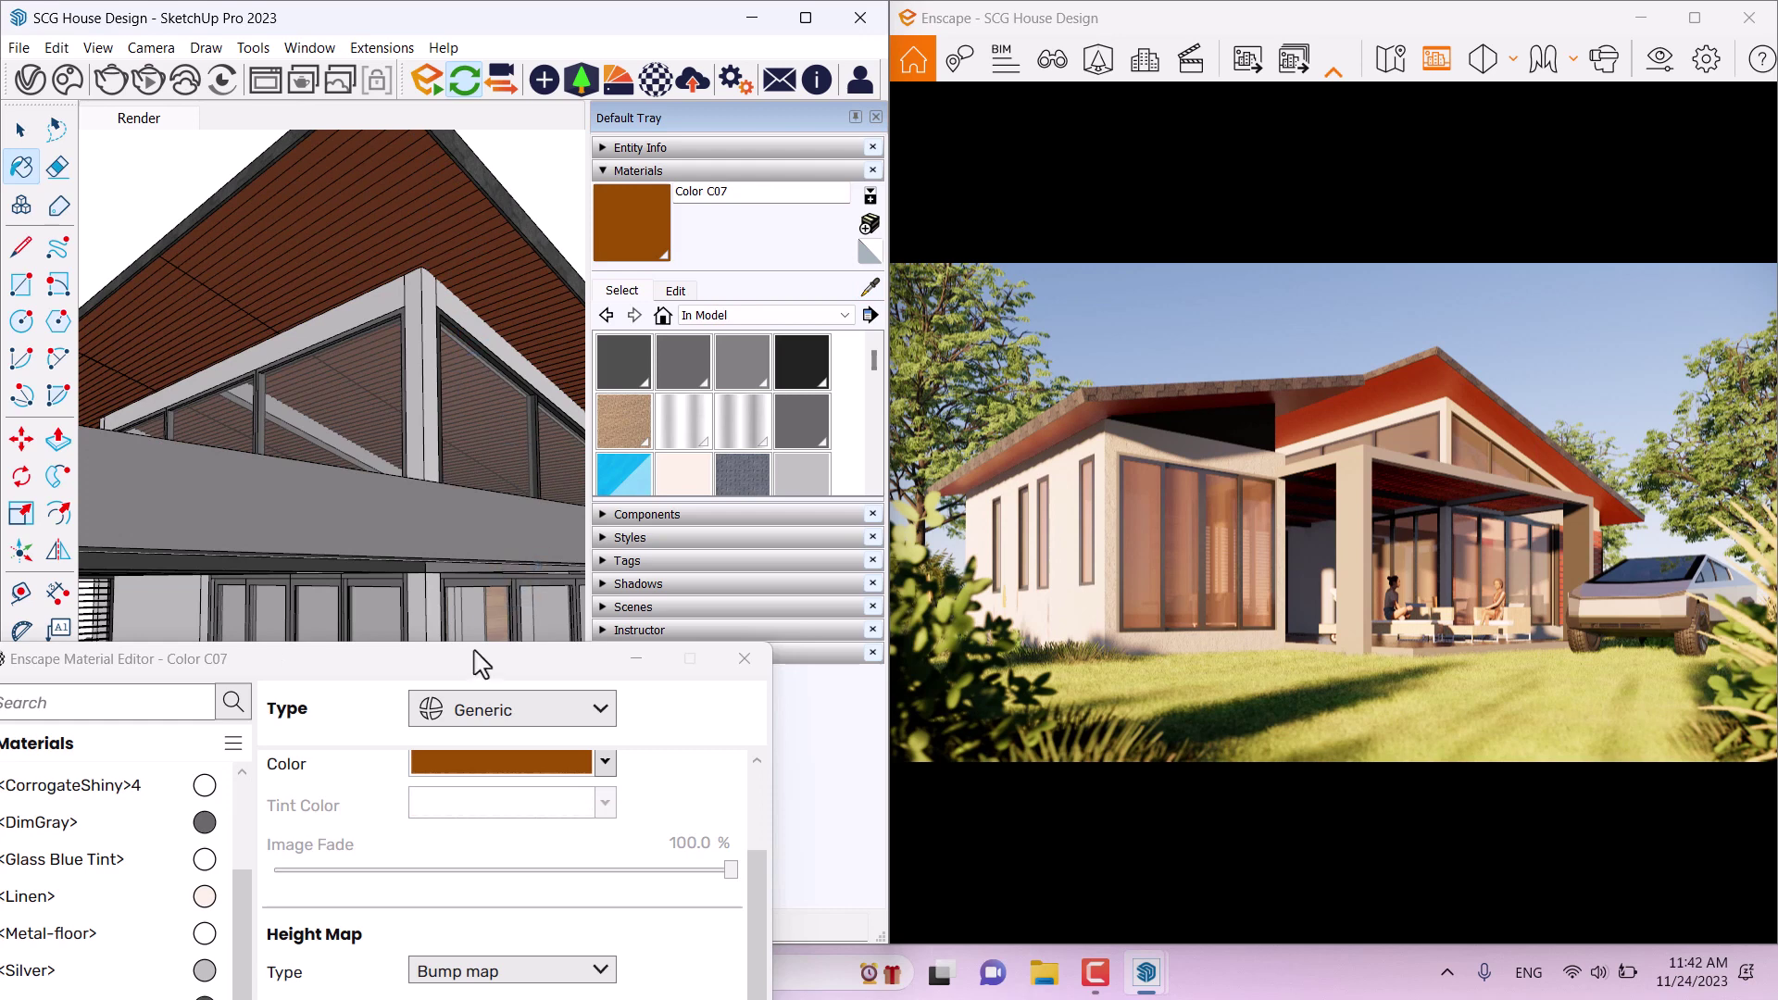
Step: Lighten the albedo color of the Color C07 roof underside material to a light tan
{"action": "left_click_drag", "start_coordinate": [482, 663], "coordinate": [513, 123]}
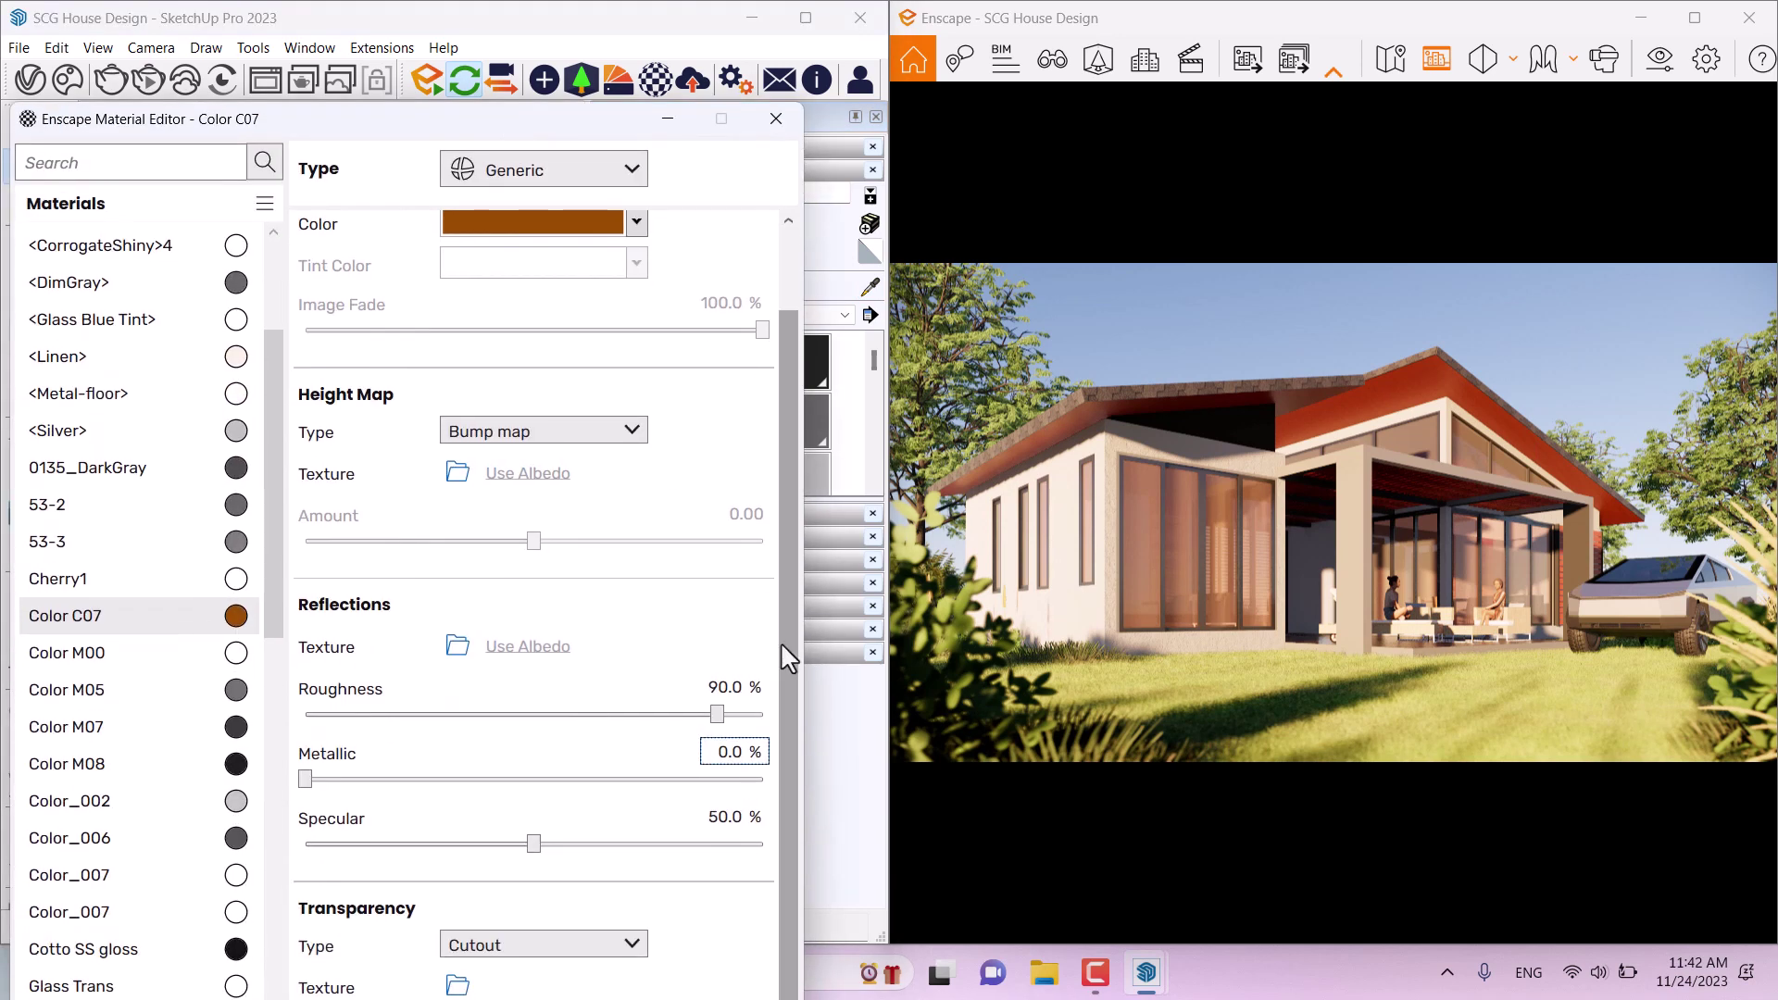
{"action": "scroll", "coordinate": [785, 403], "scroll_direction": "up", "scroll_amount": 2}
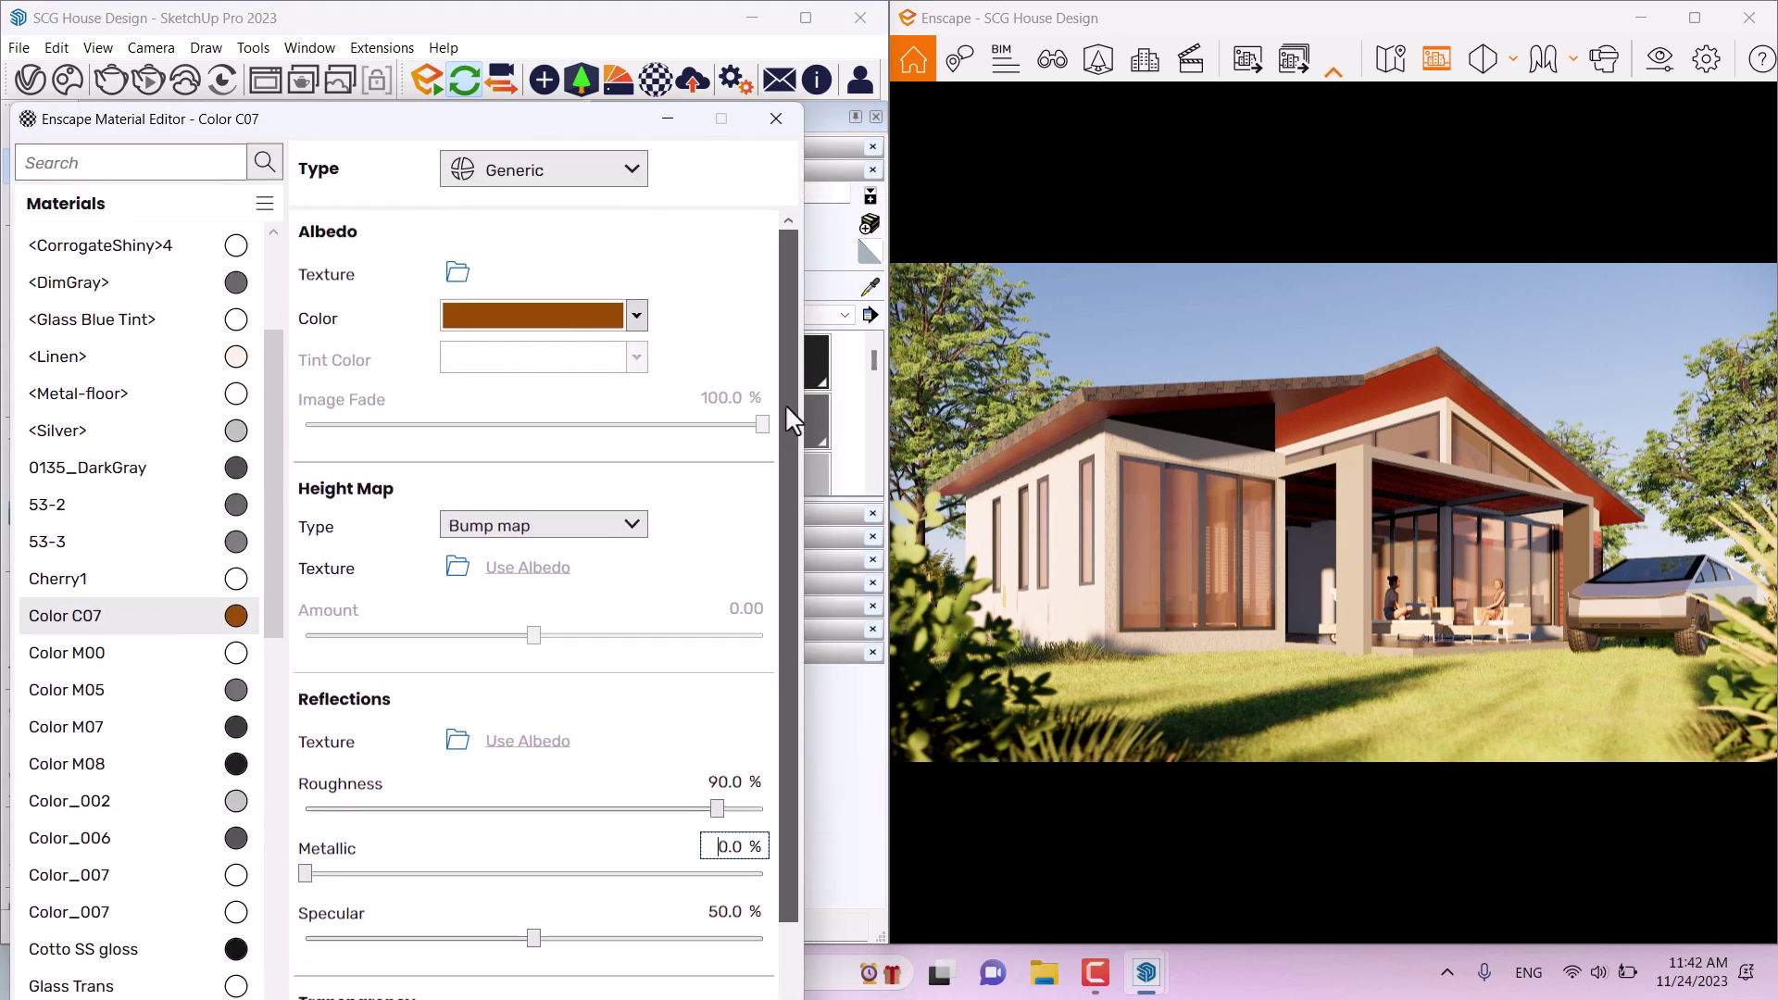
{"action": "left_click", "coordinate": [636, 316]}
{"action": "left_click", "coordinate": [584, 354]}
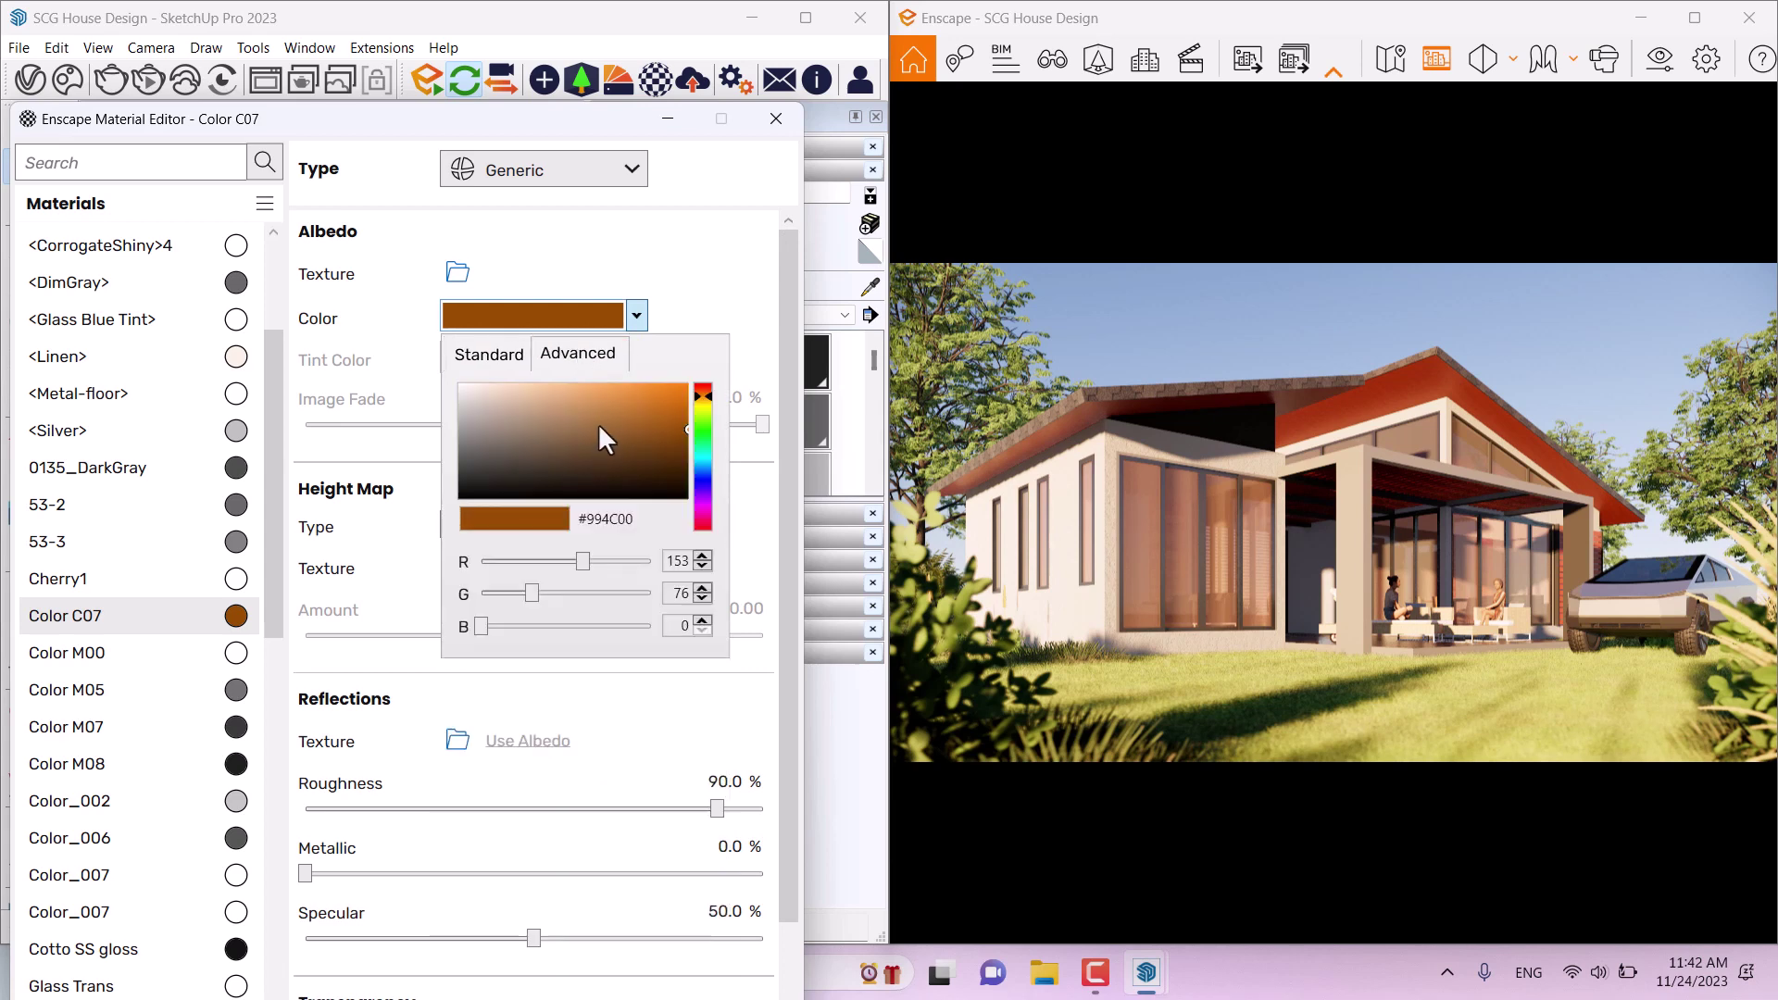
{"action": "mouse_move", "coordinate": [600, 426]}
{"action": "left_mouse_down"}
{"action": "mouse_move", "coordinate": [547, 391]}
{"action": "mouse_move", "coordinate": [484, 389]}
{"action": "mouse_move", "coordinate": [580, 403]}
{"action": "left_mouse_up"}
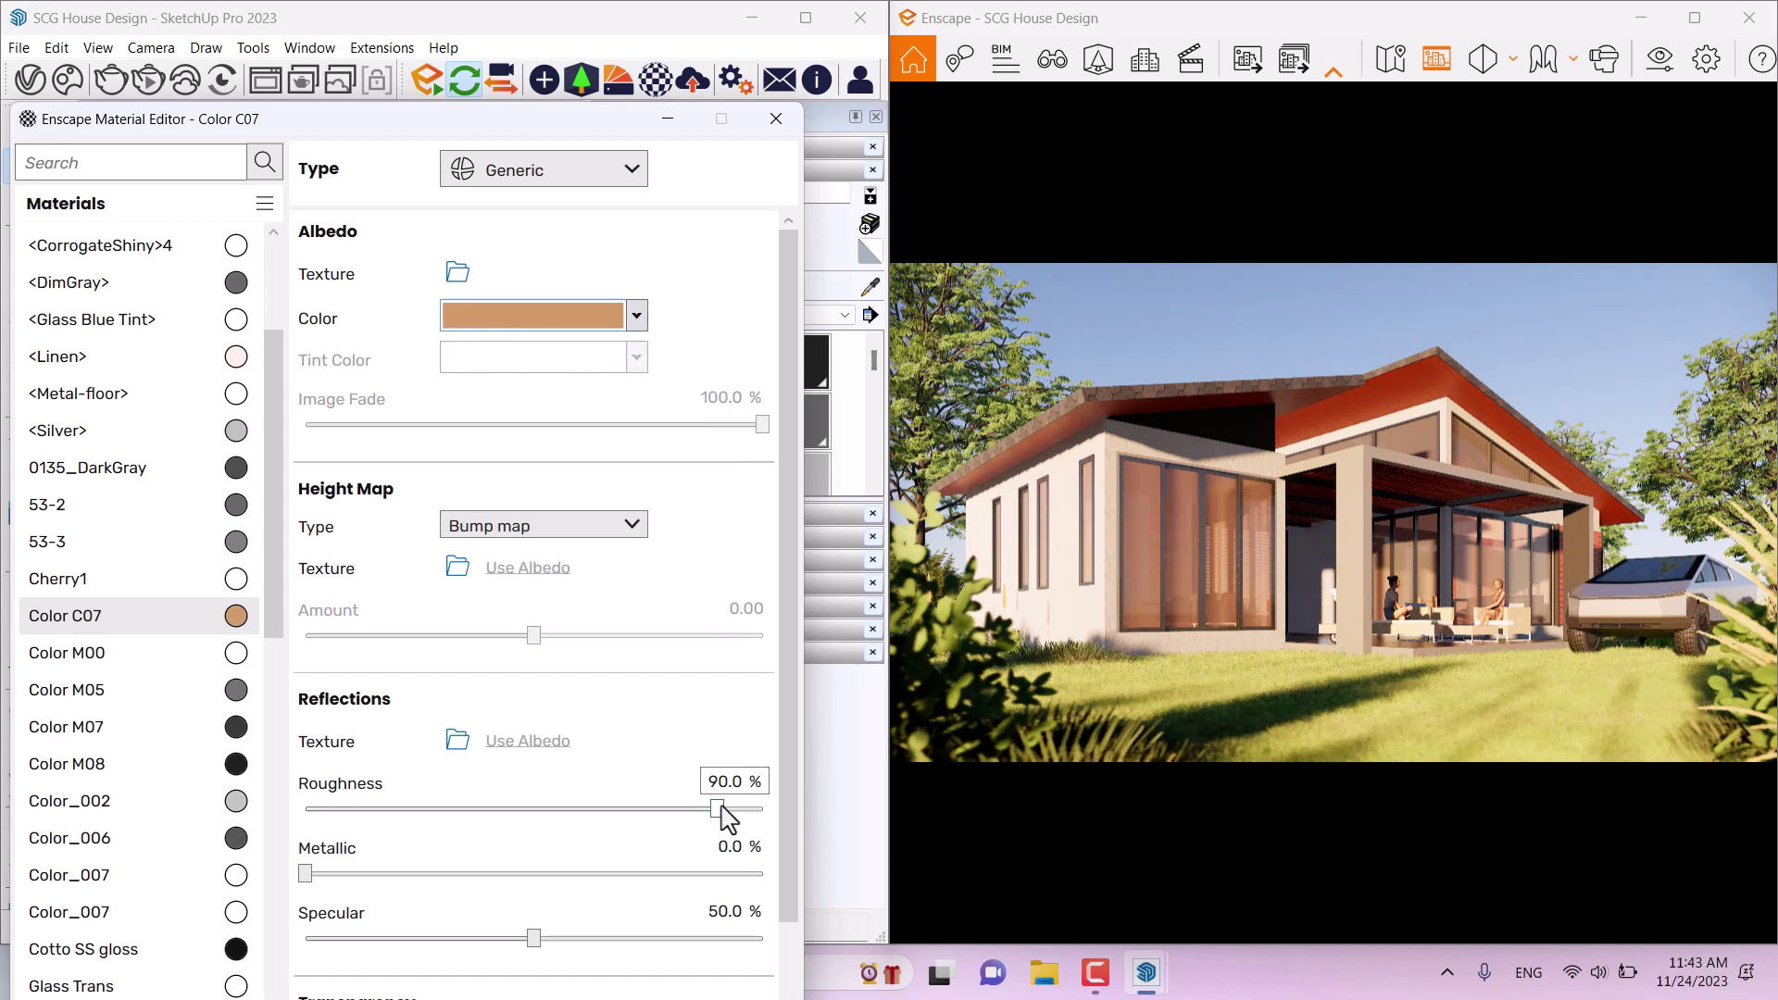
Step: Set the reflection roughness of the Color C07 material to 34% and close the material editor
{"action": "left_click_drag", "start_coordinate": [721, 805], "coordinate": [450, 808]}
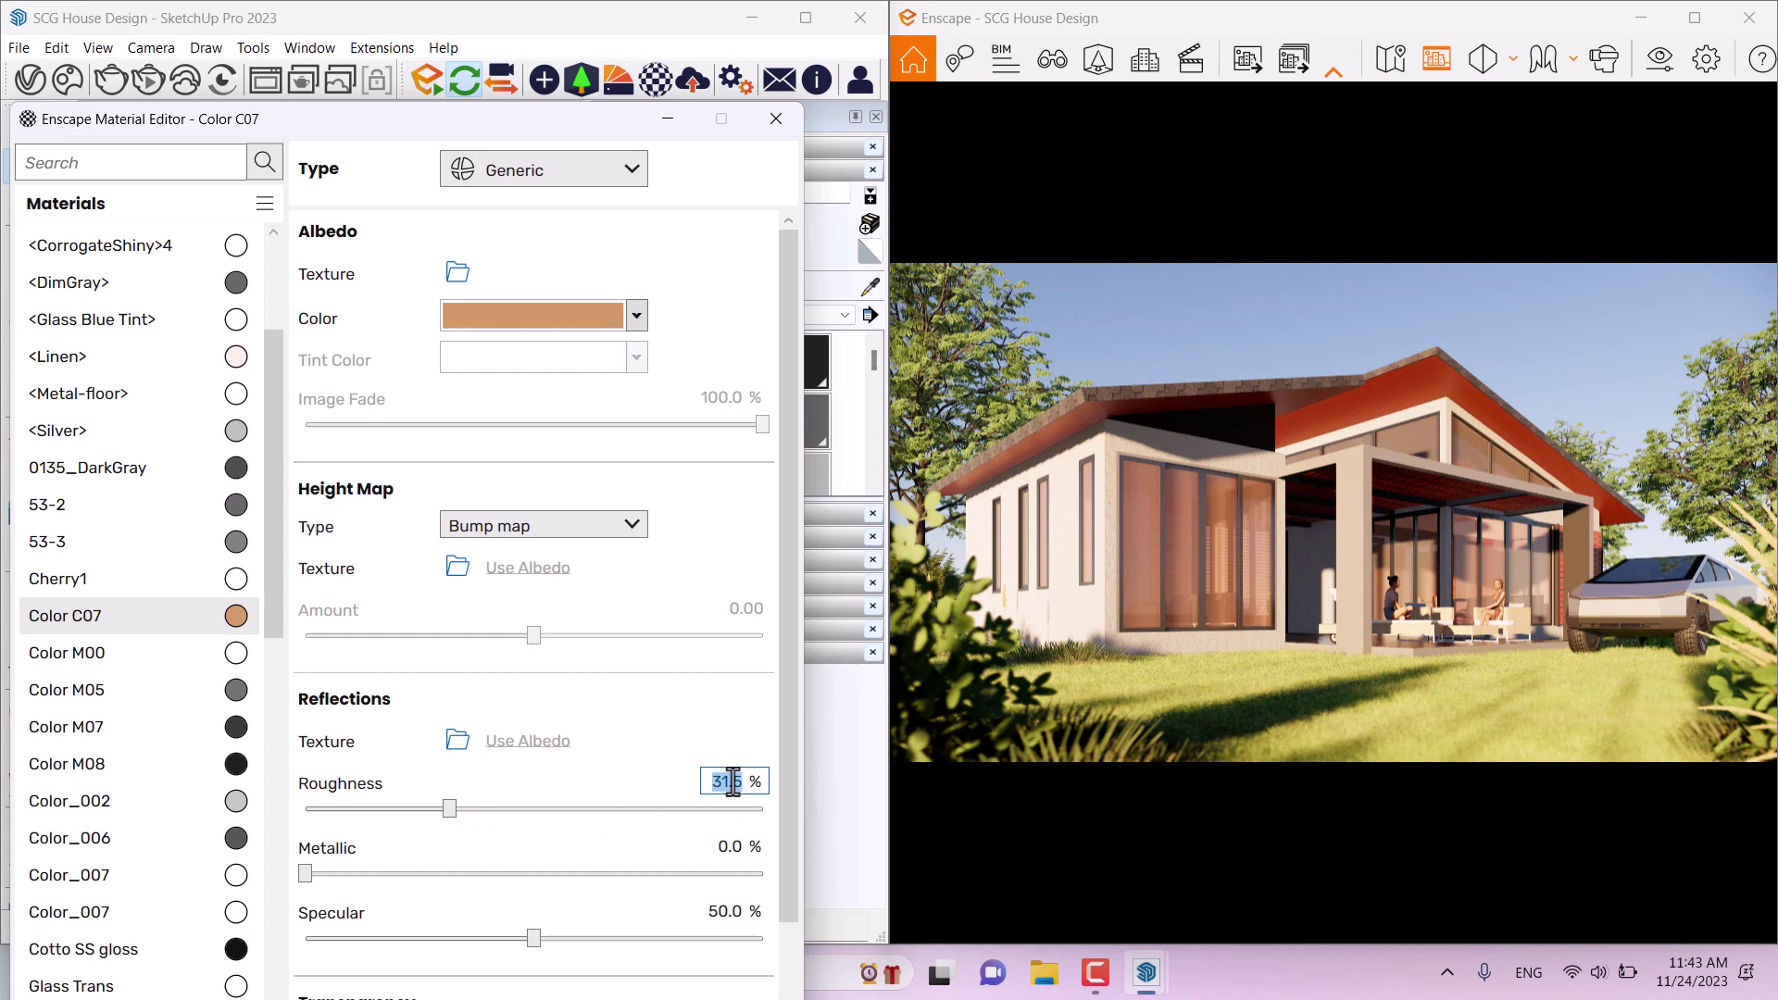
{"action": "type", "text": "34"}
{"action": "key", "text": "Return"}
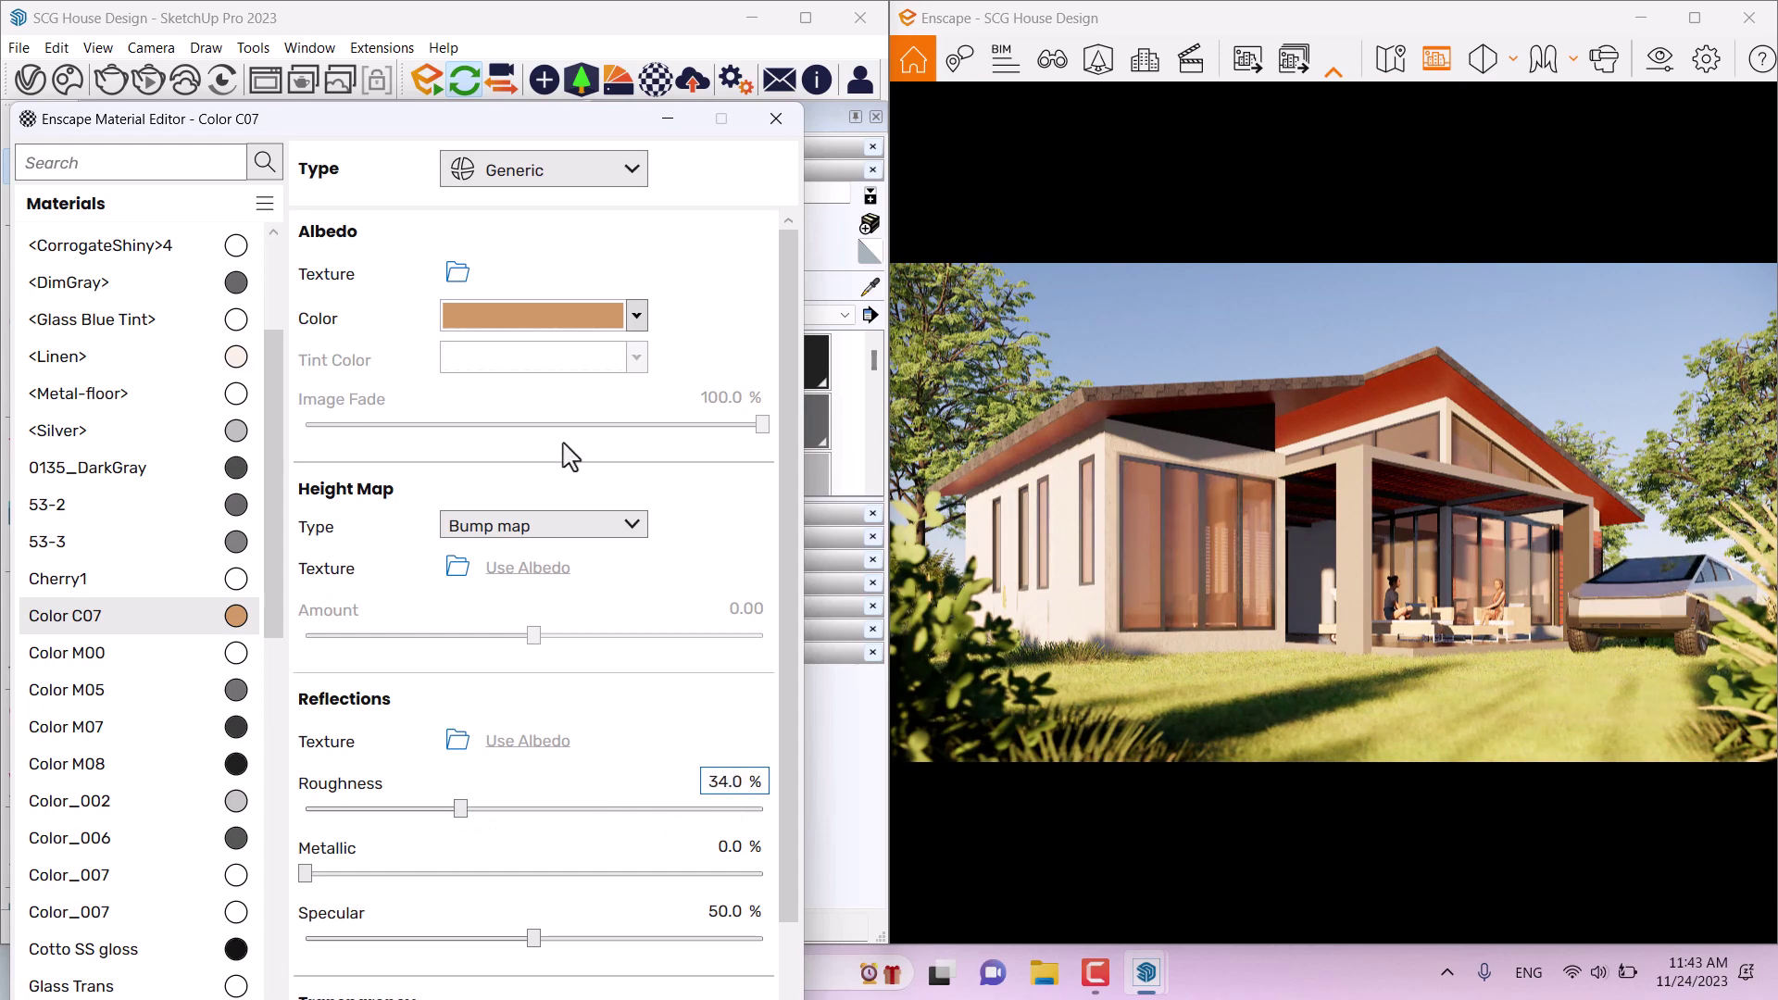
{"action": "left_click_drag", "start_coordinate": [787, 595], "coordinate": [786, 758]}
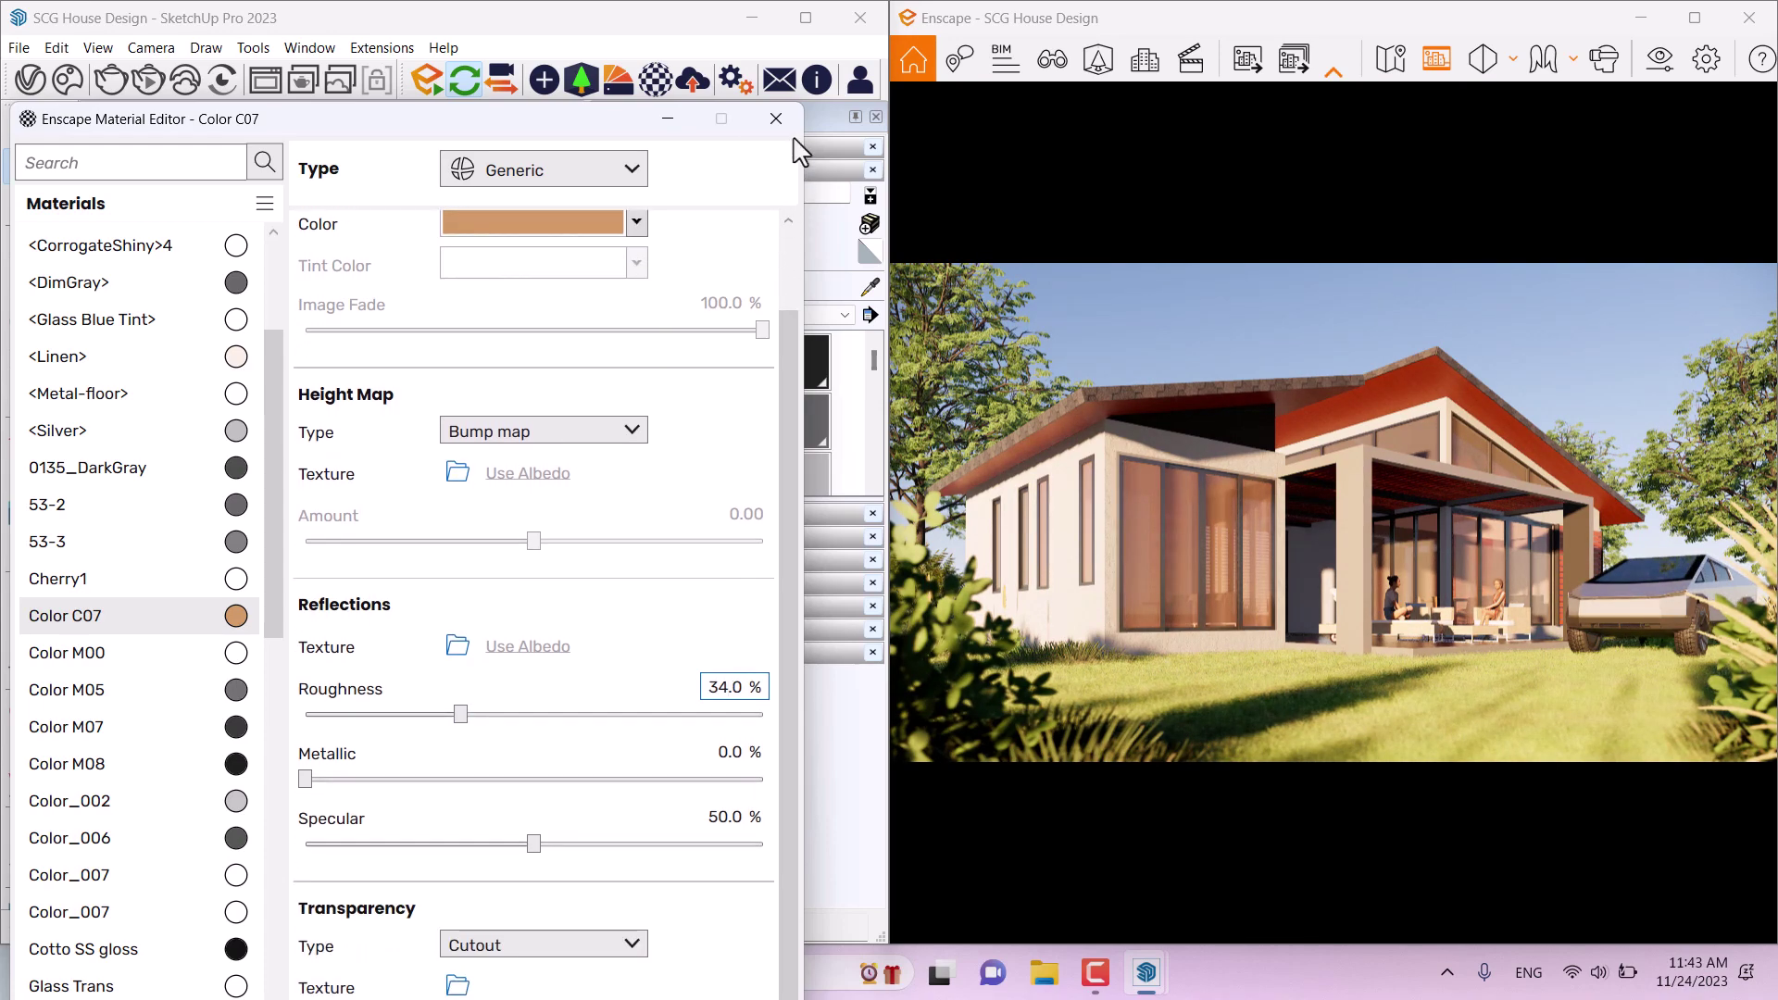
{"action": "left_click", "coordinate": [776, 119]}
{"action": "left_click", "coordinate": [1695, 18]}
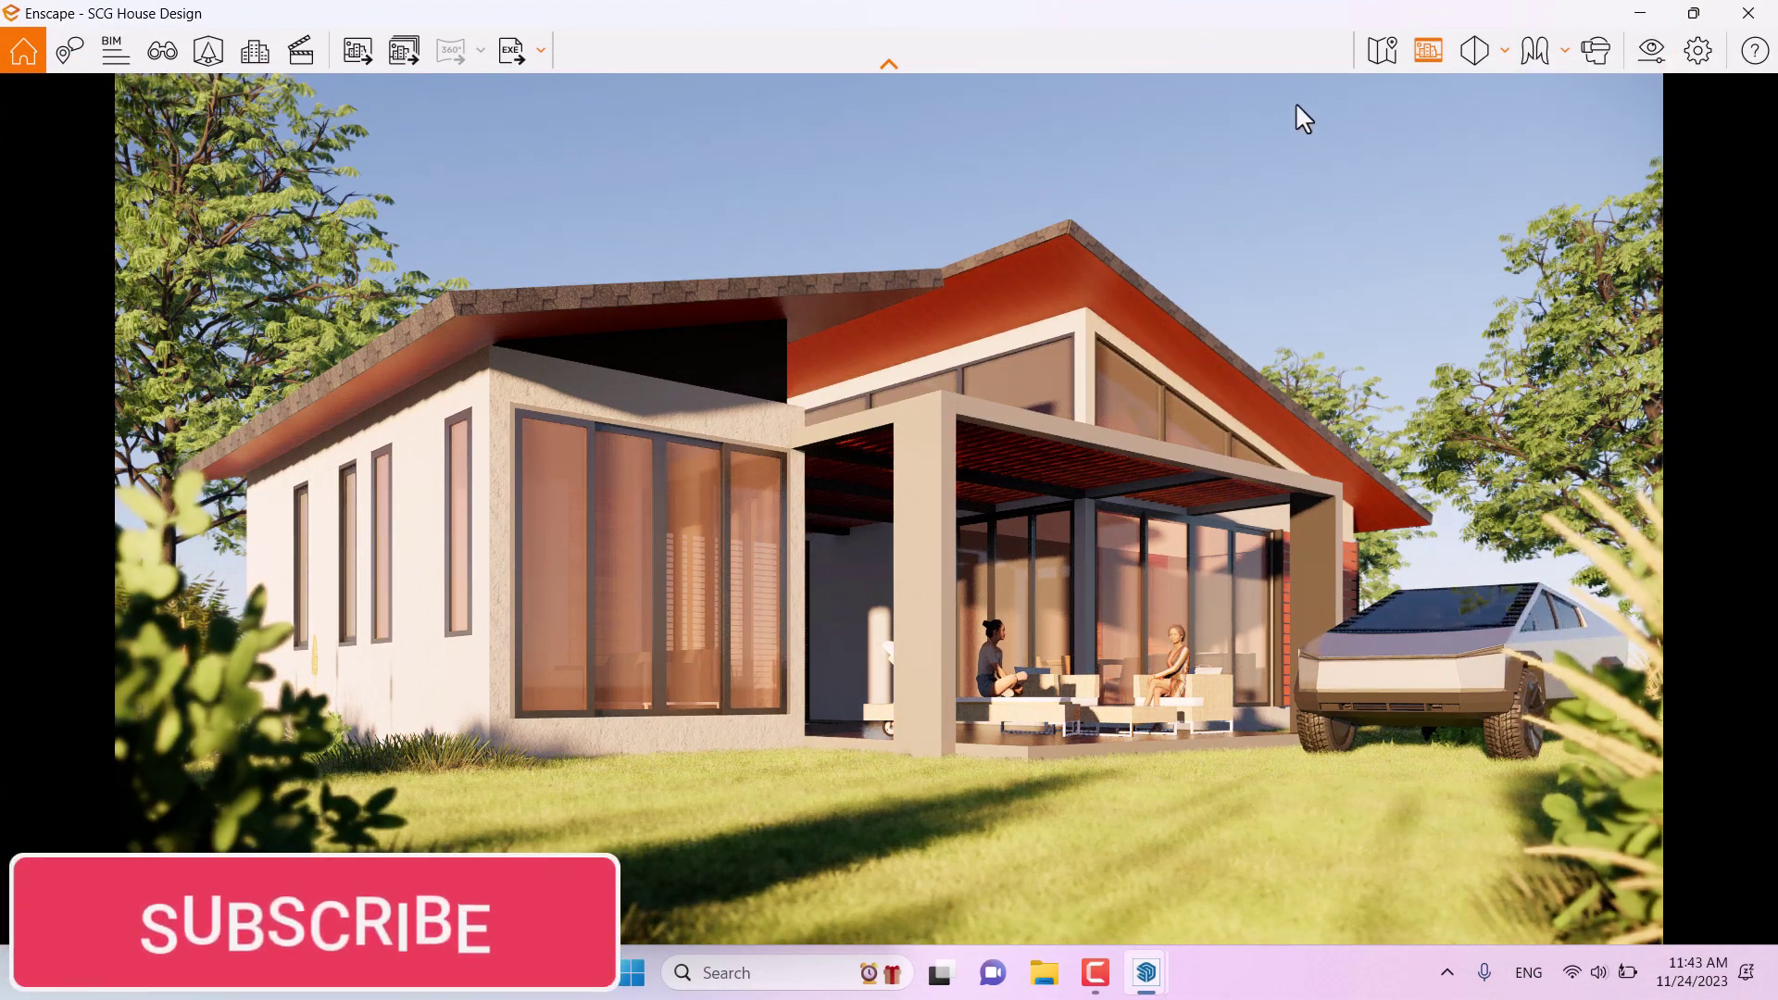
{"action": "left_click", "coordinate": [359, 53]}
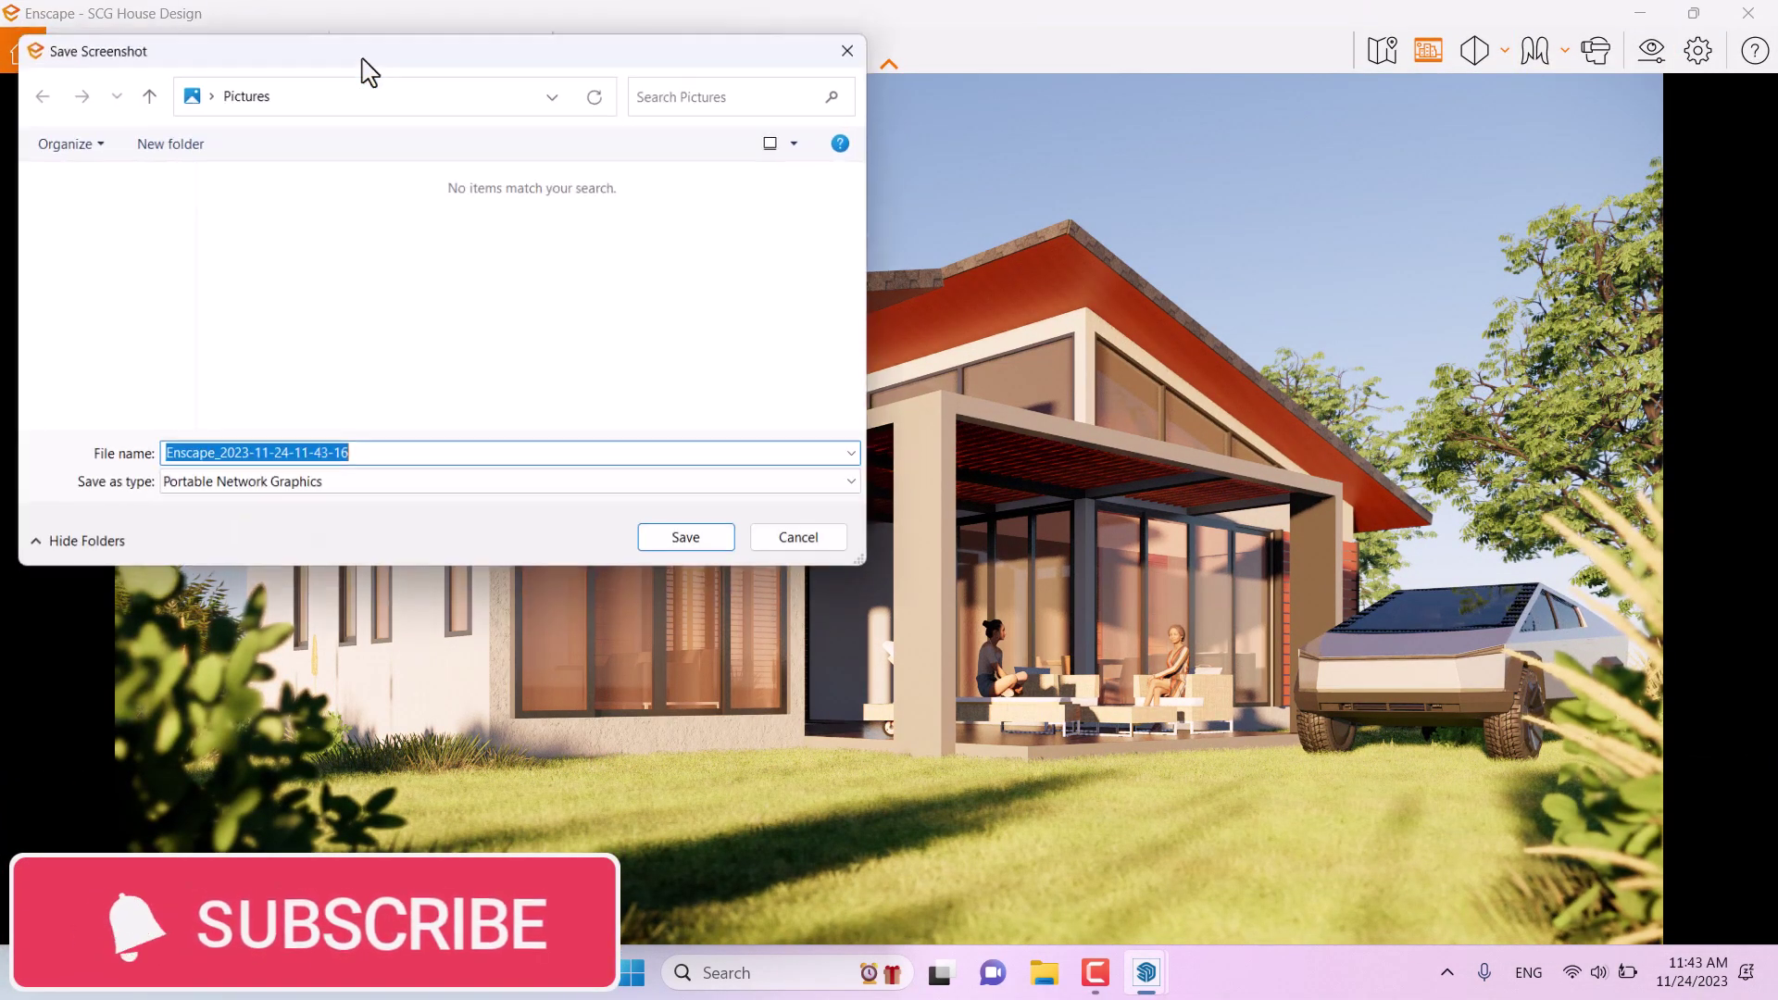
{"action": "left_click", "coordinate": [206, 92]}
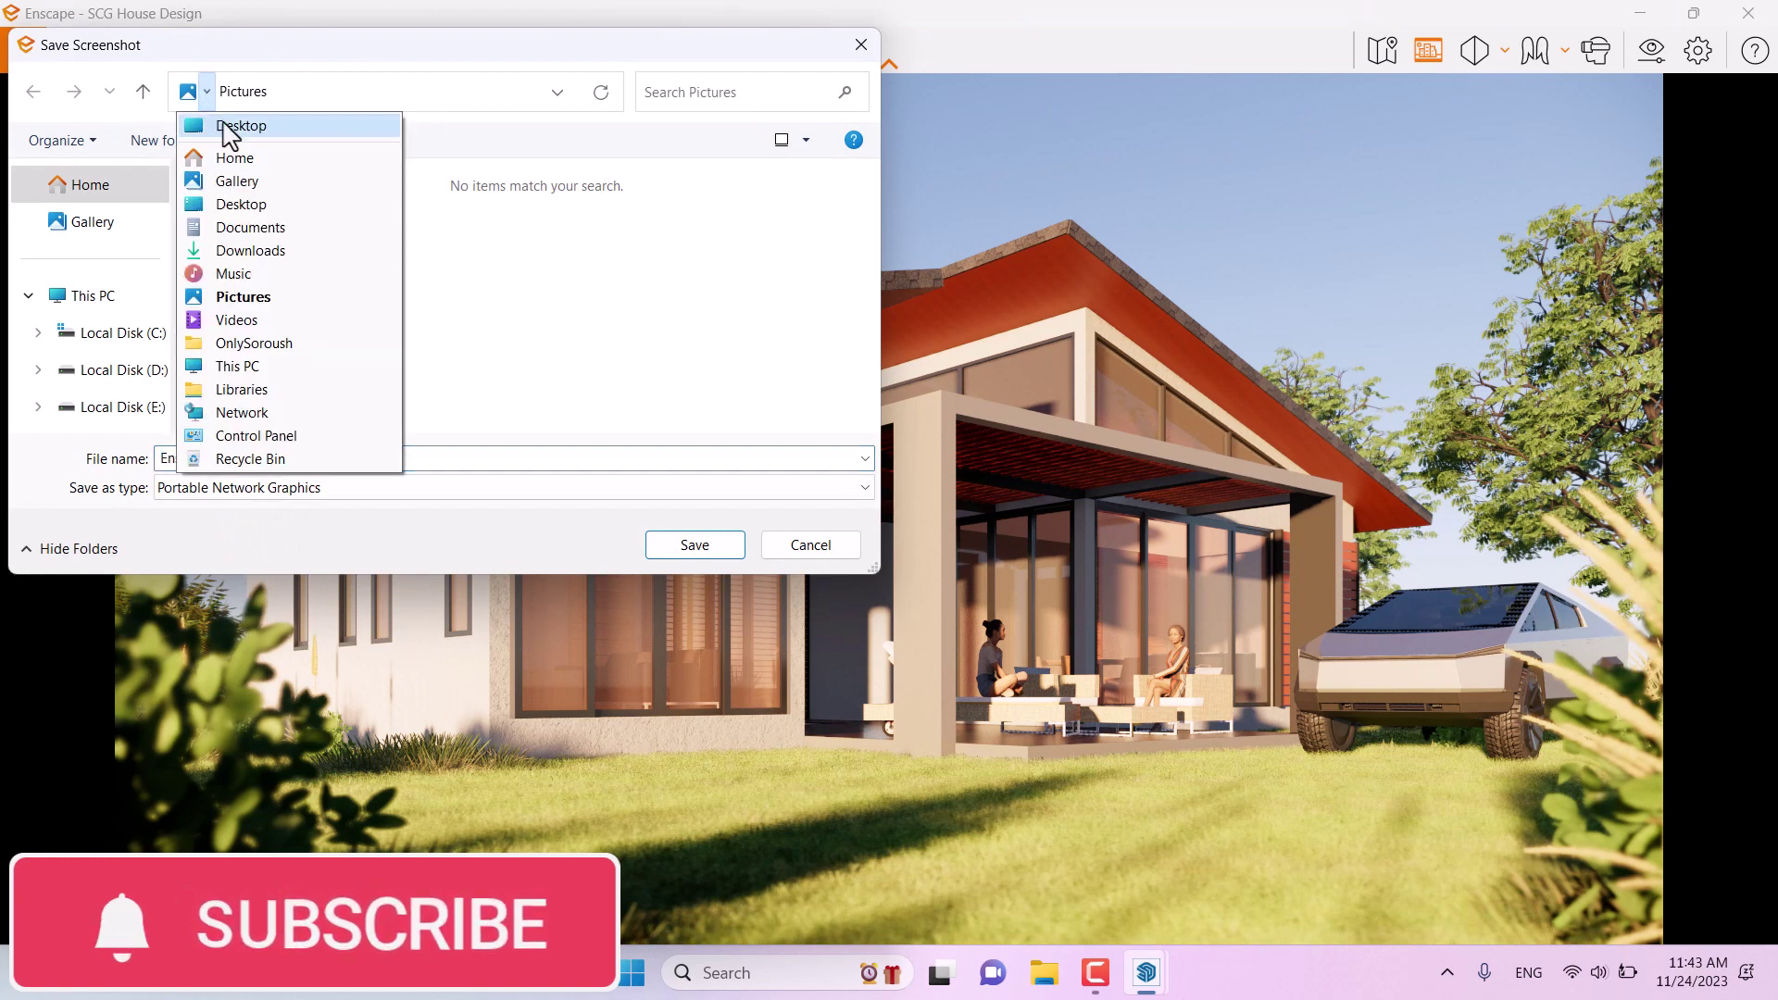
{"action": "left_click", "coordinate": [224, 127]}
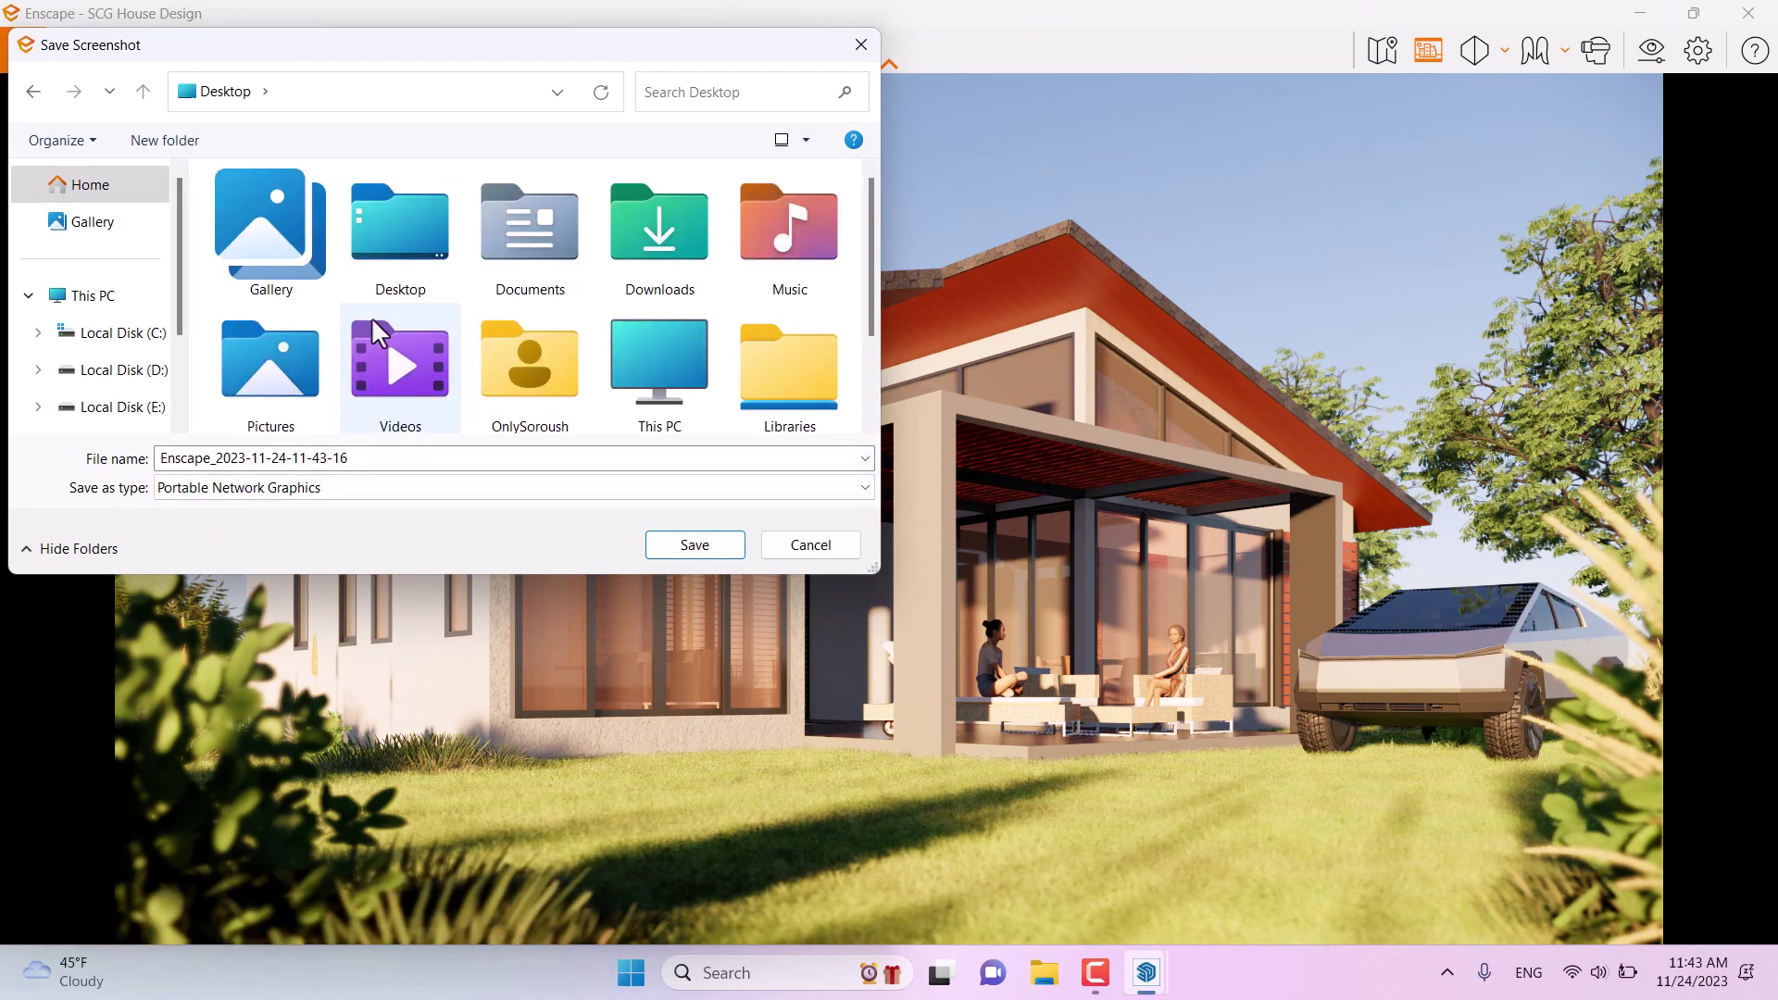
{"action": "right_click", "coordinate": [344, 308]}
{"action": "mouse_move", "coordinate": [574, 320]}
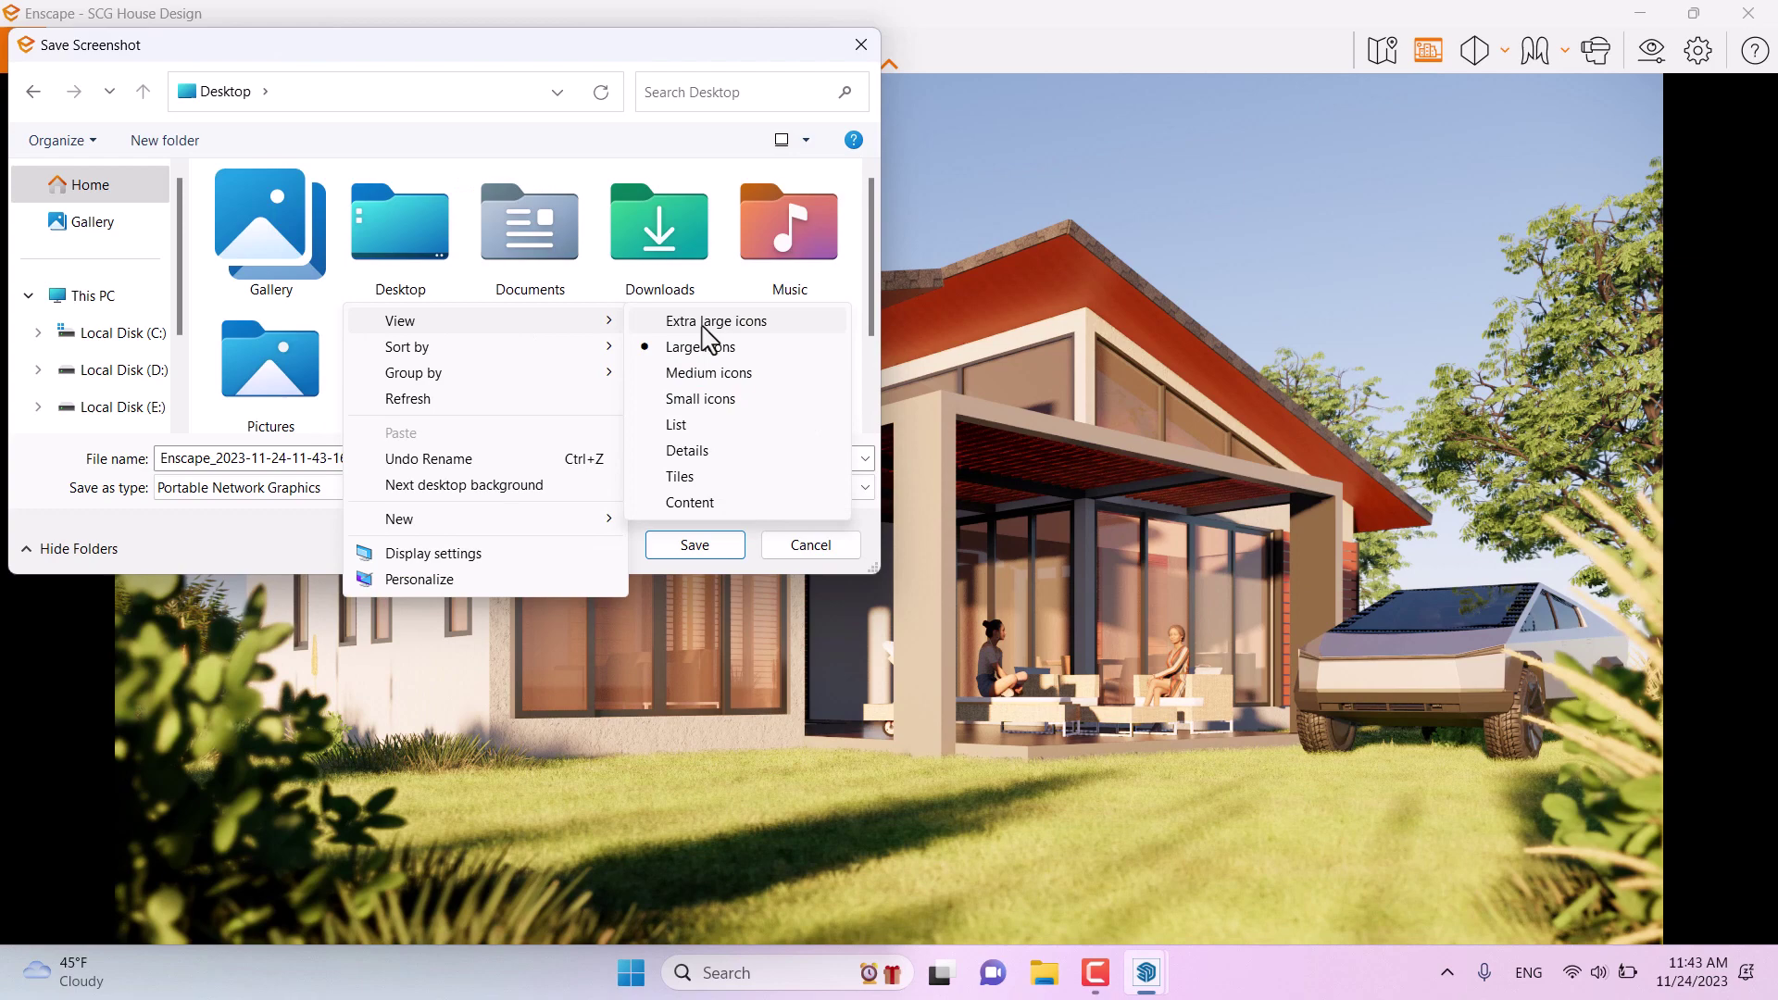
{"action": "left_click", "coordinate": [687, 450]}
{"action": "left_click", "coordinate": [694, 544]}
{"action": "left_click", "coordinate": [1098, 983]}
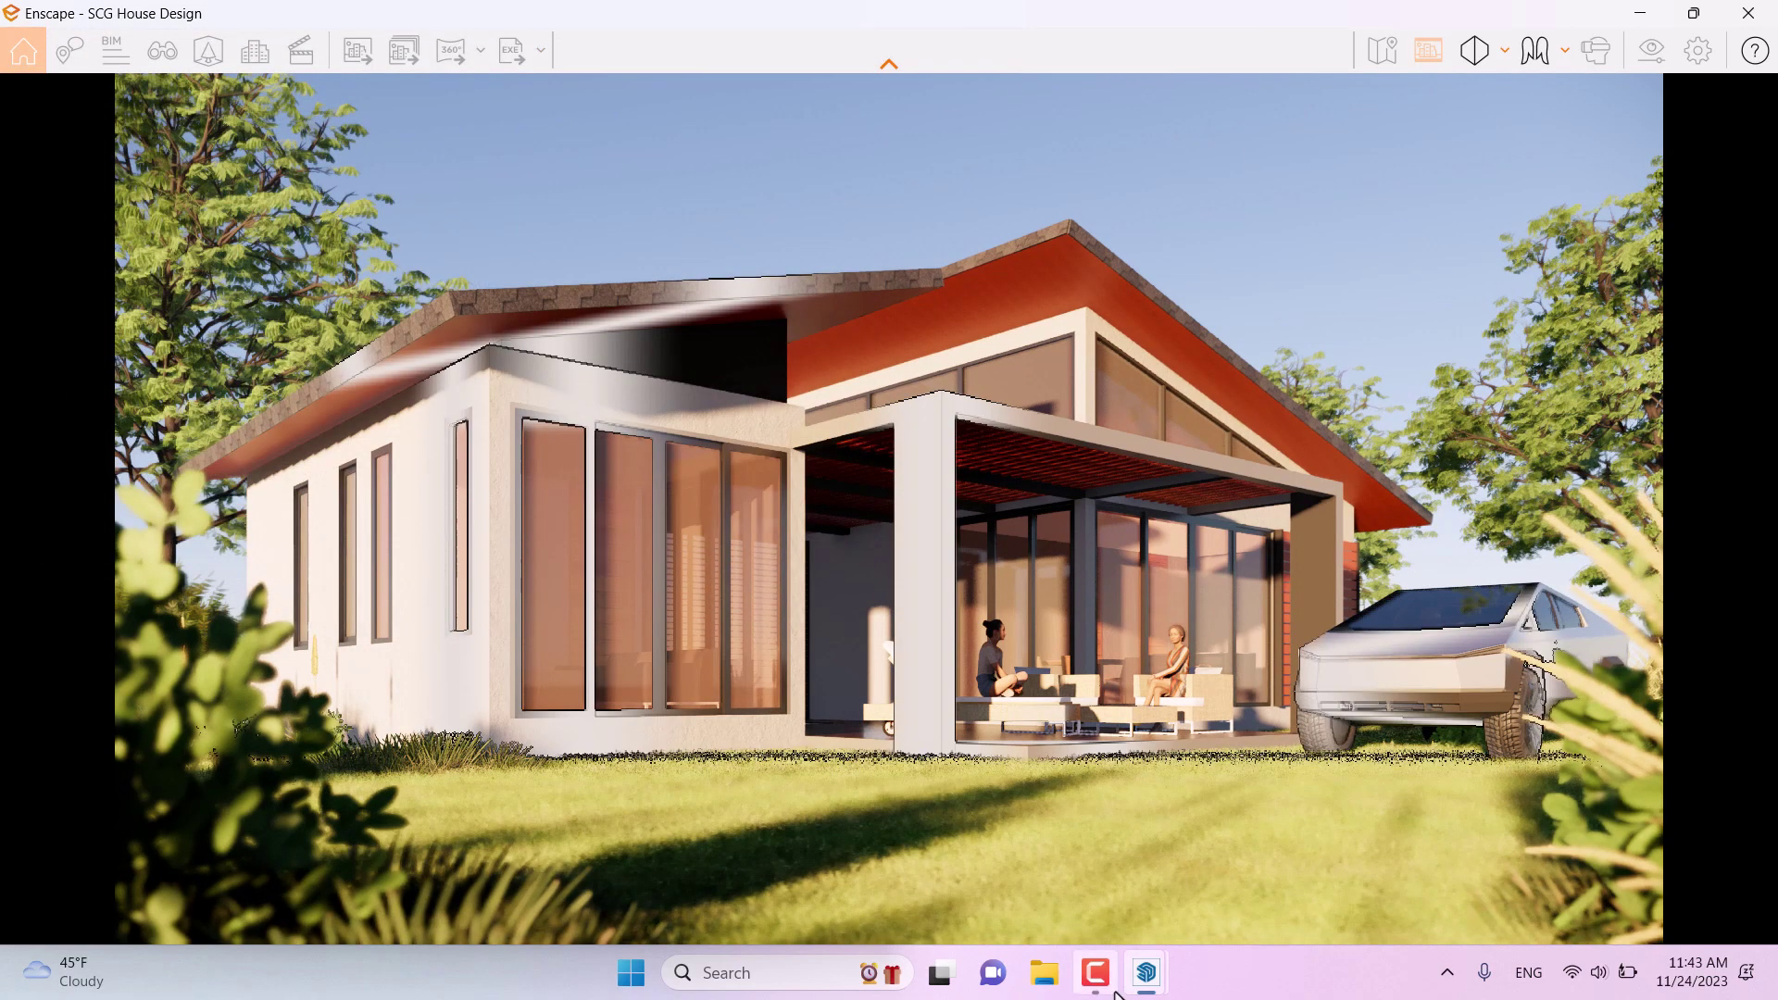